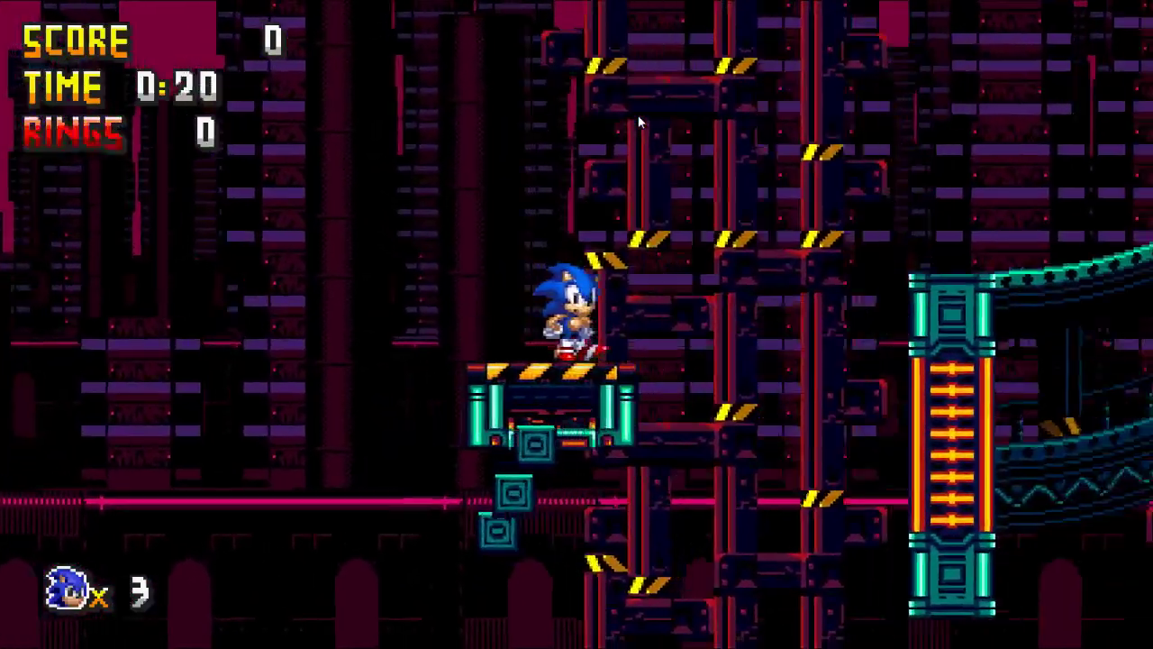
# - Close the test run and change the stacking order of both moving platforms together with their chain pieces
pyautogui.hotkey('alt', 'F4')
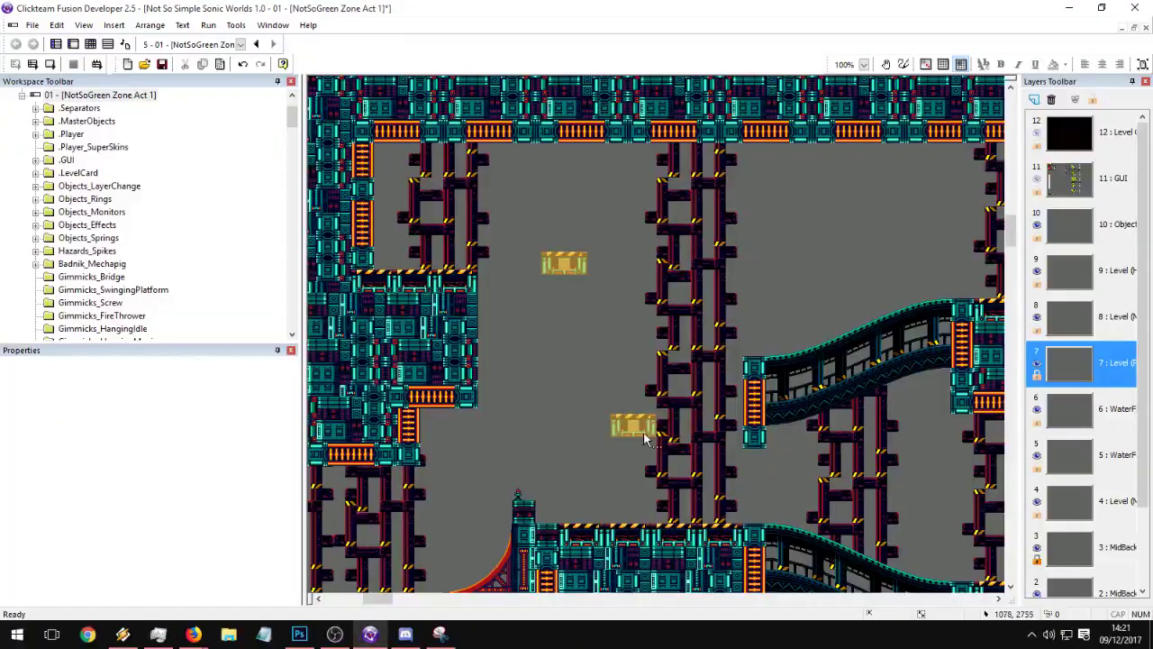
pyautogui.click(645, 438)
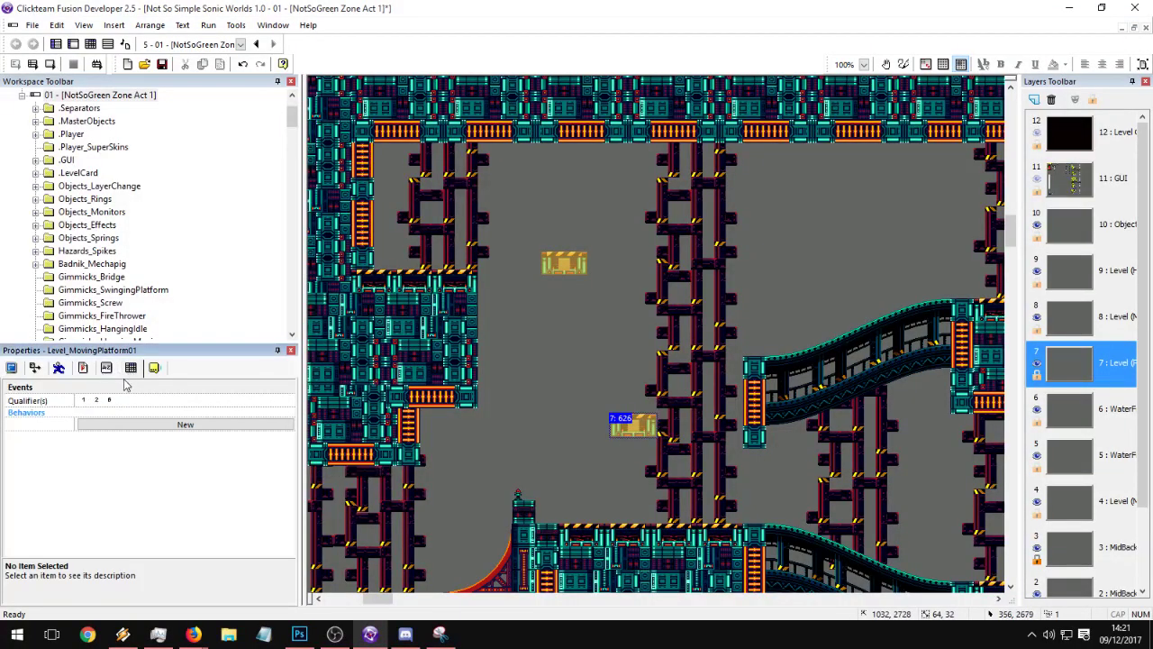
pyautogui.rightClick(651, 437)
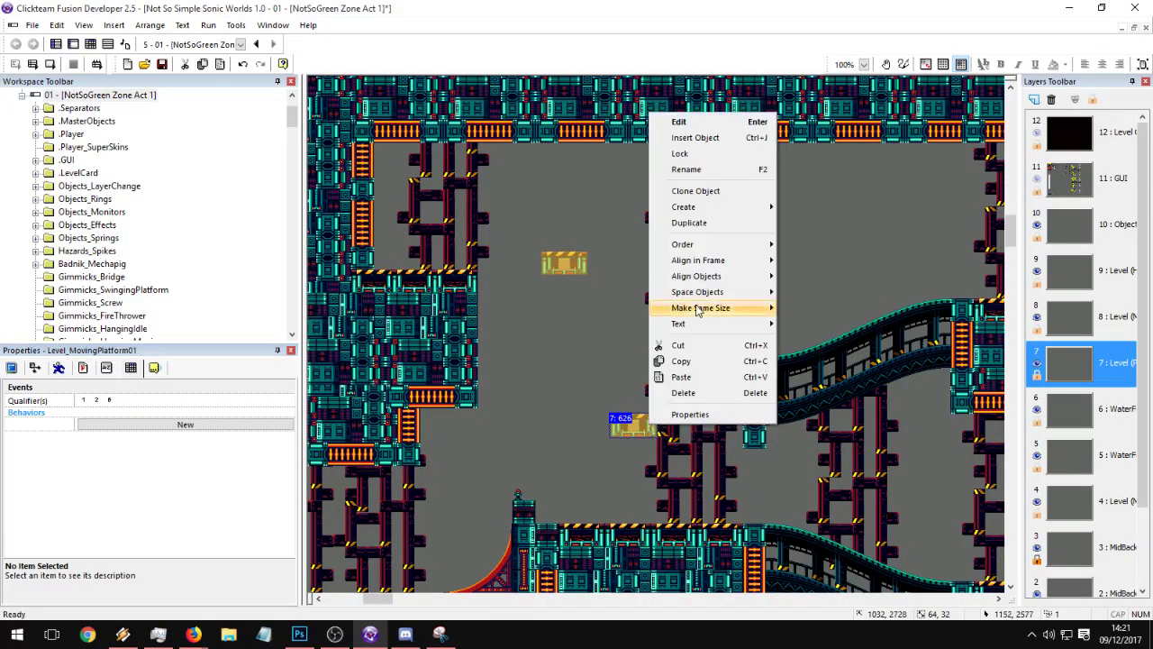
pyautogui.moveTo(561, 376); pyautogui.dragTo(672, 446)
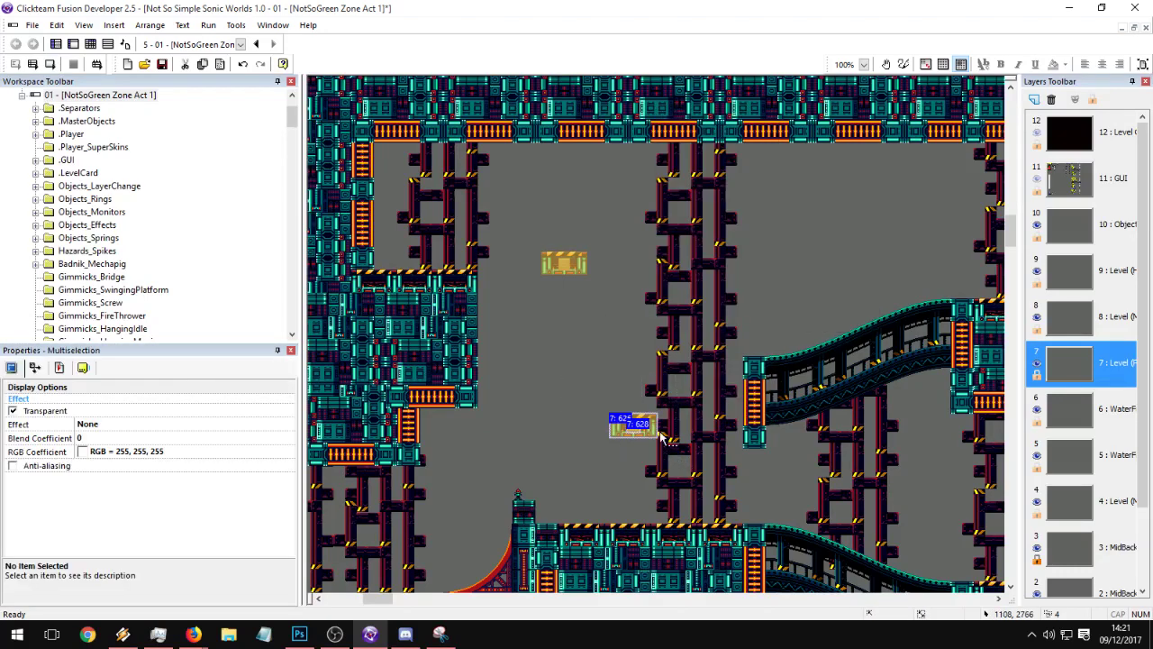
pyautogui.keyDown('shift'); pyautogui.click(555, 264); pyautogui.keyUp('shift')
pyautogui.rightClick(555, 264)
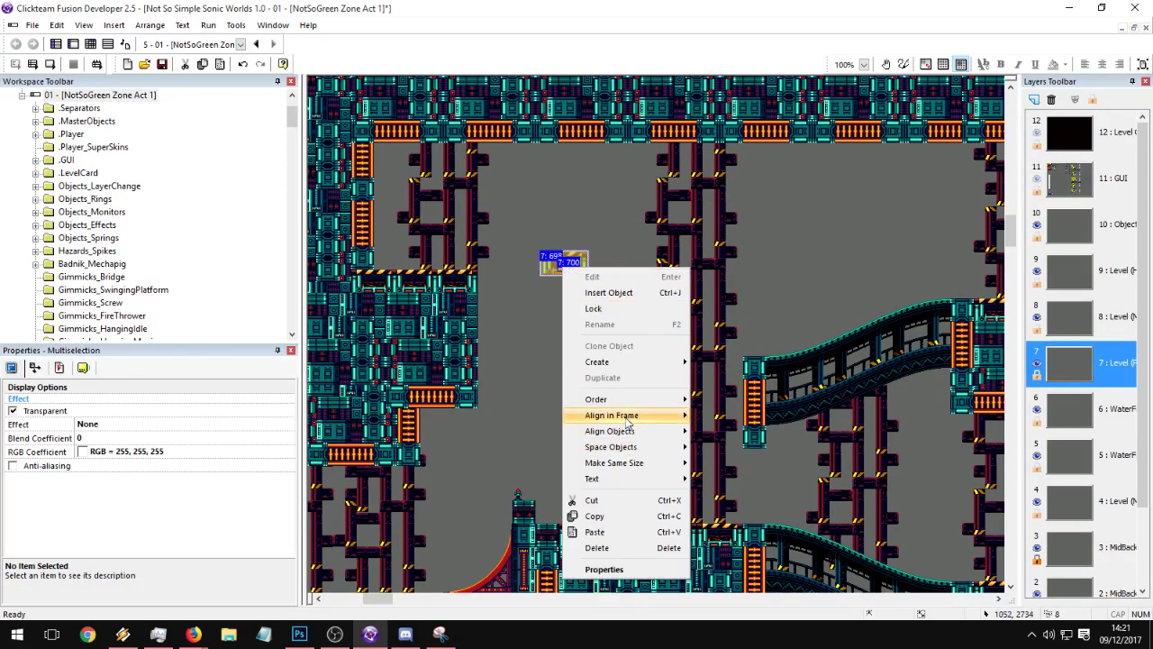
pyautogui.moveTo(631, 399)
pyautogui.click(748, 419)
pyautogui.click(555, 350)
# - Bring the two moving platforms to the front of layer 7 so they cover their chain pieces
pyautogui.click(581, 270)
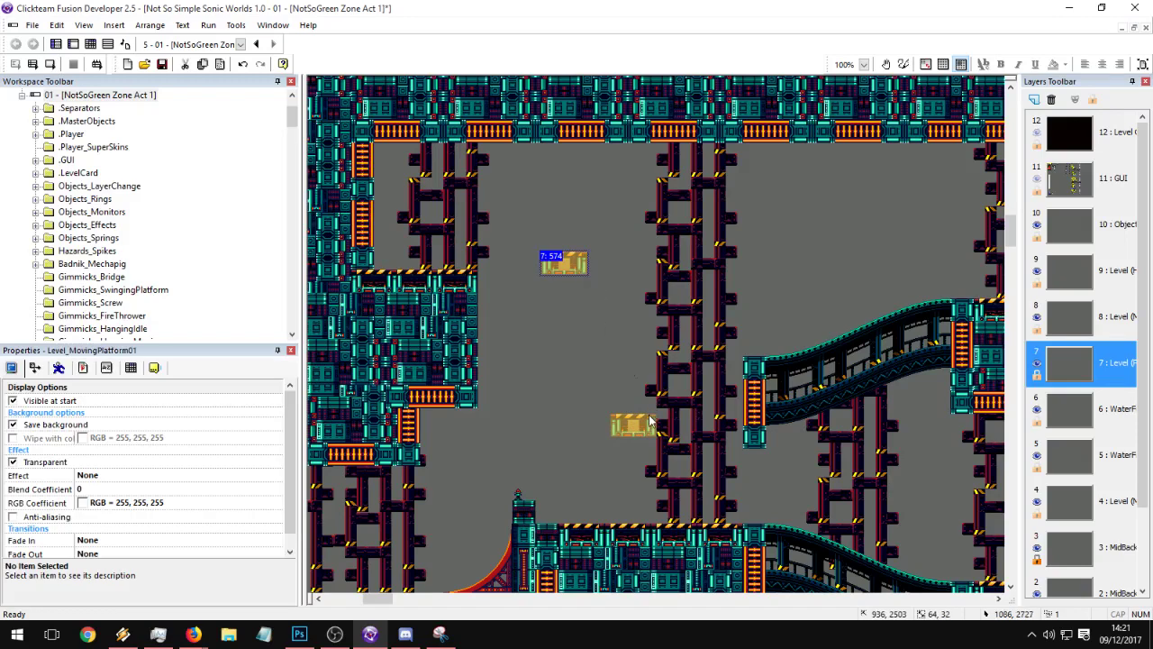
pyautogui.keyDown('shift'); pyautogui.click(649, 423); pyautogui.keyUp('shift')
pyautogui.rightClick(650, 434)
pyautogui.moveTo(708, 258)
pyautogui.click(824, 260)
pyautogui.click(699, 291)
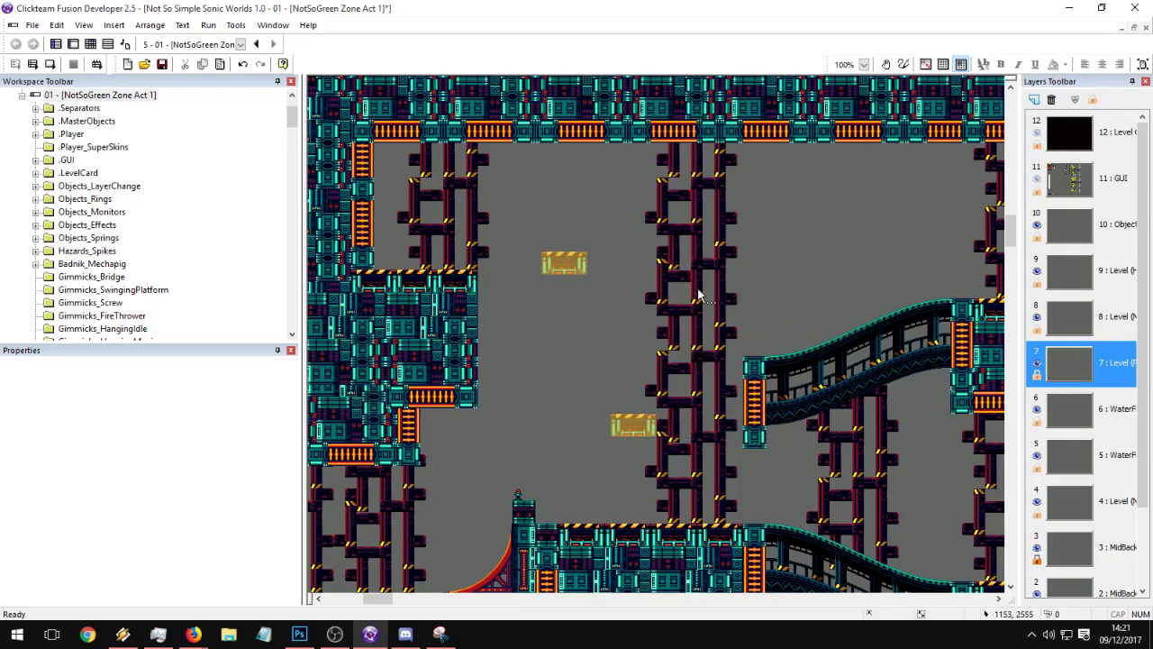
# - Set the lower moving platform's DistanceX and DistanceY alterable values to 70
pyautogui.click(618, 431)
pyautogui.click(106, 368)
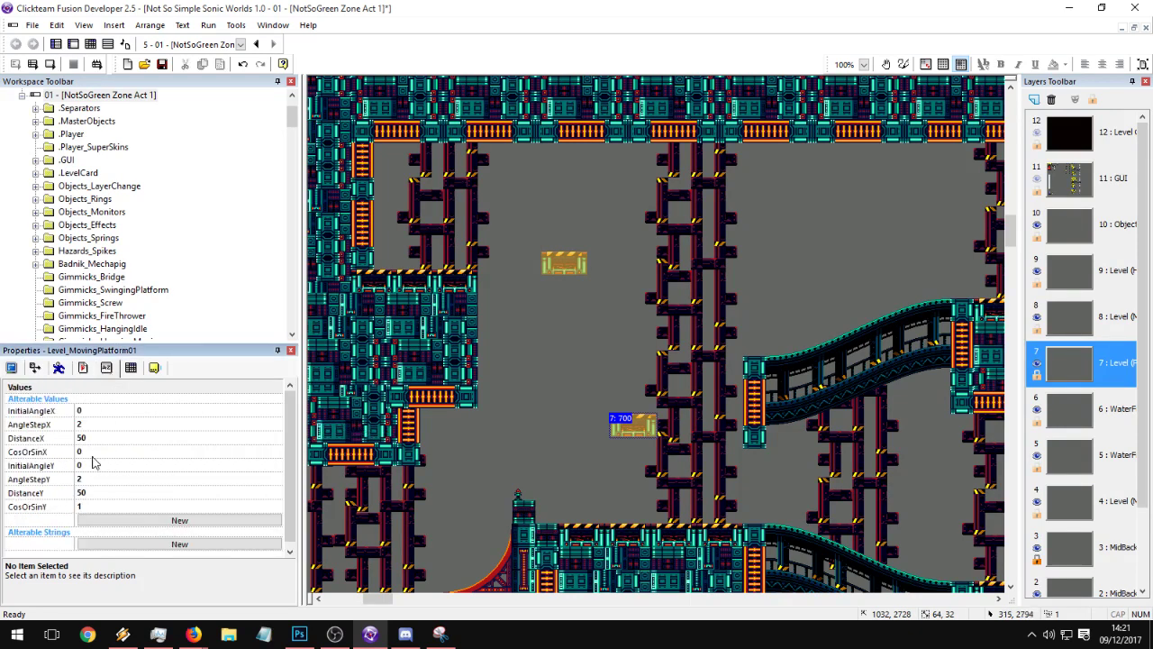
pyautogui.click(83, 438)
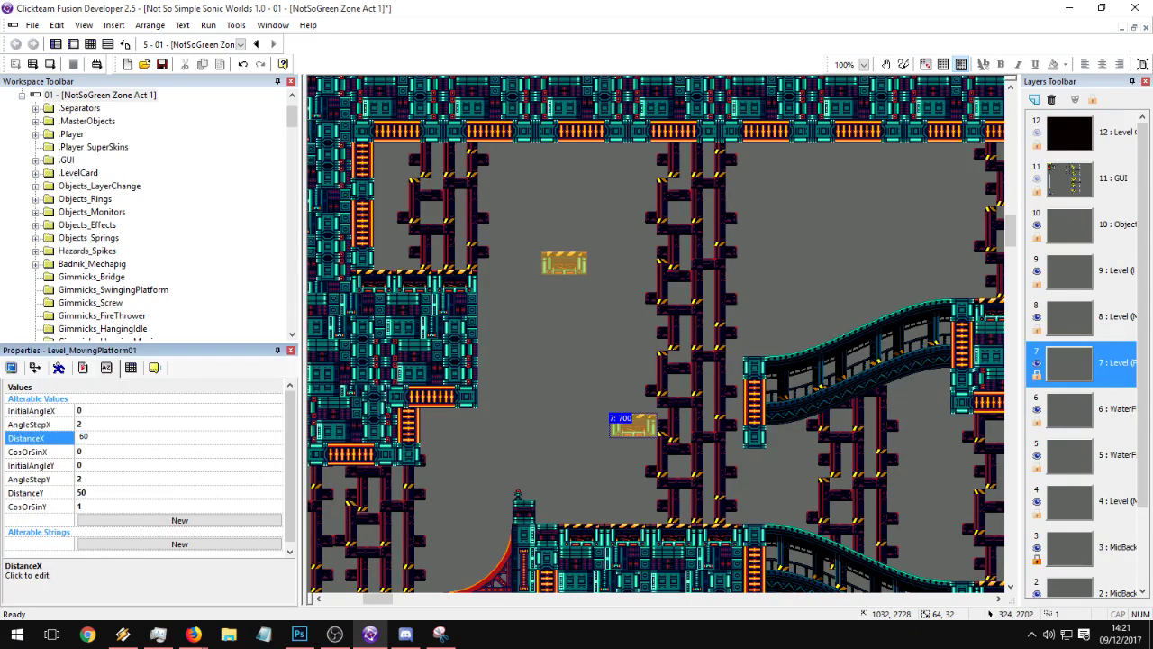
pyautogui.press('Down')
pyautogui.press('Down')
pyautogui.press('Down')
pyautogui.press('Down')
pyautogui.write('80')
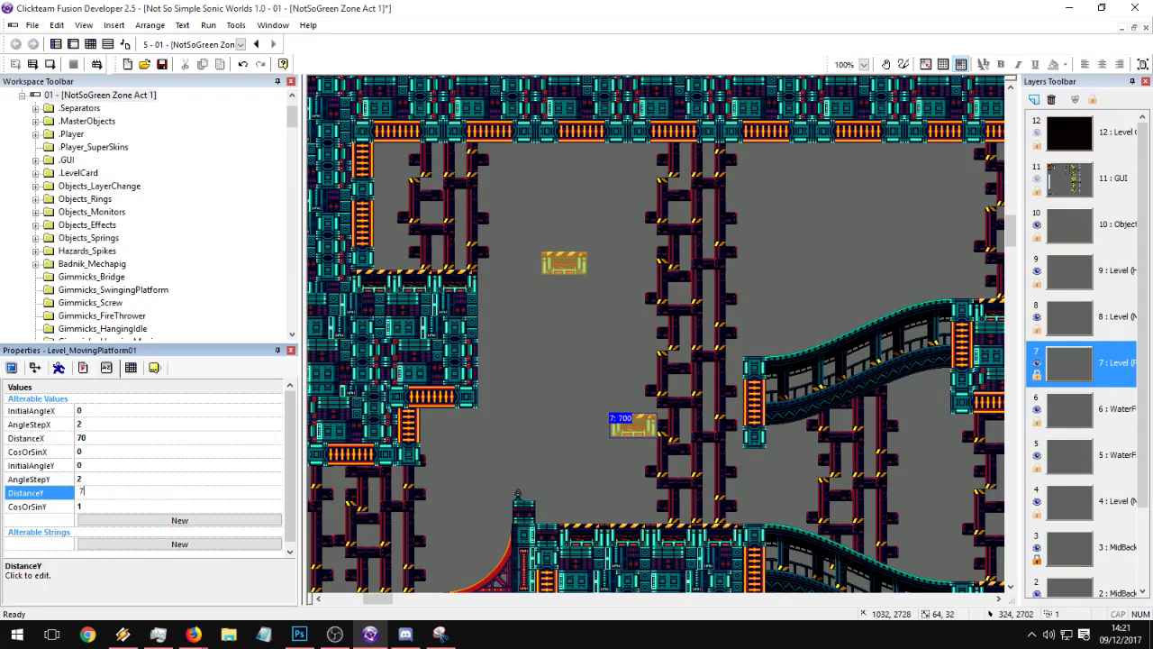
# - Test-run the frame maximized without the debugger and guide Sonic to the lower moving platform
pyautogui.click(49, 64)
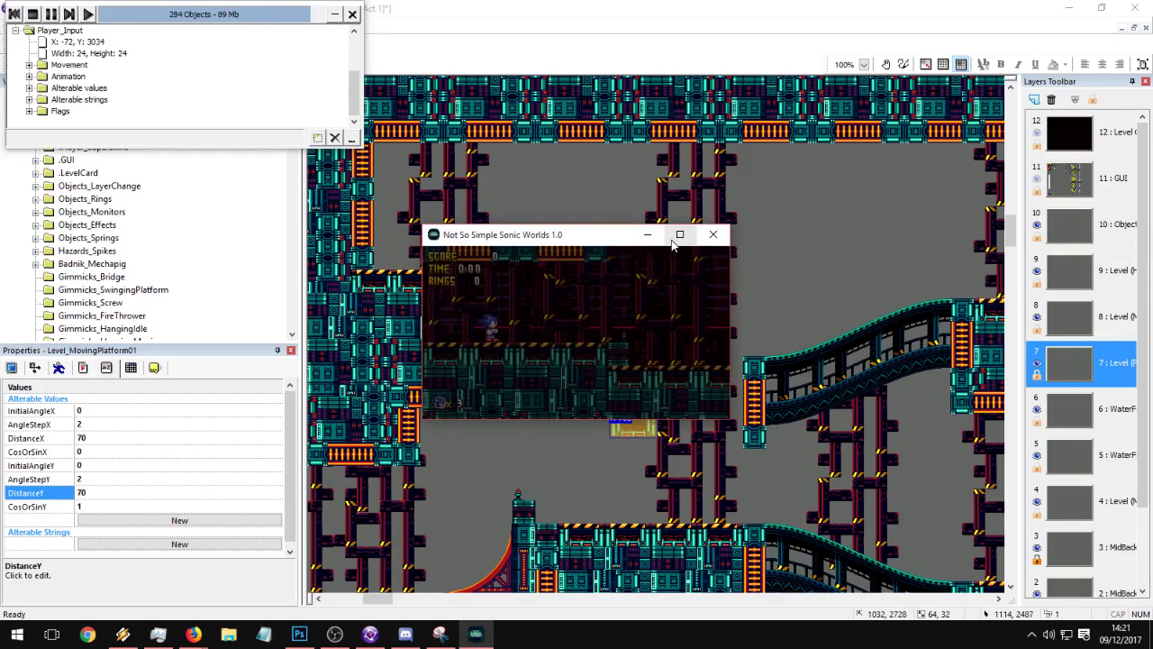
pyautogui.click(680, 236)
pyautogui.click(352, 14)
pyautogui.press('a')
pyautogui.press('Right')
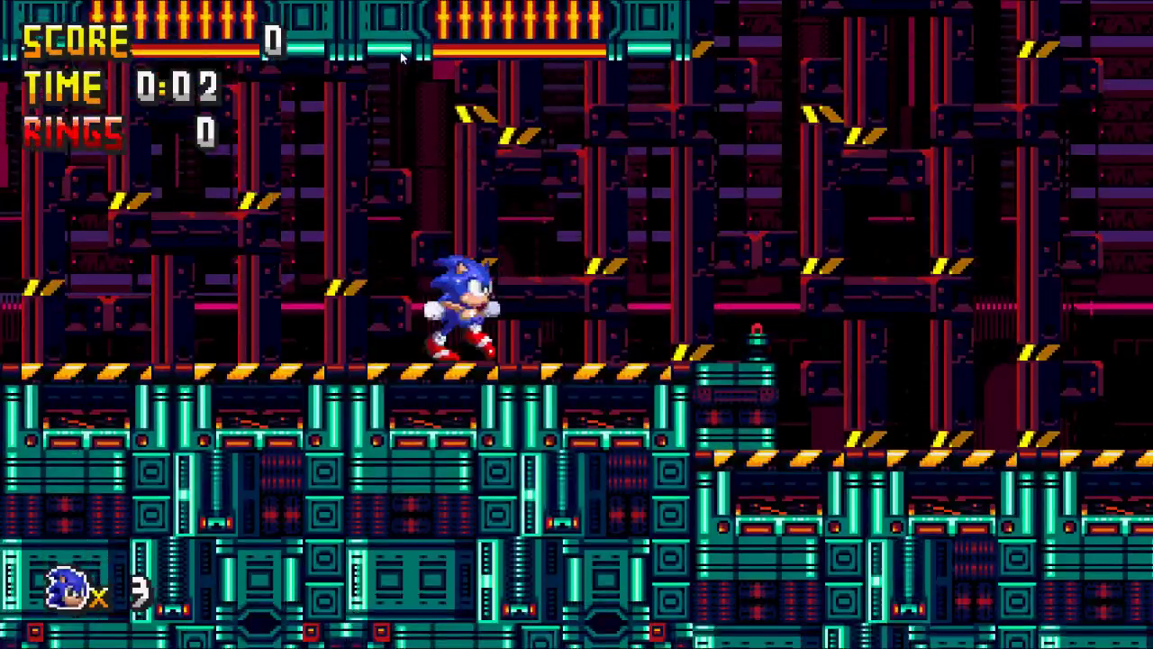
pyautogui.press('a')
pyautogui.press('Right')
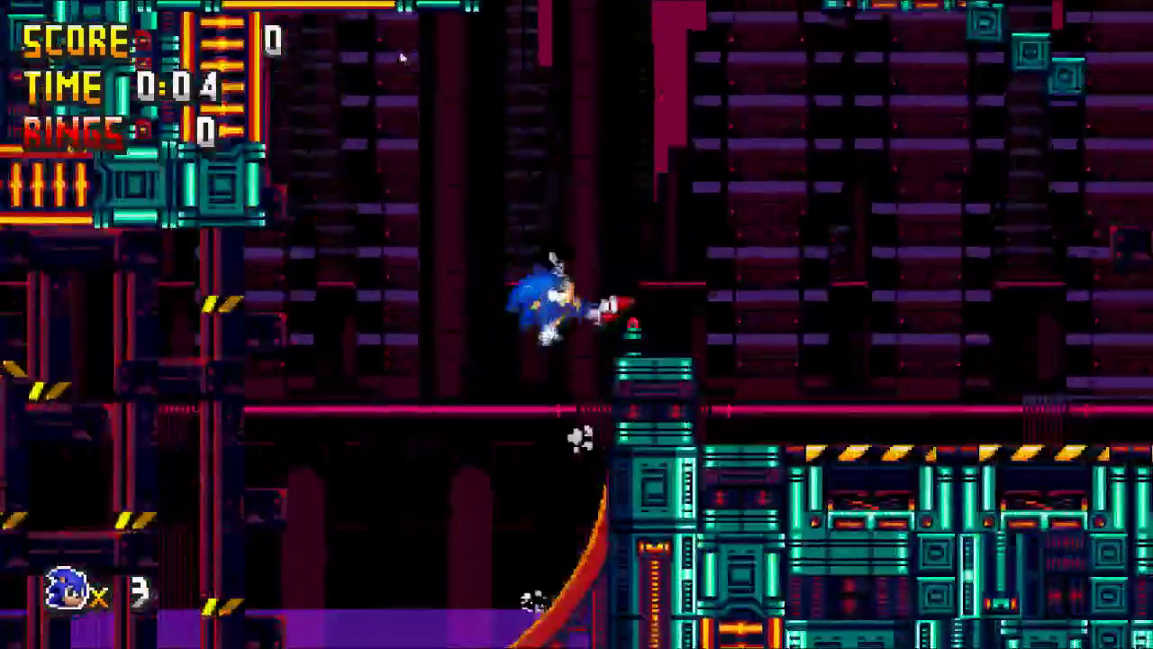
pyautogui.press('Right')
pyautogui.press('a')
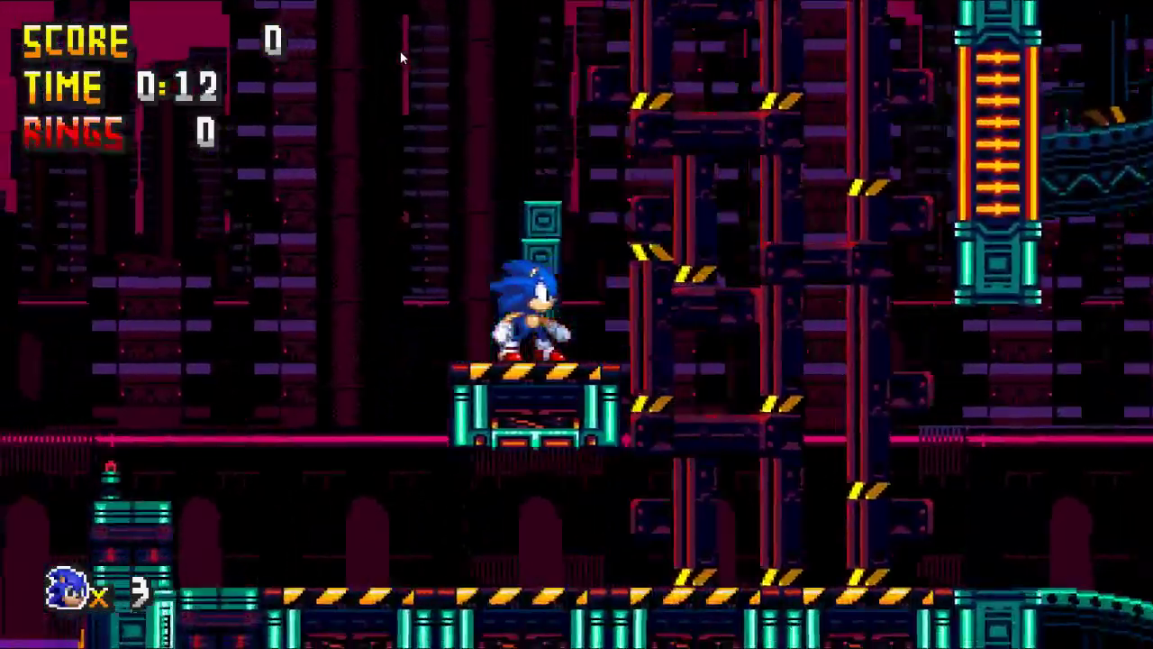
# - Jump Sonic from the lower moving platform to the upper one to check that the gap can be crossed
pyautogui.press('a')
pyautogui.press('Right')
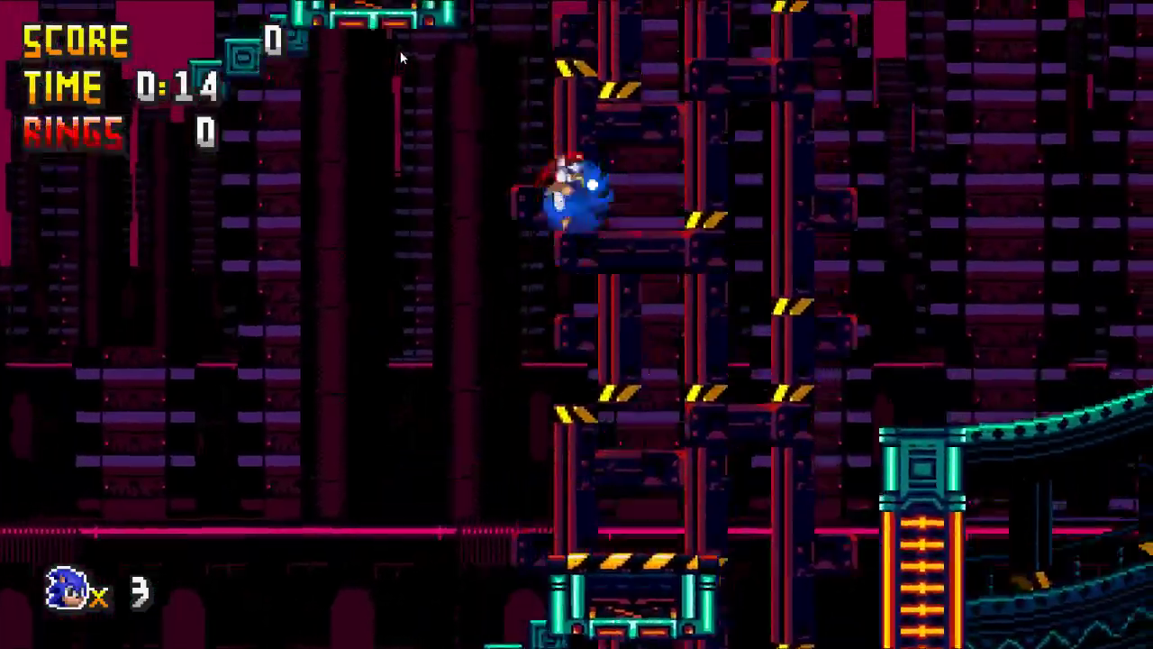
pyautogui.press('a')
pyautogui.press('Left')
pyautogui.press('a')
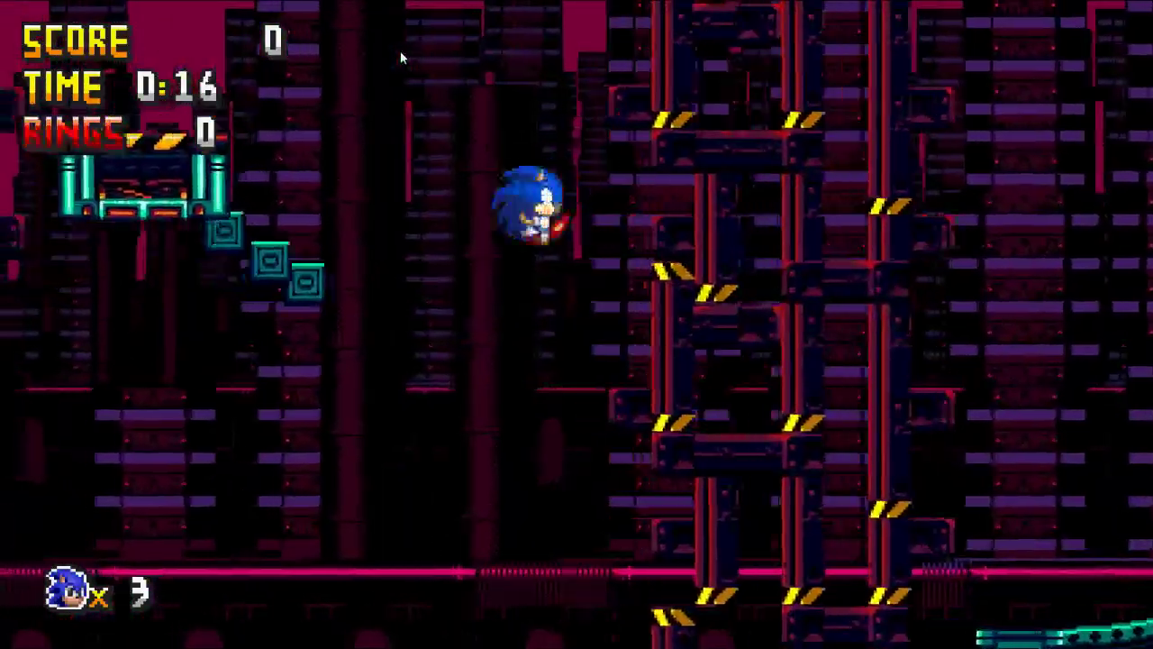
pyautogui.press('Right')
pyautogui.press('a')
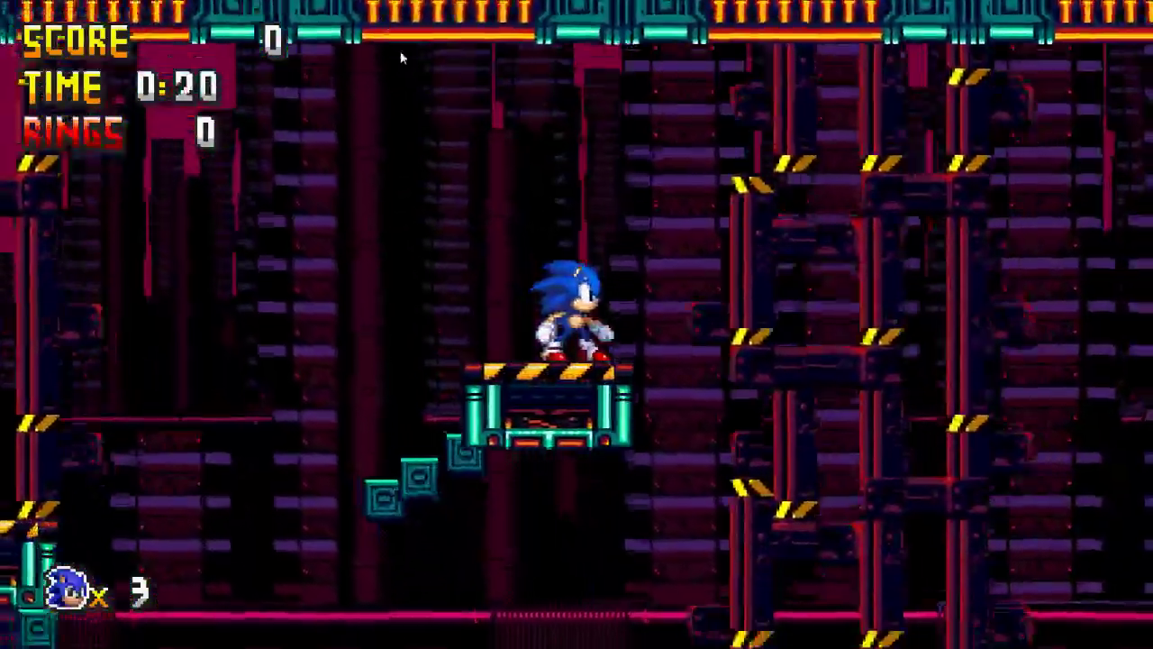
# - Drop Sonic to the ground, ride the moving platforms again to test the route, and close the game
pyautogui.press('Right')
pyautogui.press('a')
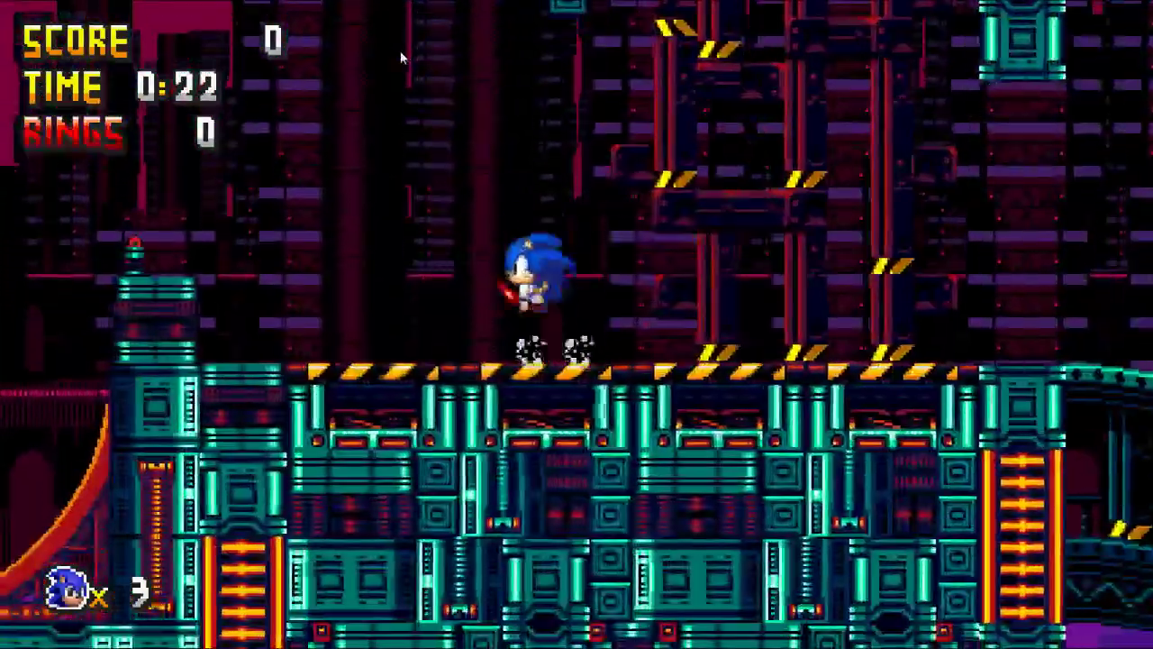
pyautogui.press('a')
pyautogui.press('Right')
pyautogui.press('Left')
pyautogui.press('a')
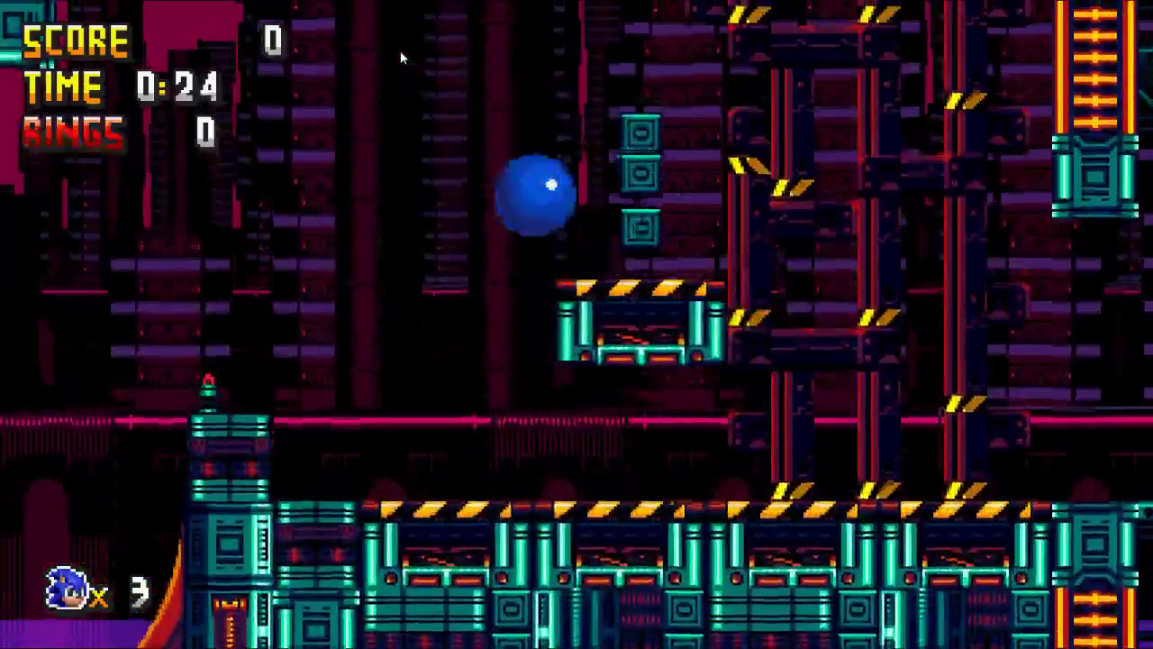
pyautogui.press('Right')
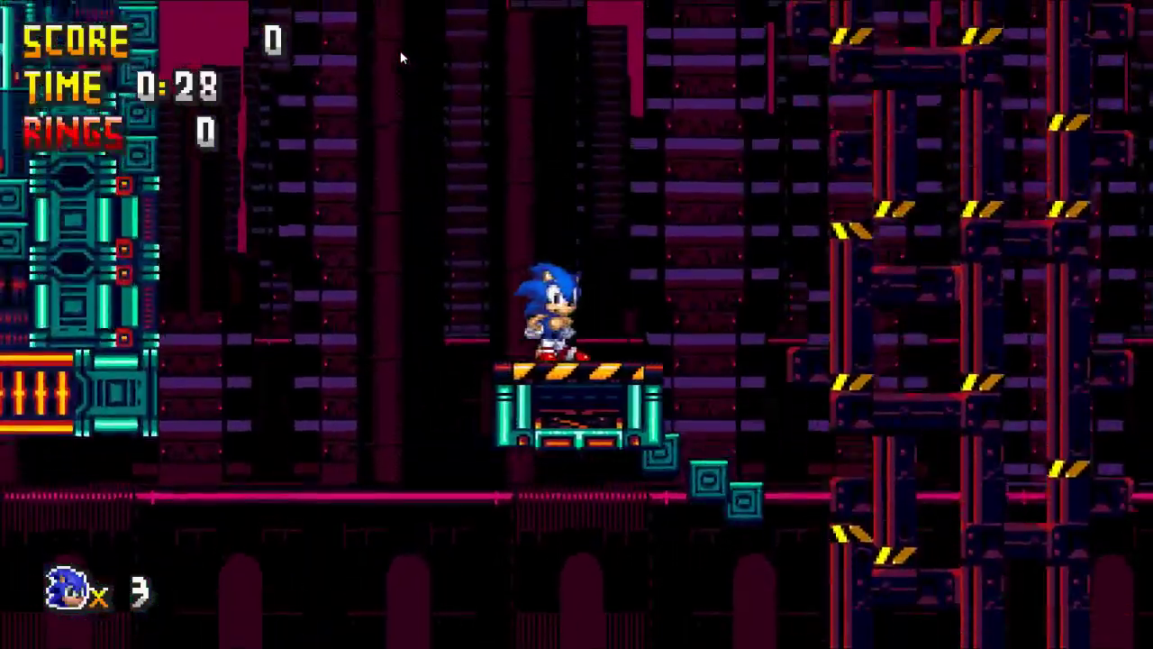
pyautogui.hotkey('alt', 'F4')
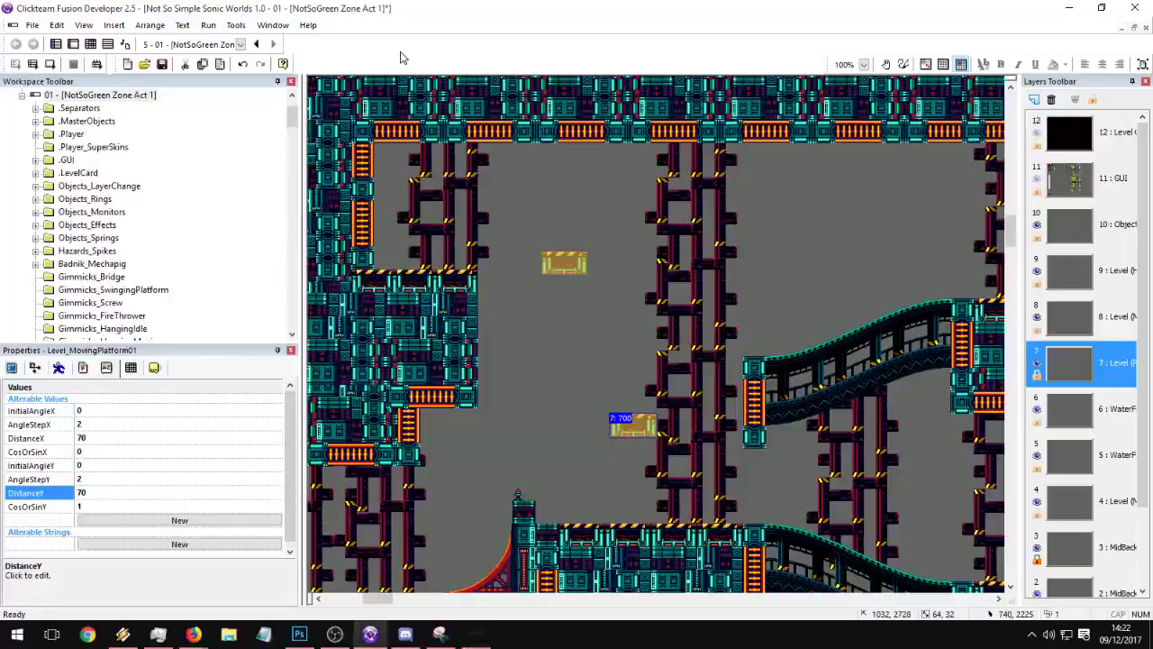
# - Show the GUI and Level Card layers at the start of the frame and make Level Card the active layer
pyautogui.click(438, 168)
pyautogui.moveTo(439, 168); pyautogui.dragTo(540, 541, button='middle')
pyautogui.moveTo(464, 244); pyautogui.dragTo(585, 559, button='middle')
pyautogui.scroll(10, 571, 395)
pyautogui.scroll(-2, 590, 279)
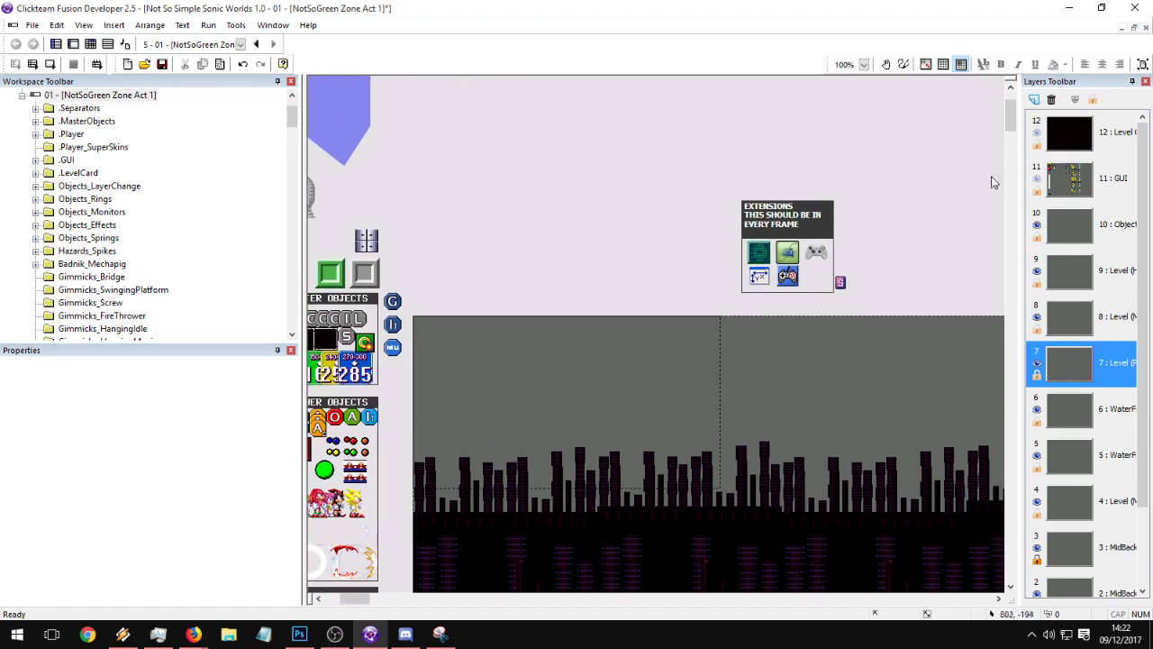
pyautogui.click(1110, 171)
pyautogui.click(1110, 134)
pyautogui.click(1114, 174)
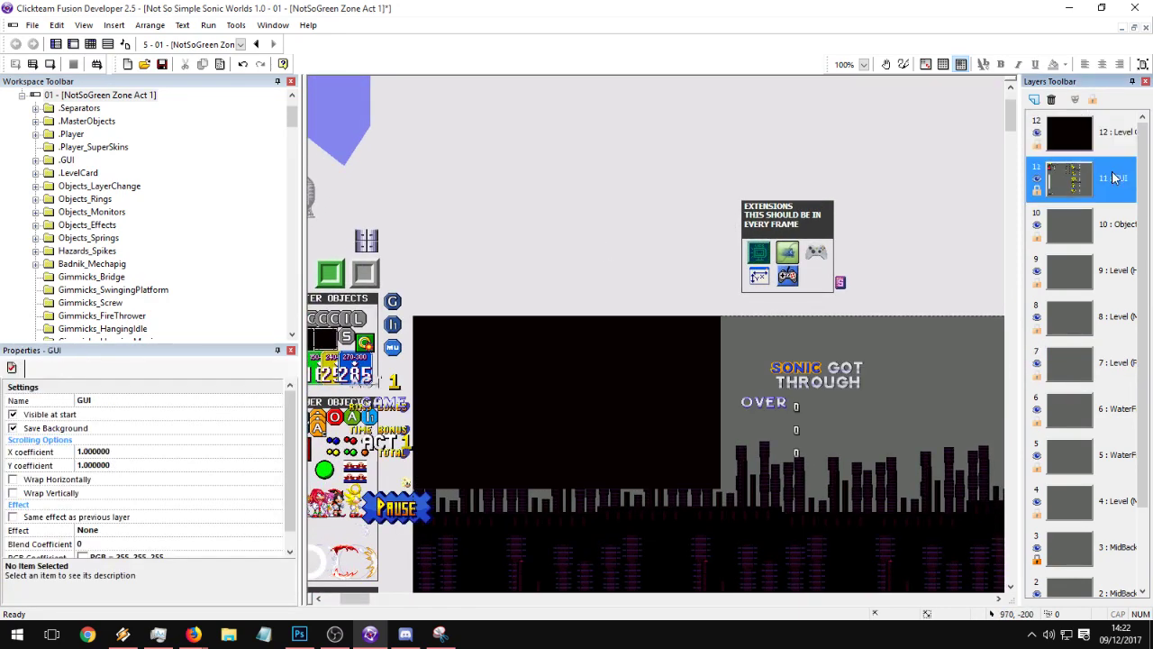
pyautogui.click(1041, 133)
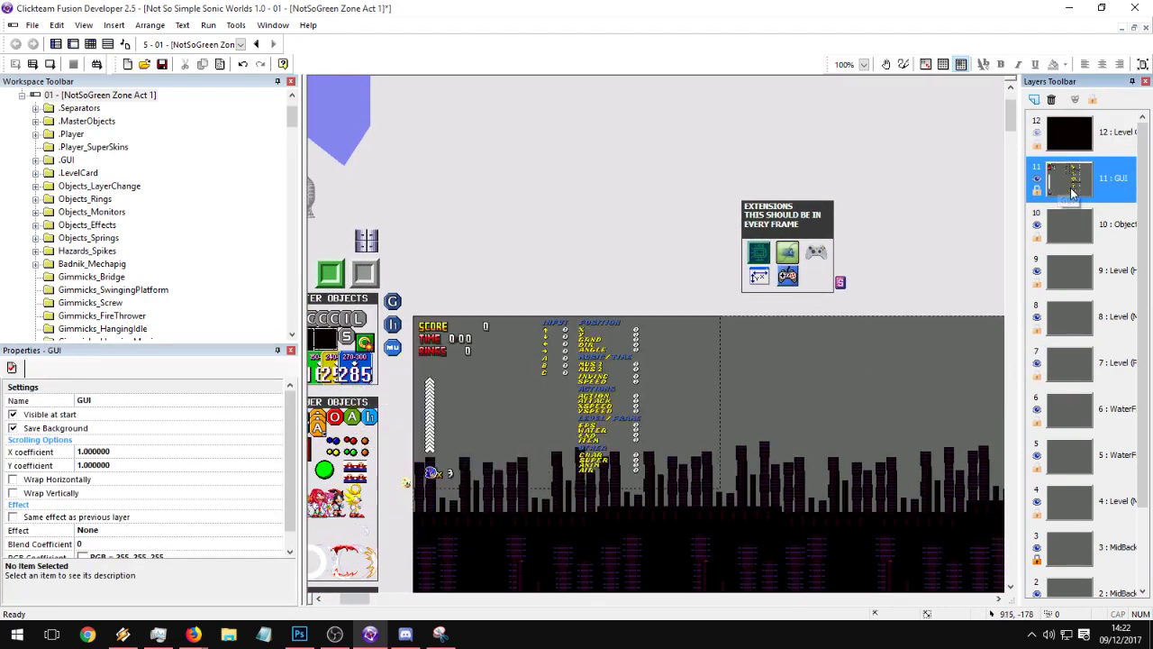
pyautogui.click(1037, 132)
pyautogui.click(1099, 141)
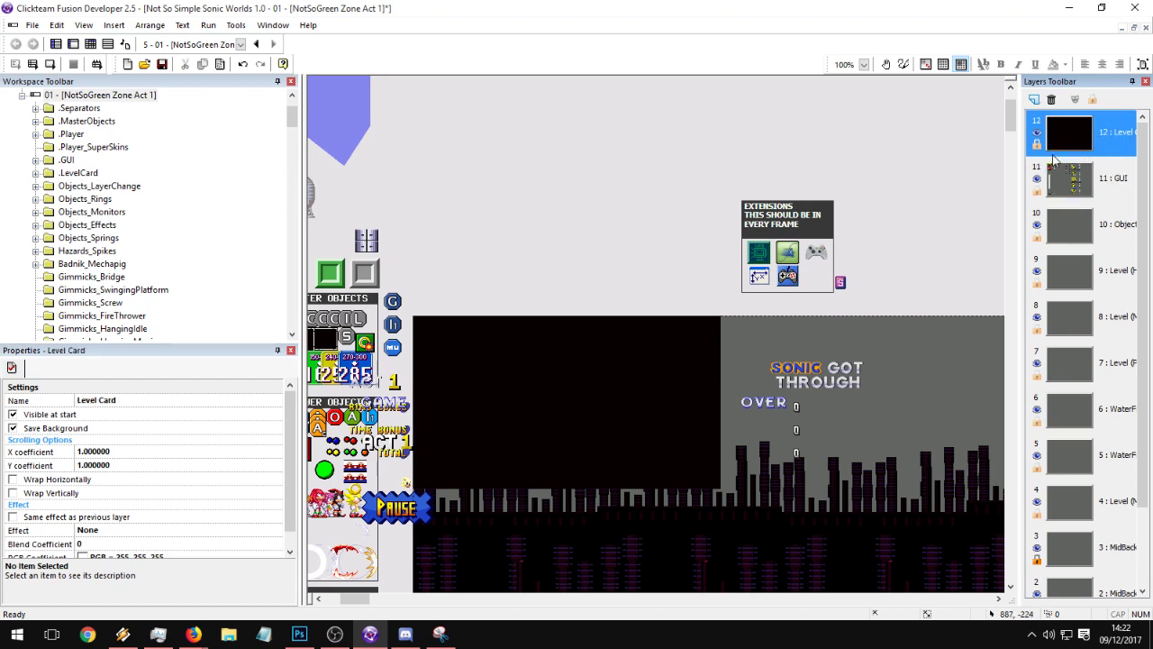
# - Examine the runtime options of the black LevelCard_Fade object
pyautogui.click(532, 401)
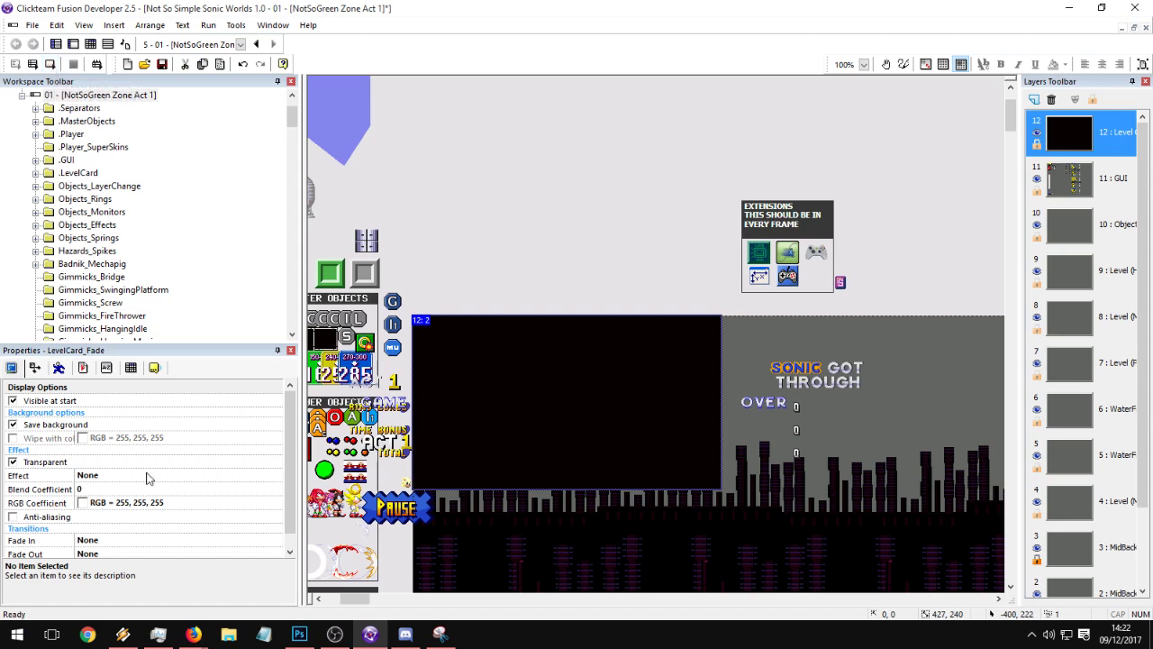
pyautogui.click(78, 369)
pyautogui.click(78, 369)
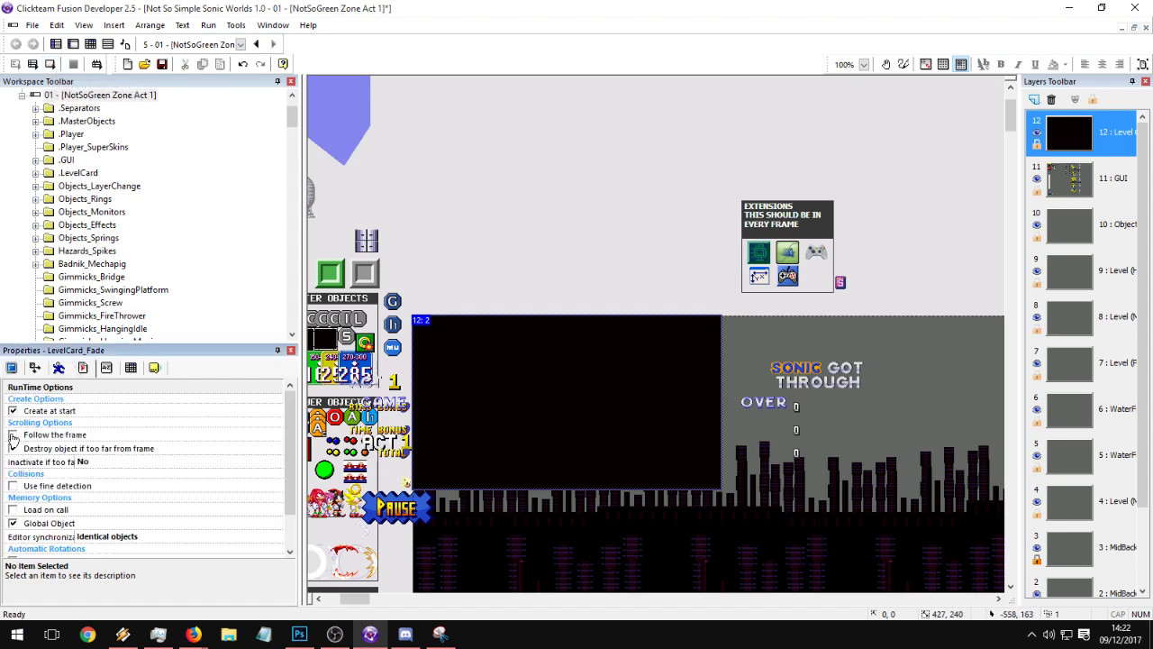
# - Test-run the frame to check the opening fade, close it, and save the application
pyautogui.click(50, 63)
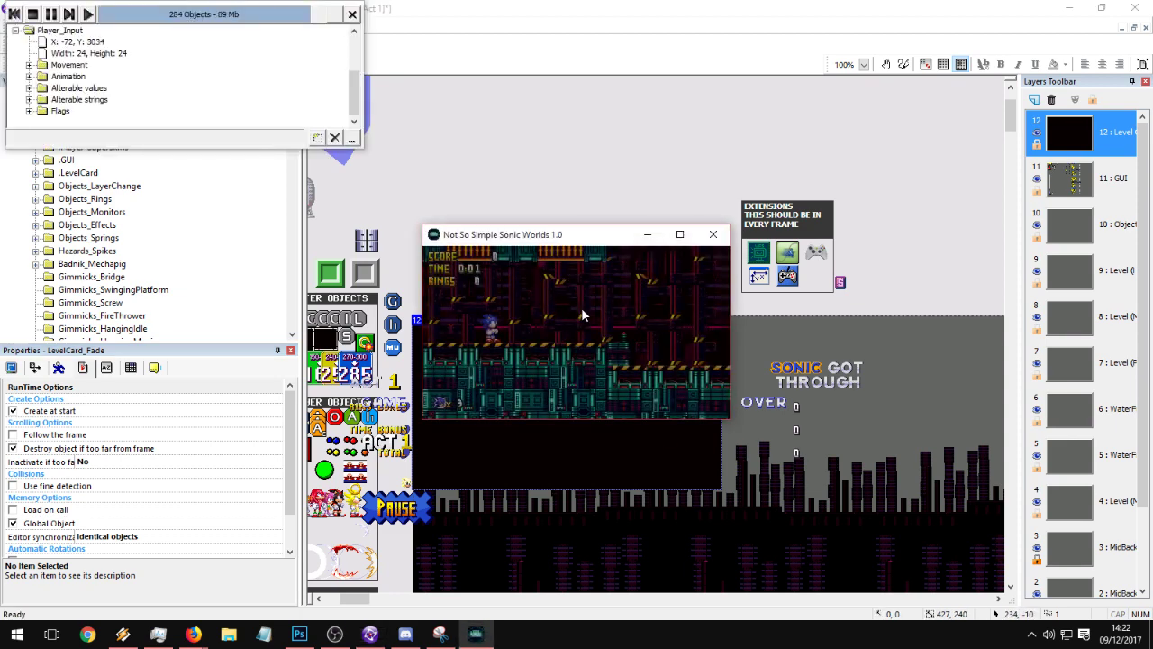
pyautogui.click(713, 234)
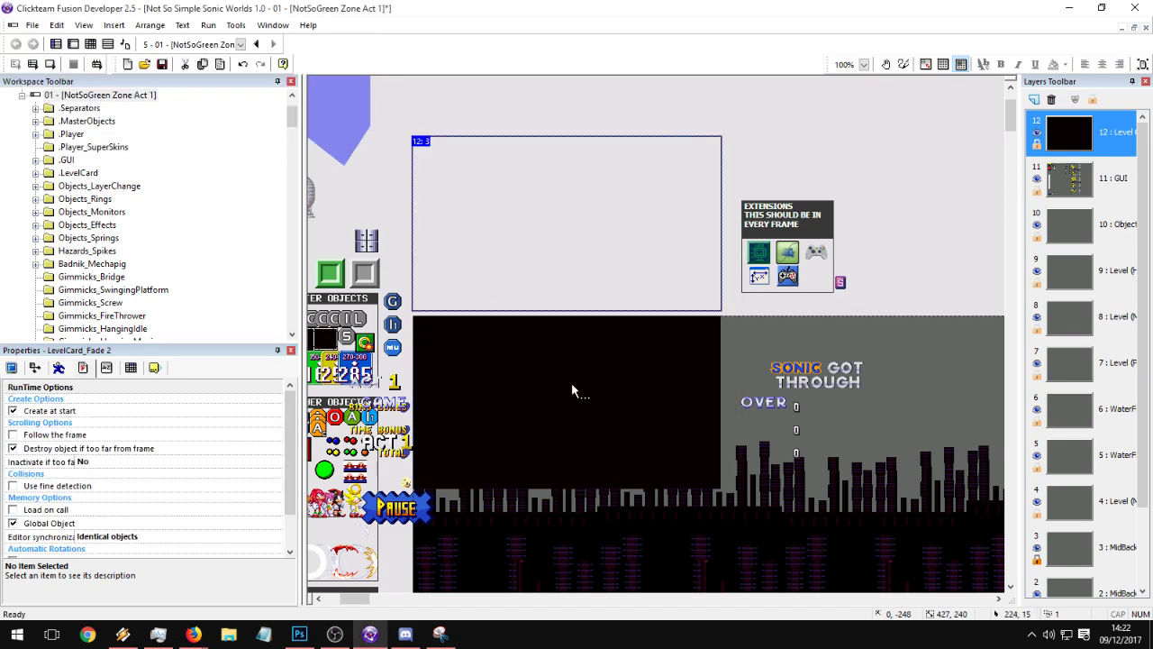
pyautogui.click(781, 327)
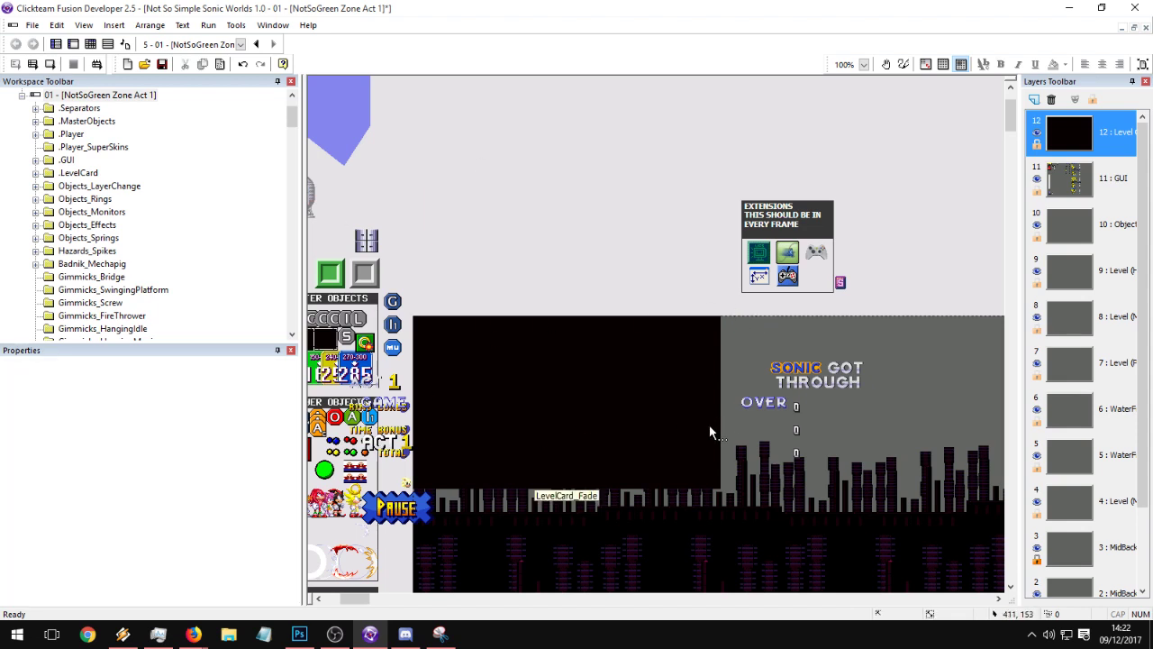
pyautogui.click(162, 64)
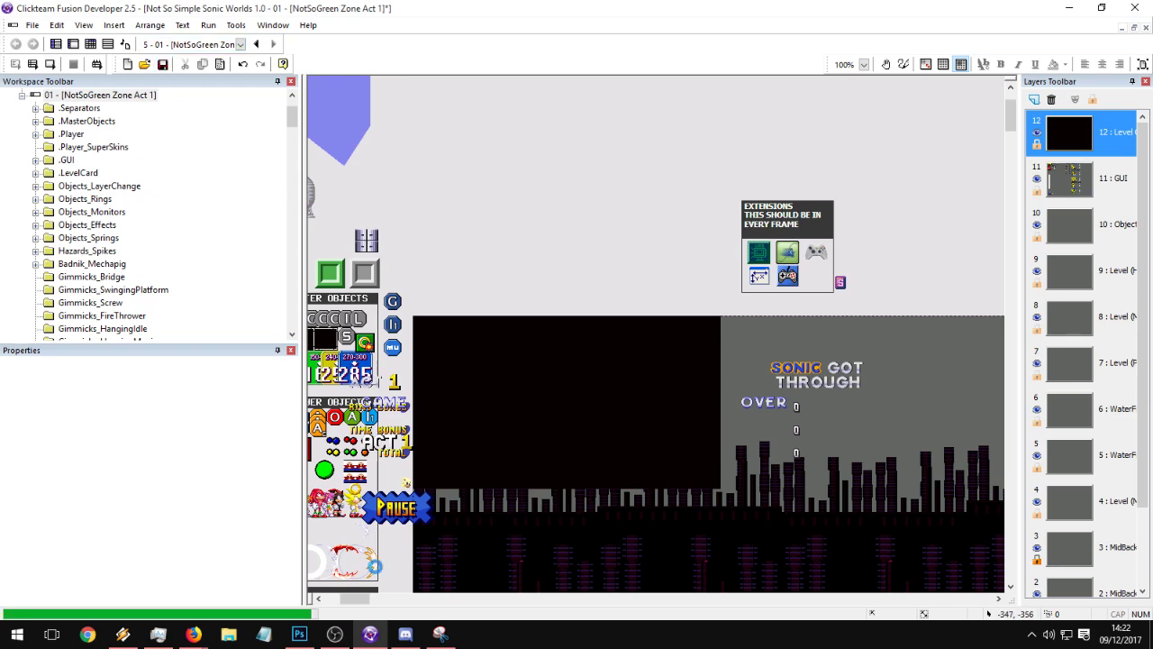
# - Switch to Photoshop and open the settings for a new document, ready to enter its width
pyautogui.click(299, 634)
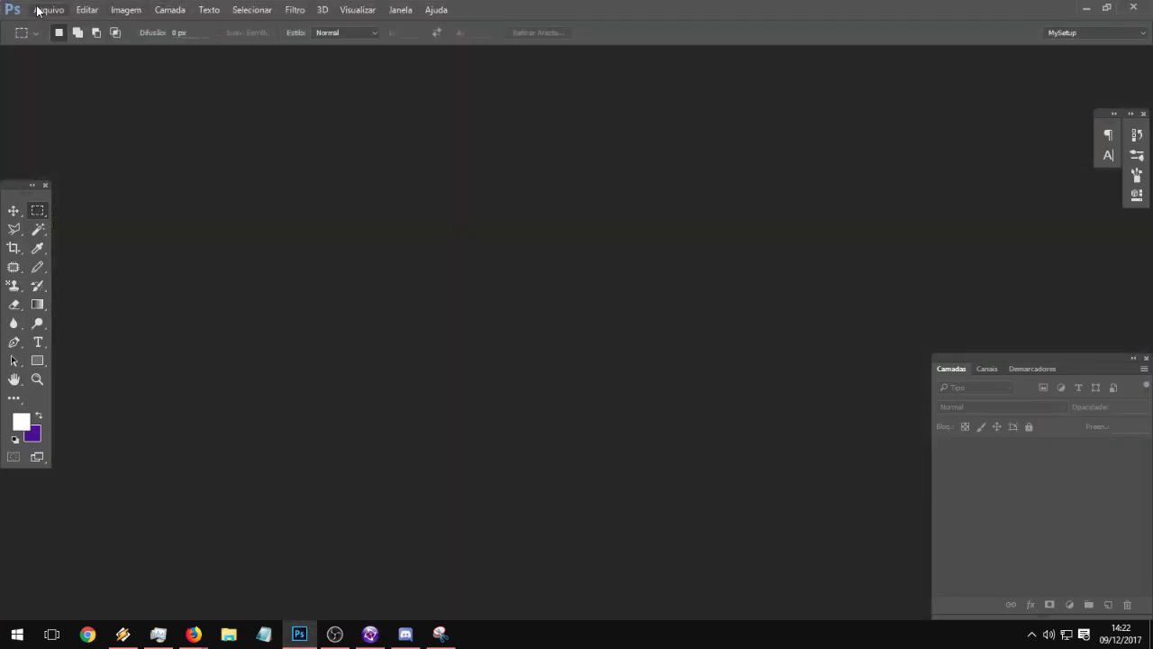
pyautogui.click(39, 11)
pyautogui.click(54, 28)
pyautogui.click(290, 247)
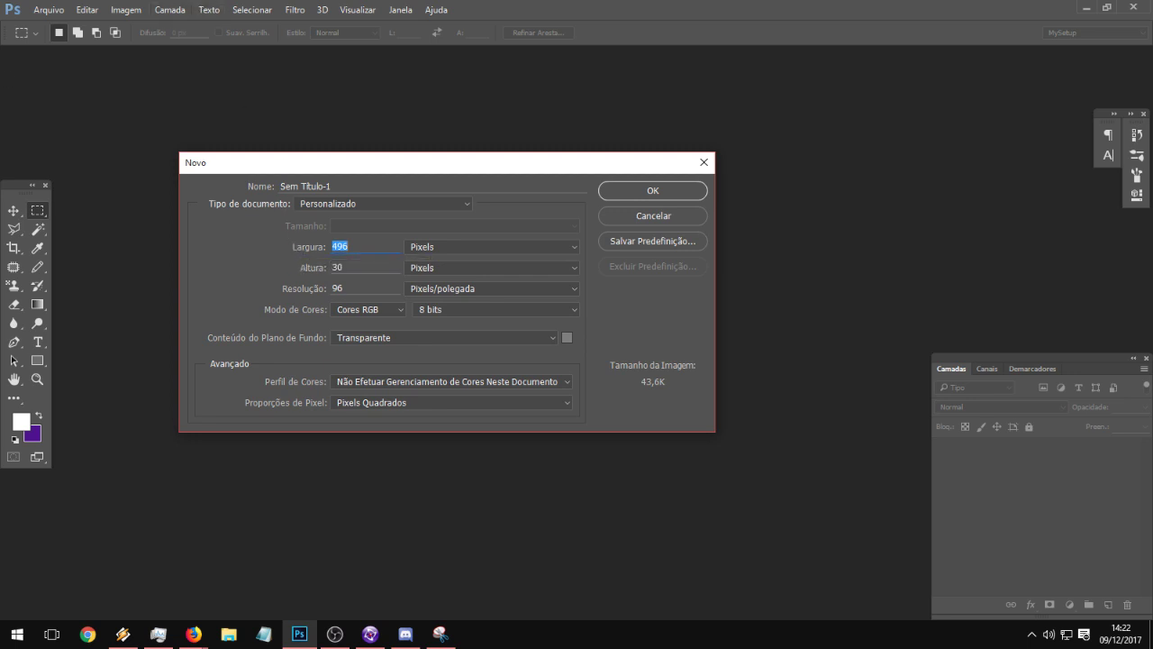
pyautogui.hotkey('alt', 'Tab')
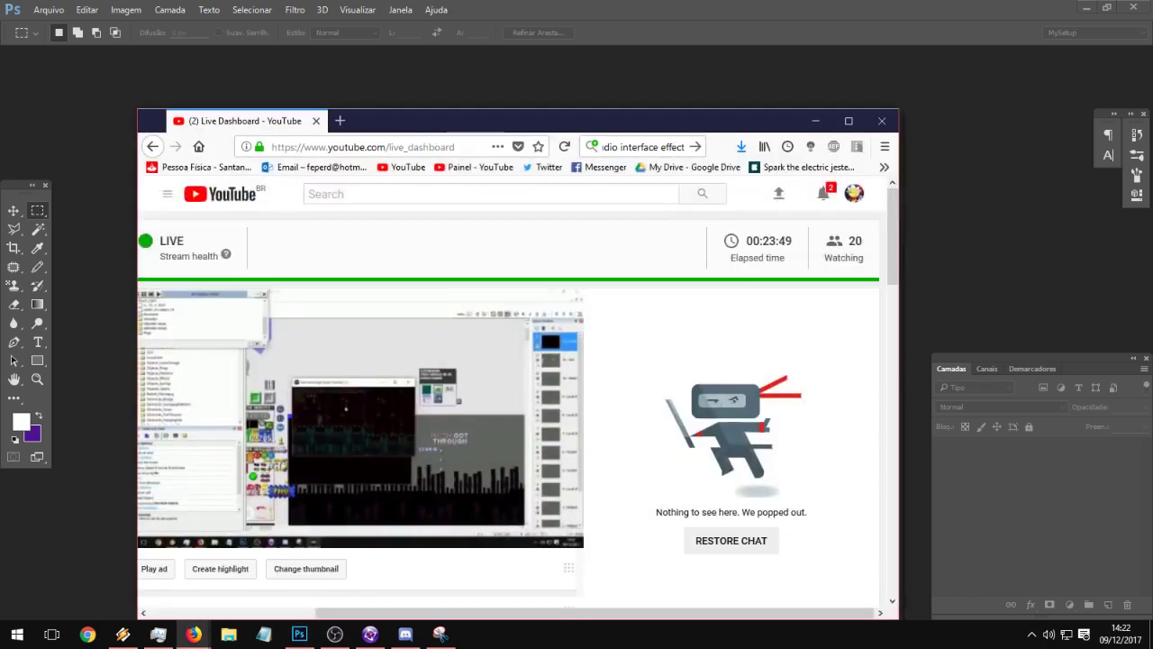
pyautogui.click(811, 122)
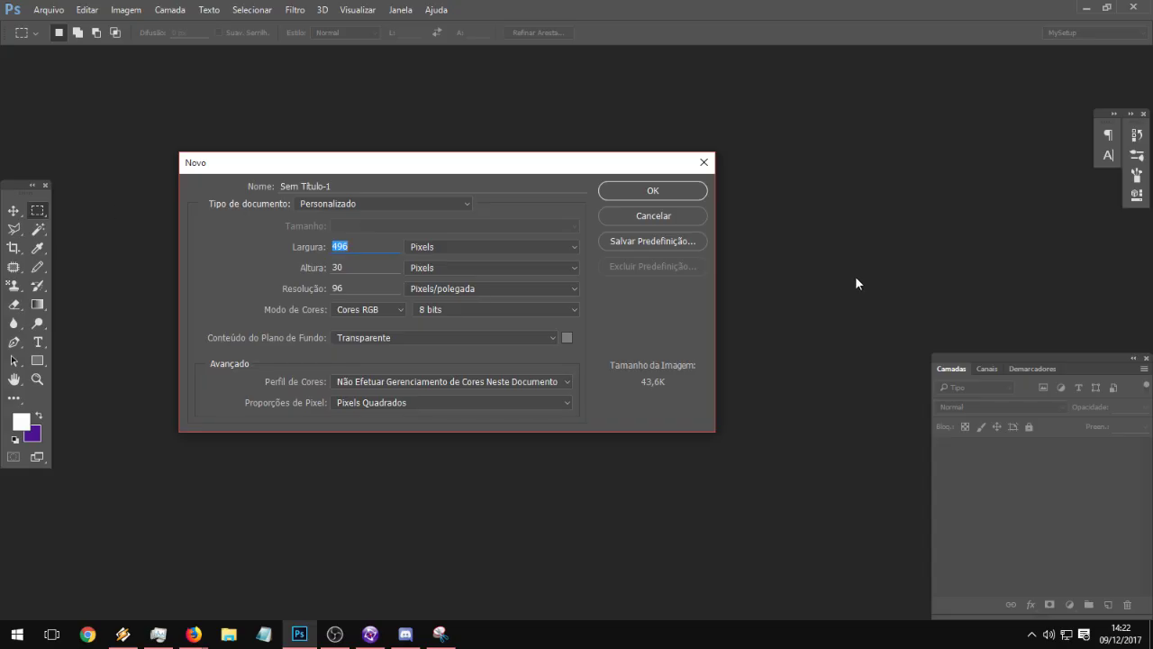
pyautogui.doubleClick(355, 249)
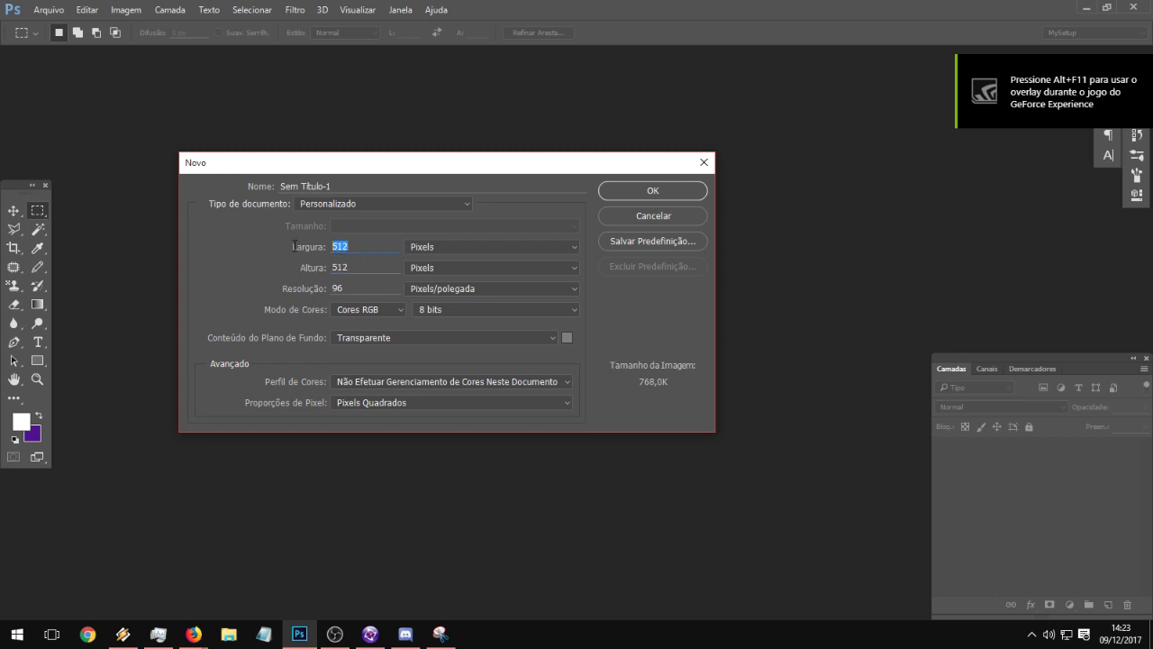
pyautogui.write('267')
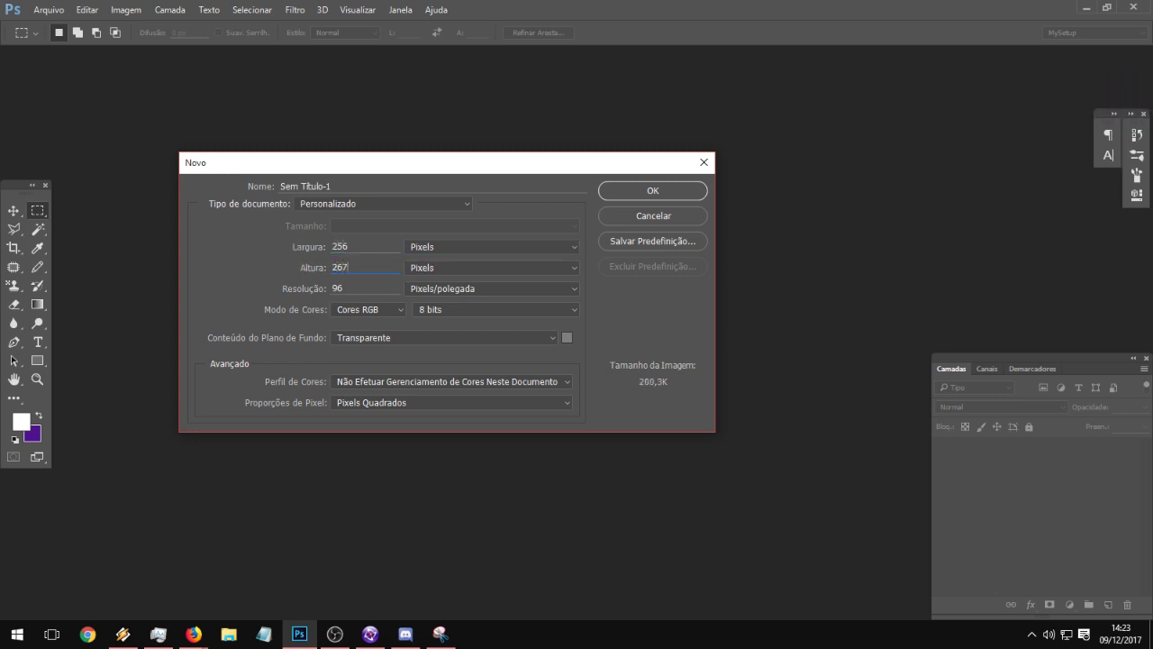
pyautogui.press('Return')
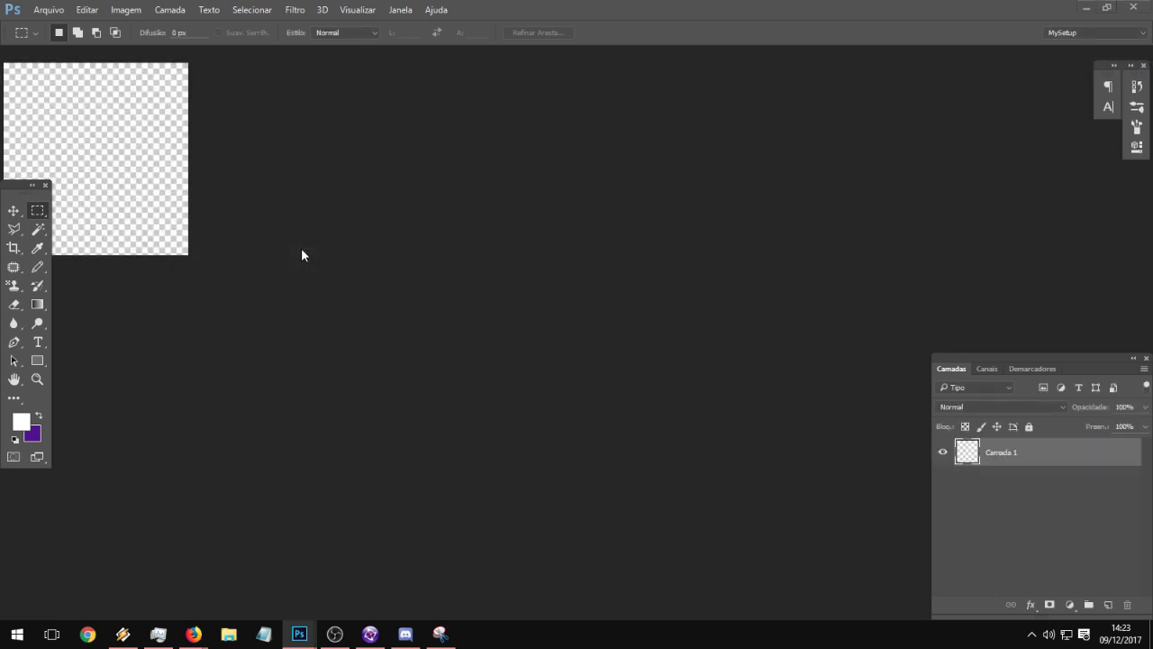
pyautogui.hotkey('ctrl', 'w')
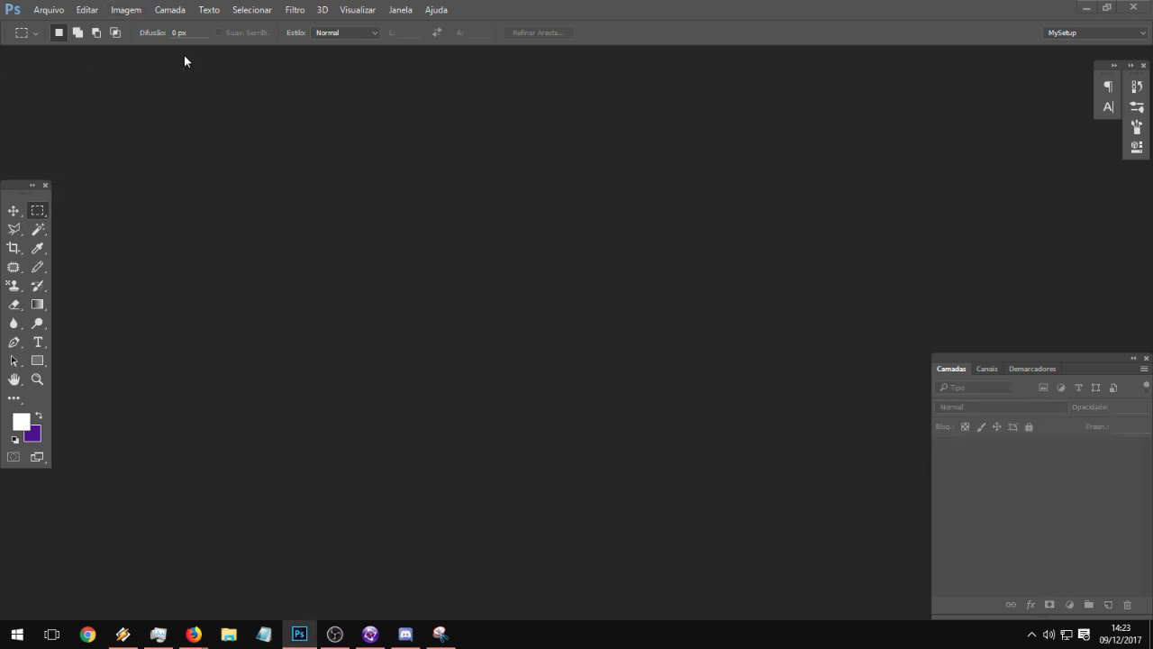
pyautogui.click(49, 10)
pyautogui.click(63, 26)
pyautogui.click(358, 245)
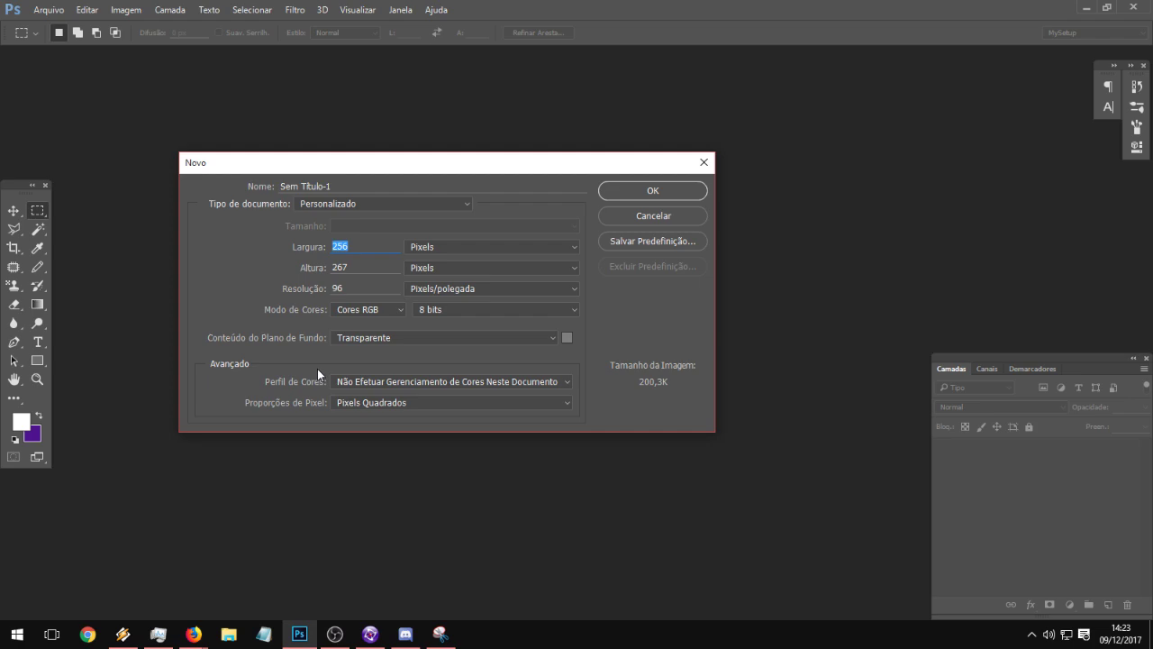
pyautogui.click(667, 216)
# - Bring up the Live Dashboard browser window and move it off the main screen
pyautogui.moveTo(194, 634)
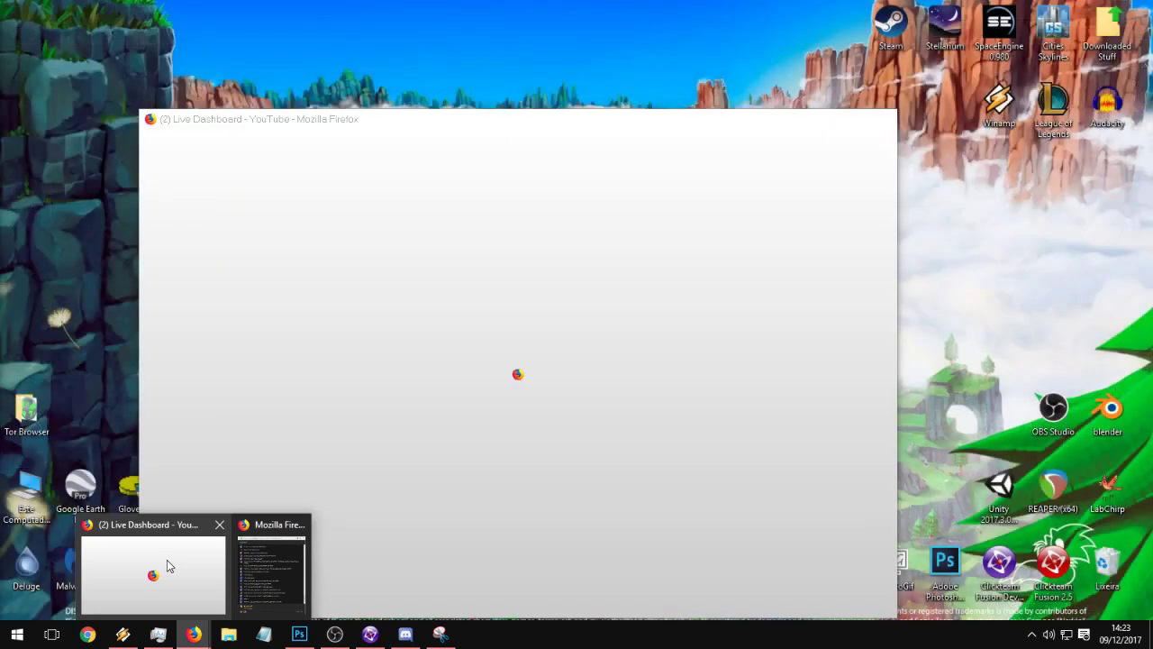
pyautogui.click(167, 559)
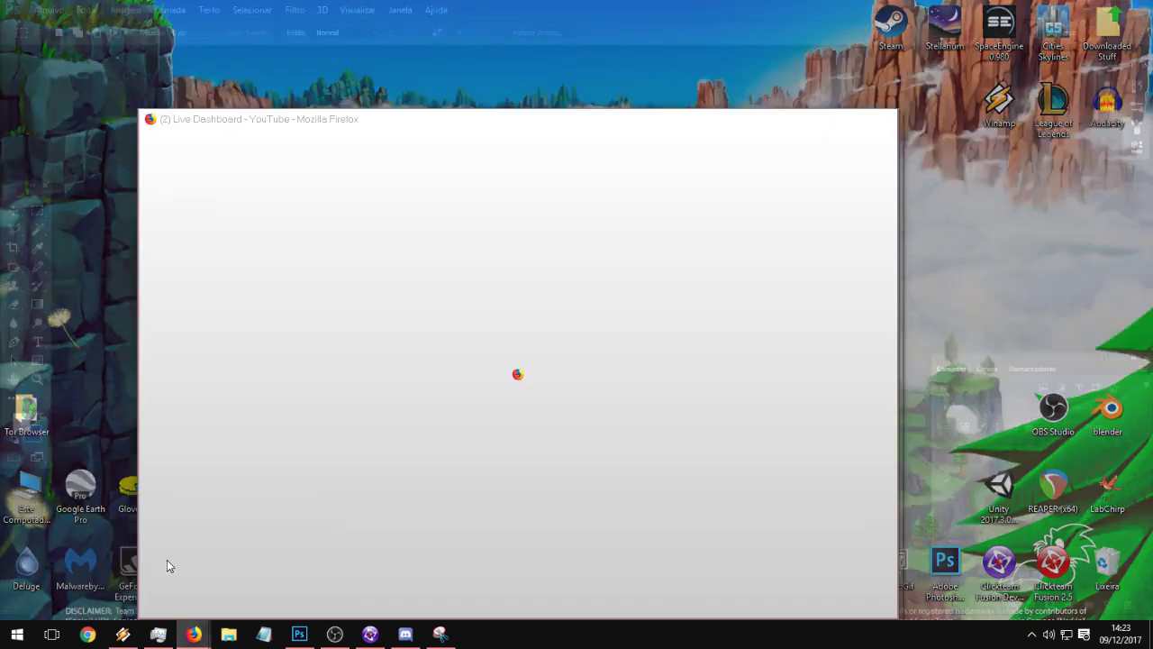
pyautogui.moveTo(477, 128); pyautogui.dragTo(0, 147)
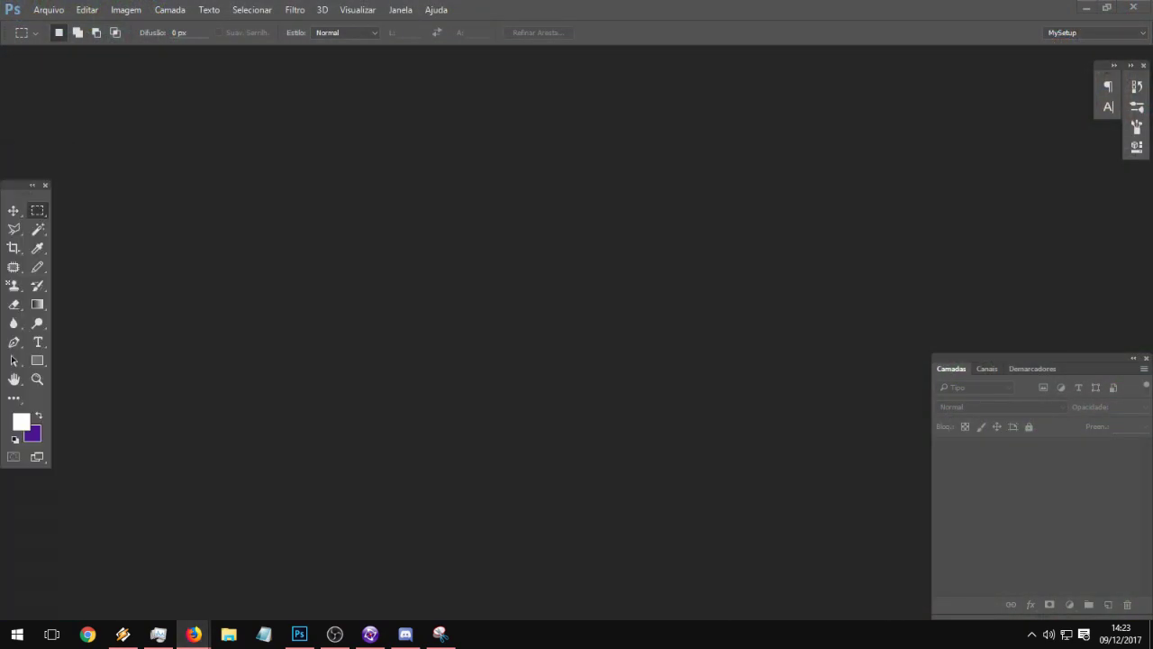
# - Switch to Clickteam Fusion, capture the running game window to the clipboard, and close the test run
pyautogui.click(371, 642)
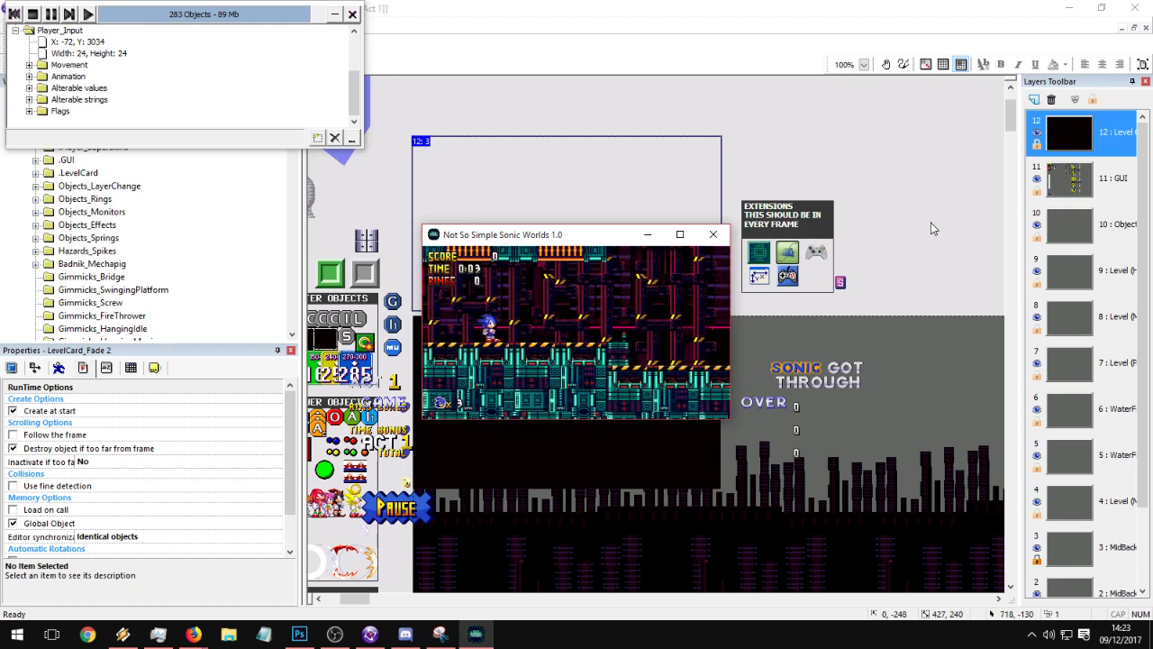
pyautogui.click(712, 234)
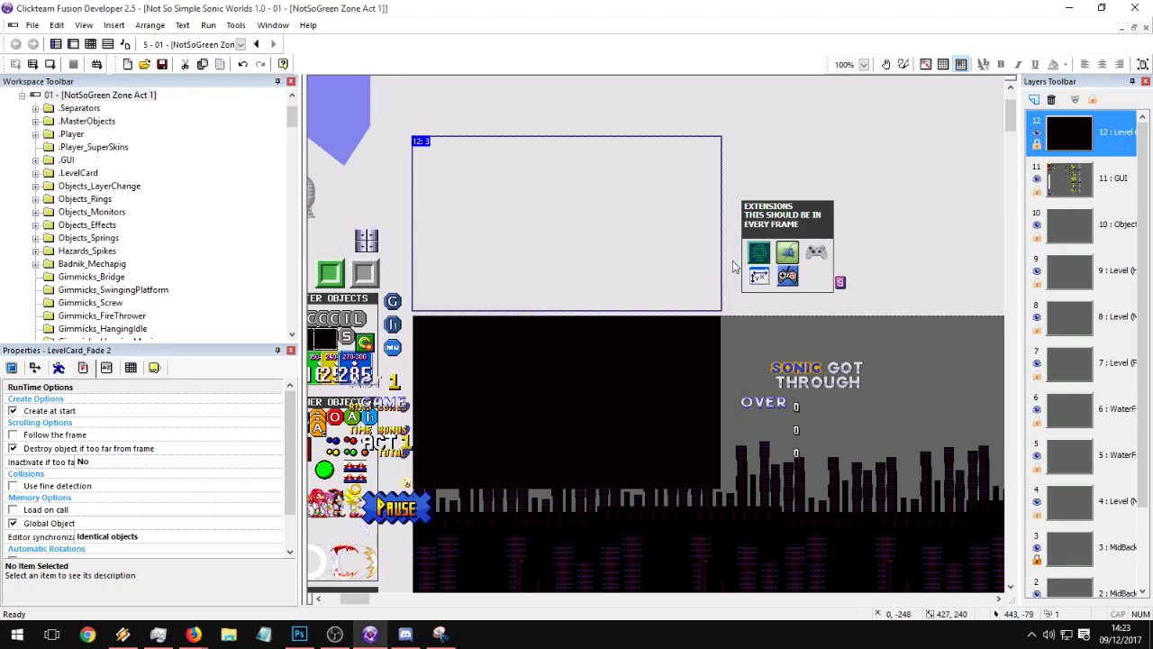
# - Switch to Photoshop, create a transparent 429 × 272 pixel document from the clipboard size, and paste the game screenshot
pyautogui.click(299, 635)
pyautogui.click(50, 10)
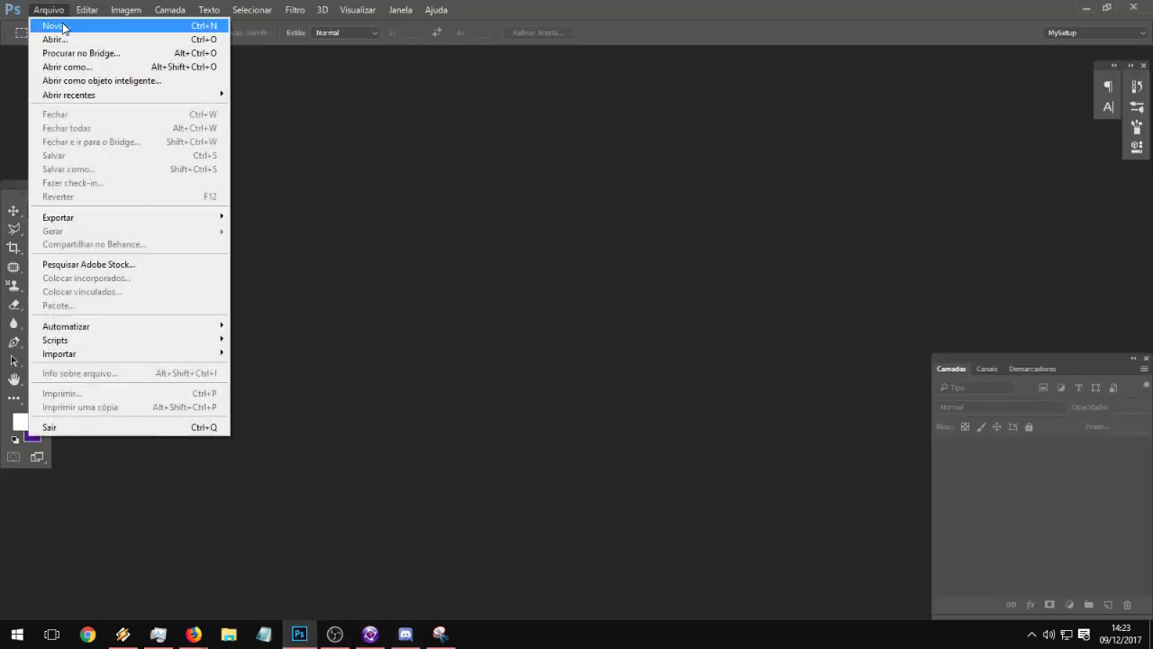
pyautogui.click(46, 26)
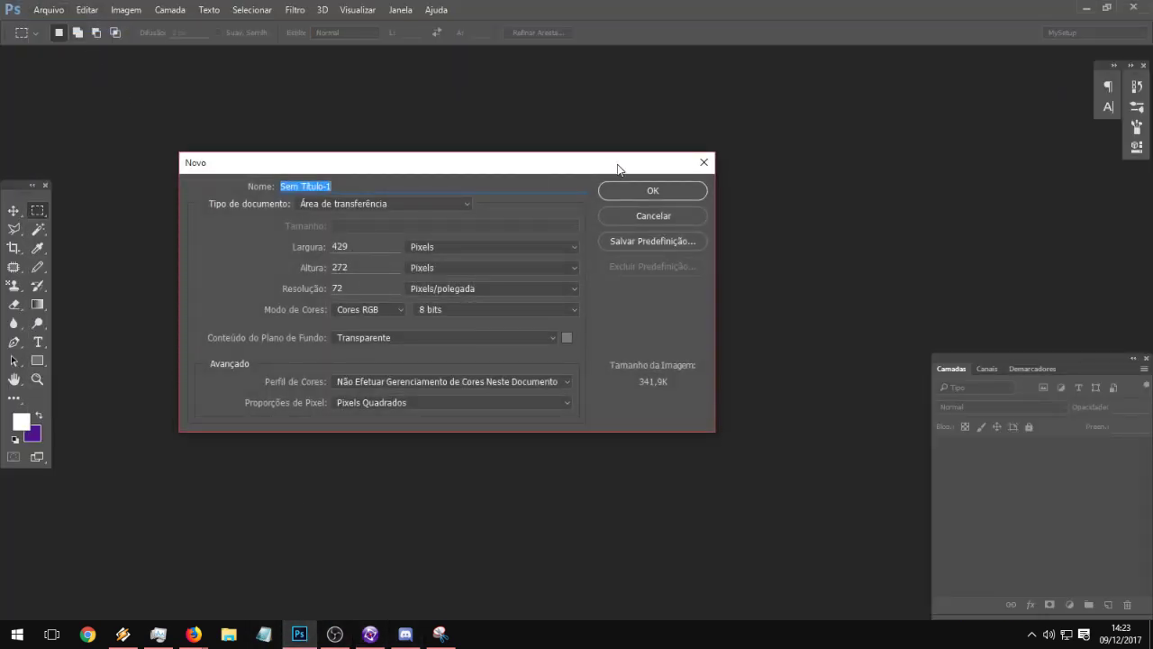
pyautogui.click(662, 191)
pyautogui.hotkey('ctrl', 'v')
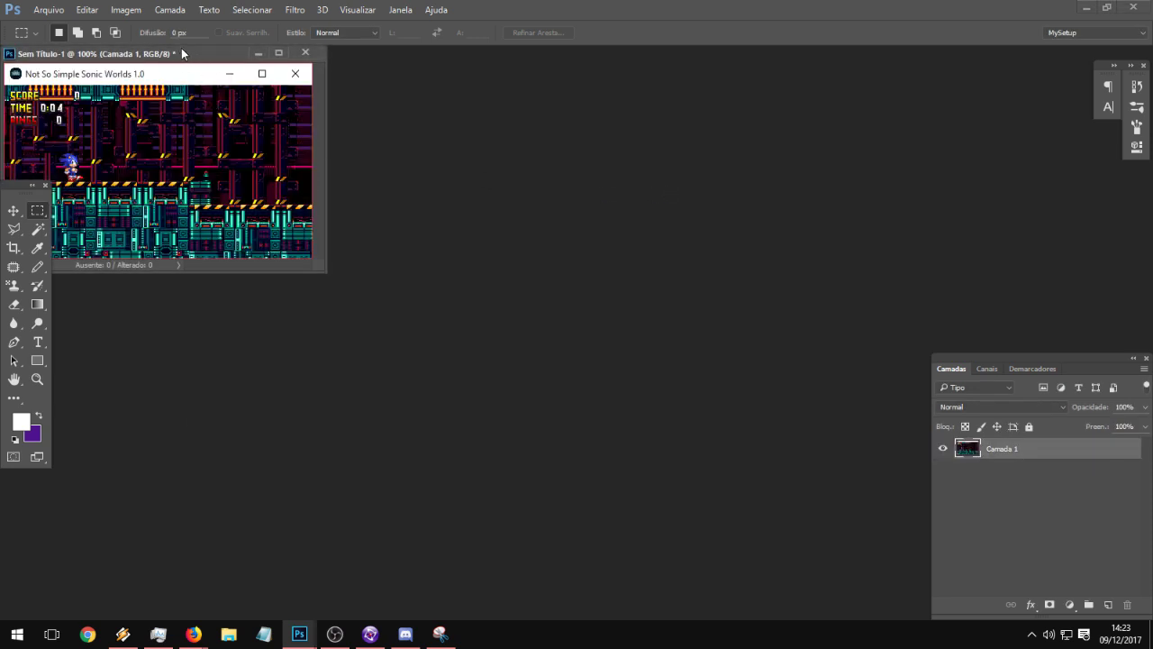
# - Move the document window toward the middle of the workspace and enlarge it around the screenshot at 100% zoom
pyautogui.moveTo(181, 48); pyautogui.dragTo(445, 172)
pyautogui.moveTo(590, 391); pyautogui.dragTo(855, 545)
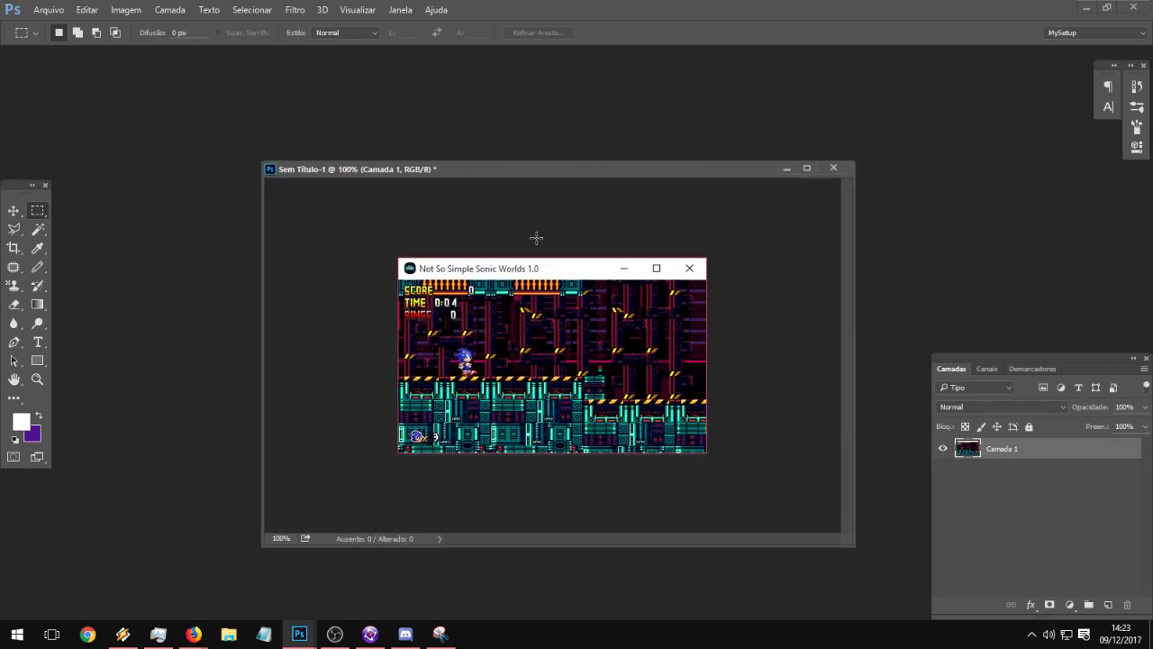
pyautogui.click(38, 382)
pyautogui.keyDown('alt'); pyautogui.scroll(10, 412, 334); pyautogui.keyUp('alt')
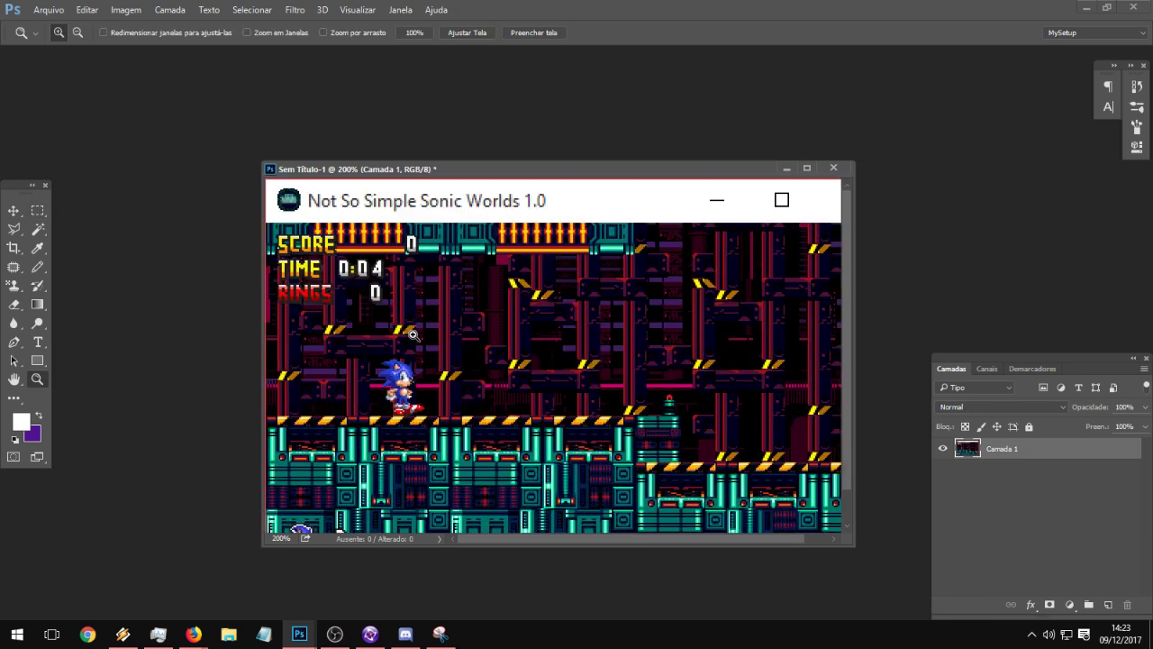
pyautogui.keyDown('alt'); pyautogui.scroll(-4, 492, 390); pyautogui.keyUp('alt')
pyautogui.keyDown('alt'); pyautogui.moveTo(492, 390); pyautogui.dragTo(493, 378); pyautogui.keyUp('alt')
# - Fade the screenshot layer with a Hue/Saturation adjustment, setting its lightness to +64
pyautogui.click(126, 10)
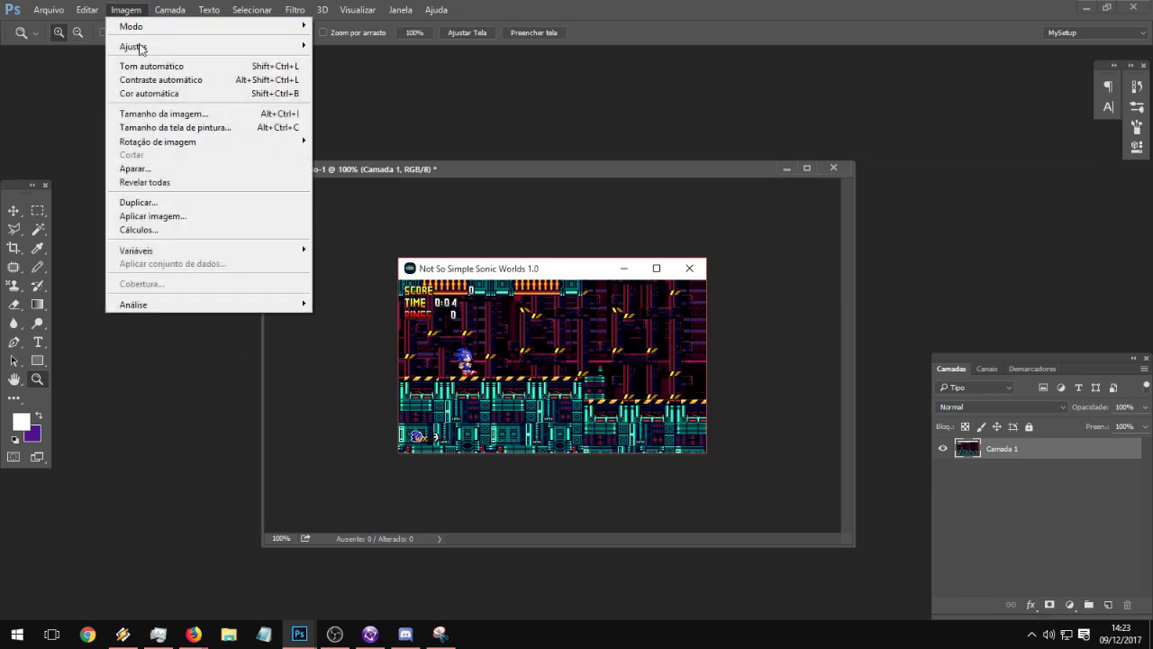
pyautogui.moveTo(146, 50)
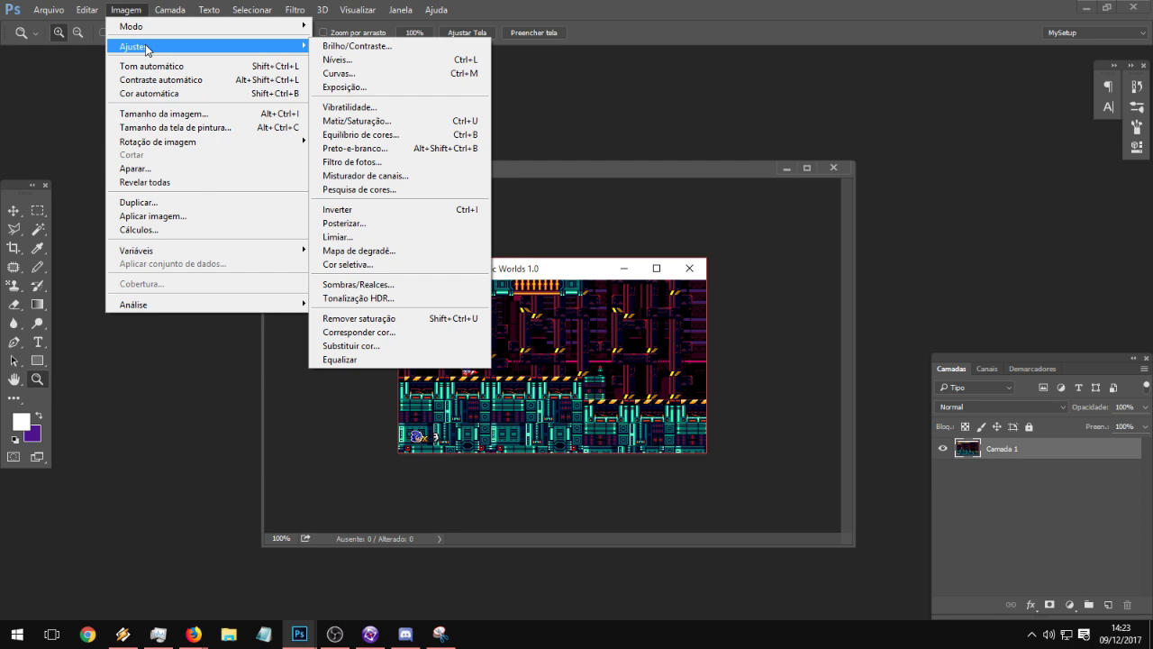
pyautogui.click(352, 121)
pyautogui.moveTo(905, 397); pyautogui.dragTo(946, 382)
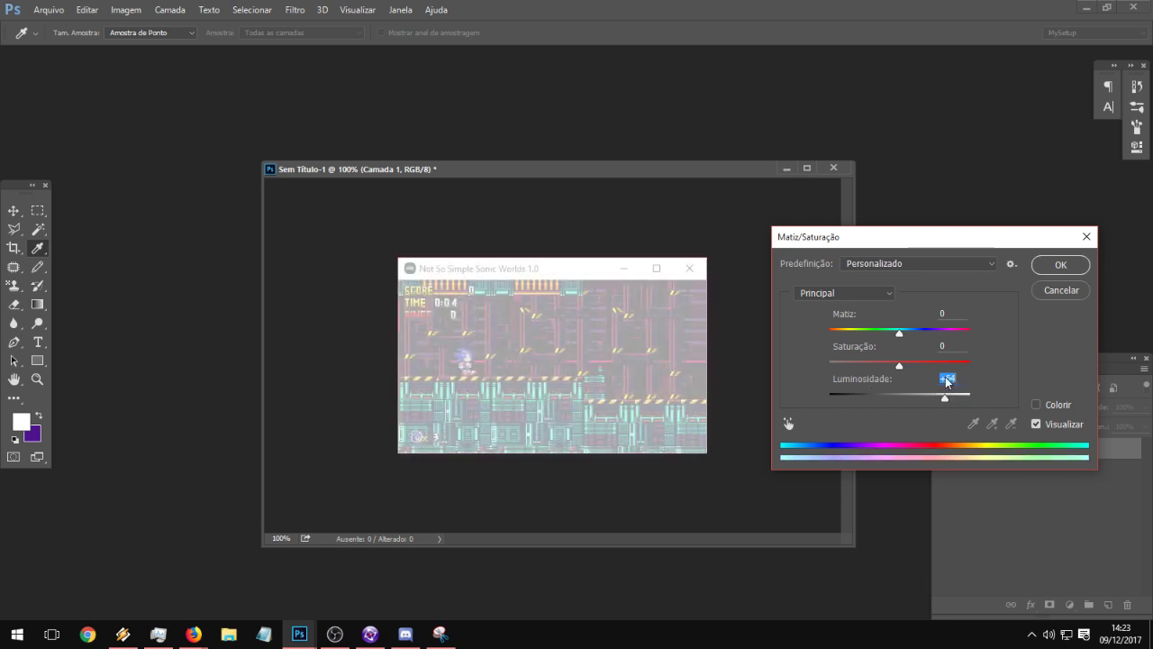
pyautogui.click(1054, 264)
# - Reposition and enlarge the document window so the whole faded screenshot fits at 200% zoom
pyautogui.press('z')
pyautogui.moveTo(521, 167); pyautogui.dragTo(448, 122)
pyautogui.click(539, 405)
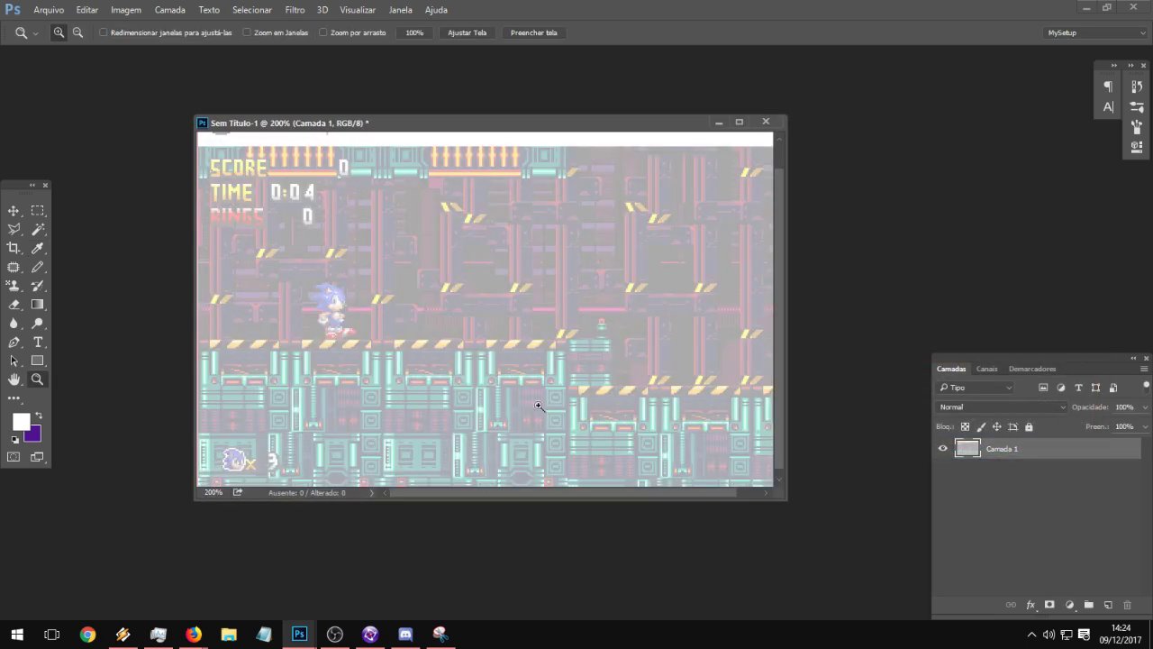
pyautogui.moveTo(786, 489); pyautogui.dragTo(894, 561)
pyautogui.keyDown('alt'); pyautogui.click(680, 432); pyautogui.keyUp('alt')
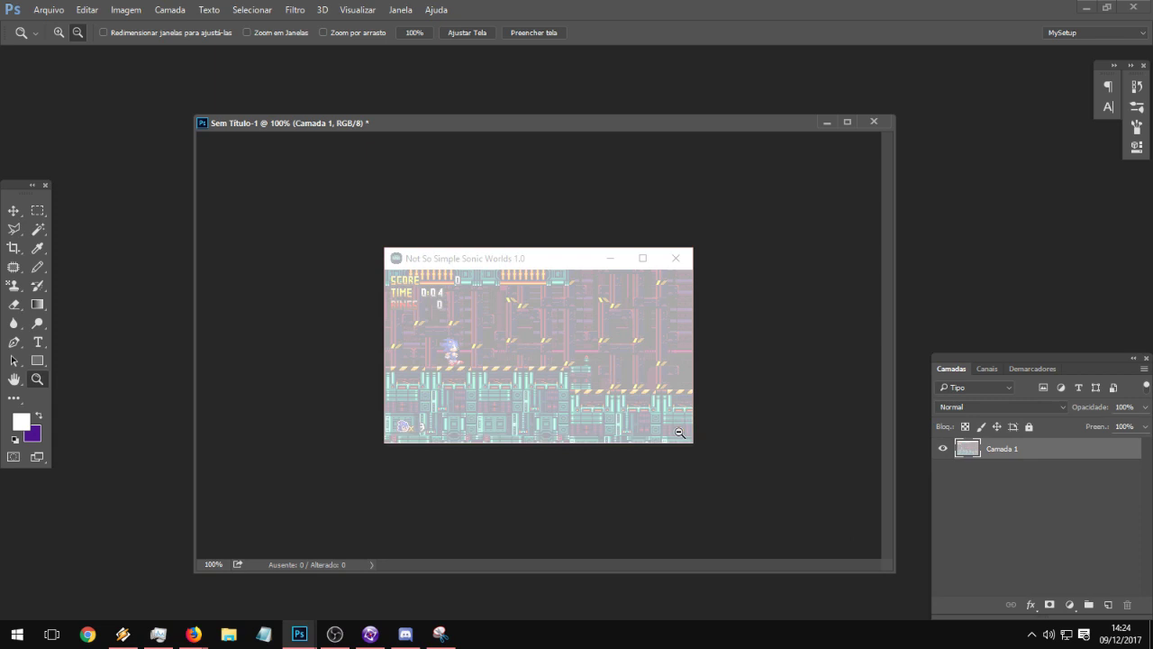
pyautogui.click(645, 395)
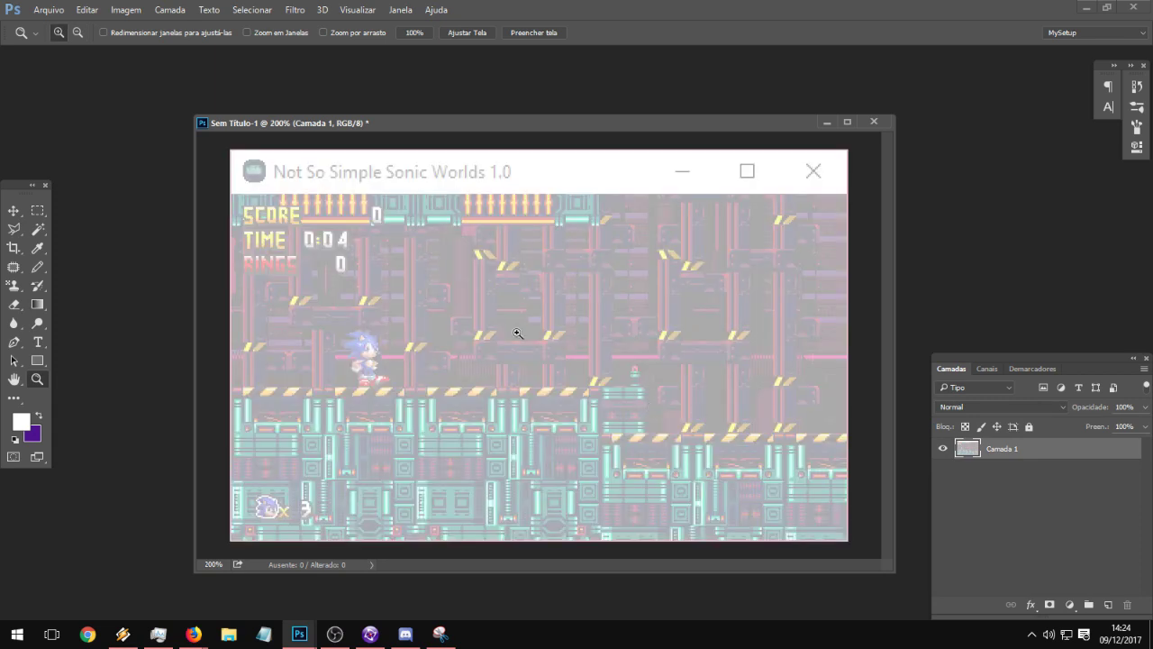
# - Activate the Type tool and look through the available fonts, including the Verdana family
pyautogui.click(38, 342)
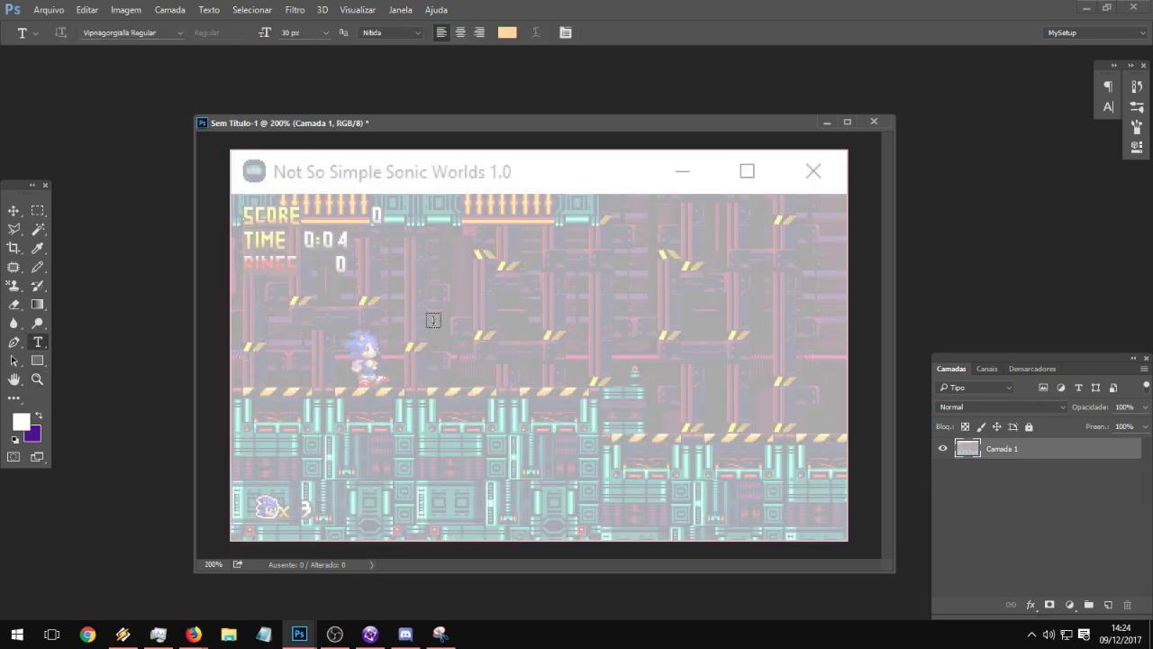
pyautogui.click(180, 33)
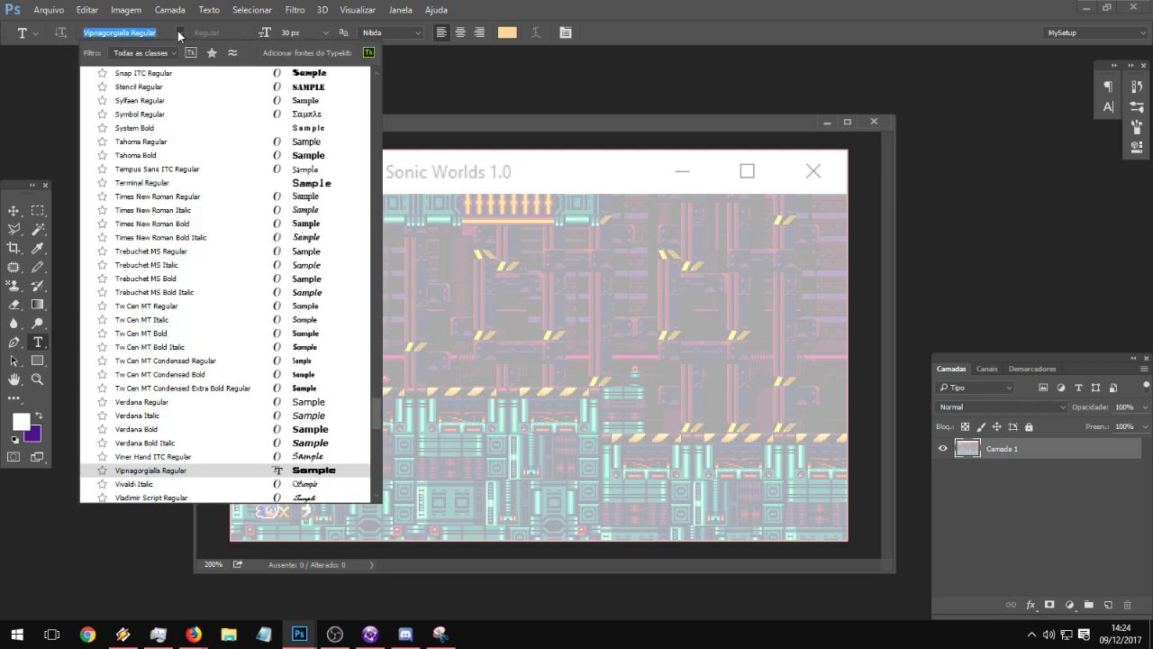
pyautogui.write('verd')
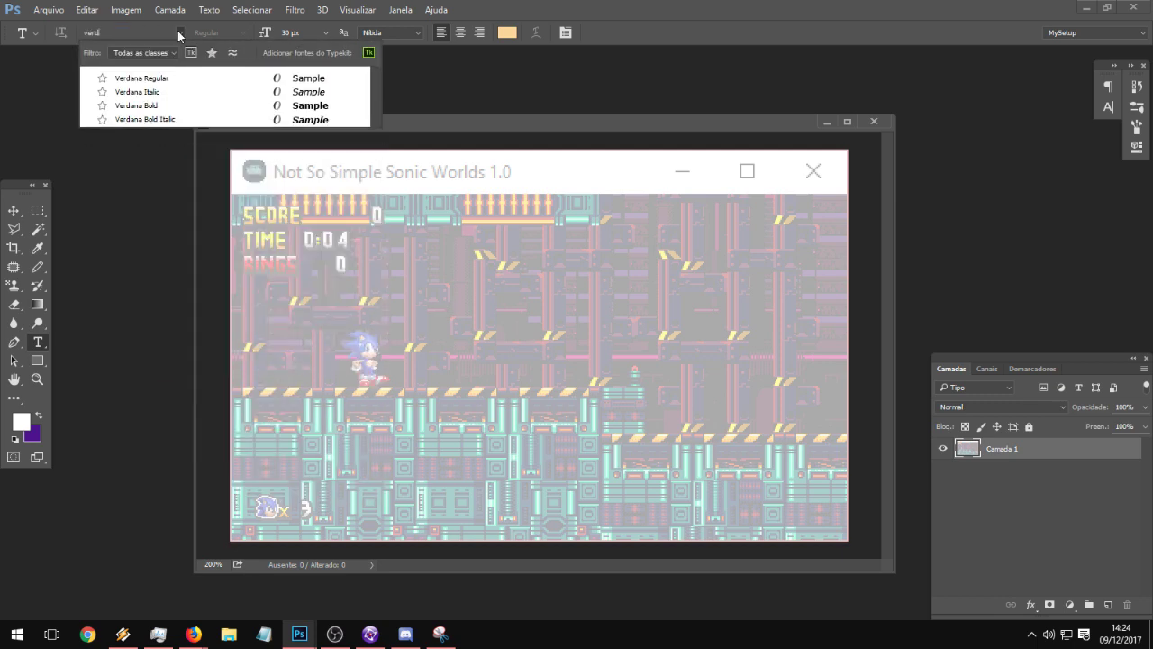
pyautogui.write('a')
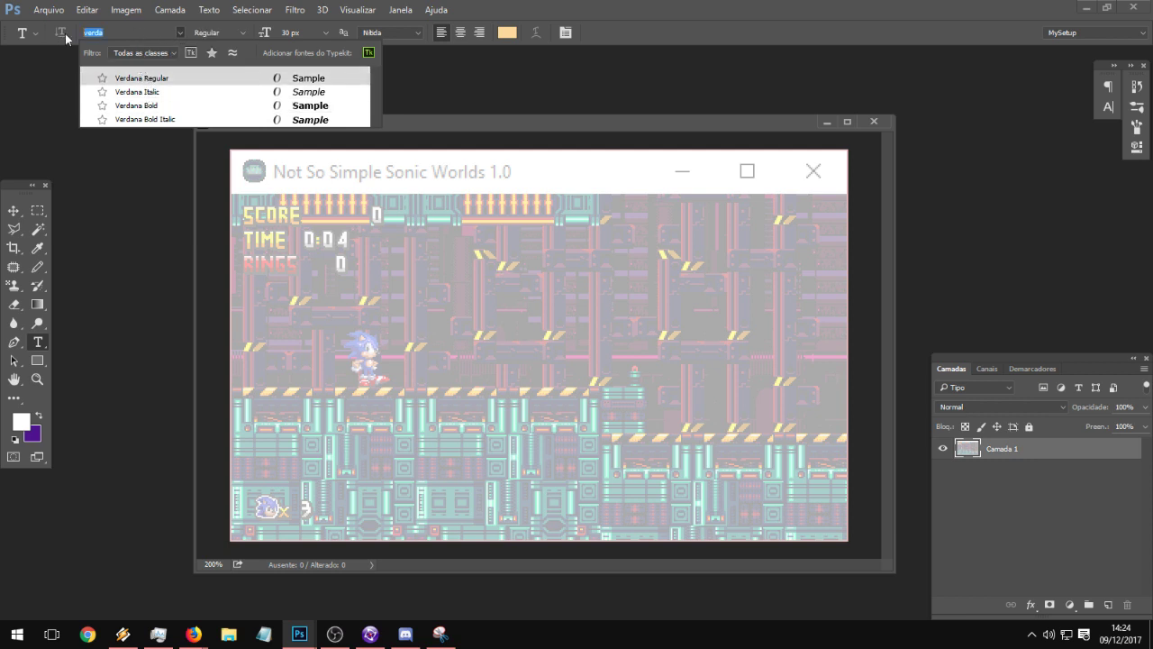
pyautogui.press('BackSpace')
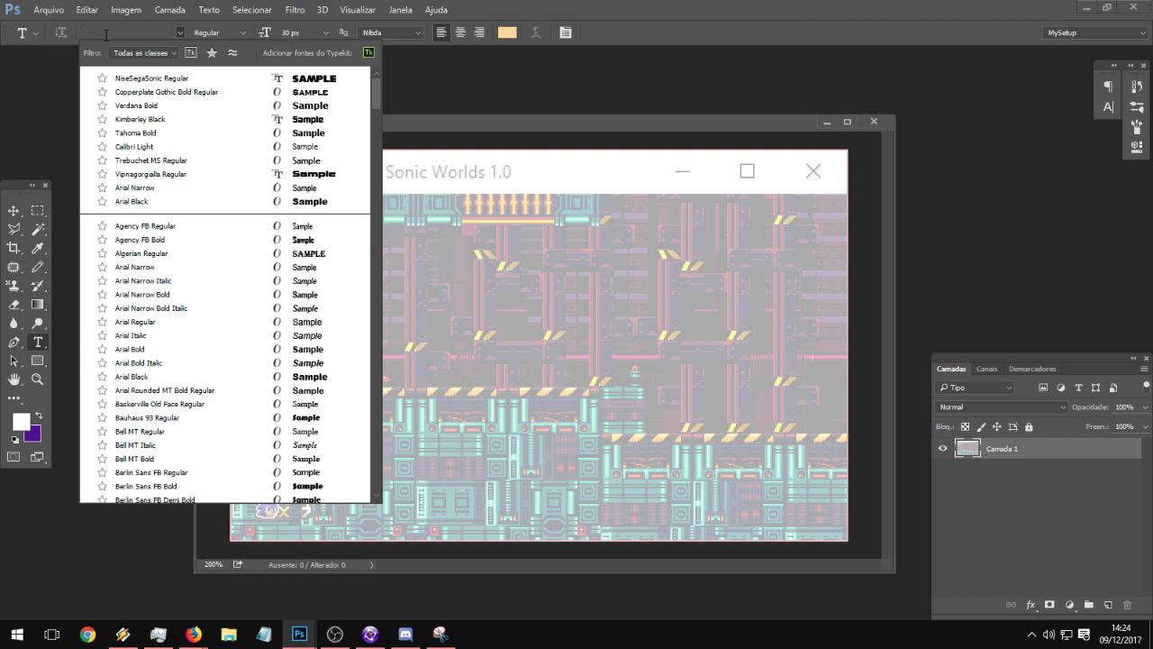
pyautogui.scroll(-3, 169, 174)
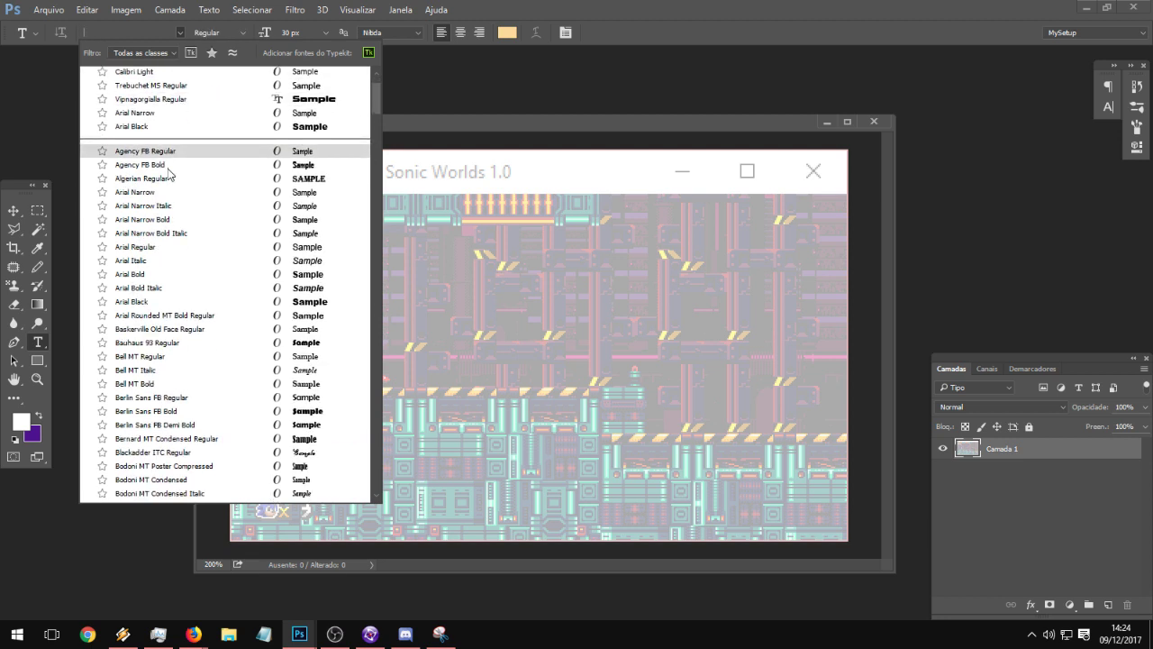
pyautogui.scroll(-10, 168, 174)
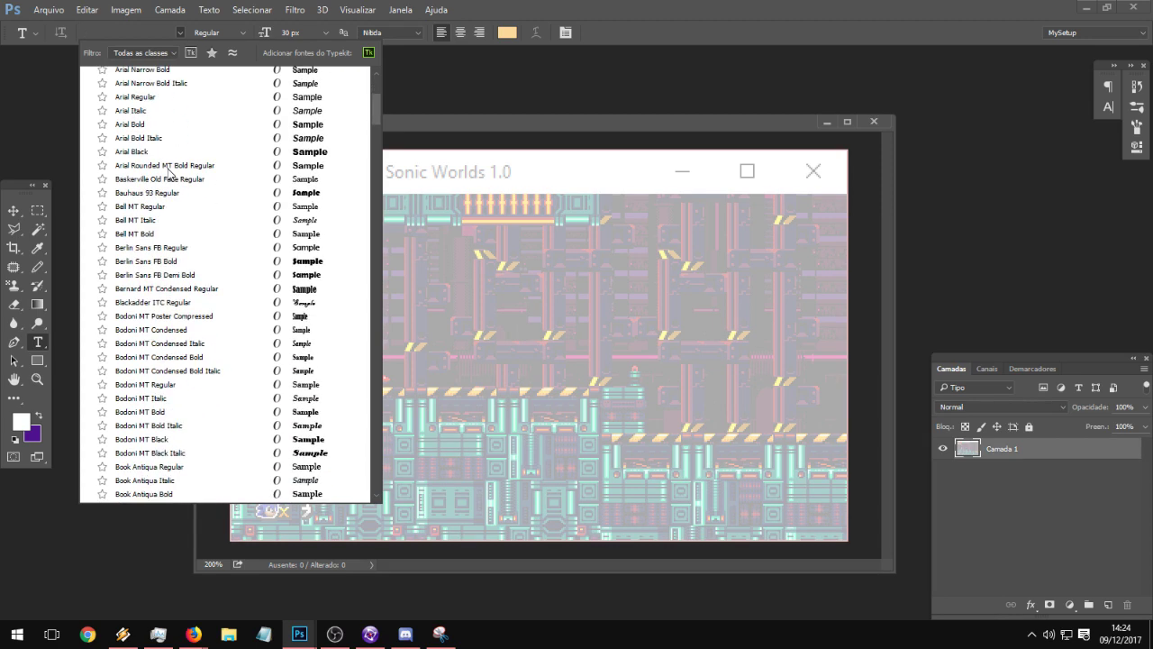
pyautogui.scroll(-4, 168, 174)
pyautogui.scroll(-5, 193, 176)
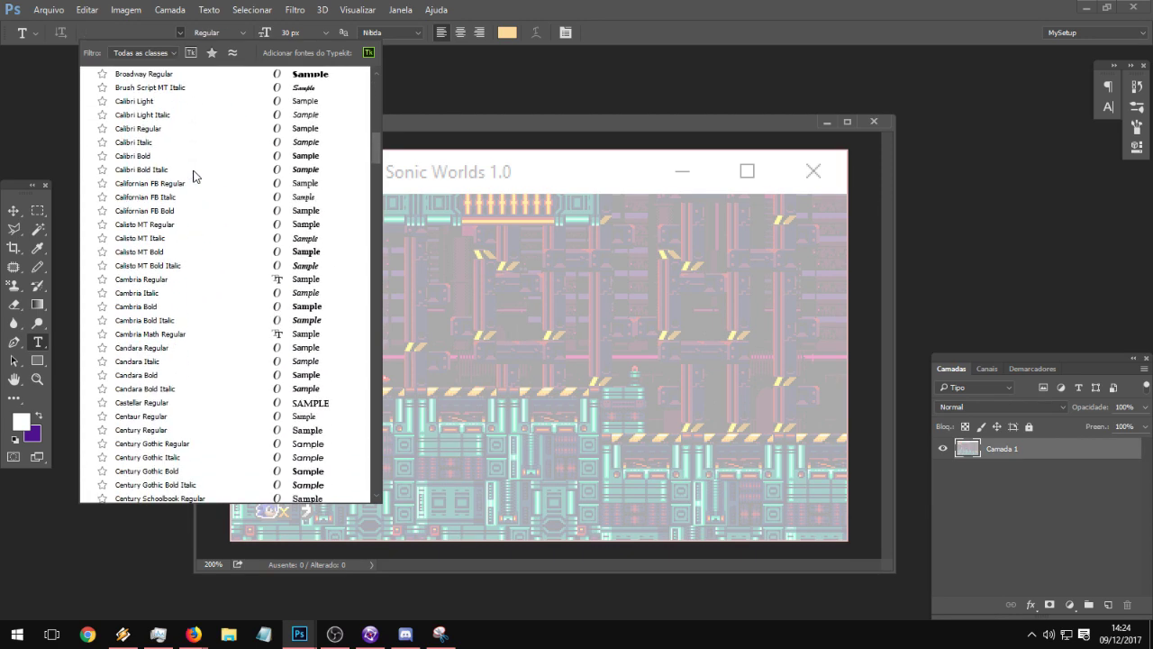
pyautogui.scroll(-7, 192, 175)
# - Set the Type tool's font to NiseSegaSonic Regular
pyautogui.write('n')
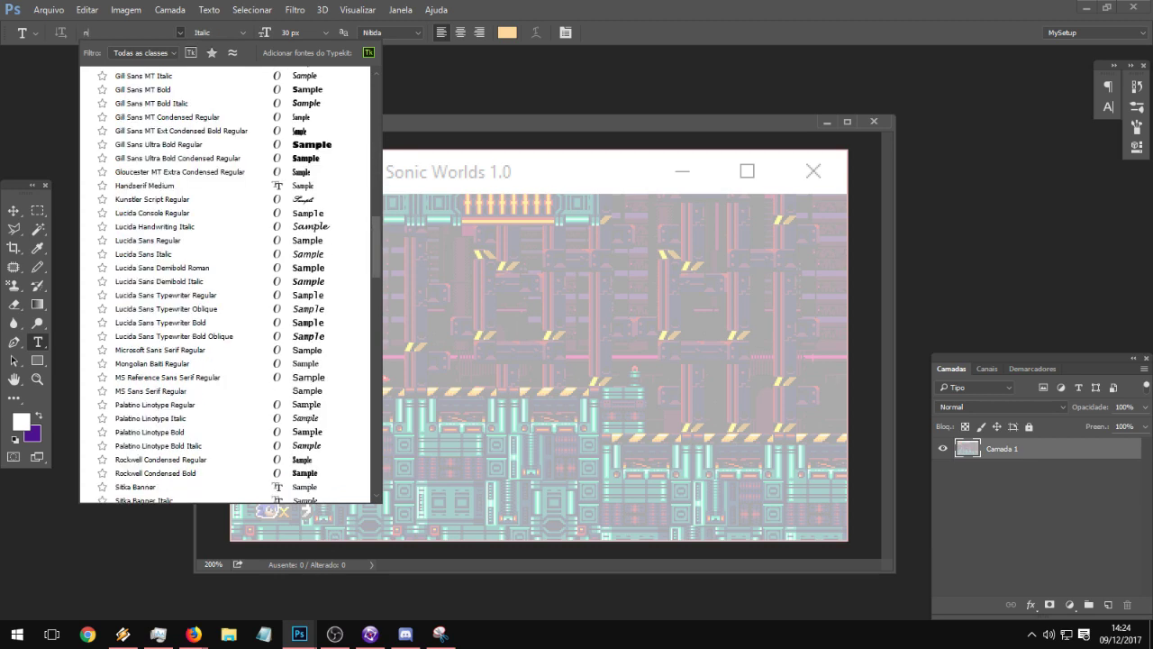
pyautogui.write('ise')
pyautogui.click(219, 77)
# - Add the text NOT SO GREEN ZONE over the screenshot, with ZONE on a second line, and move it closer to the image's centre
pyautogui.click(416, 335)
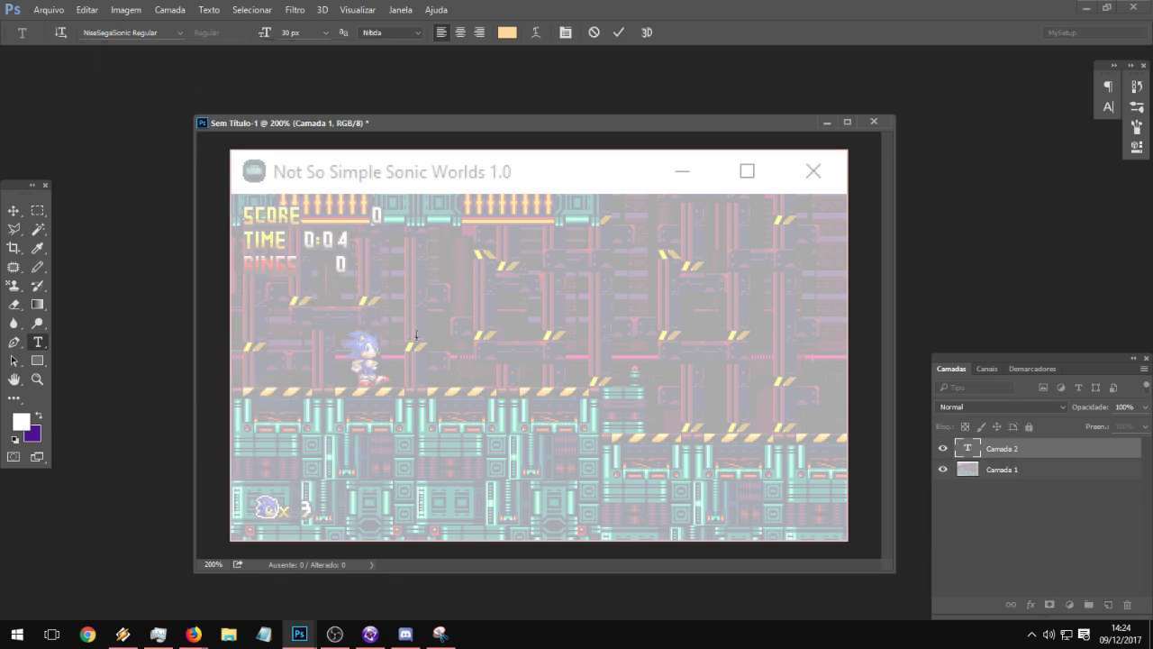
pyautogui.write('NOT SO GREEN ')
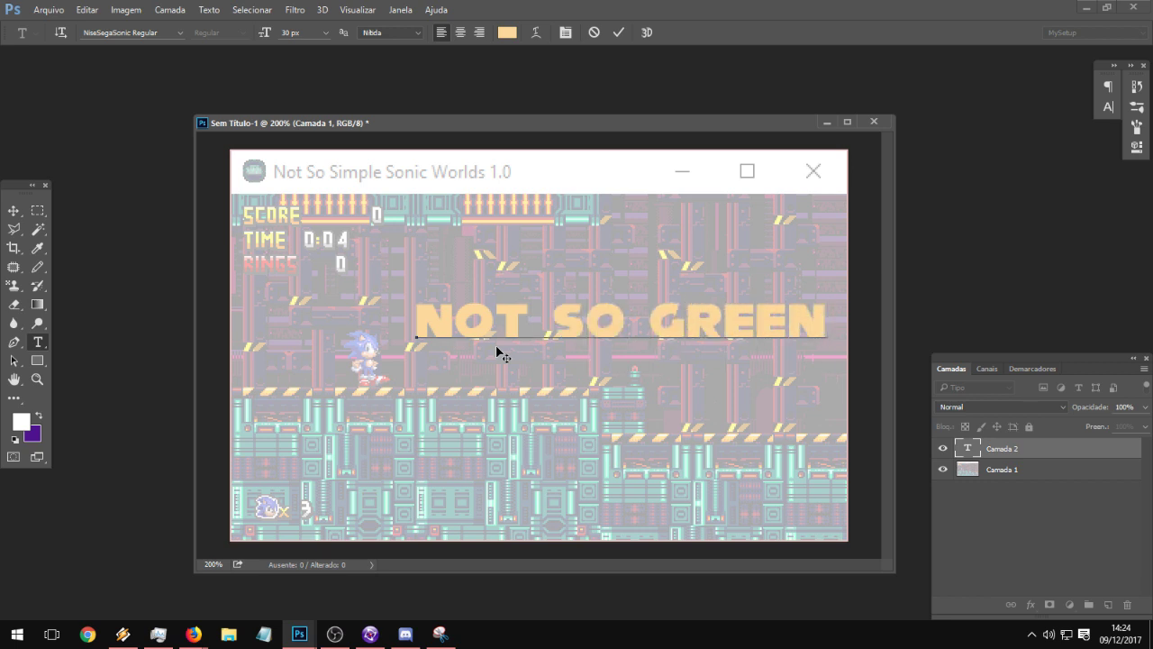
pyautogui.write('ZONE')
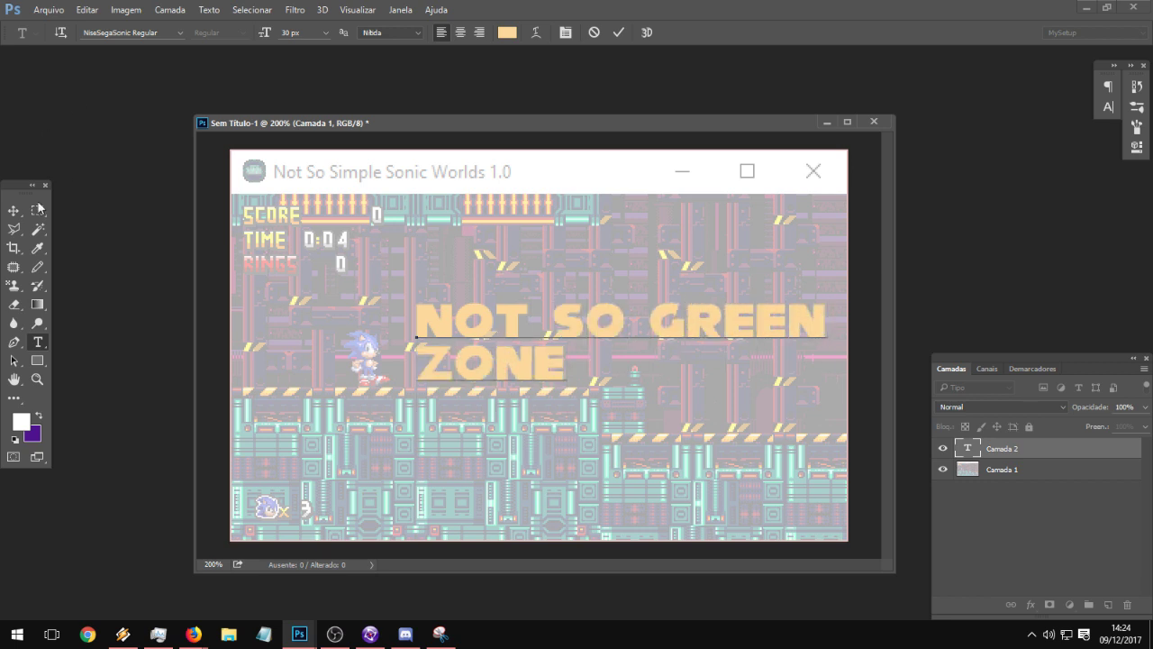
pyautogui.click(14, 210)
pyautogui.moveTo(573, 360); pyautogui.dragTo(505, 375)
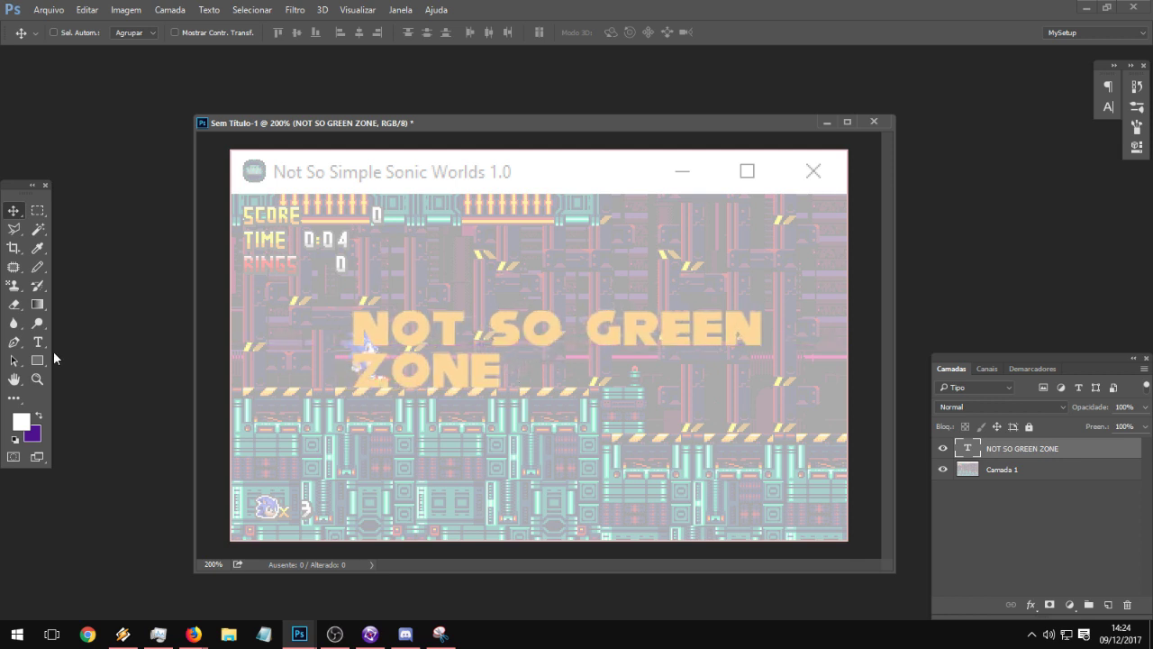
# - Turn off anti-aliasing for the whole NOT SO GREEN ZONE text by setting it to Nenhuma
pyautogui.press('t')
pyautogui.click(39, 382)
pyautogui.moveTo(341, 350); pyautogui.dragTo(399, 410)
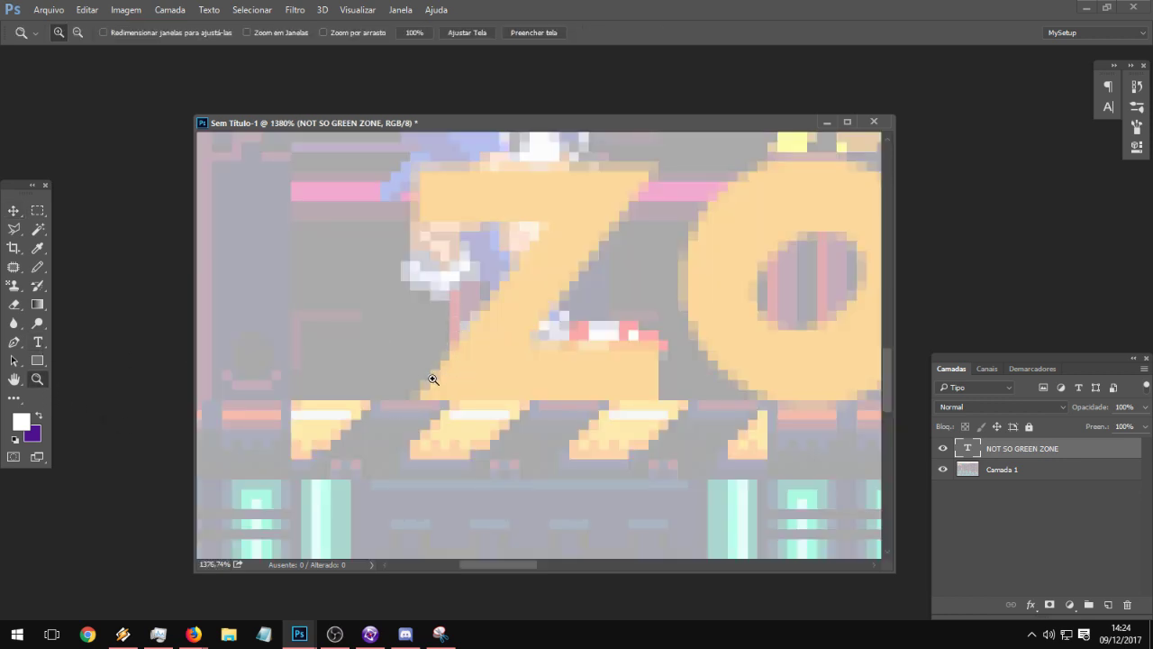
pyautogui.keyDown('alt'); pyautogui.scroll(-6, 575, 337); pyautogui.keyUp('alt')
pyautogui.moveTo(671, 284); pyautogui.dragTo(532, 379)
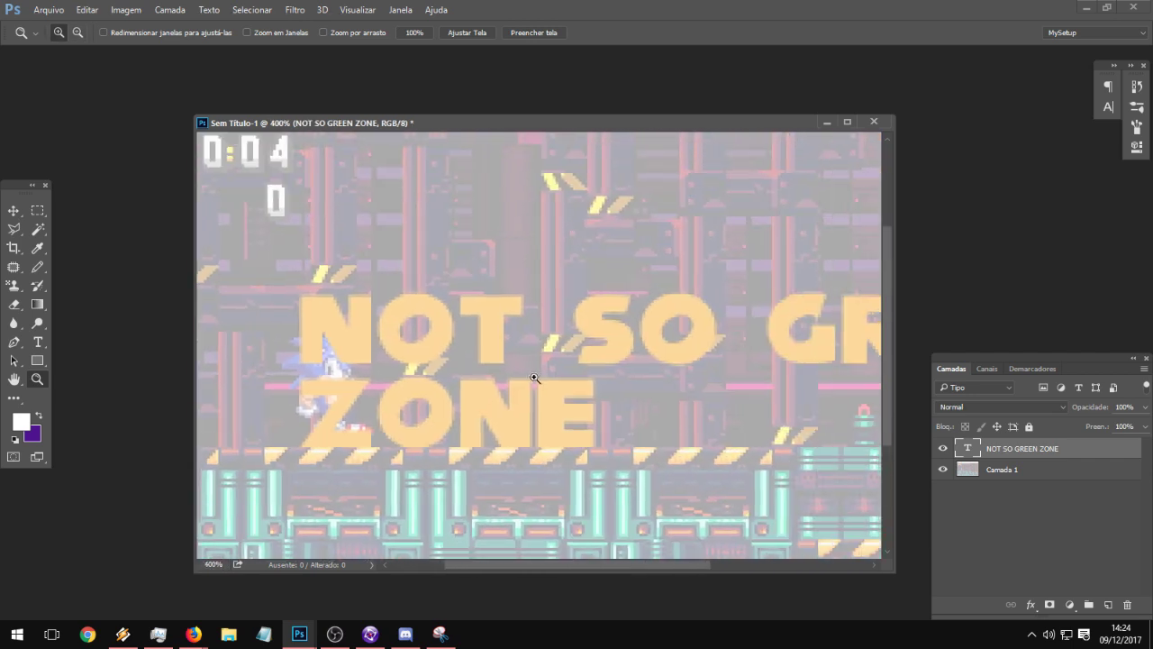
pyautogui.keyDown('alt'); pyautogui.scroll(-1, 532, 378); pyautogui.keyUp('alt')
pyautogui.click(38, 342)
pyautogui.moveTo(363, 330); pyautogui.dragTo(606, 423)
pyautogui.click(397, 33)
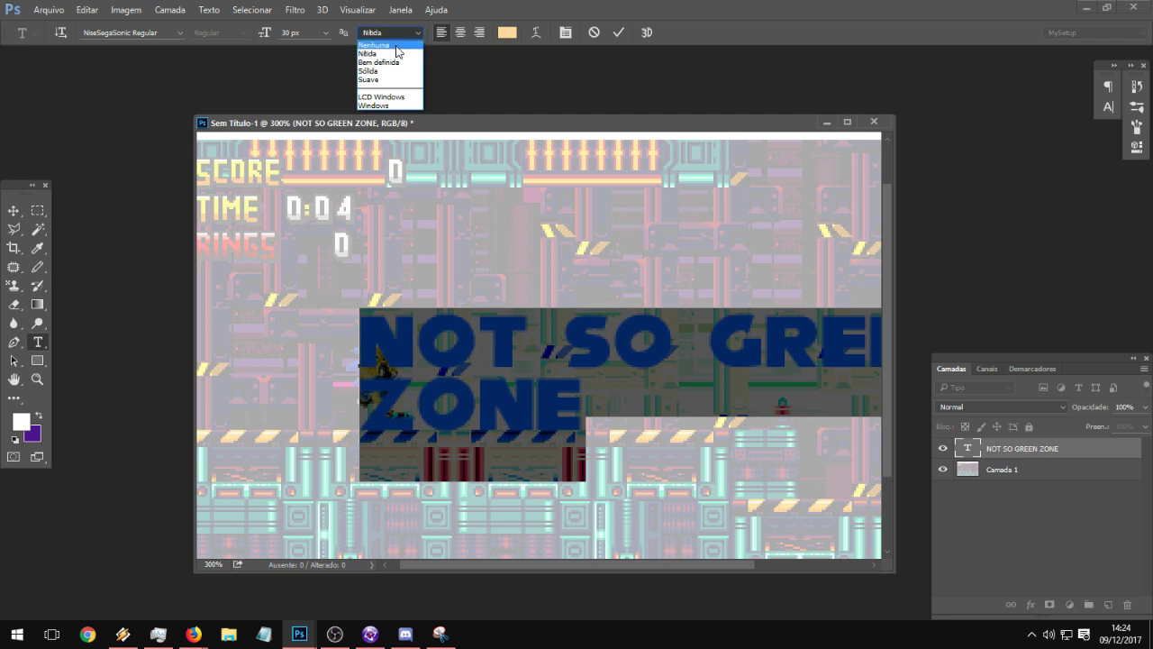
pyautogui.click(397, 45)
pyautogui.click(38, 211)
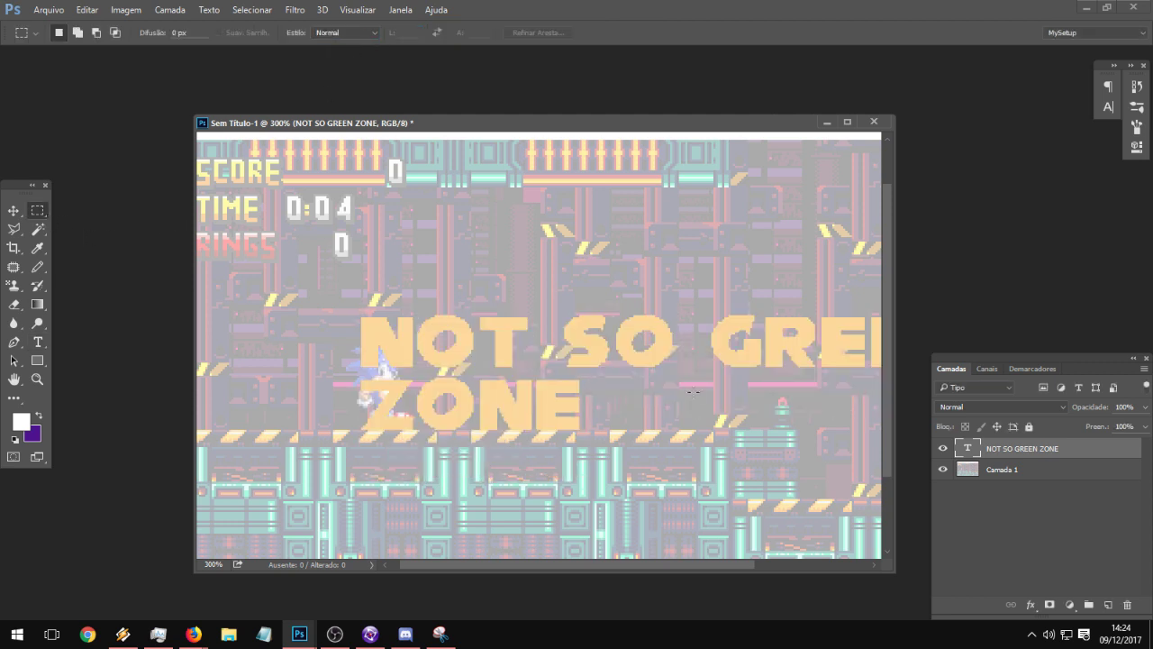
# - Change the colour of the whole title text to white (ffffff)
pyautogui.moveTo(687, 391); pyautogui.dragTo(630, 381)
pyautogui.click(37, 341)
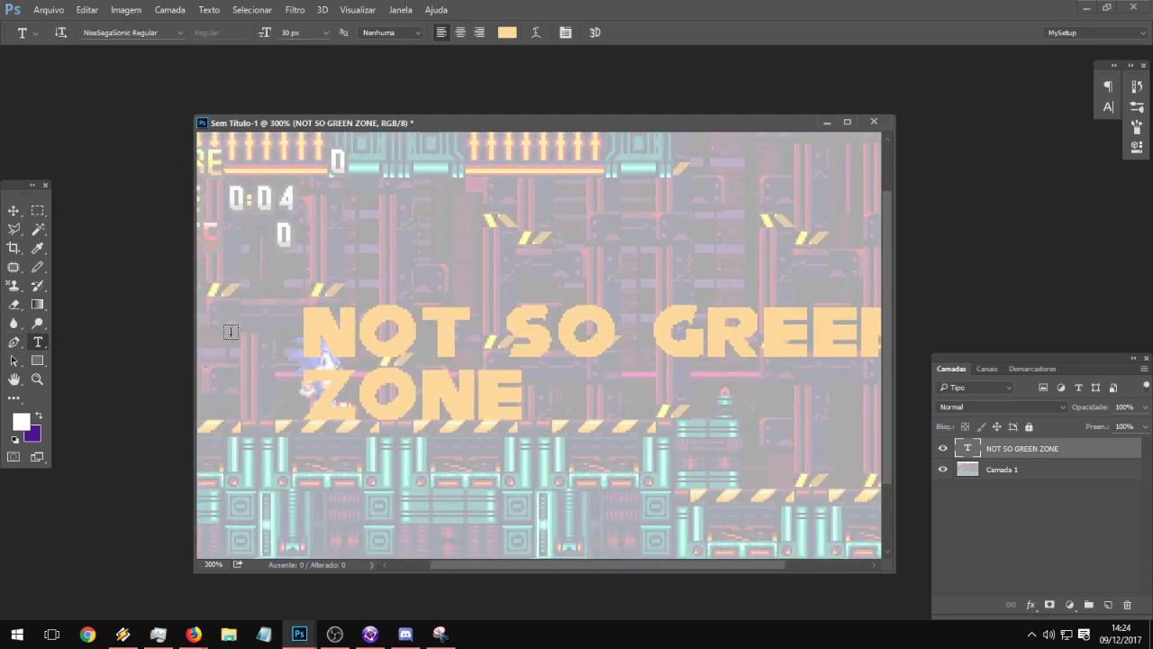
pyautogui.moveTo(309, 328); pyautogui.dragTo(535, 419)
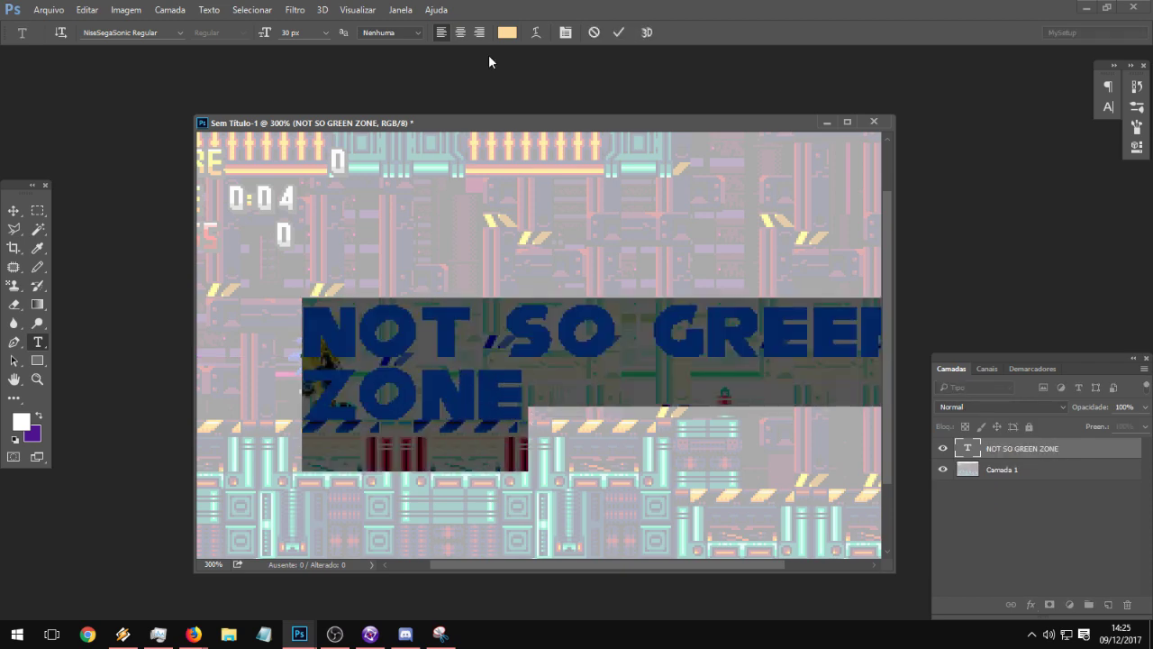
pyautogui.click(507, 33)
pyautogui.write('000000')
pyautogui.click(590, 305)
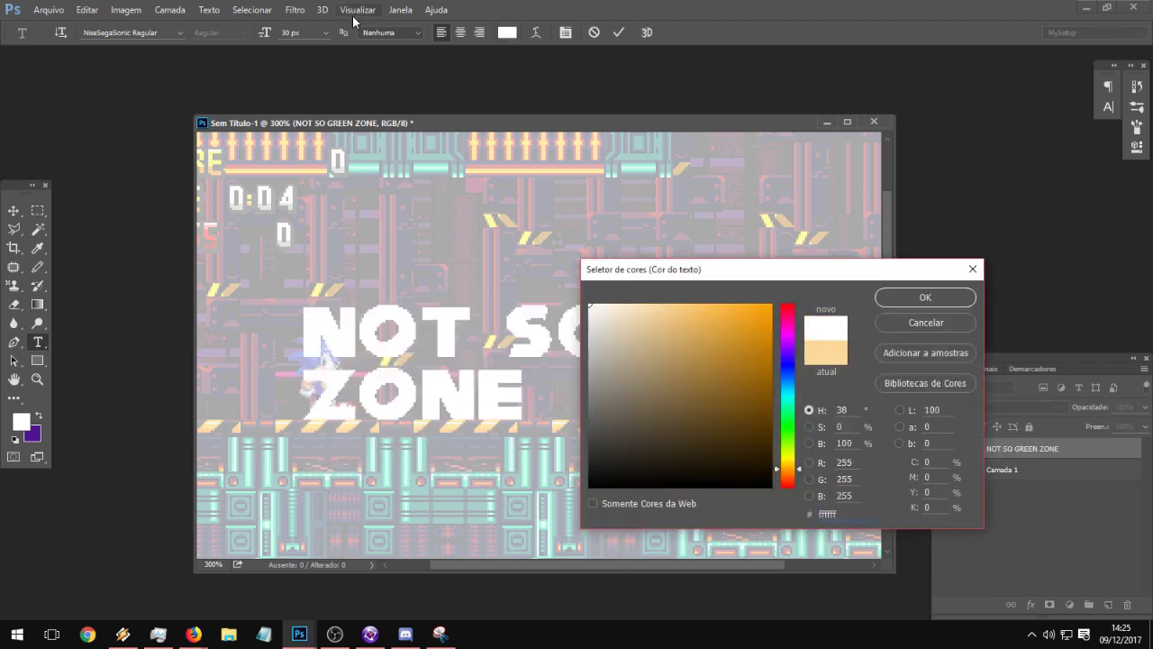
pyautogui.click(926, 298)
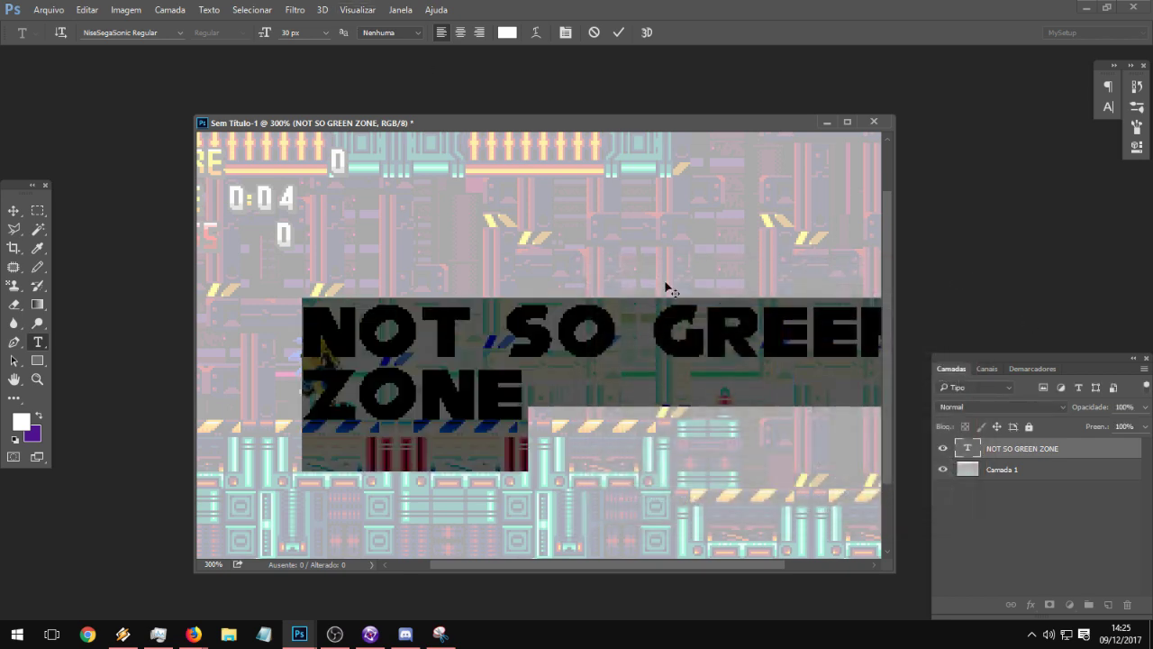
pyautogui.click(38, 211)
pyautogui.moveTo(412, 313); pyautogui.dragTo(395, 314)
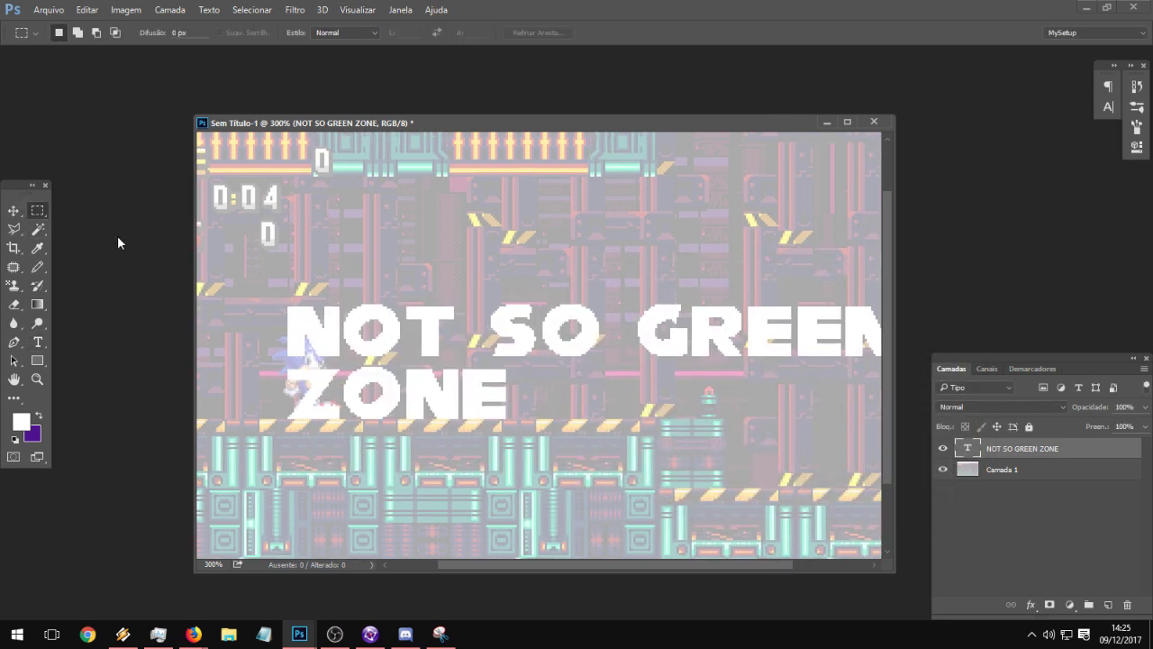
# - Move the title text up and to the right so it clears the Sonic character
pyautogui.press('z')
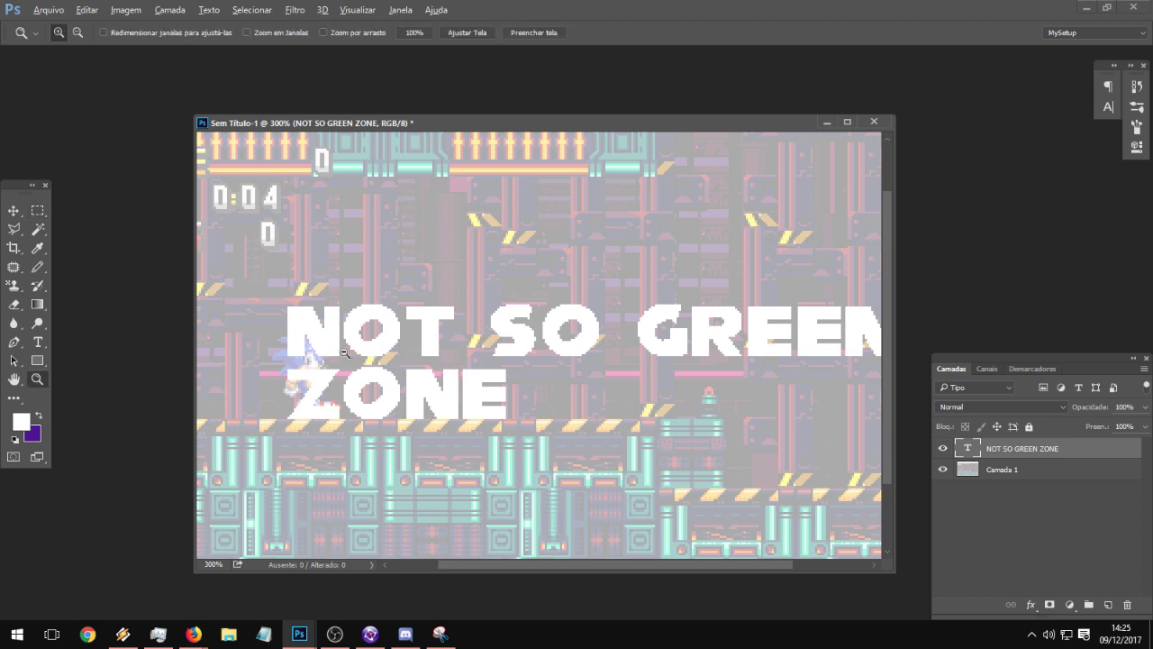
pyautogui.keyDown('alt'); pyautogui.click(344, 353); pyautogui.keyUp('alt')
pyautogui.click(14, 212)
pyautogui.moveTo(505, 352); pyautogui.dragTo(541, 311)
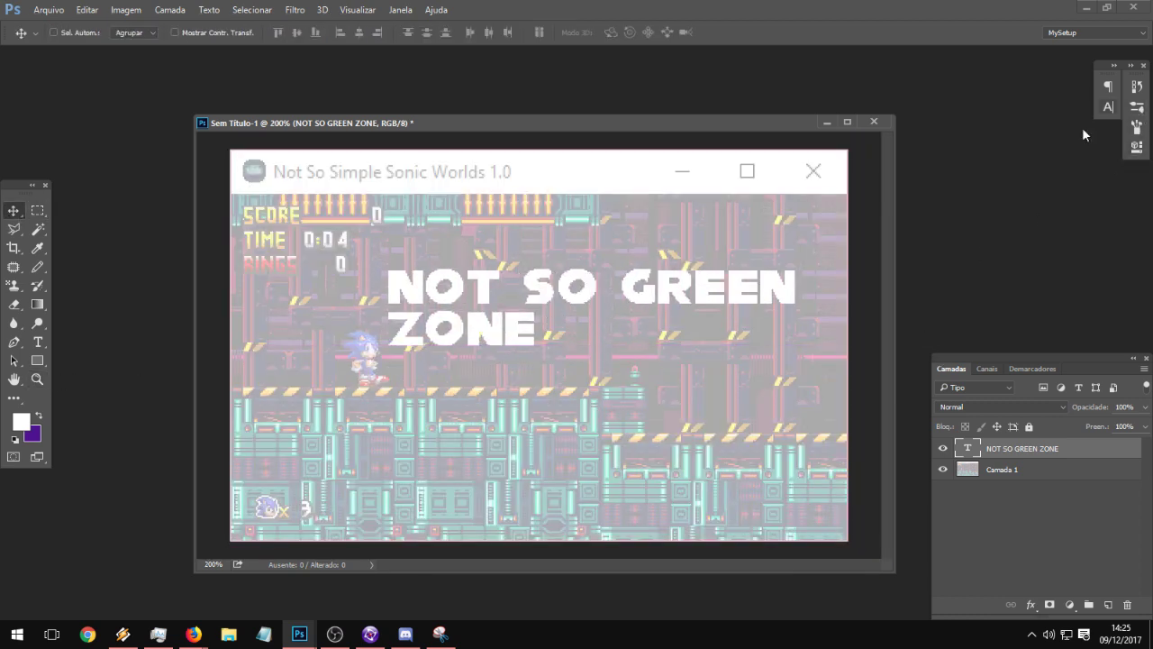
# - Indent the word ZONE with spaces so it sits further in beneath NOT SO GREEN
pyautogui.click(37, 341)
pyautogui.moveTo(523, 328); pyautogui.dragTo(463, 263)
pyautogui.click(393, 332)
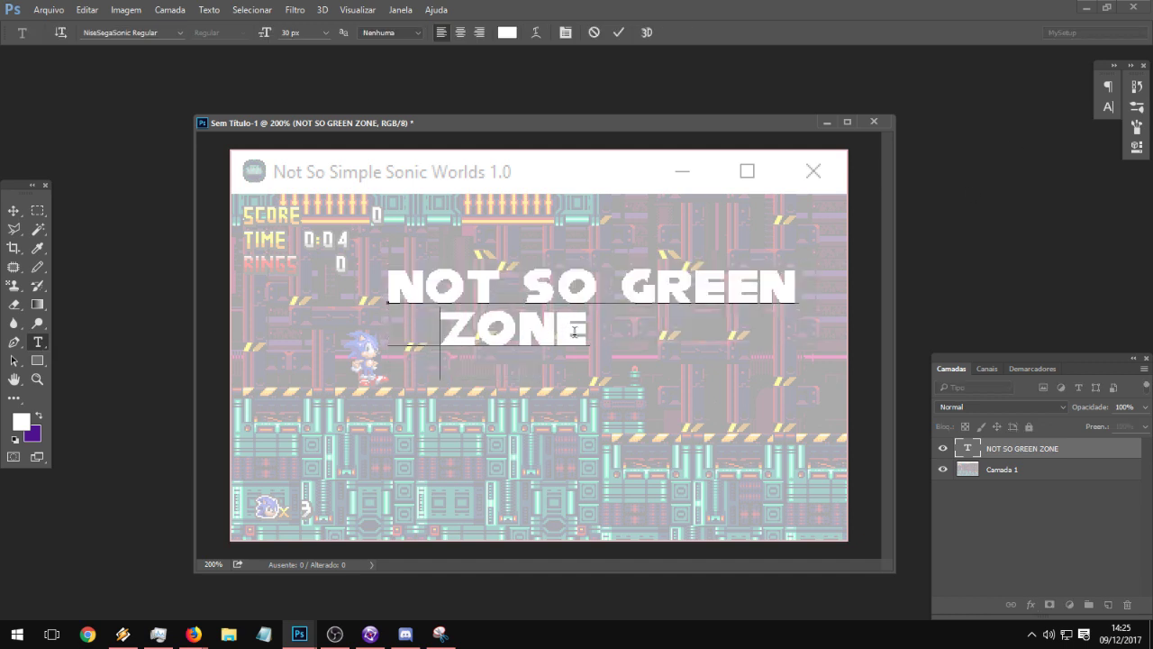
# - Set the leading of the whole title text to 27 px
pyautogui.hotkey('ctrl', 'a')
pyautogui.click(1108, 106)
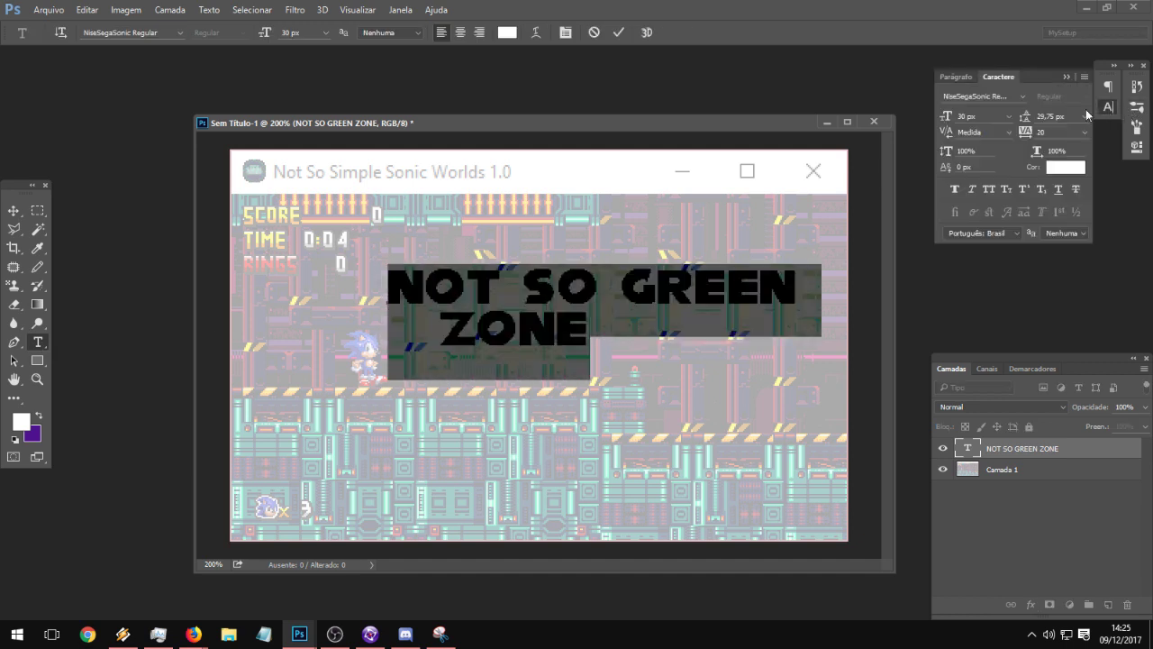
pyautogui.click(1082, 120)
pyautogui.click(1082, 134)
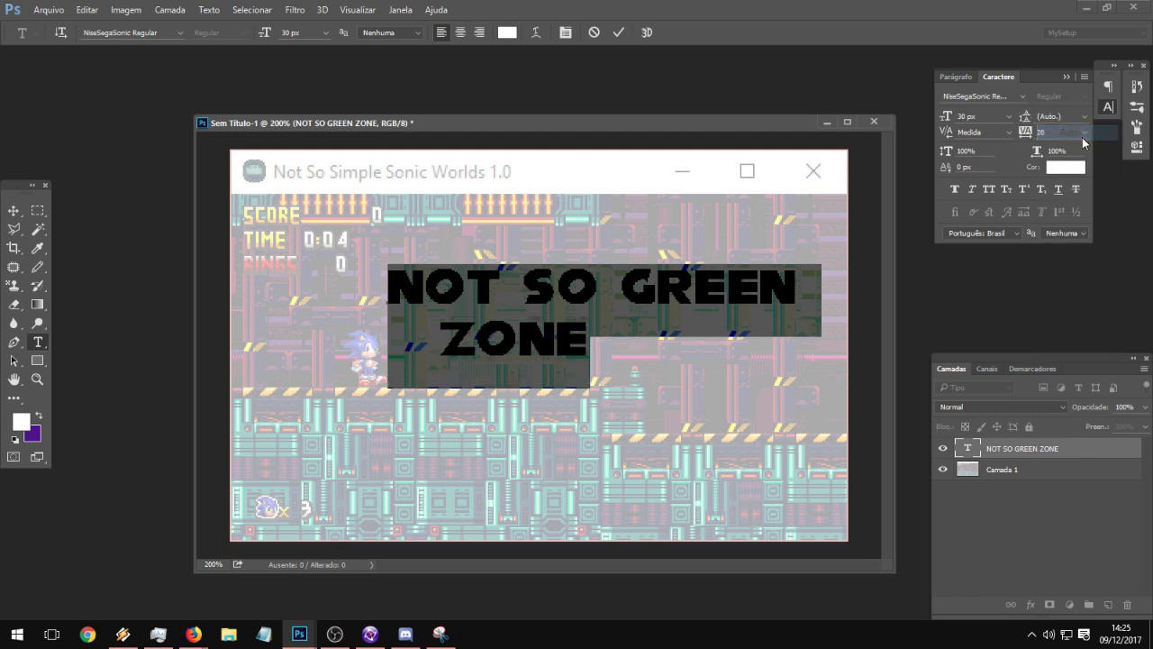
pyautogui.click(1082, 118)
pyautogui.click(1072, 169)
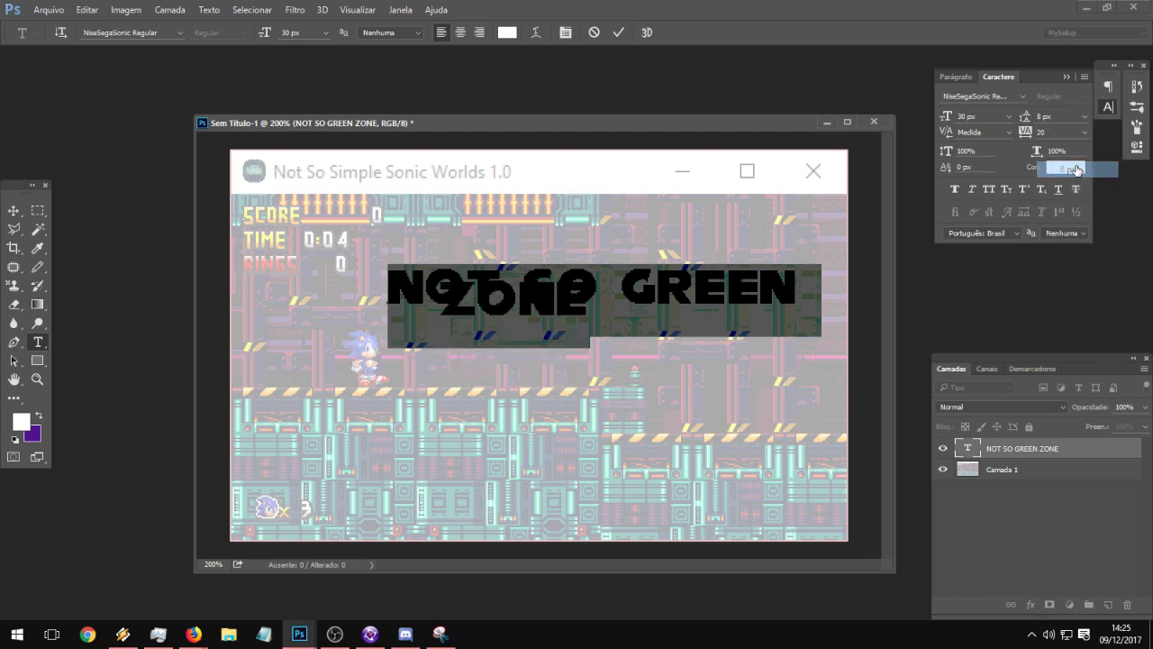
pyautogui.press('Up')
pyautogui.press('Up')
pyautogui.press('Up')
pyautogui.press('Up')
pyautogui.press('Up')
pyautogui.press('Up')
pyautogui.press('Up')
pyautogui.press('Up')
pyautogui.press('Up')
pyautogui.press('Up')
pyautogui.press('Up')
pyautogui.press('Up')
pyautogui.press('Up')
pyautogui.press('Up')
pyautogui.press('Up')
pyautogui.press('Up')
pyautogui.press('Up')
pyautogui.press('Up')
pyautogui.press('Up')
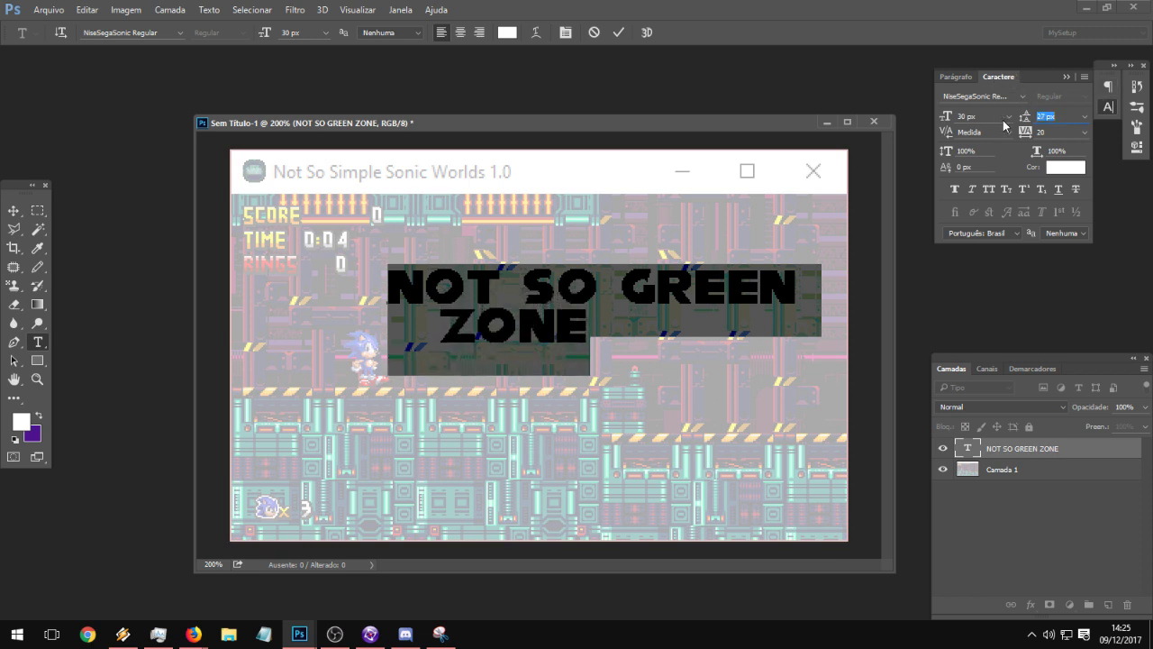
# - Set the tracking of the whole title text to -20
pyautogui.click(399, 11)
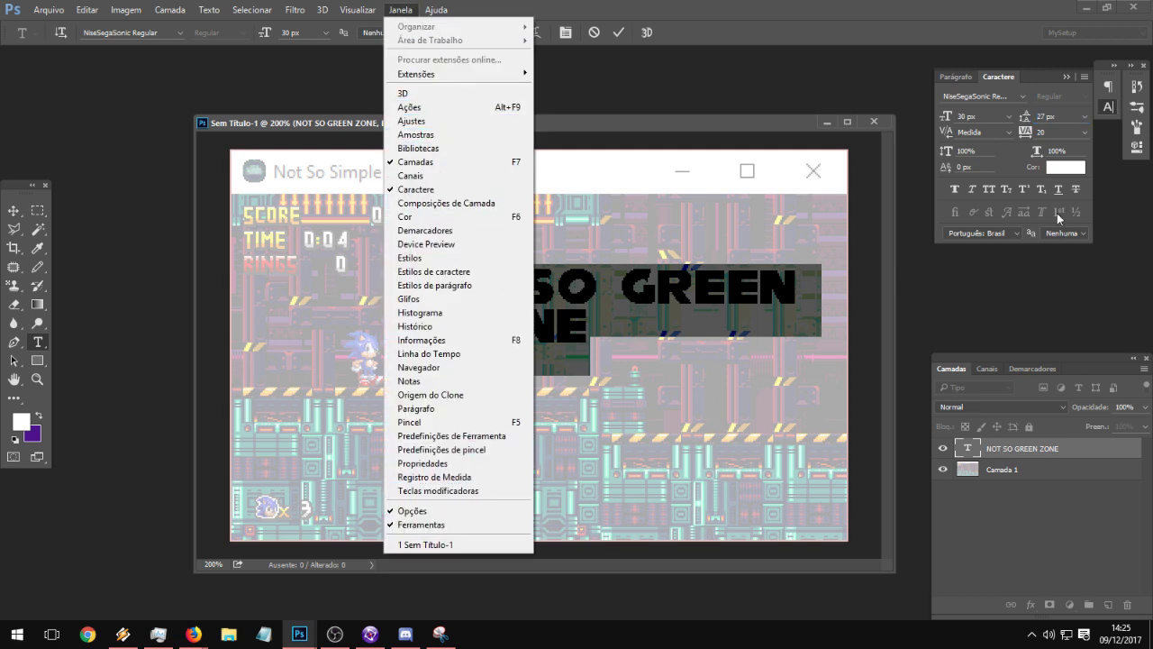
pyautogui.click(1048, 134)
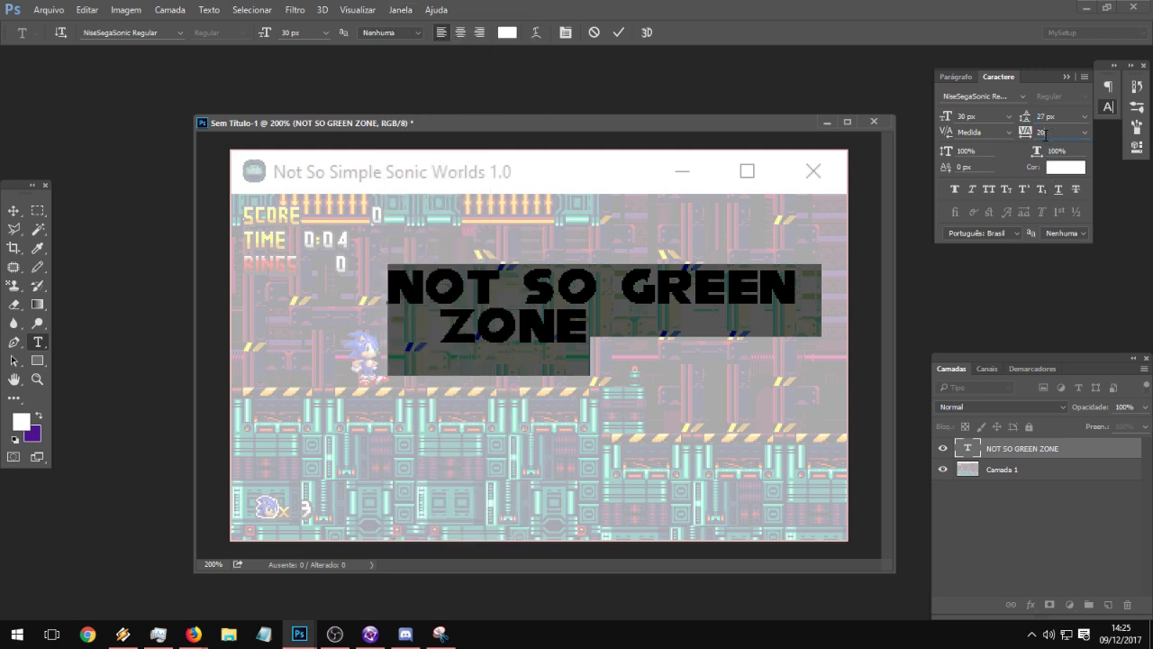
pyautogui.press('Down')
pyautogui.press('Down')
pyautogui.press('Down')
pyautogui.press('Down')
pyautogui.press('Down')
pyautogui.press('Down')
pyautogui.press('Up')
pyautogui.press('Up')
pyautogui.press('Up')
pyautogui.press('Up')
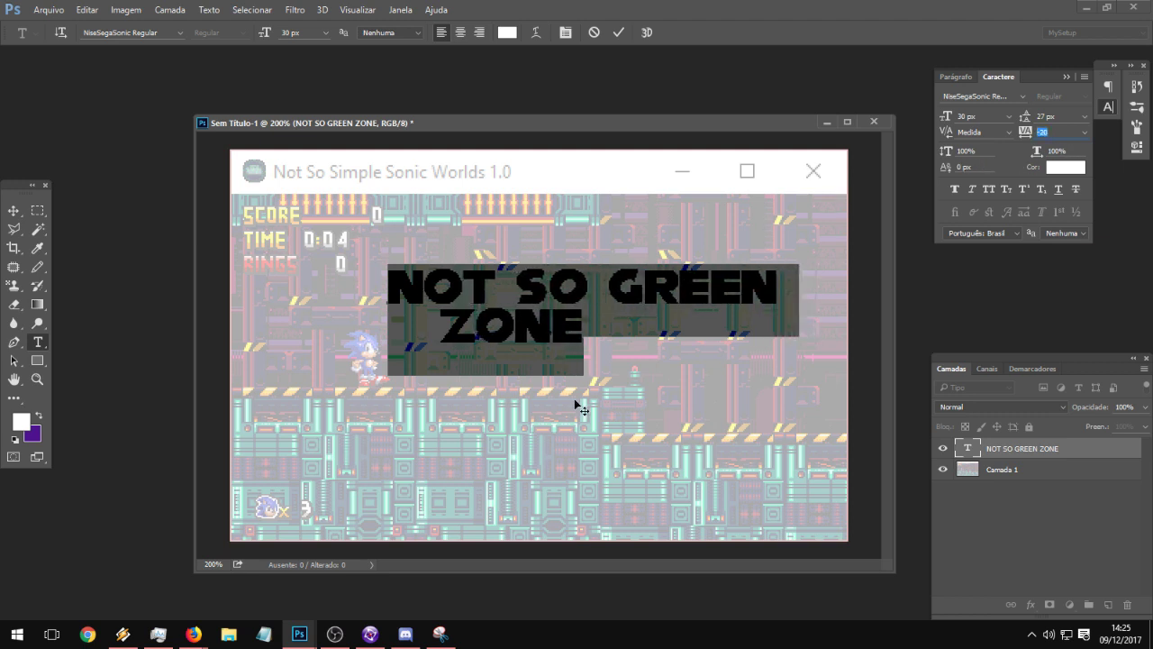
pyautogui.click(610, 337)
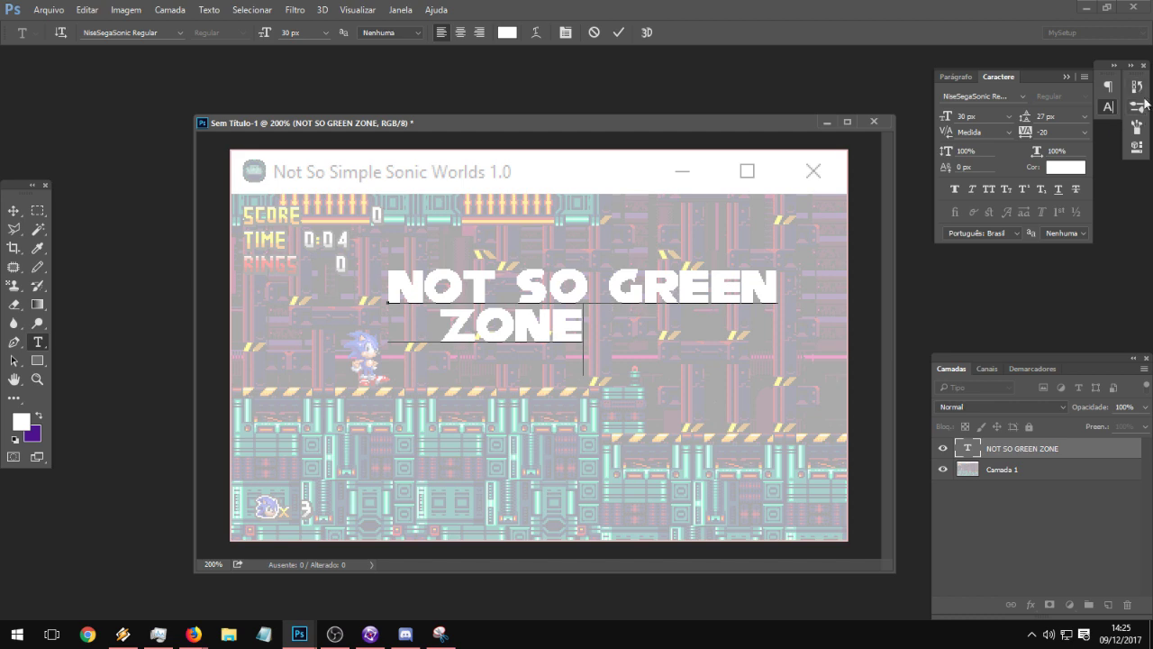
# - Commit the text edit and rasterize the NOT SO GREEN ZONE text layer
pyautogui.click(1138, 149)
pyautogui.click(1138, 150)
pyautogui.click(1075, 450)
pyautogui.rightClick(1074, 451)
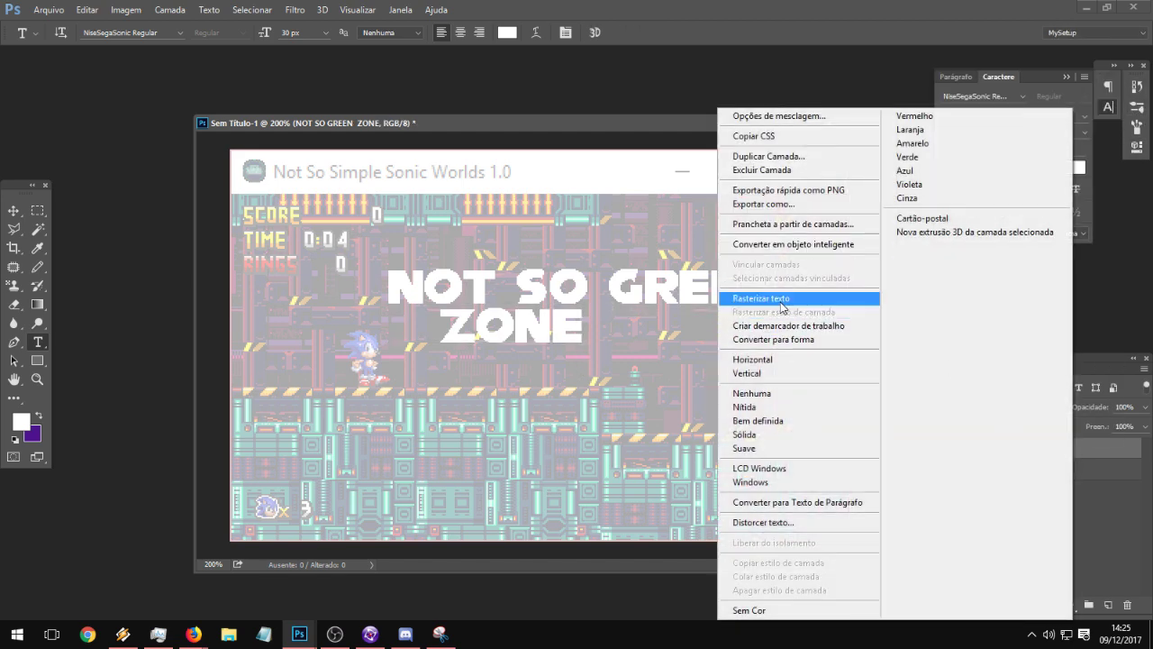
pyautogui.rightClick(1121, 453)
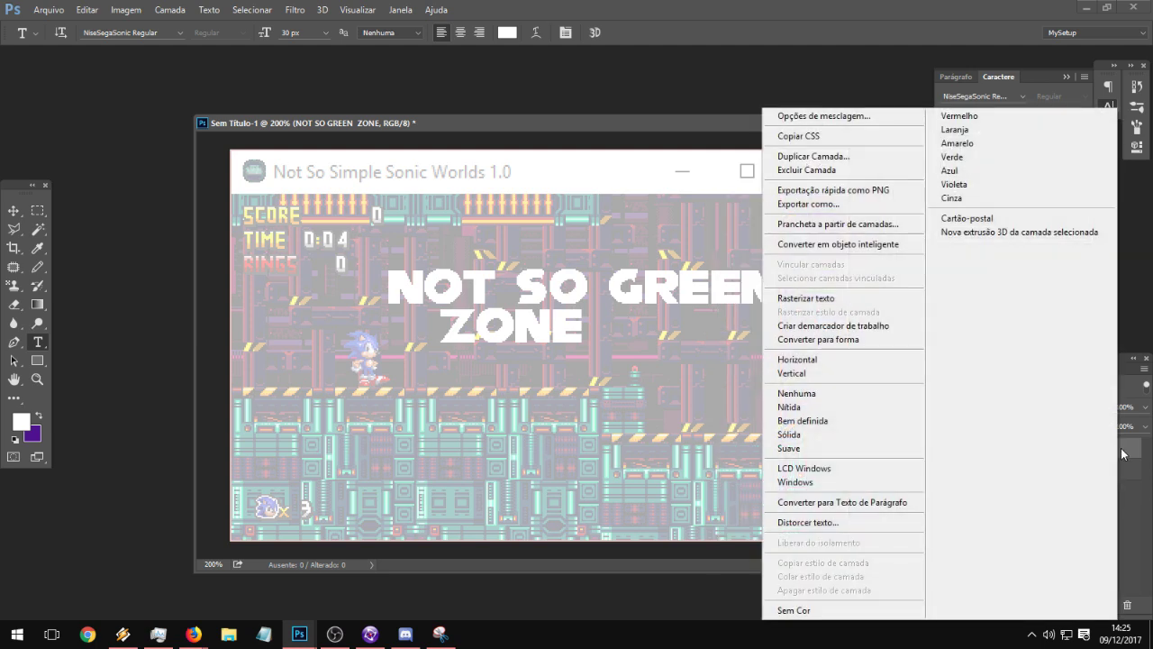
pyautogui.click(847, 299)
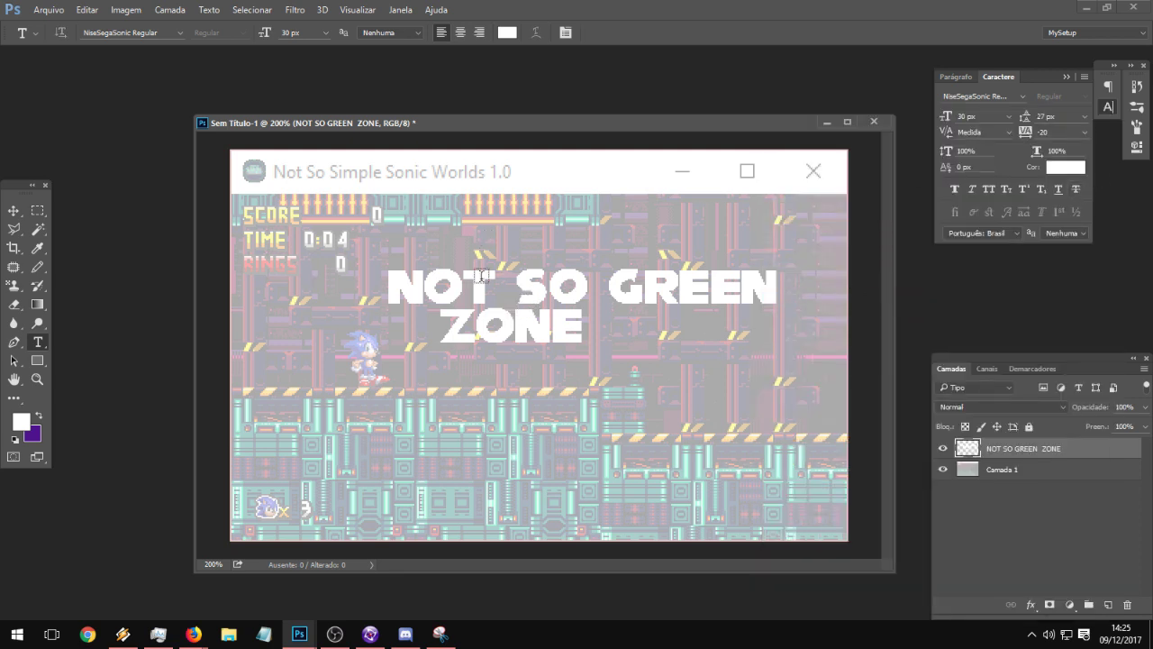
# - Select the words SO GREEN and nudge them left to narrow the gap after NOT
pyautogui.press('m')
pyautogui.moveTo(509, 265); pyautogui.dragTo(800, 306)
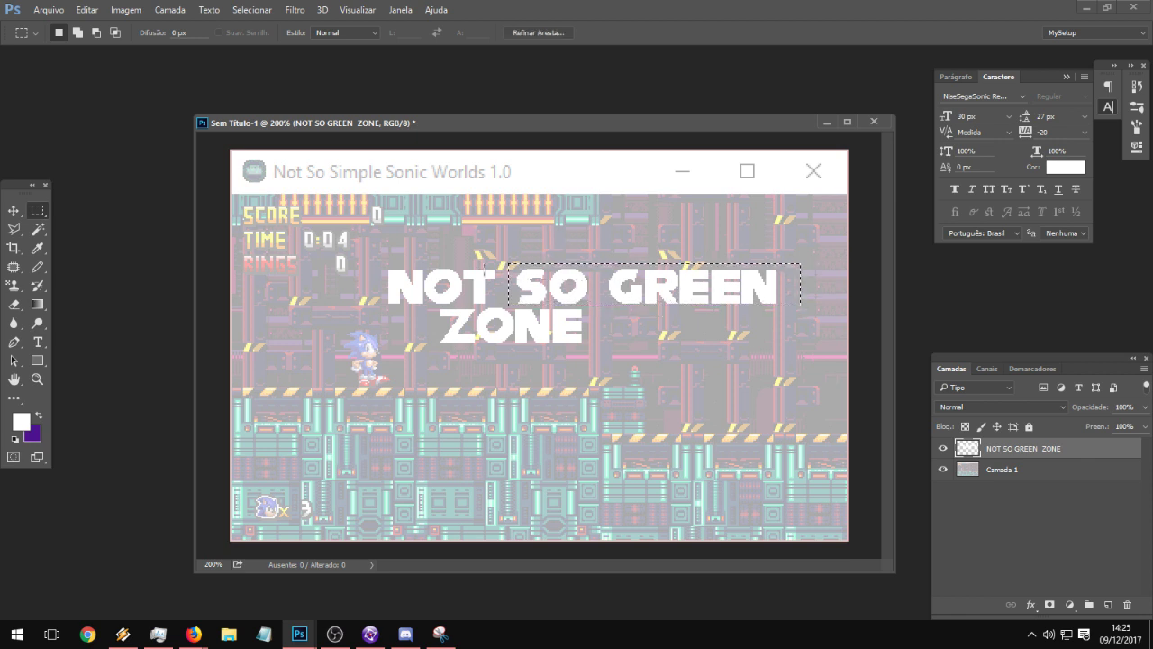
pyautogui.click(14, 212)
pyautogui.press('Left')
pyautogui.press('Left')
pyautogui.press('Left')
pyautogui.press('Left')
pyautogui.press('Left')
pyautogui.press('Left')
pyautogui.click(37, 213)
pyautogui.hotkey('ctrl', 'z')
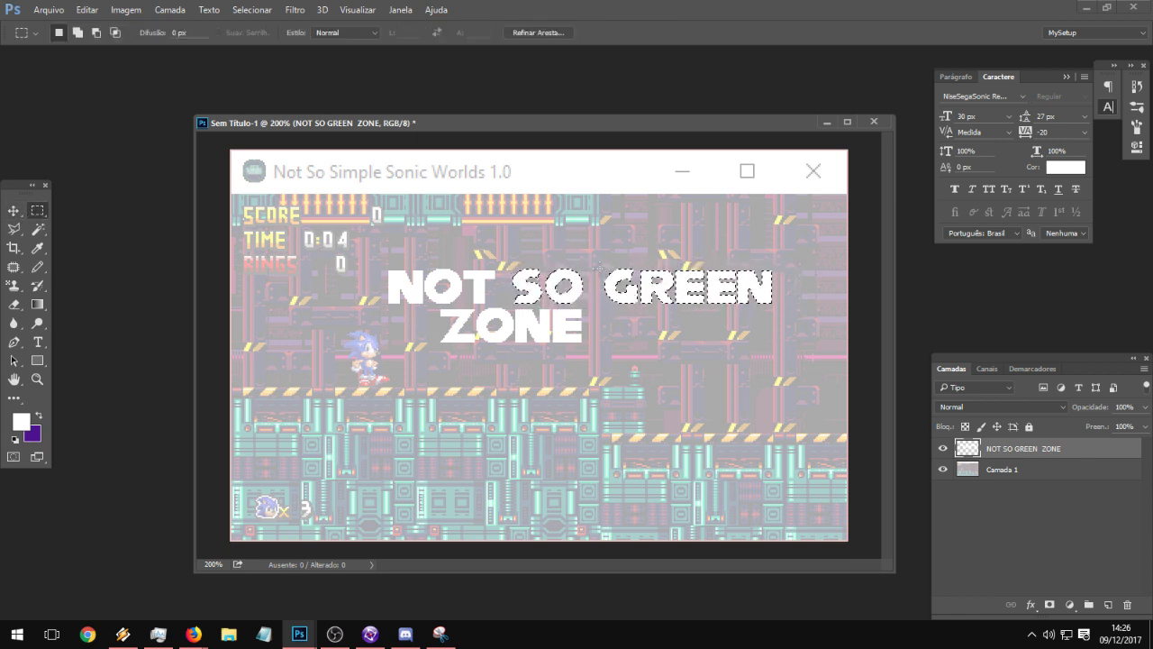
# - Select the word GREEN, nudge it left to narrow the gap after SO, and deselect it
pyautogui.moveTo(600, 262); pyautogui.dragTo(790, 305)
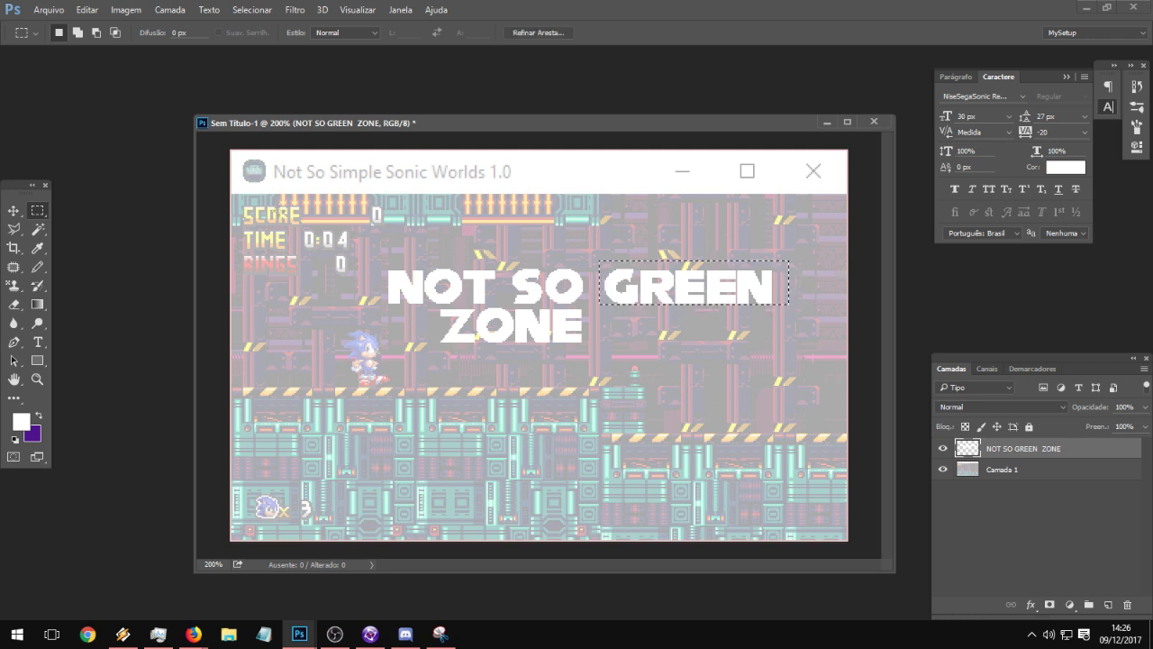
pyautogui.click(17, 212)
pyautogui.press('Left')
pyautogui.press('Left')
pyautogui.press('Left')
pyautogui.press('Left')
pyautogui.click(37, 210)
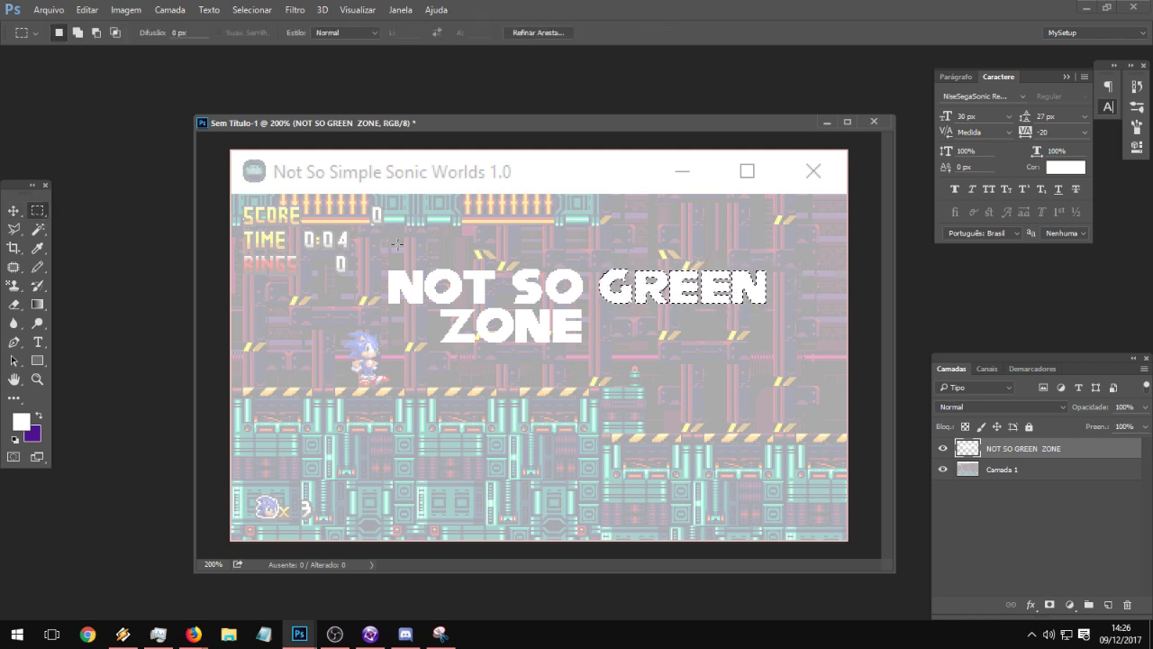
pyautogui.click(584, 235)
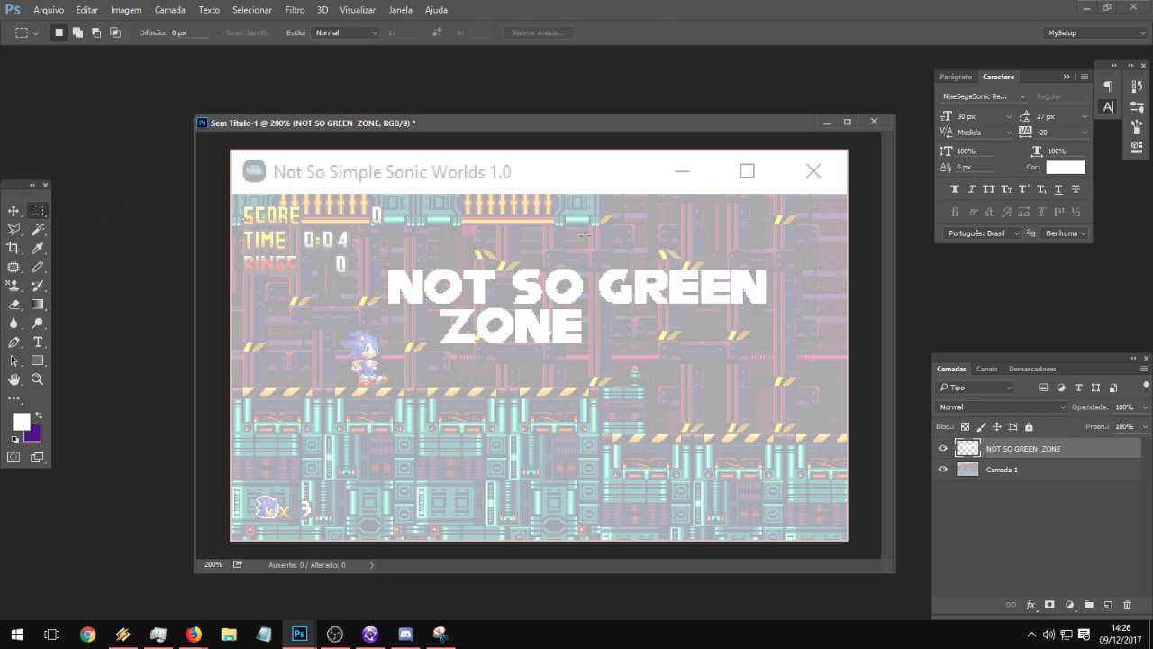
pyautogui.click(1109, 109)
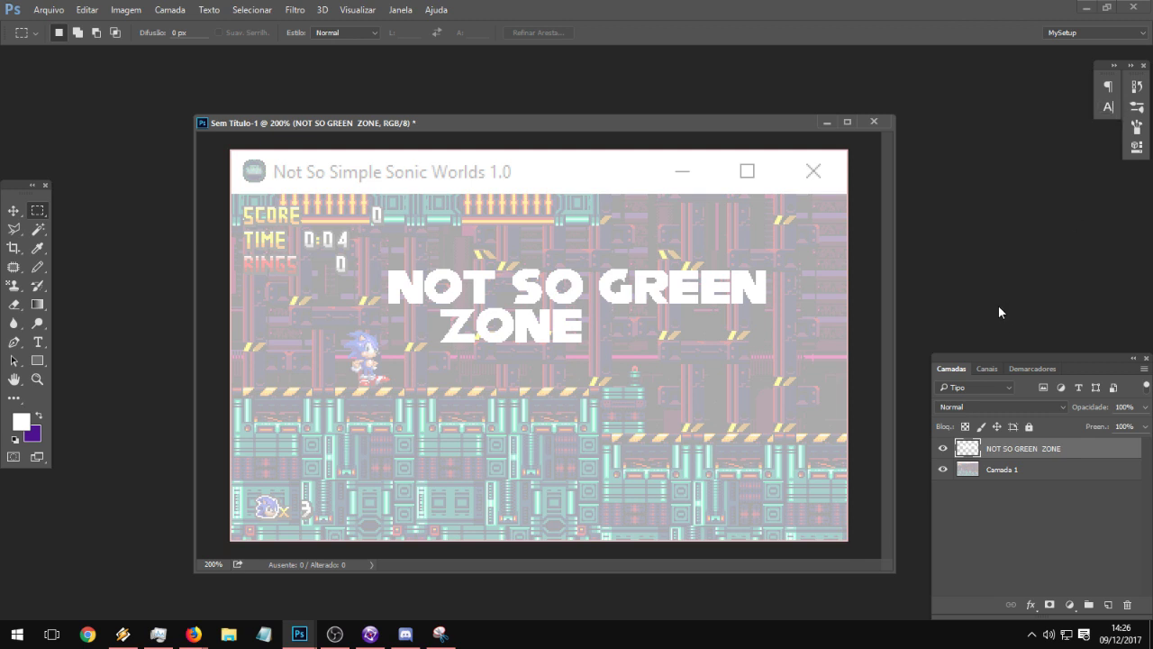
# - Open the title layer's style settings, arranging the document window and dialog so the title stays partly visible
pyautogui.press('space')
pyautogui.doubleClick(1080, 449)
pyautogui.moveTo(482, 101); pyautogui.dragTo(948, 252)
pyautogui.moveTo(594, 126); pyautogui.dragTo(460, 91)
pyautogui.moveTo(1123, 241); pyautogui.dragTo(733, 207)
pyautogui.click(873, 238)
pyautogui.doubleClick(1097, 451)
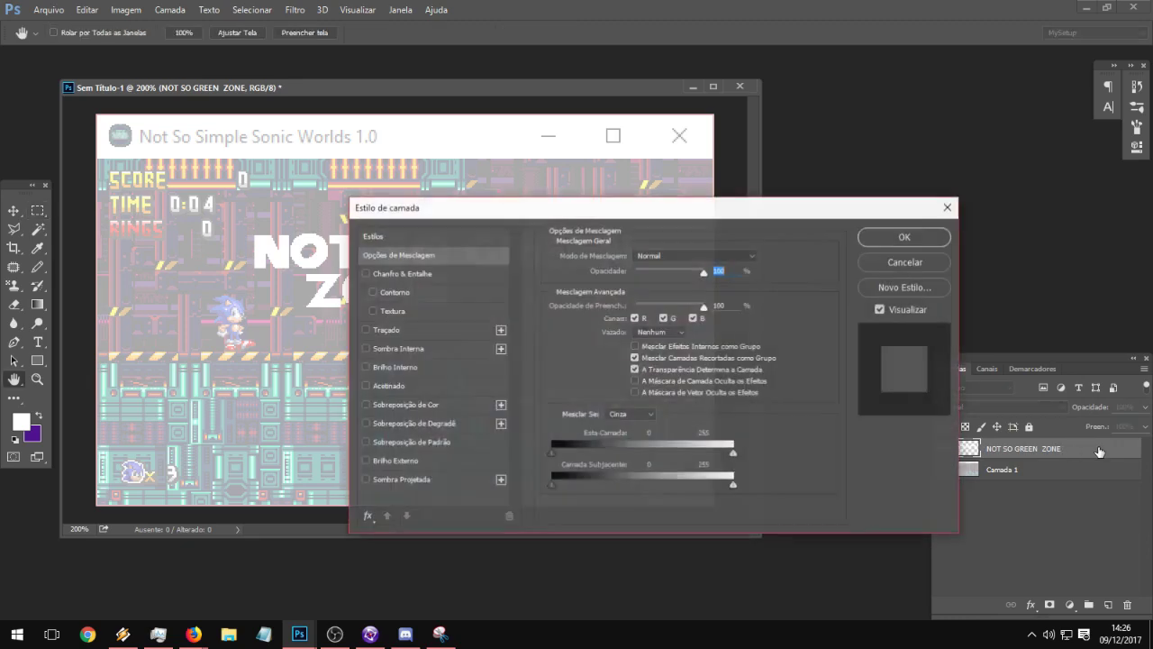
pyautogui.moveTo(465, 209); pyautogui.dragTo(547, 207)
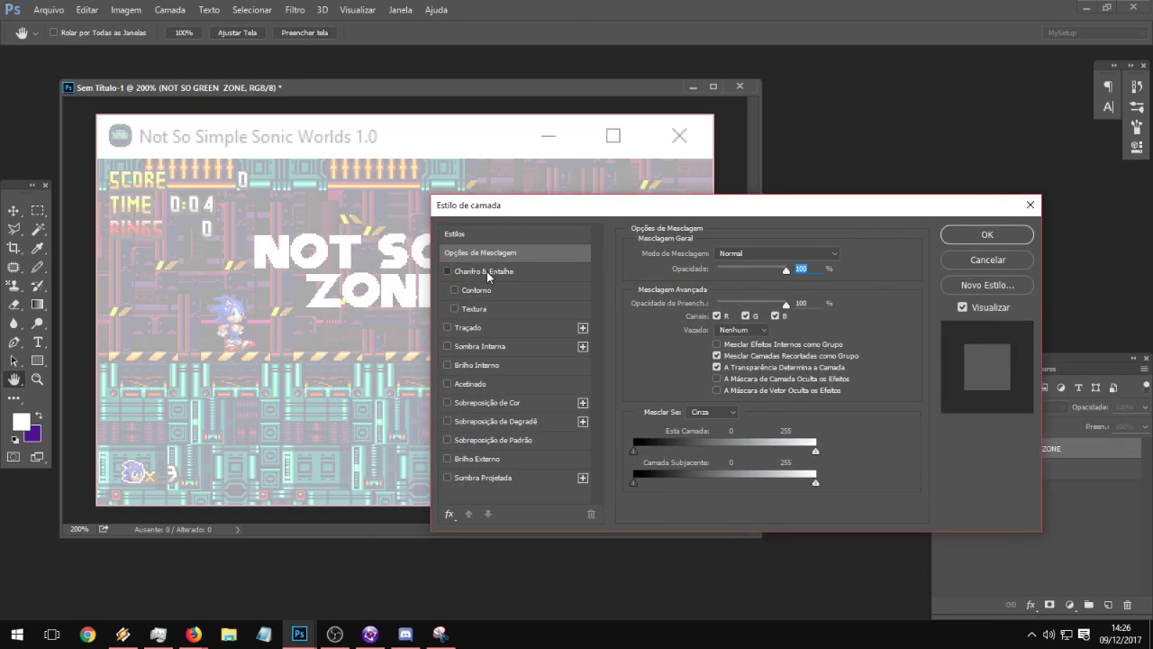
# - Try the Bevel & Emboss and Stroke effects on the title, turning each one off again
pyautogui.click(484, 270)
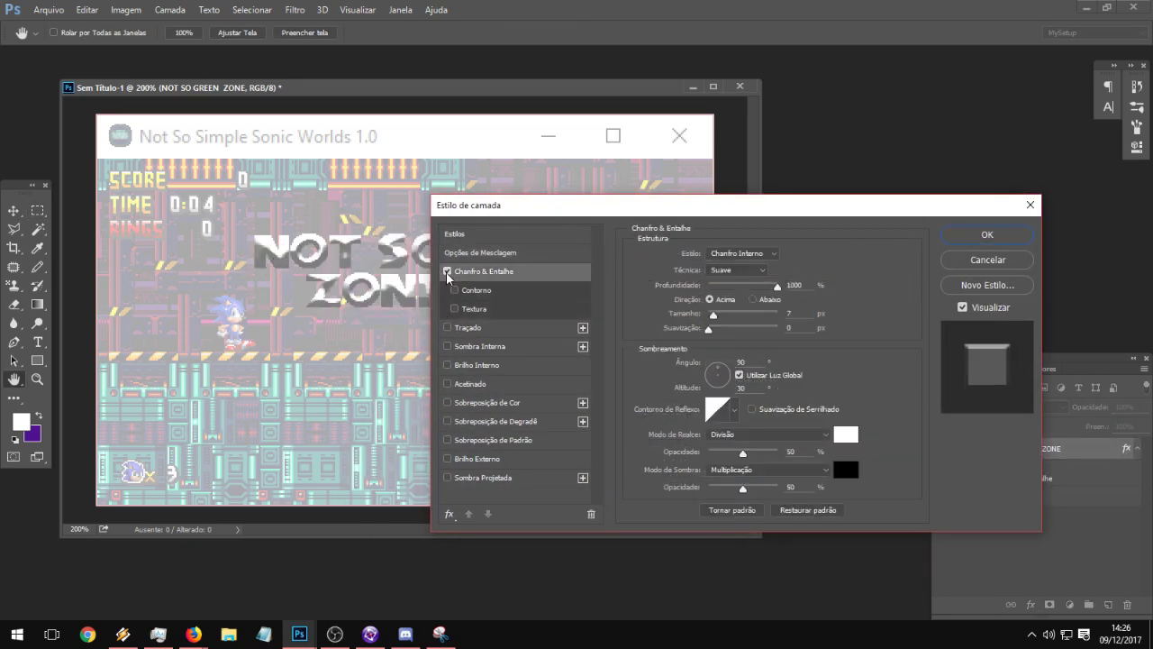
pyautogui.click(447, 271)
pyautogui.click(482, 328)
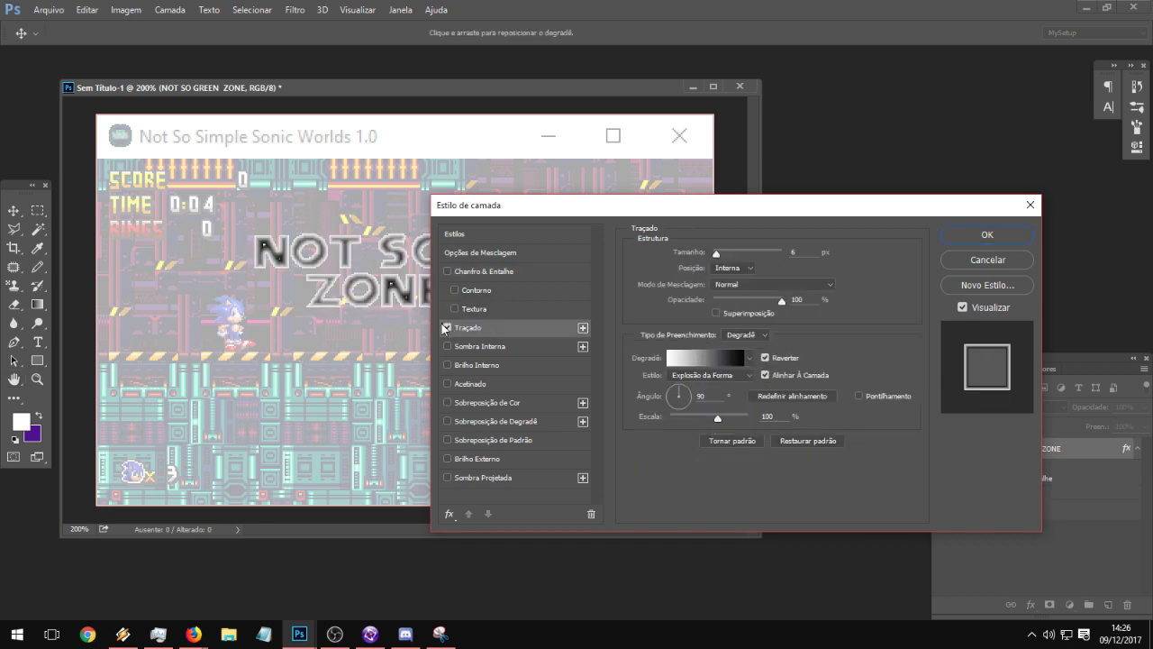
pyautogui.click(448, 328)
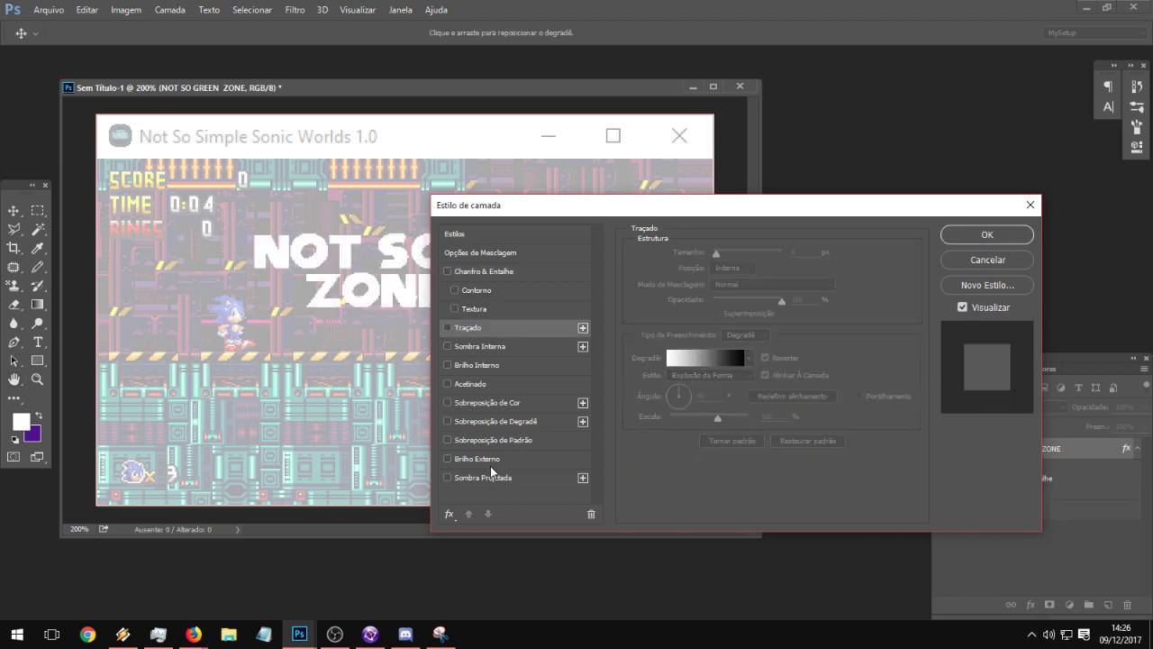
# - Try a Color Overlay on the title, turn it off, and add a black drop shadow at 130° with 4 px distance and 0 px size
pyautogui.click(481, 410)
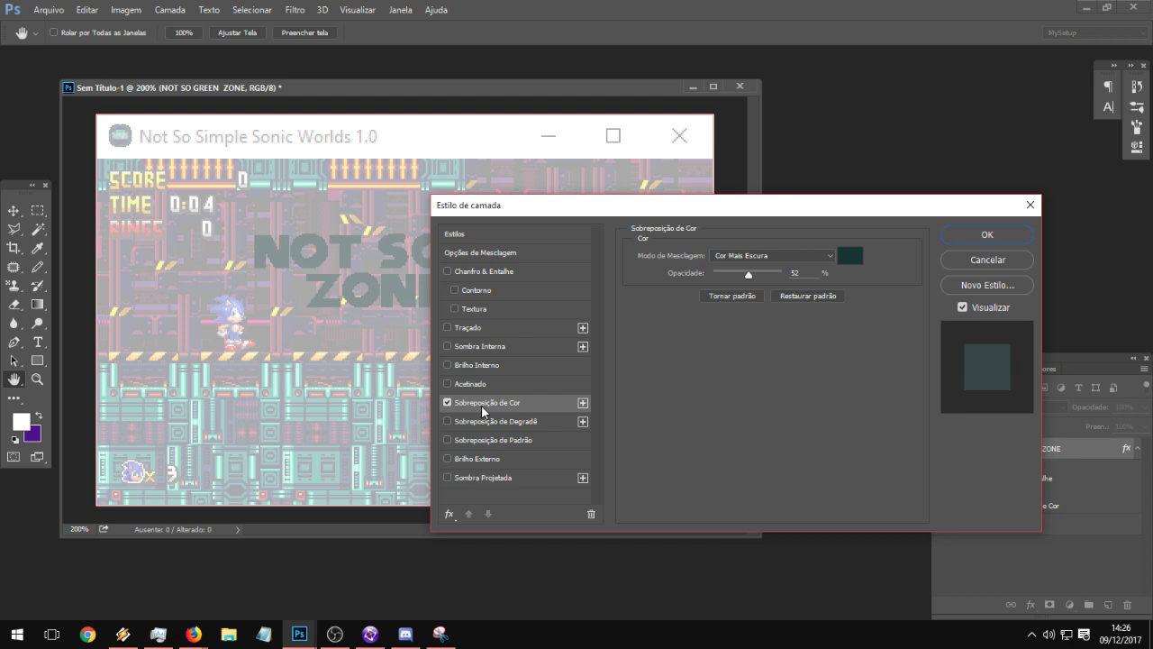
pyautogui.click(447, 402)
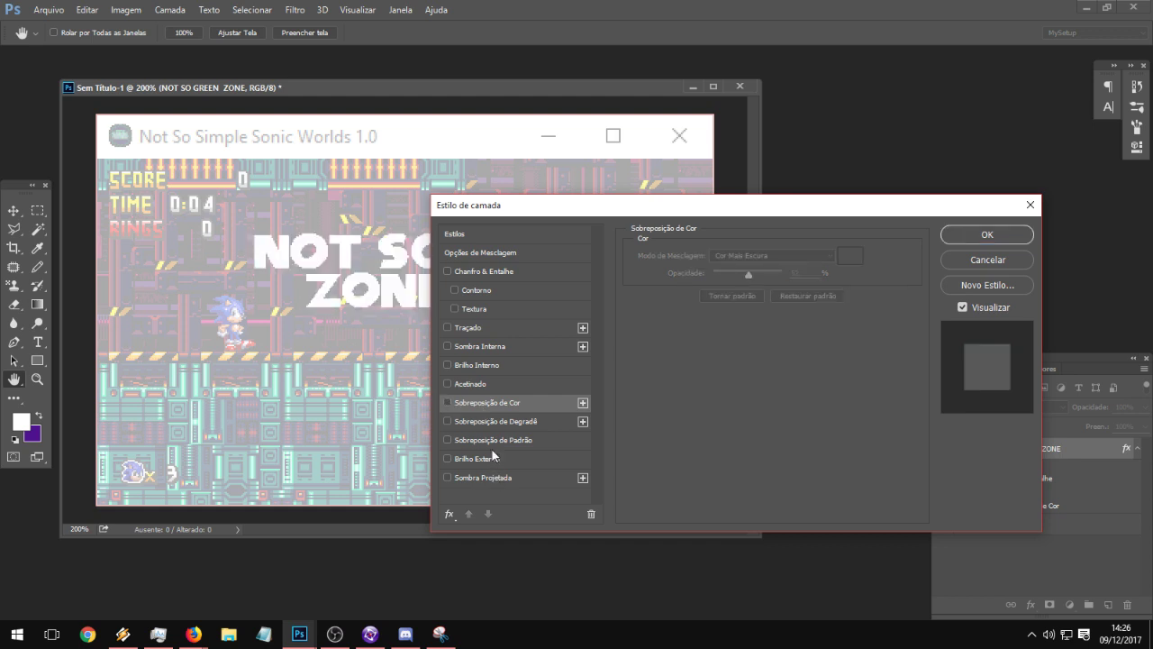
pyautogui.click(479, 477)
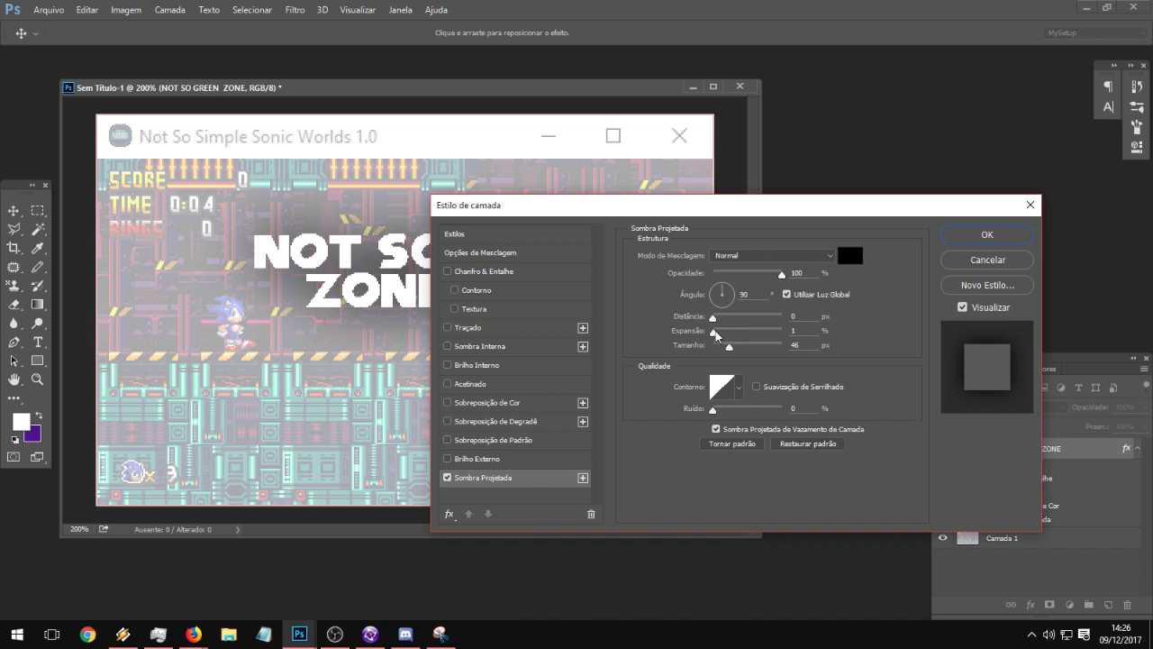
pyautogui.moveTo(730, 347); pyautogui.dragTo(718, 289)
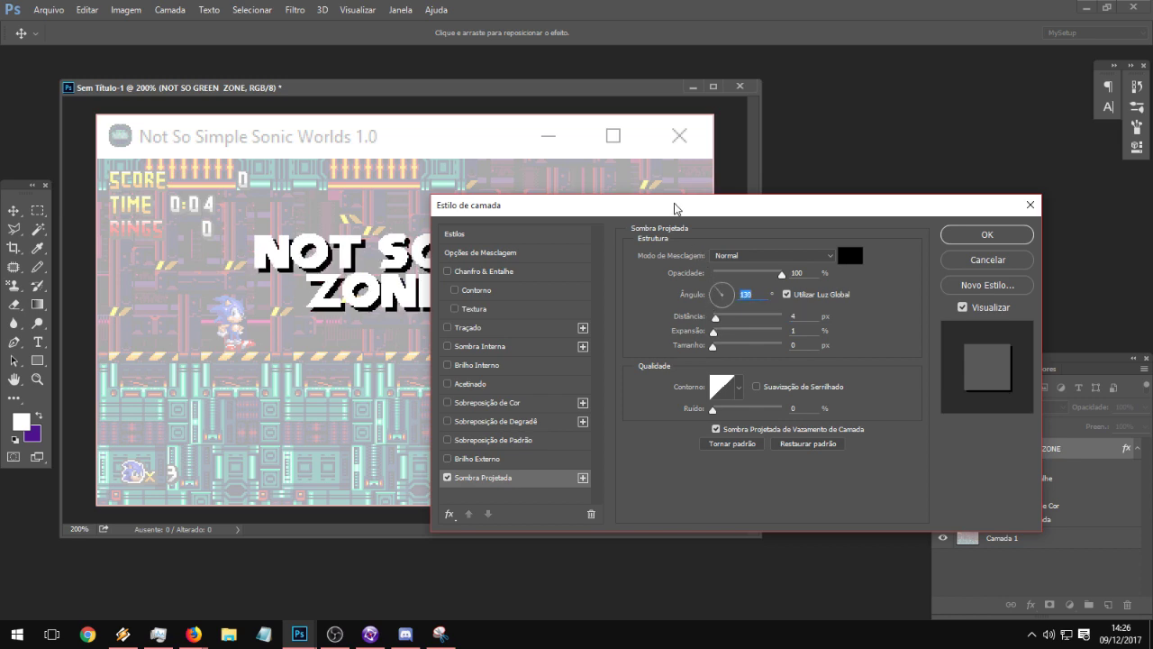
pyautogui.moveTo(674, 206); pyautogui.dragTo(838, 210)
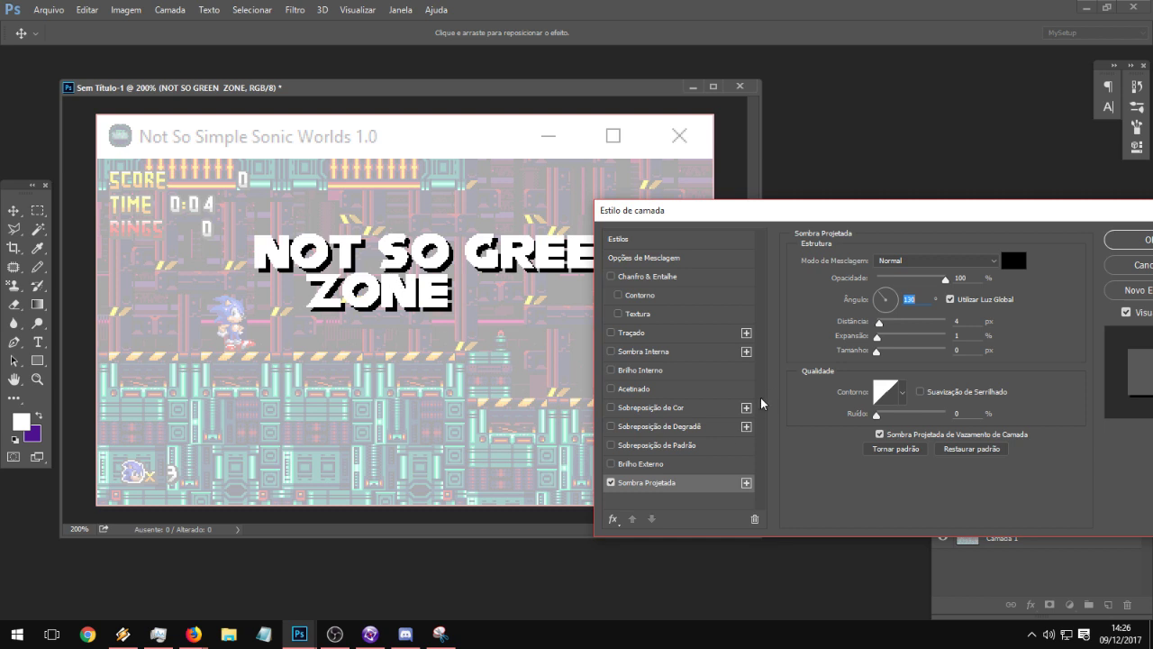
# - Try the Outer Glow and Pattern Overlay effects on the title, turning each one off again
pyautogui.click(639, 463)
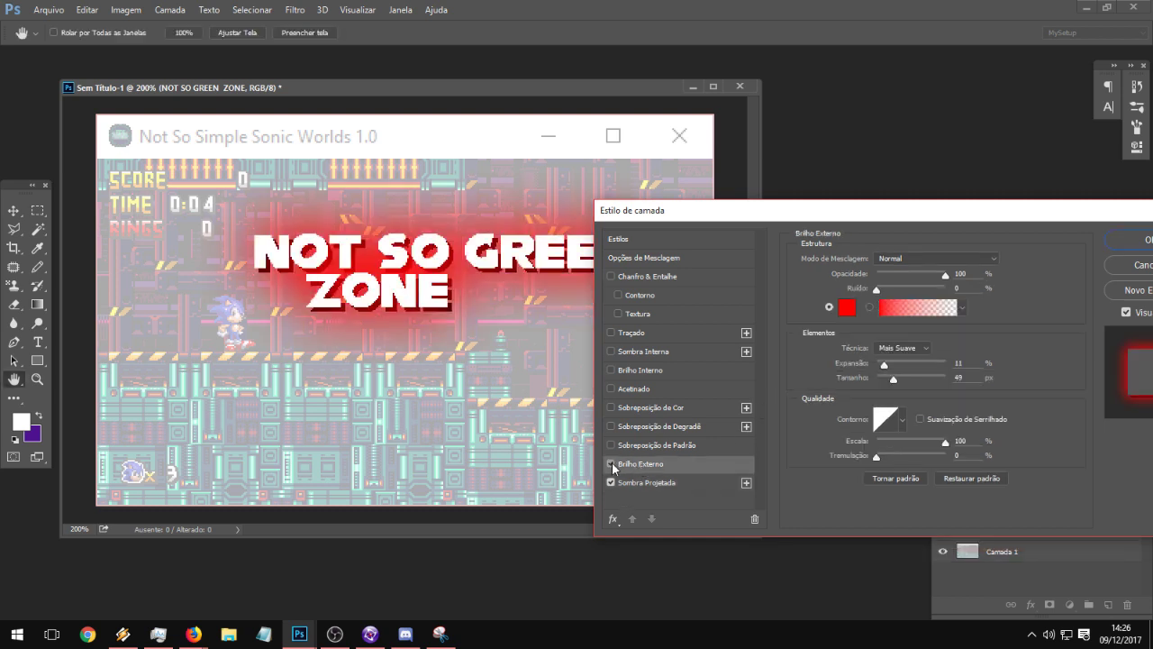
pyautogui.click(611, 463)
pyautogui.click(642, 445)
pyautogui.click(611, 445)
# - Enable Bevel & Emboss on the title with its Contour and Texture options, trying a minimal depth
pyautogui.click(660, 277)
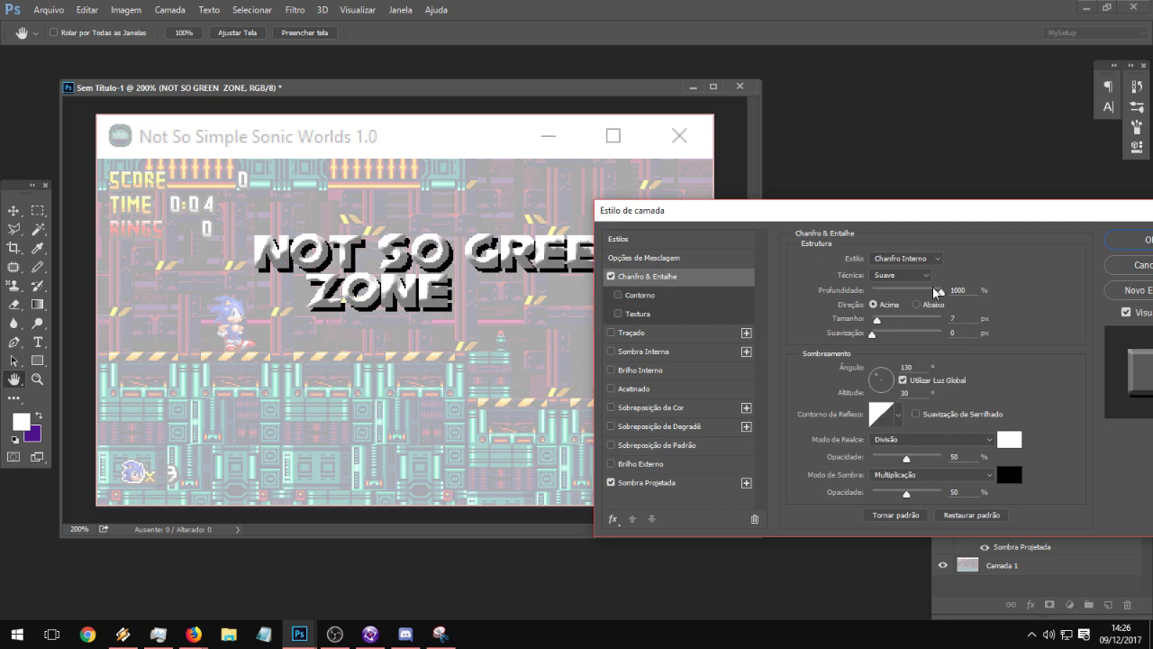
pyautogui.moveTo(942, 290); pyautogui.dragTo(870, 292)
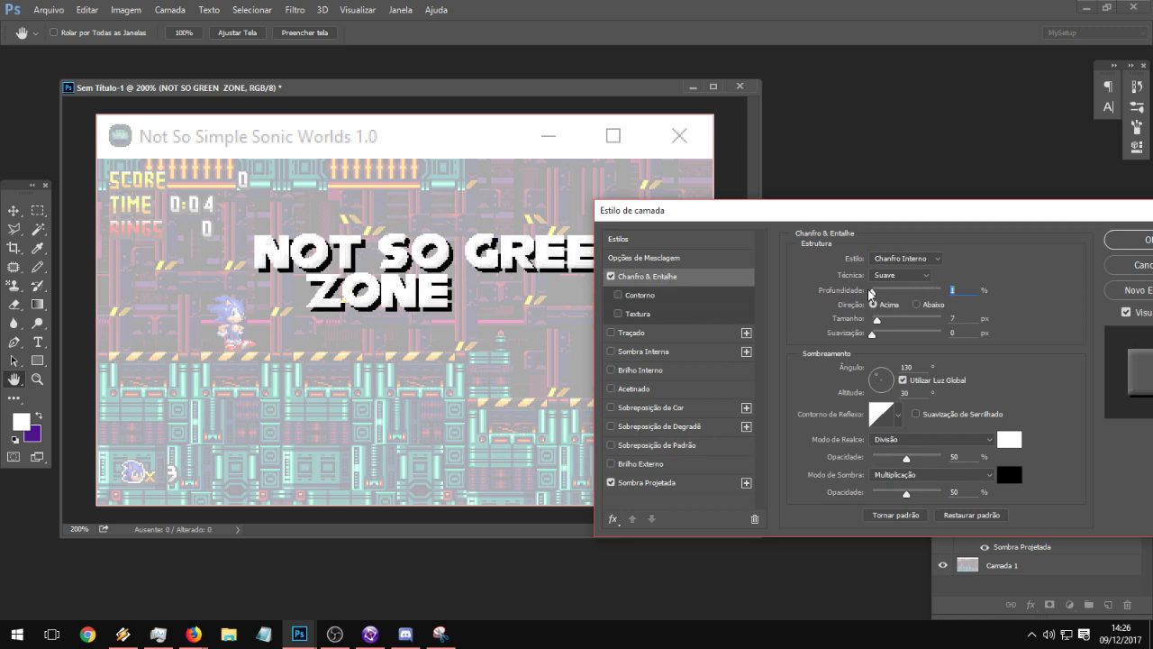
pyautogui.click(618, 295)
pyautogui.click(611, 276)
pyautogui.click(611, 278)
pyautogui.click(611, 278)
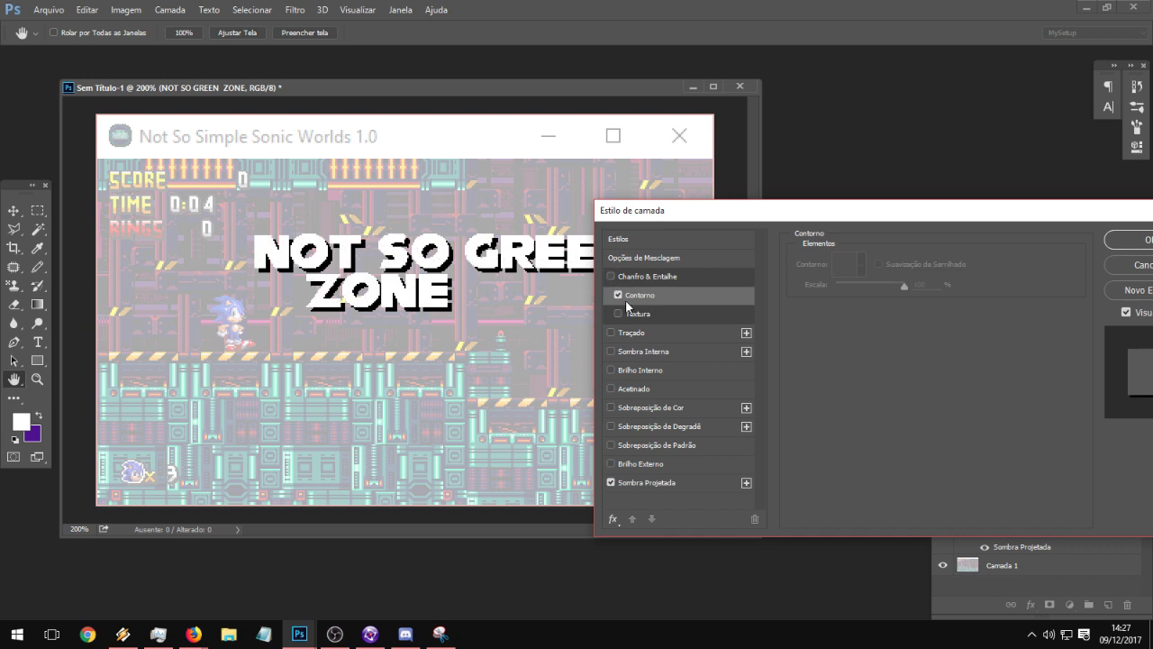
pyautogui.click(617, 312)
pyautogui.click(617, 311)
pyautogui.click(618, 314)
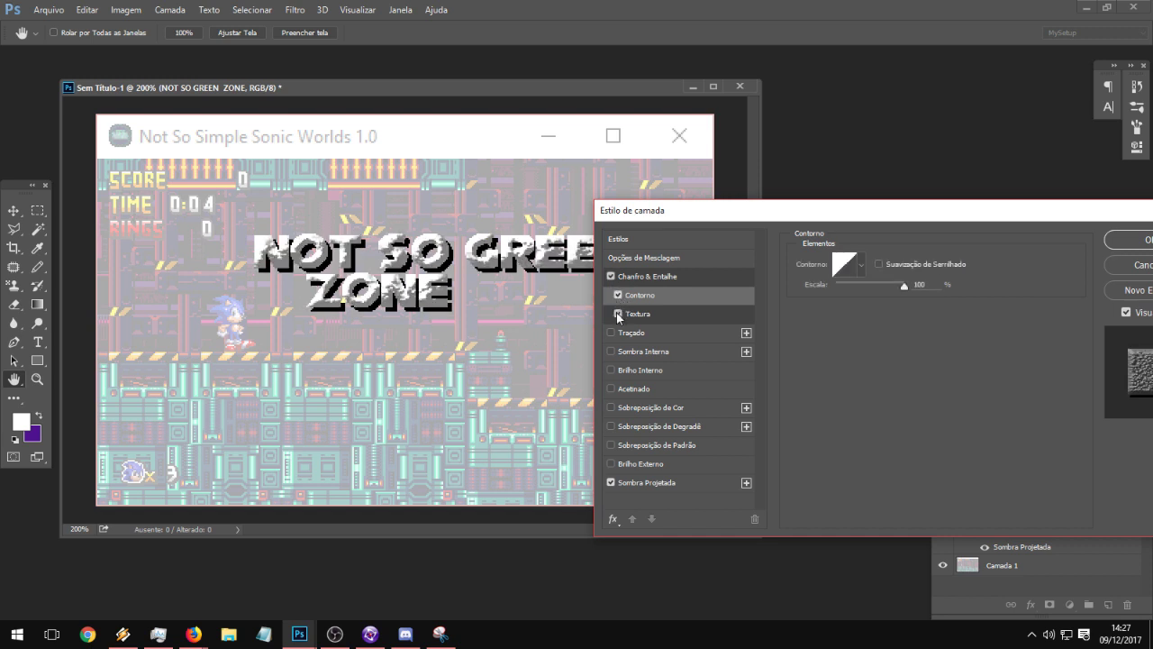
# - Set the bevel depth to 1000% and reshape its gloss contour into a near-vertical rise at about 53% input
pyautogui.click(635, 276)
pyautogui.moveTo(882, 292); pyautogui.dragTo(1006, 294)
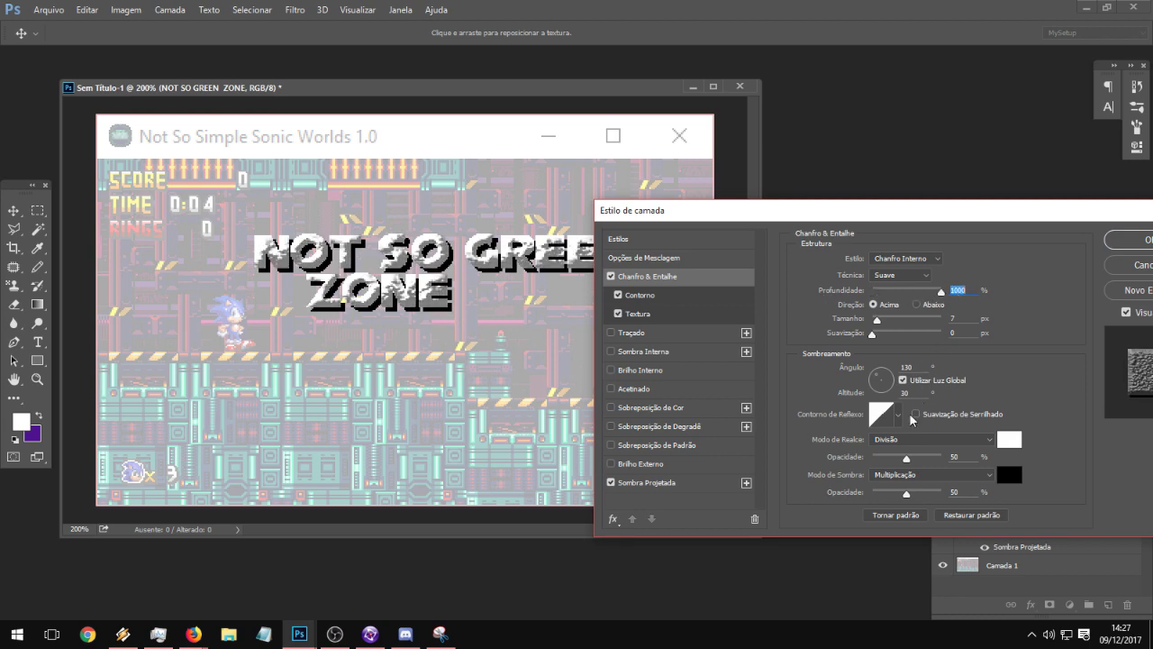
pyautogui.click(883, 414)
pyautogui.moveTo(283, 321); pyautogui.dragTo(280, 363)
pyautogui.moveTo(377, 197); pyautogui.dragTo(494, 356)
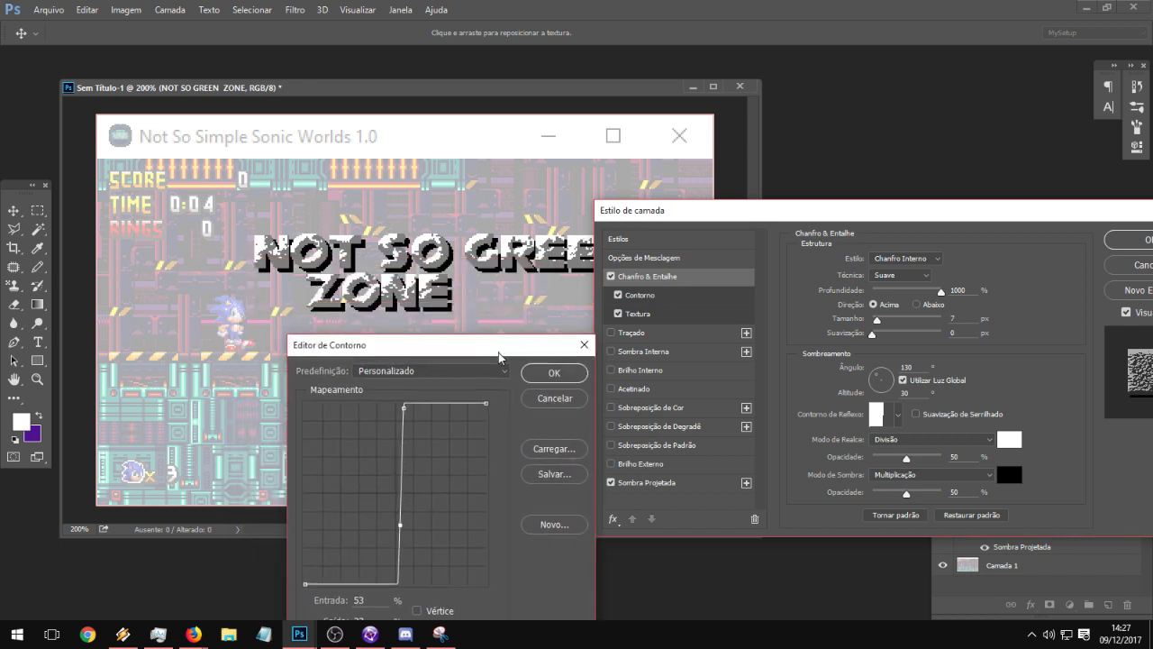
pyautogui.click(548, 373)
# - Turn off the bevel's texture and bend its contour curve through a point at 42% input and 95% output
pyautogui.click(617, 314)
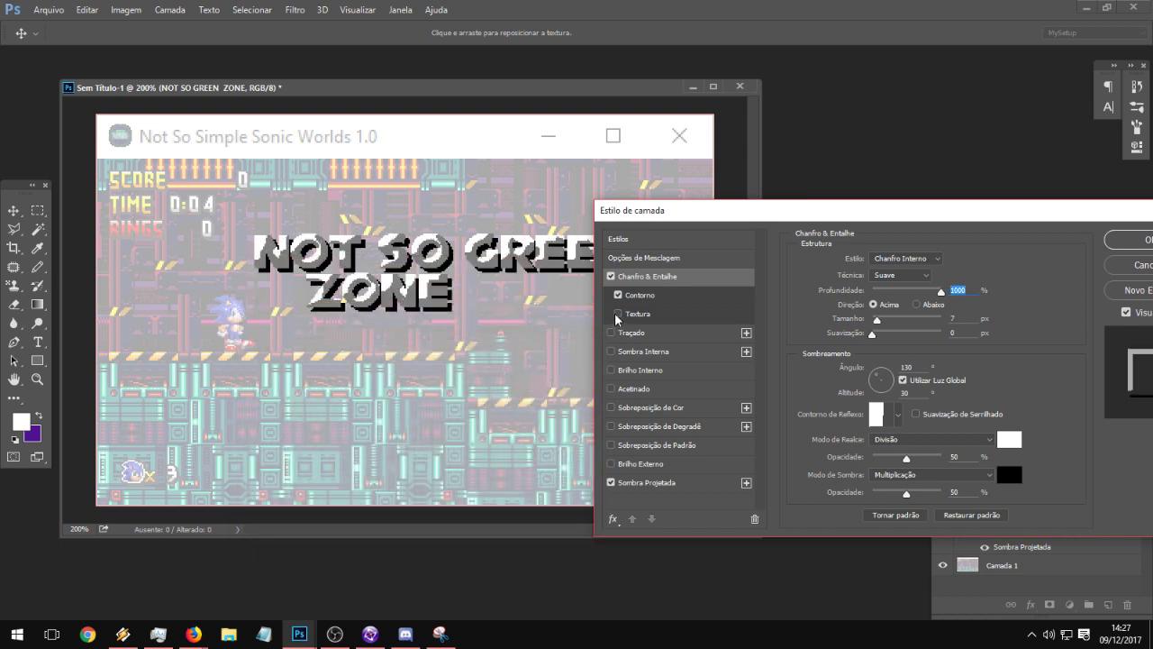
pyautogui.click(642, 295)
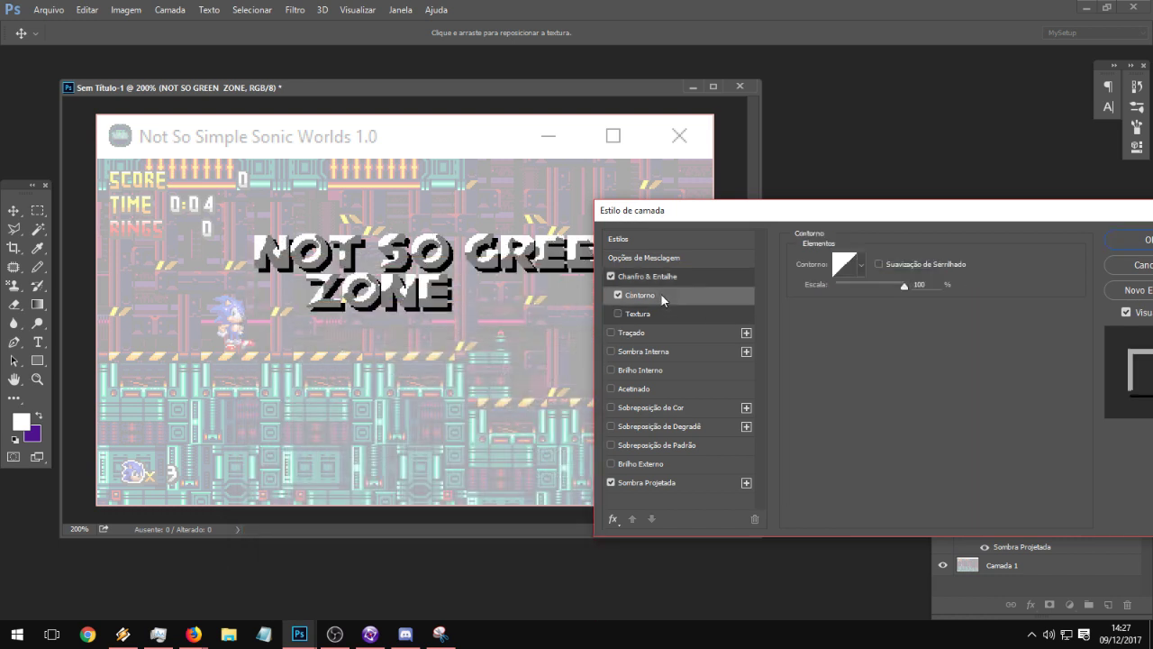
pyautogui.click(845, 264)
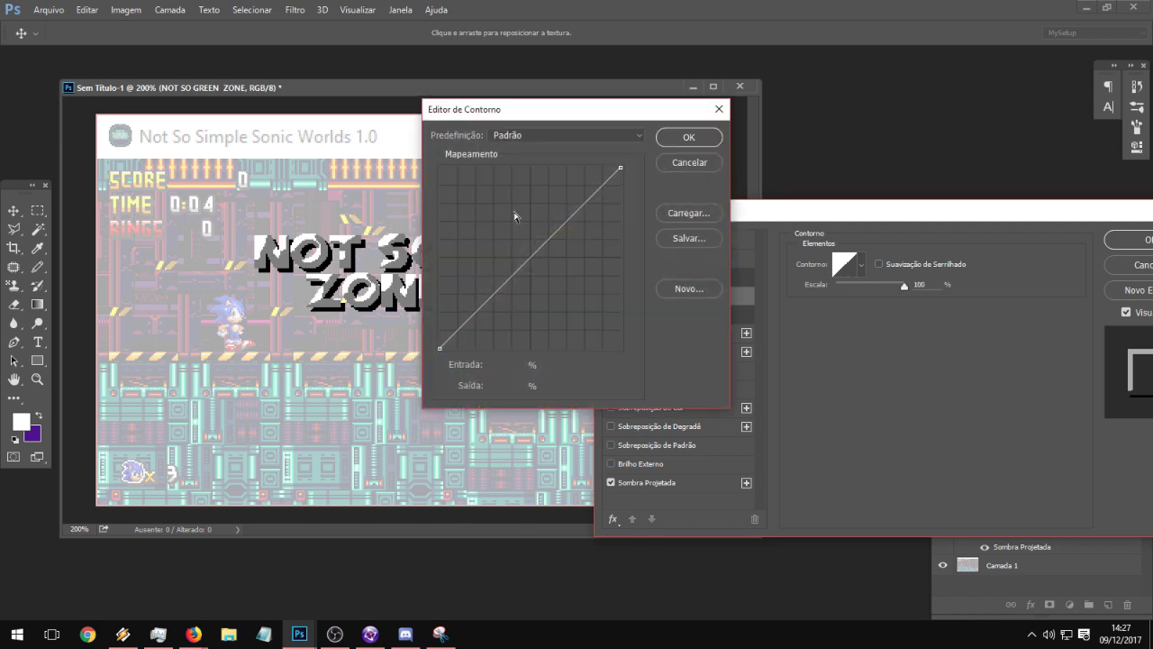
pyautogui.click(581, 211)
pyautogui.moveTo(581, 211); pyautogui.dragTo(516, 177)
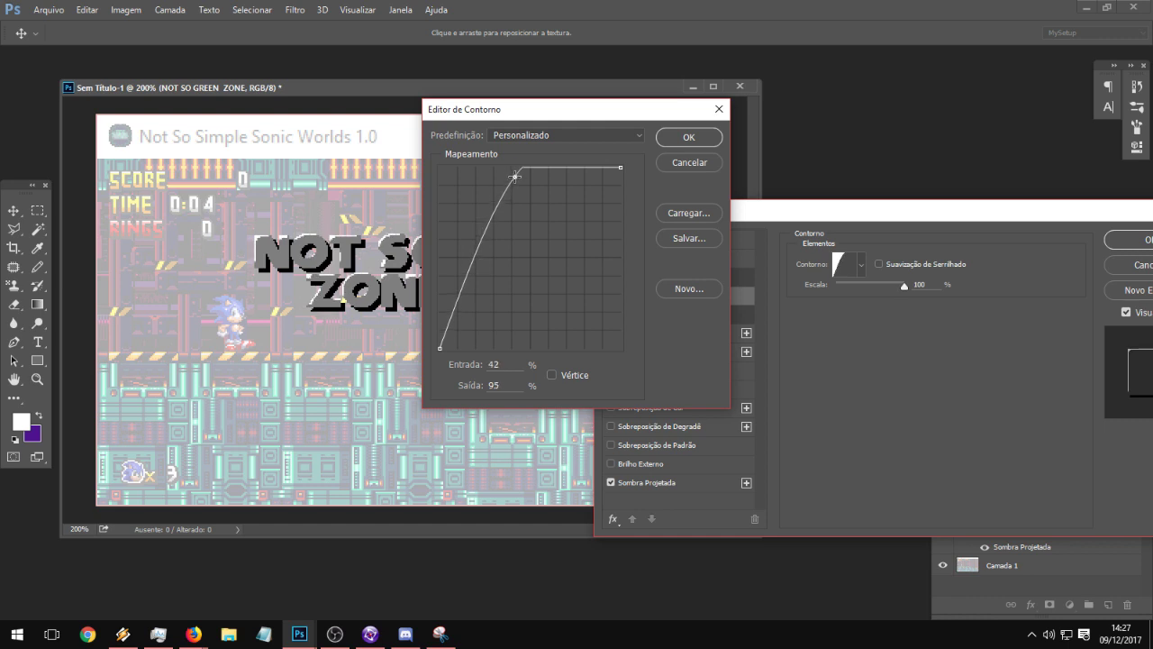
pyautogui.click(689, 137)
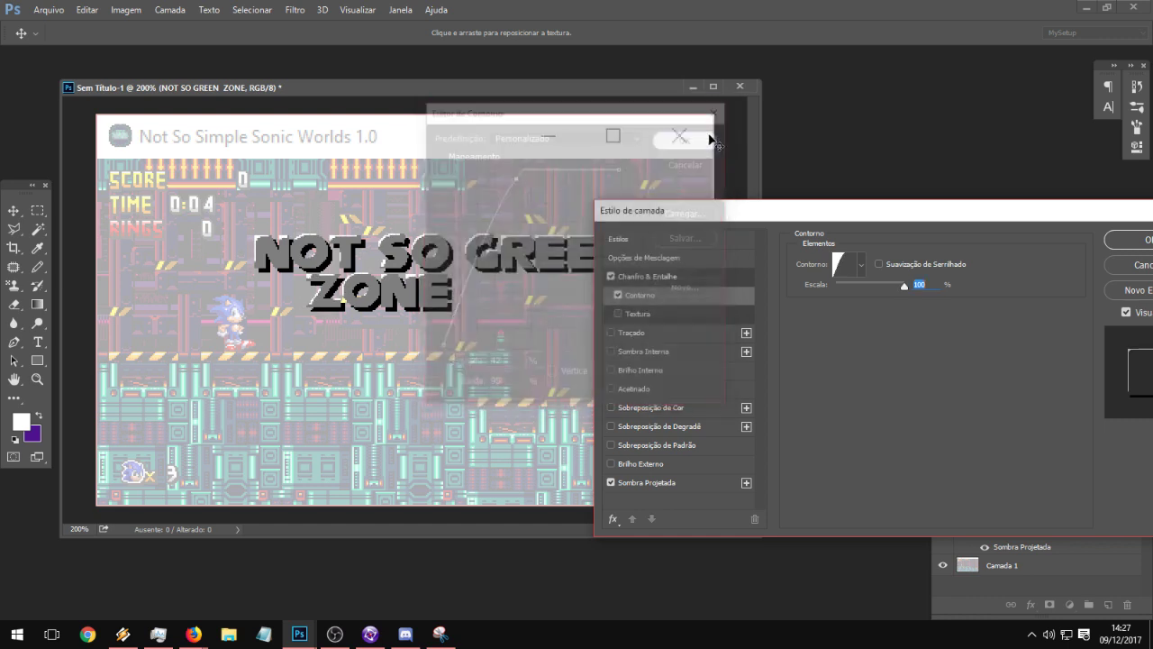
pyautogui.click(659, 315)
pyautogui.click(618, 314)
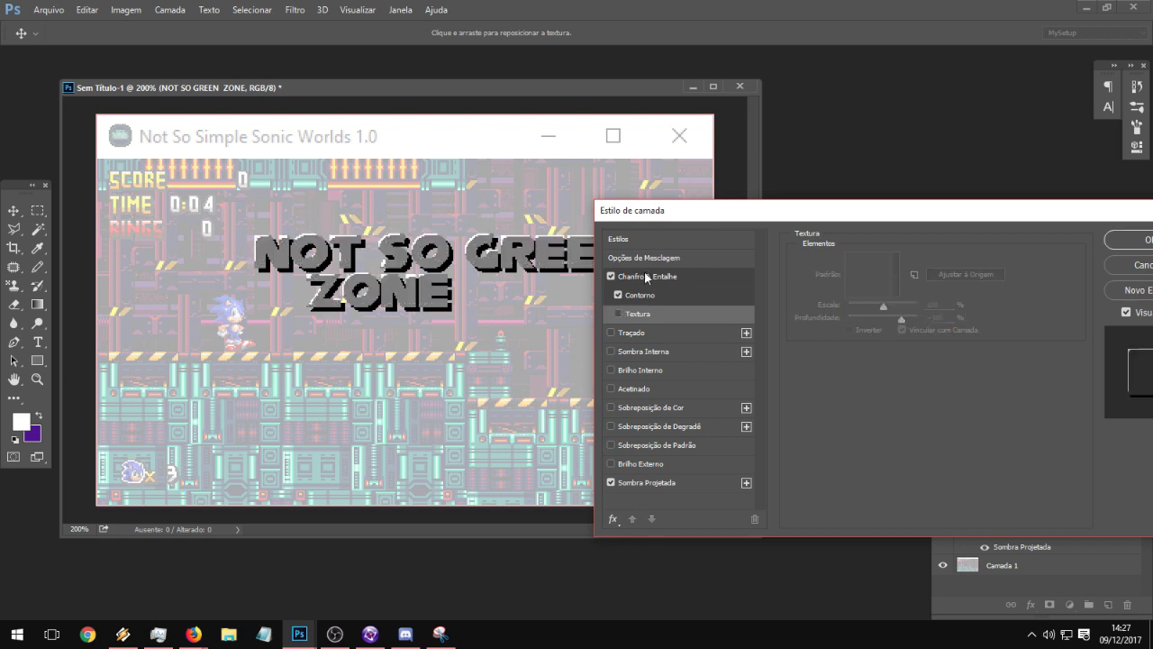
# - Reshape the bevel's gloss contour again, shifting its near-vertical rise to about 75% input
pyautogui.click(645, 275)
pyautogui.click(878, 413)
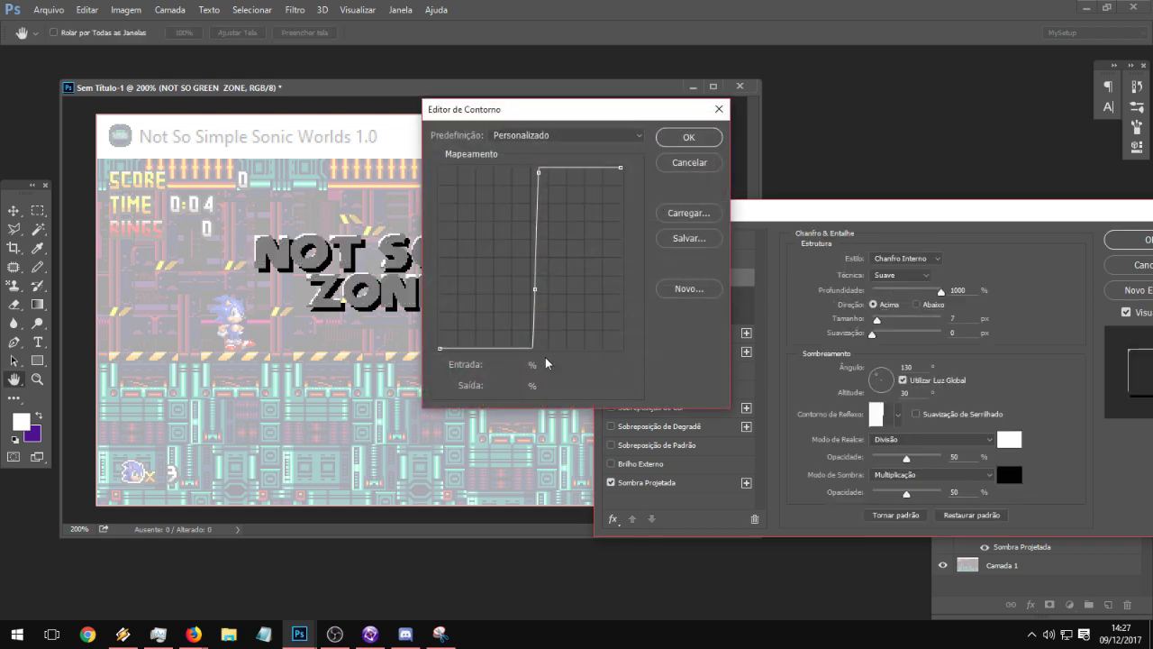
pyautogui.moveTo(536, 289); pyautogui.dragTo(537, 347)
pyautogui.click(537, 346)
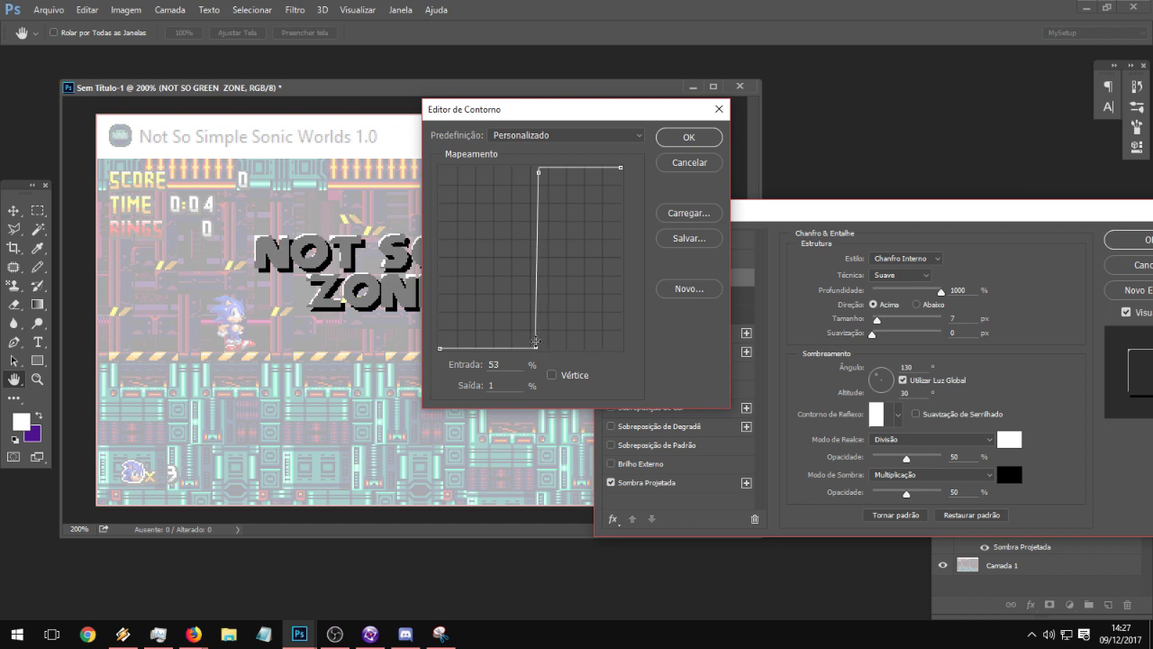
pyautogui.moveTo(539, 172); pyautogui.dragTo(537, 167)
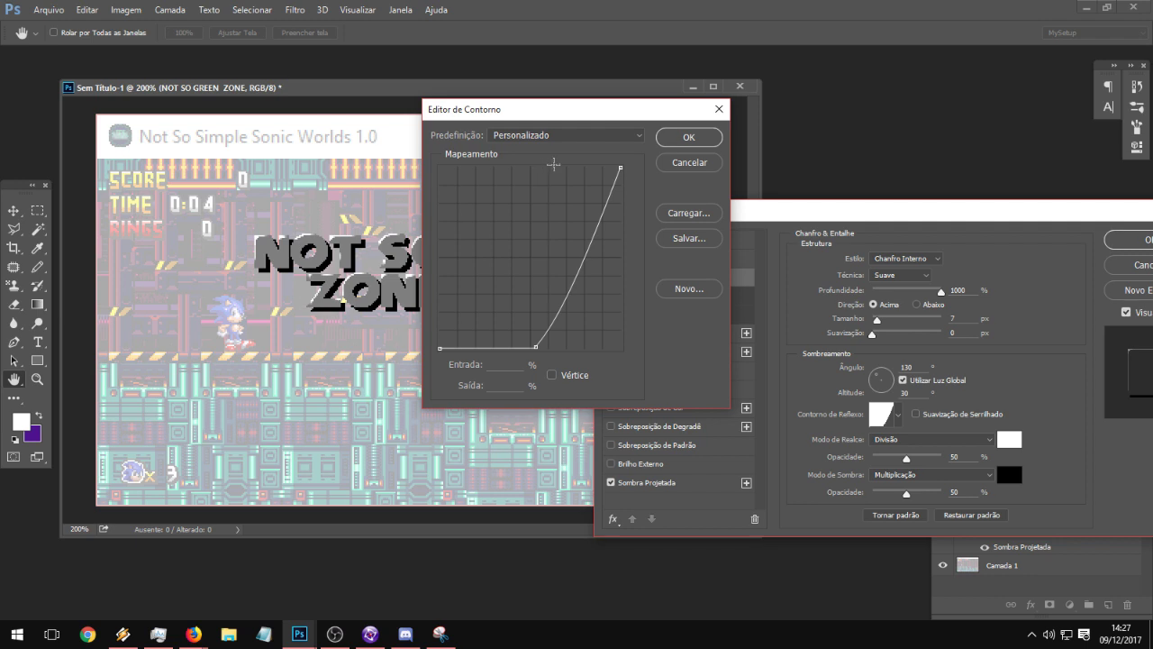
pyautogui.click(574, 169)
pyautogui.hotkey('ctrl', 'z')
pyautogui.click(573, 170)
pyautogui.hotkey('ctrl', 'z')
pyautogui.moveTo(576, 167); pyautogui.dragTo(577, 167)
pyautogui.moveTo(533, 338); pyautogui.dragTo(574, 256)
pyautogui.click(568, 304)
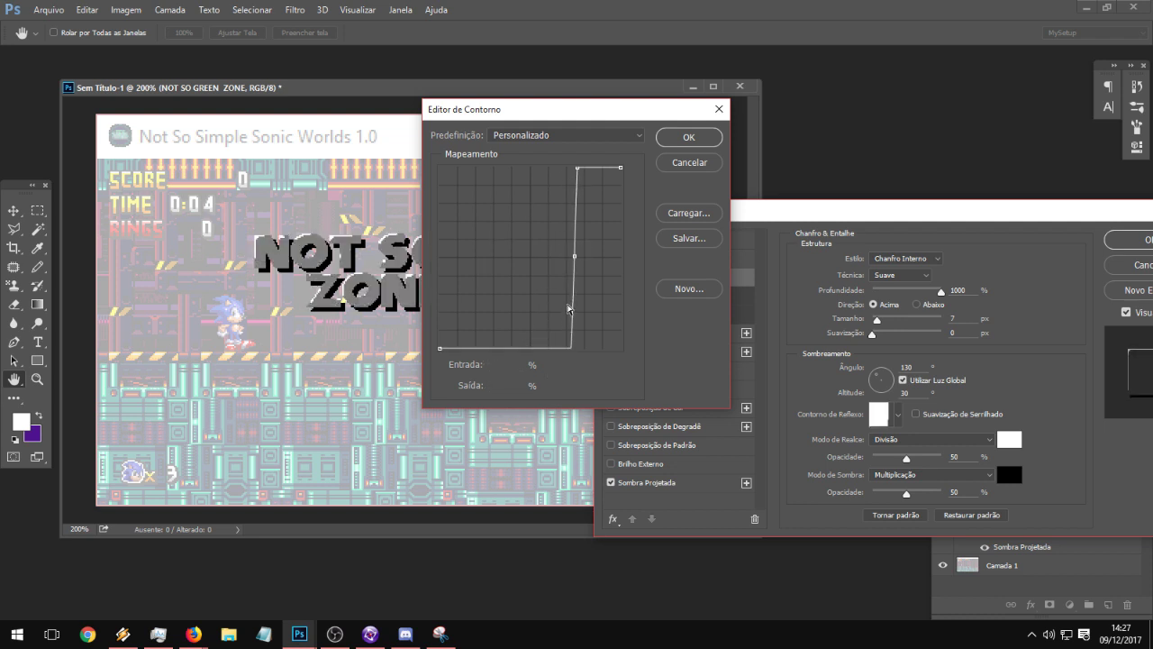
# - Try extra points on the gloss contour's curve and remove them again
pyautogui.moveTo(573, 296); pyautogui.dragTo(548, 267)
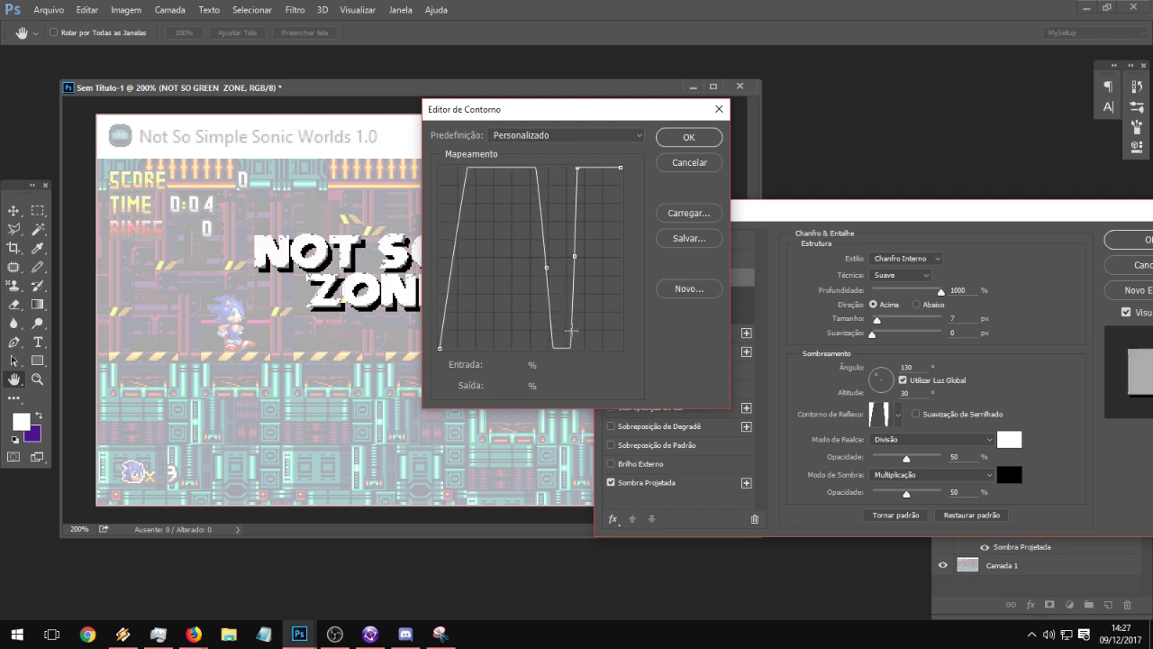
pyautogui.moveTo(571, 331); pyautogui.dragTo(559, 365)
pyautogui.moveTo(546, 267); pyautogui.dragTo(484, 414)
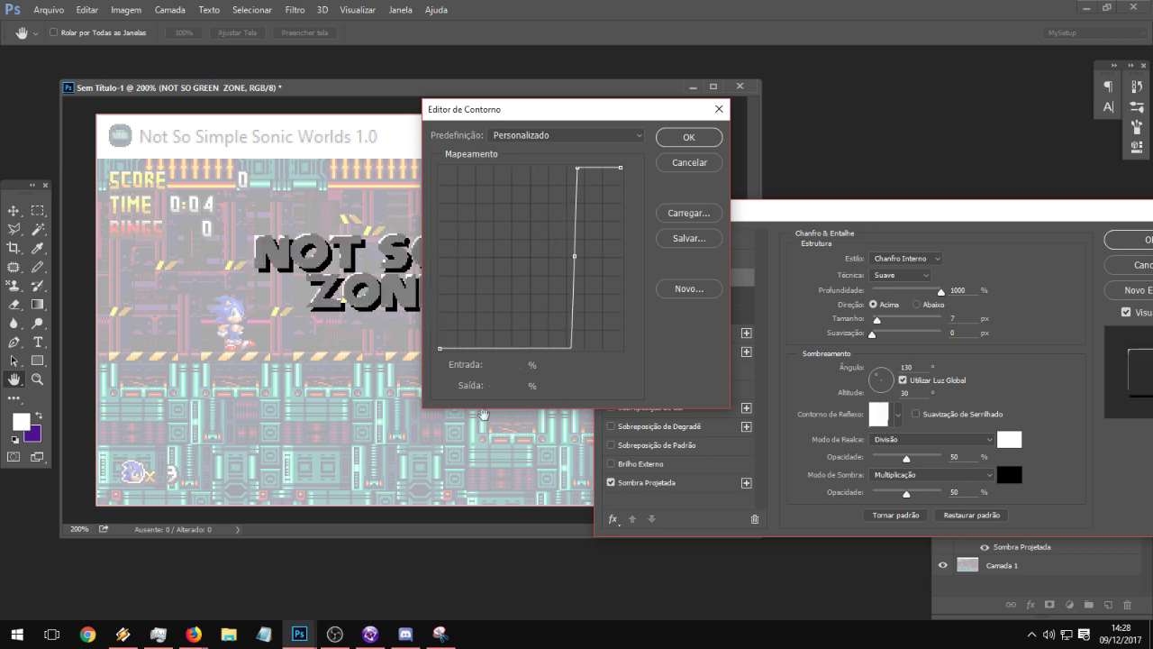
pyautogui.moveTo(443, 346)
pyautogui.mouseDown()
pyautogui.moveTo(475, 267)
pyautogui.moveTo(537, 254)
pyautogui.moveTo(512, 263)
pyautogui.moveTo(454, 350)
pyautogui.mouseUp()
pyautogui.click(571, 375)
pyautogui.moveTo(567, 338); pyautogui.dragTo(562, 468)
# - Move the gloss contour's lower point to 75% input and 1% output and accept the curve
pyautogui.moveTo(573, 259); pyautogui.dragTo(575, 347)
pyautogui.click(574, 346)
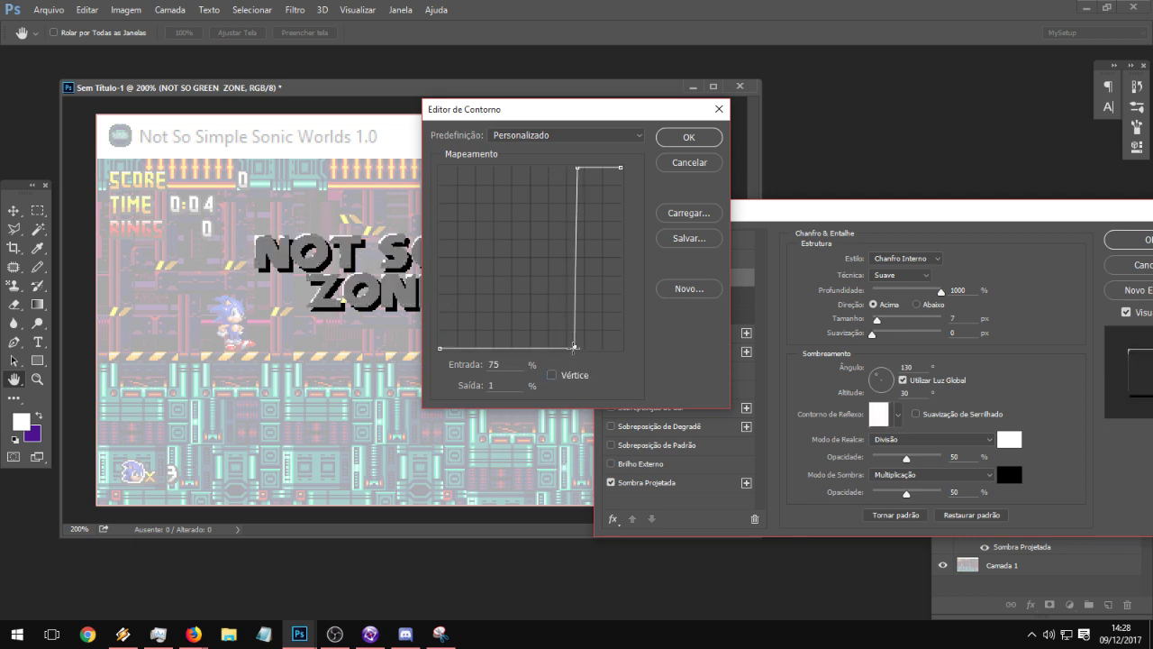
pyautogui.click(688, 137)
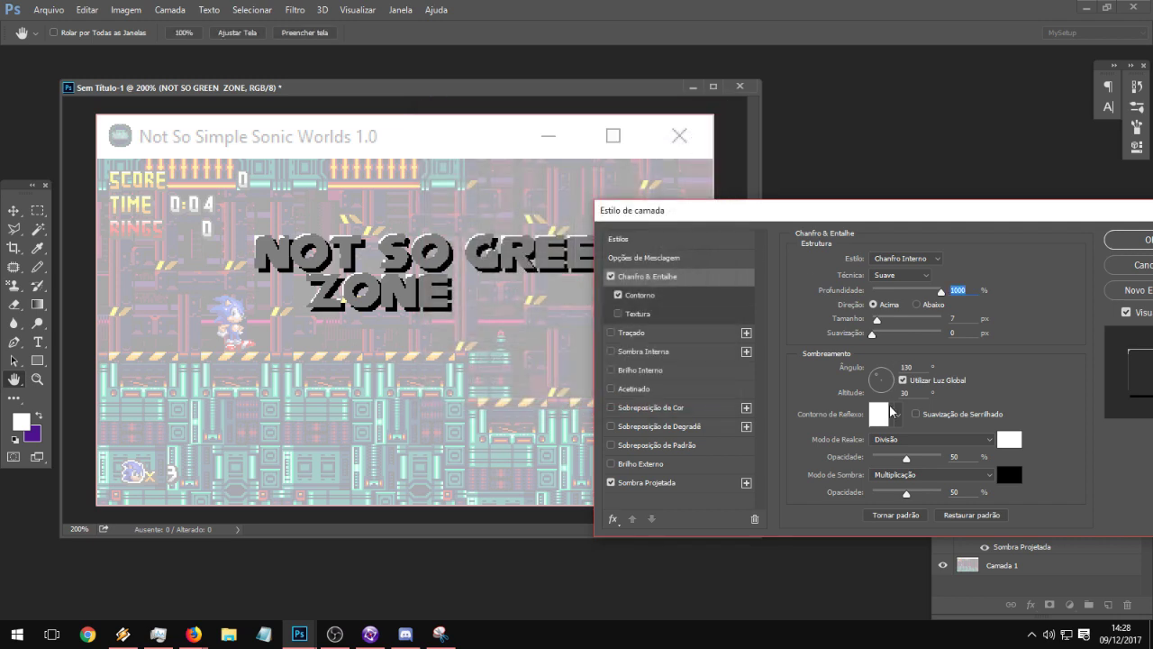
# - Set the bevel's highlight opacity to 45% and shadow opacity to about 40%, and change its shadow color to a bright mint green
pyautogui.moveTo(936, 205)
pyautogui.mouseDown()
pyautogui.moveTo(752, 206)
pyautogui.moveTo(922, 221)
pyautogui.mouseUp()
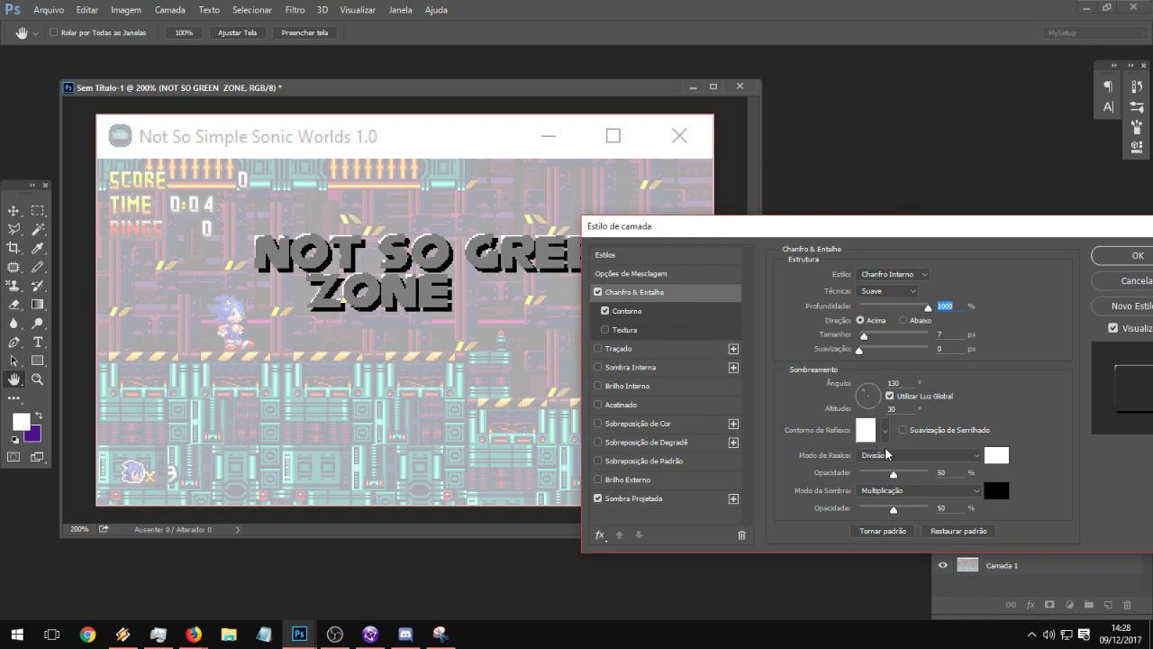
pyautogui.moveTo(898, 478); pyautogui.dragTo(887, 517)
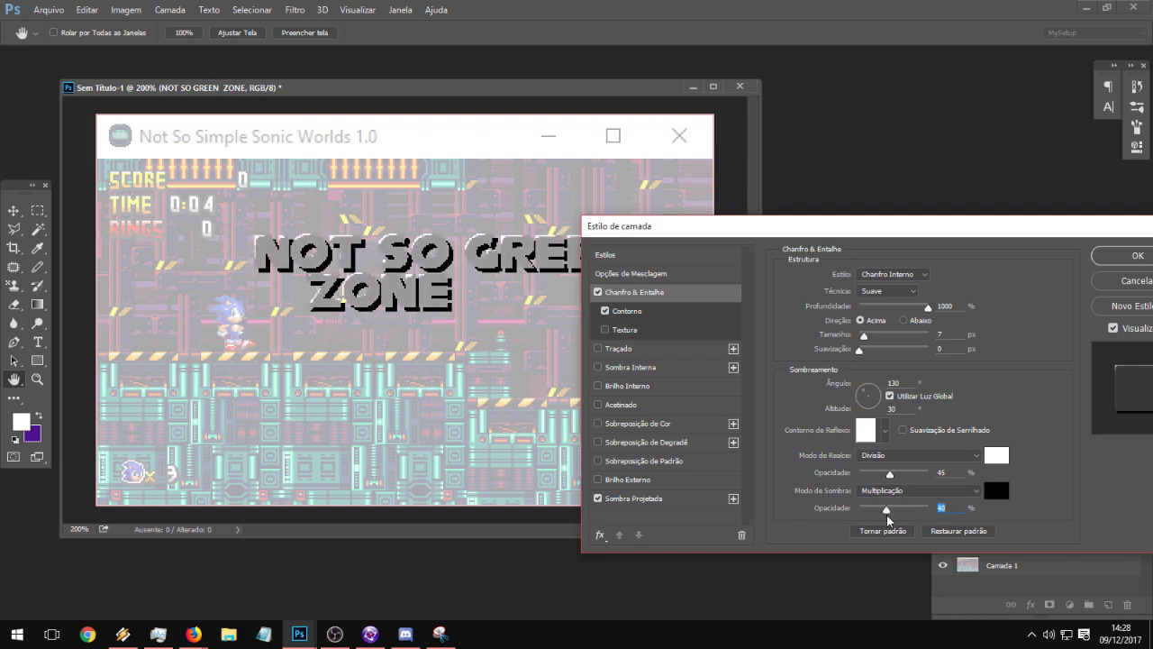
pyautogui.click(995, 491)
pyautogui.click(691, 376)
pyautogui.moveTo(691, 376); pyautogui.dragTo(752, 335)
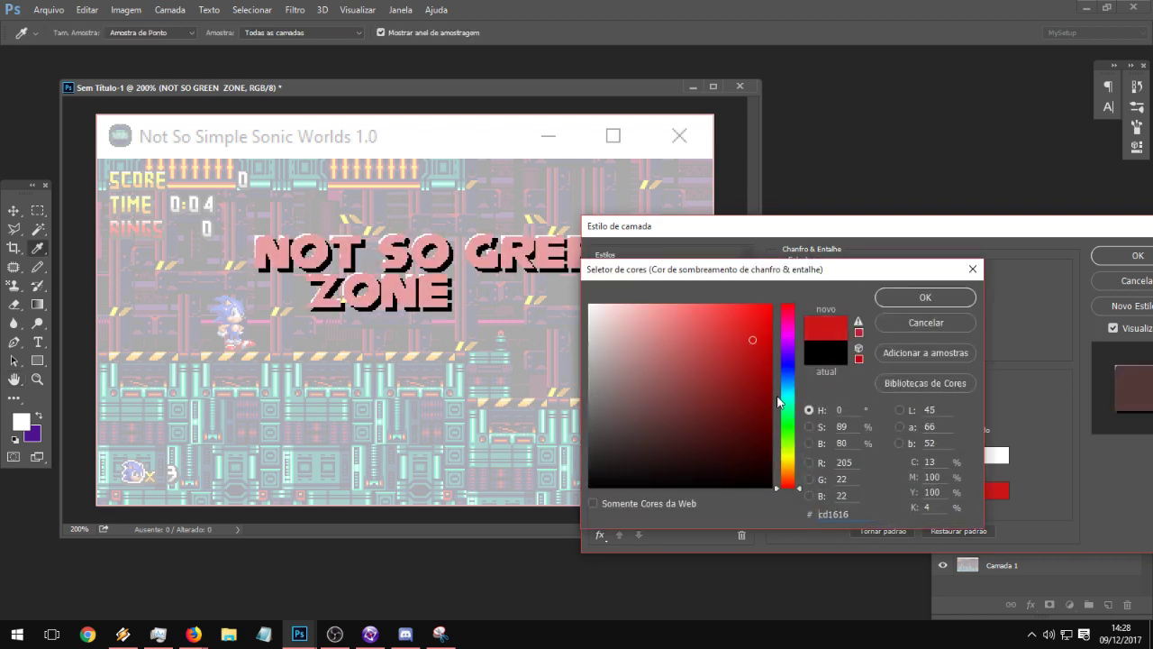
pyautogui.click(795, 411)
pyautogui.click(745, 431)
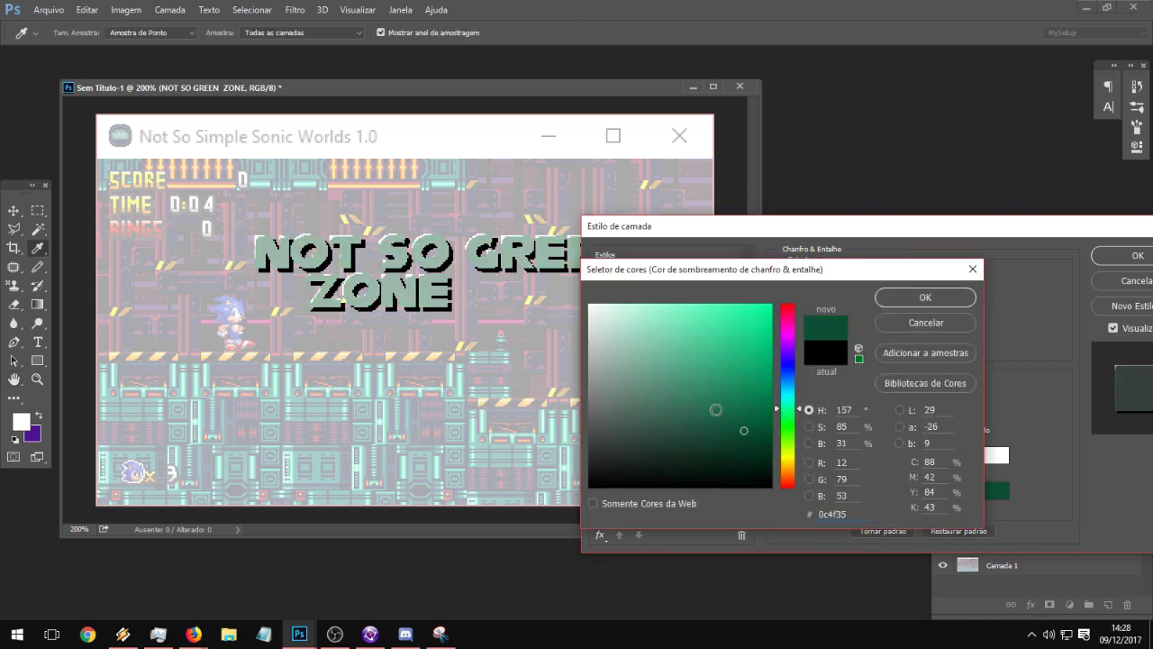
pyautogui.moveTo(716, 410)
pyautogui.mouseDown()
pyautogui.moveTo(718, 319)
pyautogui.moveTo(739, 330)
pyautogui.moveTo(724, 366)
pyautogui.moveTo(740, 336)
pyautogui.moveTo(718, 346)
pyautogui.moveTo(744, 390)
pyautogui.moveTo(722, 329)
pyautogui.moveTo(734, 332)
pyautogui.mouseUp()
pyautogui.click(919, 296)
# - Change the bevel's highlight color to green 00ff84 and set the highlight opacity to 24%
pyautogui.click(1000, 456)
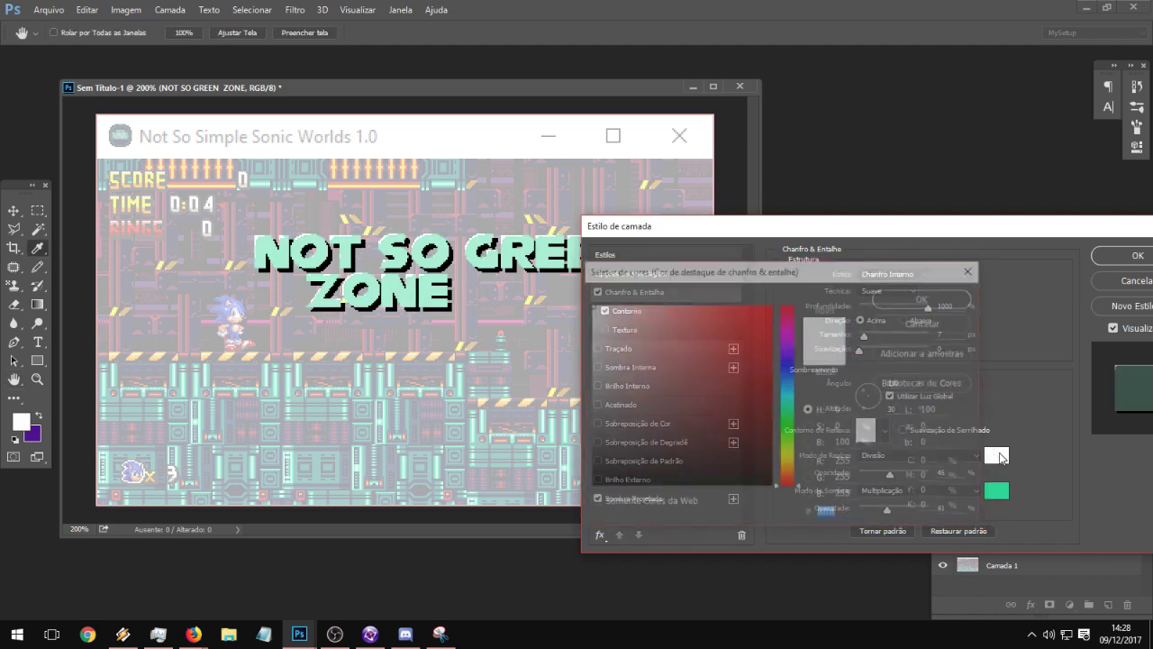
pyautogui.click(791, 411)
pyautogui.moveTo(661, 314)
pyautogui.mouseDown()
pyautogui.moveTo(641, 291)
pyautogui.moveTo(675, 334)
pyautogui.moveTo(663, 209)
pyautogui.mouseUp()
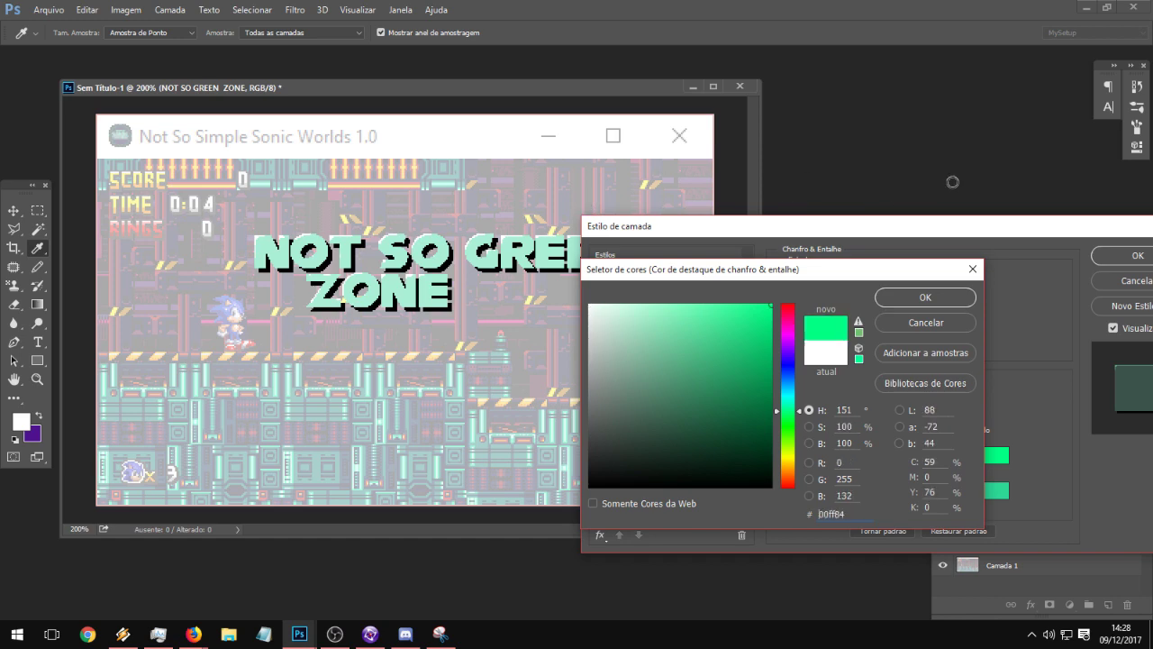
pyautogui.click(926, 297)
pyautogui.moveTo(893, 474)
pyautogui.mouseDown()
pyautogui.moveTo(792, 463)
pyautogui.moveTo(876, 472)
pyautogui.mouseUp()
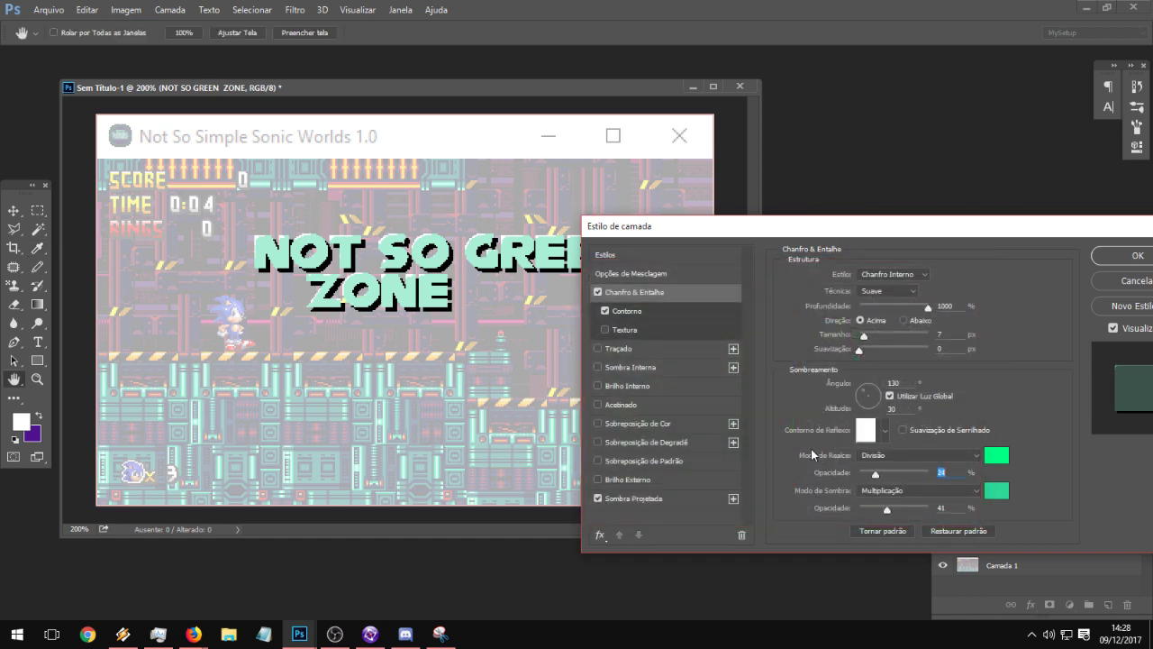
pyautogui.moveTo(863, 402)
pyautogui.mouseDown()
pyautogui.moveTo(862, 383)
pyautogui.moveTo(863, 395)
pyautogui.mouseUp()
# - Toggle Outer Glow and Pattern Overlay on the mint-green title, leaving both effects off
pyautogui.click(597, 480)
pyautogui.click(597, 479)
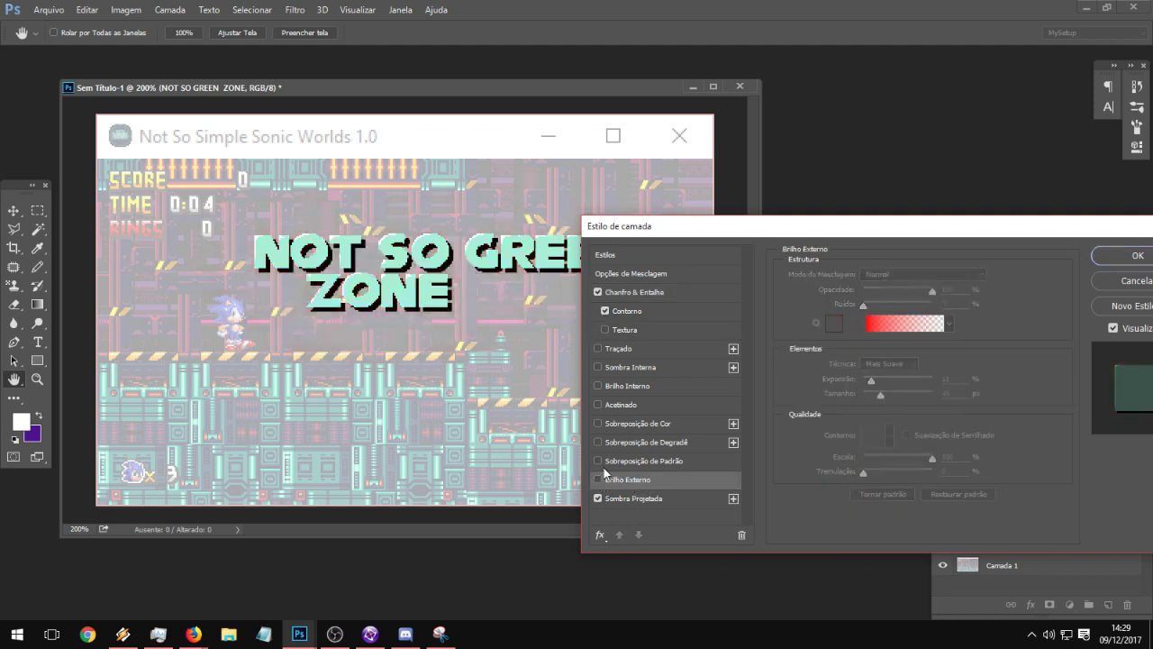
pyautogui.click(598, 461)
pyautogui.click(598, 461)
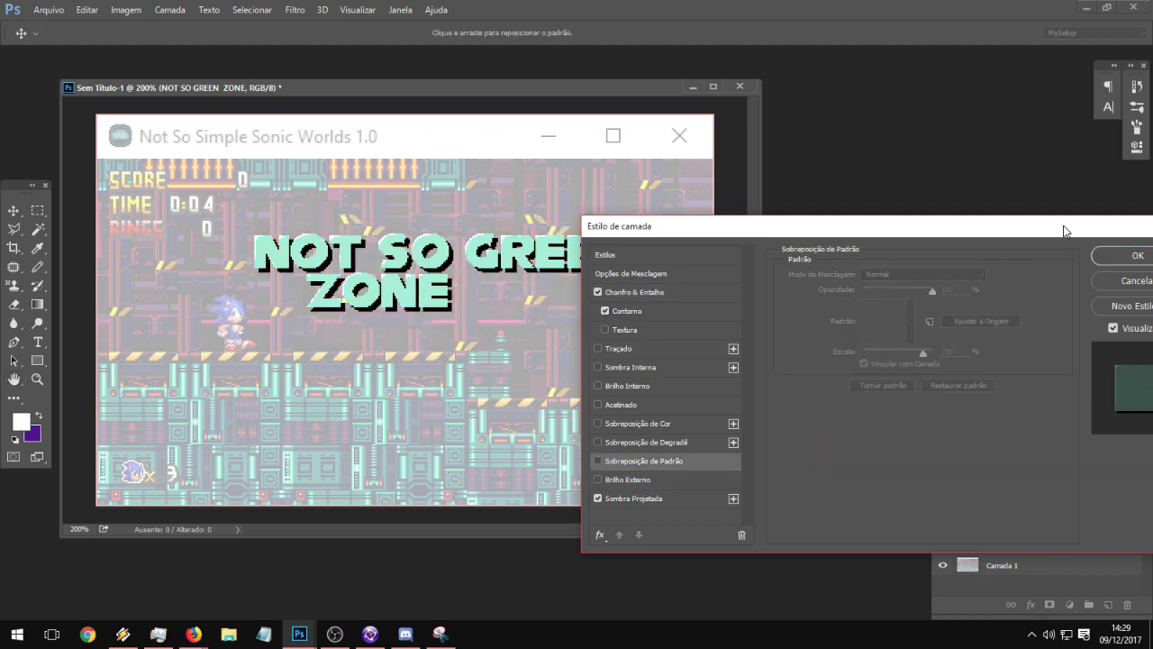
# - Review the drop shadow's blend mode options, keeping the mode on Normal
pyautogui.click(634, 498)
pyautogui.click(951, 281)
pyautogui.click(950, 281)
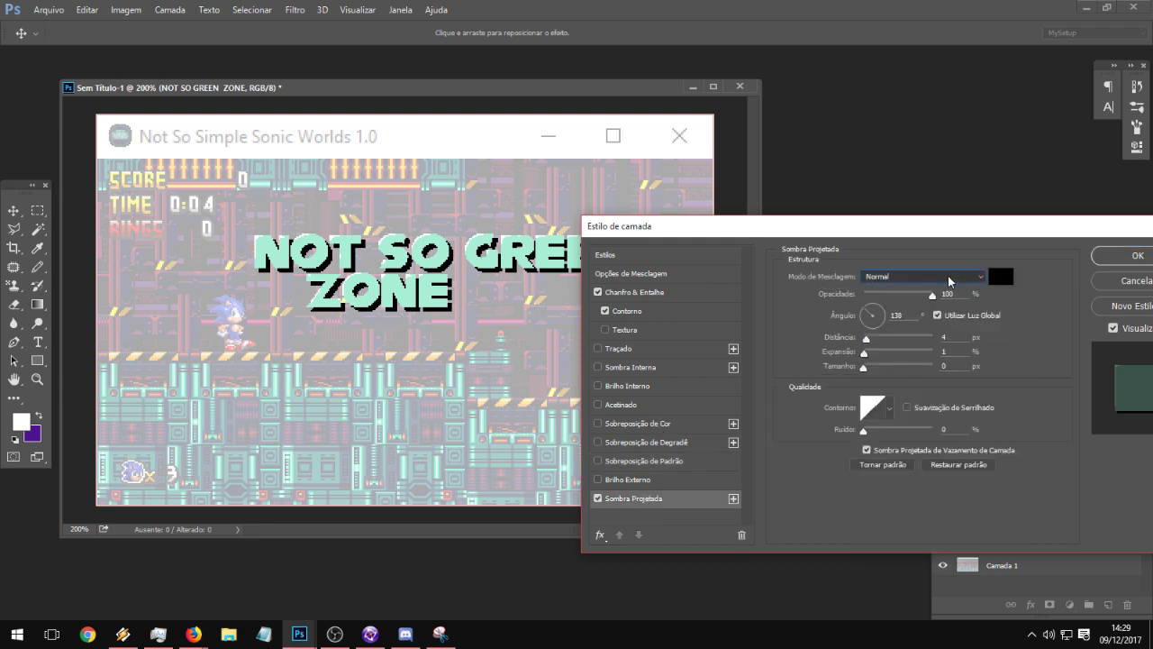
pyautogui.click(896, 278)
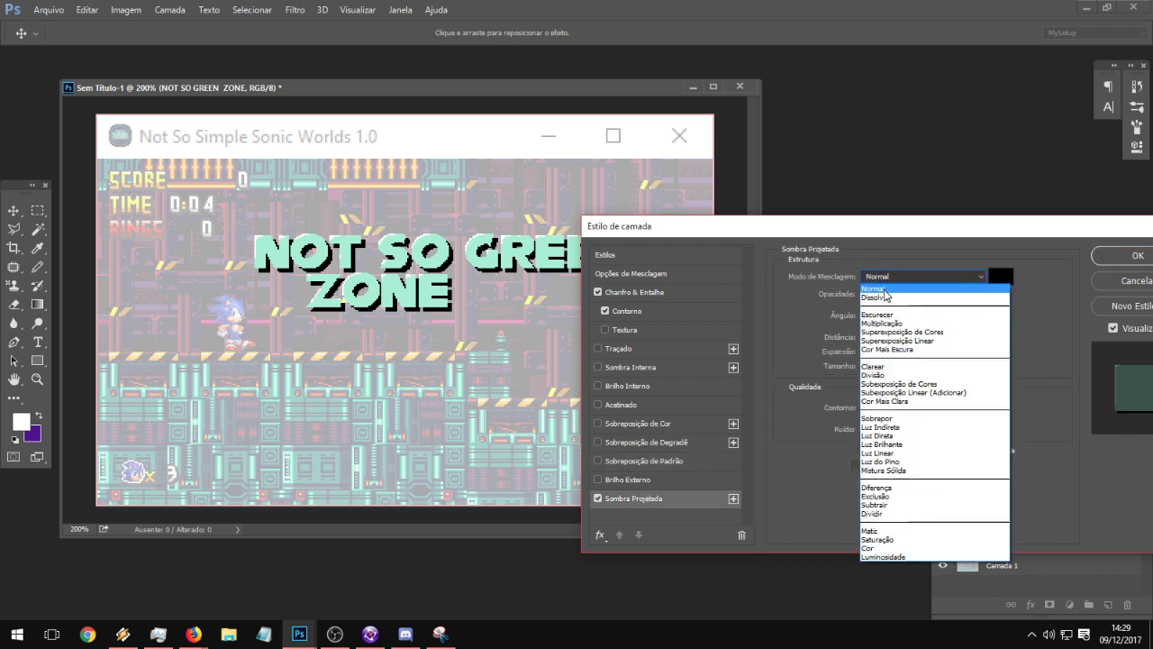
pyautogui.click(885, 289)
# - Try the Chisel Hard and Chisel Soft techniques on the title's bevel, then return the technique to Smooth
pyautogui.click(649, 297)
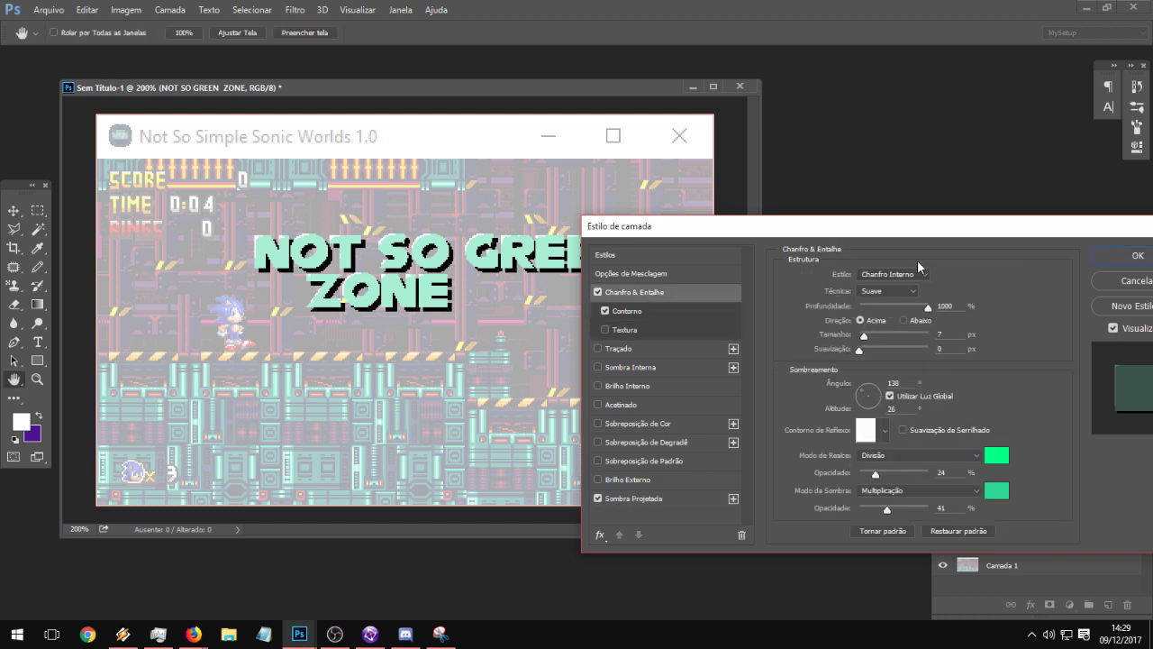
pyautogui.click(899, 291)
pyautogui.click(883, 304)
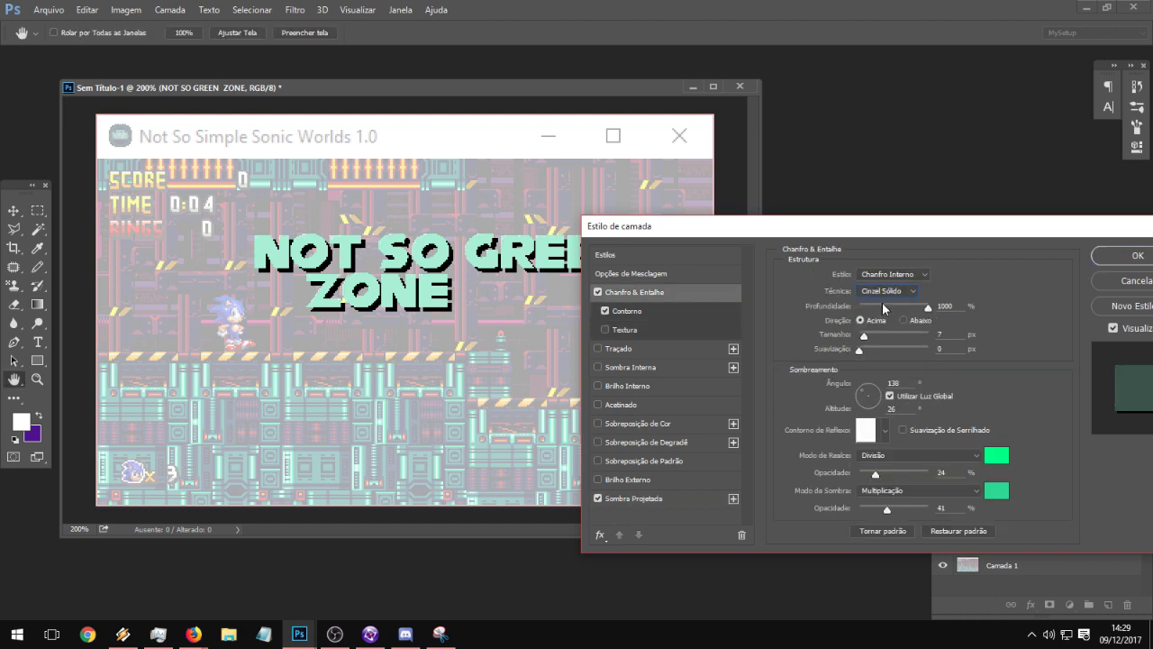
pyautogui.click(885, 291)
pyautogui.click(876, 310)
pyautogui.click(874, 293)
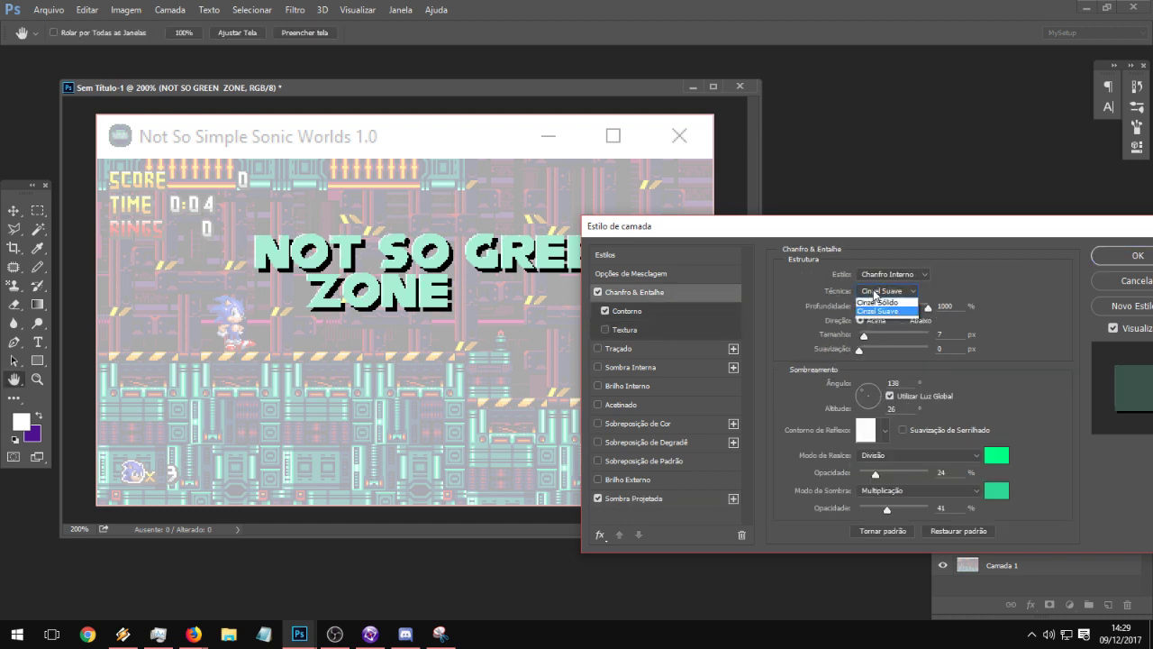
pyautogui.click(874, 293)
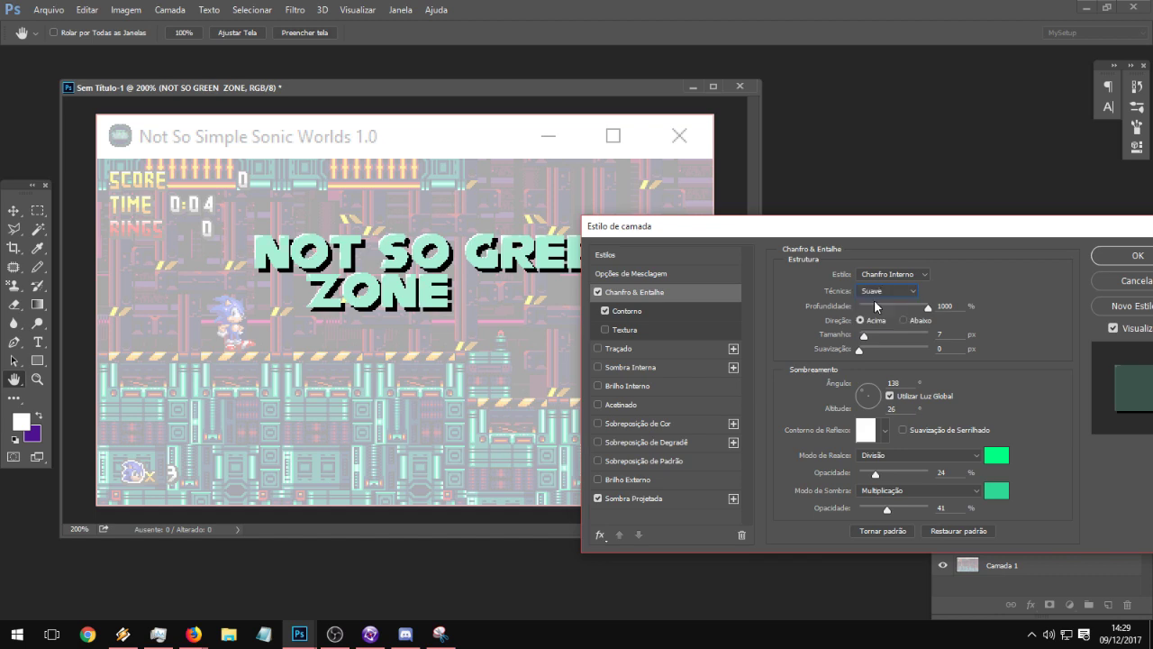
# - Set the bevel's highlight mode to Normal and its highlight color to ffffff
pyautogui.click(899, 455)
pyautogui.click(888, 178)
pyautogui.click(1000, 454)
pyautogui.click(540, 230)
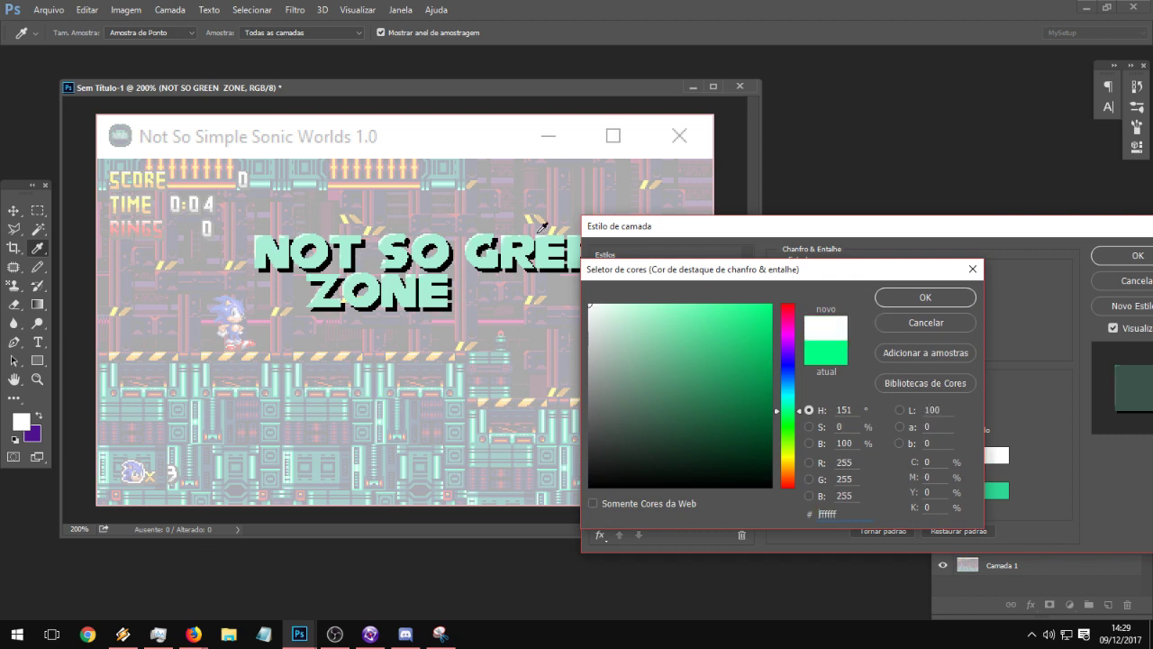
pyautogui.click(905, 293)
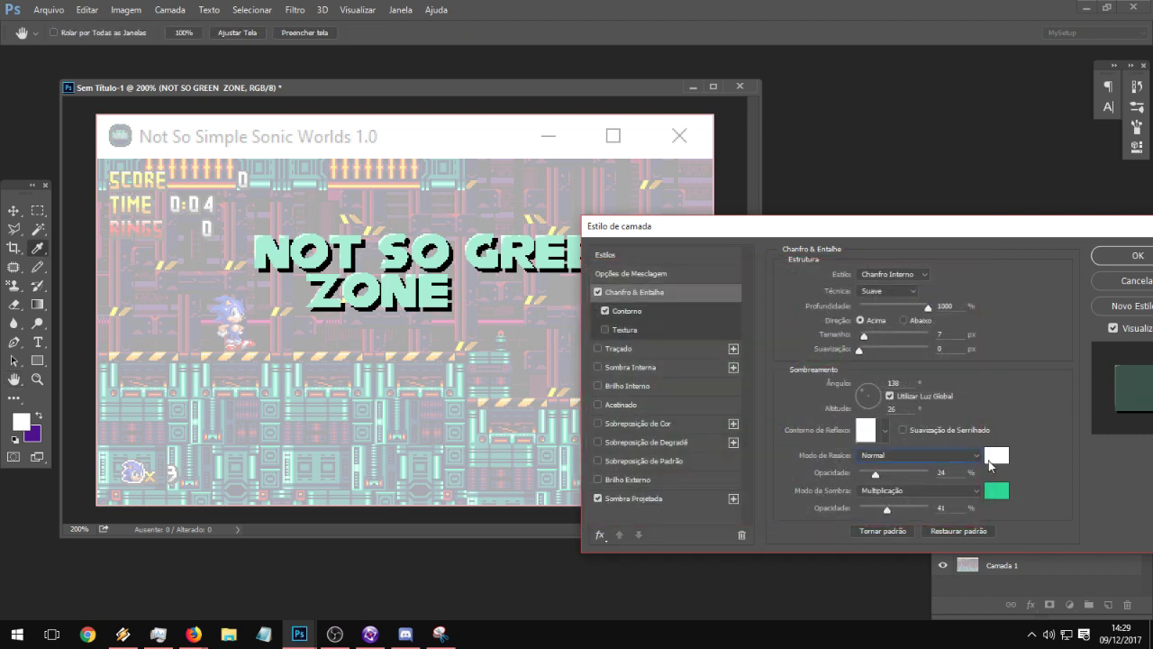
# - Change the bevel's highlight color to light mint 9cffcf and raise the highlight opacity to 100%
pyautogui.click(990, 458)
pyautogui.moveTo(677, 334)
pyautogui.mouseDown()
pyautogui.moveTo(657, 283)
pyautogui.moveTo(673, 342)
pyautogui.moveTo(693, 340)
pyautogui.moveTo(660, 248)
pyautogui.mouseUp()
pyautogui.click(926, 295)
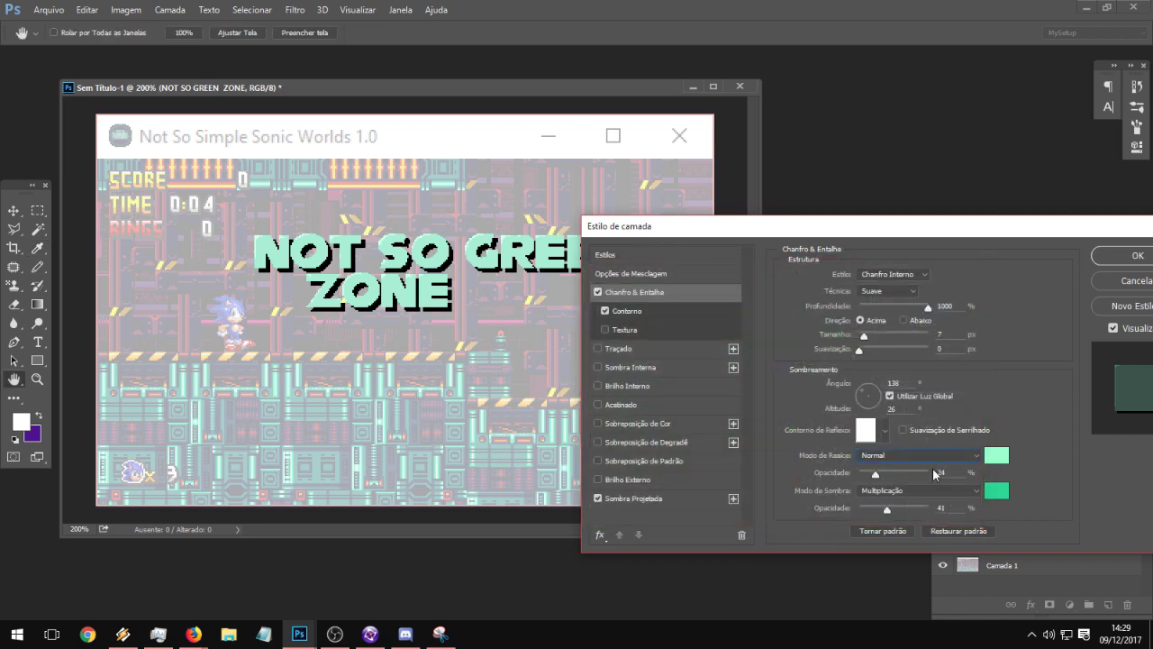
pyautogui.moveTo(878, 478); pyautogui.dragTo(1040, 467)
# - Replace the bevel's mint highlight color with white
pyautogui.click(988, 453)
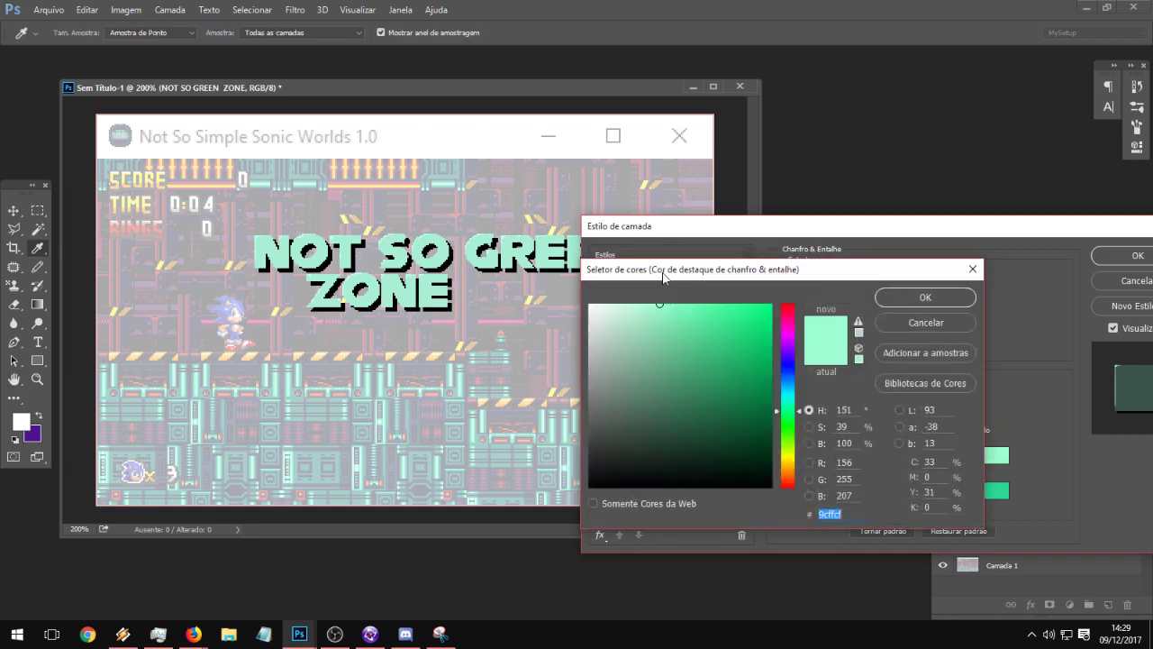
pyautogui.click(609, 307)
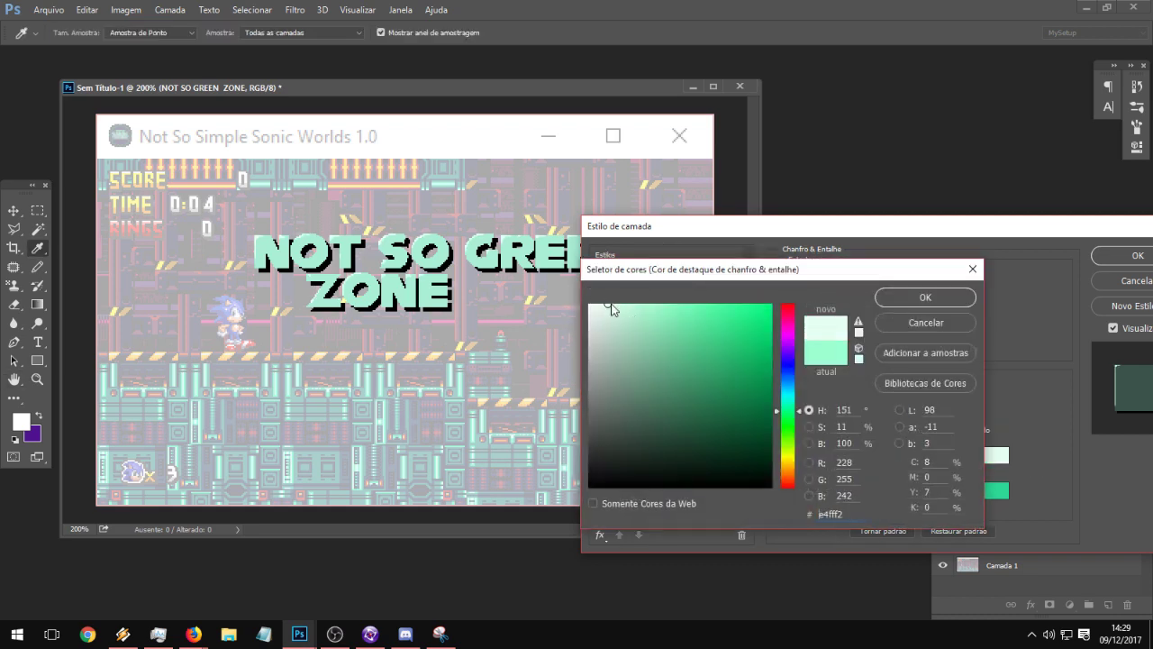
pyautogui.moveTo(619, 309); pyautogui.dragTo(588, 303)
pyautogui.click(887, 298)
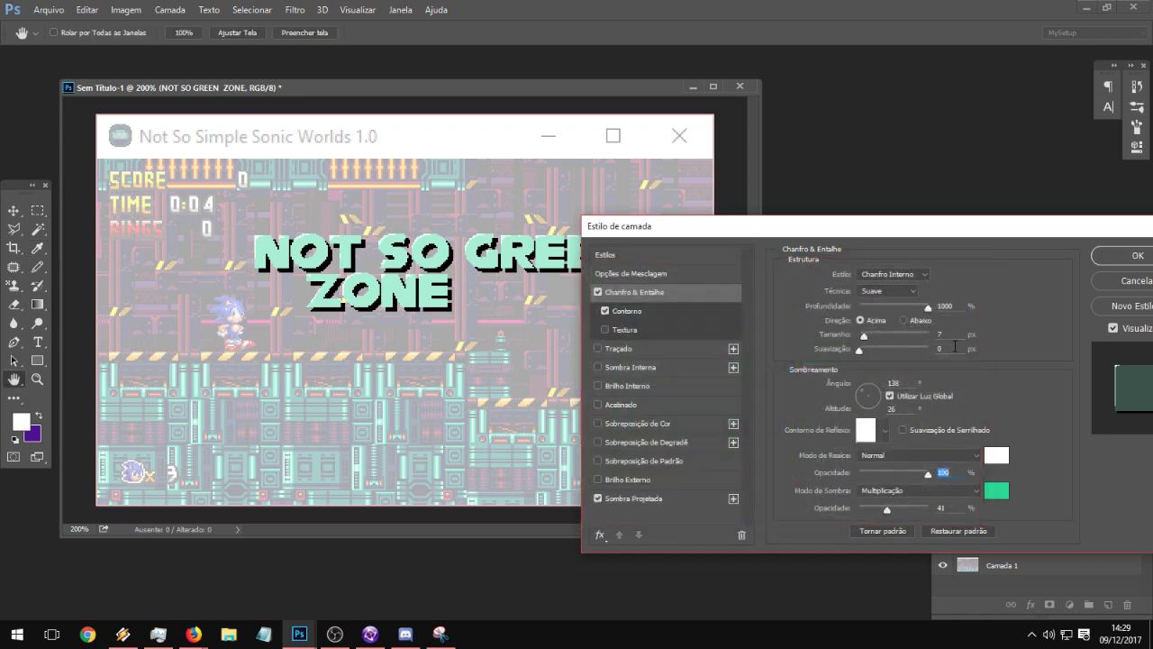
# - Set the bevel's shadow mode to Normal and adjust its shadow color to a bright mint green
pyautogui.click(885, 490)
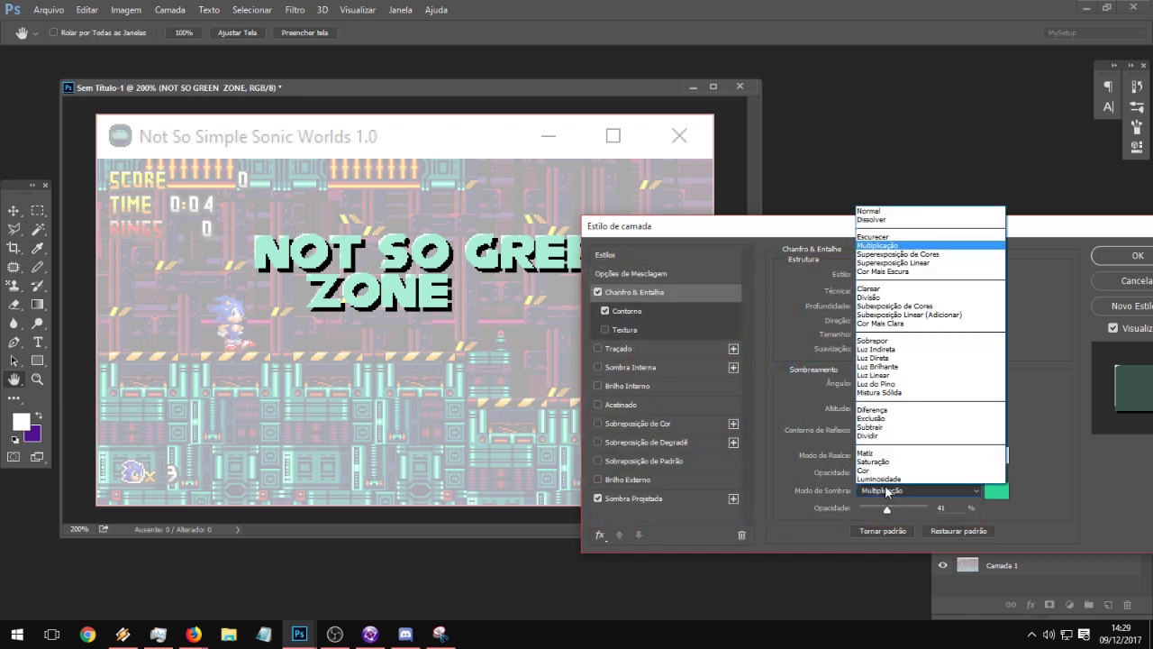
pyautogui.click(873, 219)
pyautogui.click(996, 491)
pyautogui.moveTo(737, 371); pyautogui.dragTo(775, 302)
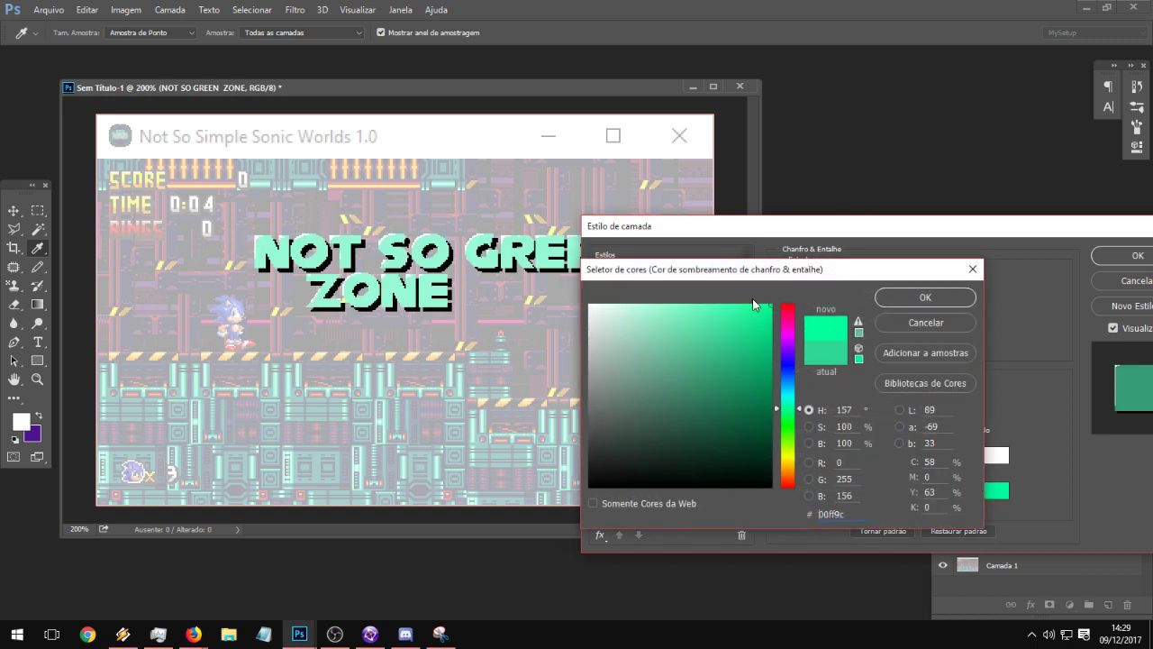
pyautogui.click(924, 298)
pyautogui.click(1002, 487)
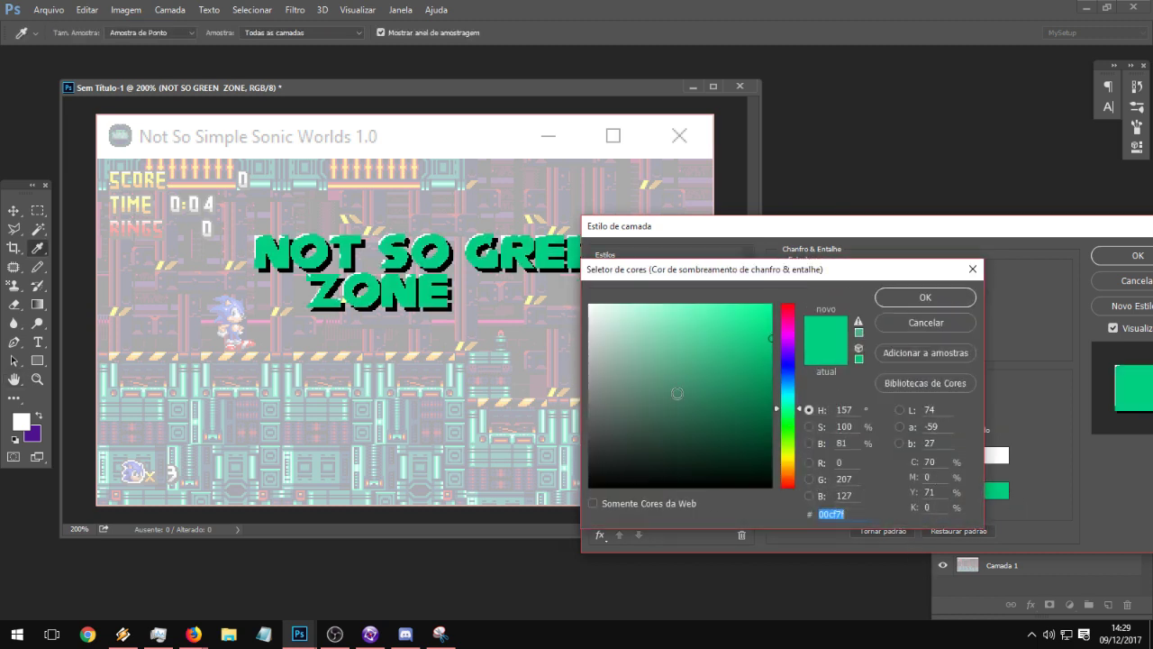
pyautogui.moveTo(680, 395); pyautogui.dragTo(726, 315)
pyautogui.click(925, 297)
# - Change the title's drop shadow color from black to dark navy blue and apply the layer style
pyautogui.click(632, 498)
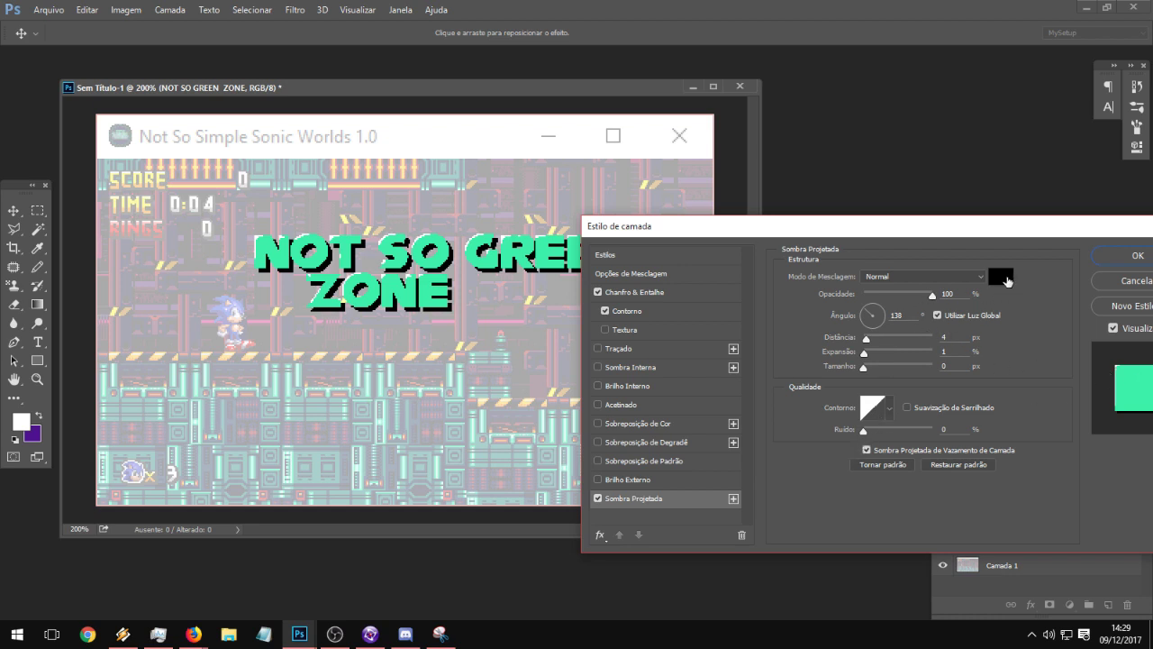
pyautogui.click(1000, 276)
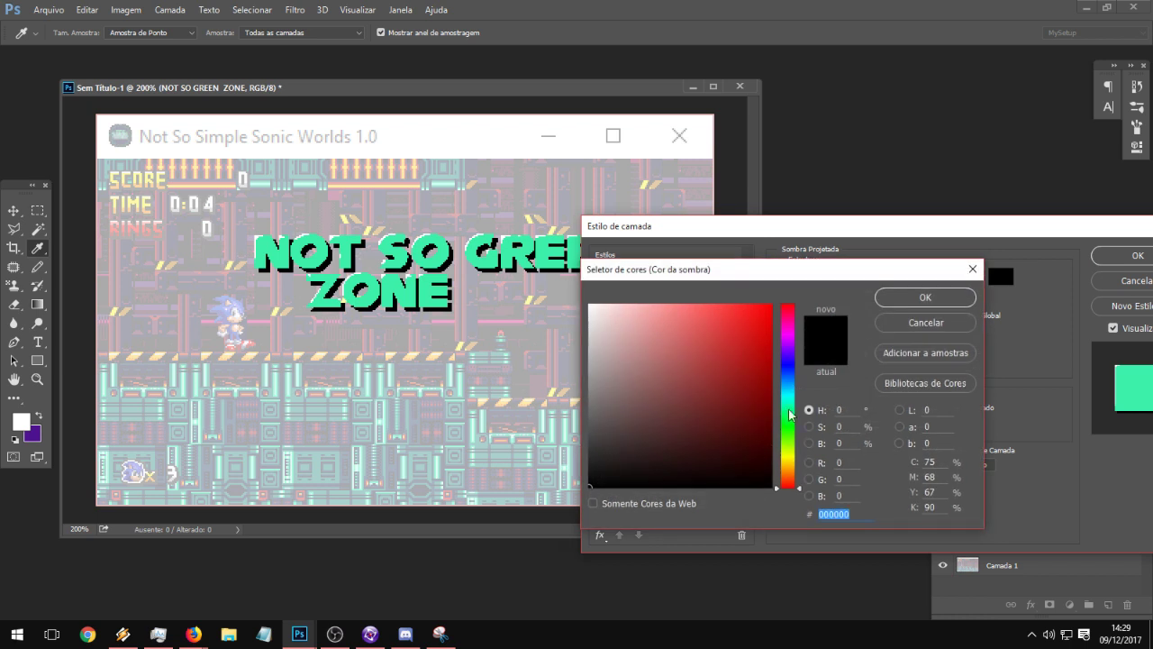
pyautogui.click(782, 361)
pyautogui.moveTo(765, 425)
pyautogui.mouseDown()
pyautogui.moveTo(728, 430)
pyautogui.moveTo(747, 405)
pyautogui.moveTo(756, 433)
pyautogui.moveTo(757, 421)
pyautogui.mouseUp()
pyautogui.click(783, 383)
pyautogui.click(942, 297)
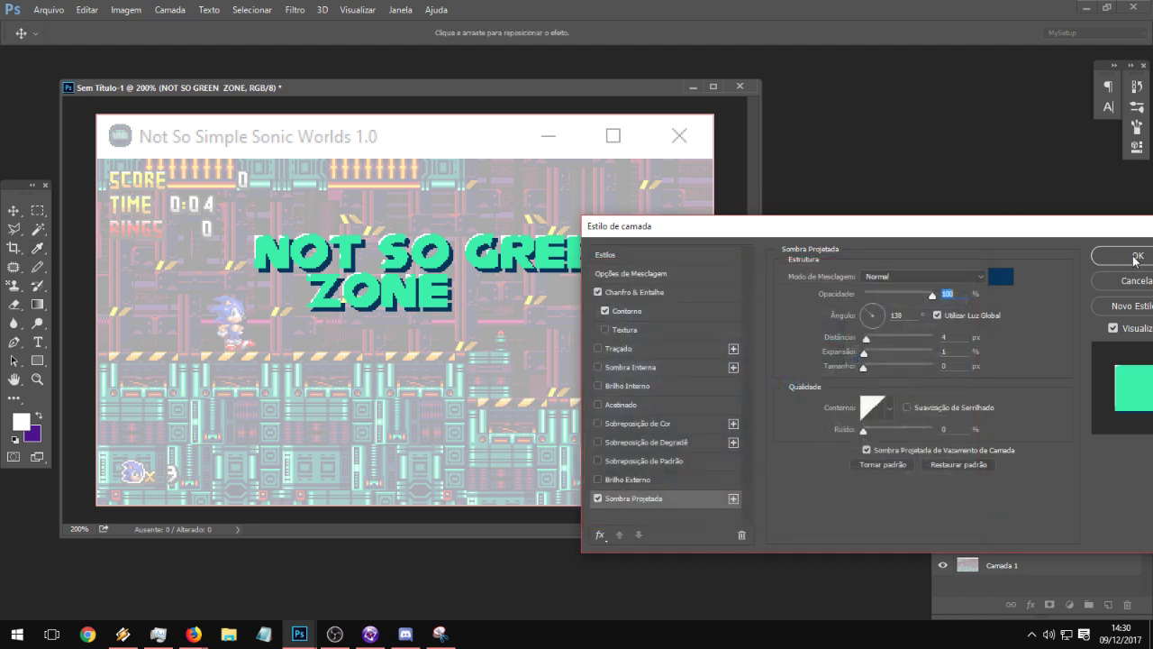
pyautogui.click(1137, 256)
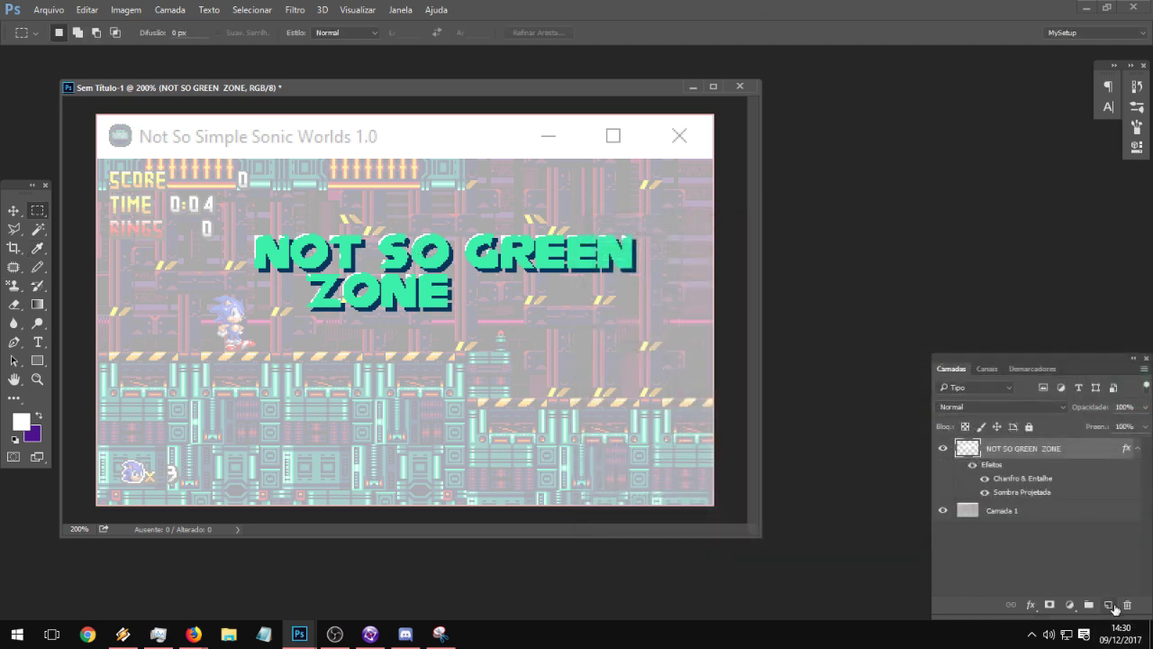
# - Duplicate the NOT SO GREEN ZONE title layer
pyautogui.rightClick(1040, 447)
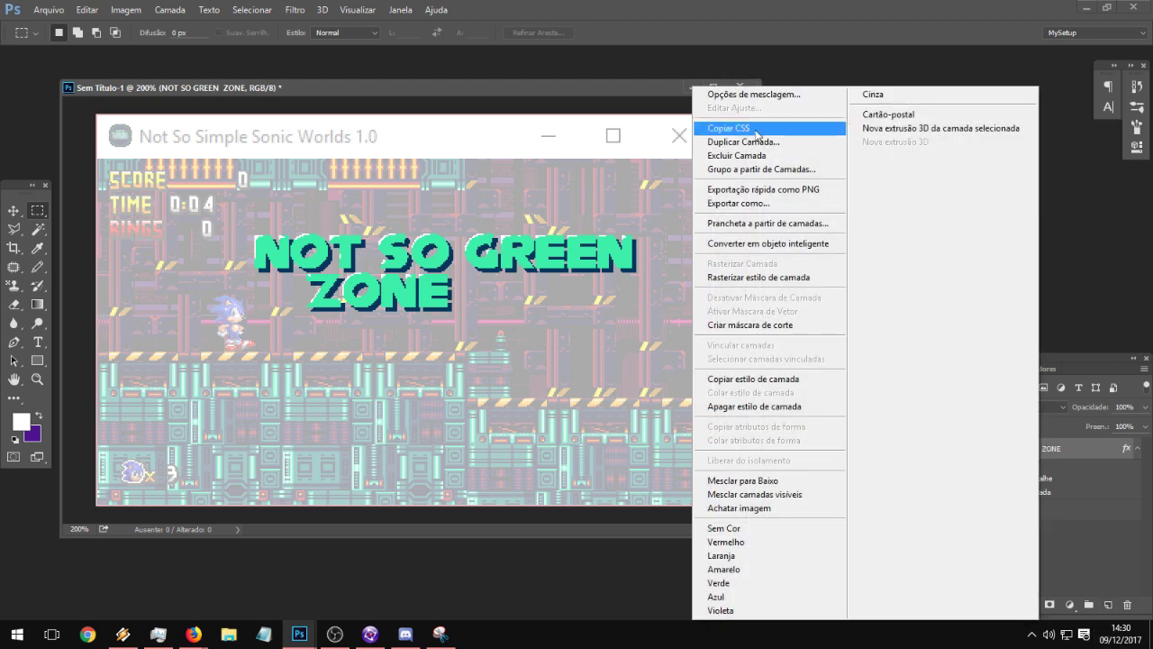
pyautogui.click(761, 141)
pyautogui.press('Return')
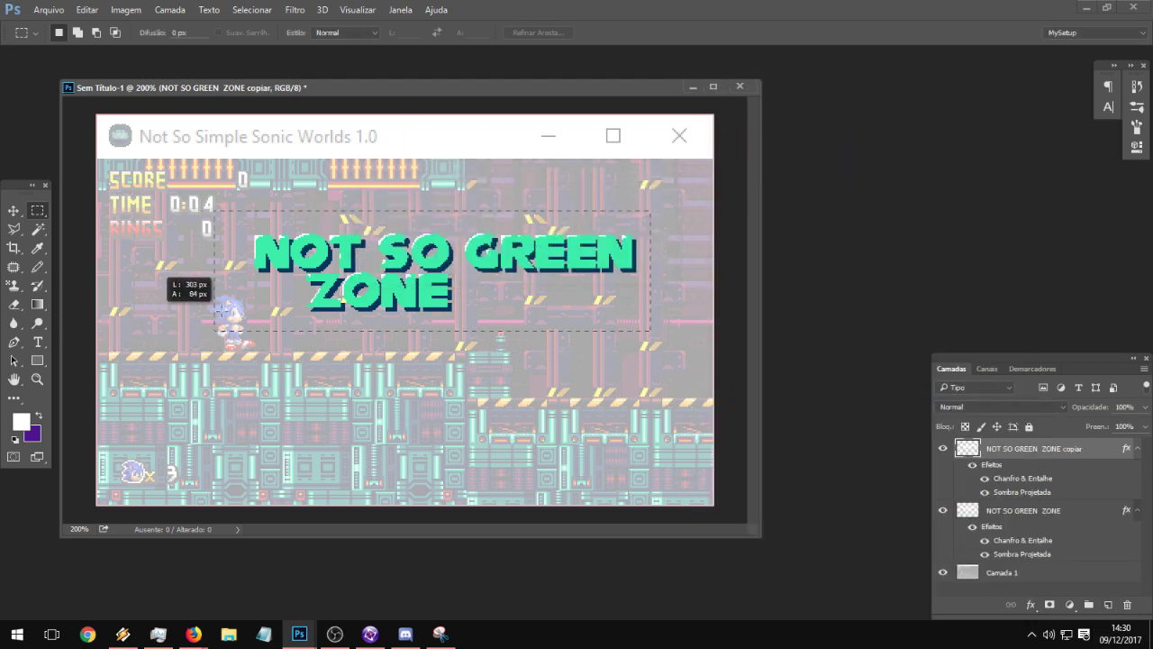
# - Draw a circular selection around the end of GREEN on the duplicate layer, fill it with the Pencil, and deselect
pyautogui.rightClick(37, 211)
pyautogui.click(90, 221)
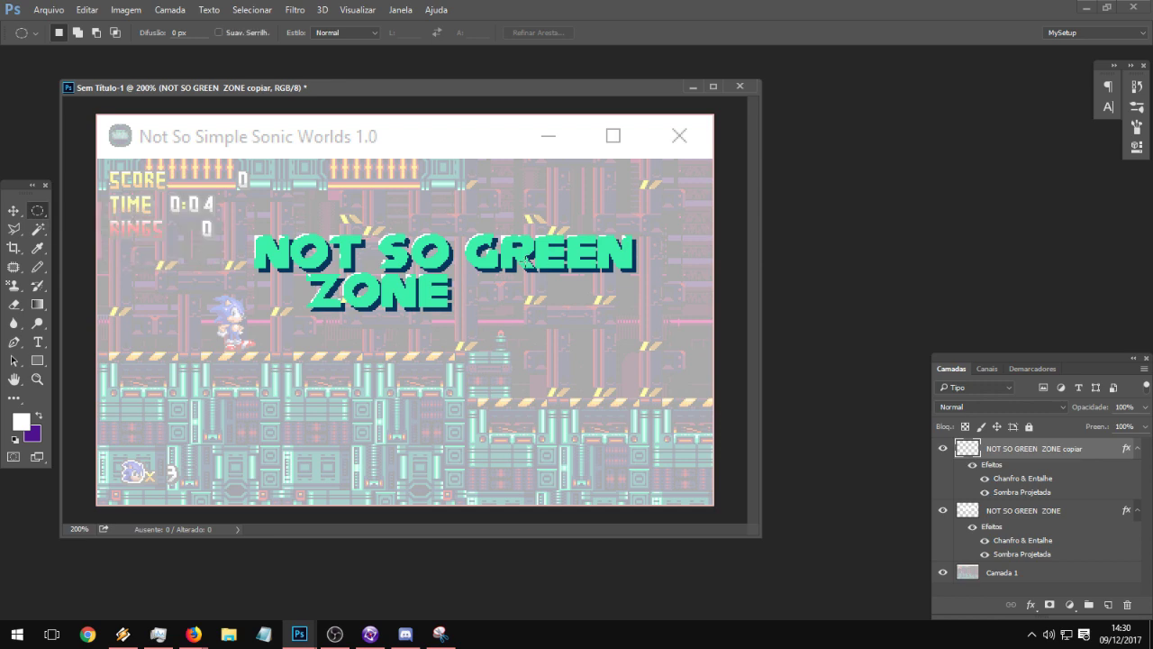
pyautogui.keyDown('alt'); pyautogui.keyDown('shift'); pyautogui.moveTo(569, 265); pyautogui.dragTo(636, 333); pyautogui.keyUp('shift'); pyautogui.keyUp('alt')
pyautogui.click(44, 273)
pyautogui.click(594, 268)
pyautogui.click(43, 214)
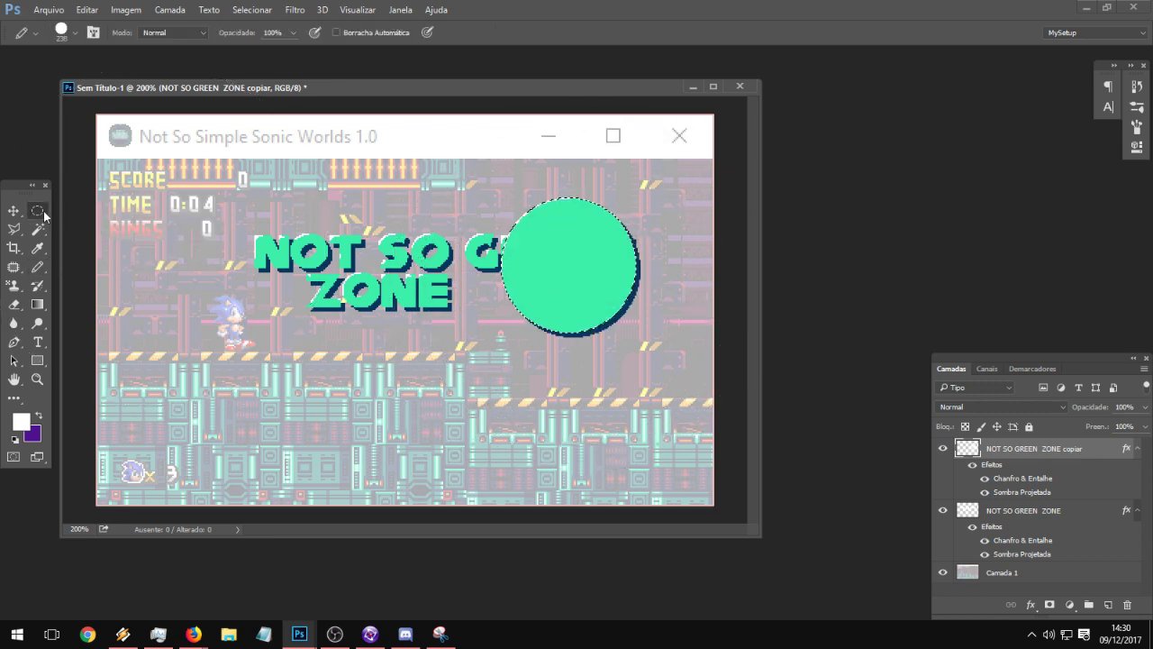
pyautogui.click(650, 235)
# - Move the circle's layer beneath the title layer and collapse both layers' effects lists
pyautogui.moveTo(1018, 461); pyautogui.dragTo(1028, 563)
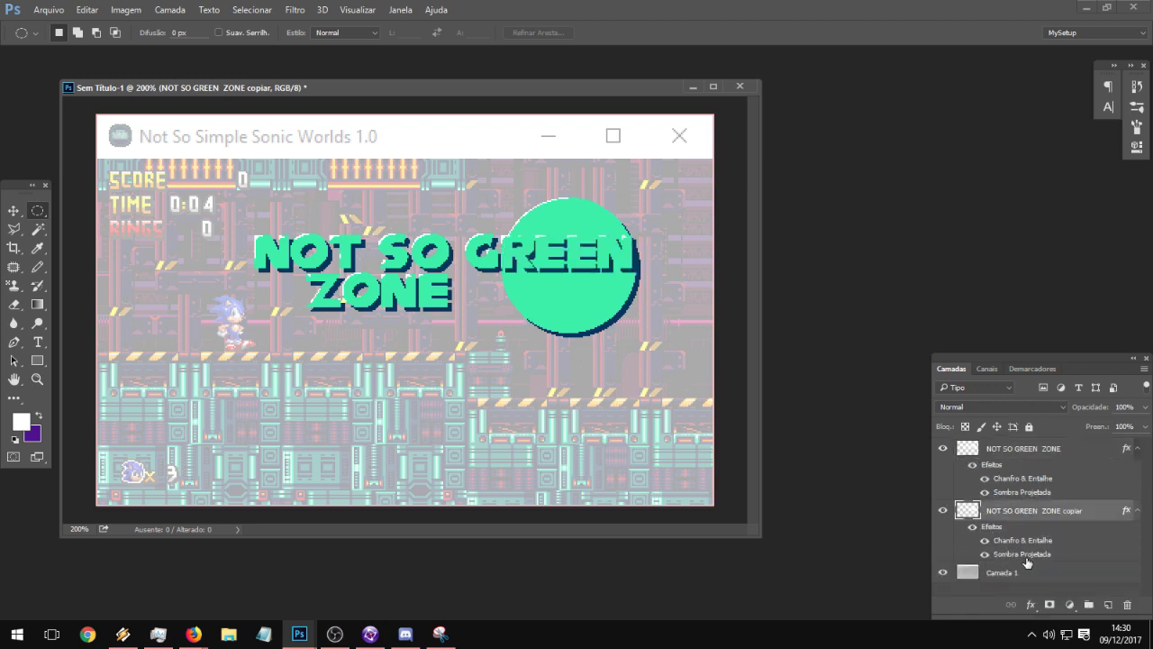
pyautogui.click(1135, 447)
pyautogui.click(1139, 470)
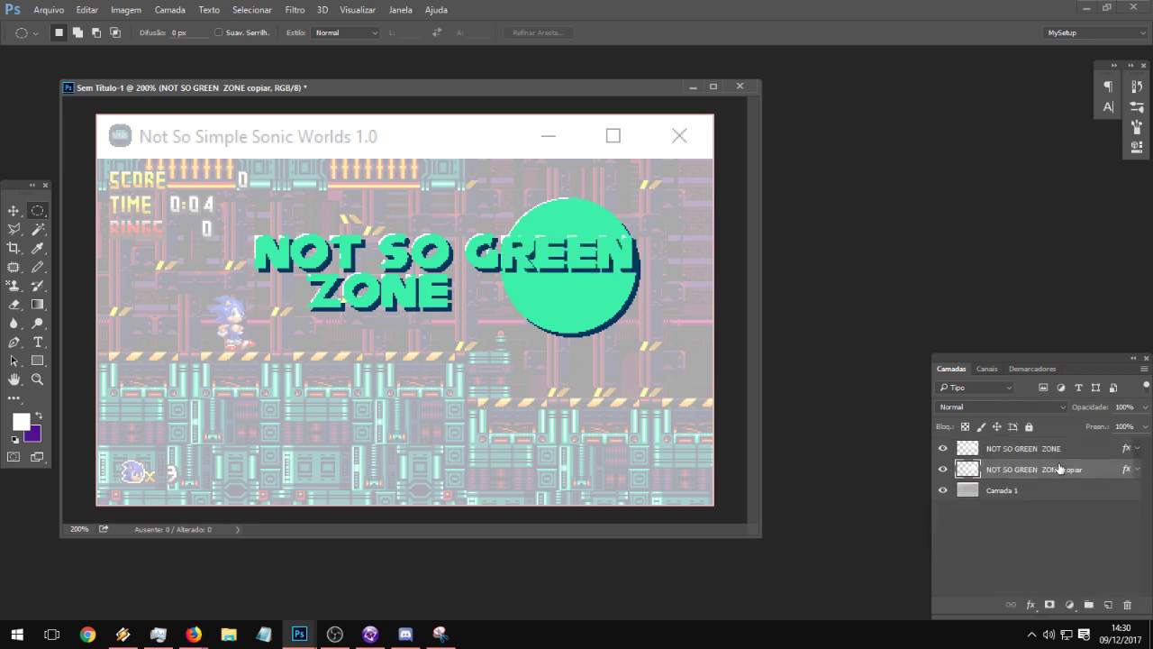
# - Darken the circle with Hue/Saturation using a lightness of -37
pyautogui.click(125, 9)
pyautogui.moveTo(158, 44)
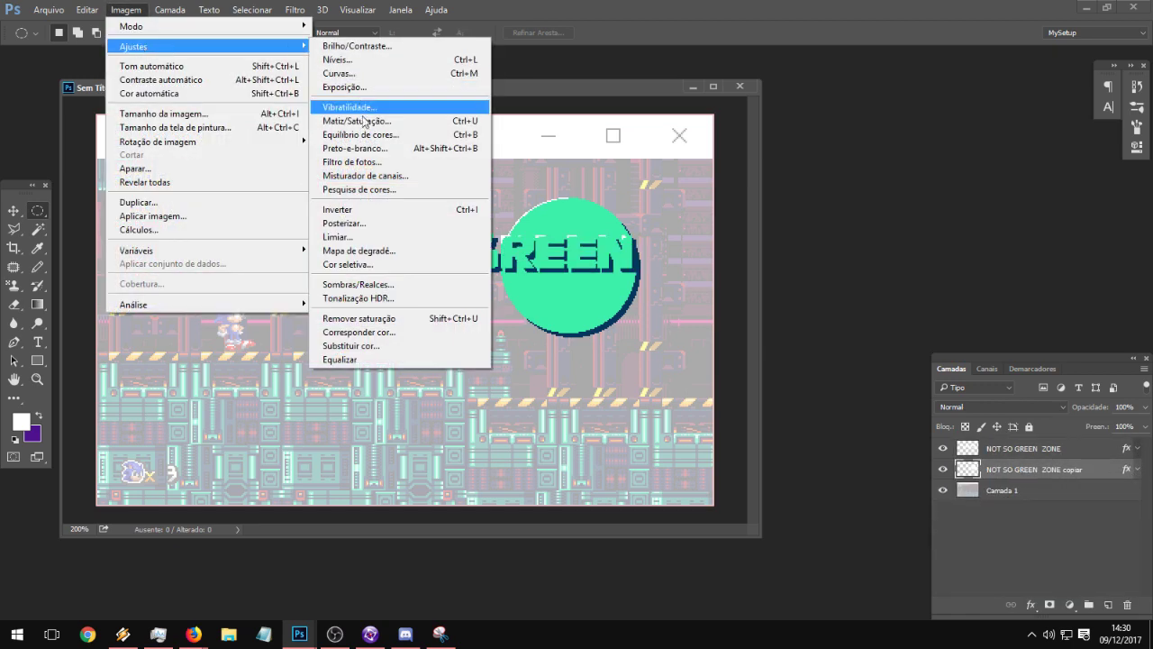
pyautogui.click(423, 119)
pyautogui.moveTo(899, 397); pyautogui.dragTo(873, 396)
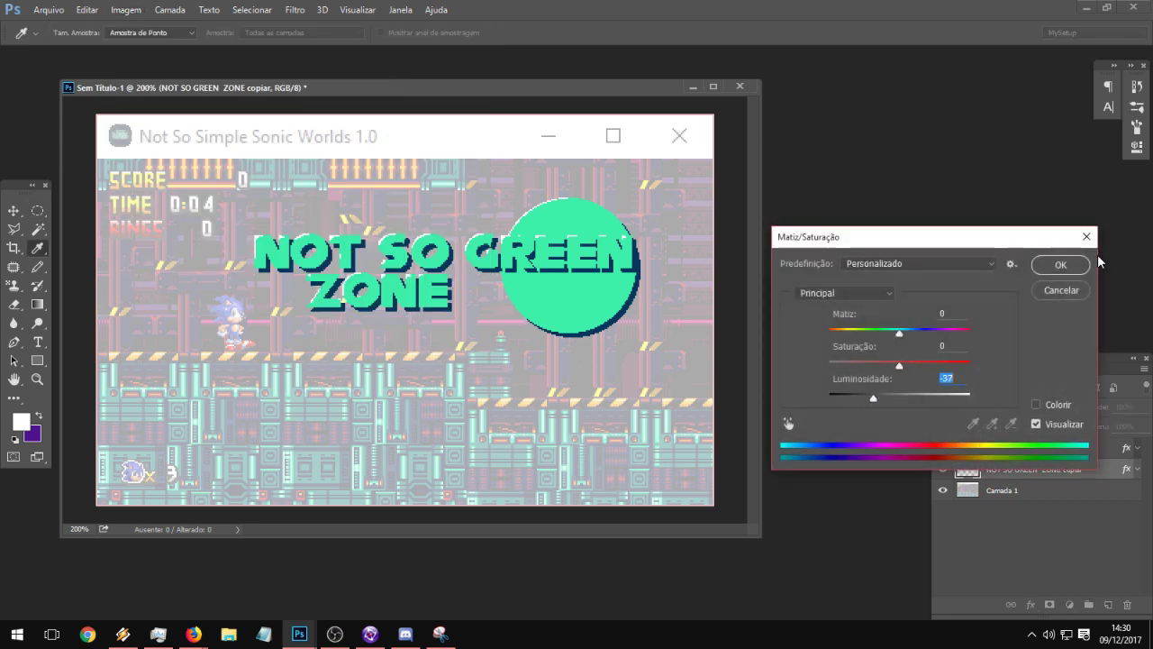
pyautogui.click(1068, 265)
# - Set the circle's bevel shadow opacity to 0% and apply the layer style
pyautogui.doubleClick(1098, 465)
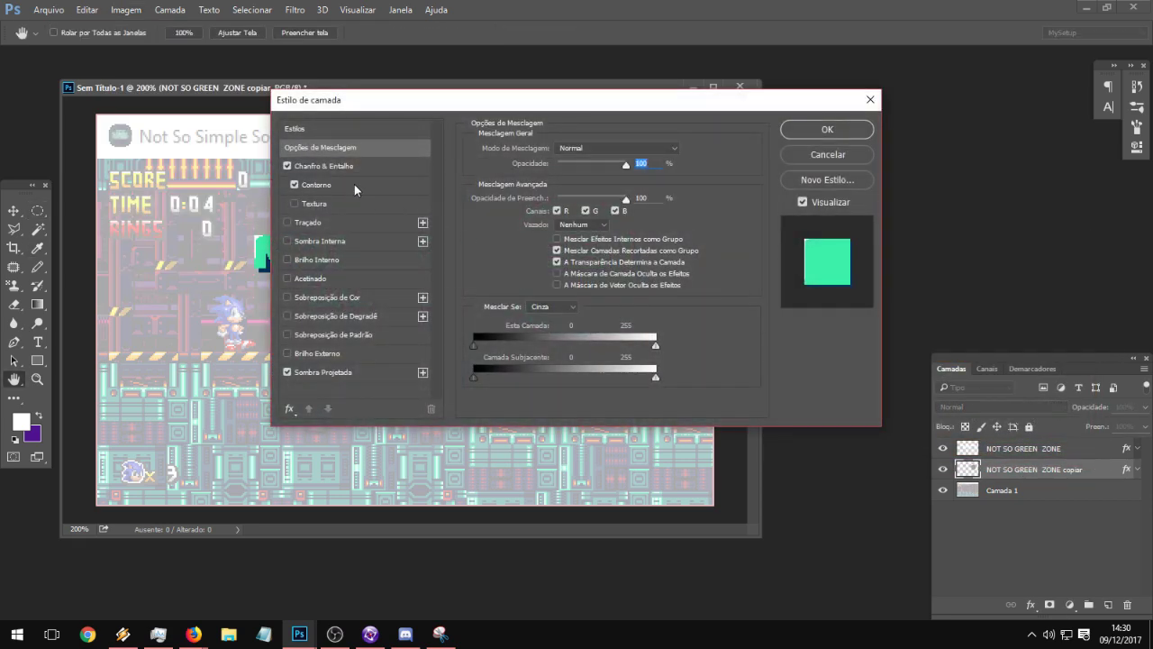
pyautogui.click(340, 169)
pyautogui.moveTo(597, 381); pyautogui.dragTo(577, 381)
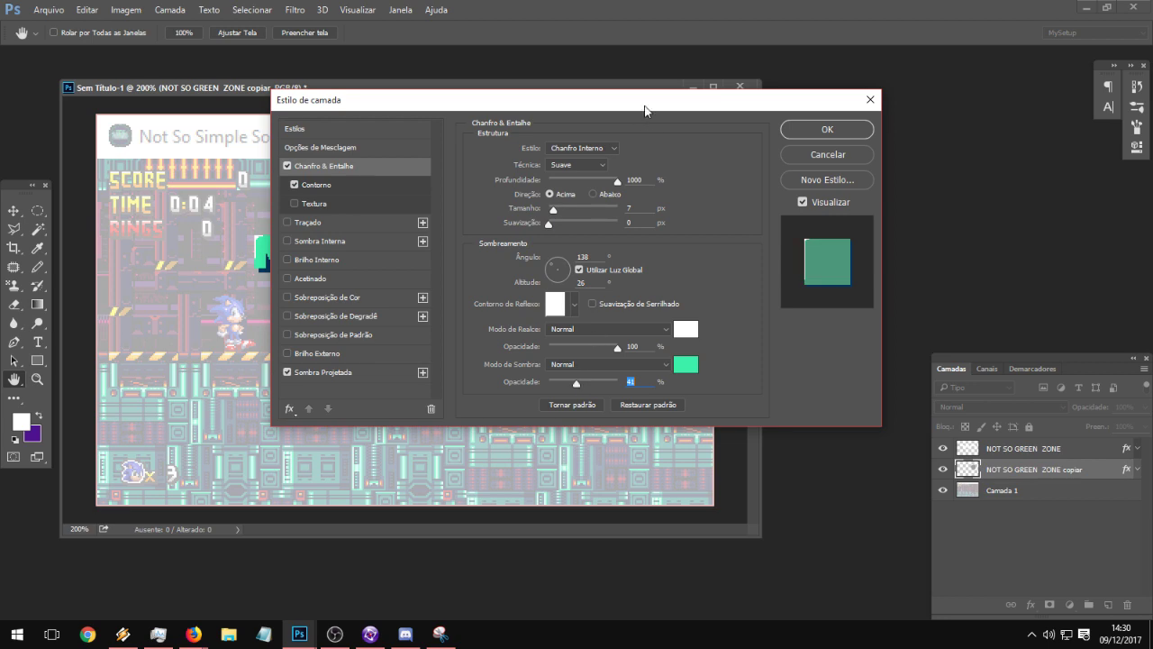
pyautogui.moveTo(578, 99); pyautogui.dragTo(604, 321)
pyautogui.moveTo(582, 606); pyautogui.dragTo(557, 608)
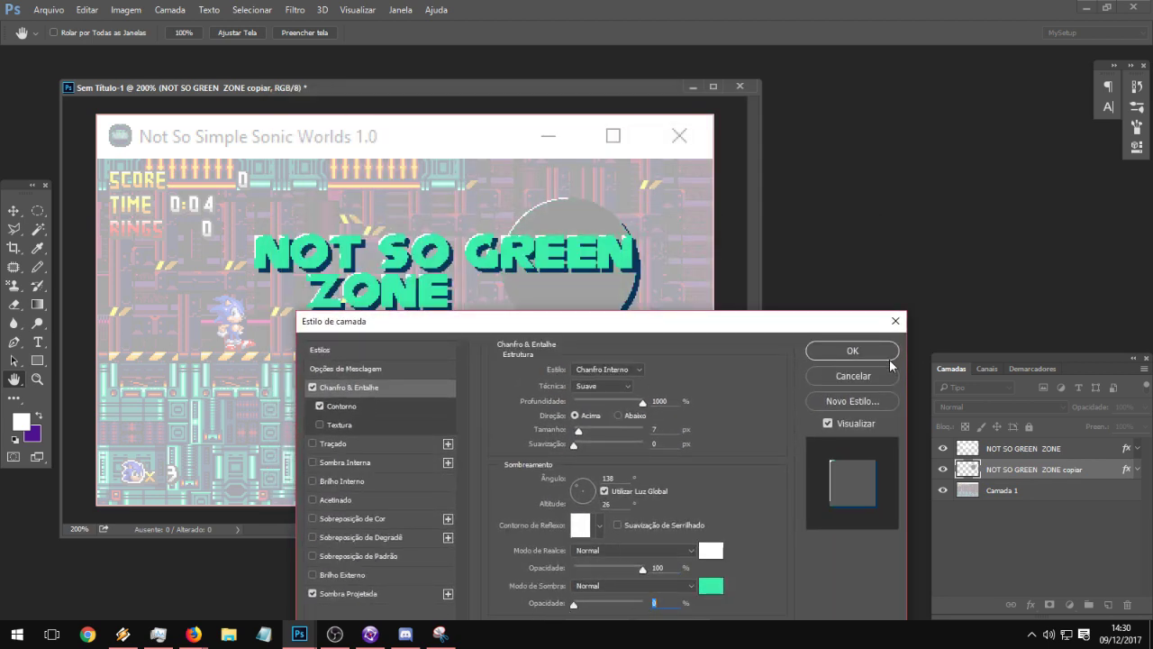
pyautogui.click(852, 351)
# - Colorize the circle with Hue/Saturation, adjusting hue, saturation and lightness to a muted dark blue
pyautogui.press('m')
pyautogui.click(127, 11)
pyautogui.moveTo(180, 45)
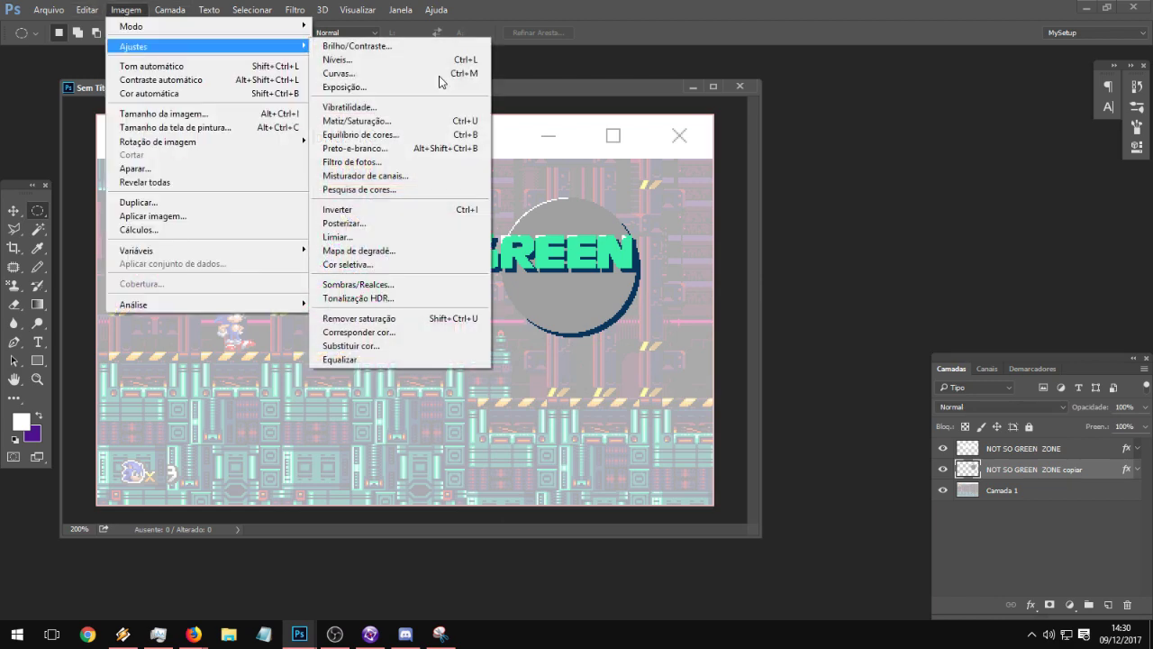
pyautogui.click(442, 120)
pyautogui.moveTo(901, 398); pyautogui.dragTo(884, 365)
pyautogui.click(1065, 404)
pyautogui.moveTo(831, 332); pyautogui.dragTo(852, 361)
pyautogui.moveTo(899, 397); pyautogui.dragTo(935, 362)
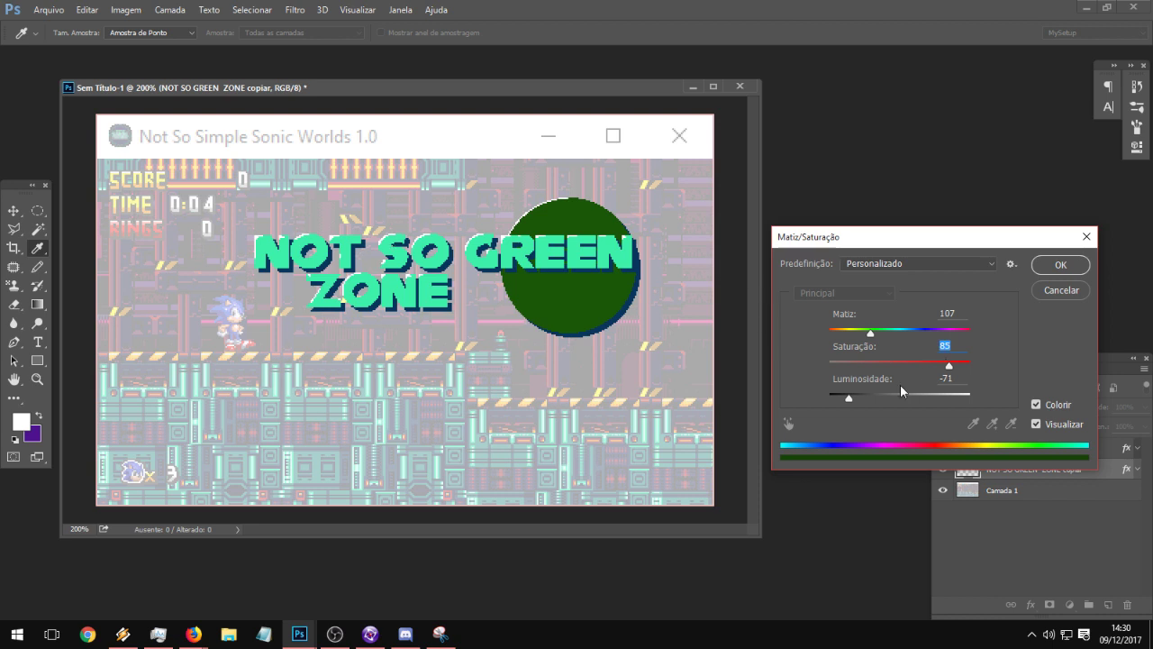
pyautogui.moveTo(849, 397); pyautogui.dragTo(871, 396)
pyautogui.moveTo(949, 365); pyautogui.dragTo(913, 338)
pyautogui.click(1061, 264)
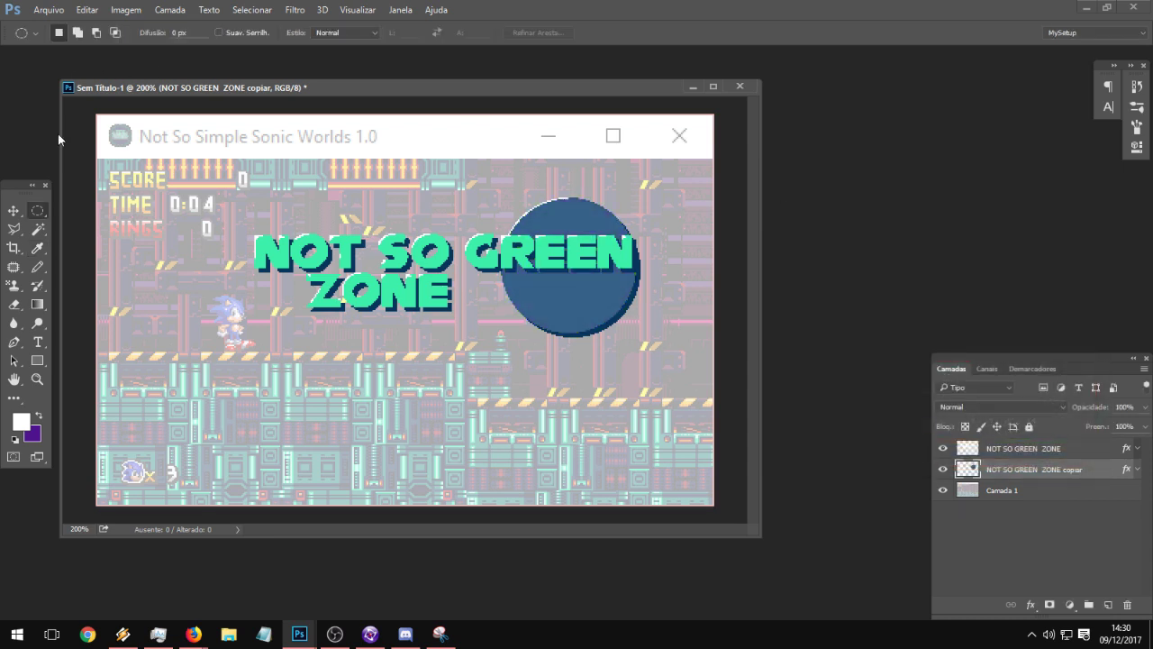
# - Move the blue circle behind the start of the title's two lines and select the title layer
pyautogui.click(14, 210)
pyautogui.moveTo(541, 273); pyautogui.dragTo(310, 282)
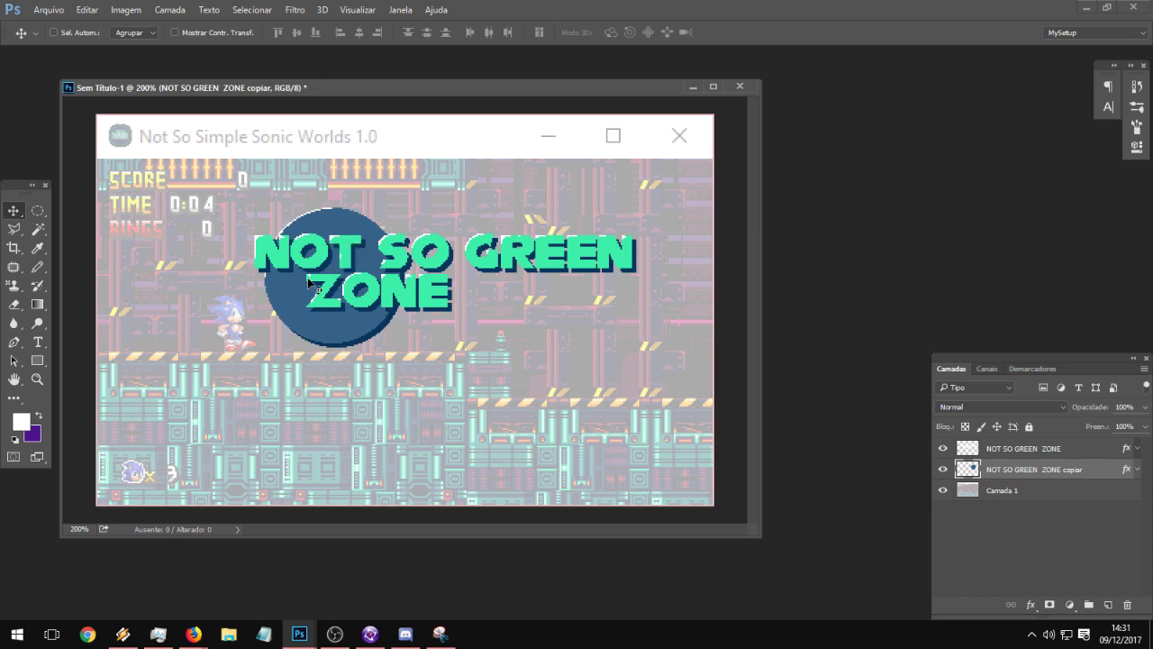
pyautogui.click(1024, 449)
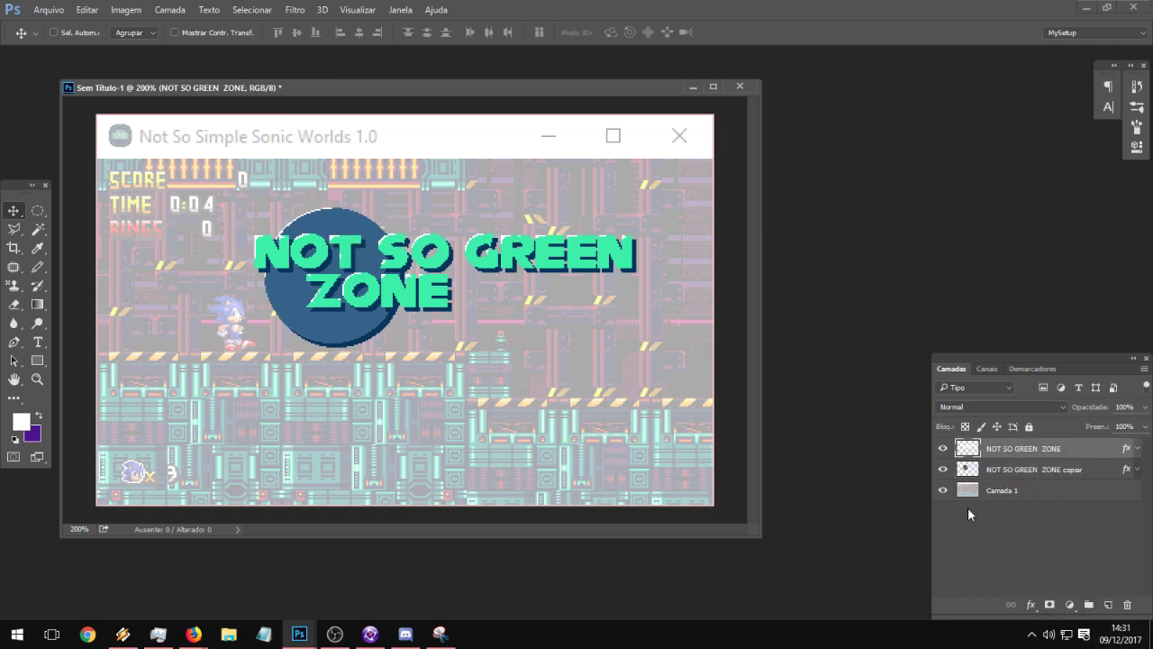
# - Hide the game screenshot layer and stamp the visible title and circle into a new merged layer
pyautogui.click(944, 490)
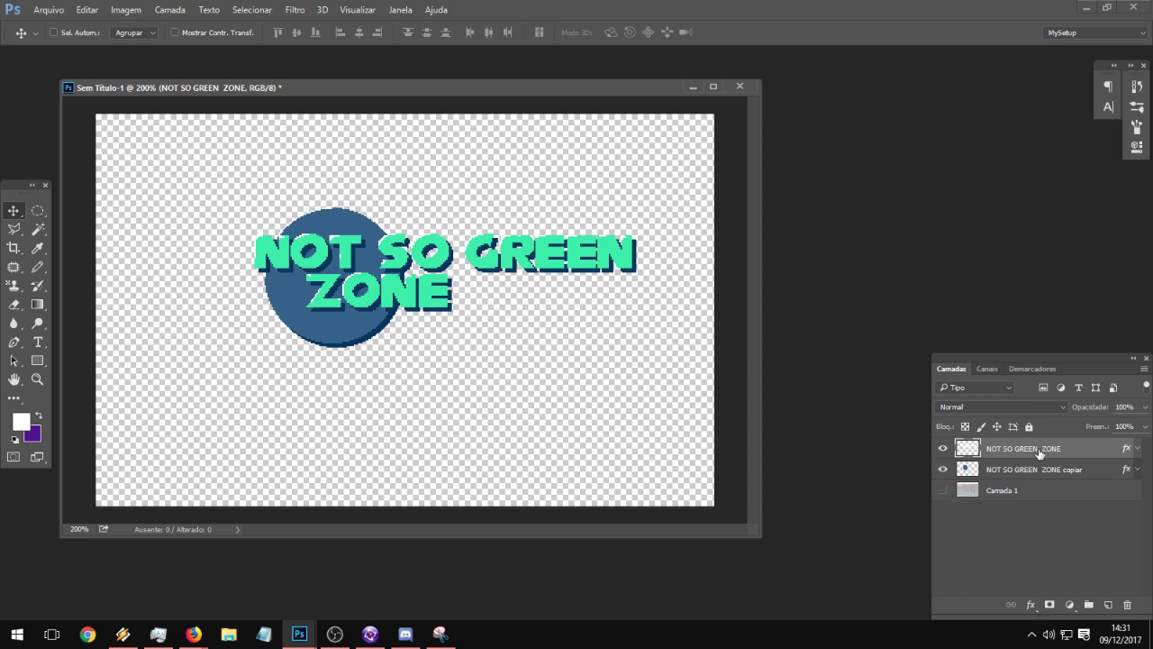
pyautogui.hotkey('ctrl', 'shift', 'alt', 'e')
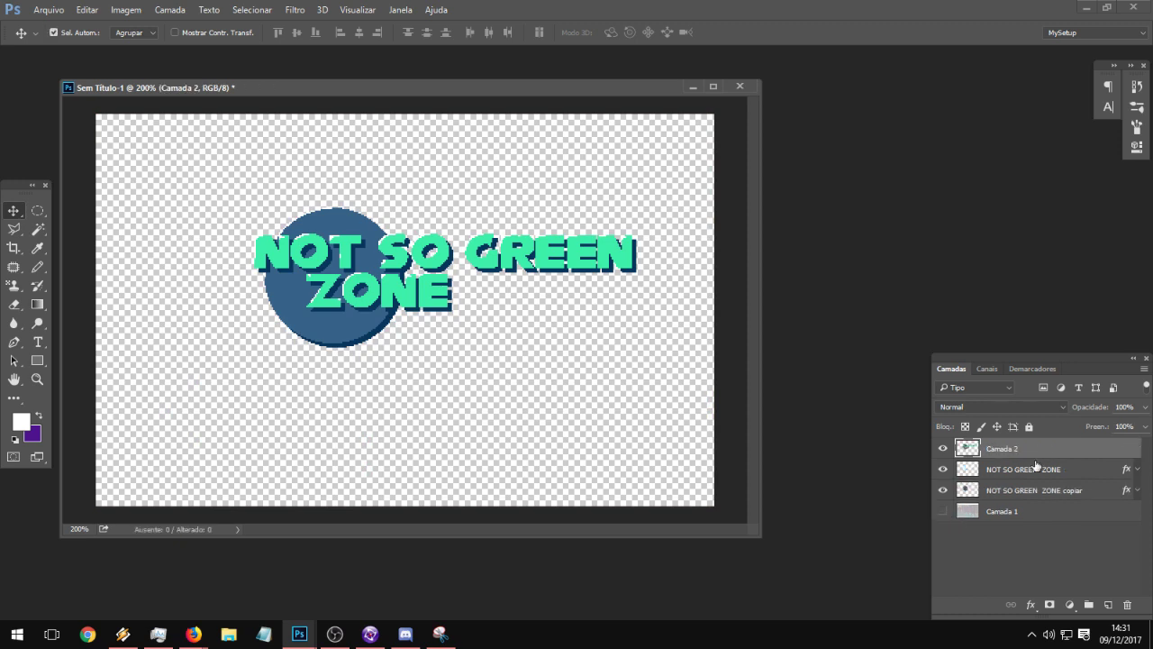
# - Save the title artwork with its transparent background as a PNG copy
pyautogui.click(49, 10)
pyautogui.click(54, 169)
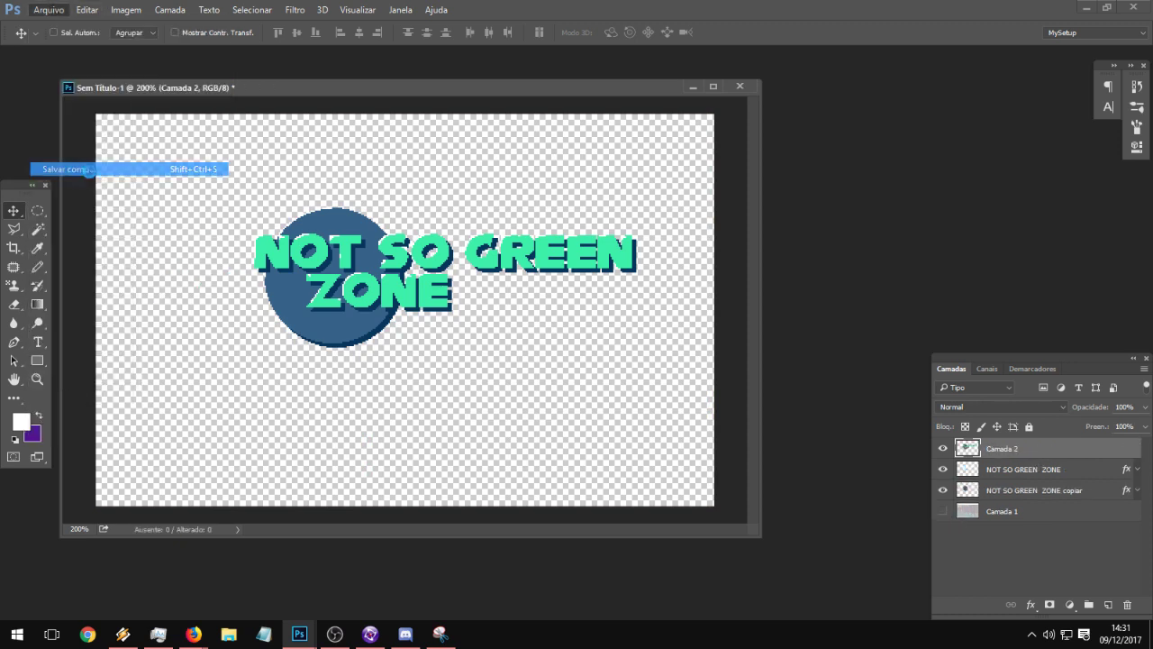
pyautogui.click(288, 467)
pyautogui.click(271, 438)
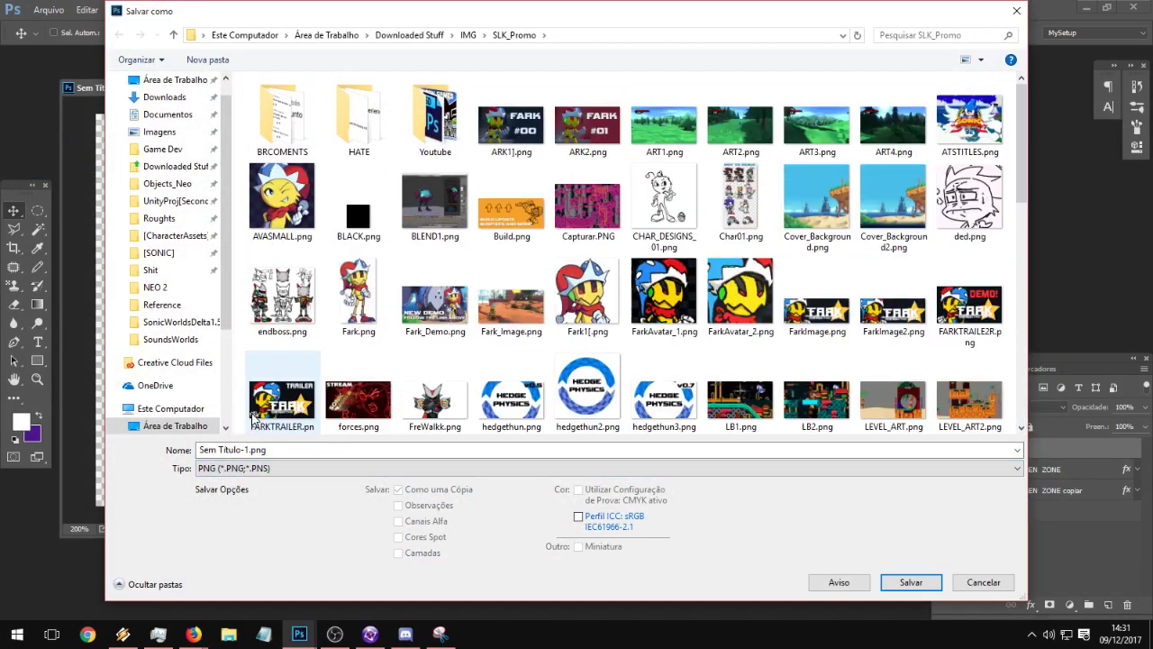
pyautogui.click(469, 34)
pyautogui.moveTo(271, 3); pyautogui.dragTo(0, 32)
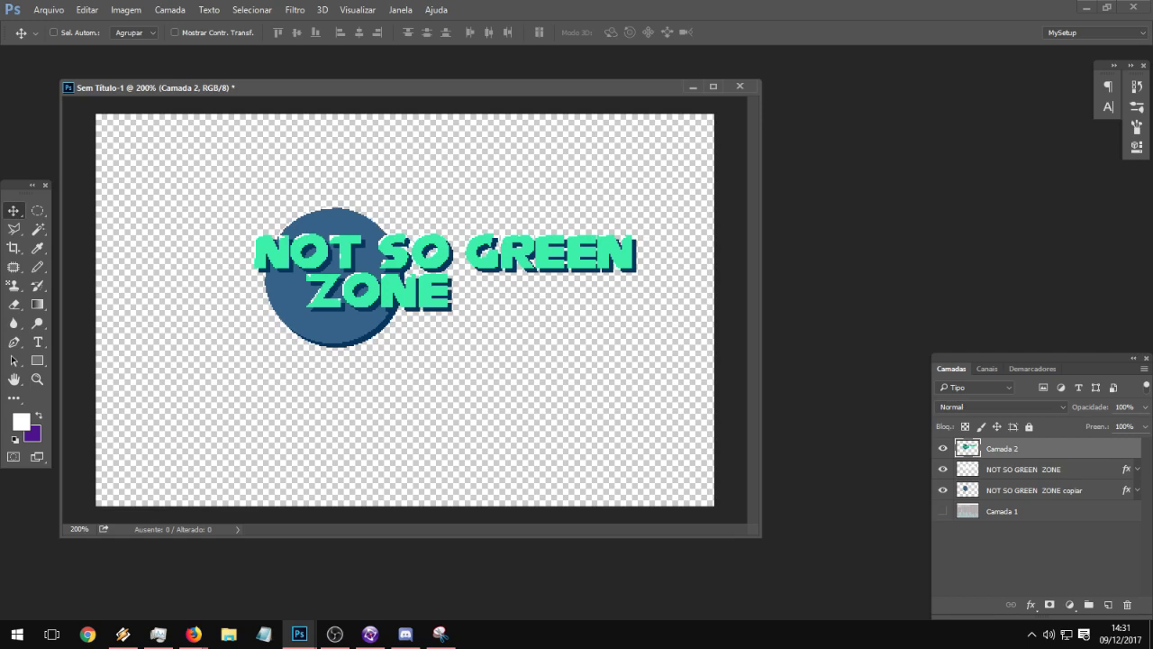
pyautogui.press('Return')
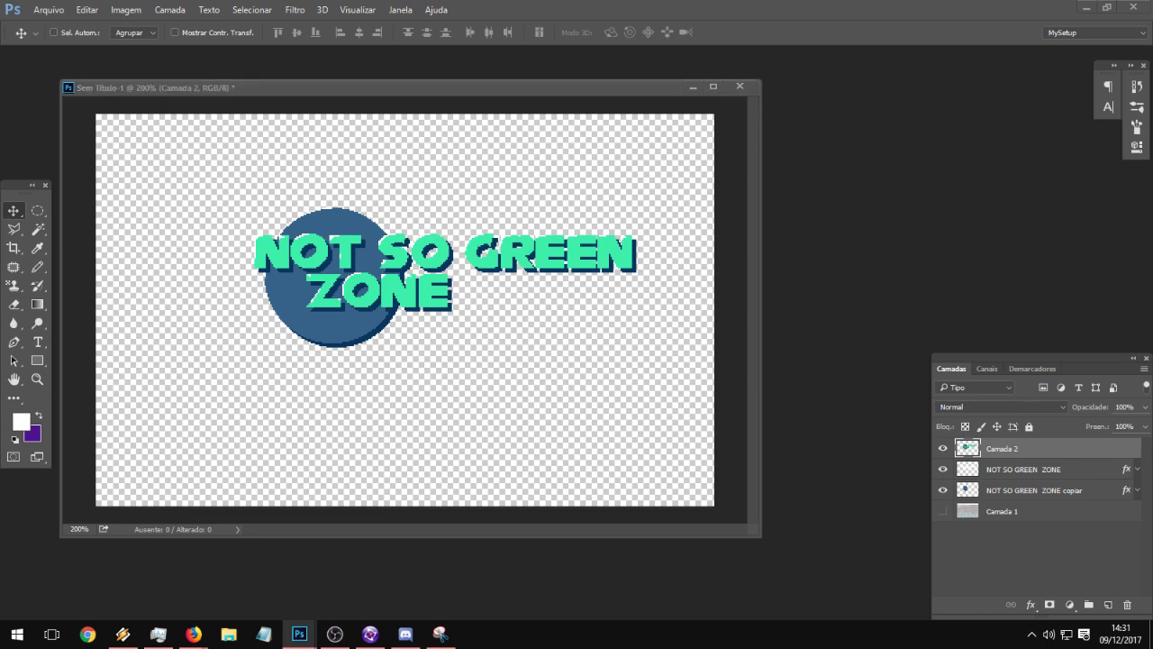
pyautogui.hotkey('alt', 'Tab')
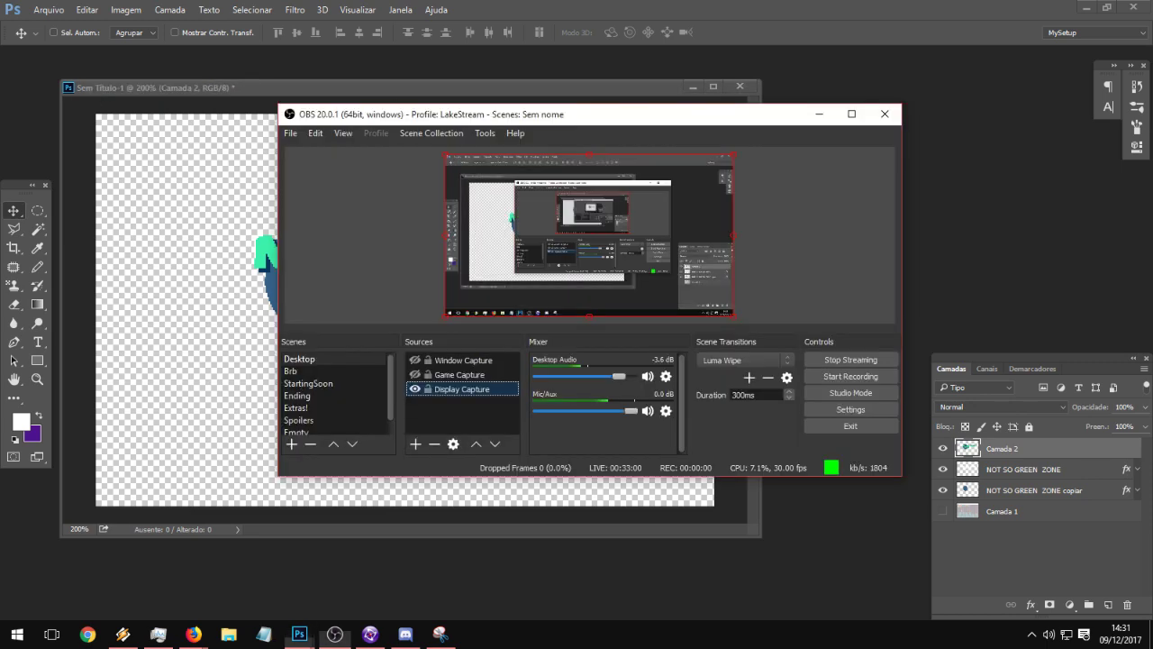
pyautogui.moveTo(564, 118); pyautogui.dragTo(0, 47)
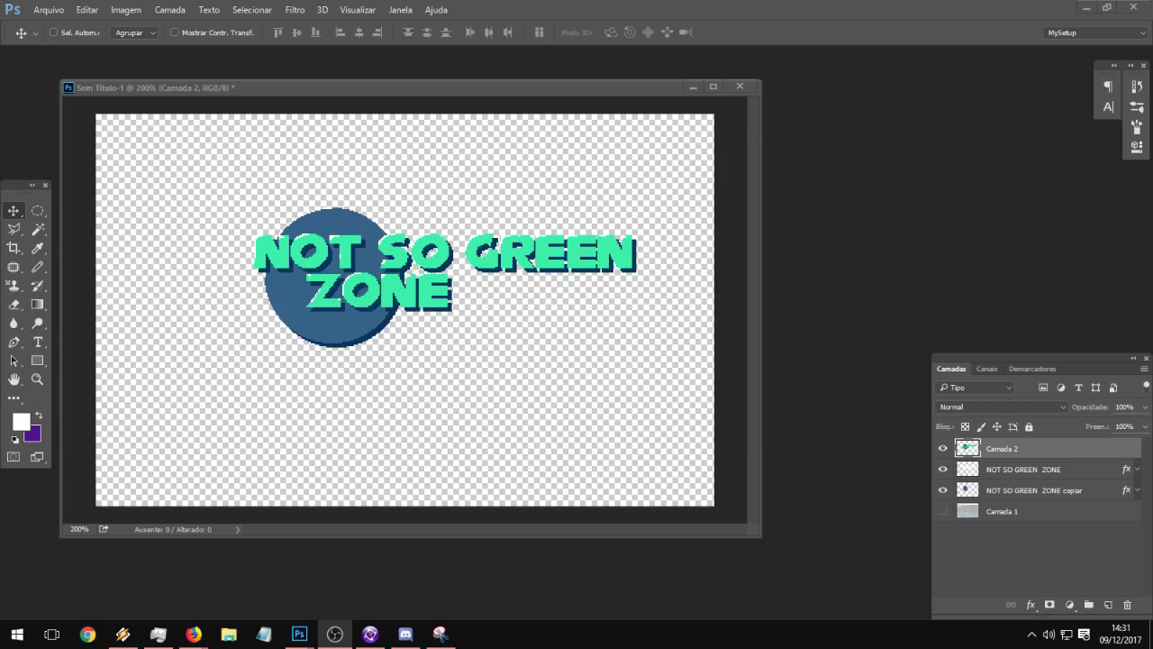
pyautogui.moveTo(325, 87); pyautogui.dragTo(482, 93)
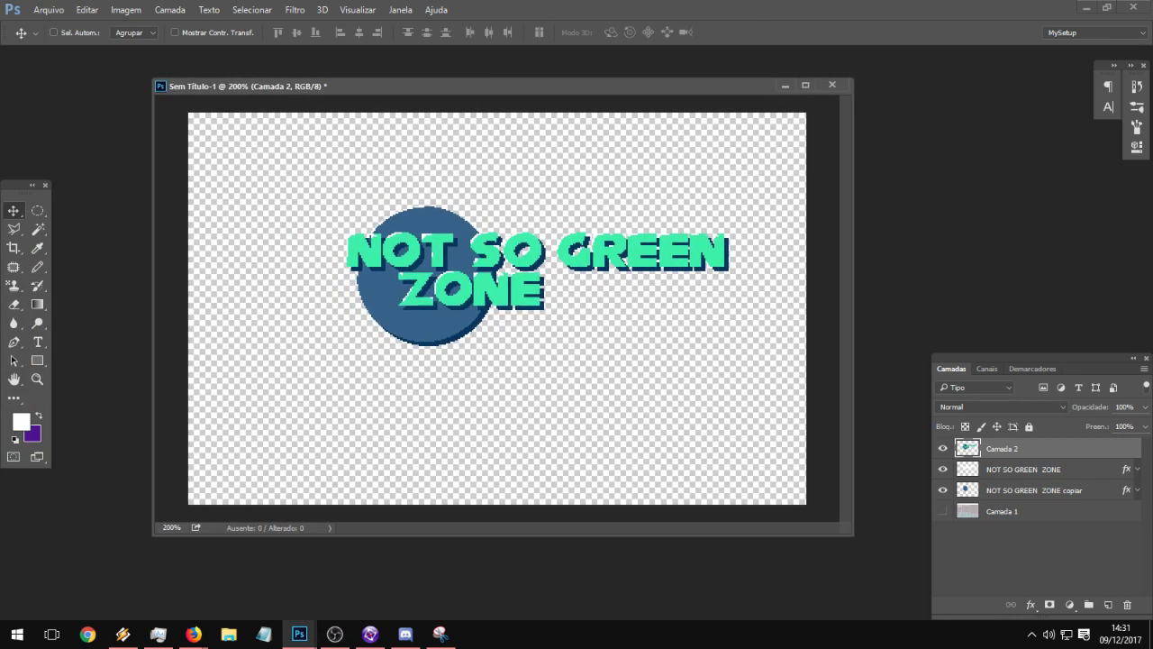
pyautogui.hotkey('alt', 'Tab')
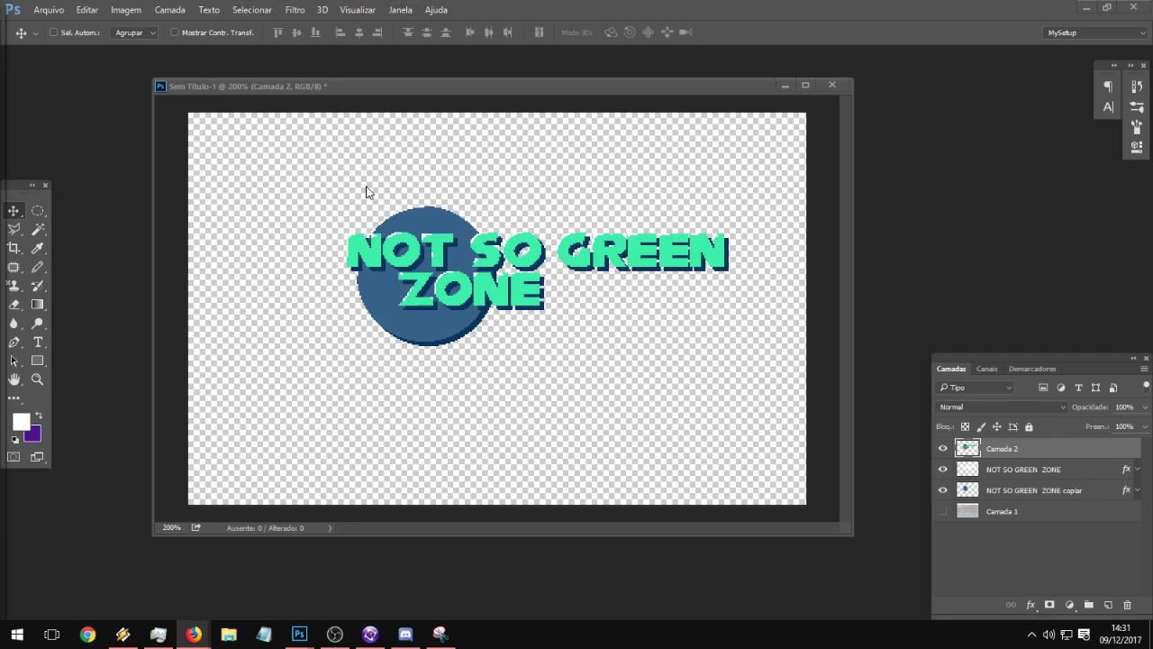
# - Duplicate the circle layer, placing the copy at the top of the stack with all other layers hidden
pyautogui.click(1029, 467)
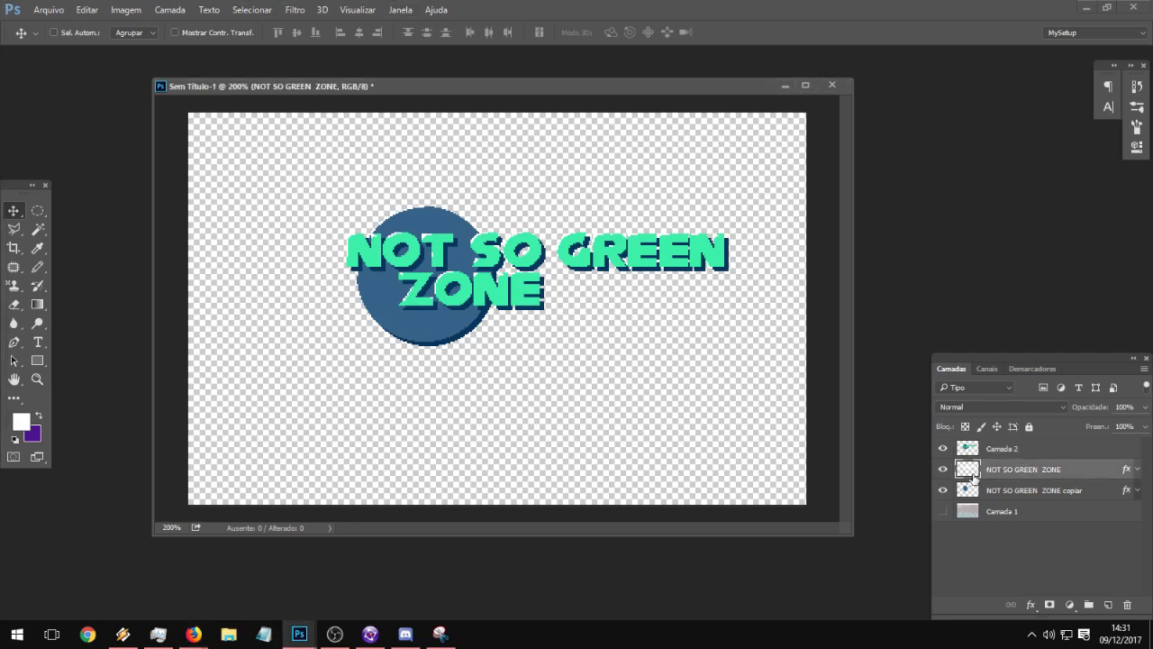
pyautogui.click(1014, 508)
pyautogui.rightClick(1041, 495)
pyautogui.click(799, 145)
pyautogui.press('Return')
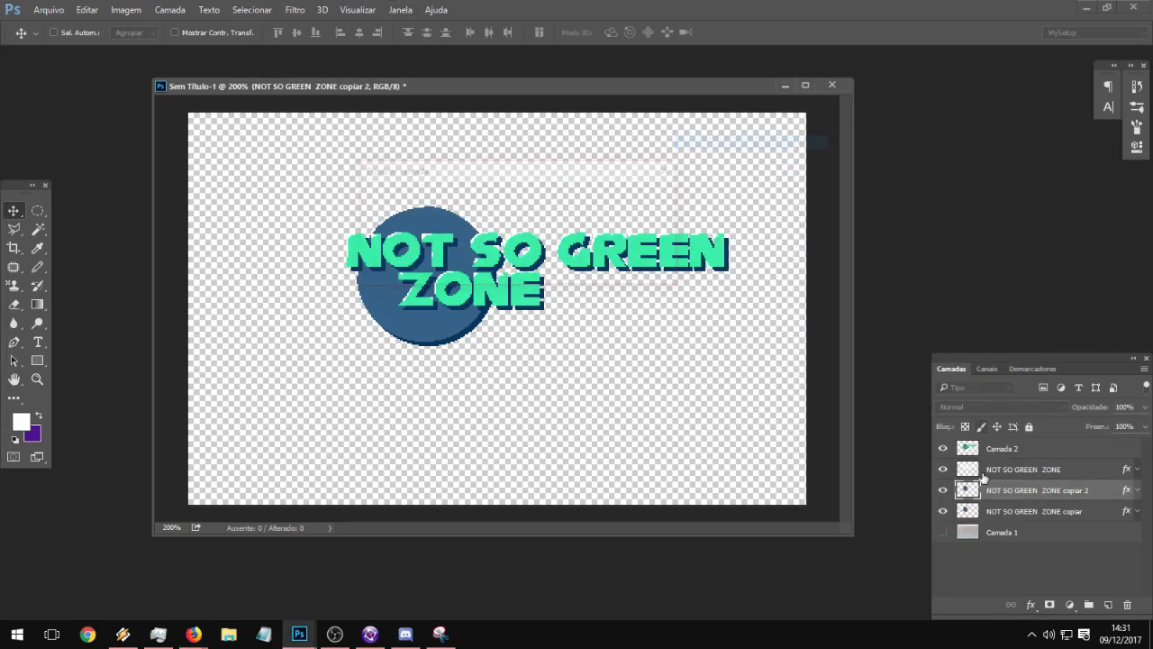
pyautogui.moveTo(991, 490); pyautogui.dragTo(943, 516)
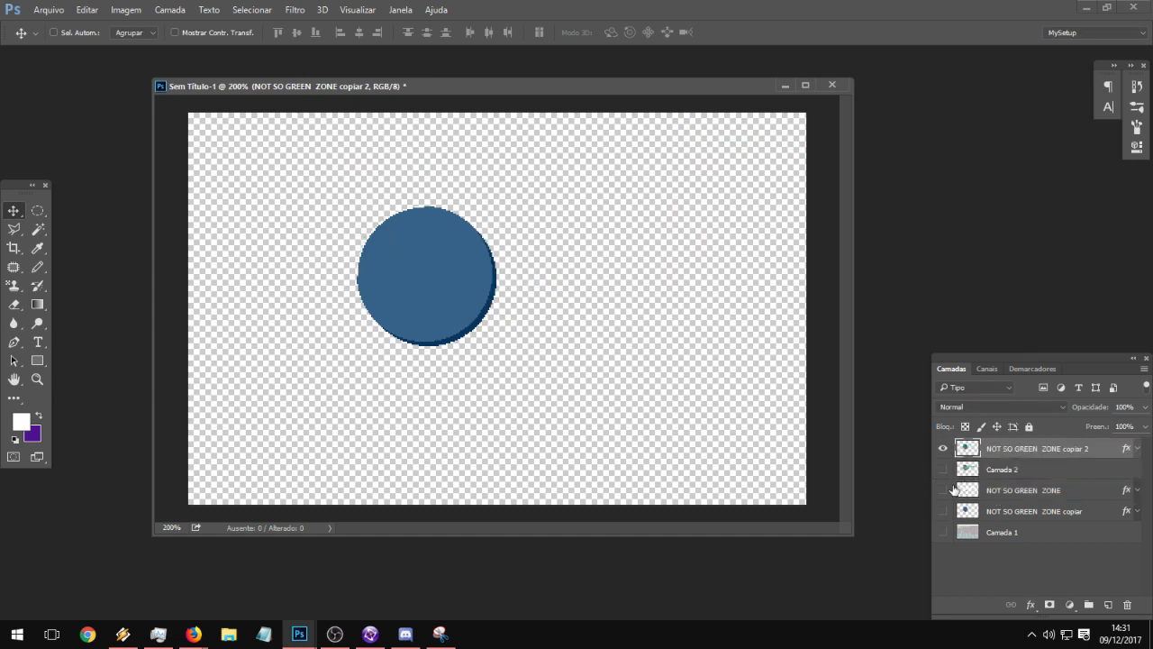
# - Erase the circle from the duplicated layer with a marquee selection, keeping the empty layer and its style
pyautogui.click(37, 211)
pyautogui.moveTo(338, 162); pyautogui.dragTo(519, 352)
pyautogui.press('Delete')
pyautogui.hotkey('ctrl', 'd')
# - Outline the left half of a vertical banner with the Polygonal Lasso, giving it a notched side and a pointed lower end
pyautogui.click(21, 230)
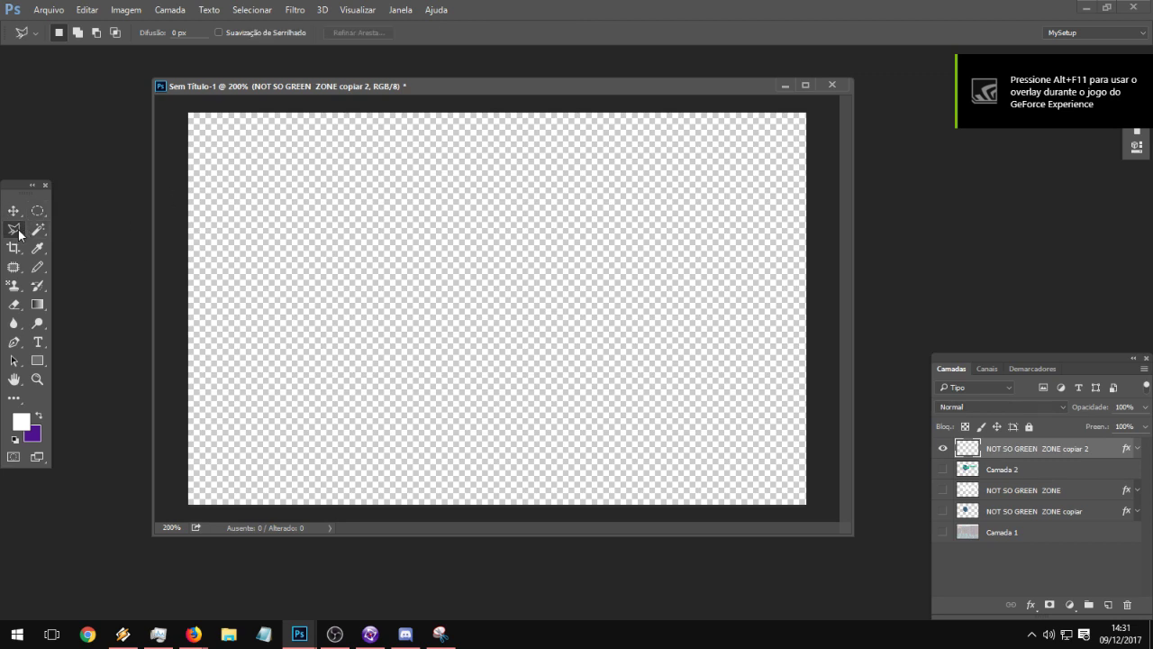
pyautogui.click(262, 105)
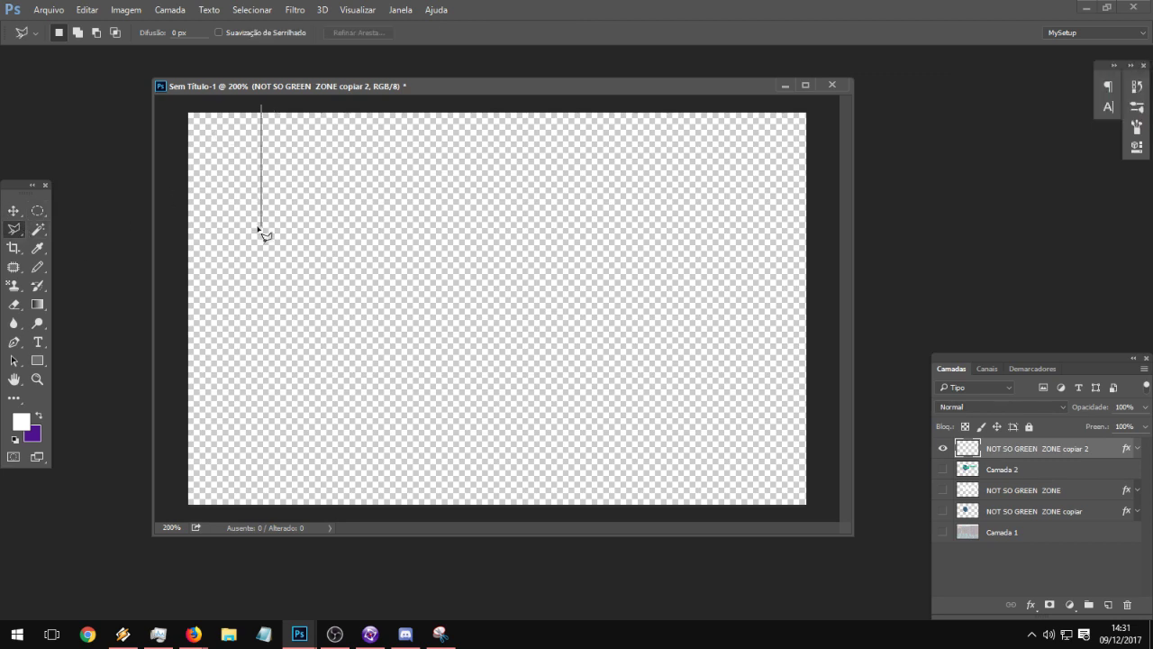
pyautogui.click(262, 209)
pyautogui.click(284, 233)
pyautogui.click(284, 332)
pyautogui.click(261, 354)
pyautogui.click(261, 449)
pyautogui.click(292, 480)
pyautogui.click(313, 460)
pyautogui.click(351, 460)
pyautogui.click(333, 460)
pyautogui.doubleClick(287, 110)
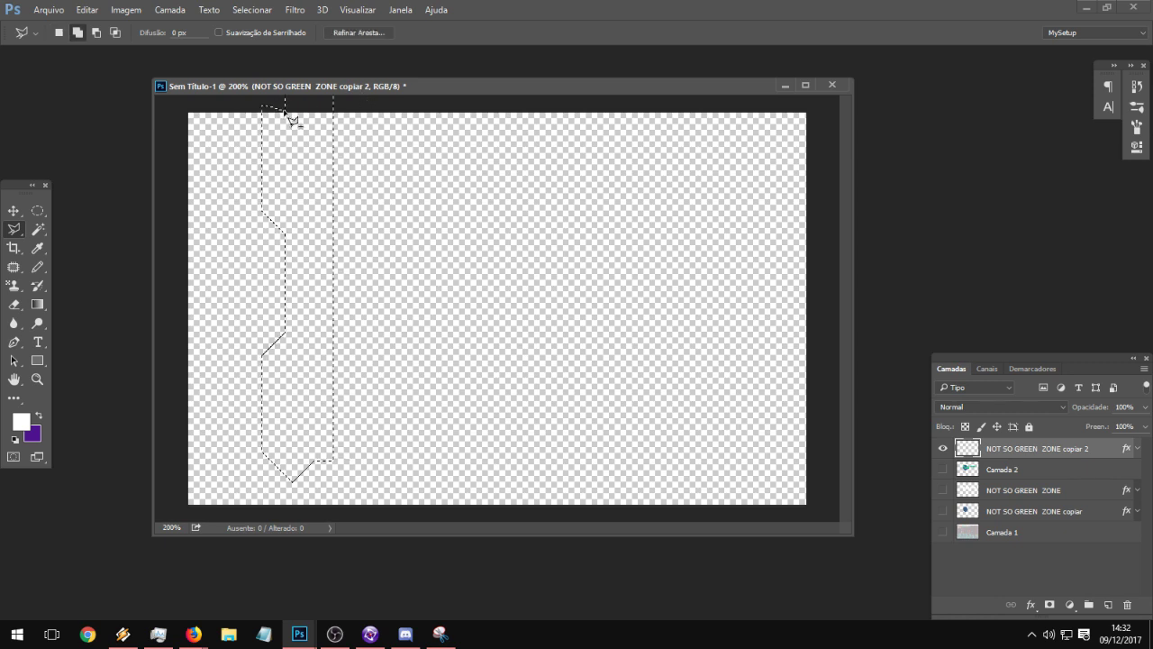
# - Fill the half-banner selection with medium green using the Pencil tool
pyautogui.click(39, 269)
pyautogui.moveTo(243, 460)
pyautogui.mouseDown()
pyautogui.moveTo(279, 373)
pyautogui.moveTo(330, 492)
pyautogui.mouseUp()
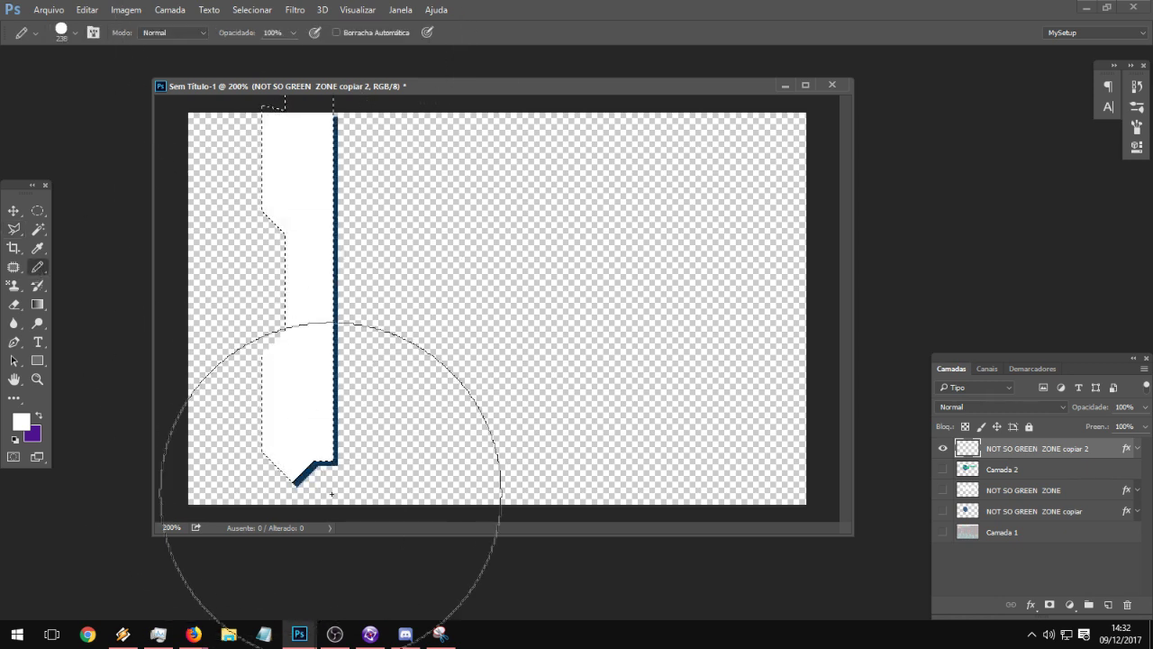
pyautogui.click(28, 417)
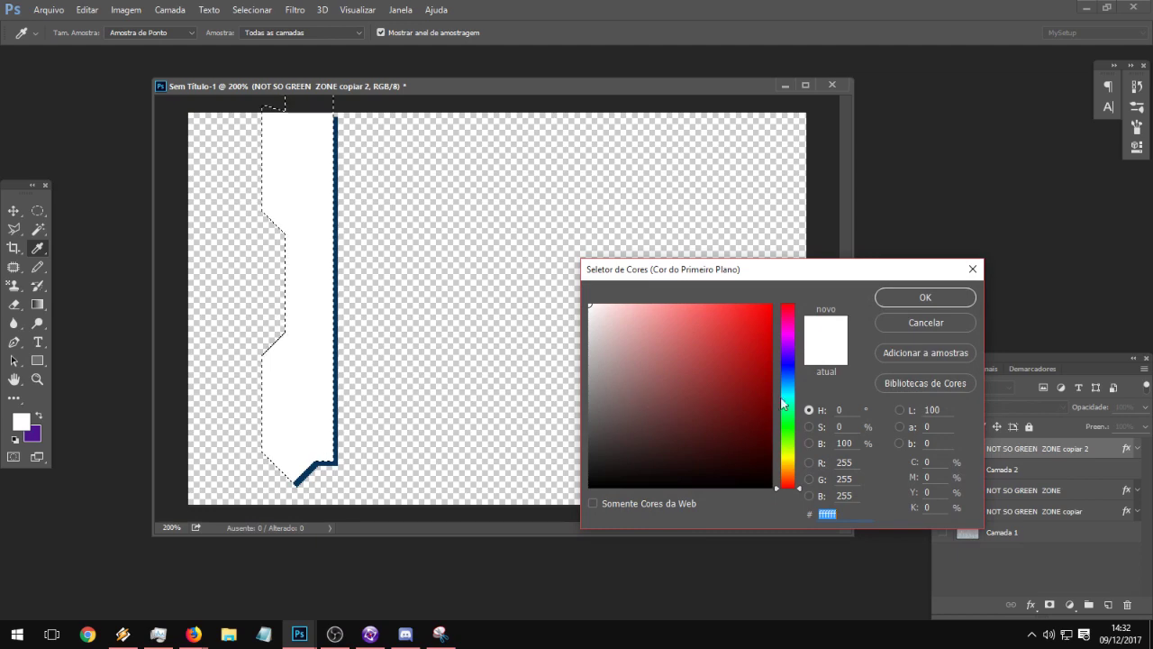
pyautogui.click(787, 413)
pyautogui.click(693, 369)
pyautogui.click(925, 296)
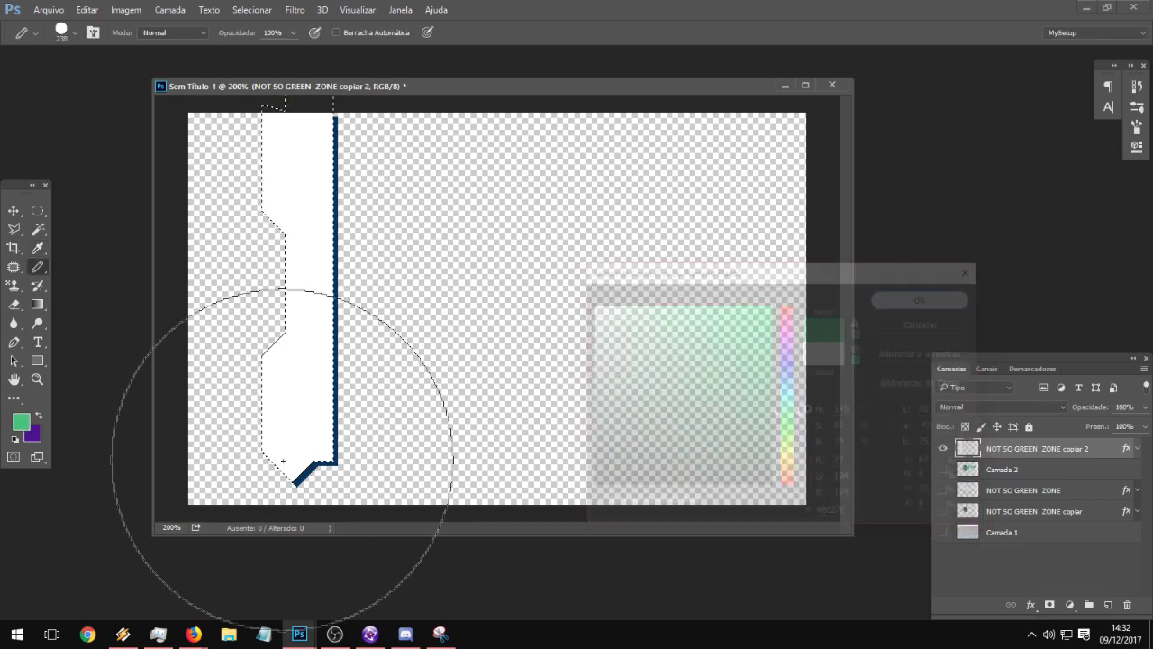
pyautogui.moveTo(270, 451); pyautogui.dragTo(424, 13)
# - Copy the green half-banner to a new layer, flip it horizontally and place it beside the original to complete the symmetrical banner
pyautogui.hotkey('ctrl', 'j')
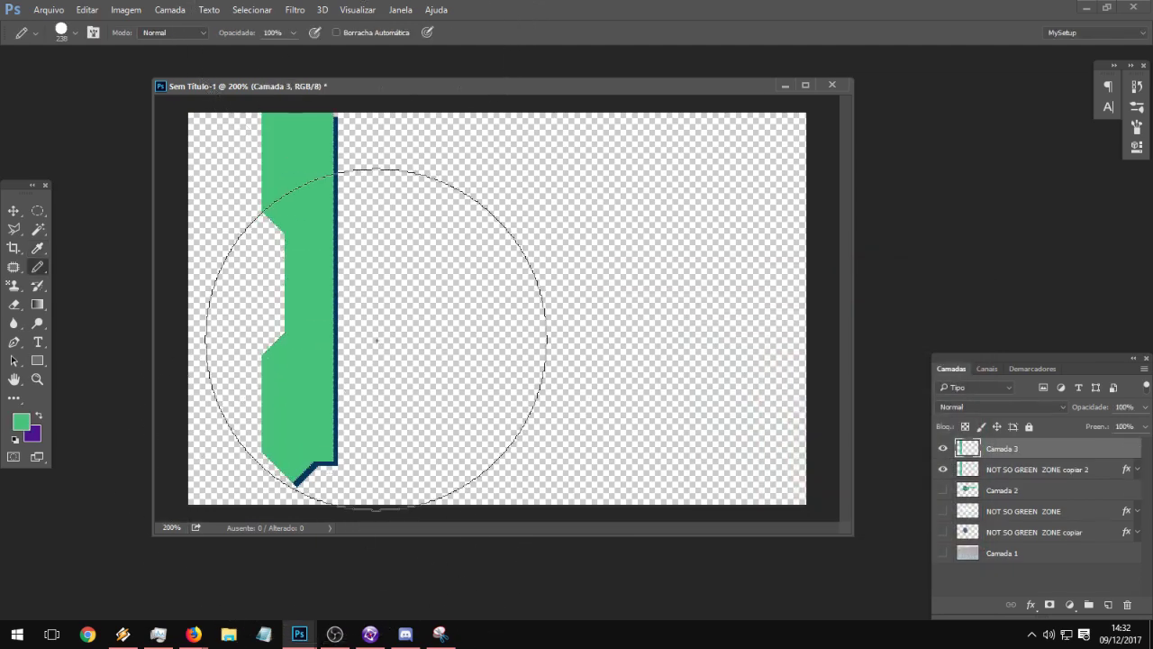
pyautogui.hotkey('ctrl', 't')
pyautogui.rightClick(325, 310)
pyautogui.click(396, 521)
pyautogui.press('Return')
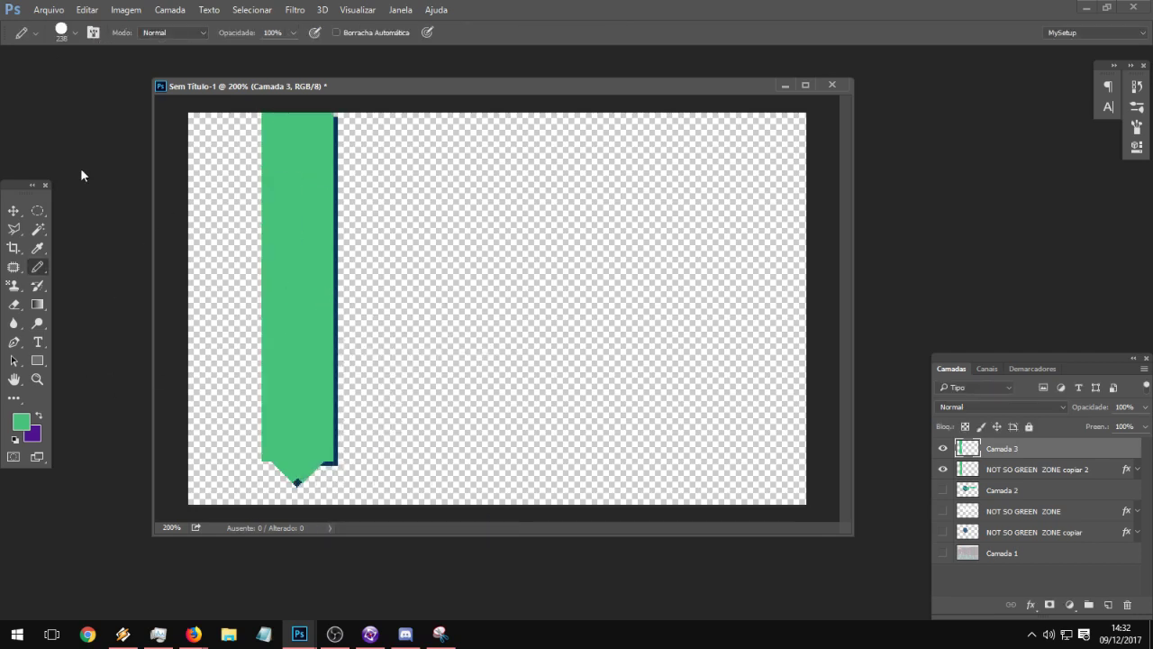
pyautogui.click(14, 210)
pyautogui.moveTo(421, 342); pyautogui.dragTo(468, 334)
# - Hide the layer effects on the original half-banner and merge both halves into one layer
pyautogui.click(1135, 470)
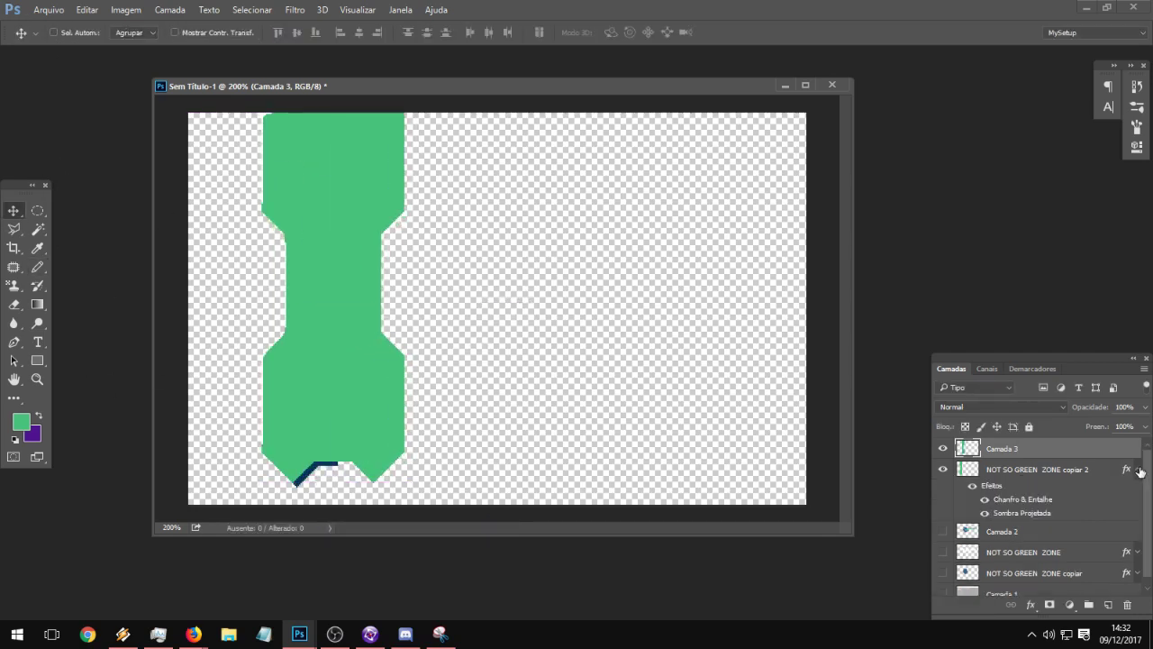
pyautogui.click(976, 492)
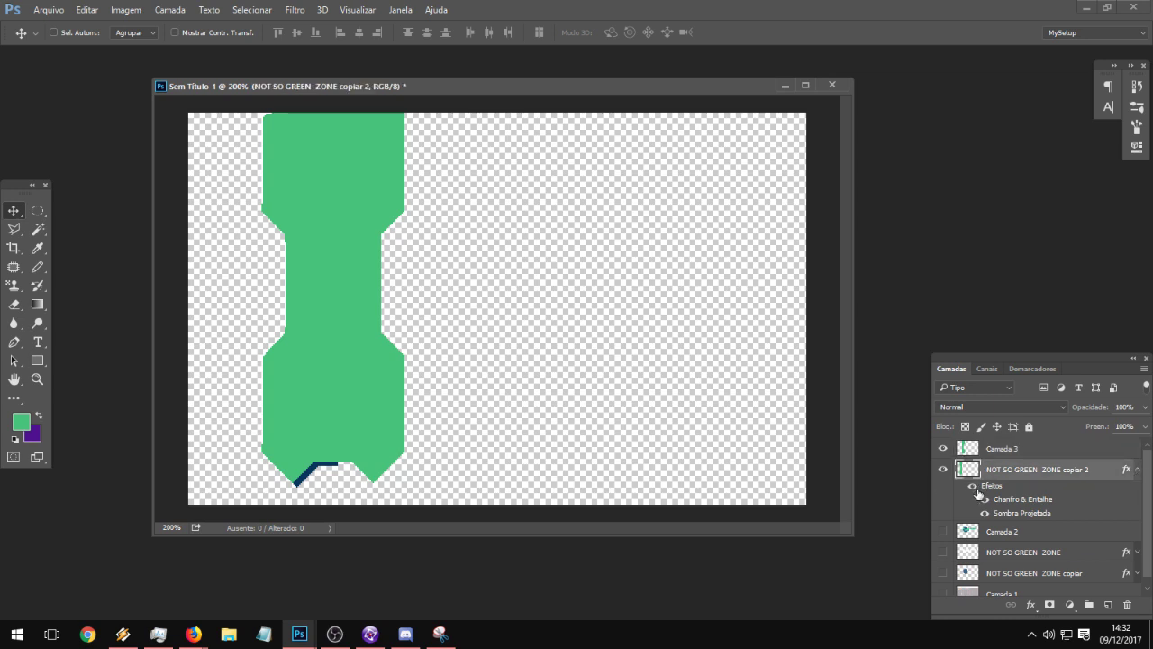
pyautogui.click(975, 488)
pyautogui.keyDown('shift'); pyautogui.click(1026, 449); pyautogui.keyUp('shift')
pyautogui.rightClick(1026, 450)
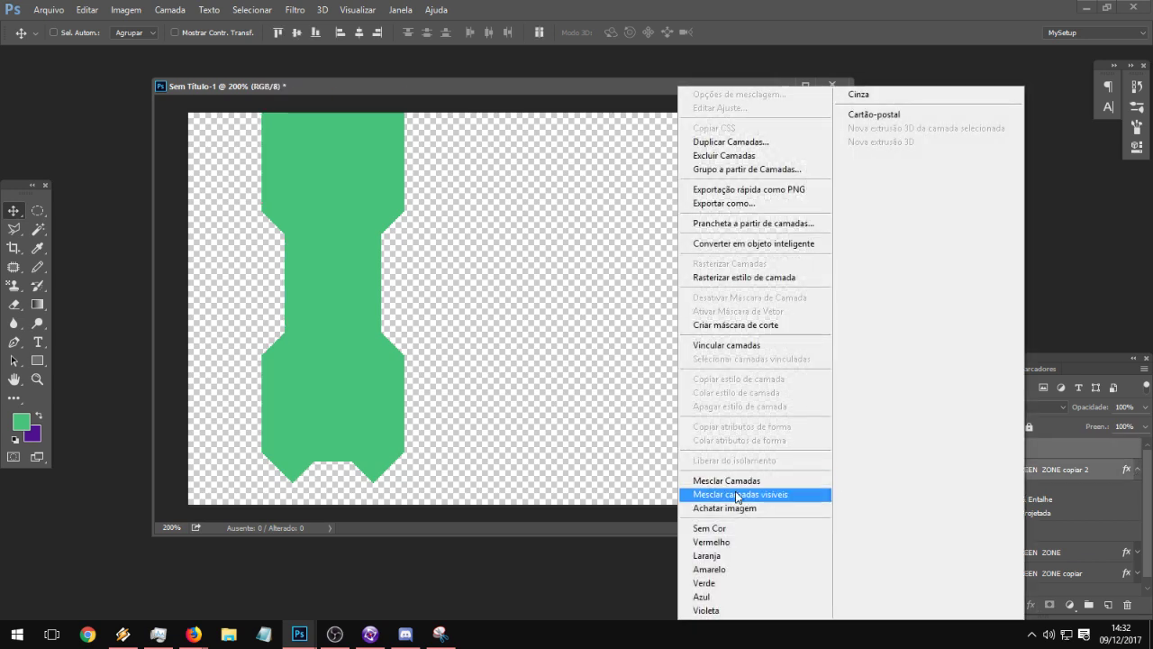
pyautogui.click(734, 487)
# - Copy the layer style from the NOT SO GREEN ZONE title layer and paste it onto the merged banner layer
pyautogui.click(1029, 492)
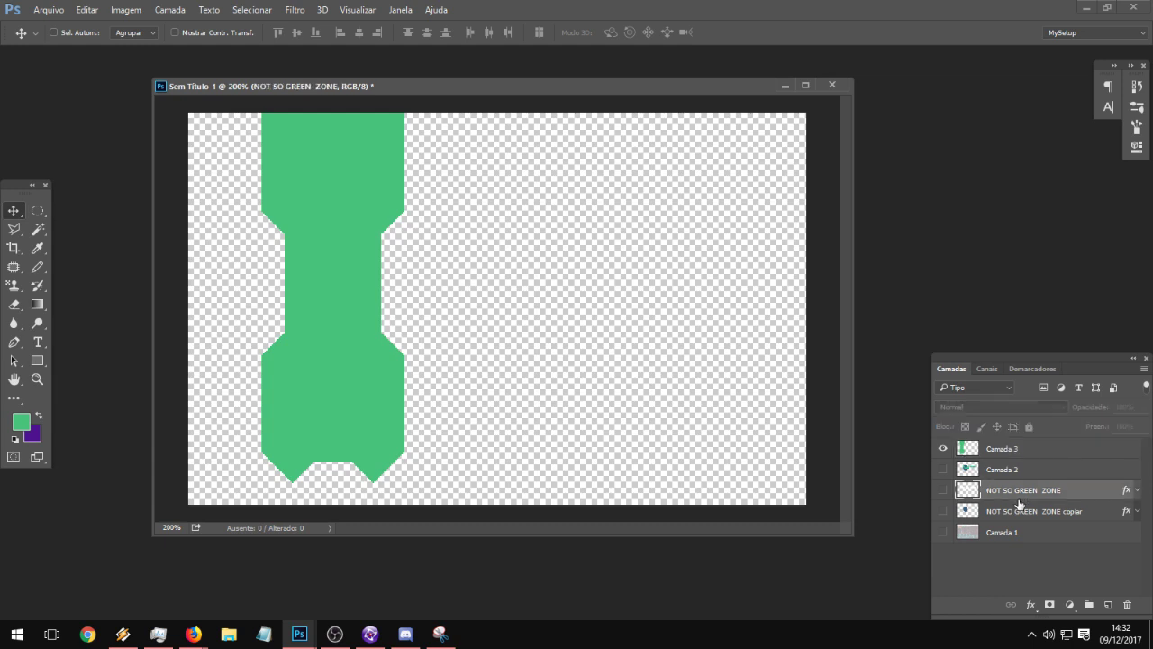
pyautogui.rightClick(1029, 492)
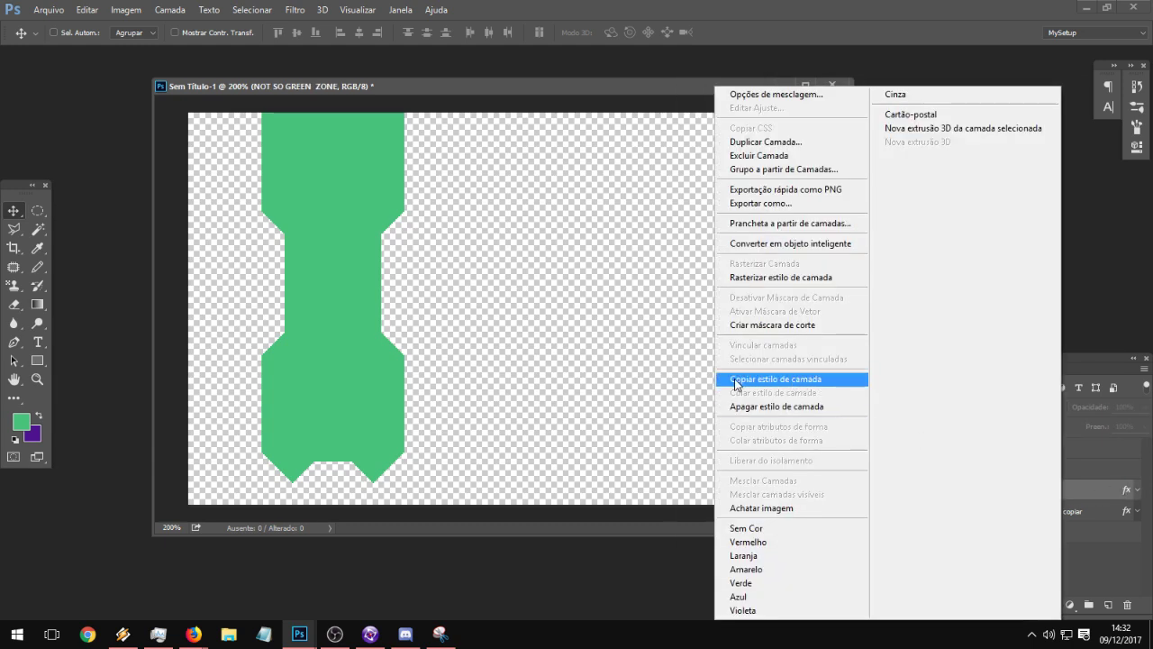
pyautogui.click(764, 379)
pyautogui.rightClick(1049, 449)
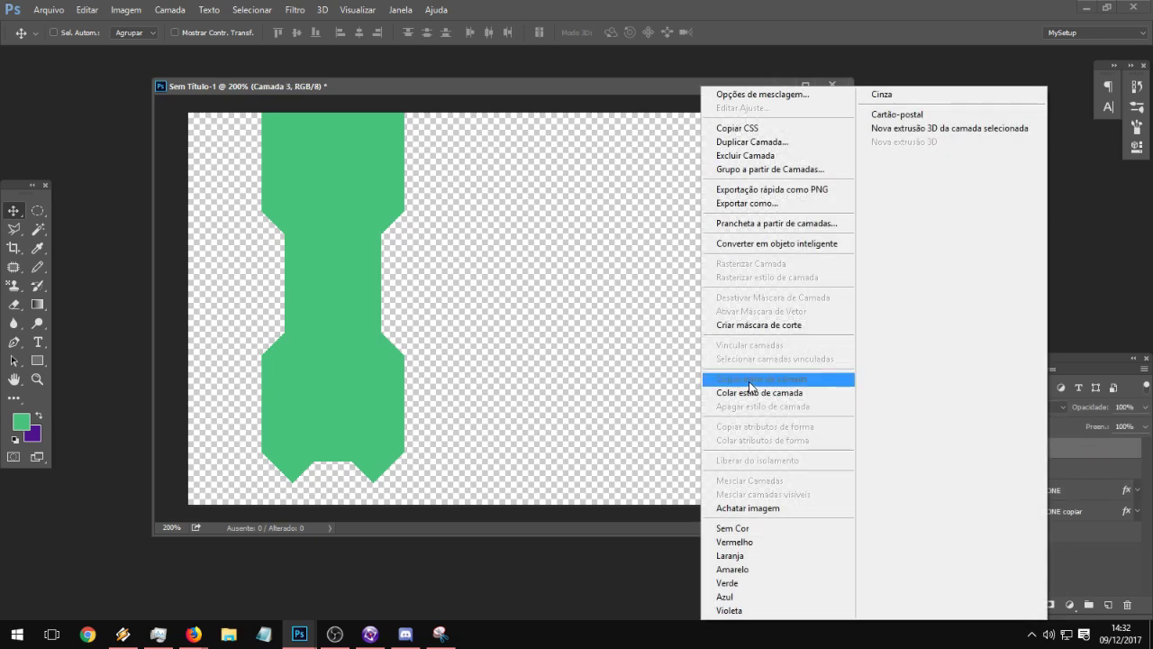
pyautogui.click(753, 393)
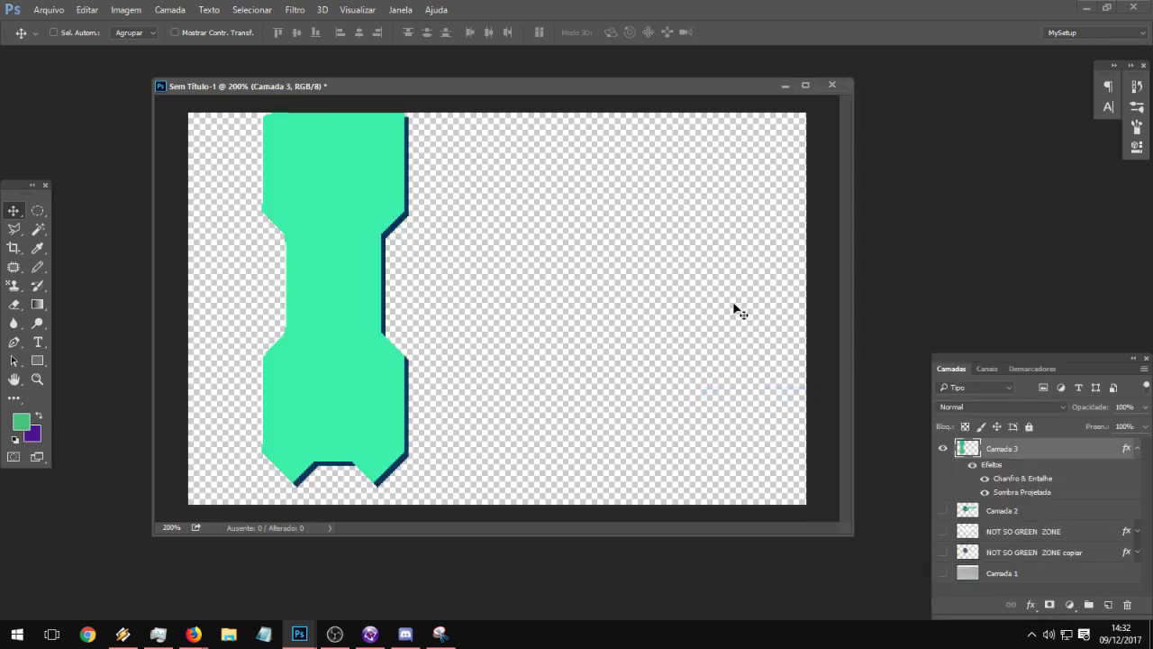
# - Add a new empty layer above the banner and clip it to the banner layer
pyautogui.click(1110, 605)
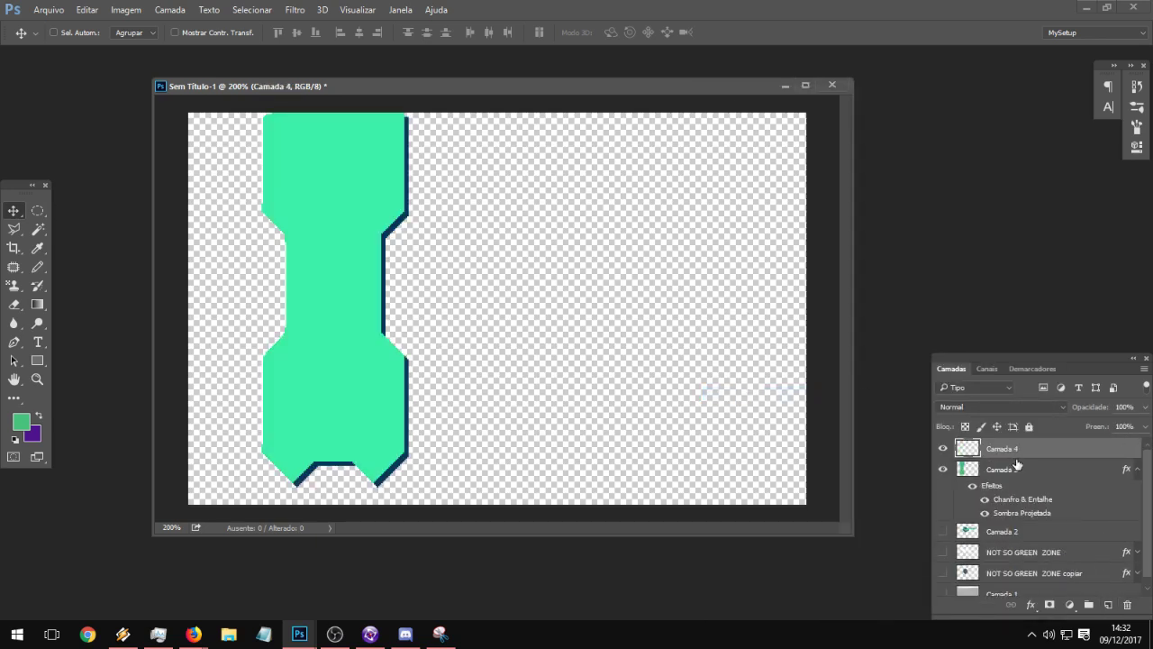
pyautogui.rightClick(1016, 459)
pyautogui.click(748, 324)
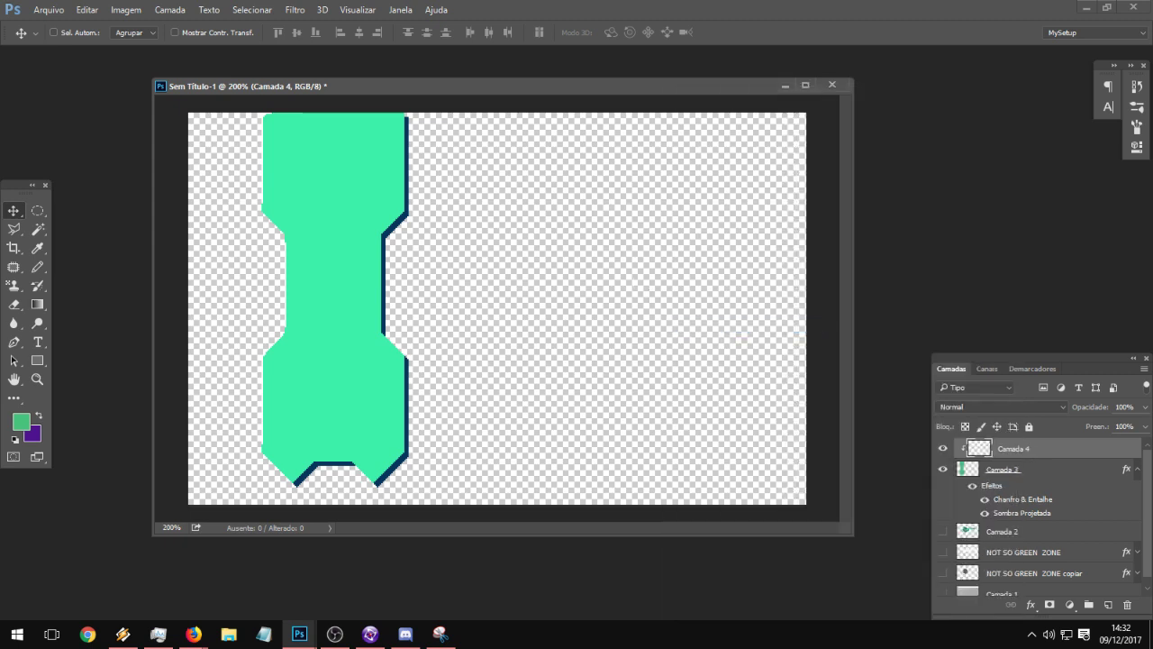
pyautogui.hotkey('alt', 'Tab')
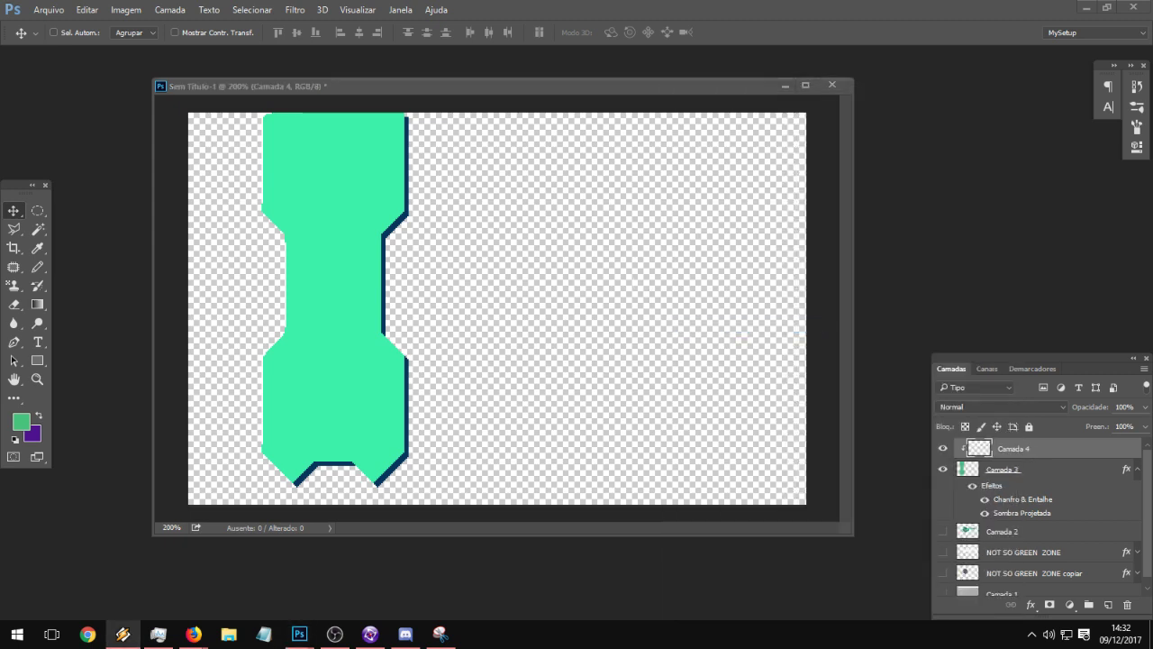
pyautogui.click(399, 93)
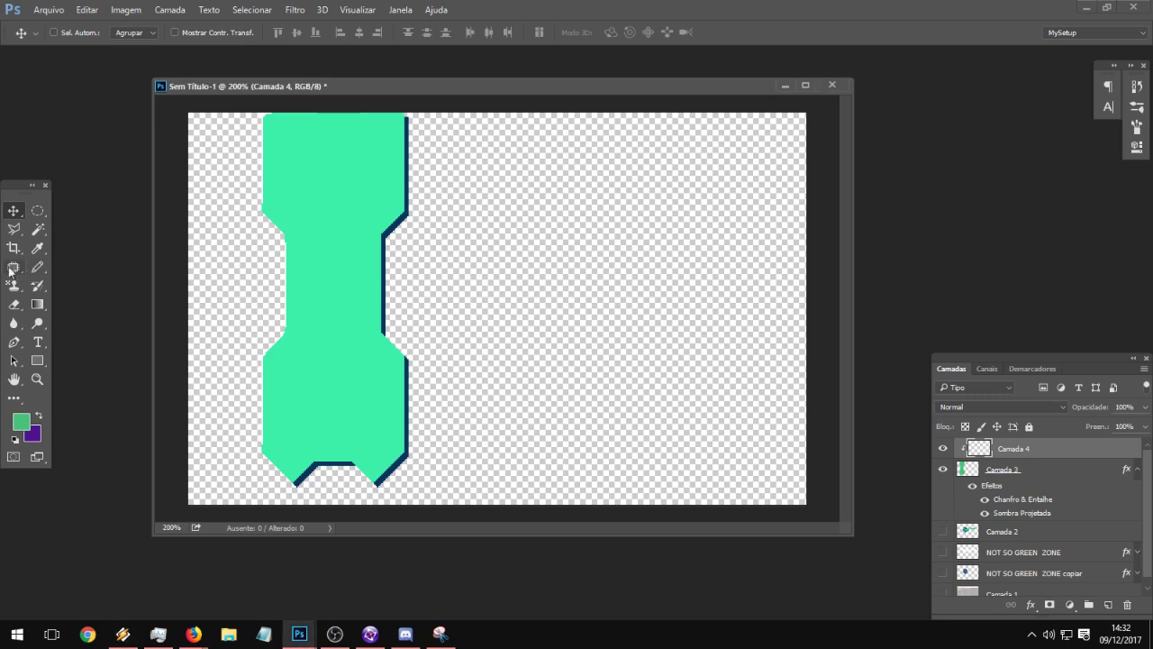
# - Choose the Pattern Stamp tool and load it with the light grey texture pattern
pyautogui.click(12, 285)
pyautogui.click(480, 38)
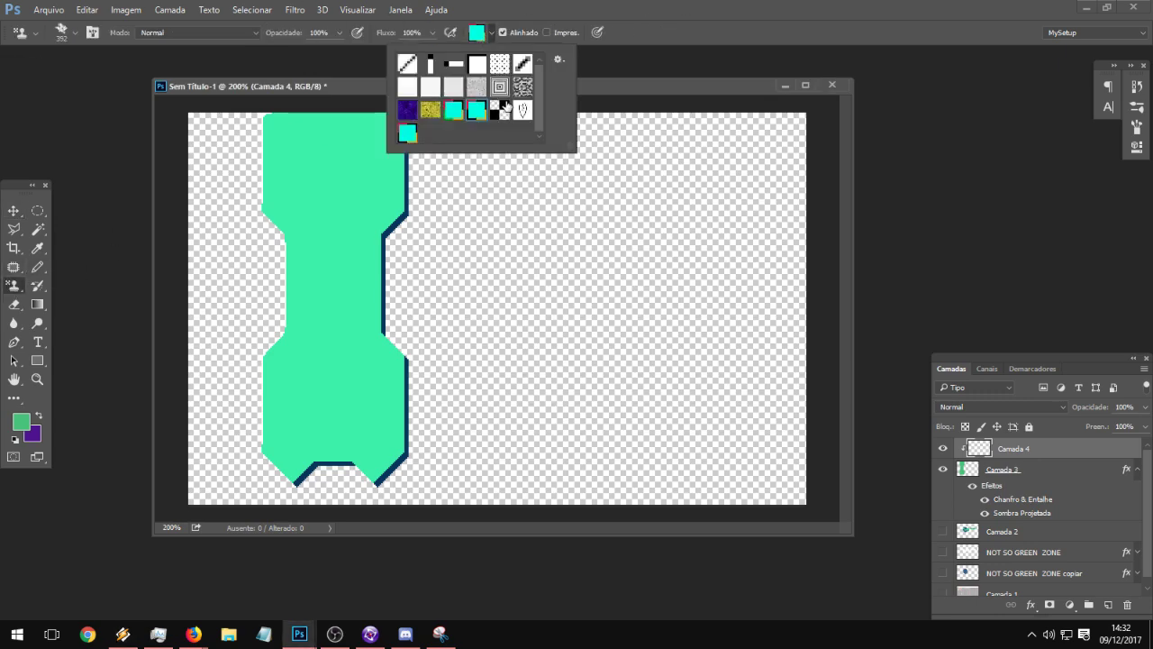
pyautogui.doubleClick(476, 87)
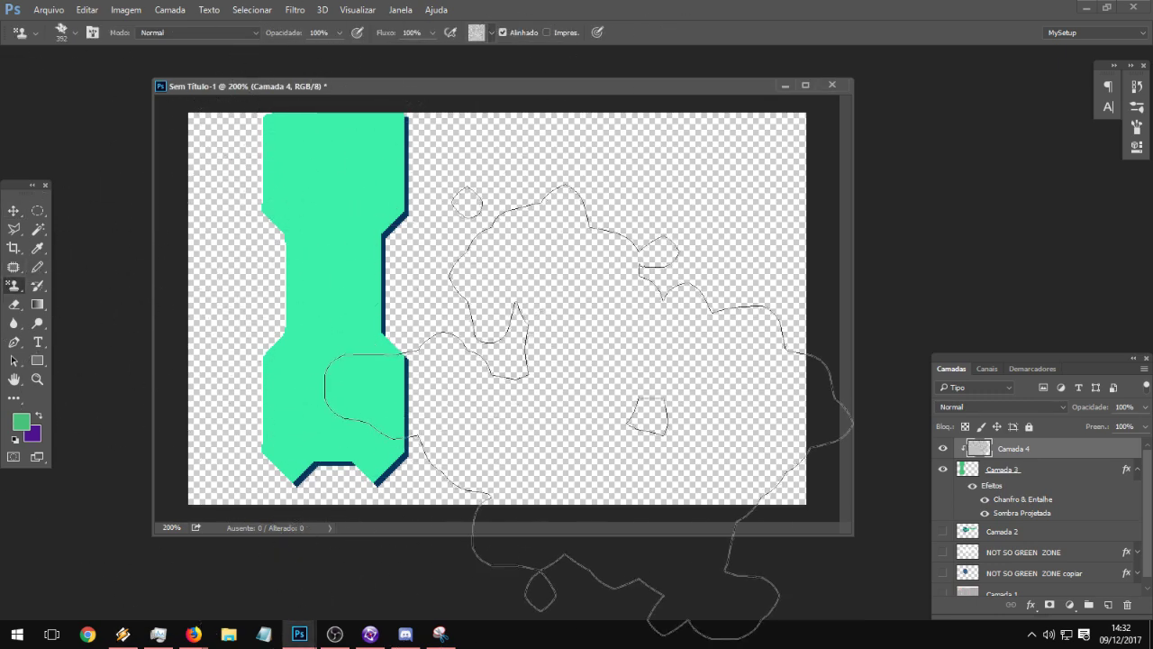
# - Lower the shadow opacity of the banner layer's Bevel & Emboss effect to 0%
pyautogui.click(1045, 471)
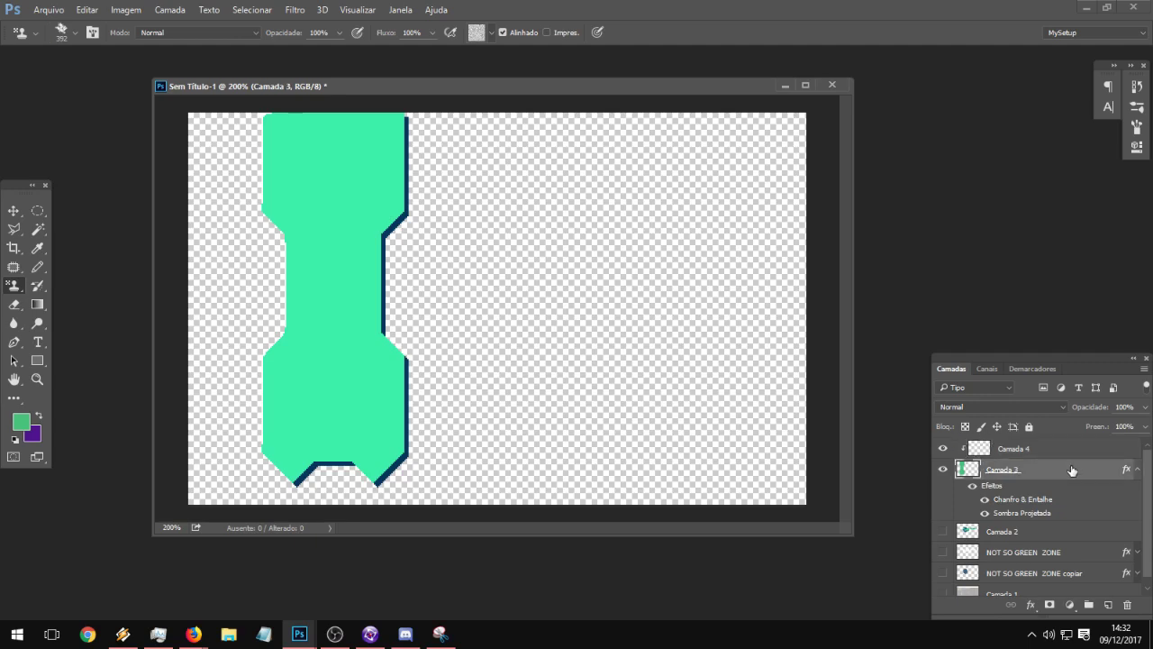
pyautogui.doubleClick(1072, 469)
pyautogui.click(324, 166)
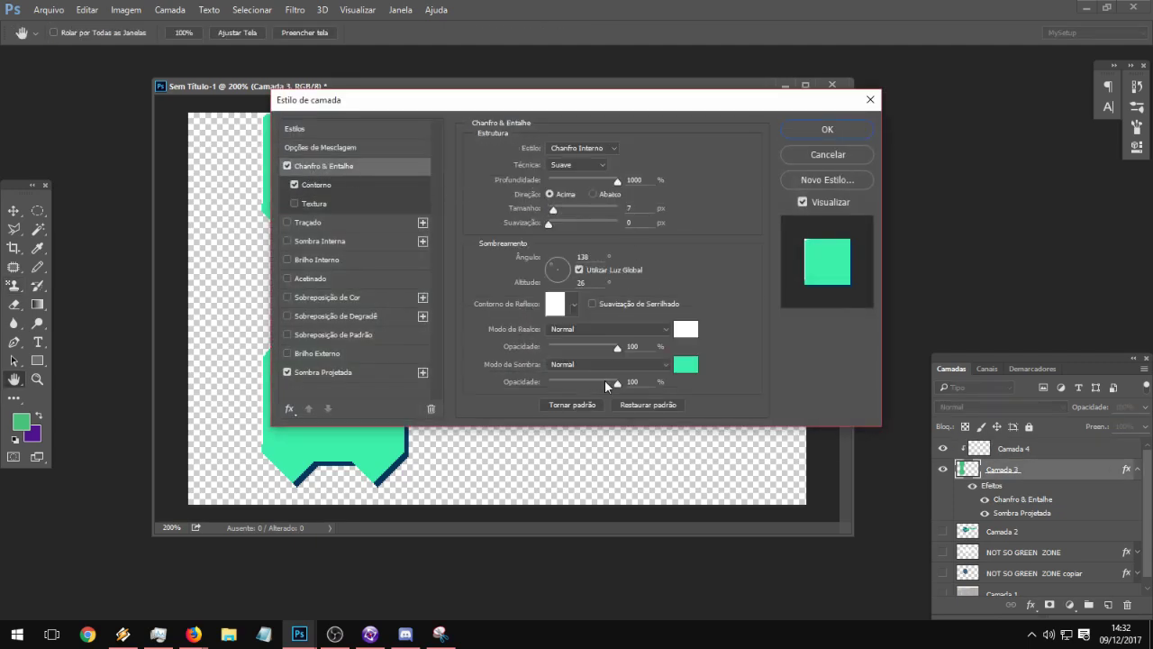
pyautogui.moveTo(616, 384); pyautogui.dragTo(457, 384)
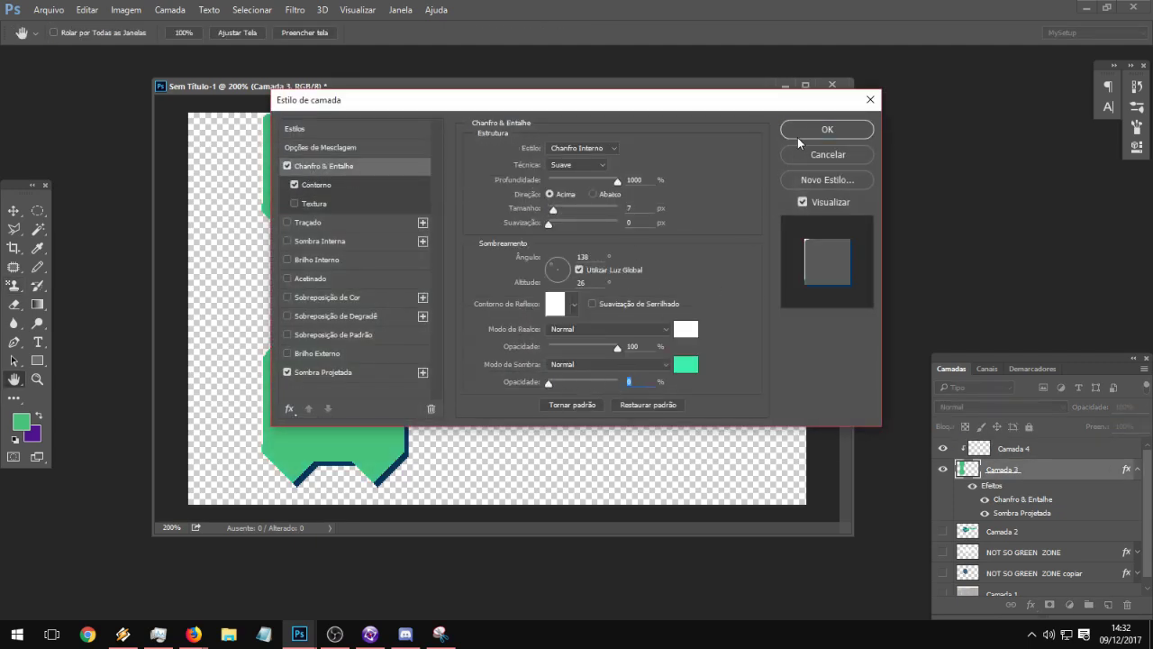
pyautogui.click(836, 133)
# - Try stamping the grey texture over the banner, on its own layer and on the clipped layer, and undo each attempt
pyautogui.click(389, 322)
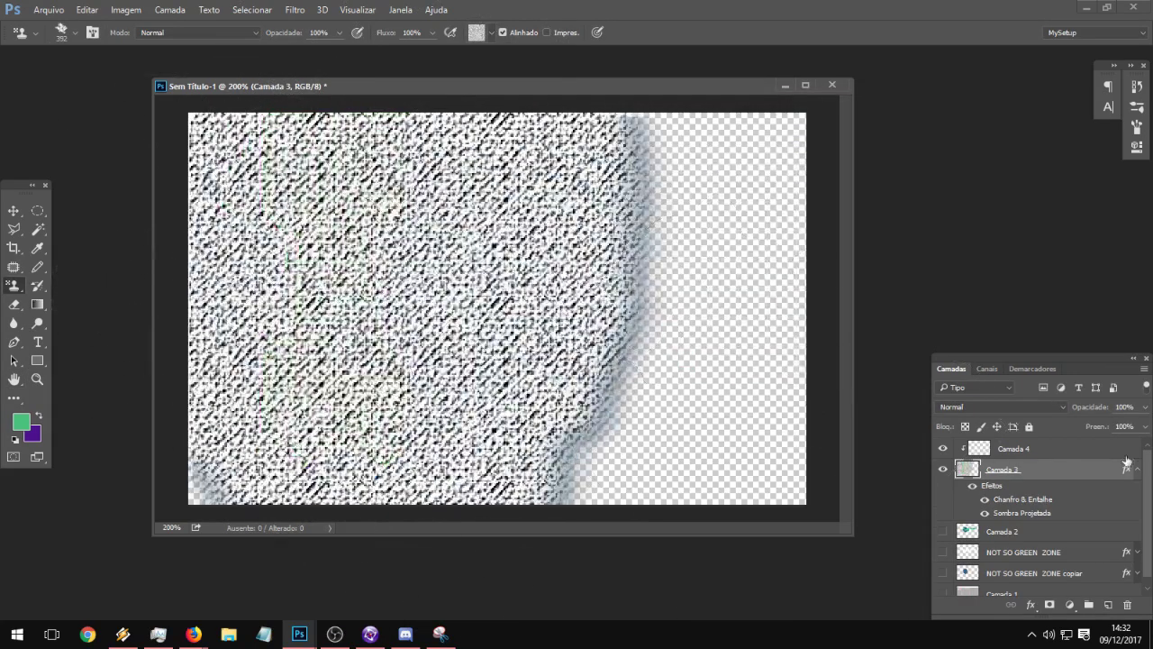
pyautogui.hotkey('ctrl', 'z')
pyautogui.click(1054, 453)
pyautogui.moveTo(379, 307)
pyautogui.mouseDown()
pyautogui.moveTo(368, 439)
pyautogui.moveTo(486, 505)
pyautogui.mouseUp()
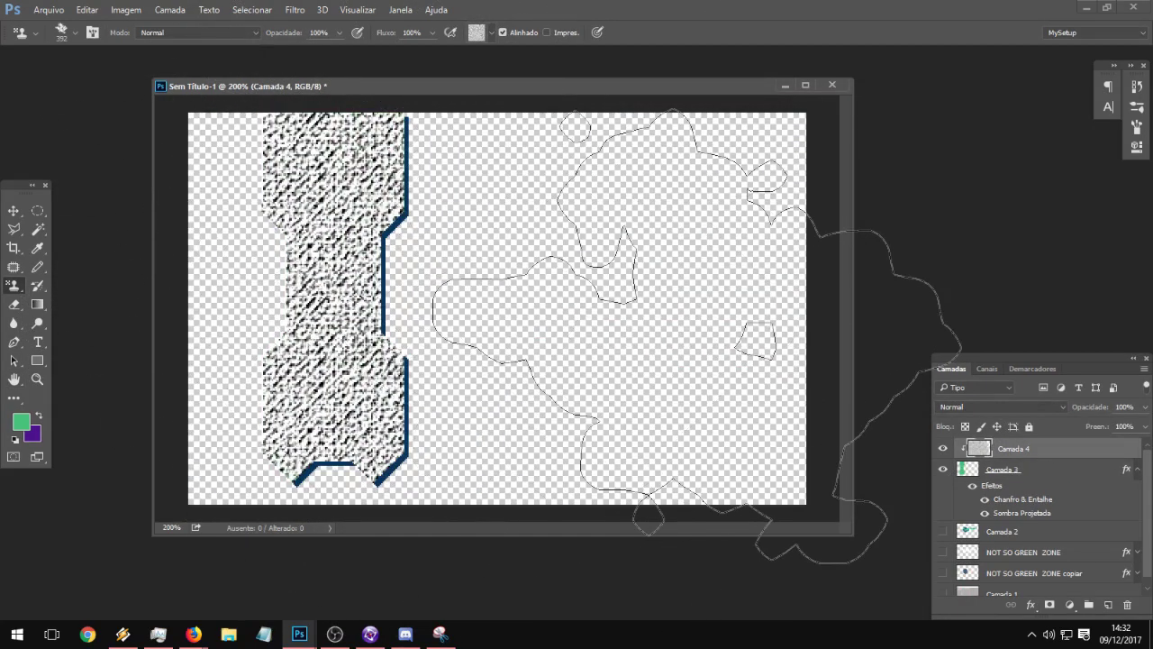
pyautogui.hotkey('ctrl', 'z')
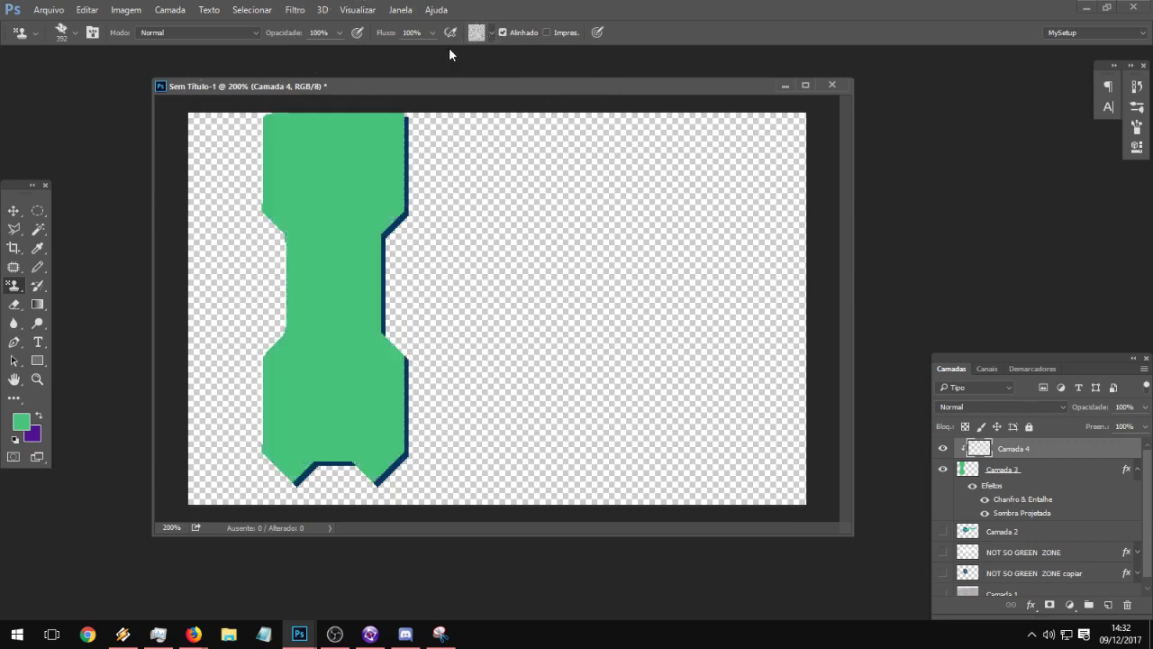
# - Stamp the black checkerboard pattern across the banner on the clipped layer and reduce that layer's opacity to 7%
pyautogui.click(477, 32)
pyautogui.click(499, 110)
pyautogui.moveTo(383, 261)
pyautogui.mouseDown()
pyautogui.moveTo(338, 334)
pyautogui.moveTo(334, 541)
pyautogui.mouseUp()
pyautogui.click(1145, 407)
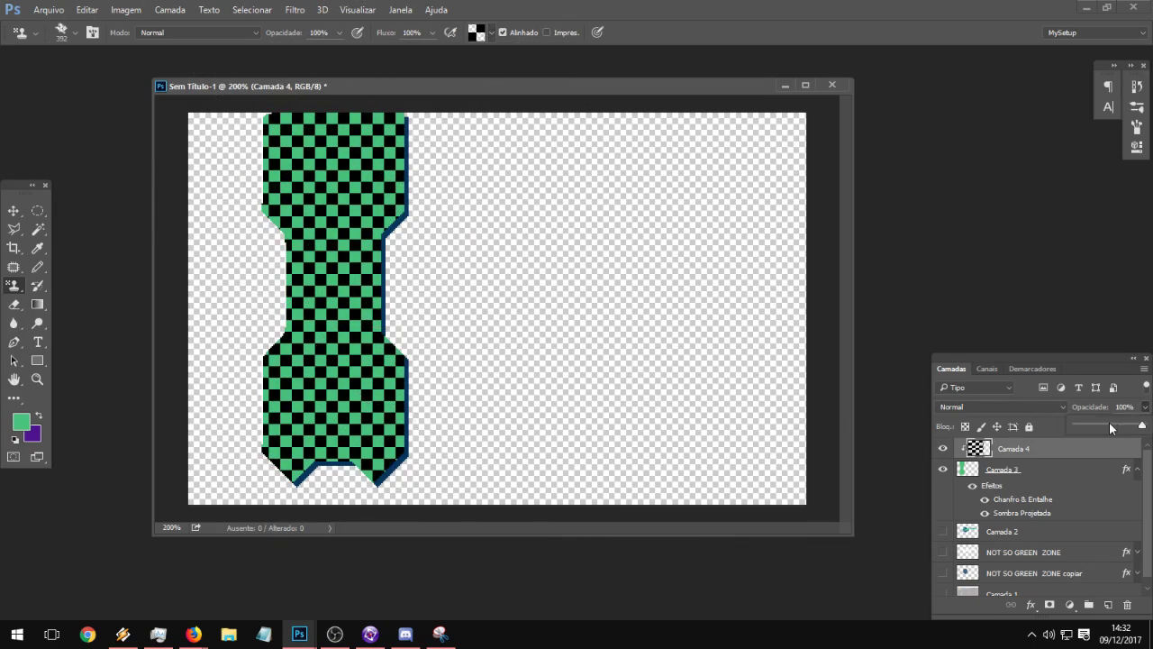
pyautogui.moveTo(1109, 421); pyautogui.dragTo(1081, 428)
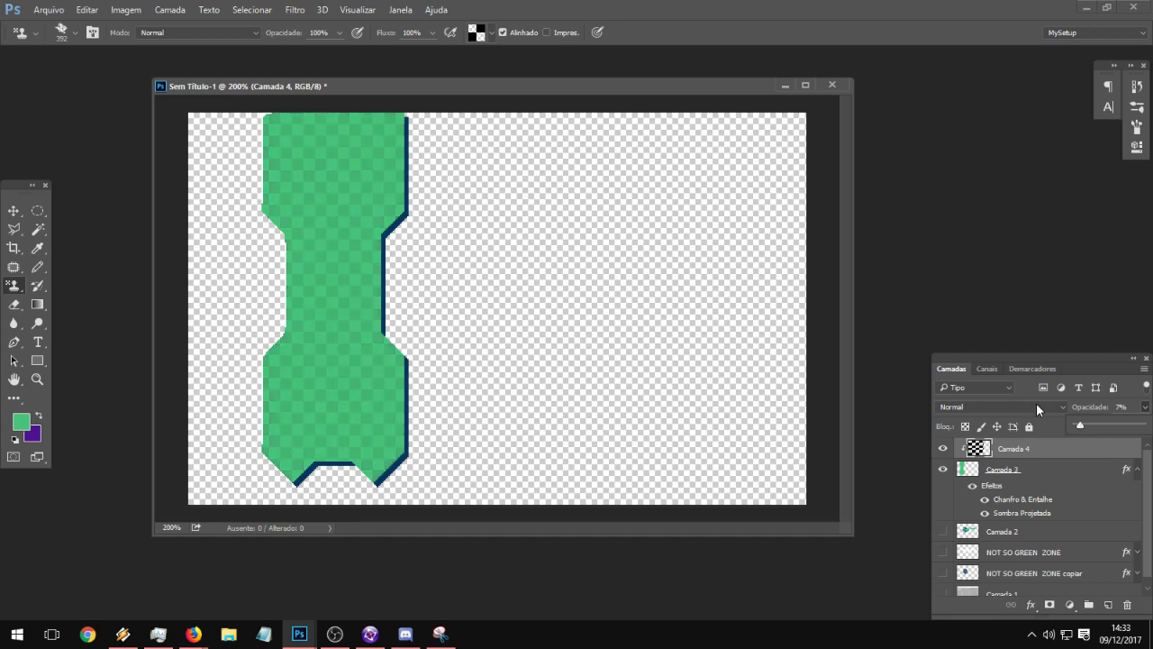
# - Set the Gradient tool to the foreground-to-background preset and try it vertically on the checkerboard layer
pyautogui.click(1137, 470)
pyautogui.click(1045, 469)
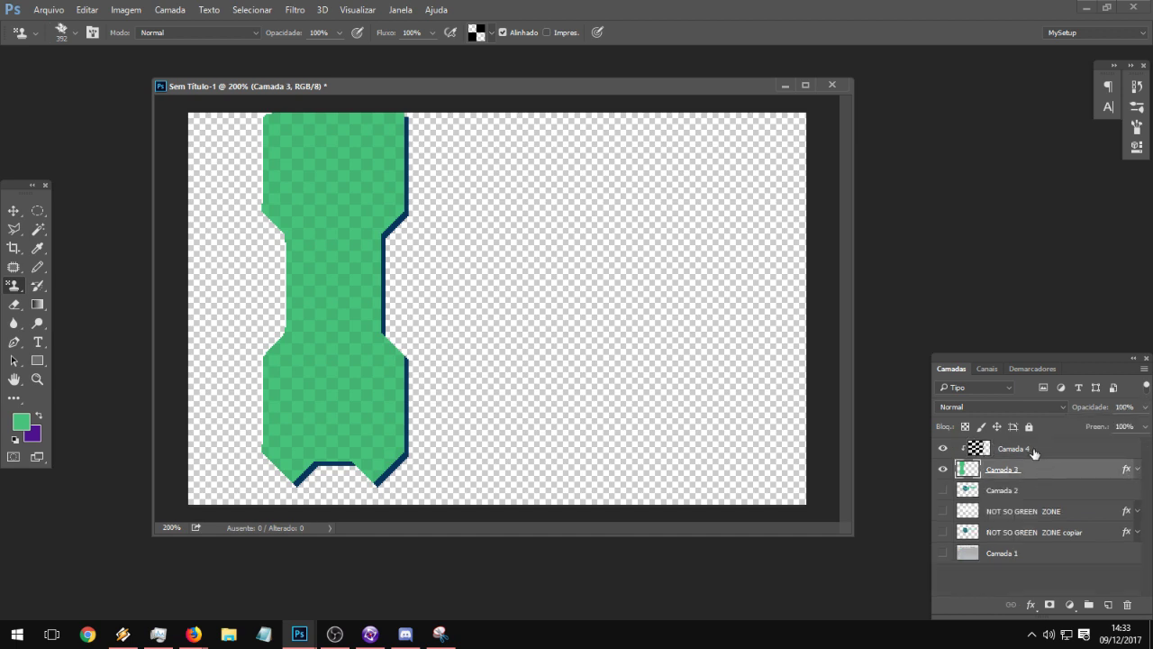
pyautogui.click(1036, 449)
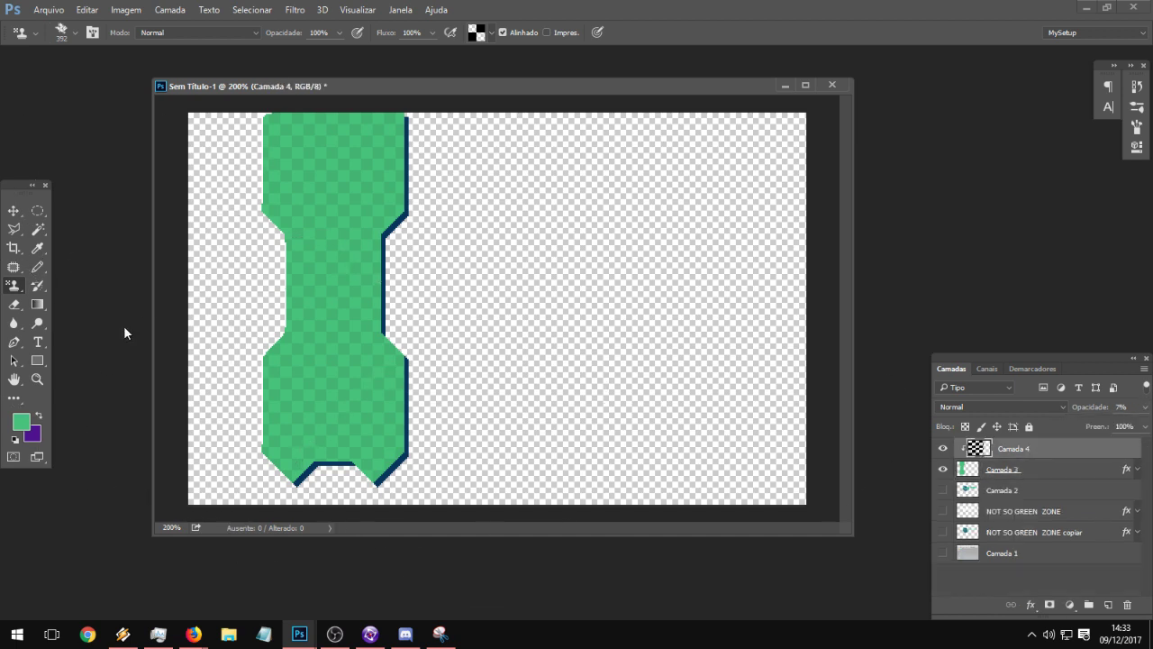
pyautogui.click(37, 305)
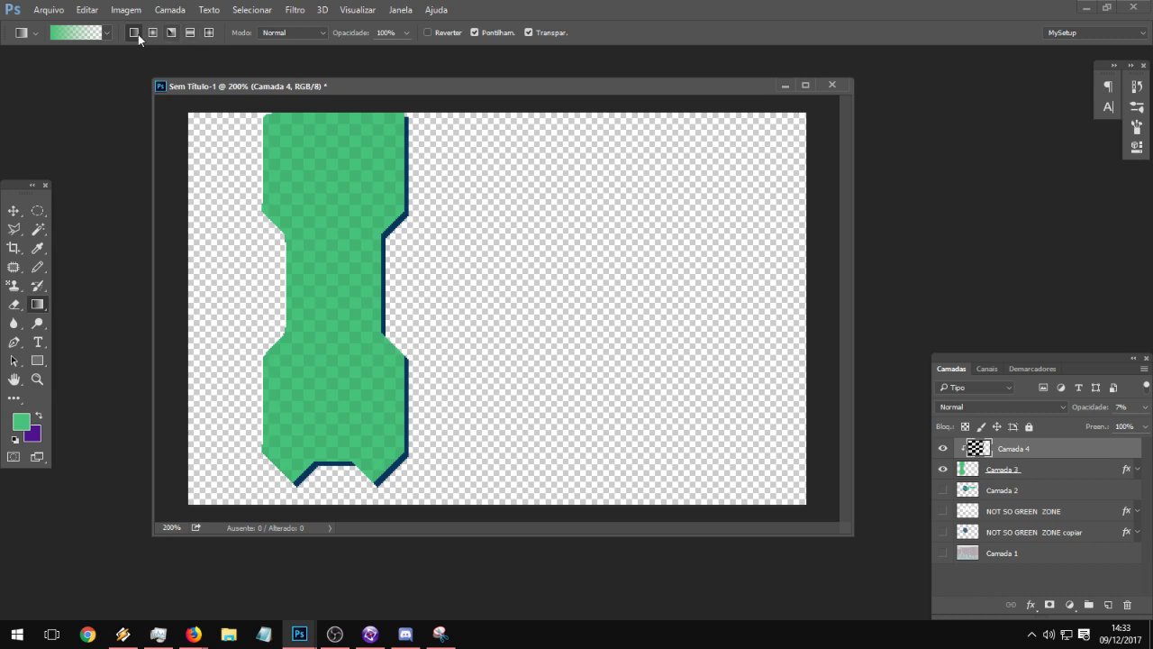
pyautogui.click(81, 33)
pyautogui.click(680, 304)
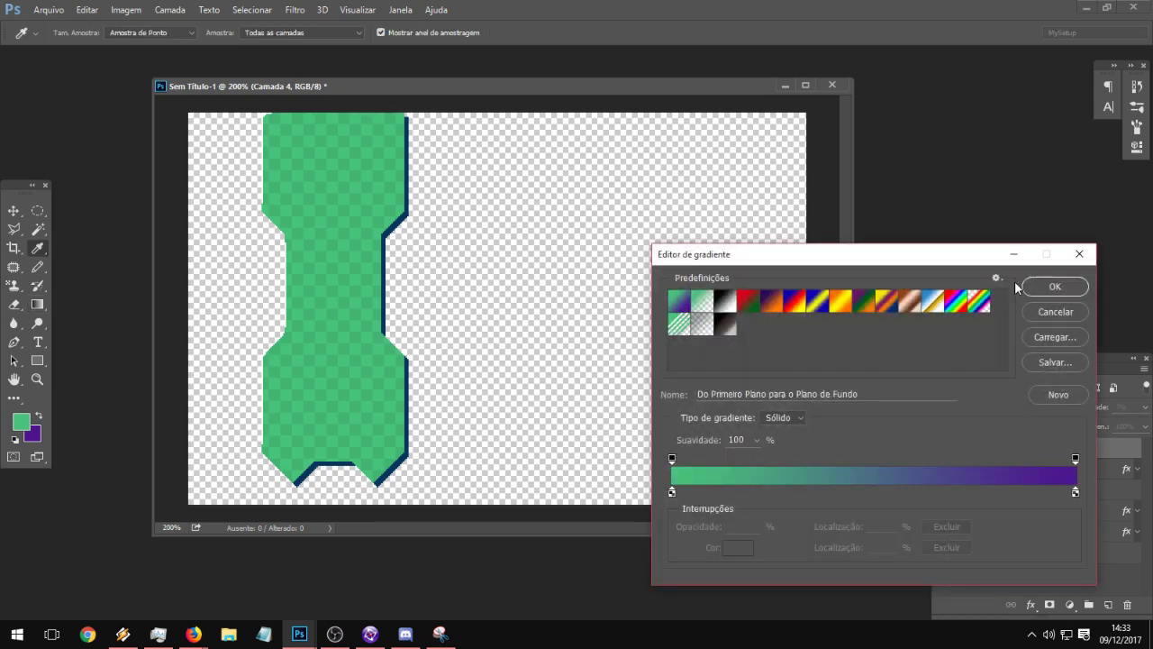
pyautogui.click(1050, 286)
pyautogui.keyDown('shift'); pyautogui.moveTo(335, 478); pyautogui.dragTo(352, 109); pyautogui.keyUp('shift')
# - Add a clipped layer with a vertical gradient from green at the banner's base to purple at its top, placed beneath the checkerboard layer
pyautogui.click(1108, 605)
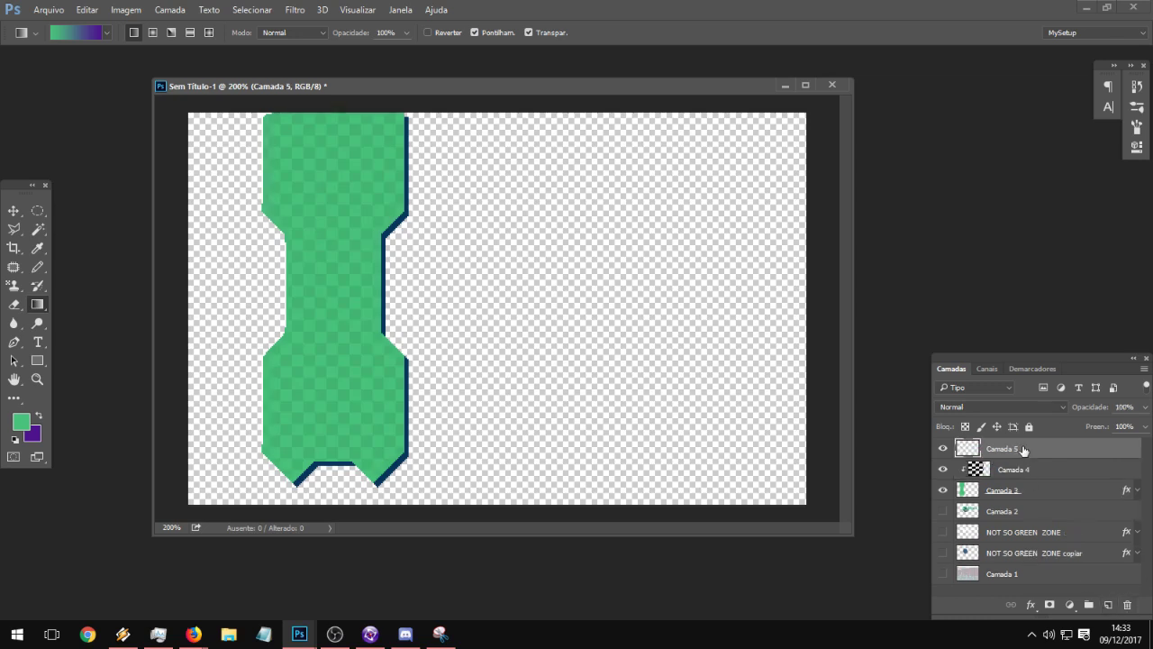
pyautogui.rightClick(1012, 447)
pyautogui.click(712, 325)
pyautogui.keyDown('shift'); pyautogui.moveTo(325, 485); pyautogui.dragTo(359, 110); pyautogui.keyUp('shift')
pyautogui.moveTo(1057, 454); pyautogui.dragTo(1057, 469)
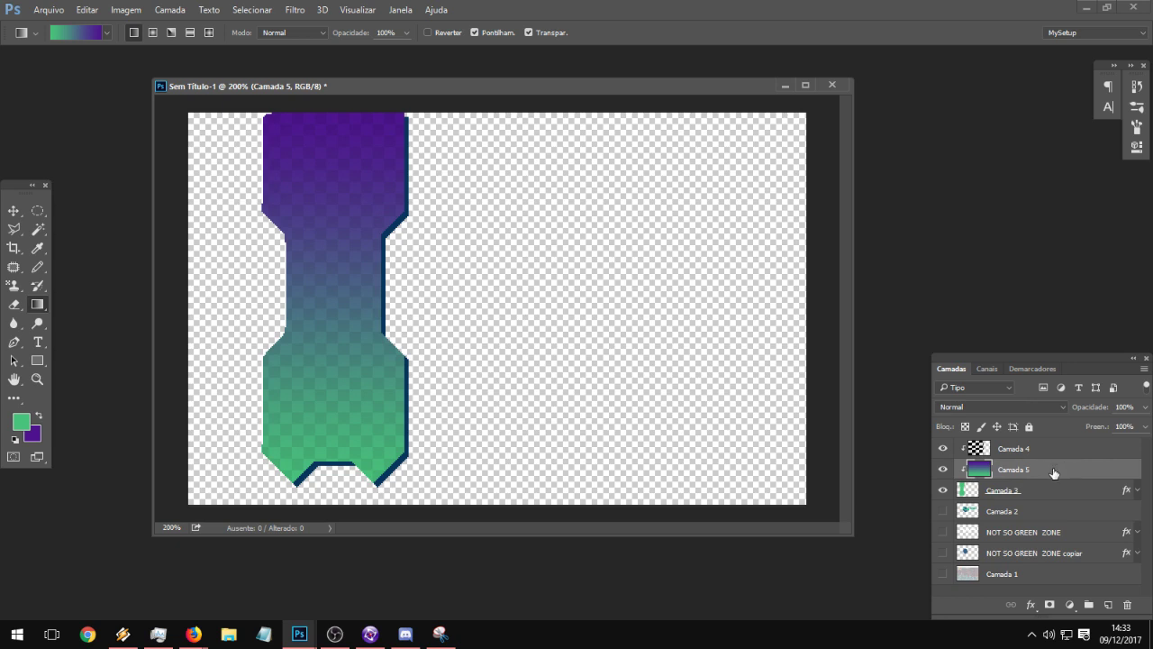
# - Stamp all visible banner layers into a new merged layer at the top of the stack, undoing any stray gradient
pyautogui.click(1040, 456)
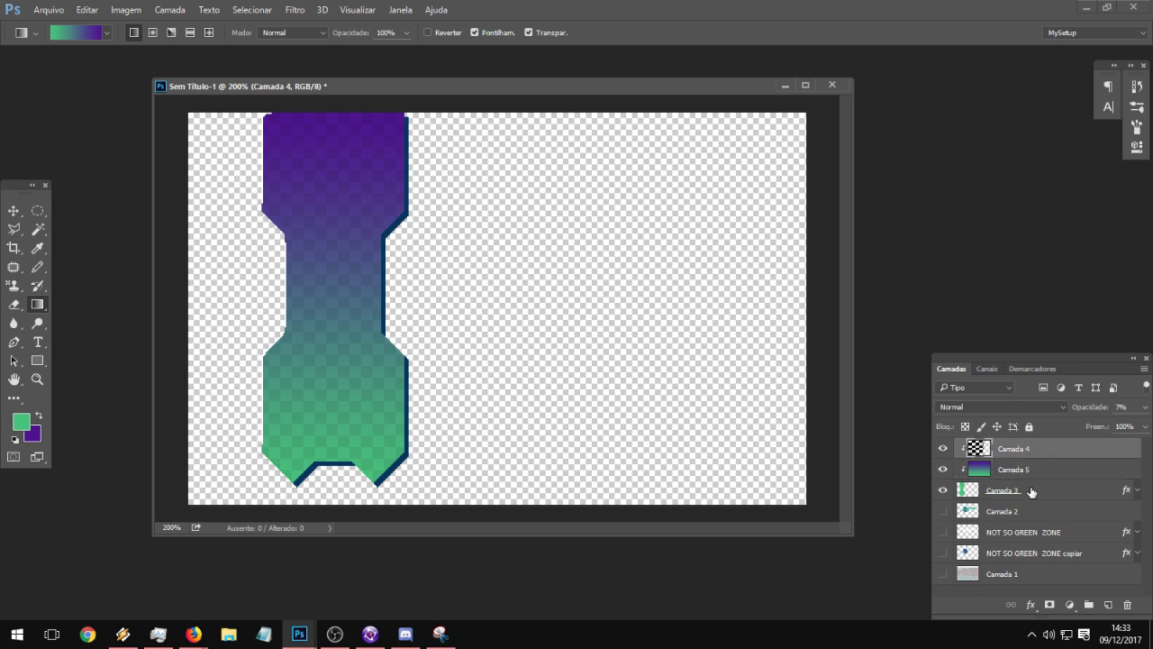
pyautogui.hotkey('ctrl', 'alt', 'shift', 'e')
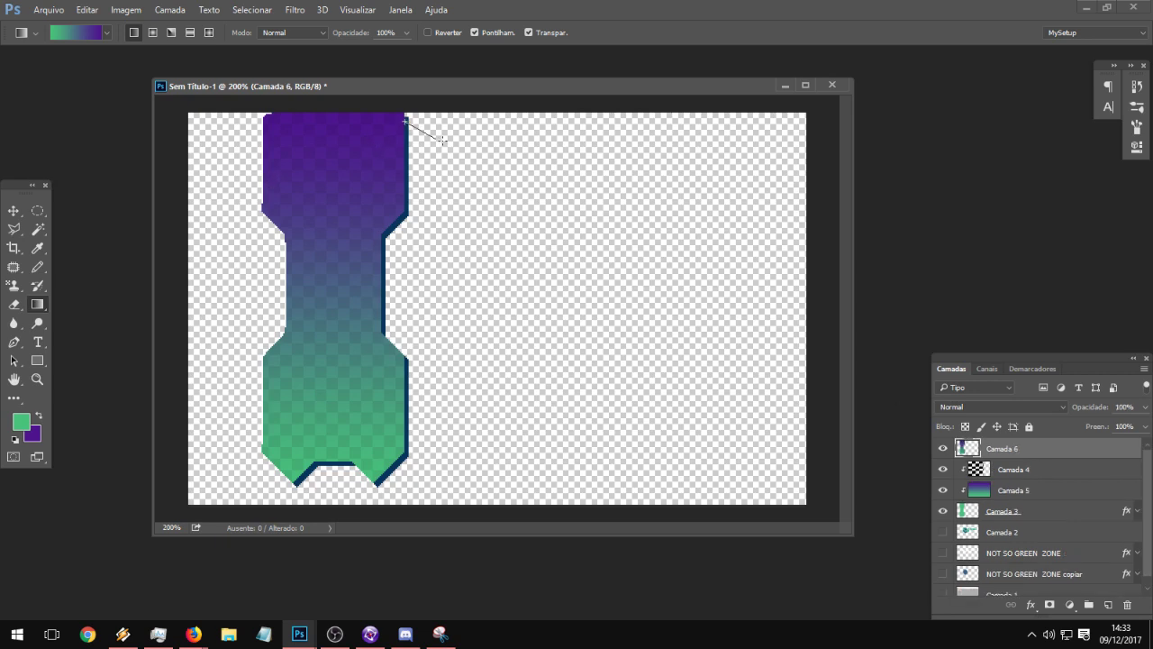
pyautogui.moveTo(444, 139); pyautogui.dragTo(435, 138)
pyautogui.hotkey('ctrl', 'z')
pyautogui.click(14, 210)
pyautogui.click(37, 210)
pyautogui.click(108, 212)
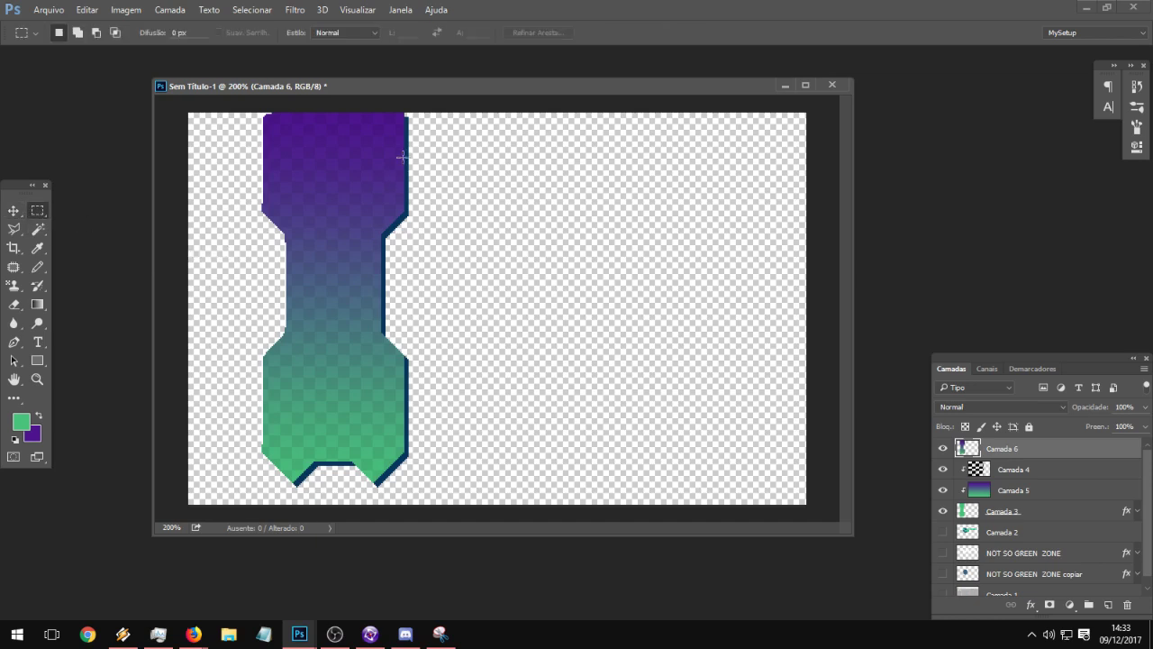
pyautogui.moveTo(437, 116); pyautogui.dragTo(405, 145)
pyautogui.hotkey('ctrl', 't')
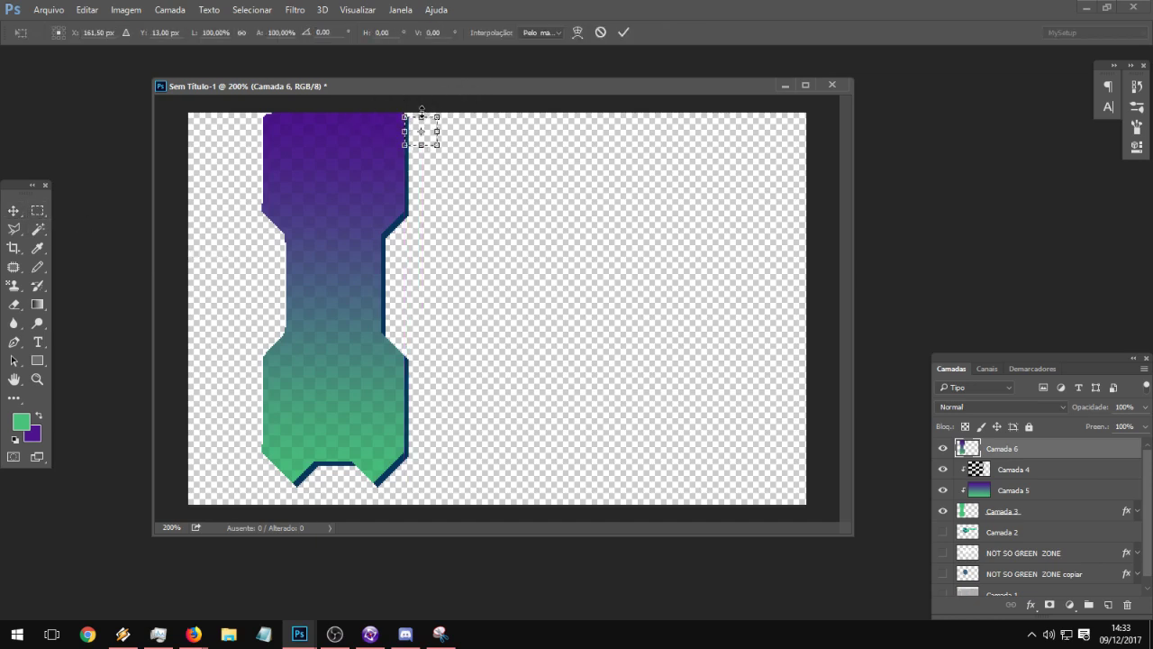
pyautogui.press('Escape')
# - Select the merged banner's outline, copy it and paste it into a new document of the clipboard's size
pyautogui.keyDown('ctrl'); pyautogui.click(967, 448); pyautogui.keyUp('ctrl')
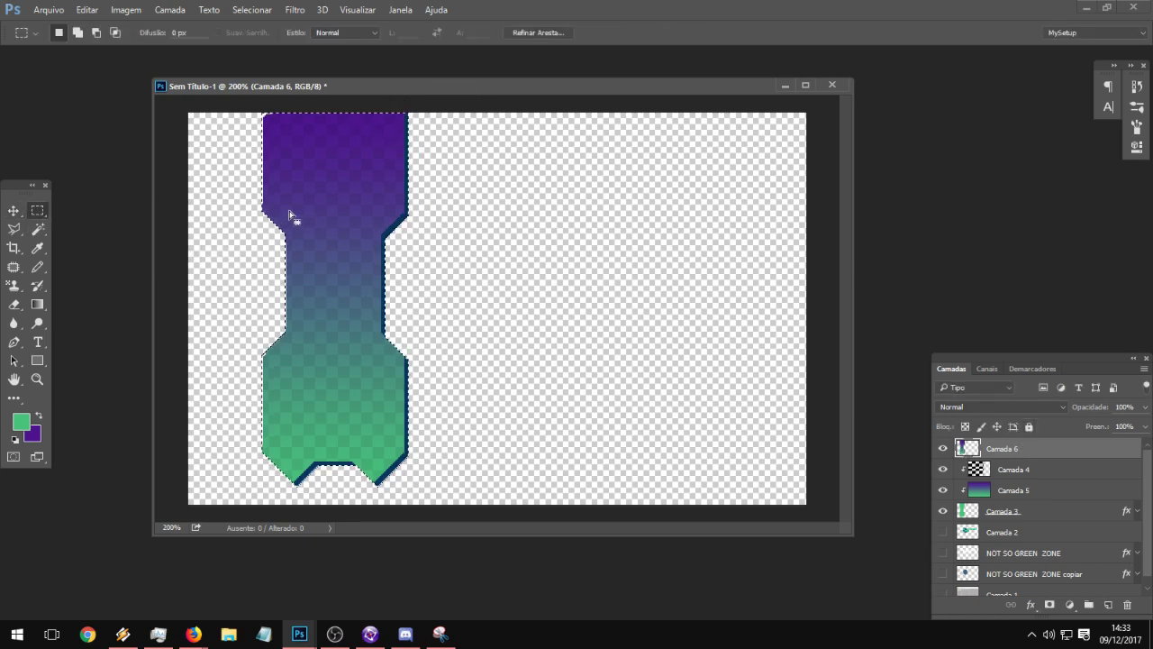
pyautogui.hotkey('ctrl', 'c')
pyautogui.click(48, 9)
pyautogui.click(51, 18)
pyautogui.press('Return')
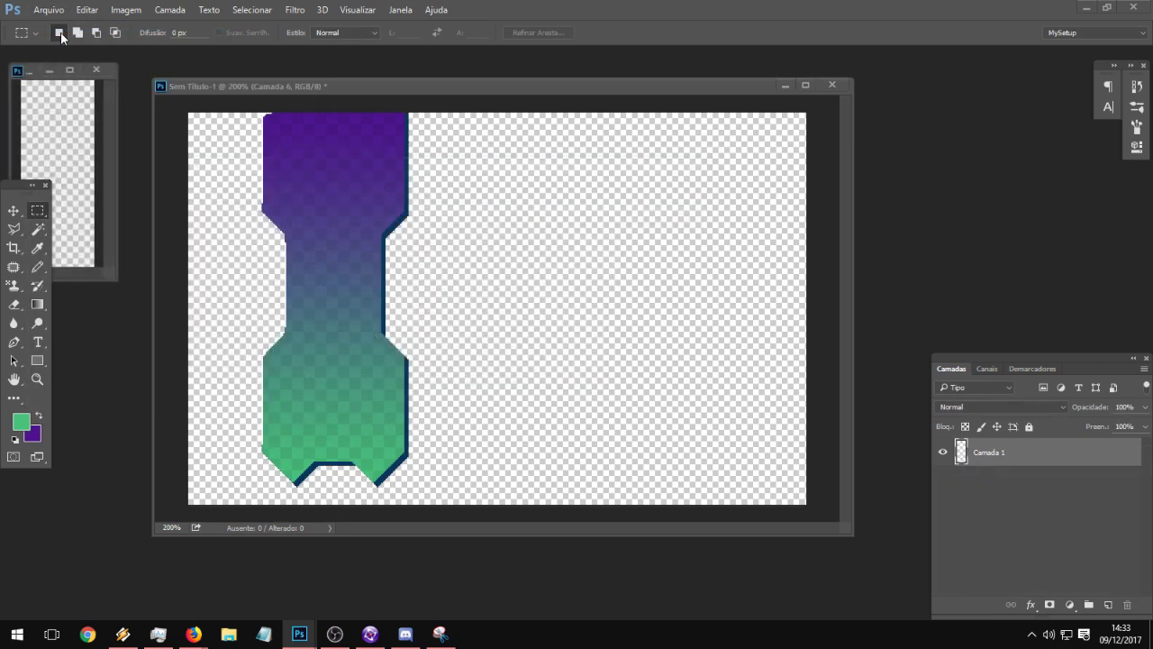
pyautogui.hotkey('ctrl', 'v')
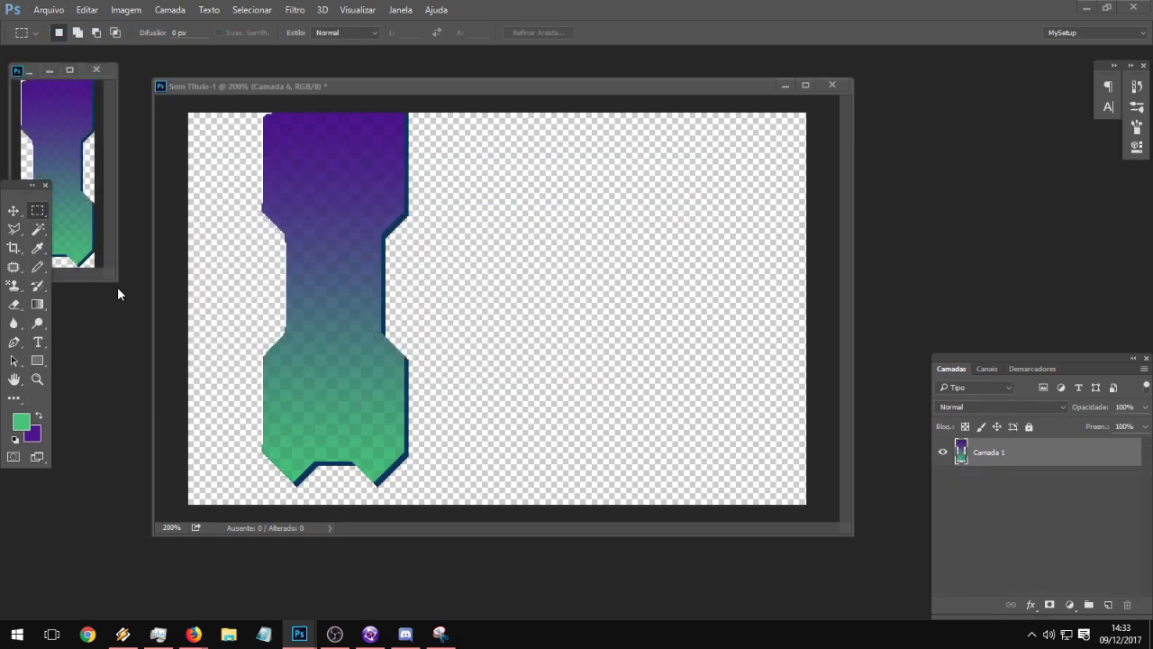
# - Minimize the original document and enlarge the new document's window to show the whole banner at 200% zoom
pyautogui.moveTo(117, 282); pyautogui.dragTo(260, 376)
pyautogui.moveTo(93, 72); pyautogui.dragTo(381, 176)
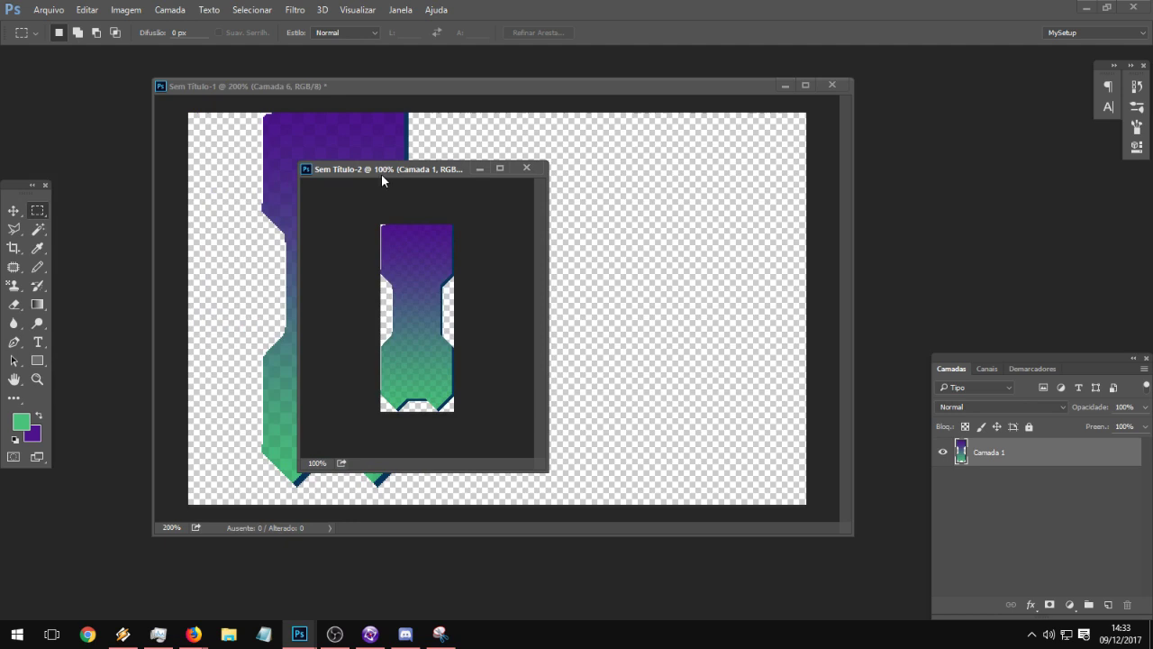
pyautogui.click(37, 379)
pyautogui.click(373, 325)
pyautogui.click(549, 476)
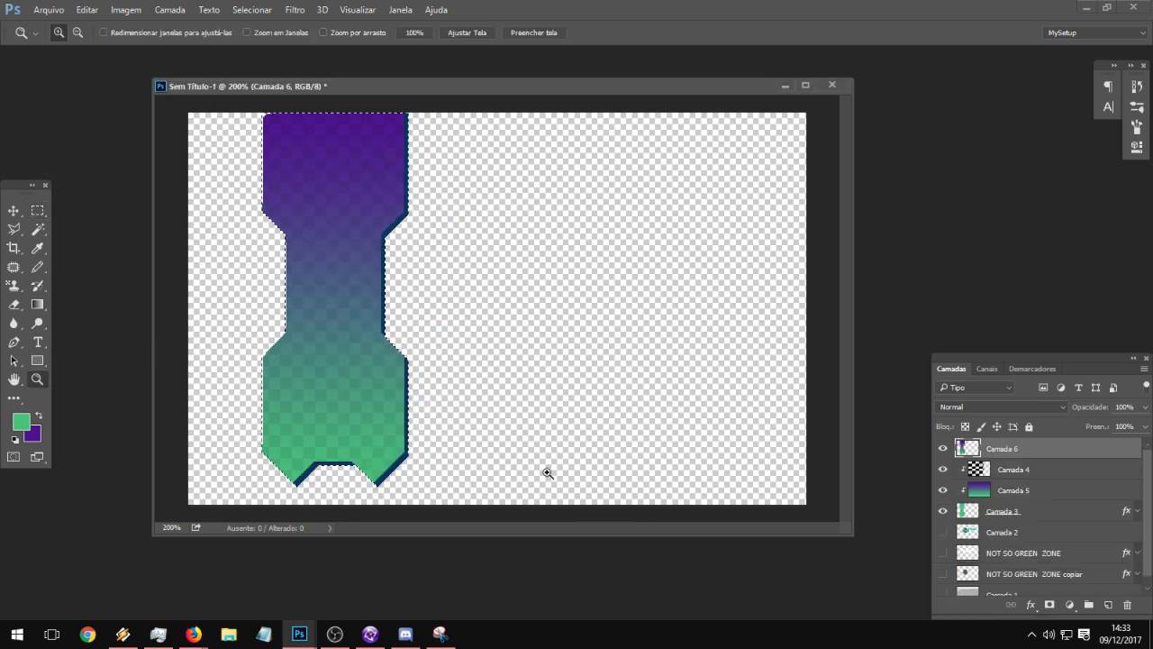
pyautogui.click(784, 85)
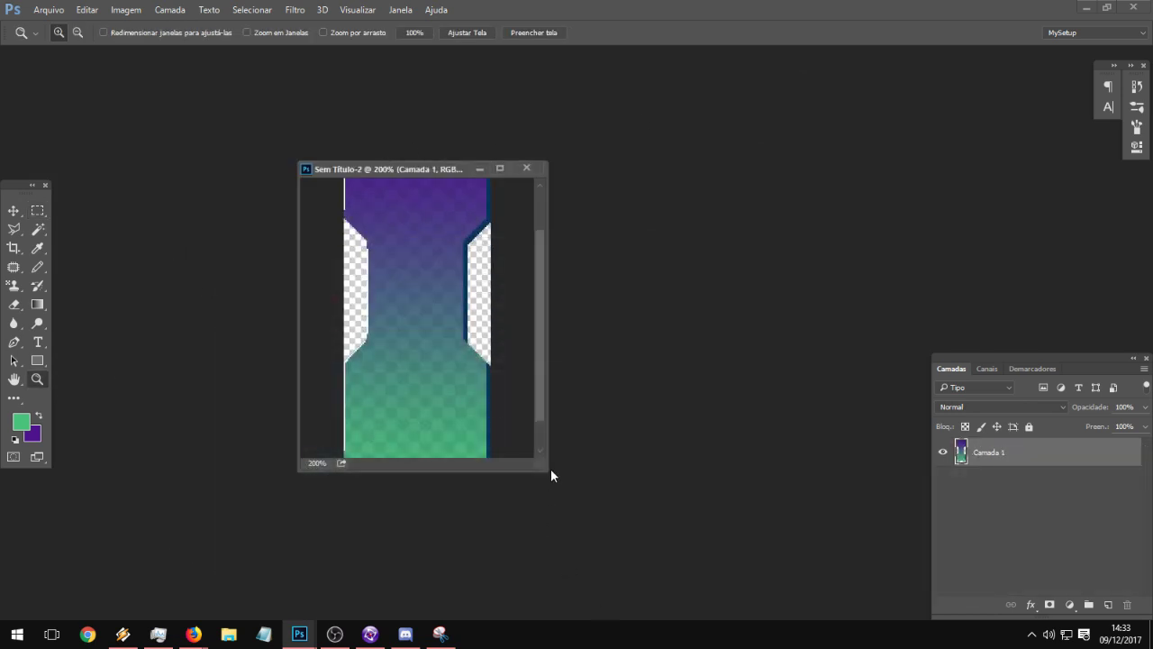
pyautogui.moveTo(547, 470); pyautogui.dragTo(618, 610)
pyautogui.moveTo(437, 166); pyautogui.dragTo(369, 108)
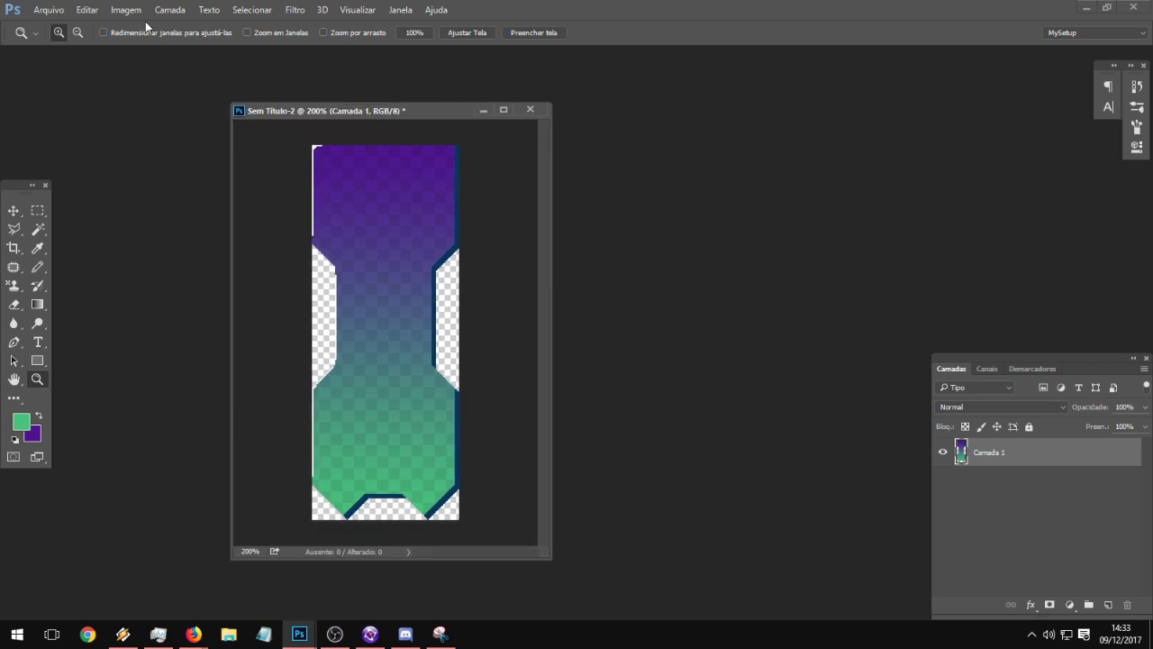
# - Start converting the banner to indexed colours and compare the preview with and without transparency, leaving transparency enabled
pyautogui.click(127, 10)
pyautogui.moveTo(144, 27)
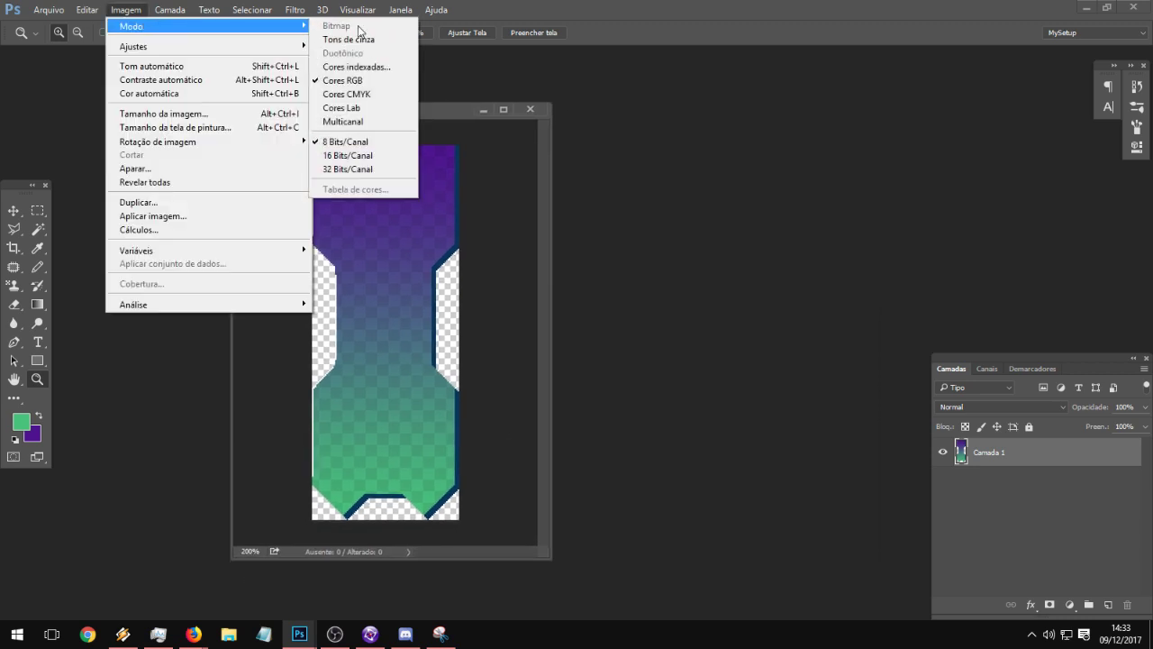
pyautogui.click(400, 69)
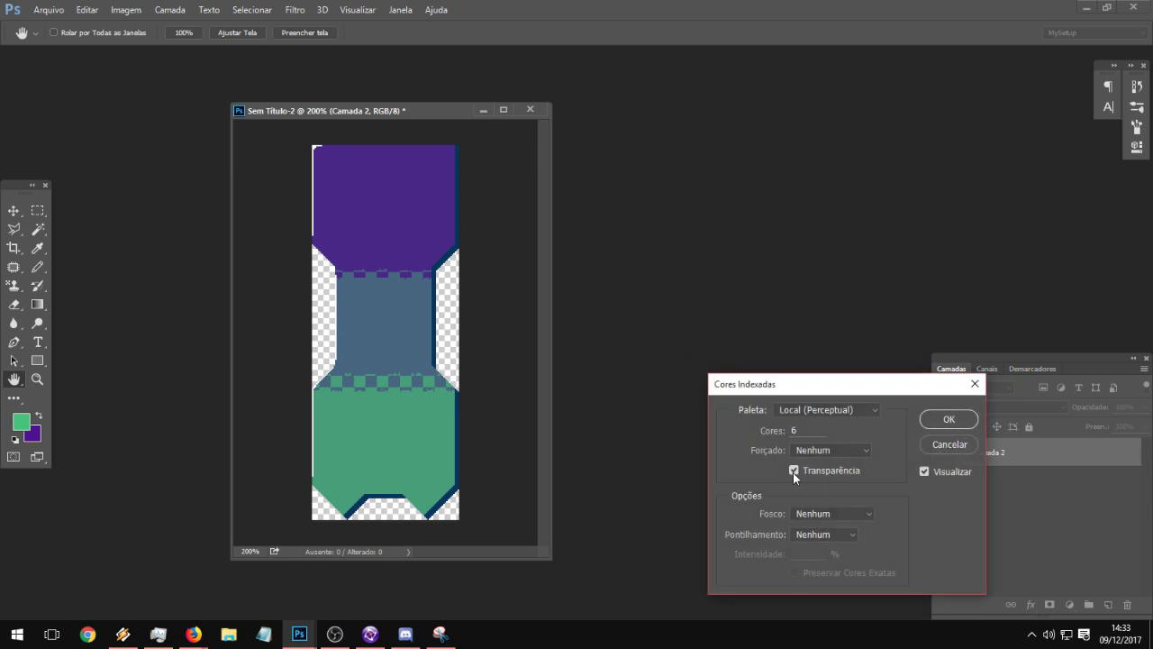
pyautogui.click(794, 470)
pyautogui.click(794, 469)
pyautogui.click(794, 470)
pyautogui.click(794, 470)
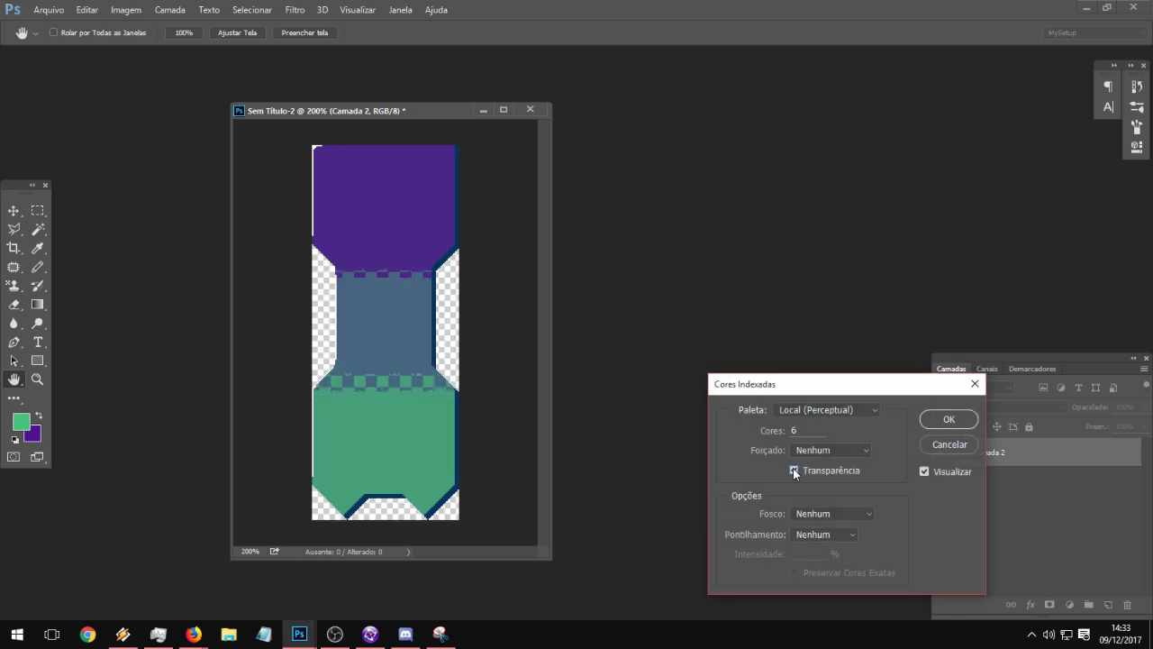
# - Compare the local and principal palette options for the indexed conversion and keep Principal (Seletivo)
pyautogui.click(807, 410)
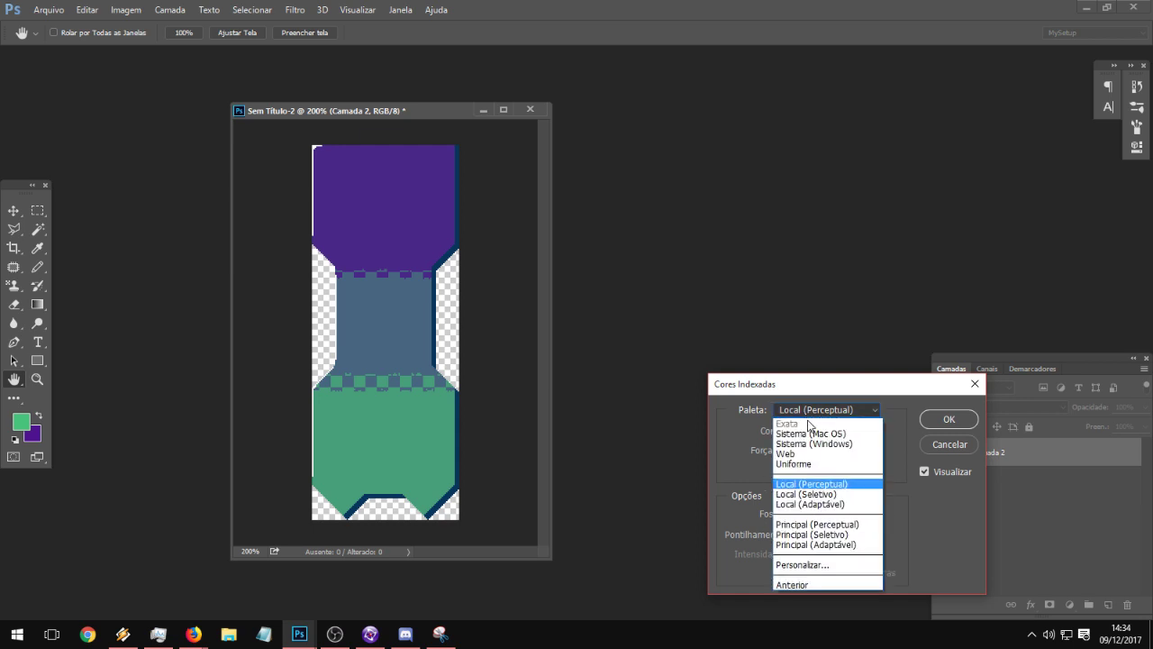
pyautogui.click(808, 535)
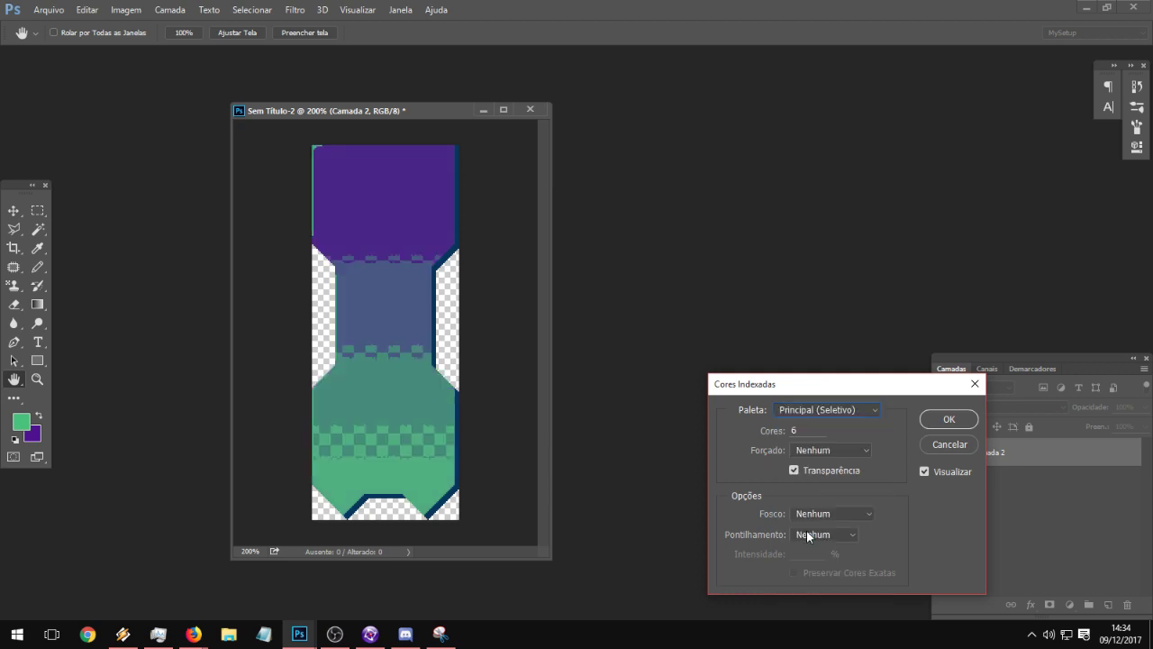
pyautogui.press('Up')
pyautogui.press('Up')
pyautogui.press('Up')
pyautogui.press('Up')
pyautogui.press('Up')
pyautogui.press('Down')
pyautogui.press('Down')
pyautogui.press('Down')
pyautogui.press('Down')
pyautogui.press('Down')
# - Keep the Principal (Seletivo) palette and raise the number of indexed colours to 16
pyautogui.click(805, 412)
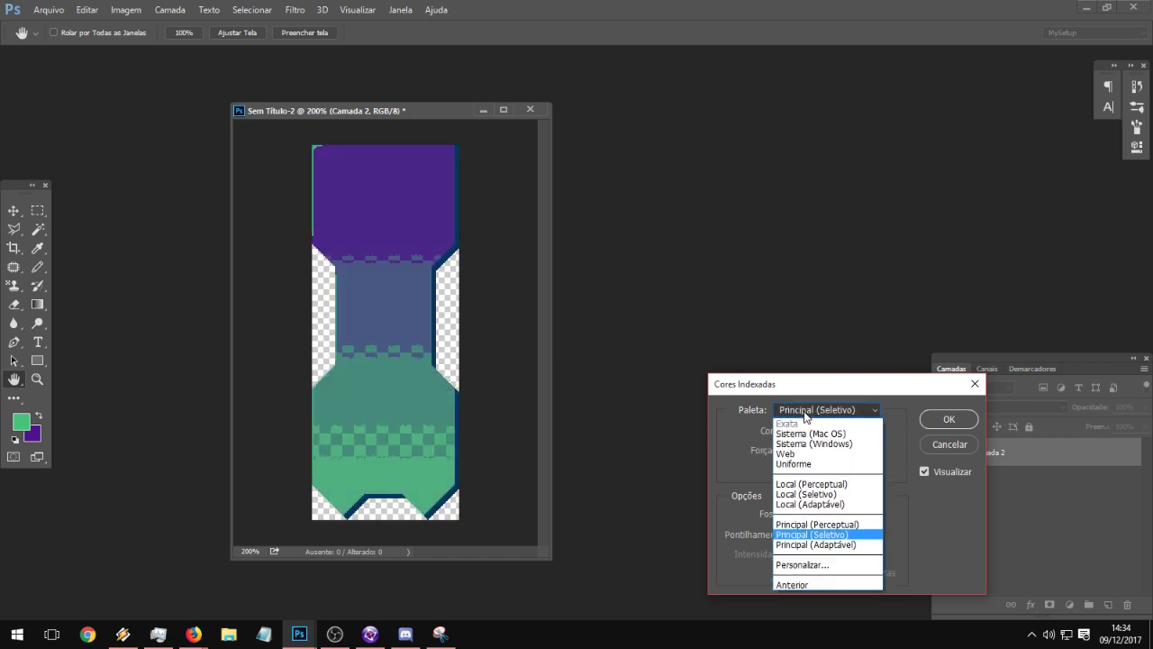
pyautogui.click(804, 412)
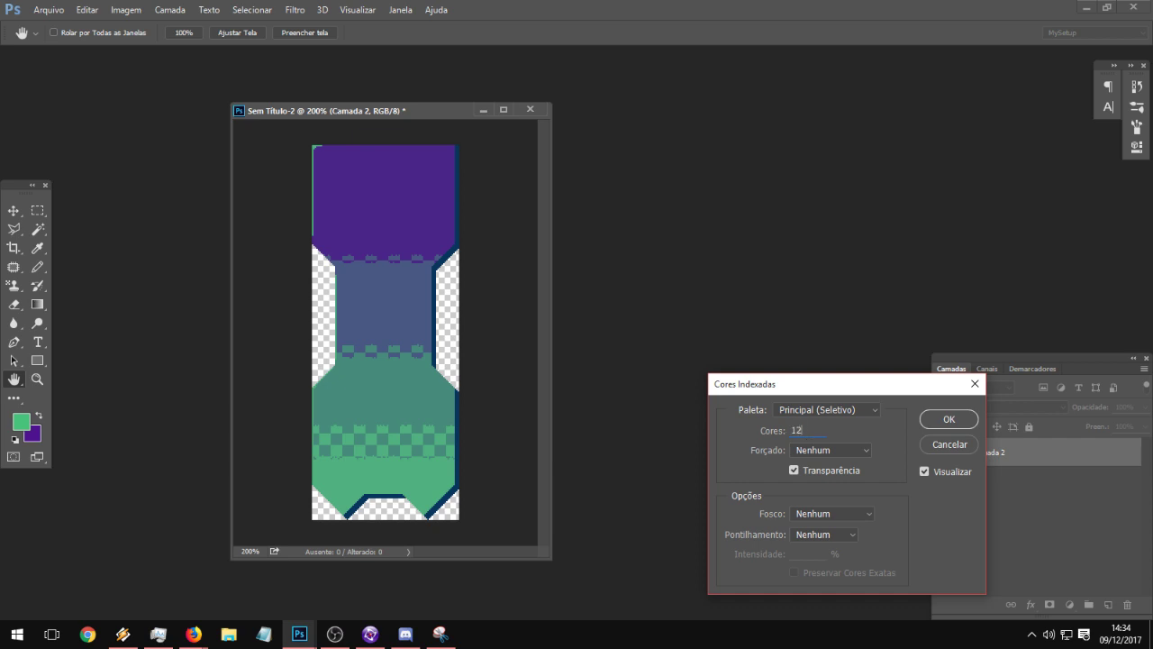
pyautogui.press('Up')
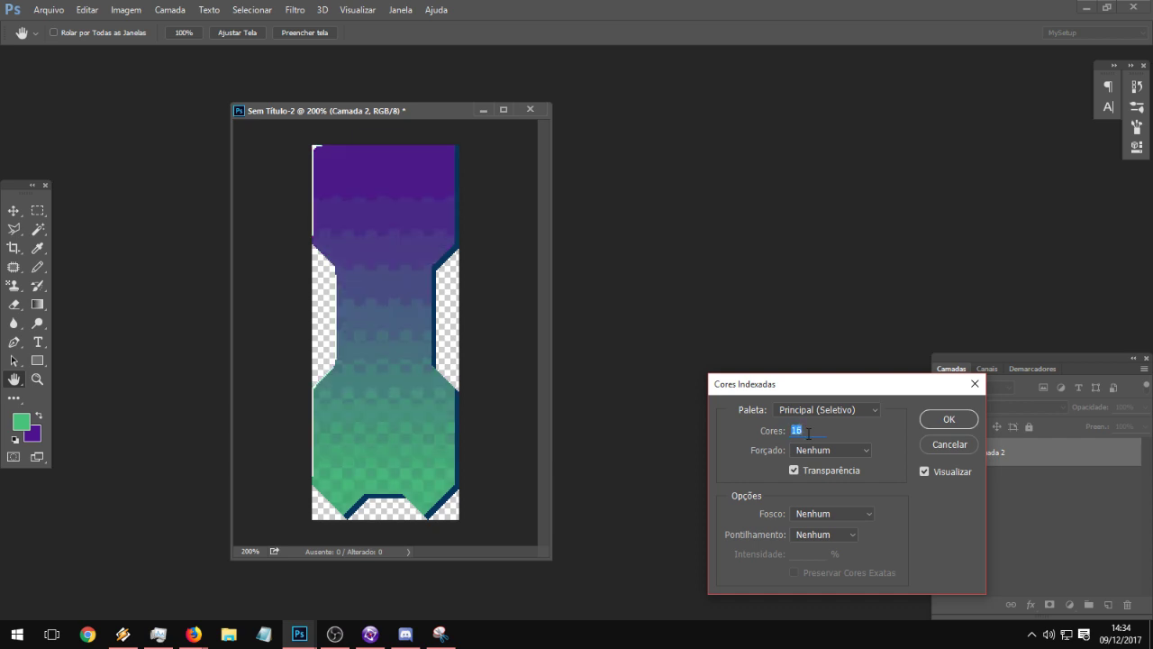
# - Try an indexed conversion of the banner with 32 colours and Por Difusão (diffusion) dithering
pyautogui.press('Up')
pyautogui.click(836, 536)
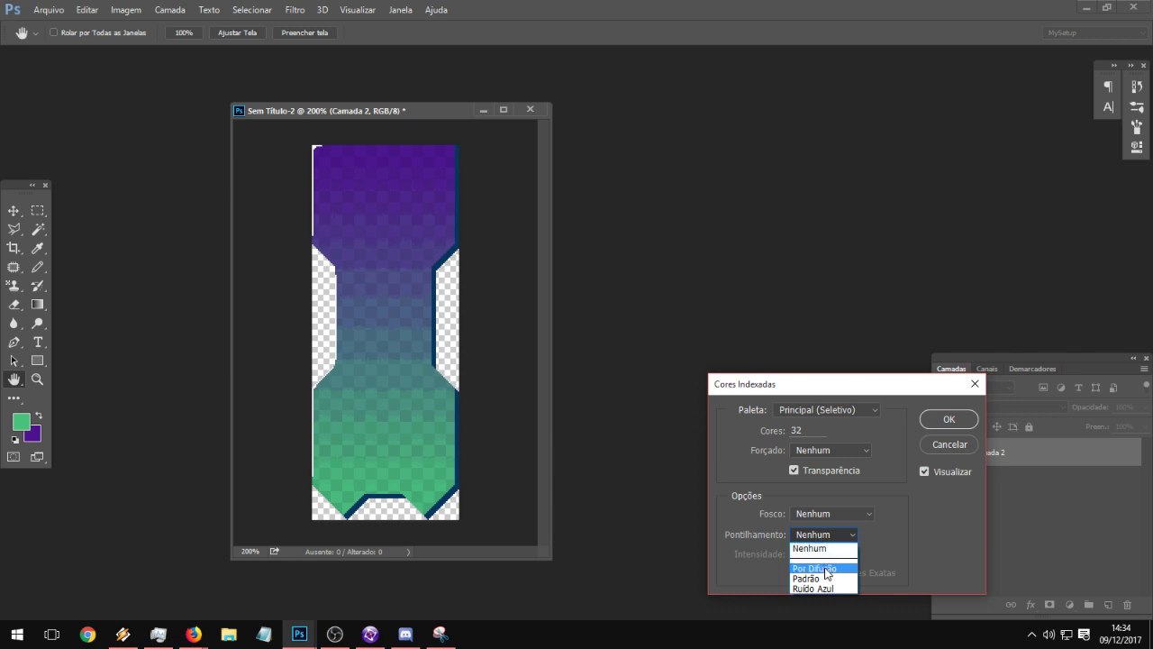
pyautogui.click(823, 568)
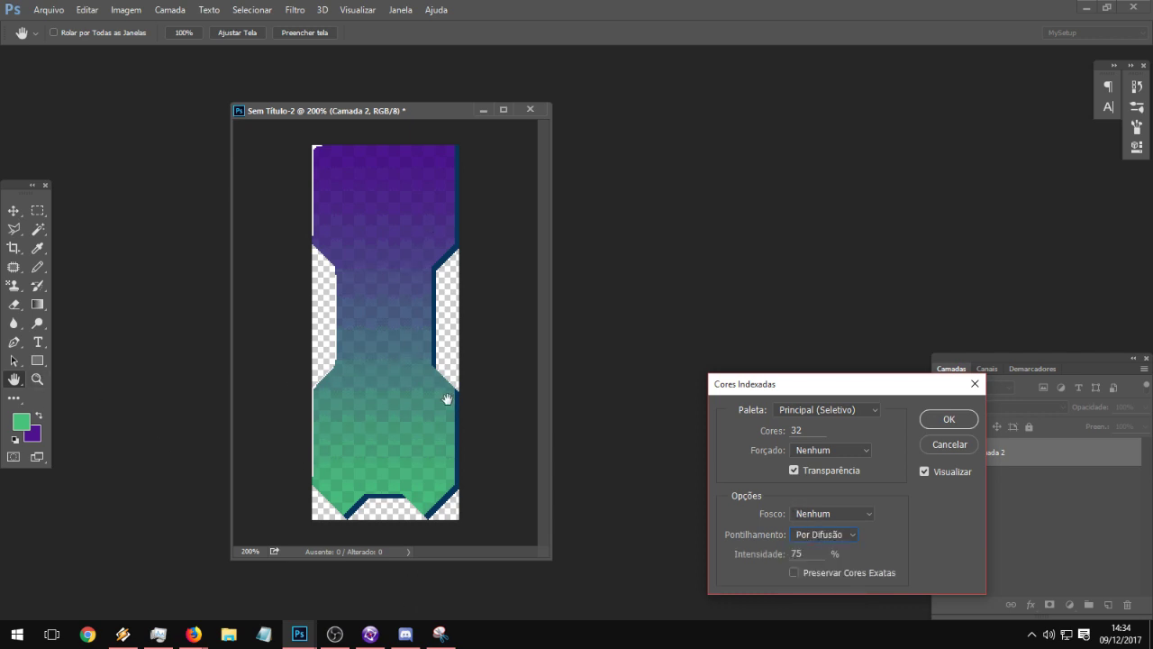
pyautogui.press('alt')
pyautogui.keyDown('alt'); pyautogui.click(382, 392); pyautogui.keyUp('alt')
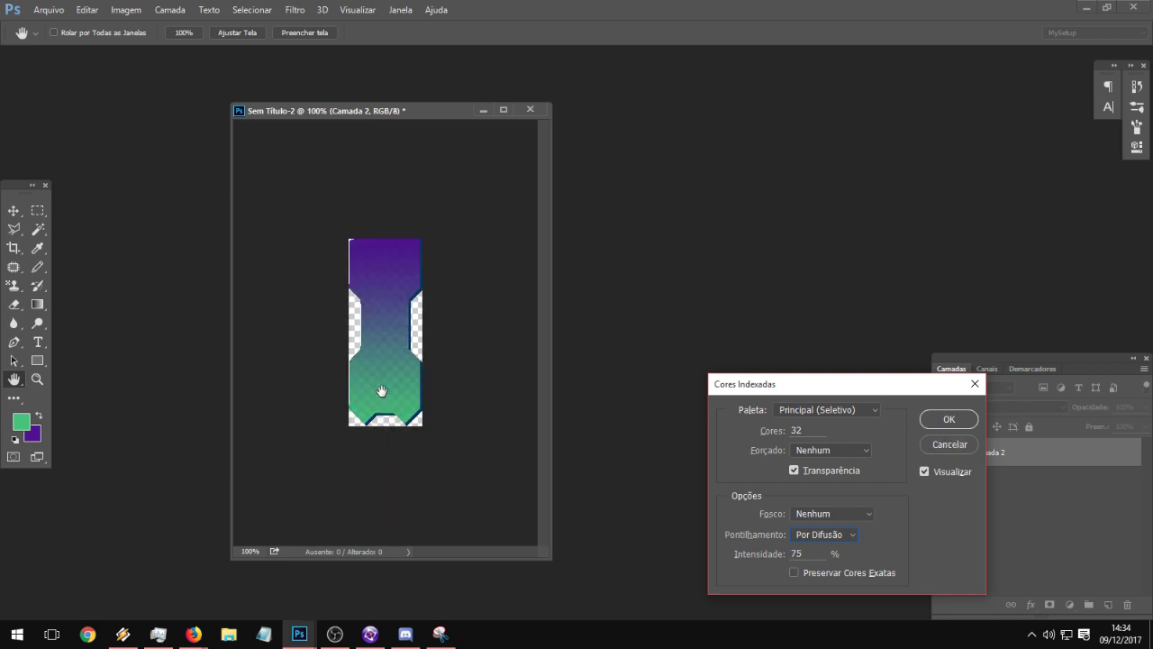
pyautogui.click(949, 419)
# - Restart the banner's indexed colour conversion with the Local (Perceptual) palette and set it to 32 colours
pyautogui.press('z')
pyautogui.click(399, 330)
pyautogui.click(399, 330)
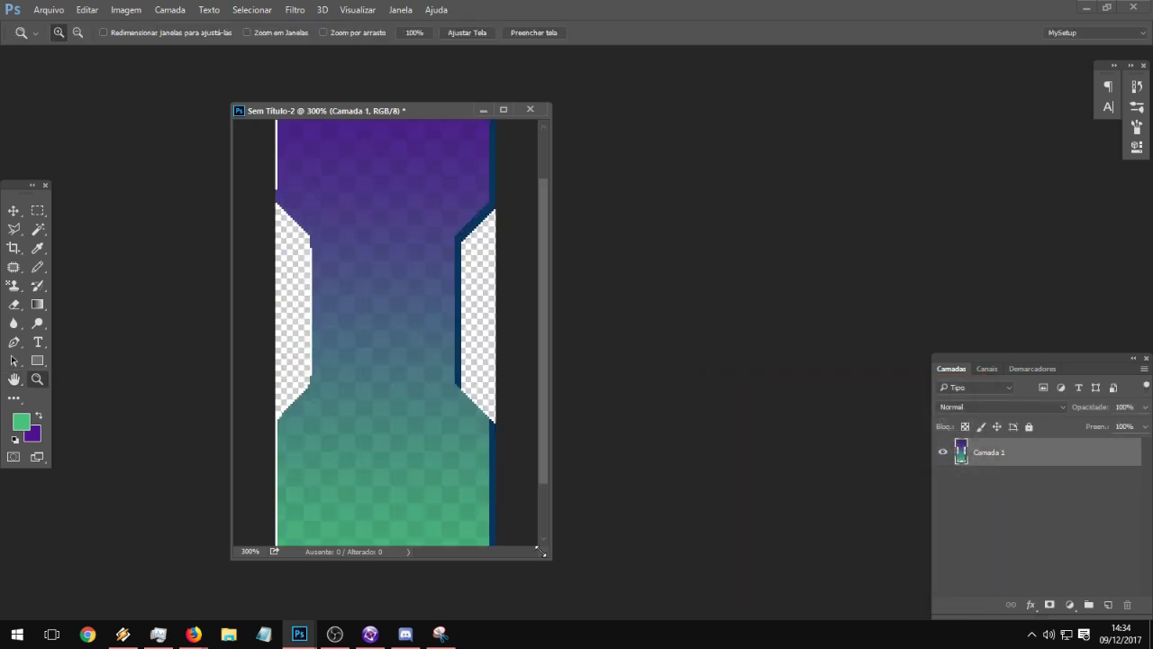
pyautogui.moveTo(543, 552); pyautogui.dragTo(602, 616)
pyautogui.click(135, 11)
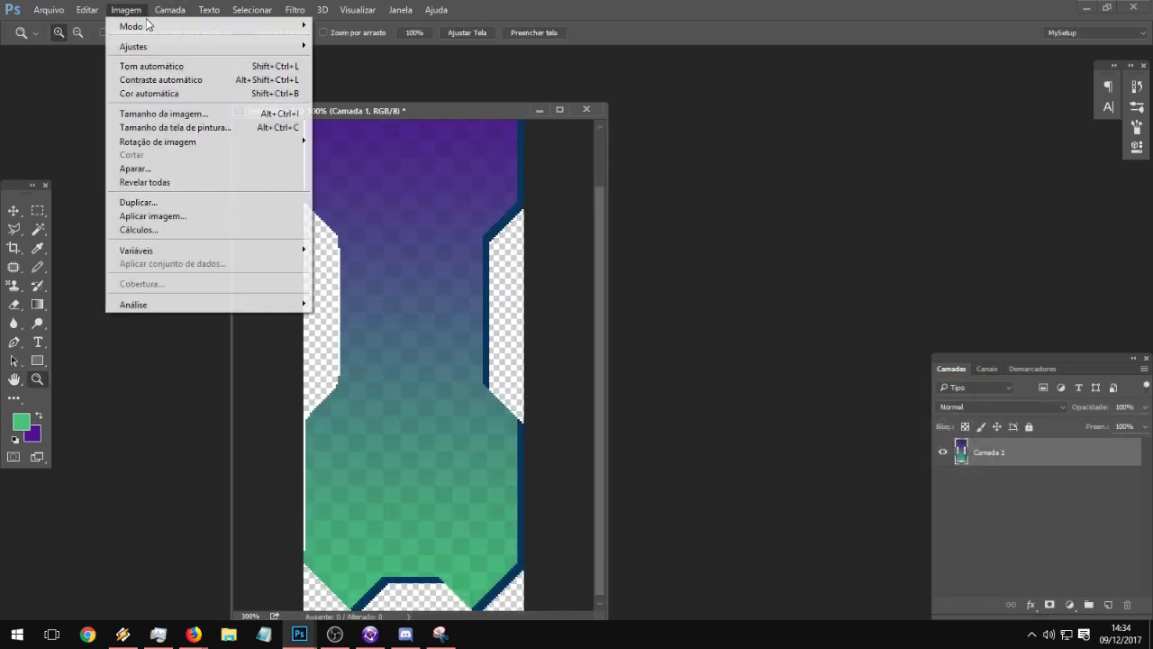
pyautogui.moveTo(148, 26)
pyautogui.click(389, 78)
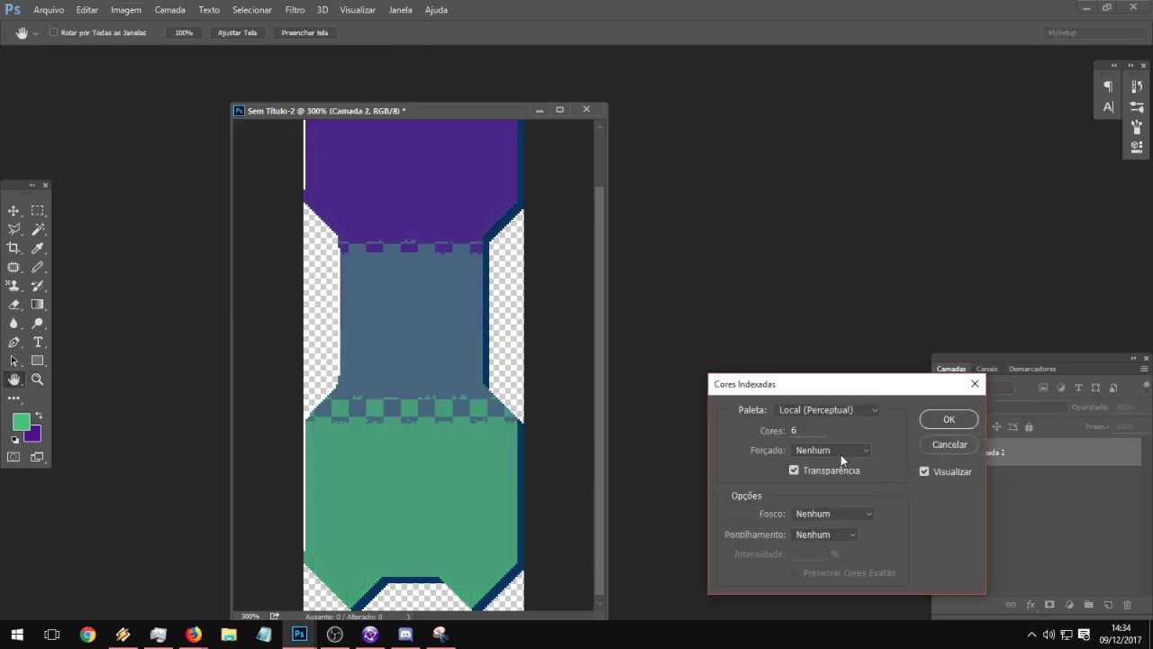
pyautogui.click(816, 429)
pyautogui.press('Up')
pyautogui.press('Up')
pyautogui.press('Up')
pyautogui.press('Up')
pyautogui.press('Up')
pyautogui.press('Up')
pyautogui.press('Up')
pyautogui.press('Up')
pyautogui.write('32')
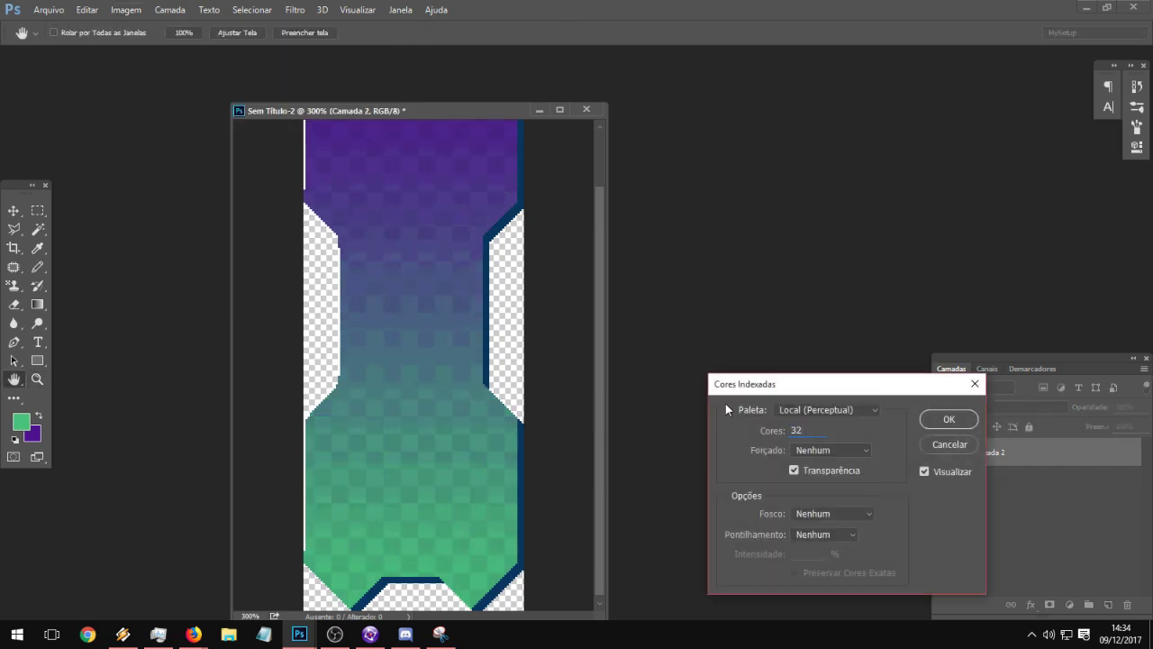
# - Compare the Padrão and Ruído Azul dithering previews on the banner and choose Por Difusão
pyautogui.click(808, 536)
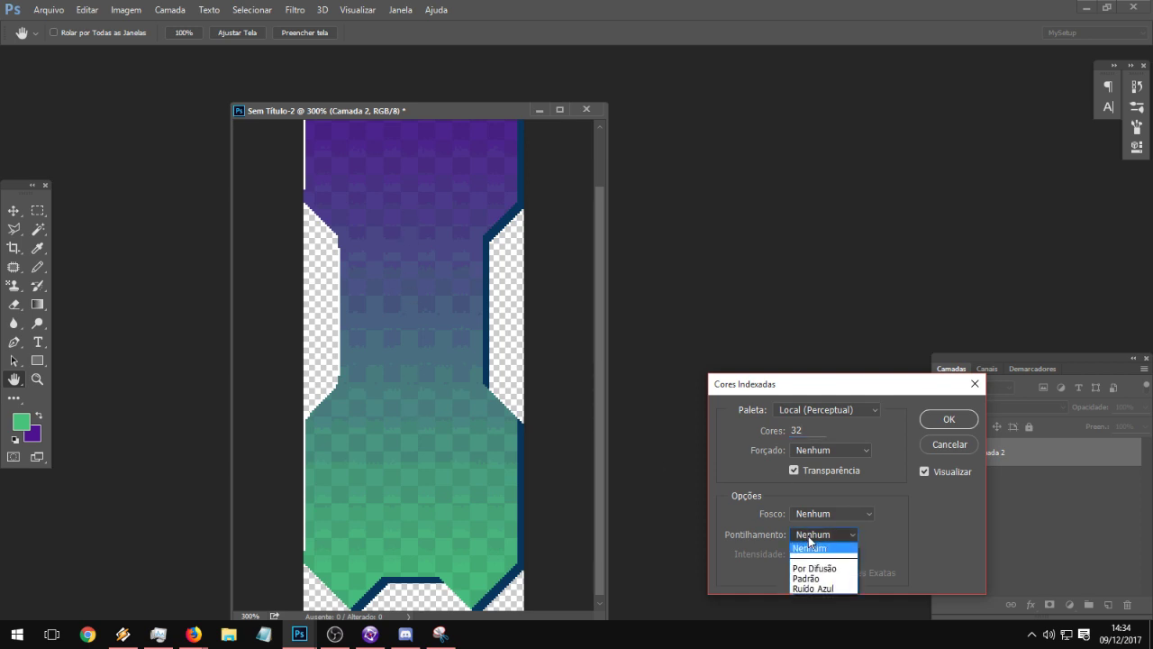
pyautogui.click(817, 578)
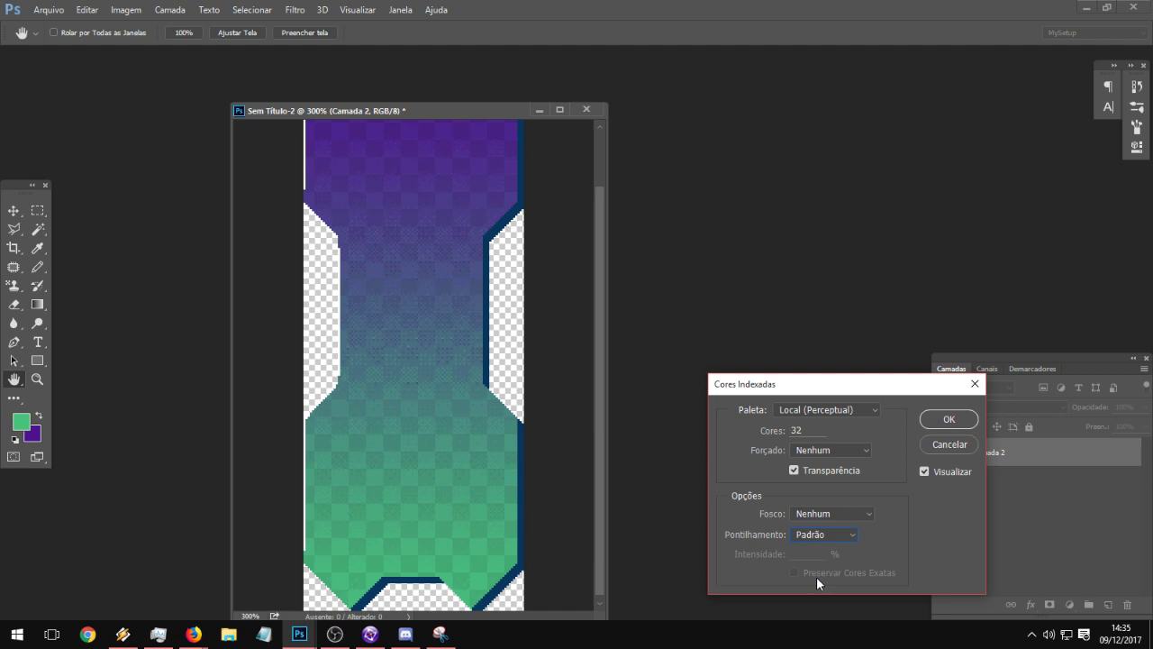
pyautogui.click(846, 537)
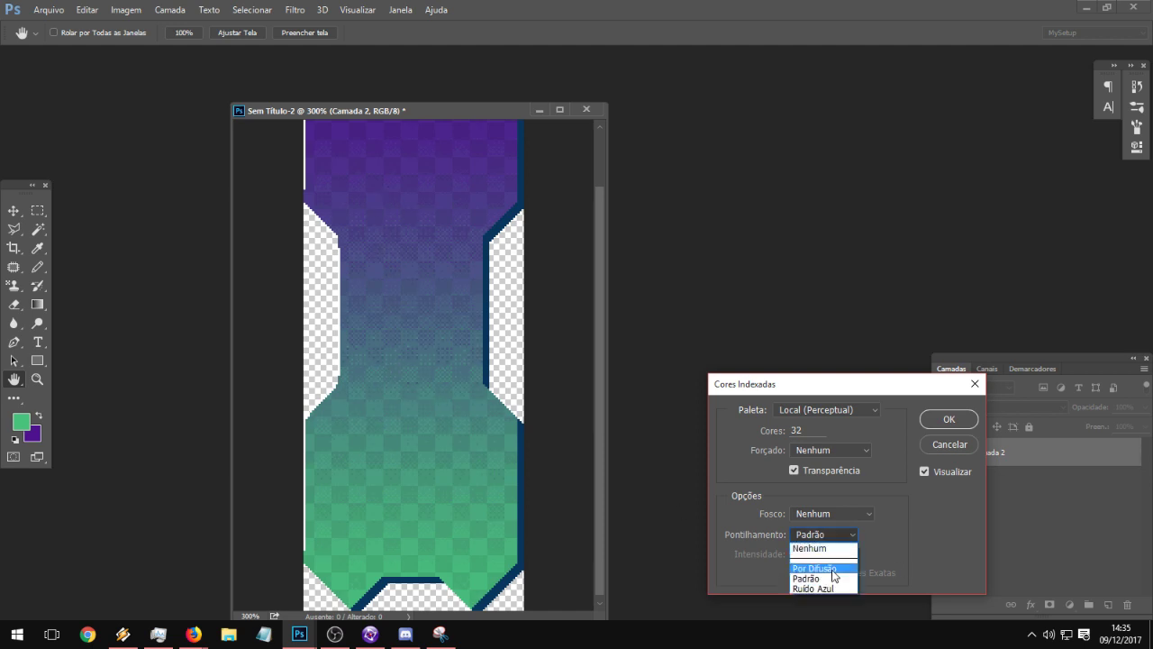
pyautogui.click(832, 586)
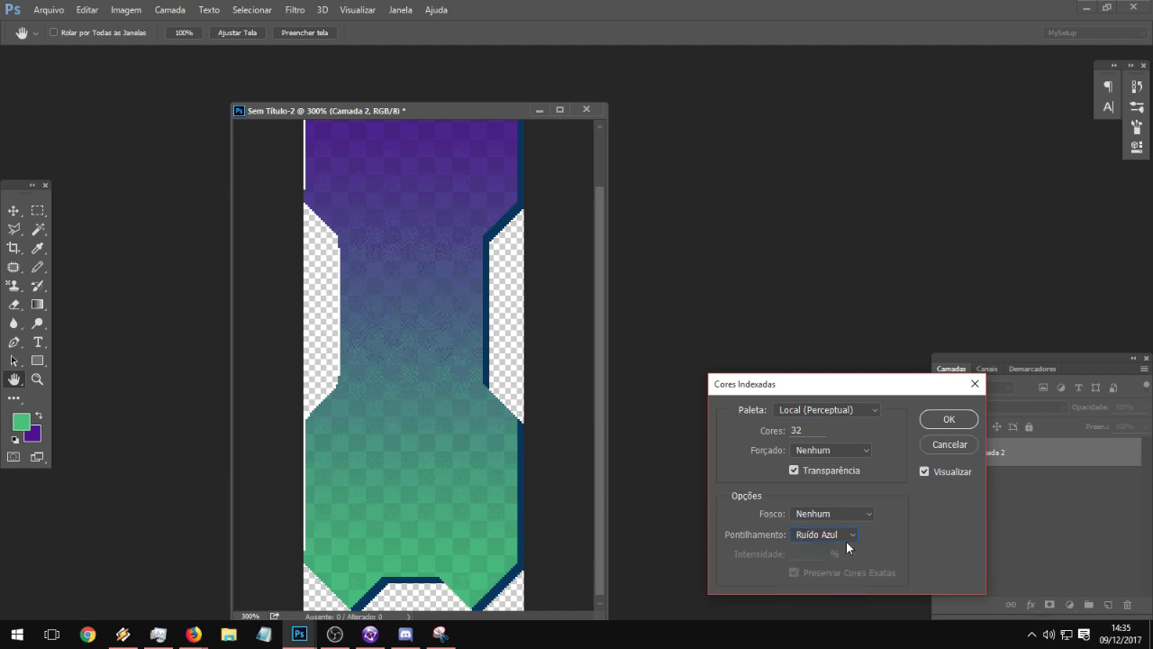
pyautogui.click(827, 537)
pyautogui.click(829, 566)
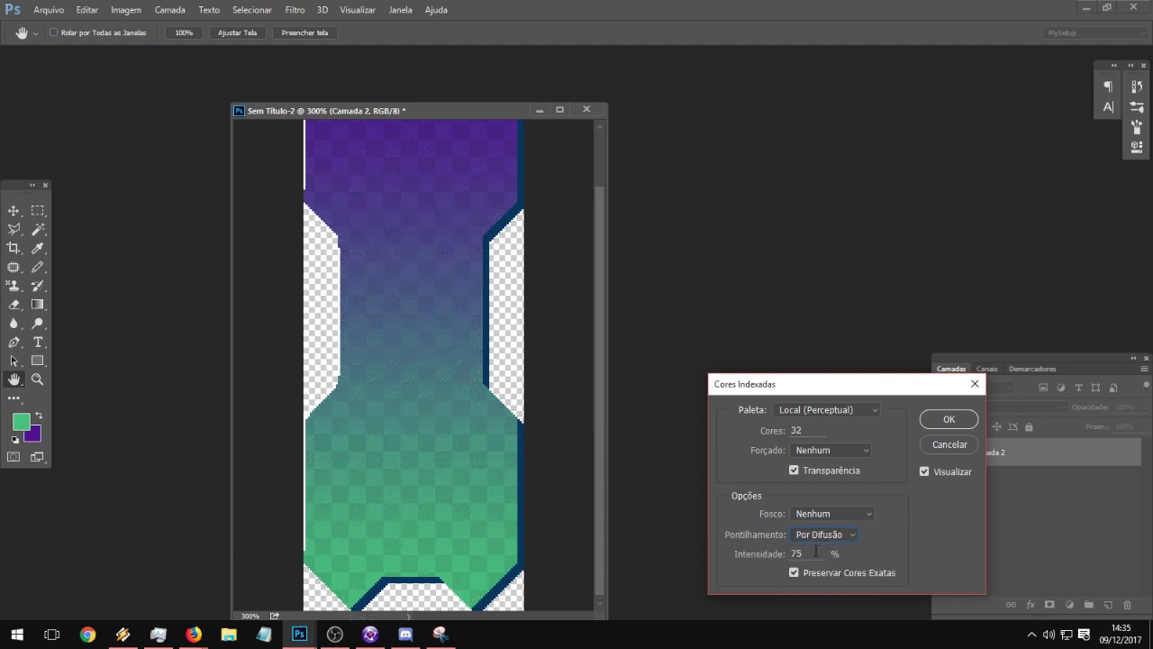
# - Lower the diffusion dithering intensity and apply the indexed conversion to the banner
pyautogui.click(816, 545)
pyautogui.write('100')
pyautogui.press('BackSpace')
pyautogui.click(946, 417)
pyautogui.press('z')
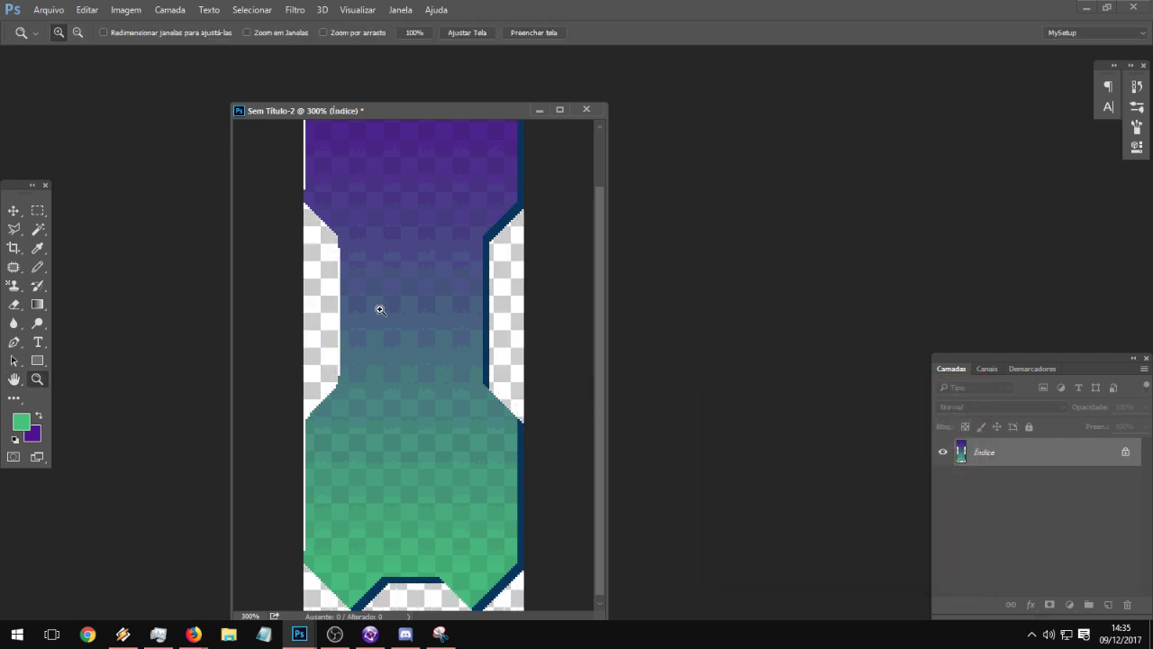
pyautogui.keyDown('alt'); pyautogui.click(397, 303); pyautogui.keyUp('alt')
# - Return to the Sem Título-1 document and merge the banner layers from Camada 7 down to Camada 3 into one layer
pyautogui.press('m')
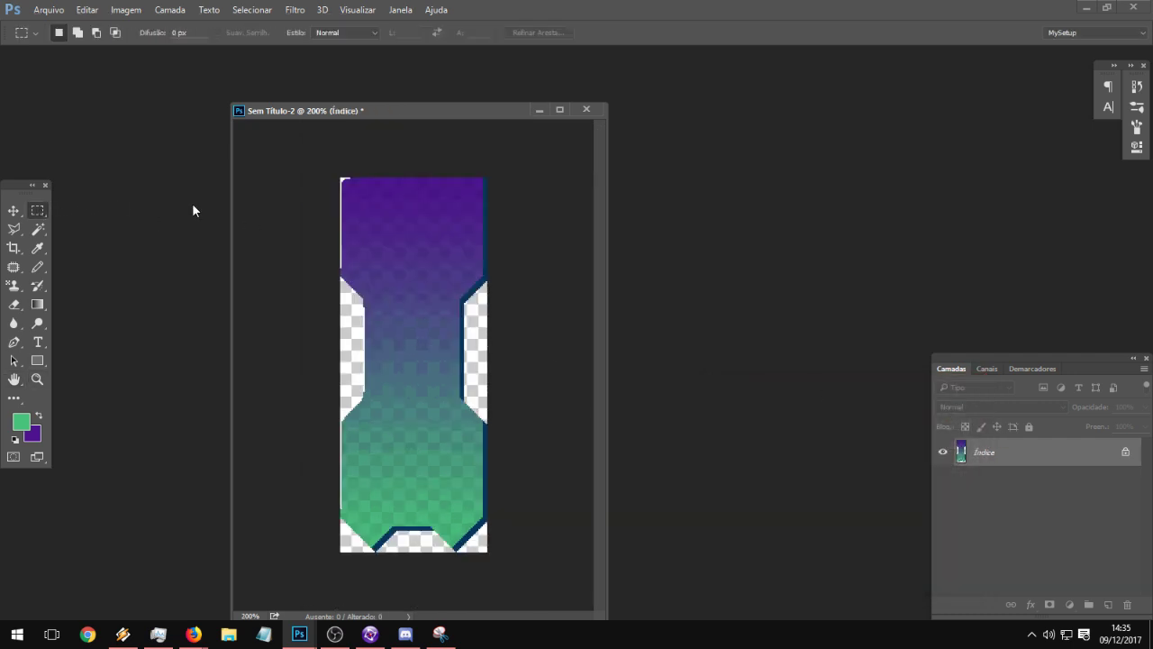
pyautogui.hotkey('ctrl', 'a')
pyautogui.moveTo(299, 633)
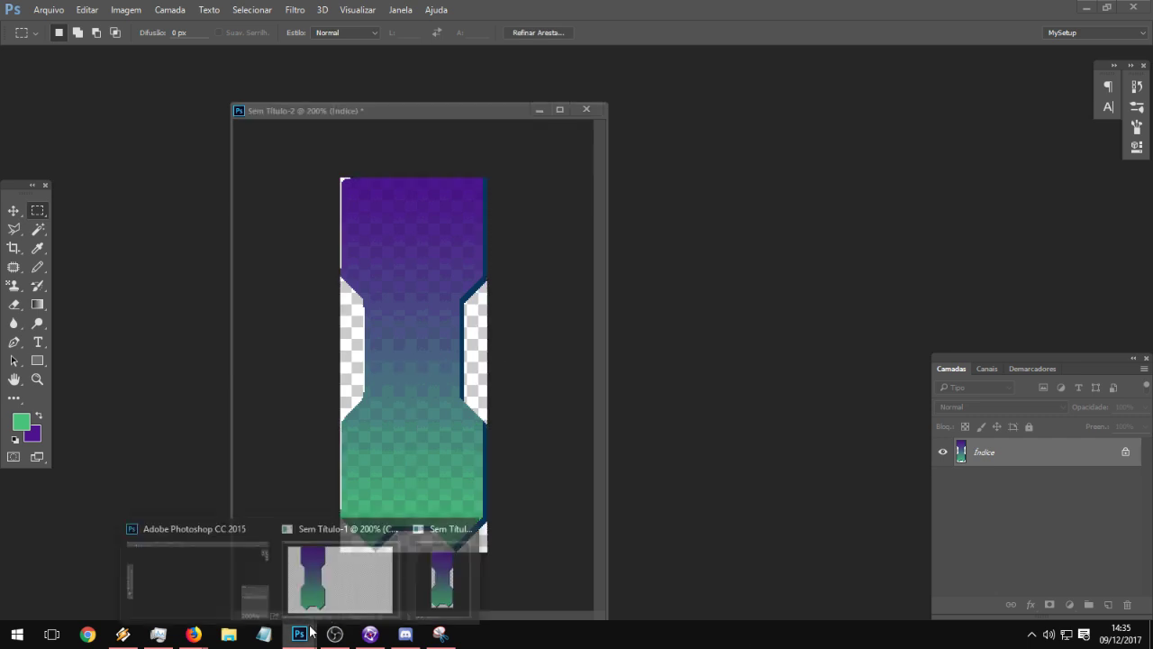
pyautogui.click(334, 589)
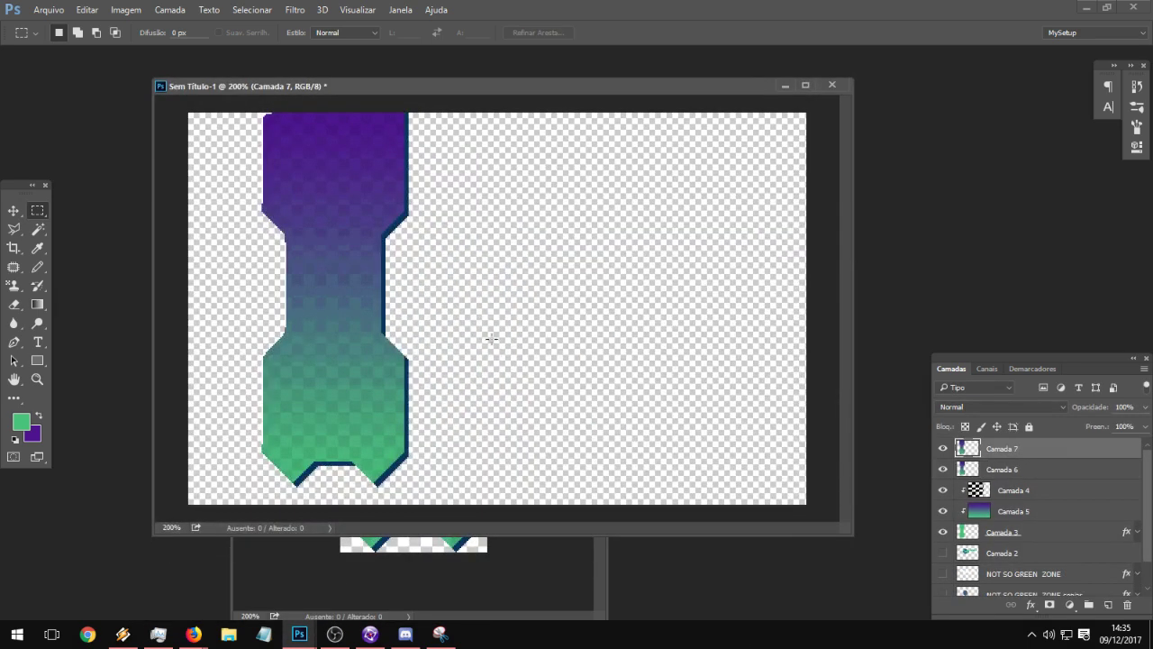
pyautogui.keyDown('shift'); pyautogui.click(1013, 511); pyautogui.keyUp('shift')
pyautogui.rightClick(1013, 532)
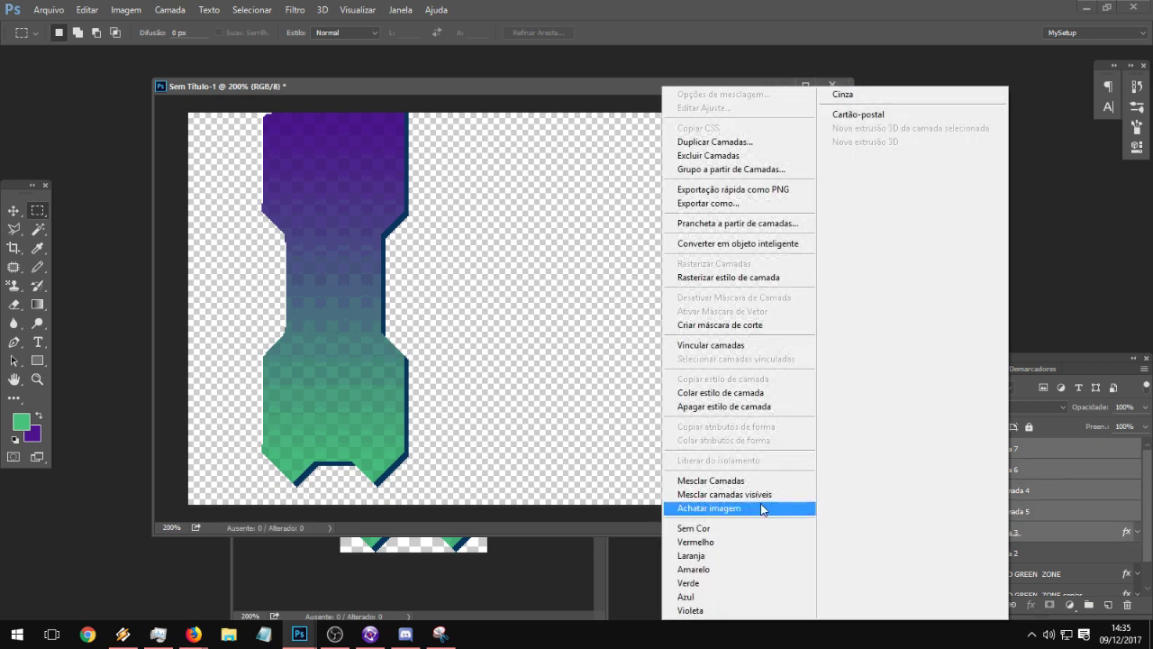
pyautogui.click(717, 478)
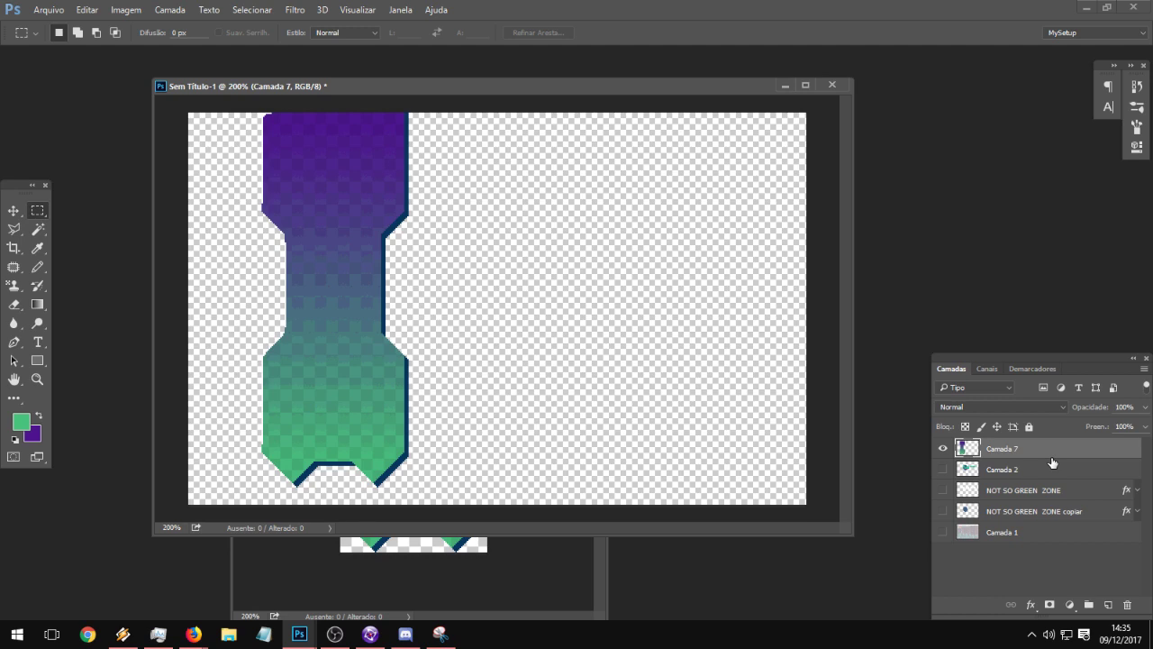
# - Place the merged banner layer below the title emblem layer and leave only the banner visible
pyautogui.click(943, 469)
pyautogui.moveTo(1000, 457); pyautogui.dragTo(1003, 472)
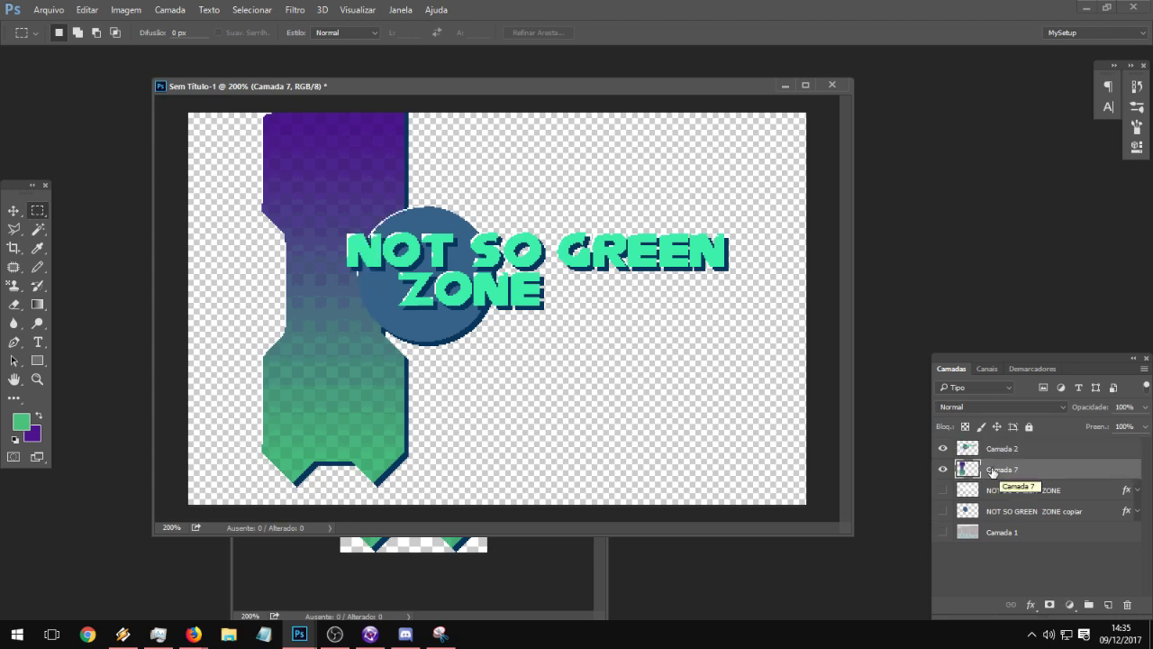
pyautogui.click(943, 448)
pyautogui.click(943, 450)
pyautogui.click(942, 448)
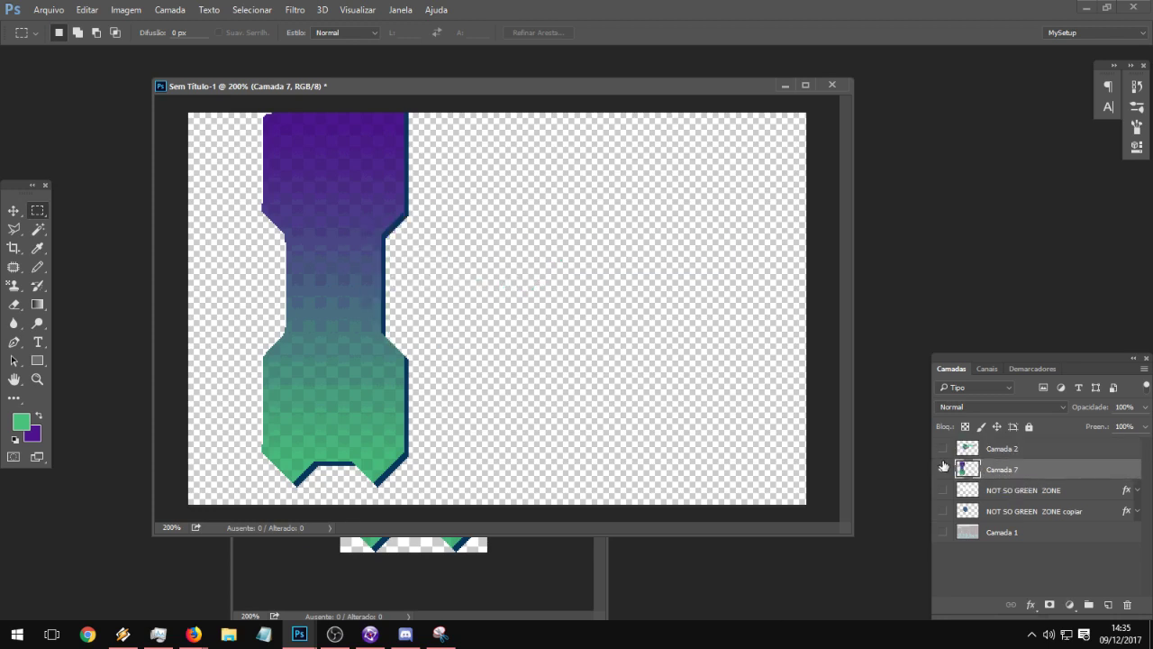
pyautogui.click(942, 469)
pyautogui.click(943, 448)
pyautogui.click(943, 449)
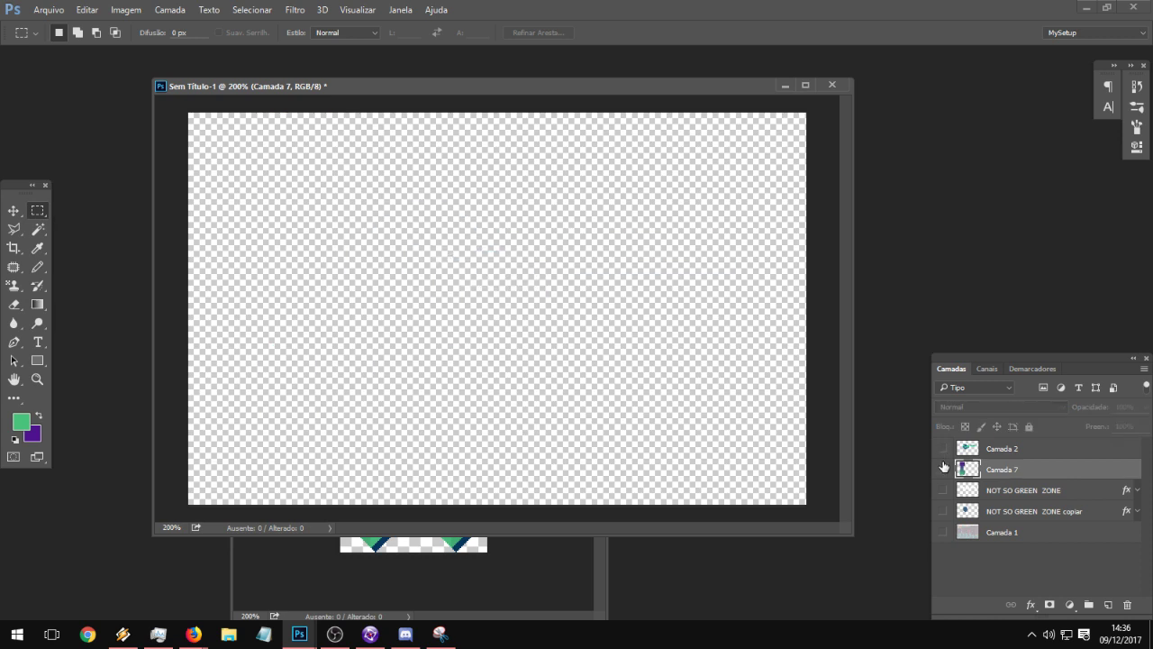
pyautogui.click(943, 469)
# - Save the banner alone as the PNG file TILE2.png and switch to Clickteam Fusion Developer
pyautogui.click(48, 9)
pyautogui.click(89, 170)
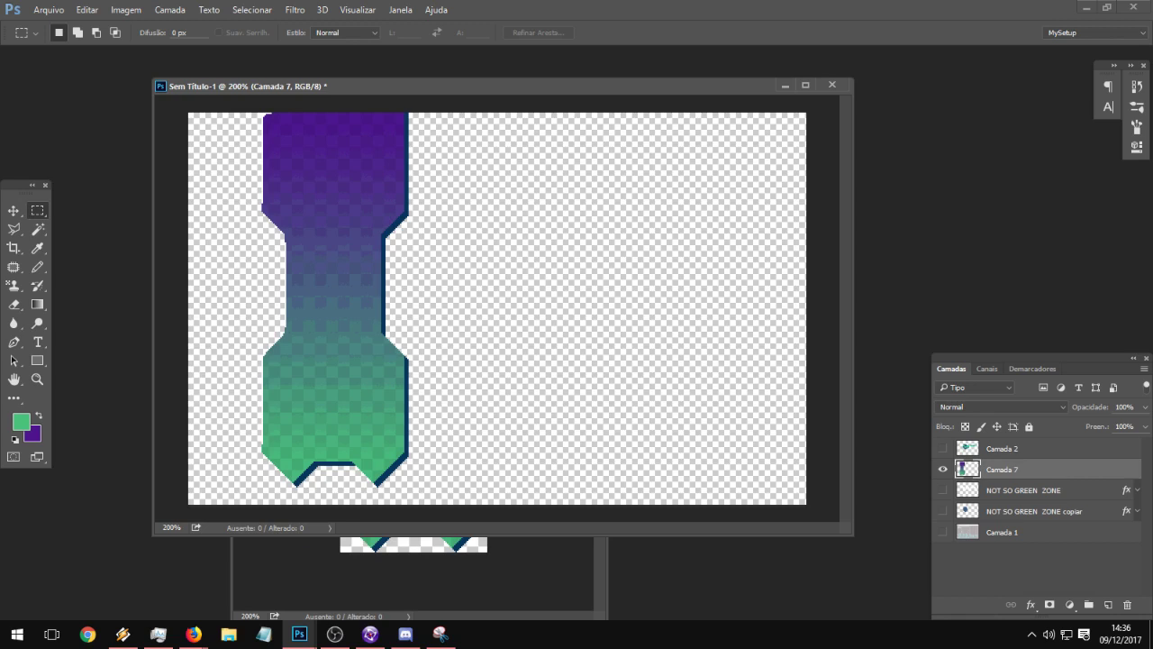
pyautogui.press('Return')
pyautogui.click(1086, 7)
pyautogui.click(778, 129)
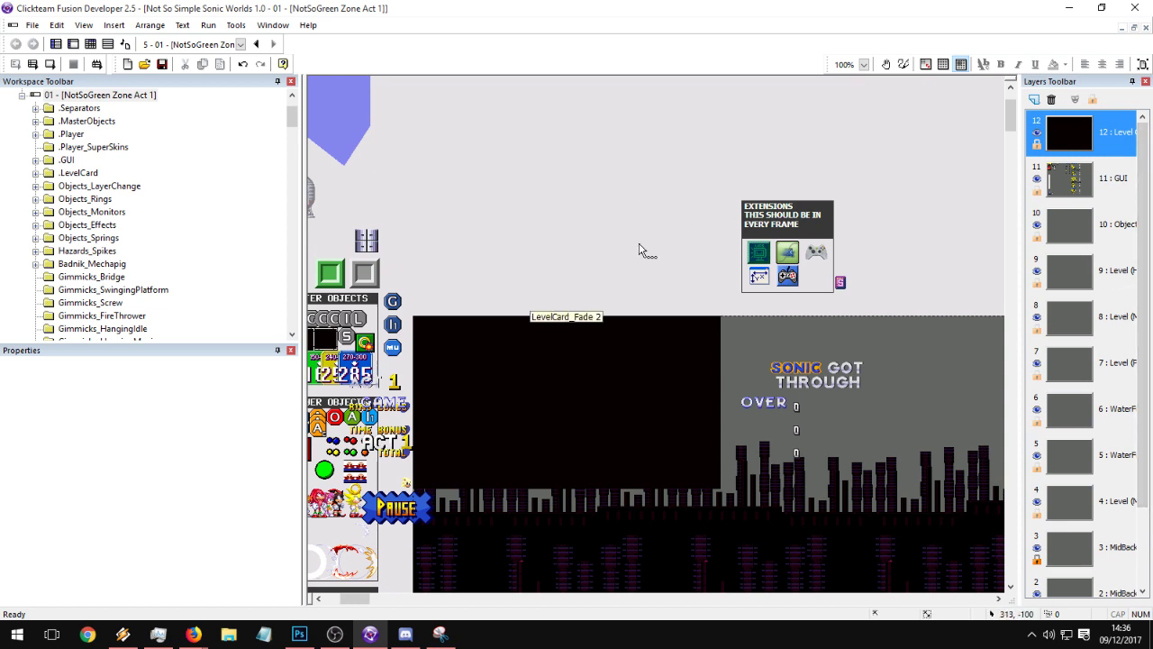
pyautogui.click(526, 221)
pyautogui.doubleClick(780, 170)
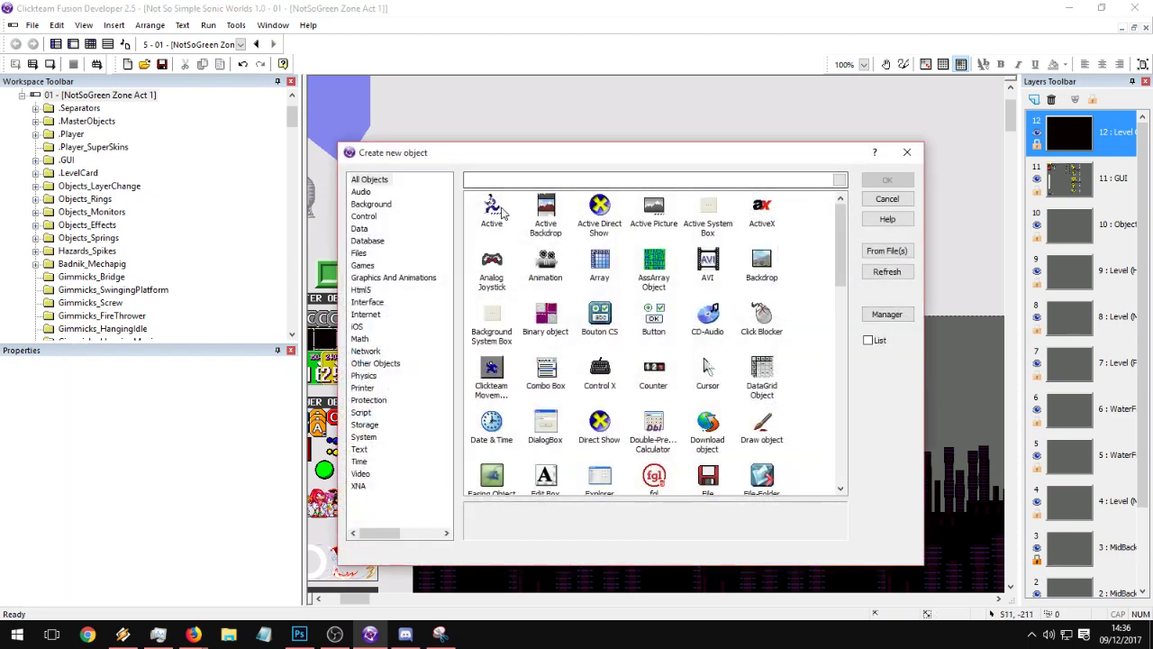
pyautogui.doubleClick(494, 209)
pyautogui.click(875, 189)
pyautogui.click(891, 226)
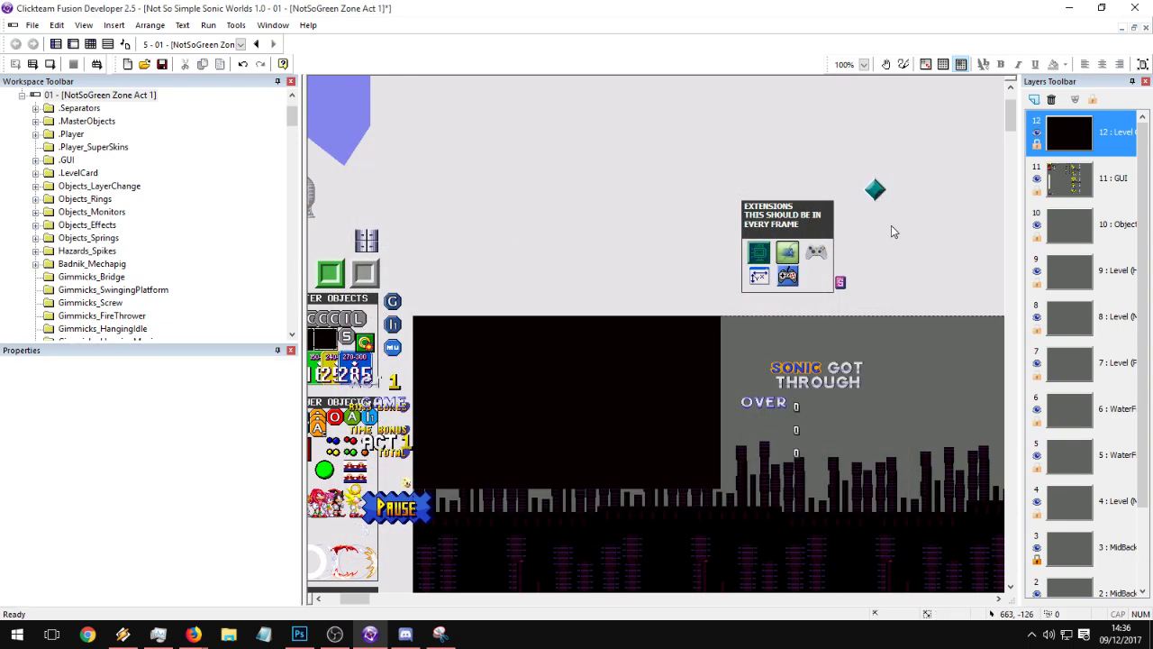
pyautogui.click(873, 191)
pyautogui.click(903, 230)
pyautogui.click(873, 190)
pyautogui.press('Delete')
# - Insert a new Active object in the empty area above the EXTENSIONS box, outside the frame
pyautogui.doubleClick(873, 197)
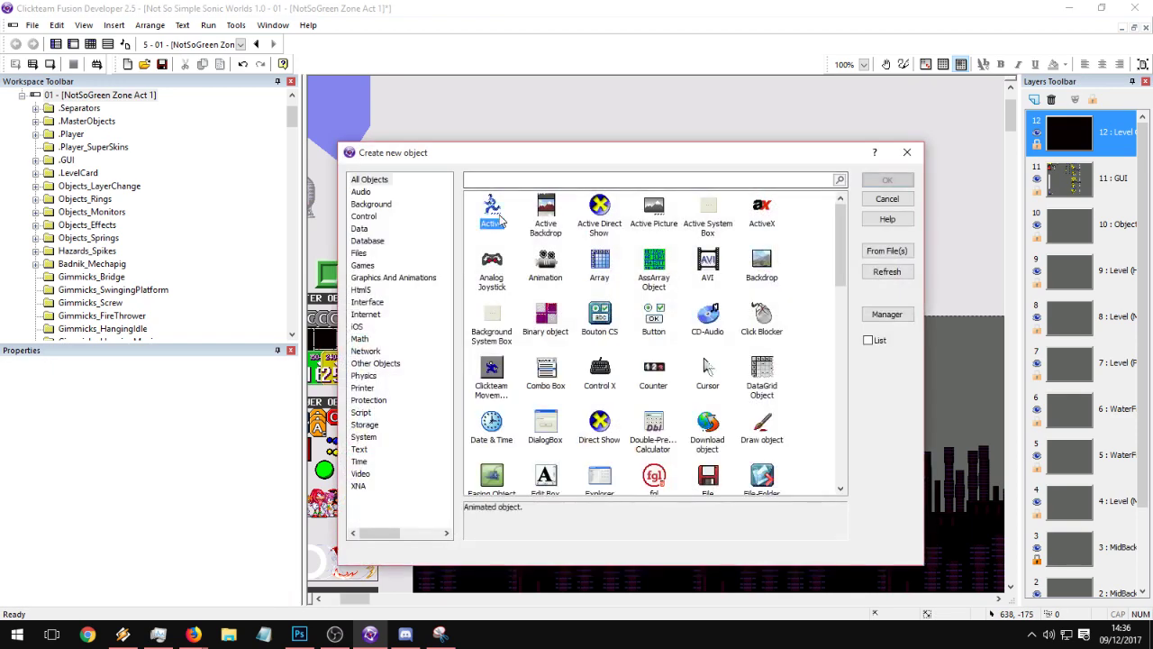
pyautogui.doubleClick(491, 193)
pyautogui.click(888, 186)
pyautogui.click(904, 239)
# - Replace the Active object's default picture with TILE'1.png and crop it to the title emblem
pyautogui.doubleClick(887, 185)
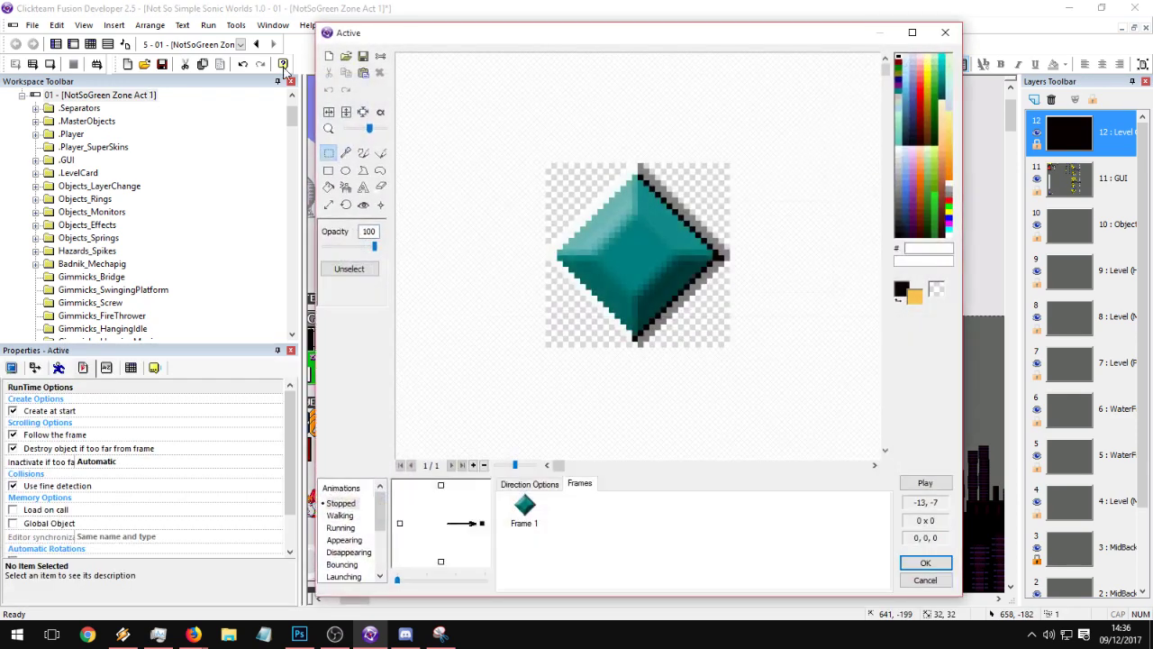
pyautogui.click(344, 64)
pyautogui.scroll(-1, 758, 365)
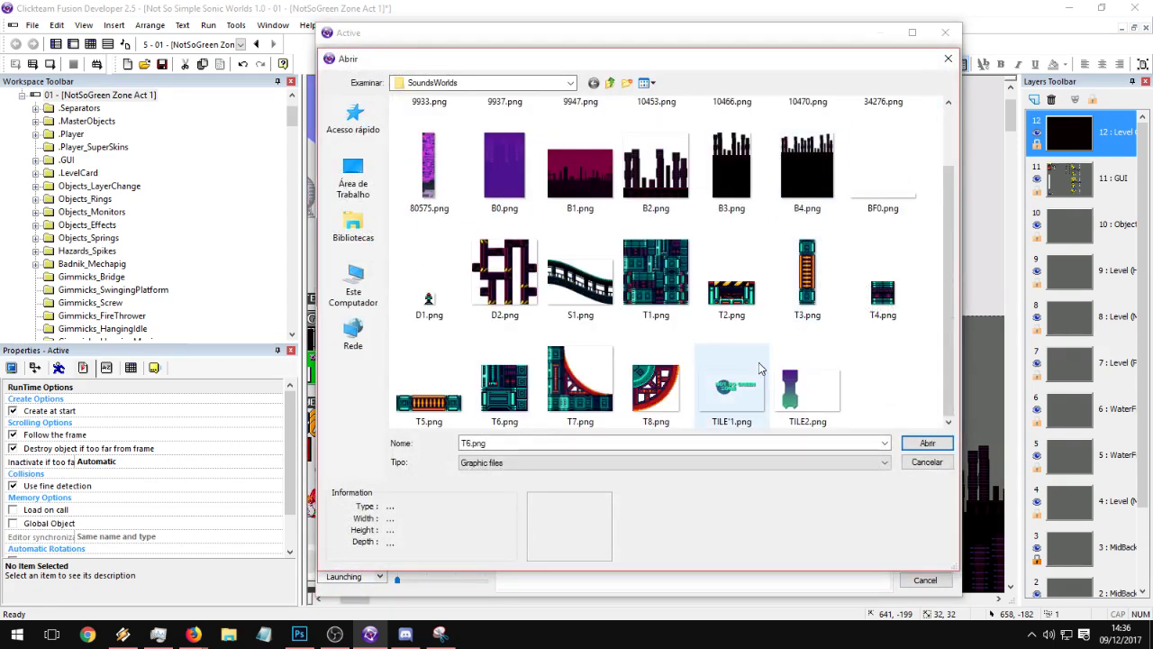
pyautogui.click(748, 388)
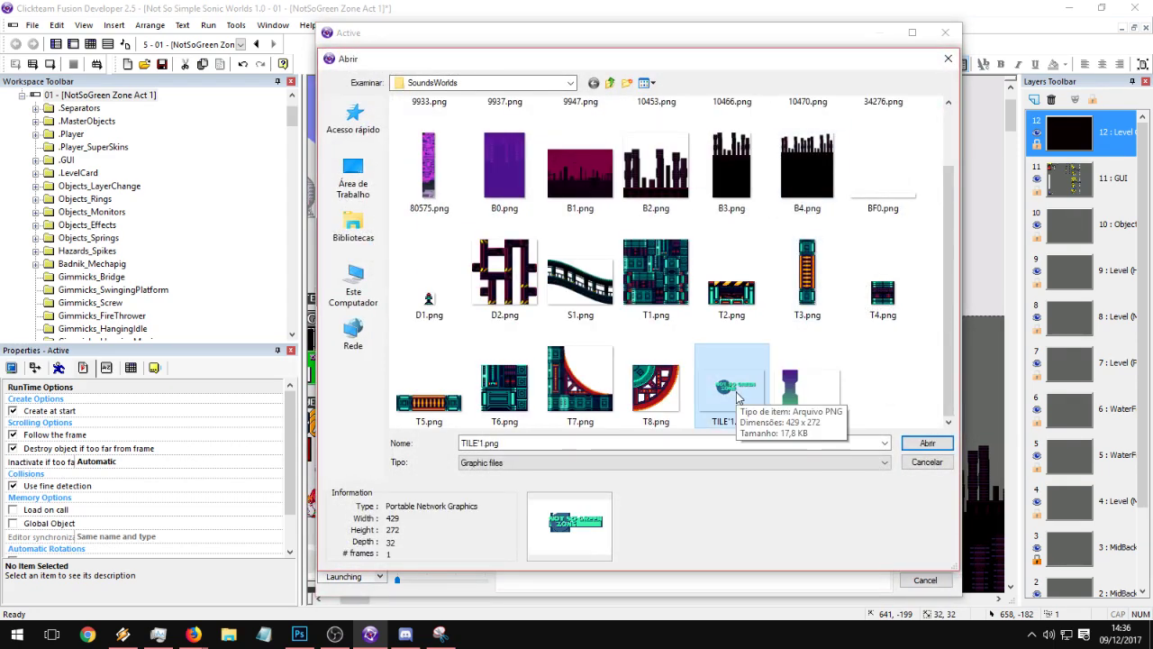
pyautogui.doubleClick(748, 390)
pyautogui.click(514, 567)
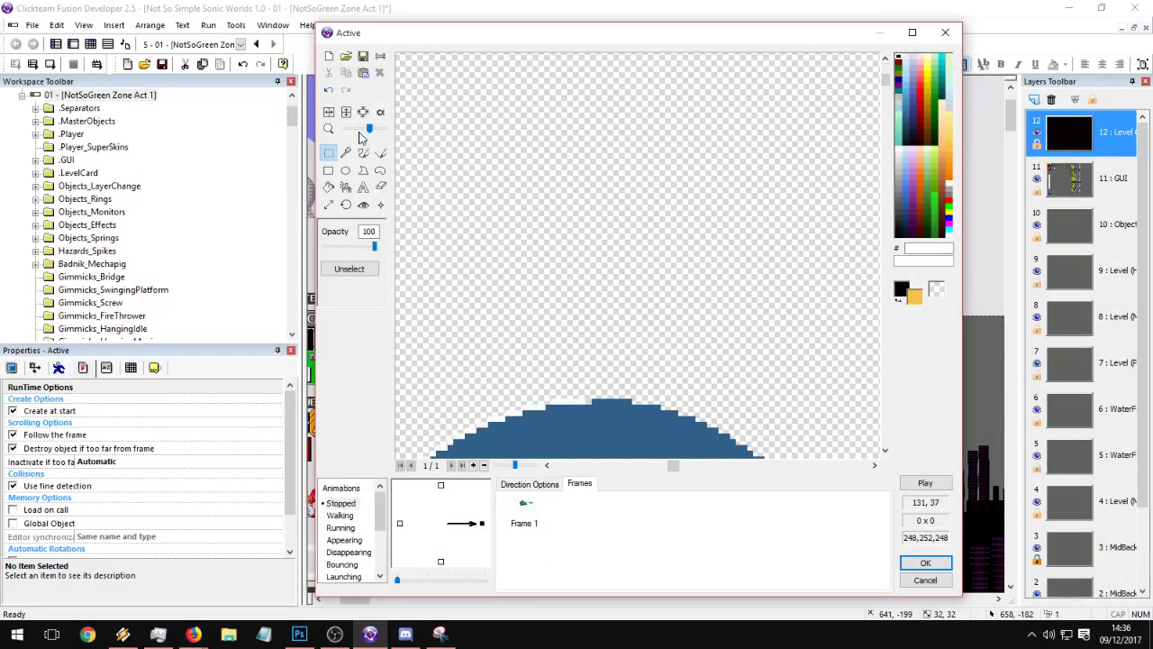
pyautogui.moveTo(370, 129); pyautogui.dragTo(354, 130)
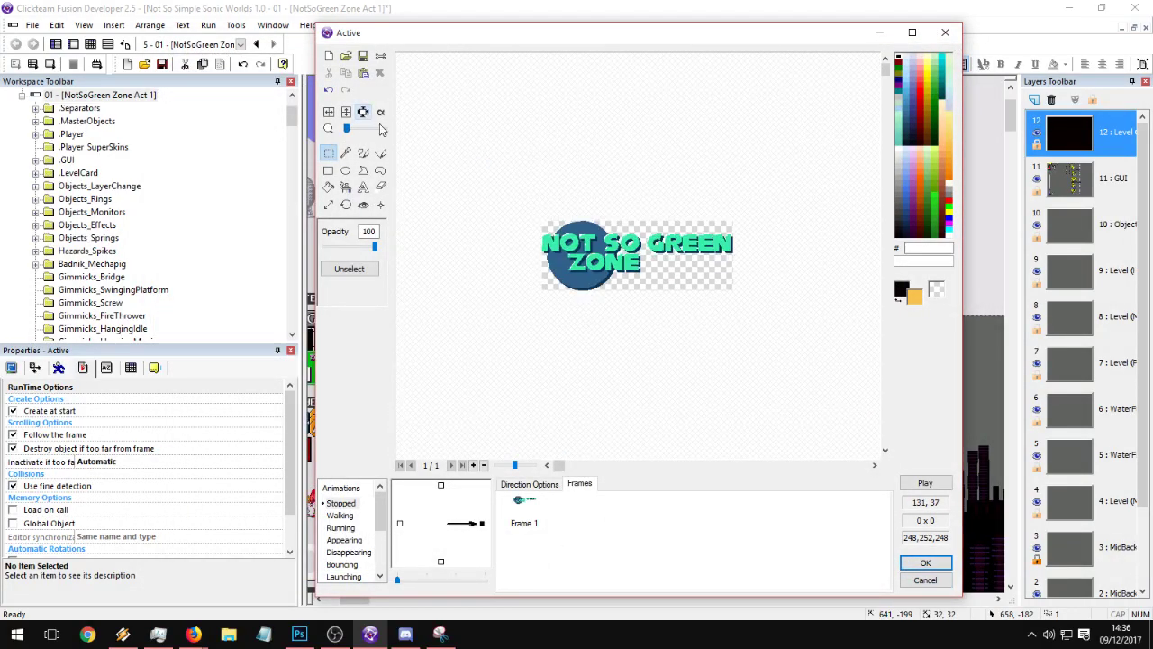
pyautogui.press('Return')
# - Move the title emblem object onto the black level card area and rename it TILENAME
pyautogui.moveTo(855, 93); pyautogui.dragTo(573, 393)
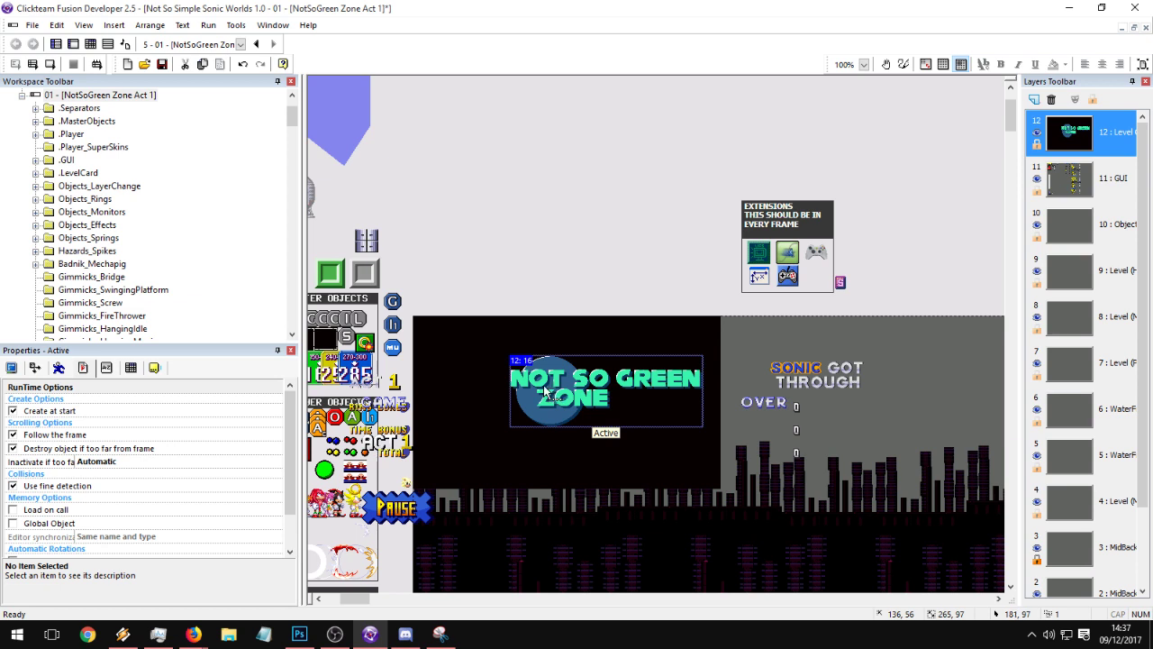
pyautogui.click(154, 368)
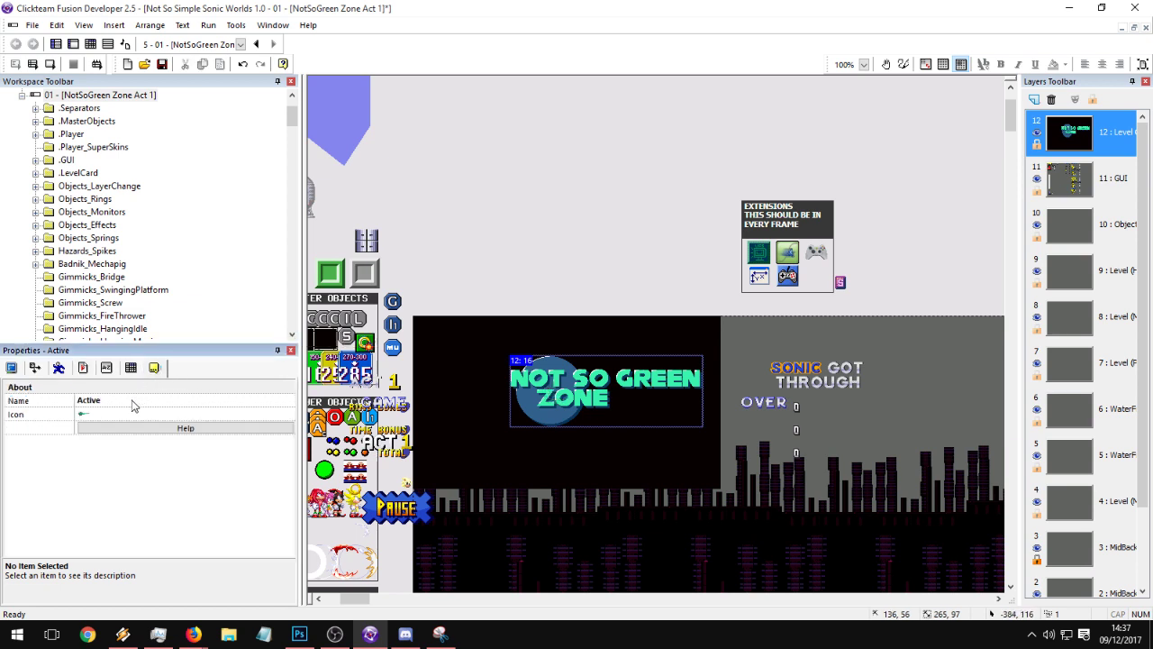
pyautogui.click(94, 400)
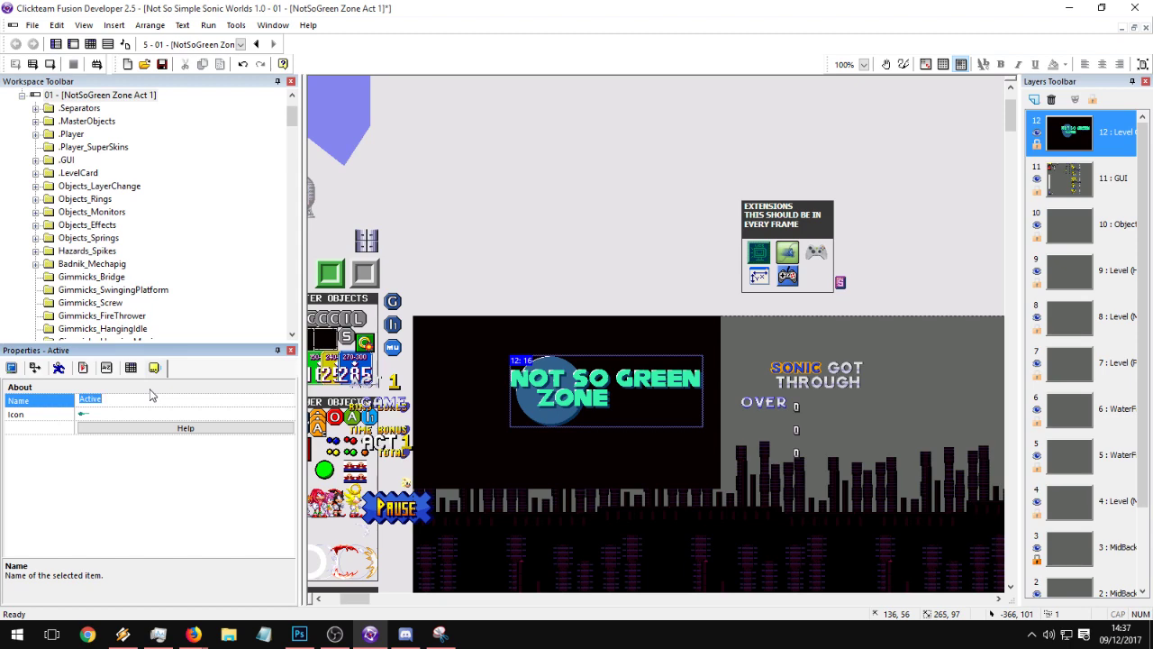
pyautogui.write('TILENAME')
pyautogui.press('Return')
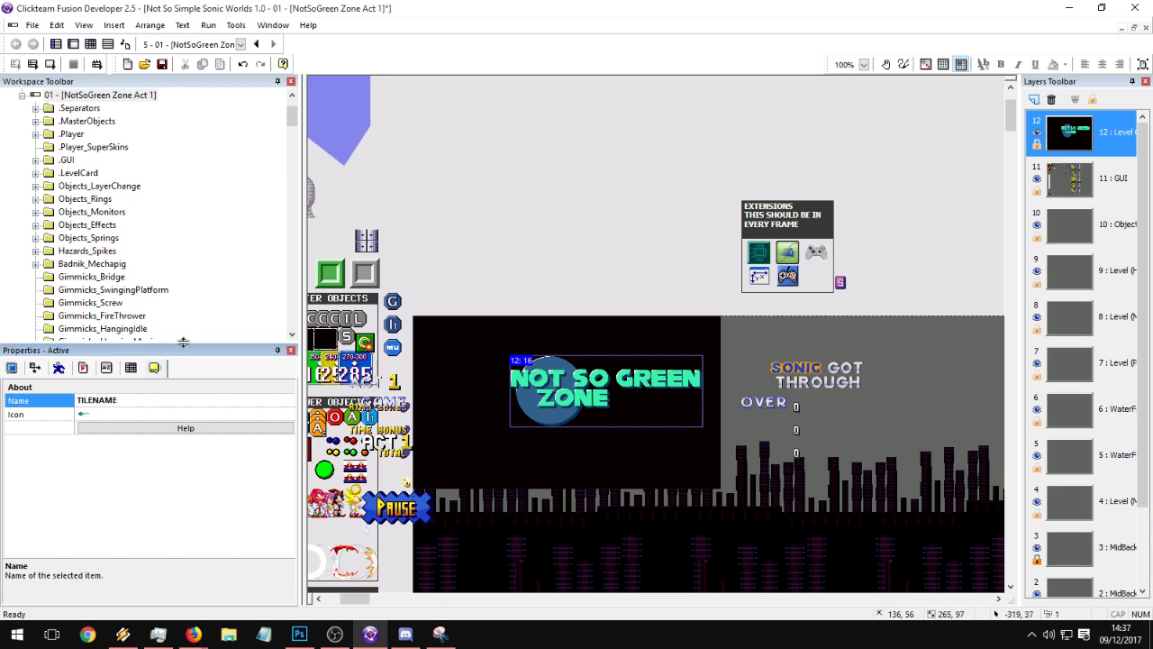
# - Set the TILENAME image's hot spot to its top-left corner at 0, 0 and move the emblem back onto the black level card
pyautogui.doubleClick(547, 383)
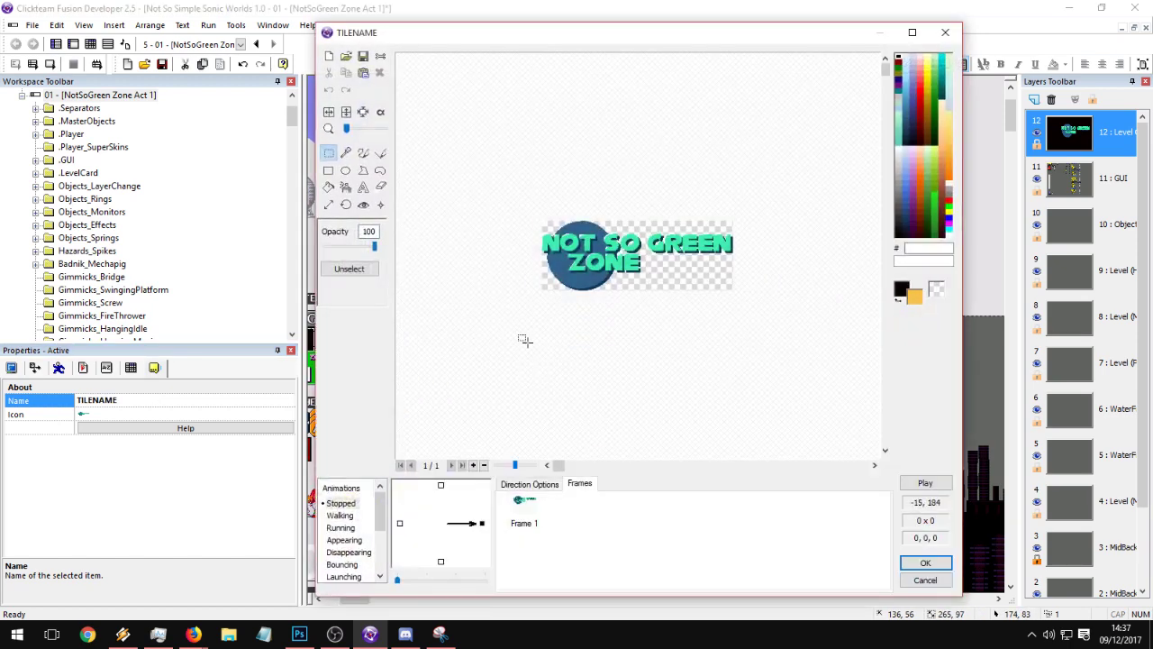
pyautogui.click(362, 206)
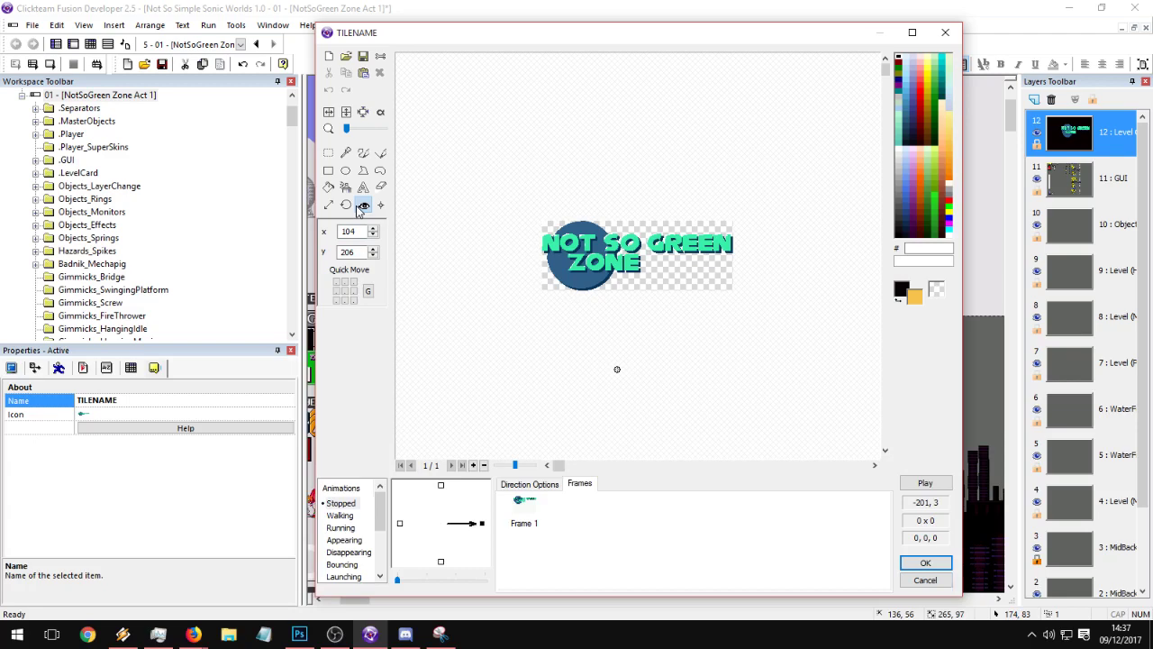
pyautogui.click(346, 291)
pyautogui.click(337, 283)
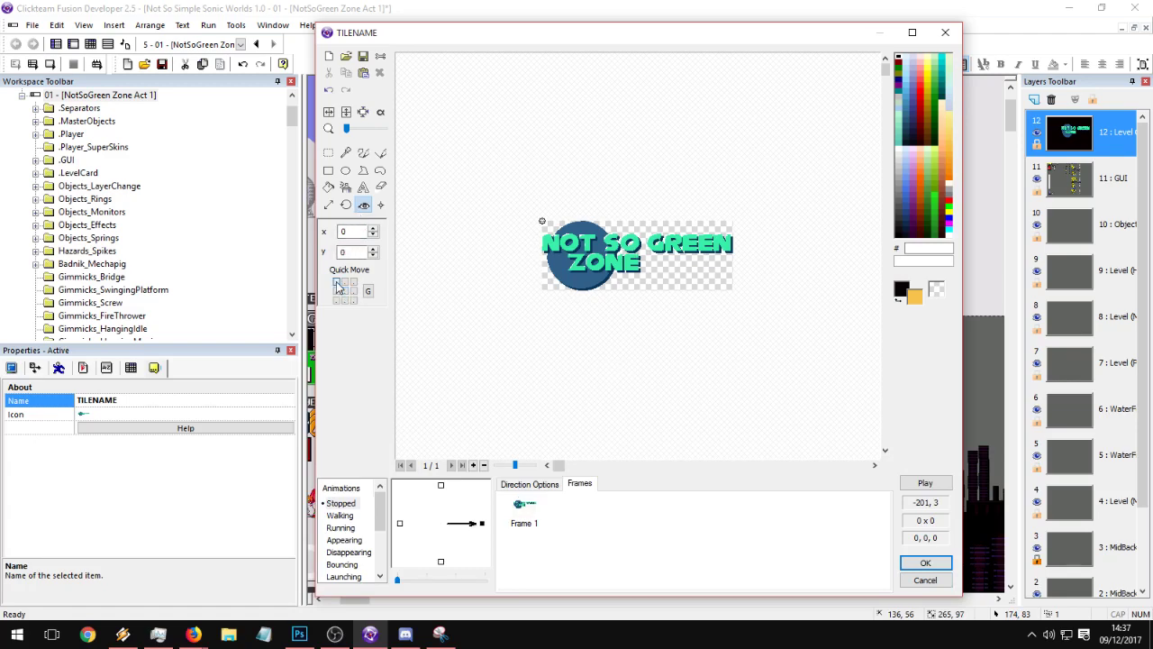
pyautogui.click(942, 564)
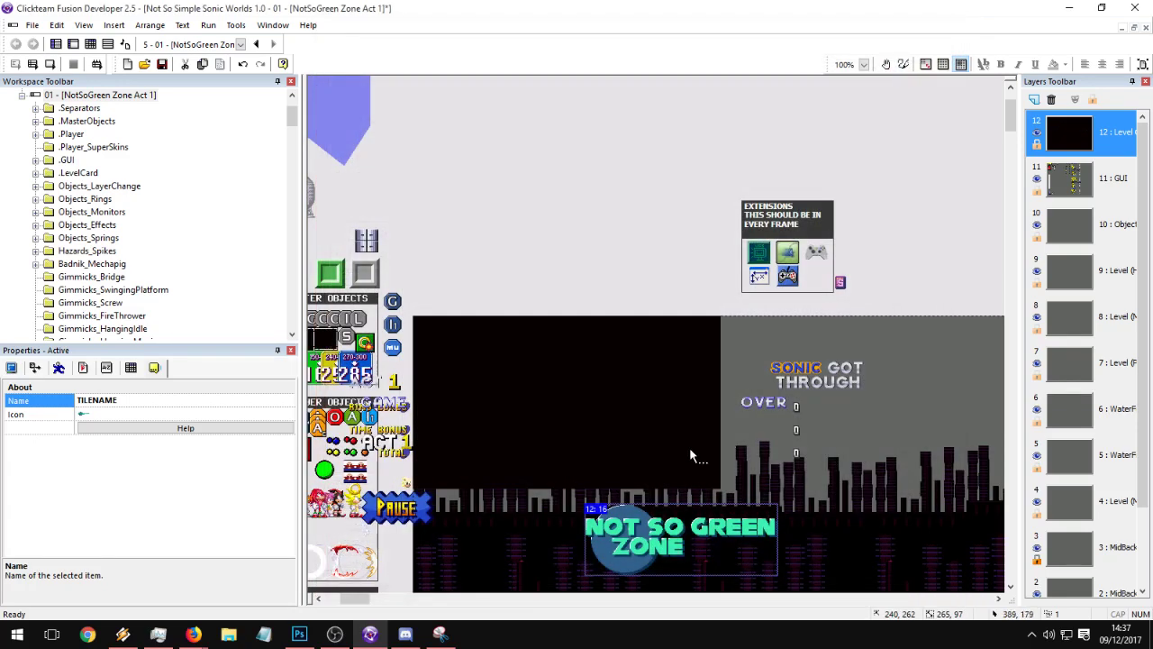
pyautogui.moveTo(651, 530); pyautogui.dragTo(525, 390)
pyautogui.click(559, 385)
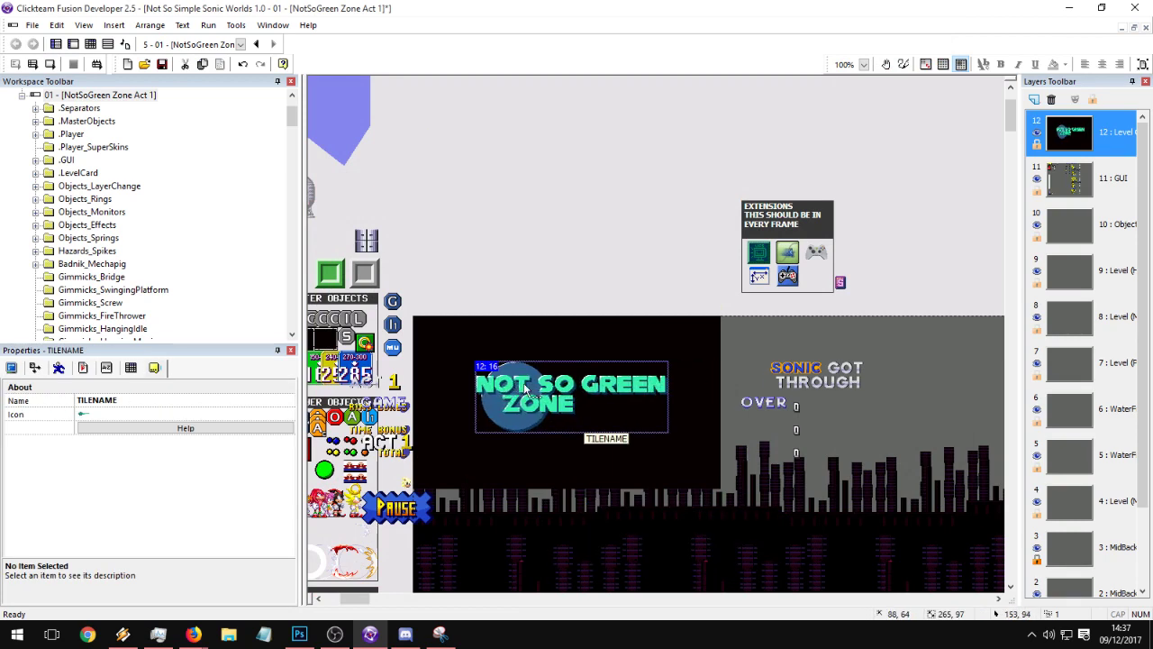
# - For TILENAME, disable Follow the frame, Destroy object if too far from frame and Use fine detection, and set Inactivate if too far from window to No
pyautogui.doubleClick(530, 387)
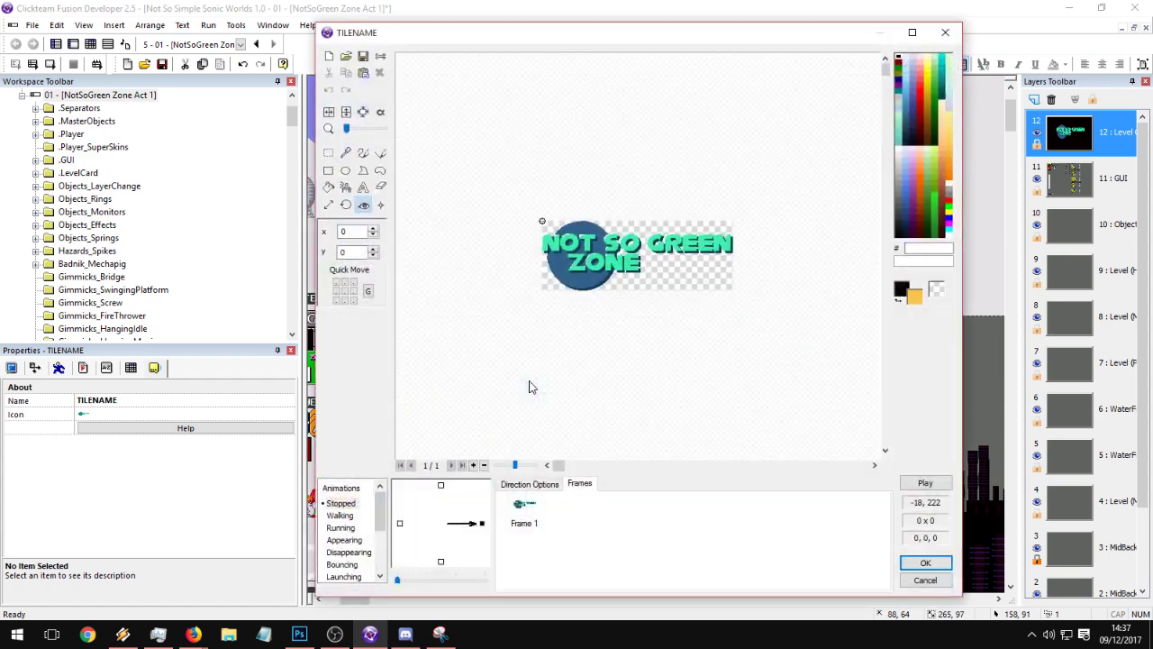
pyautogui.click(938, 564)
pyautogui.click(34, 368)
pyautogui.click(59, 367)
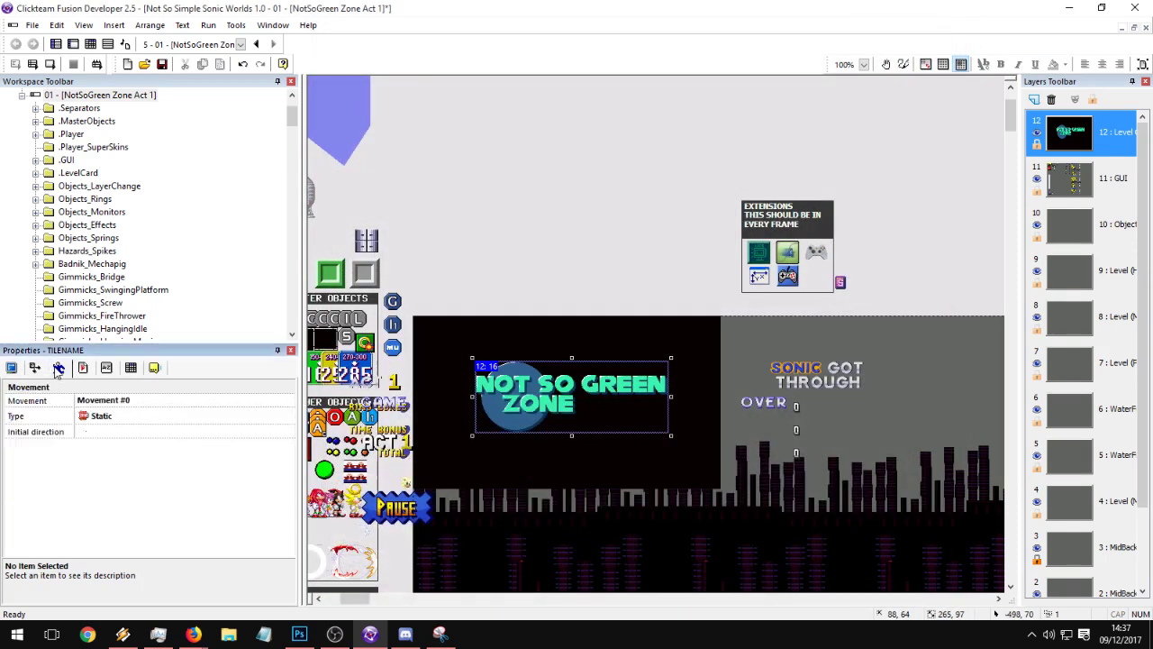
pyautogui.click(82, 368)
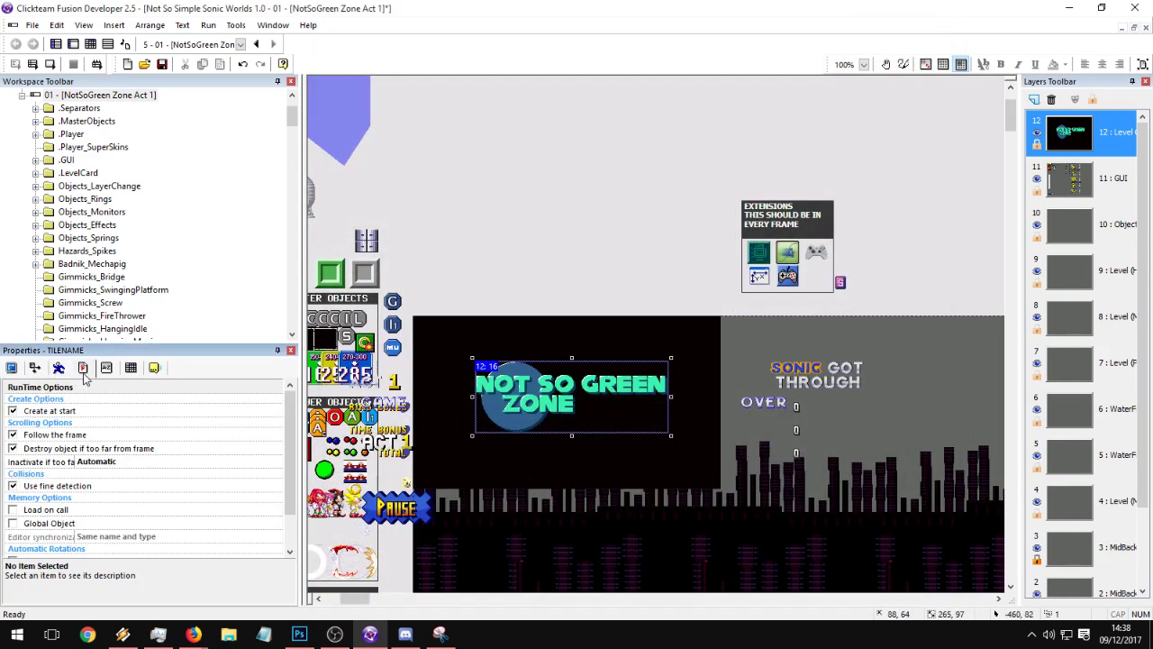
pyautogui.click(13, 434)
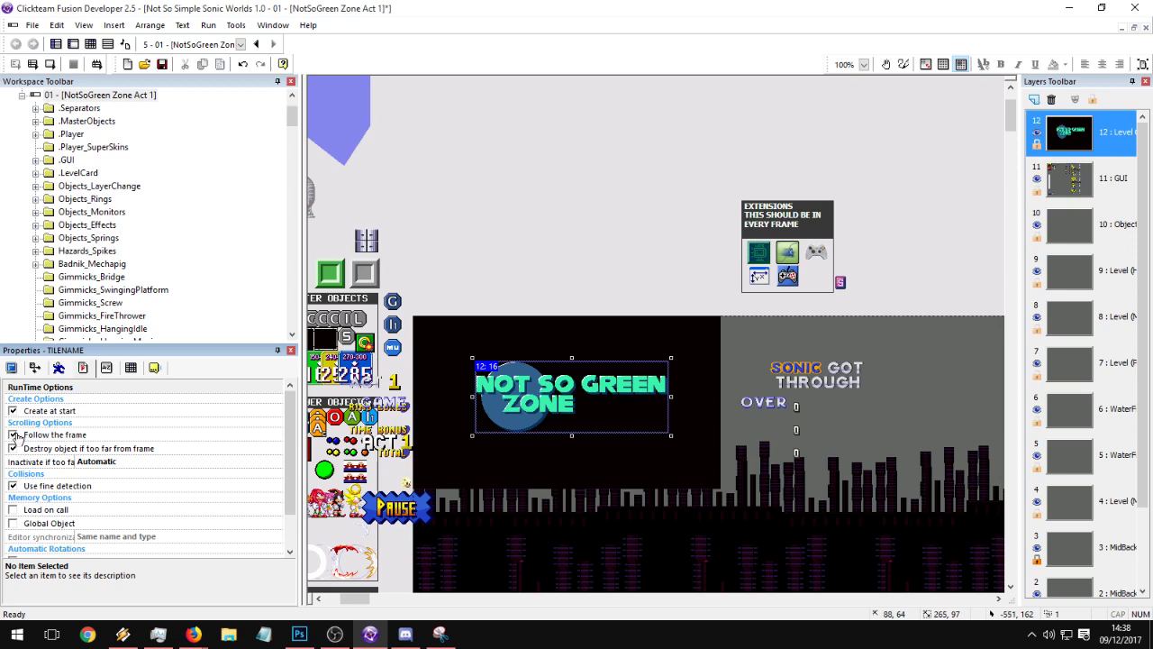
pyautogui.click(99, 462)
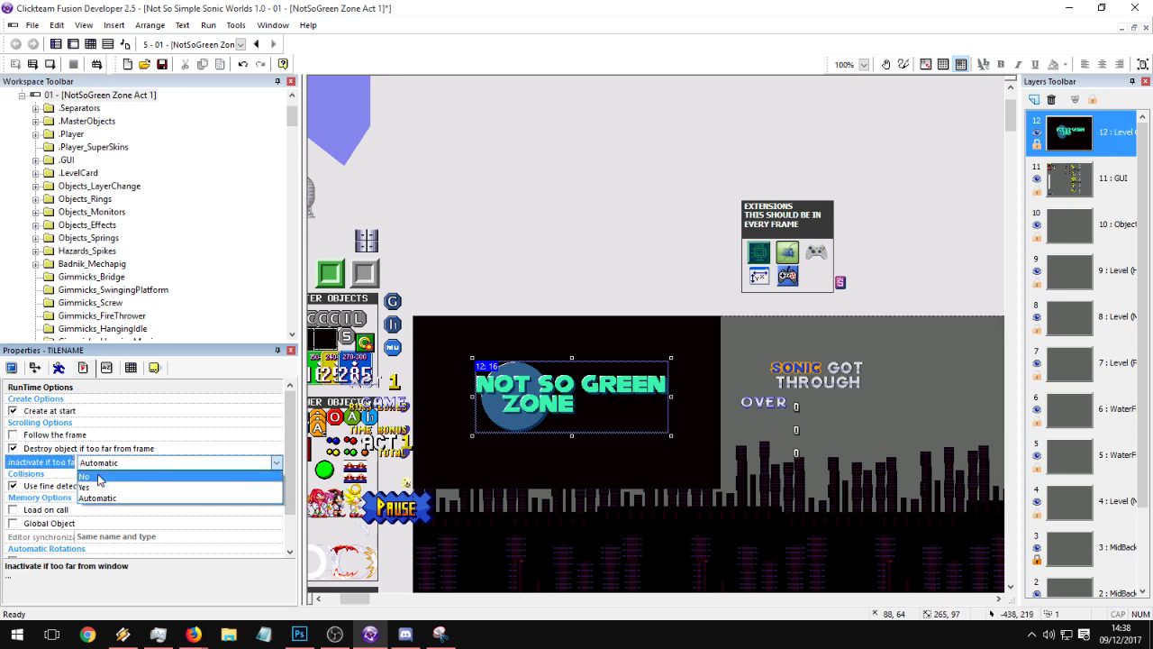
pyautogui.click(101, 476)
pyautogui.click(13, 447)
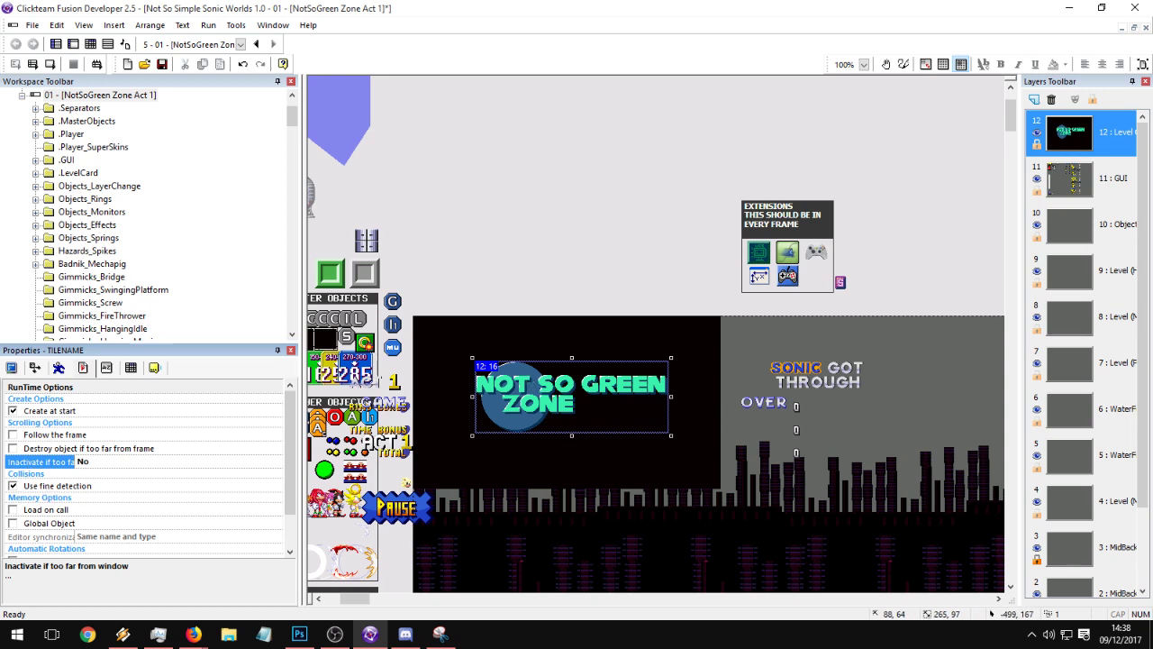
pyautogui.click(13, 486)
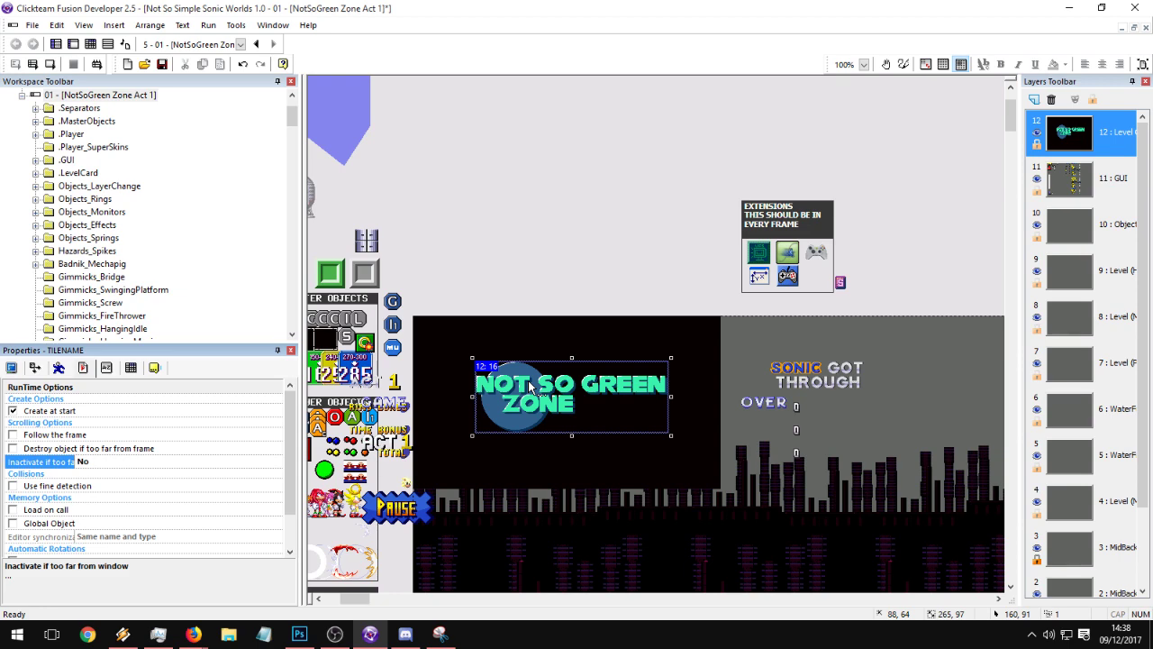
pyautogui.click(590, 206)
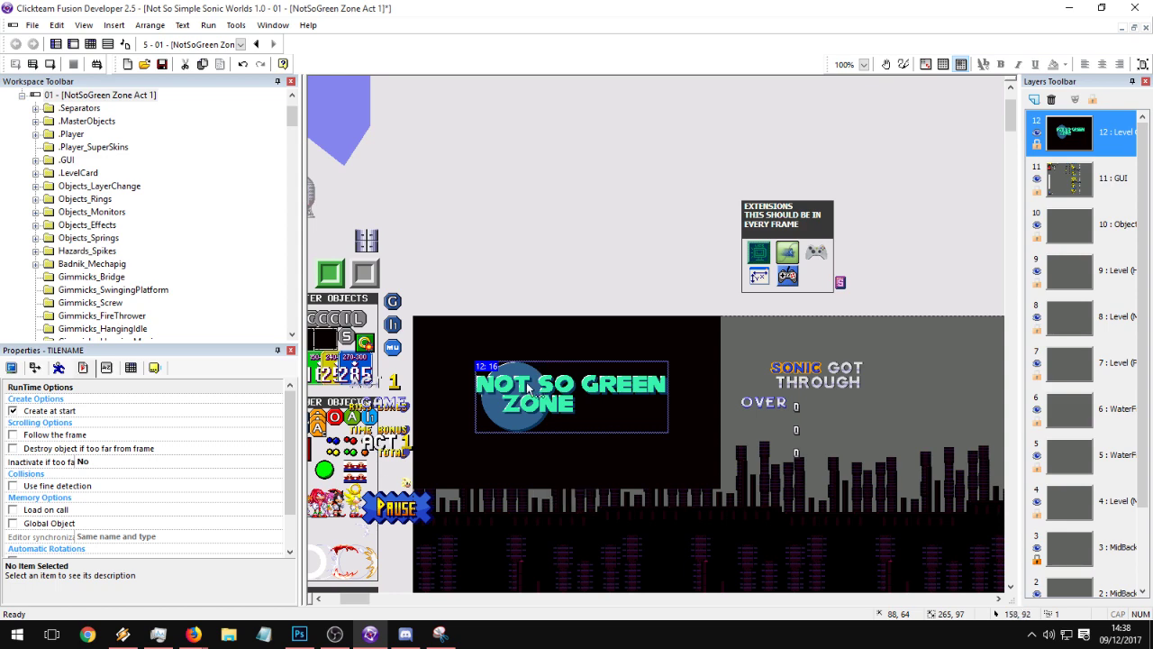
# - Duplicate Frame 1 of TILENAME's Stopped animation to create a second frame
pyautogui.doubleClick(527, 382)
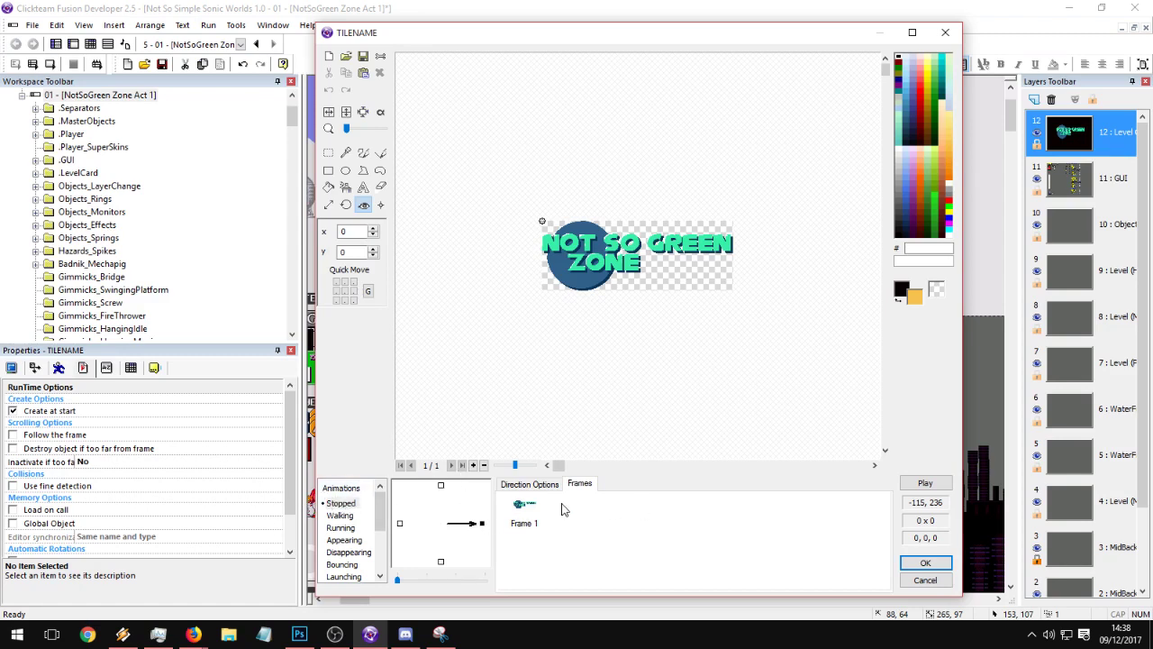
pyautogui.click(516, 512)
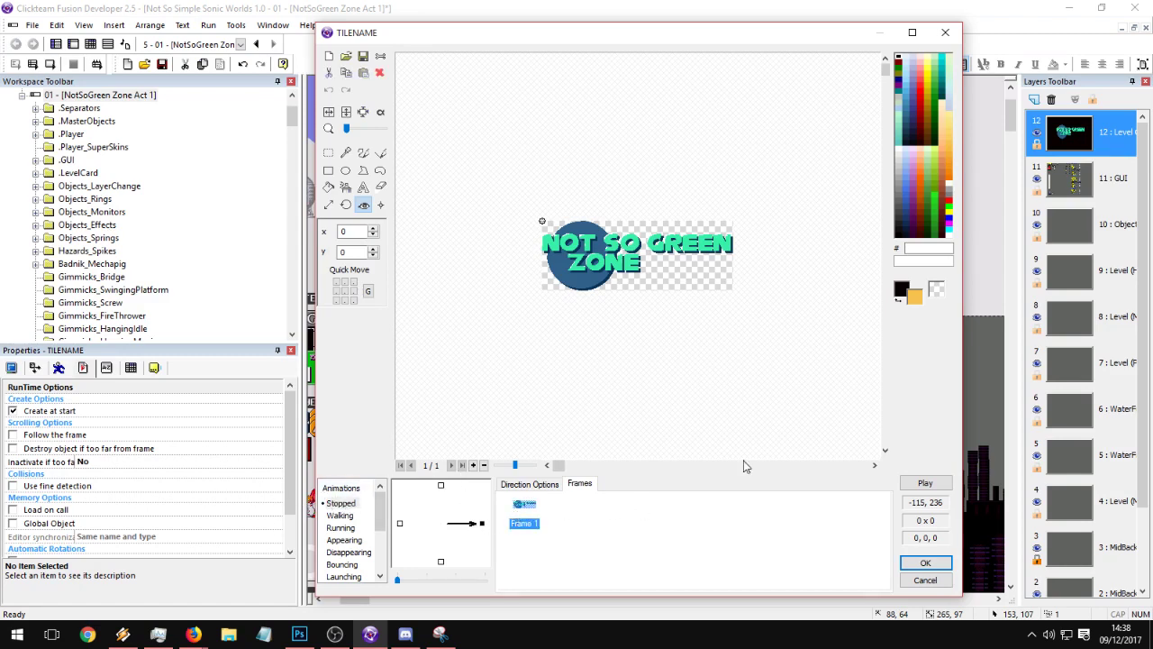
pyautogui.click(565, 531)
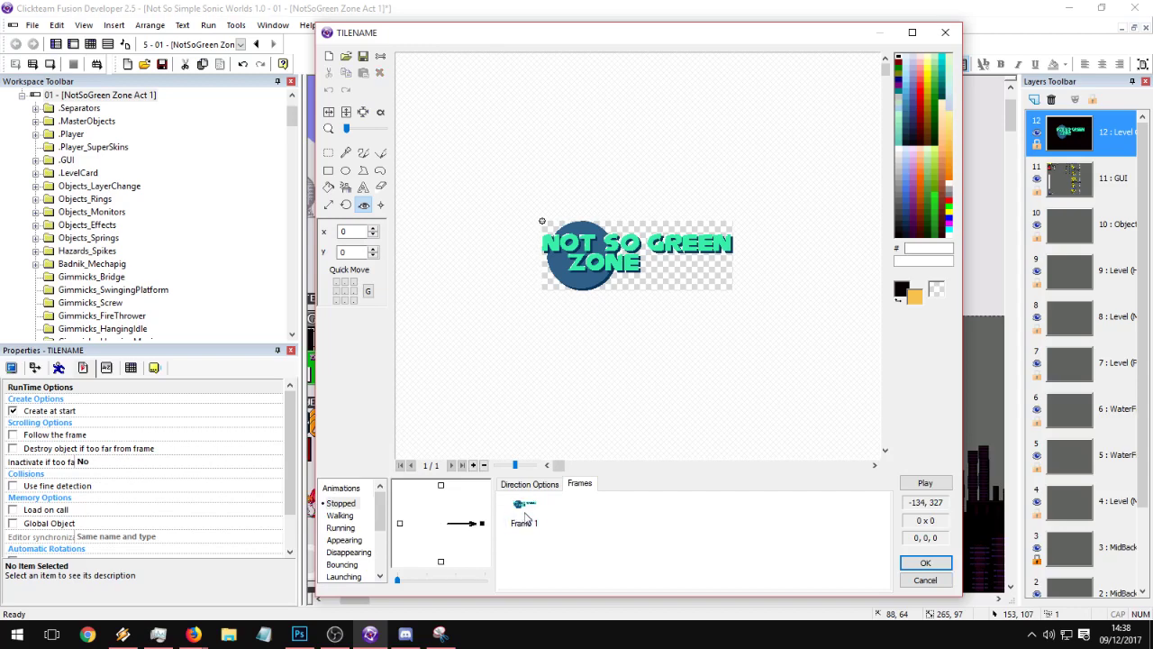
pyautogui.click(526, 513)
pyautogui.hotkey('ctrl', 'c')
pyautogui.hotkey('ctrl', 'v')
pyautogui.click(569, 511)
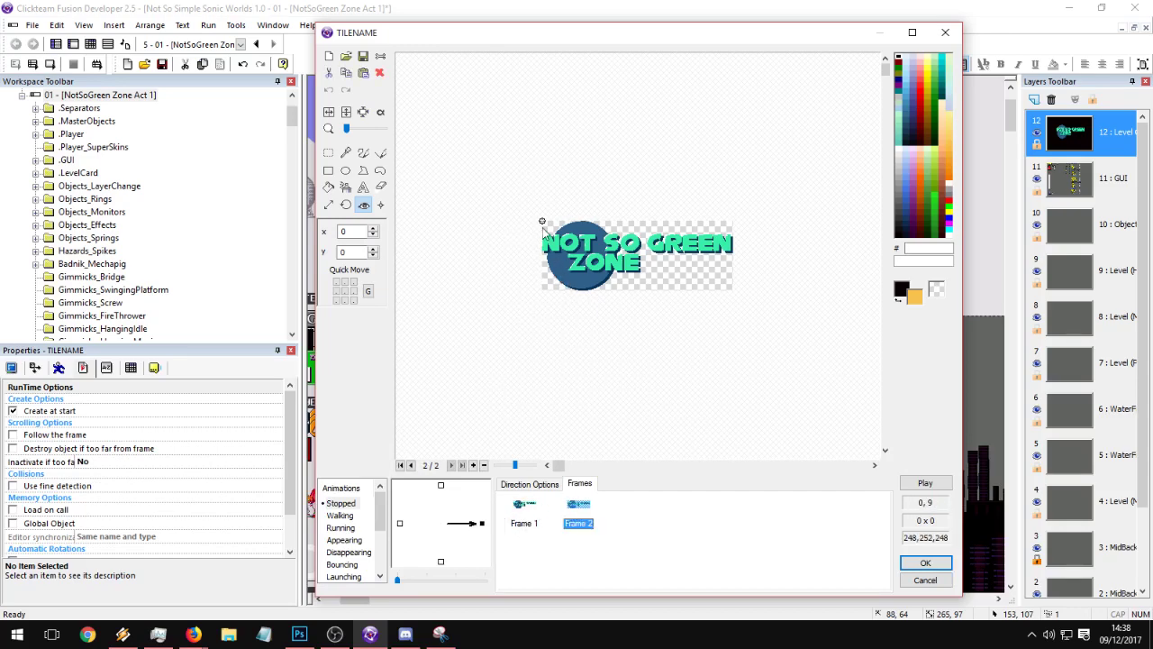
# - Try shifting Frame 2's hot spot X by a few pixels into negative values and reset it to 0
pyautogui.click(357, 231)
pyautogui.moveTo(356, 230); pyautogui.dragTo(310, 229)
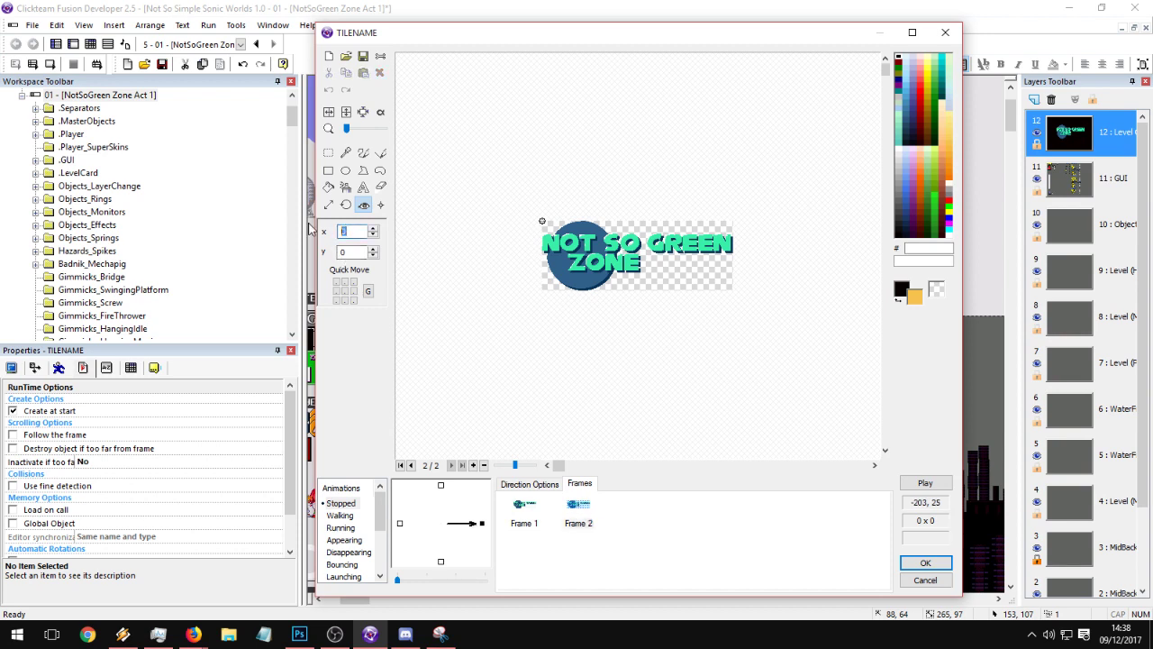
pyautogui.click(374, 229)
pyautogui.click(372, 236)
pyautogui.click(359, 129)
pyautogui.click(375, 234)
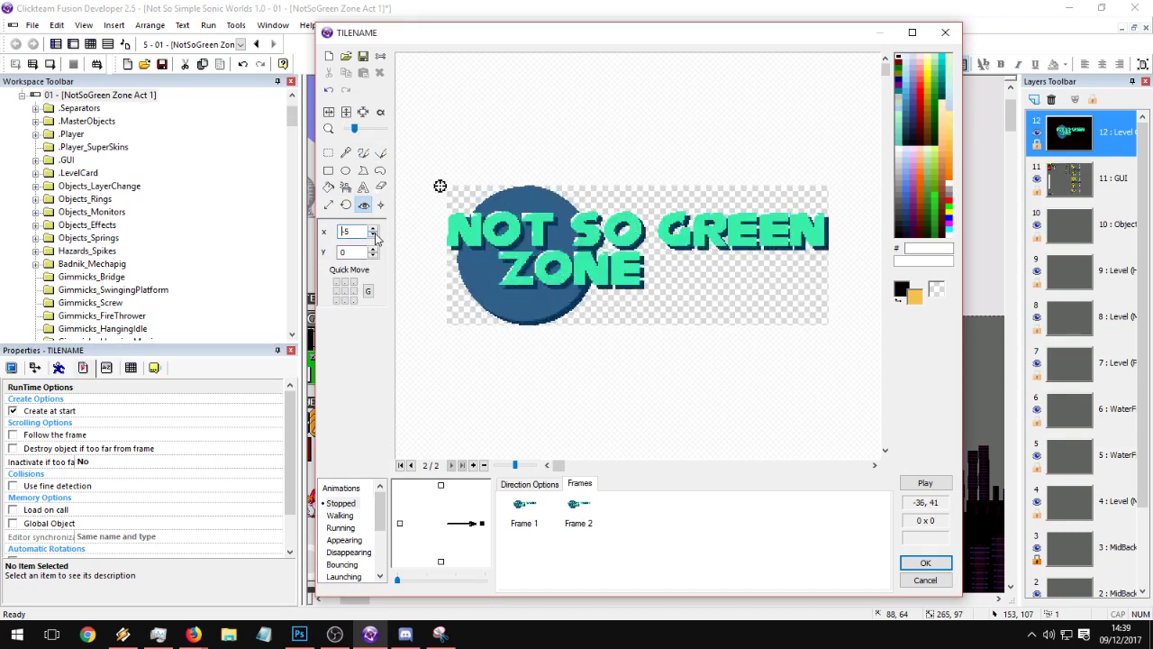
pyautogui.click(375, 234)
pyautogui.click(375, 234)
pyautogui.click(372, 228)
pyautogui.click(372, 228)
pyautogui.click(372, 228)
pyautogui.click(372, 228)
pyautogui.click(373, 228)
pyautogui.scroll(-1, 561, 250)
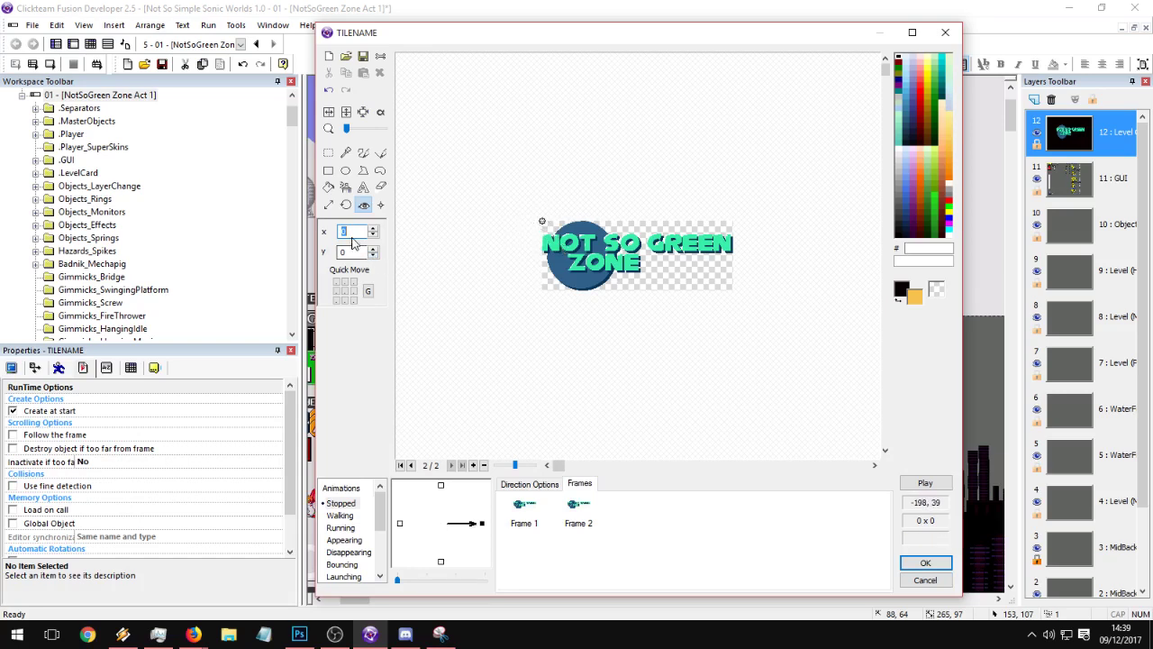
# - Set the hot spot X of Frame 1 to -300 so the animation starts with the emblem offset horizontally
pyautogui.write('-100')
pyautogui.press('BackSpace')
pyautogui.press('BackSpace')
pyautogui.press('BackSpace')
pyautogui.write('200')
pyautogui.press('BackSpace')
pyautogui.write('3')
pyautogui.click(578, 510)
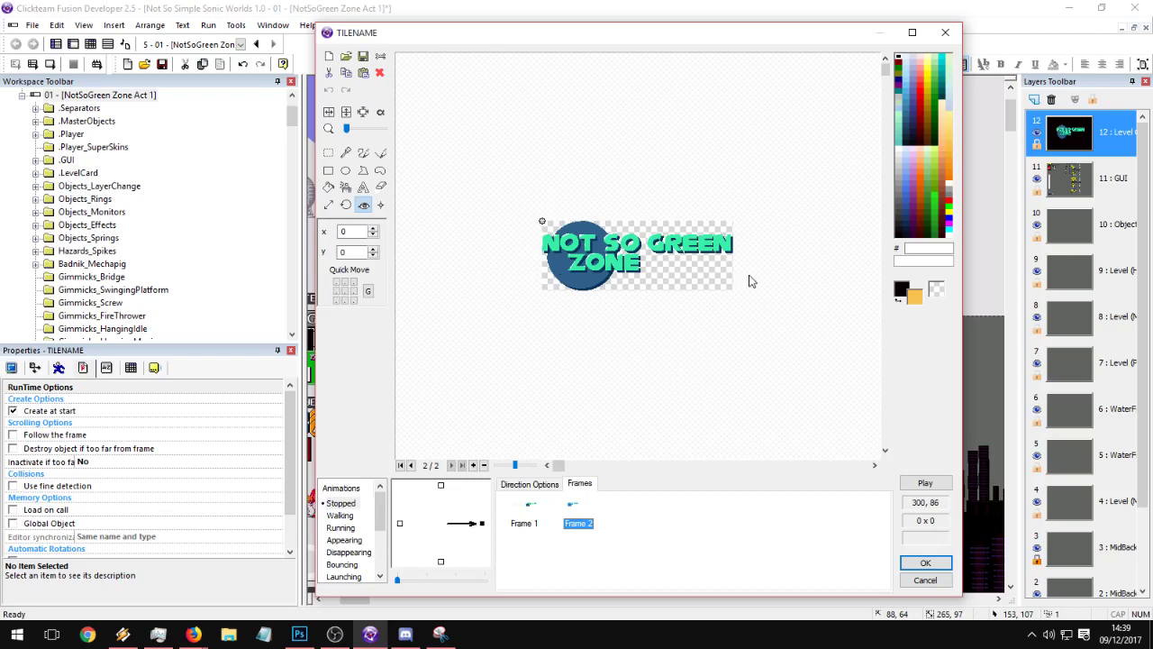
# - Duplicate Frame 1 and set the hot spot X of the new Frame 2 to -250
pyautogui.click(526, 513)
pyautogui.click(588, 519)
pyautogui.click(523, 505)
pyautogui.hotkey('ctrl', 'c')
pyautogui.hotkey('ctrl', 'v')
pyautogui.click(570, 511)
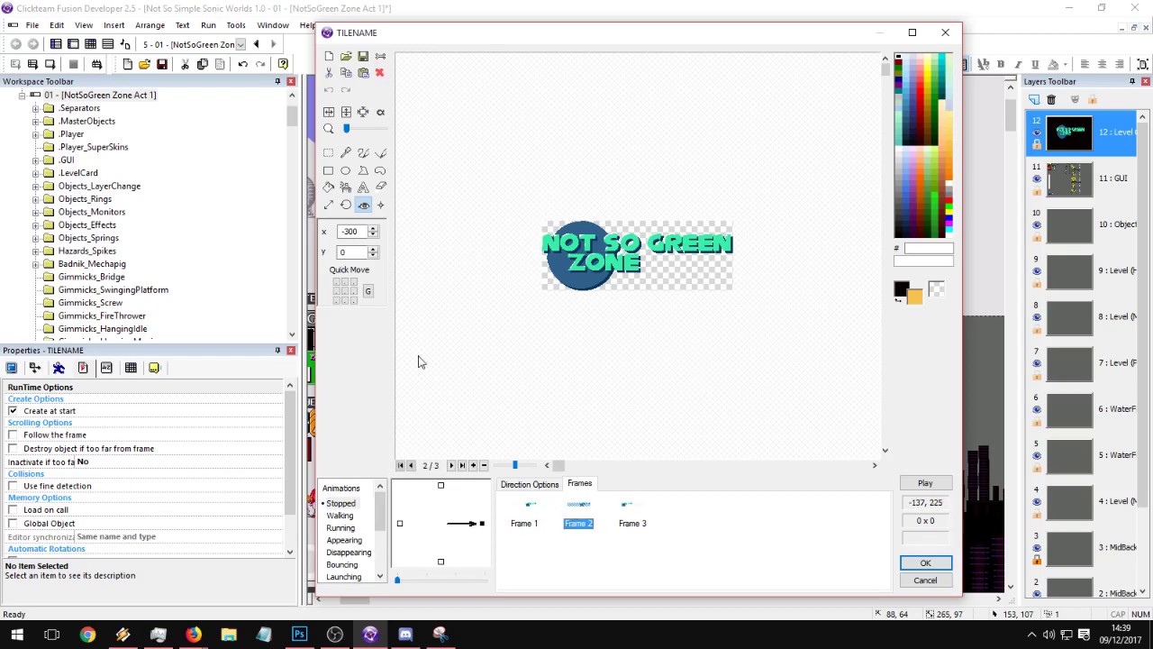
pyautogui.click(351, 231)
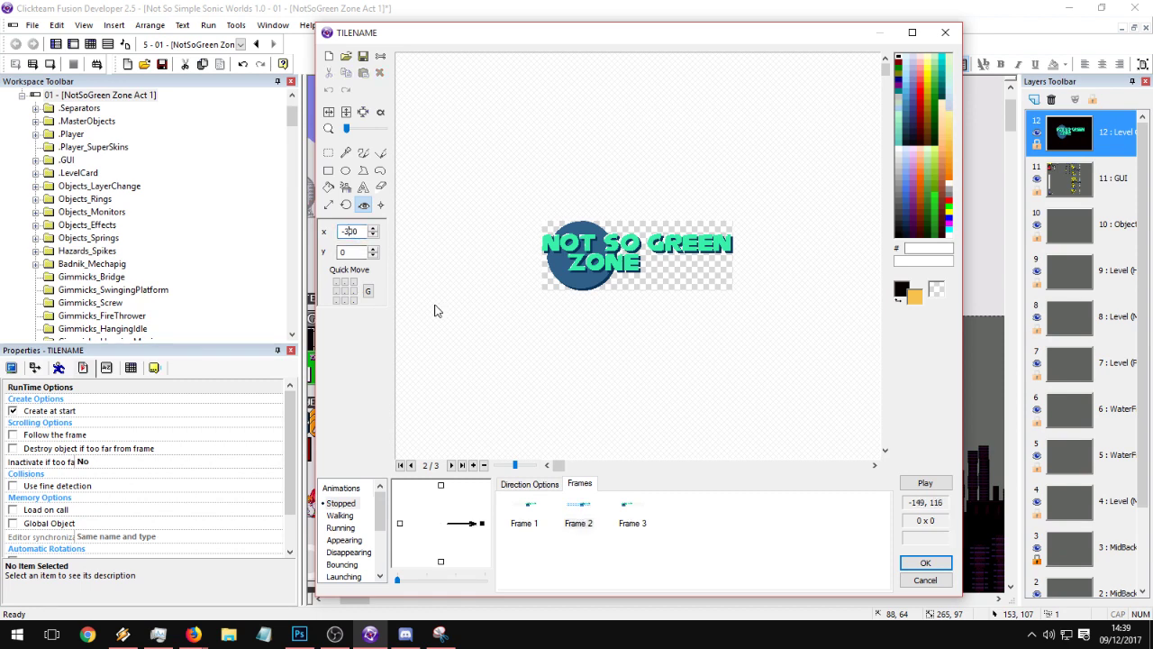
pyautogui.press('BackSpace')
pyautogui.write('25')
# - Duplicate Frame 2 and set the hot spot X of the new Frame 3 to -200
pyautogui.click(589, 519)
pyautogui.hotkey('ctrl', 'c')
pyautogui.hotkey('ctrl', 'v')
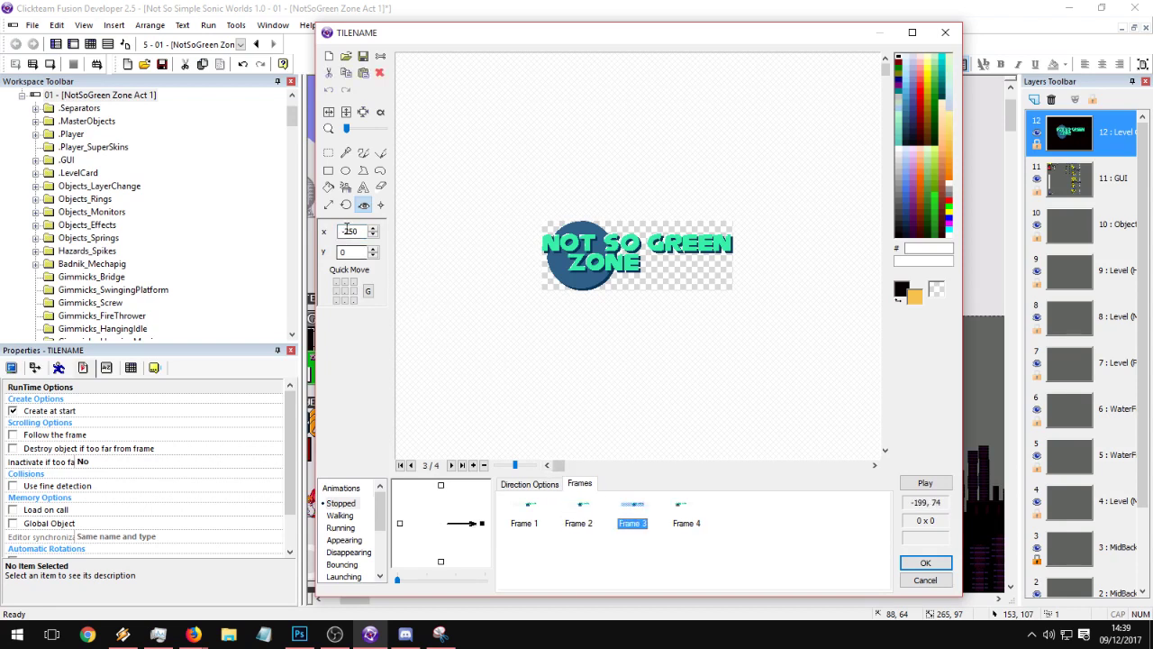
pyautogui.click(353, 231)
pyautogui.press('BackSpace')
pyautogui.write('0')
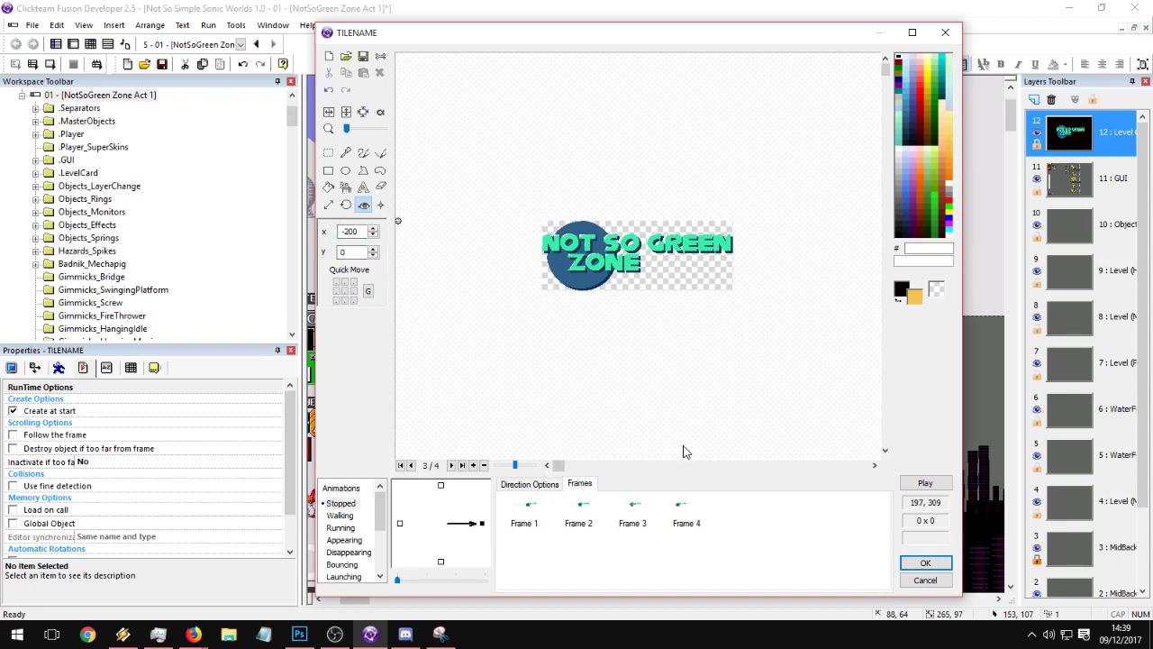
# - Duplicate Frame 3 and set the hot spot X of the new Frame 4 to -150
pyautogui.moveTo(633, 510); pyautogui.dragTo(686, 514)
pyautogui.click(350, 230)
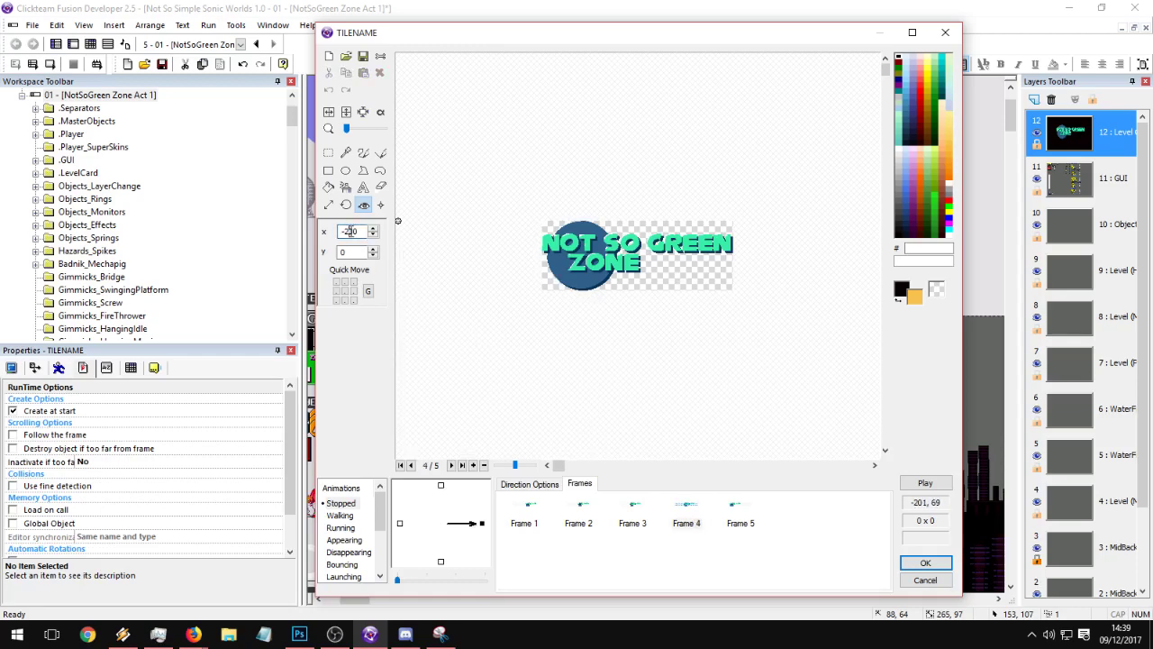
pyautogui.press('BackSpace')
pyautogui.write('1')
pyautogui.press('Delete')
pyautogui.write('5')
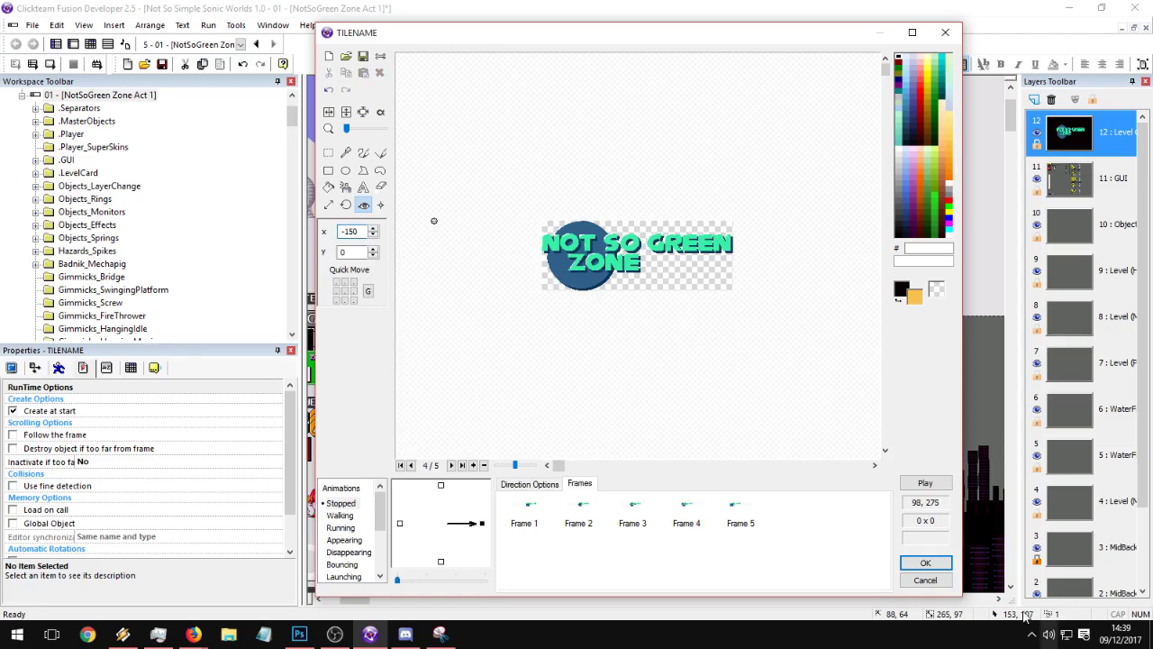
# - Continue duplicating the offset frames, setting the hot spot X of Frame 5 to -100 and of Frame 6 to -50
pyautogui.moveTo(706, 530); pyautogui.dragTo(741, 519)
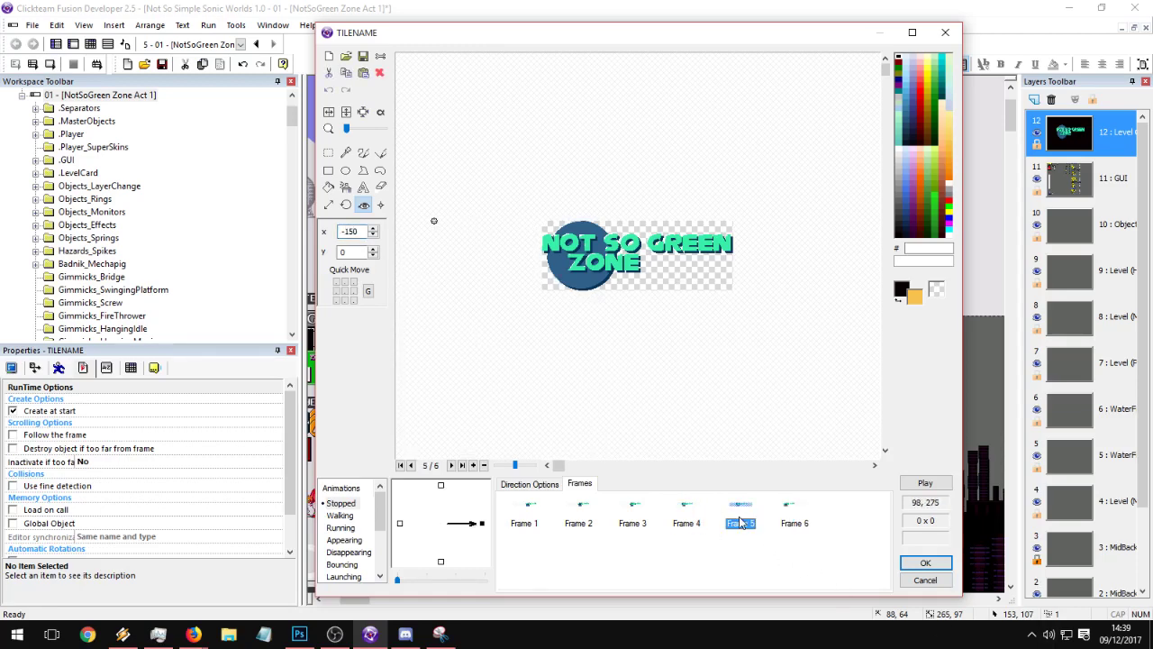
pyautogui.click(358, 232)
pyautogui.click(354, 231)
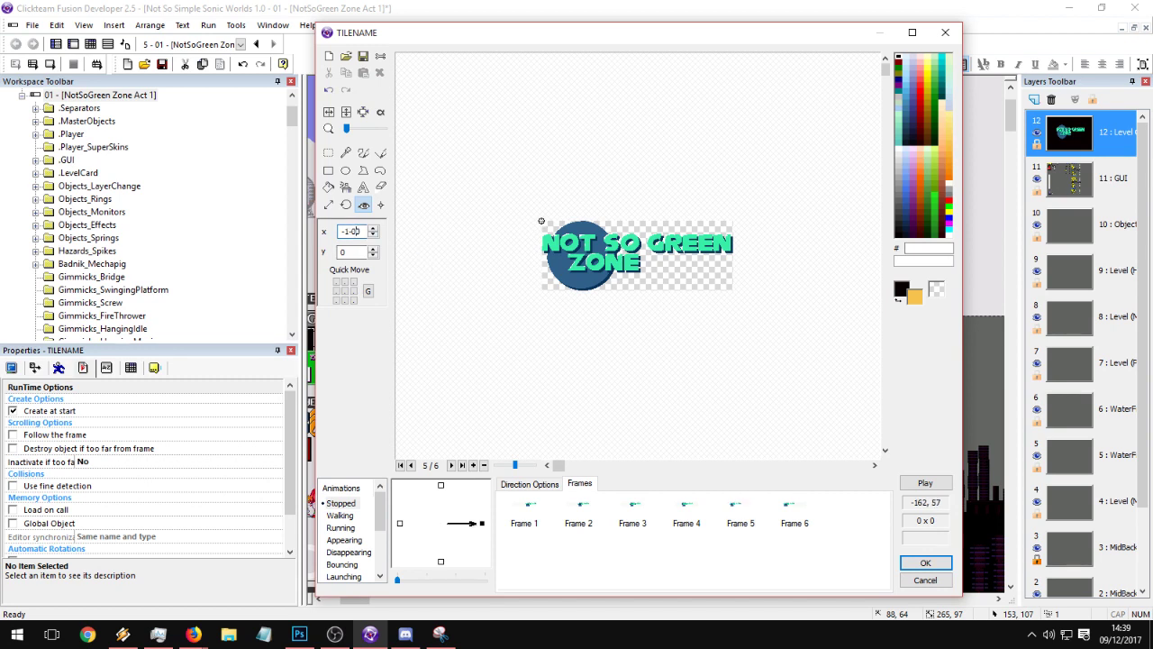
pyautogui.moveTo(731, 507); pyautogui.dragTo(768, 524)
pyautogui.moveTo(343, 232); pyautogui.dragTo(363, 232)
pyautogui.write('50')
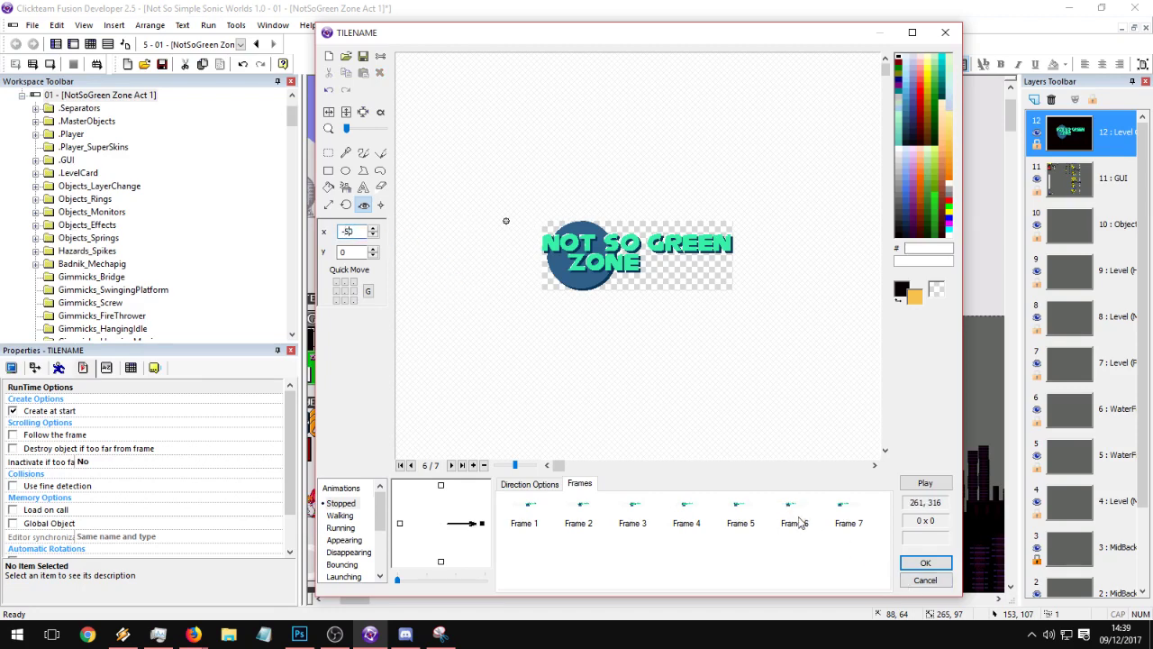
# - Play a preview of the seven-frame emblem animation and apply the changes to TILENAME
pyautogui.click(848, 512)
pyautogui.click(925, 484)
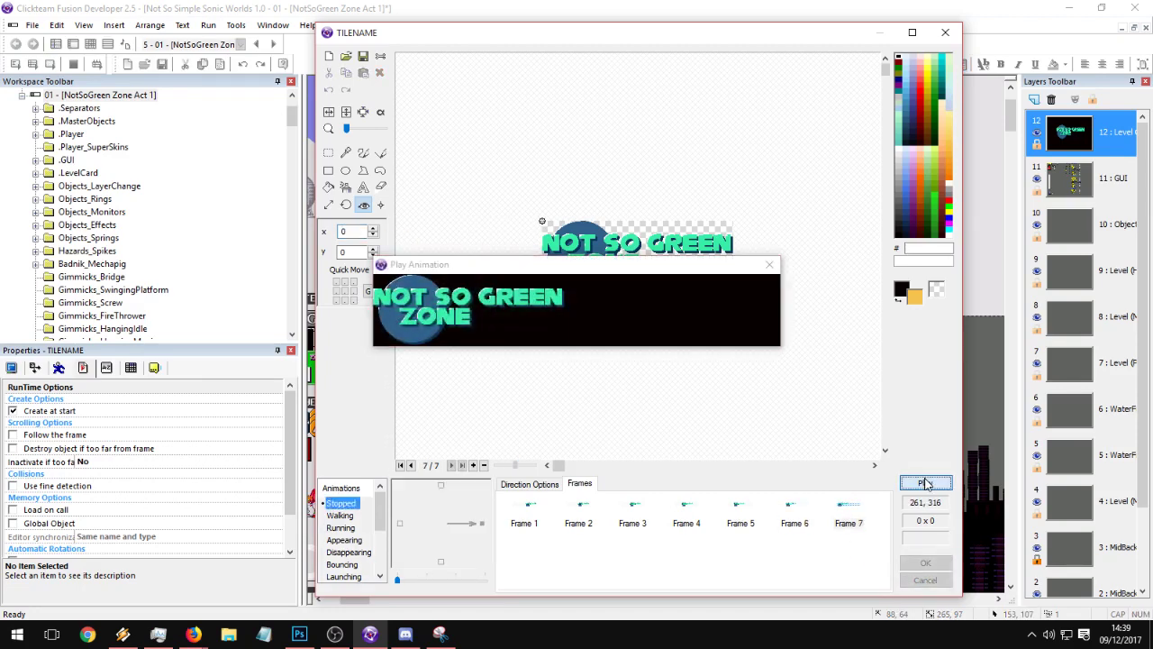
pyautogui.click(769, 264)
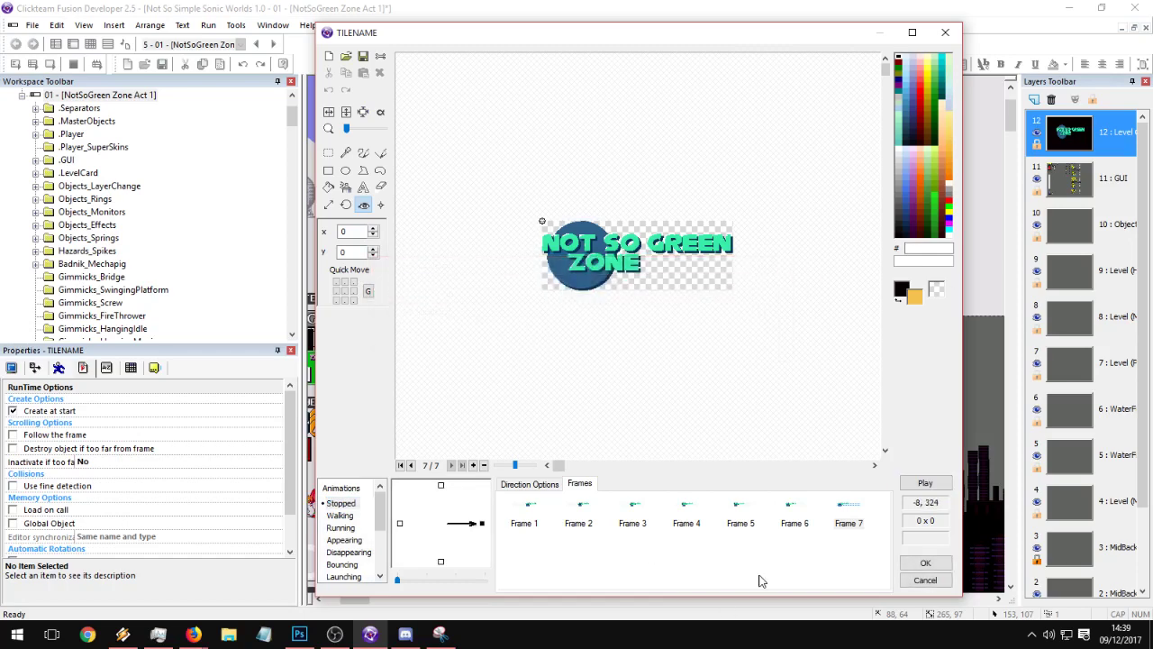
pyautogui.click(923, 486)
pyautogui.click(925, 563)
pyautogui.click(888, 450)
# - Reopen TILENAME's animation and paste nine more copies of Frame 7 to extend it to 16 frames
pyautogui.doubleClick(736, 380)
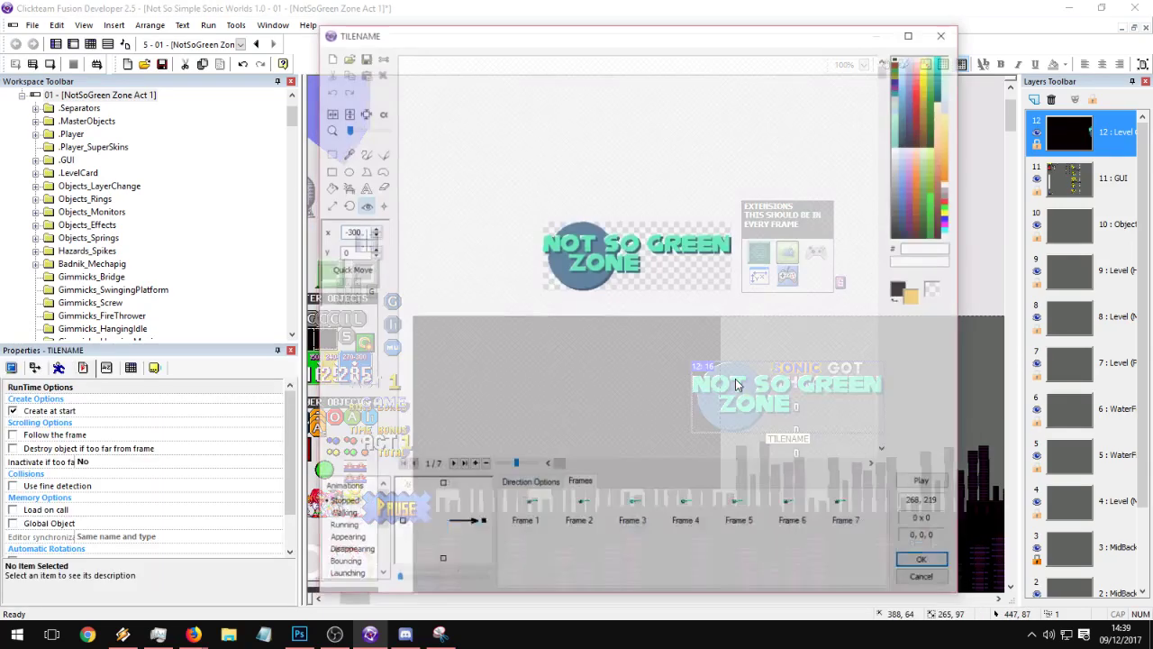
pyautogui.click(850, 524)
pyautogui.hotkey('ctrl', 'v')
pyautogui.hotkey('ctrl', 'v')
pyautogui.hotkey('ctrl', 'v')
pyautogui.hotkey('ctrl', 'v')
pyautogui.hotkey('ctrl', 'v')
pyautogui.hotkey('ctrl', 'v')
pyautogui.hotkey('ctrl', 'v')
pyautogui.hotkey('ctrl', 'v')
pyautogui.hotkey('ctrl', 'v')
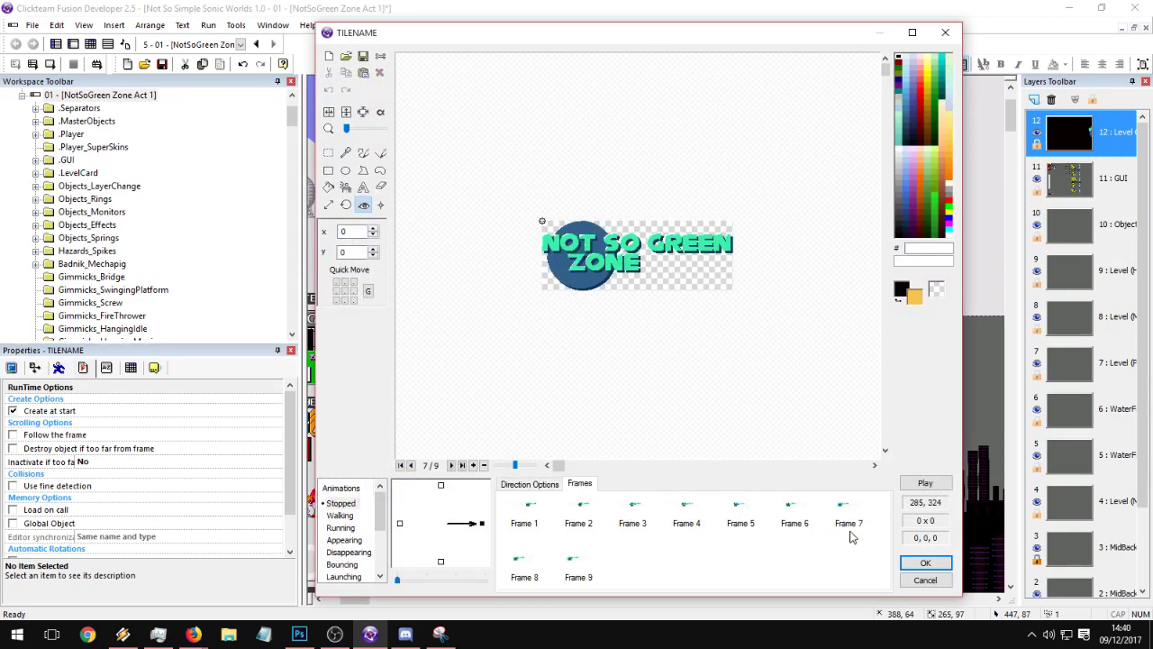
pyautogui.scroll(-1, 843, 536)
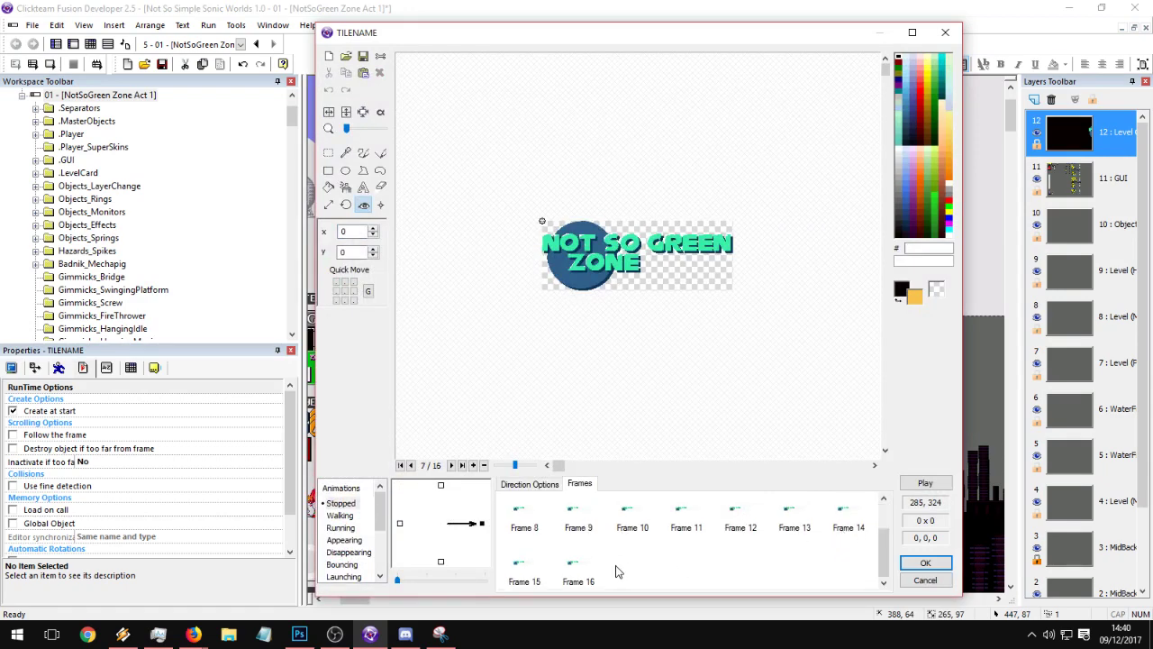
# - Duplicate the last frame as Frame 17 with hot spot X 50, and duplicate that as Frame 18 with hot spot X 100
pyautogui.click(582, 570)
pyautogui.press('Insert')
pyautogui.click(355, 233)
pyautogui.write('10')
pyautogui.write('50')
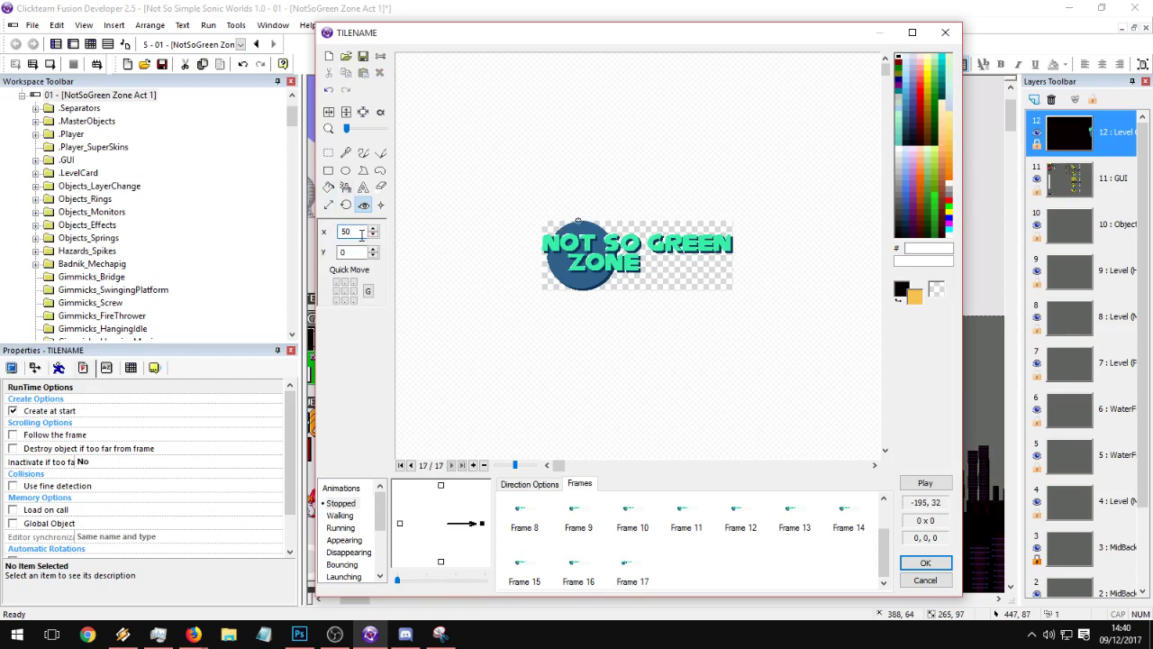
pyautogui.press('Insert')
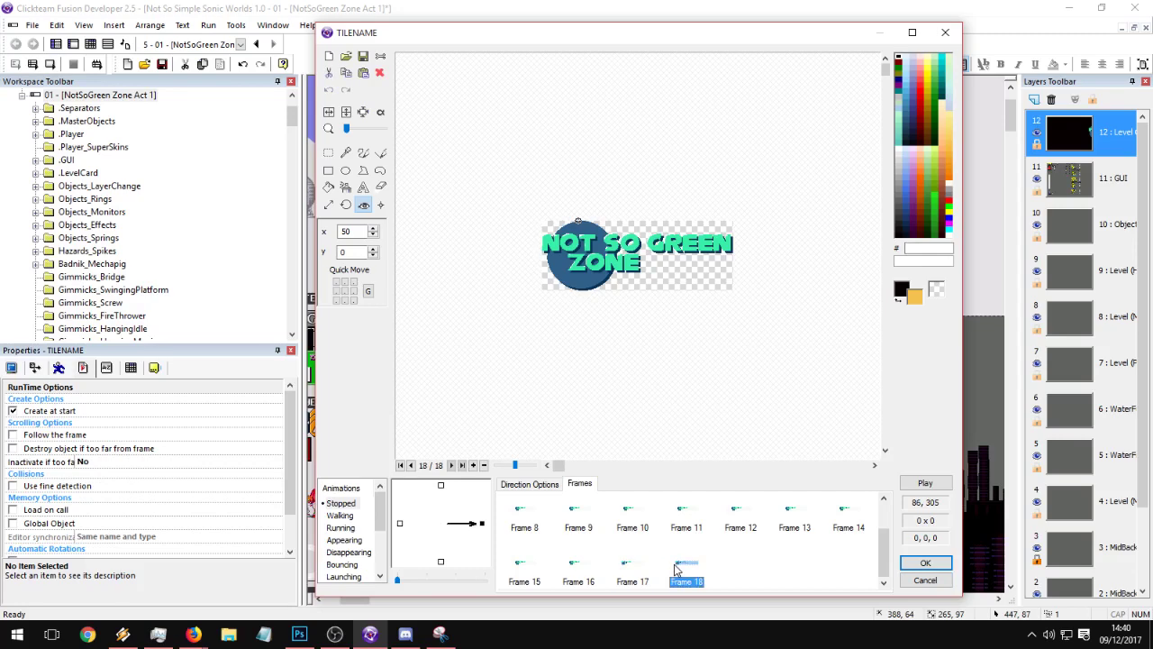
pyautogui.doubleClick(348, 231)
pyautogui.write('100')
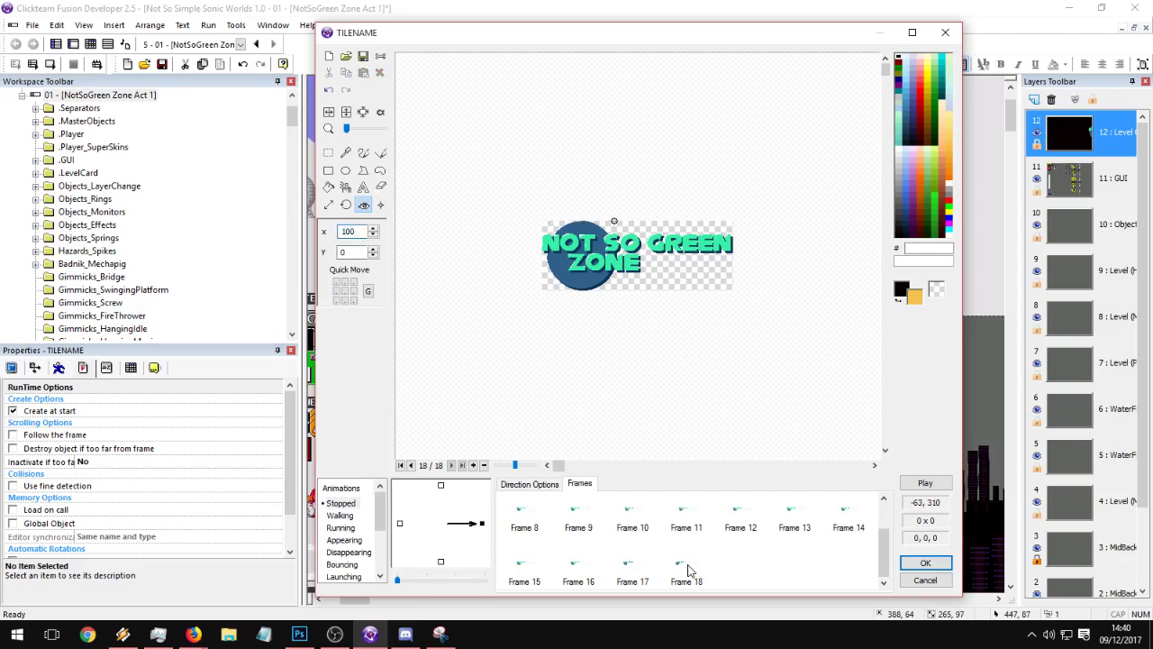
# - Continue the slide-out by duplicating Frame 19 with hot spot X 150 and Frame 20 with hot spot X 200
pyautogui.click(687, 569)
pyautogui.press('Insert')
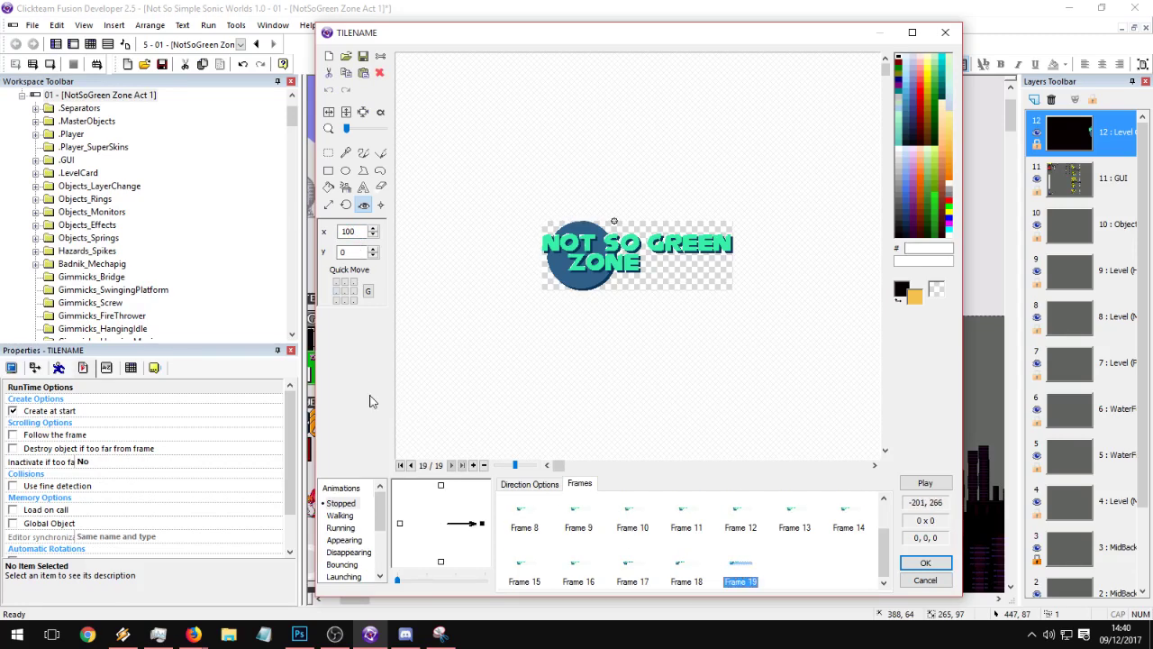
pyautogui.doubleClick(352, 231)
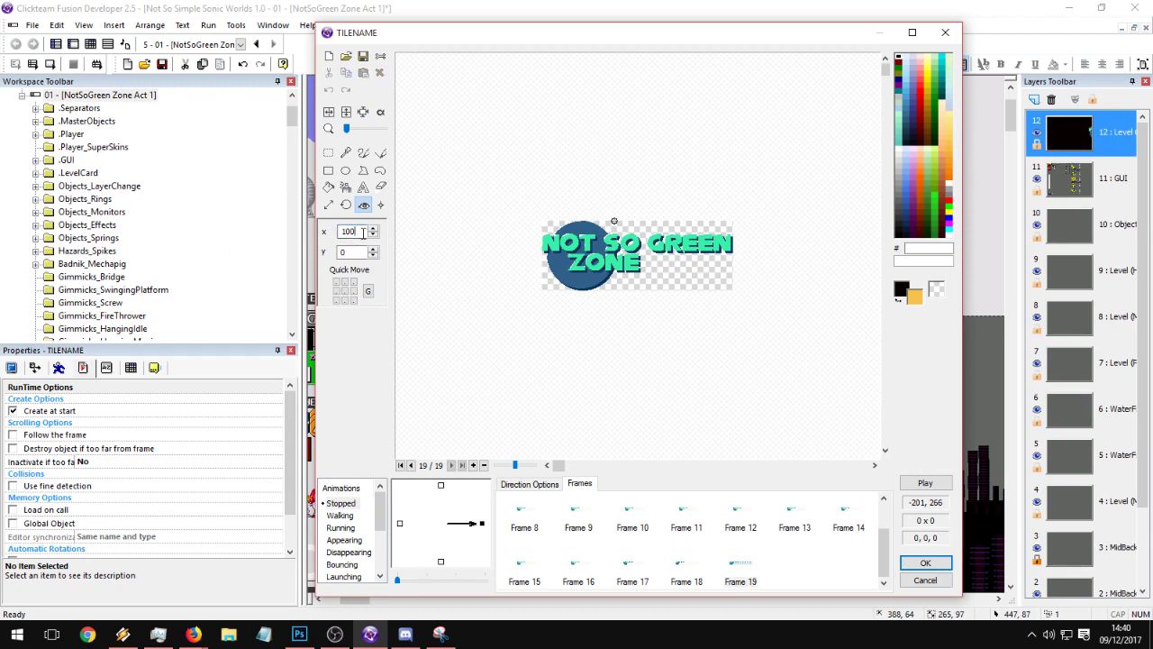
pyautogui.write('150')
pyautogui.press('Insert')
pyautogui.moveTo(356, 231); pyautogui.dragTo(270, 222)
pyautogui.write('200')
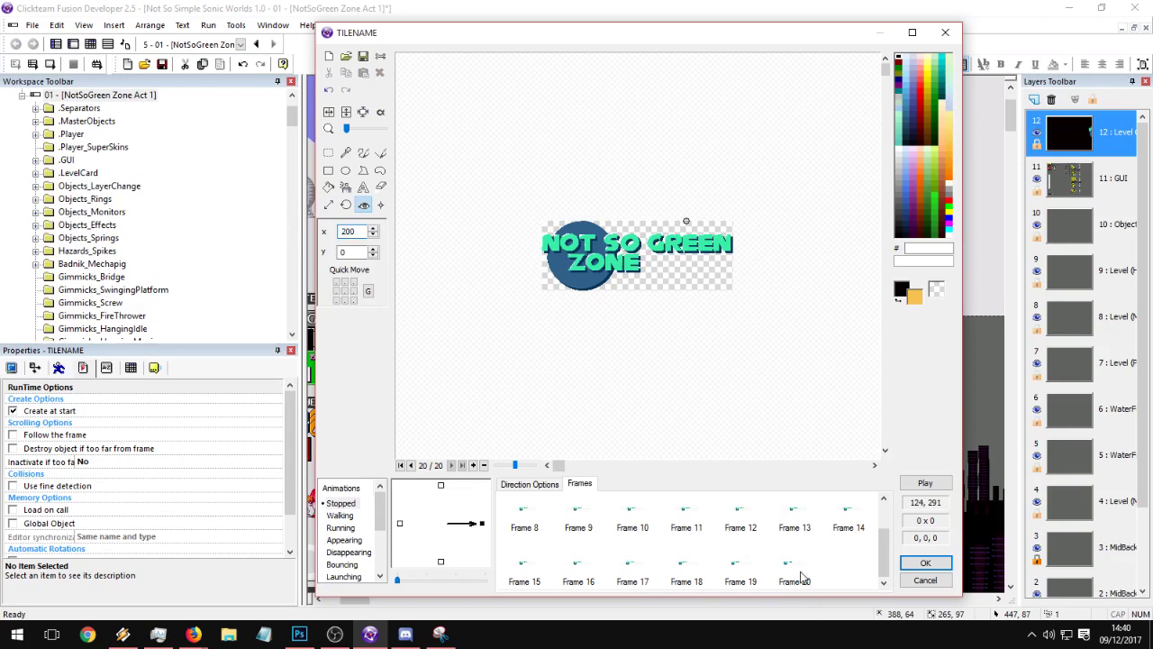
# - Add two more duplicated frames, setting the hot spot X of Frame 21 to 250 and of Frame 22 to 300
pyautogui.press('Insert')
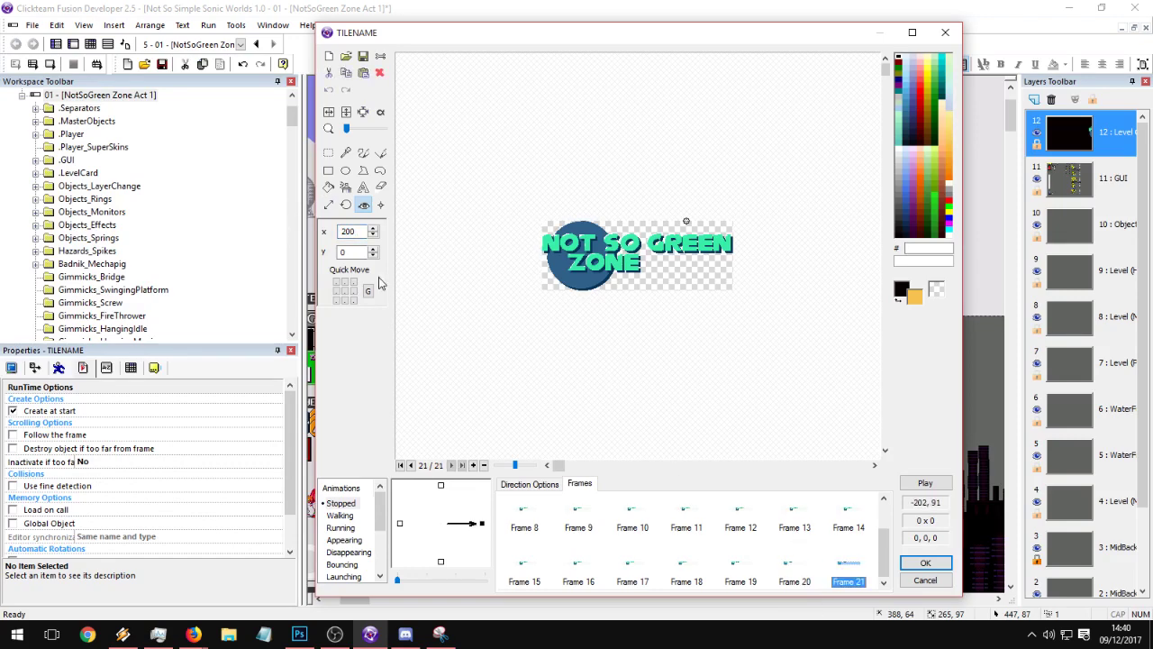
pyautogui.doubleClick(351, 231)
pyautogui.write('250')
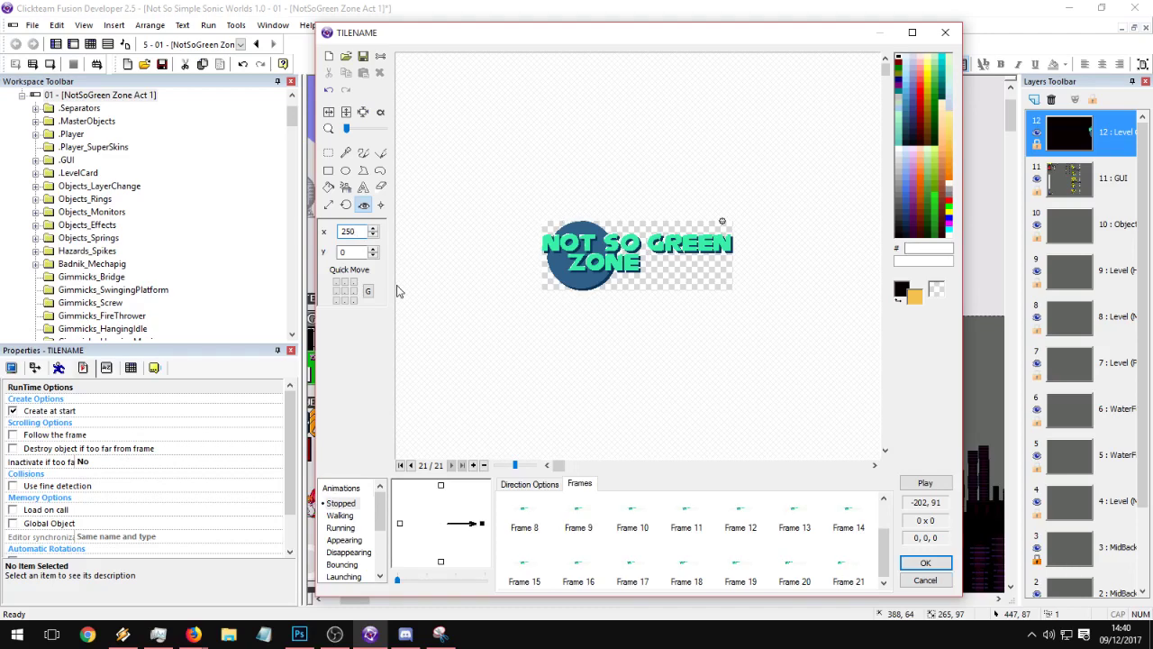
pyautogui.click(849, 582)
pyautogui.hotkey('ctrl', 'c')
pyautogui.hotkey('ctrl', 'v')
pyautogui.press('Insert')
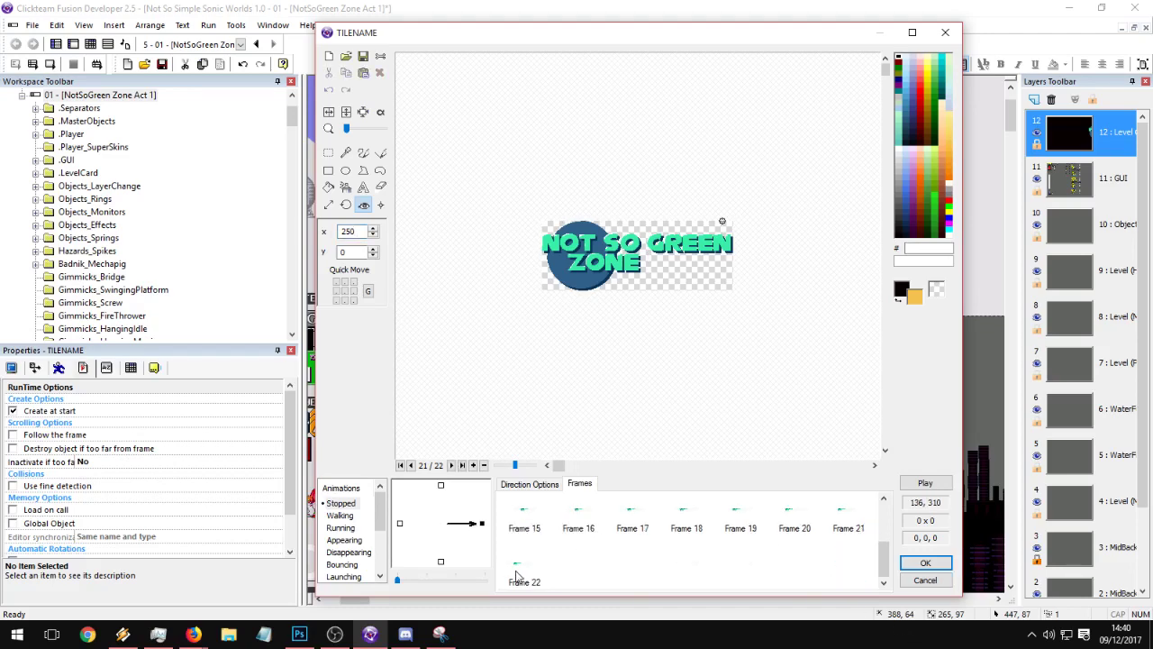
pyautogui.click(351, 231)
pyautogui.press('BackSpace')
pyautogui.press('BackSpace')
pyautogui.write('300')
# - Duplicate Frame 22 as Frame 23, clear its image to leave it blank, and play a preview of the animation
pyautogui.click(516, 561)
pyautogui.hotkey('ctrl', 'c')
pyautogui.hotkey('ctrl', 'v')
pyautogui.click(572, 573)
pyautogui.click(327, 55)
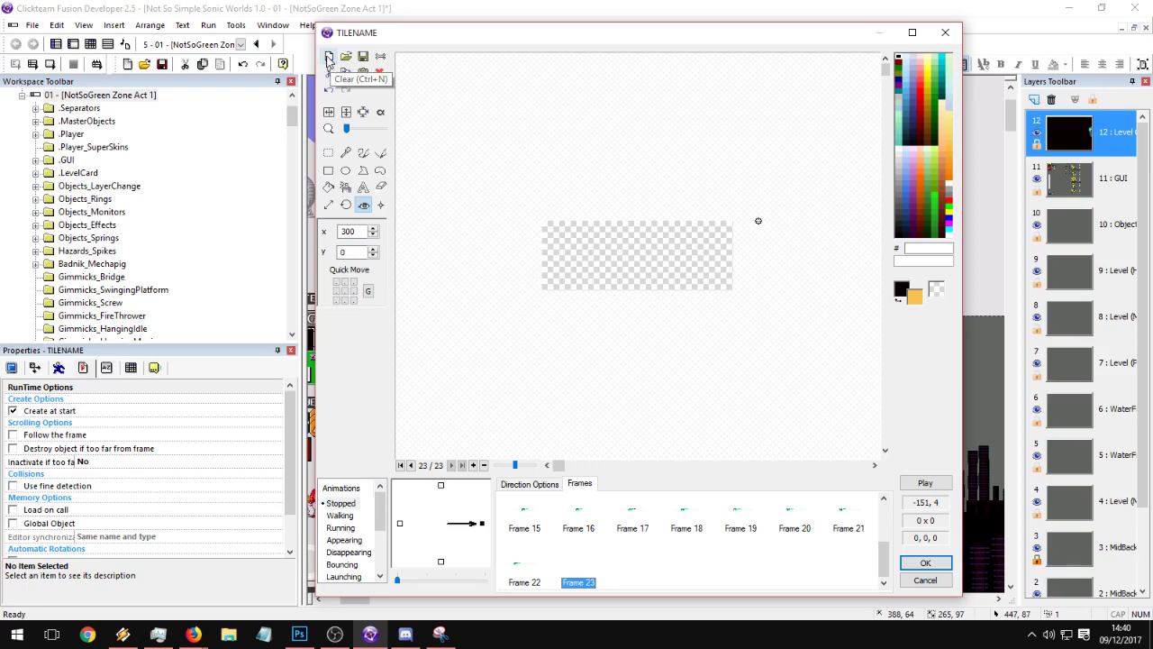
pyautogui.click(916, 486)
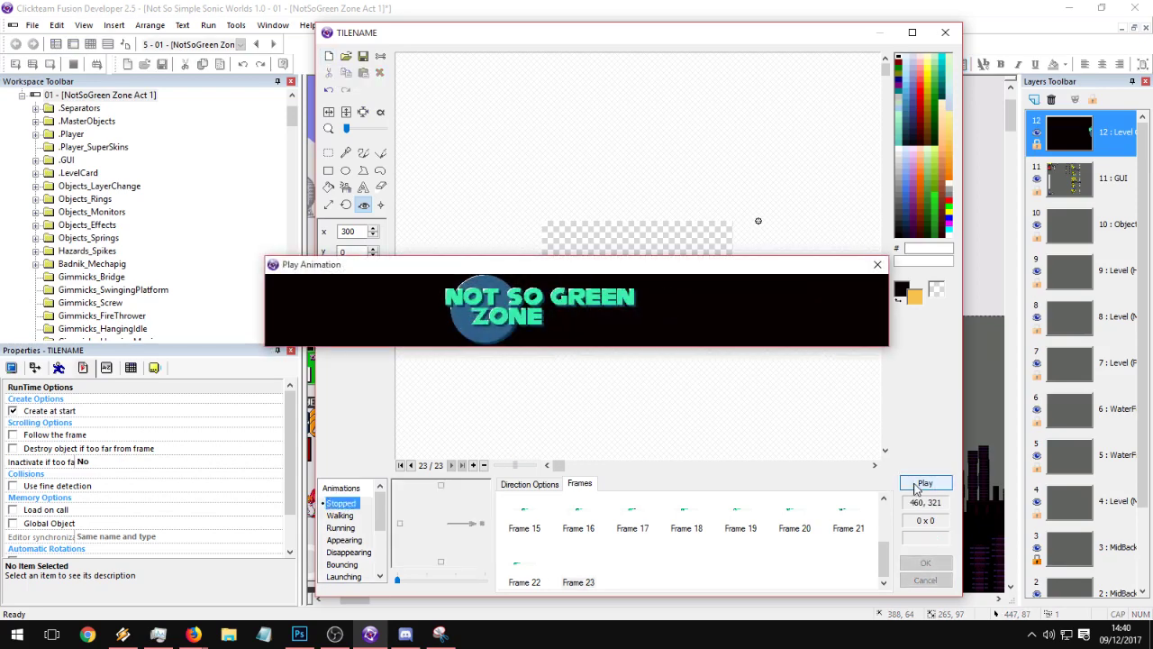
pyautogui.click(877, 264)
# - Copy Frames 10 to 16 and paste them to lengthen the emblem's still section to 30 total frames, and preview the animation
pyautogui.scroll(1, 739, 541)
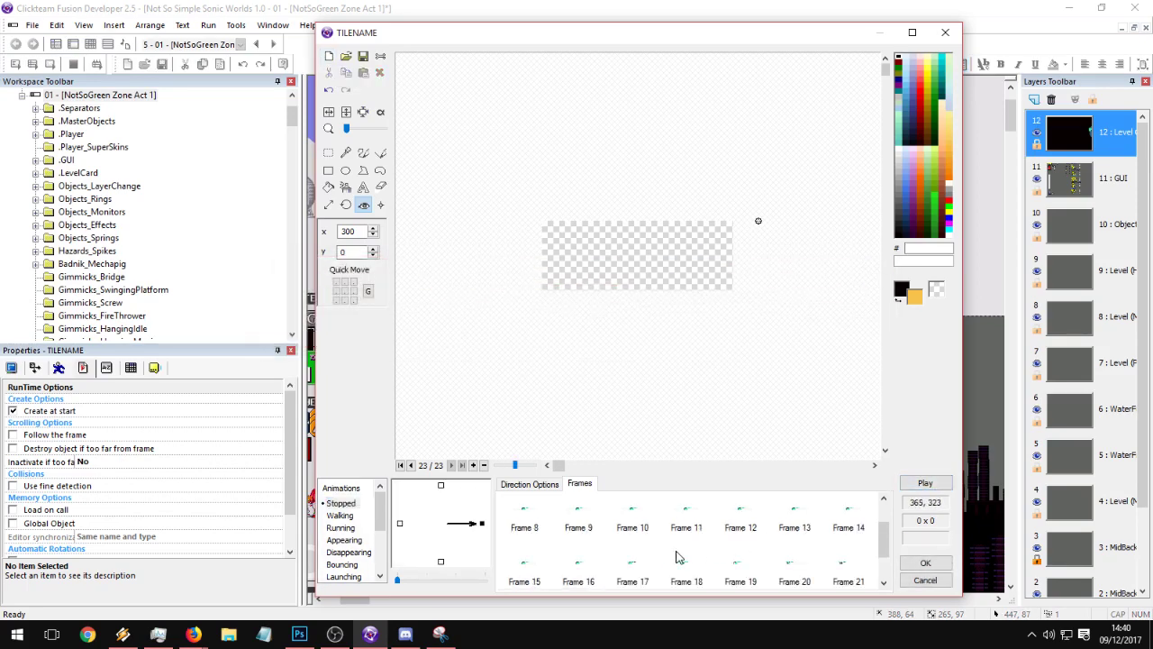
pyautogui.click(637, 568)
pyautogui.click(581, 564)
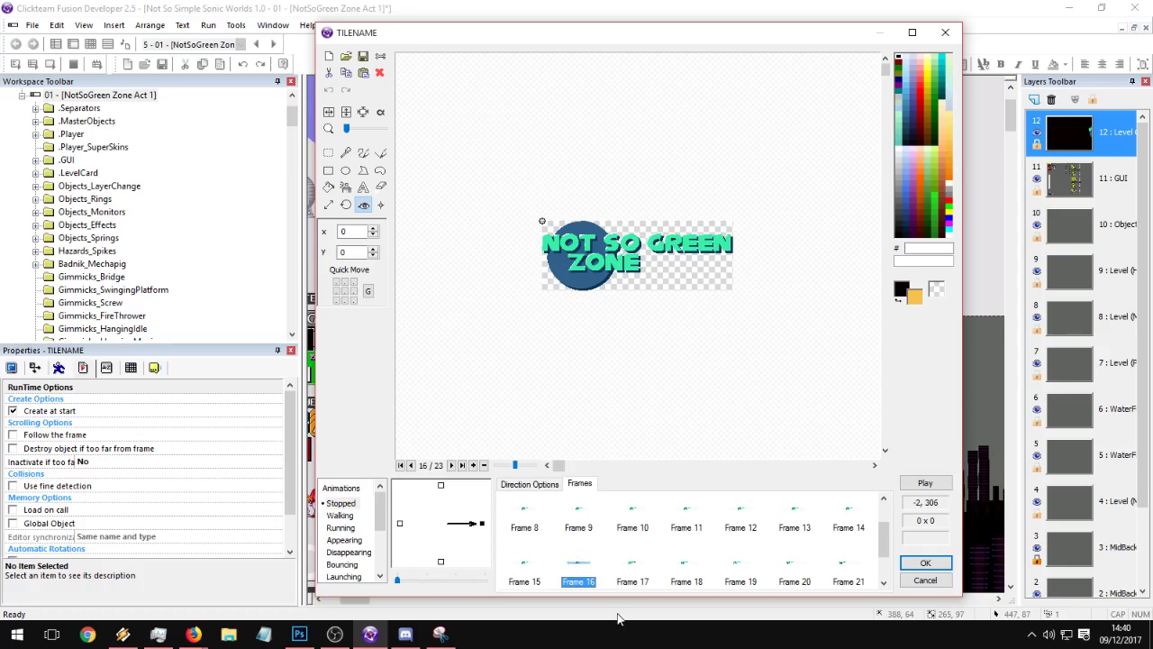
pyautogui.keyDown('shift'); pyautogui.click(628, 521); pyautogui.keyUp('shift')
pyautogui.hotkey('ctrl', 'c')
pyautogui.hotkey('ctrl', 'v')
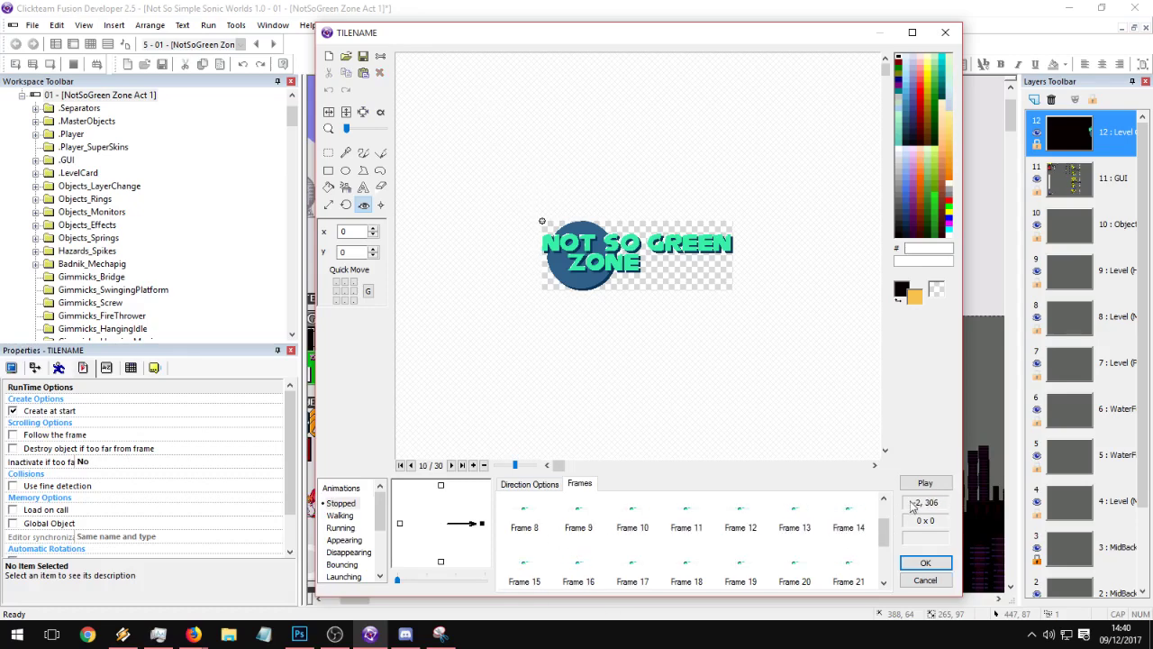
pyautogui.click(925, 483)
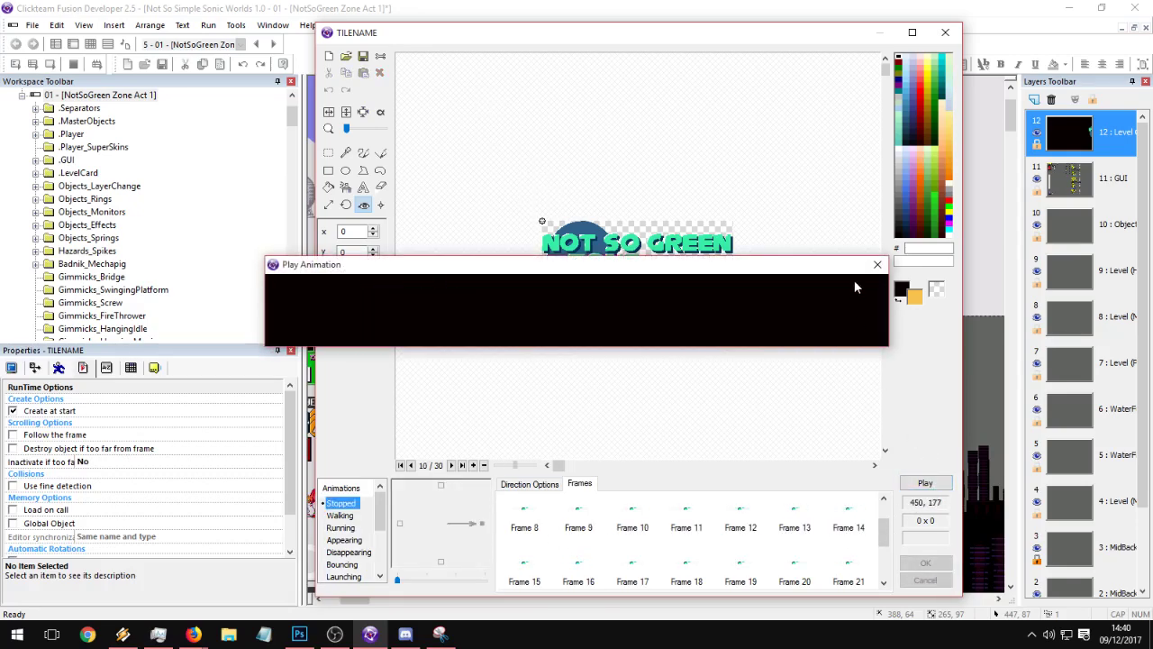
pyautogui.click(877, 264)
# - Set the Stopped animation's speed to 70, preview it, and apply the changes to TILENAME
pyautogui.click(521, 485)
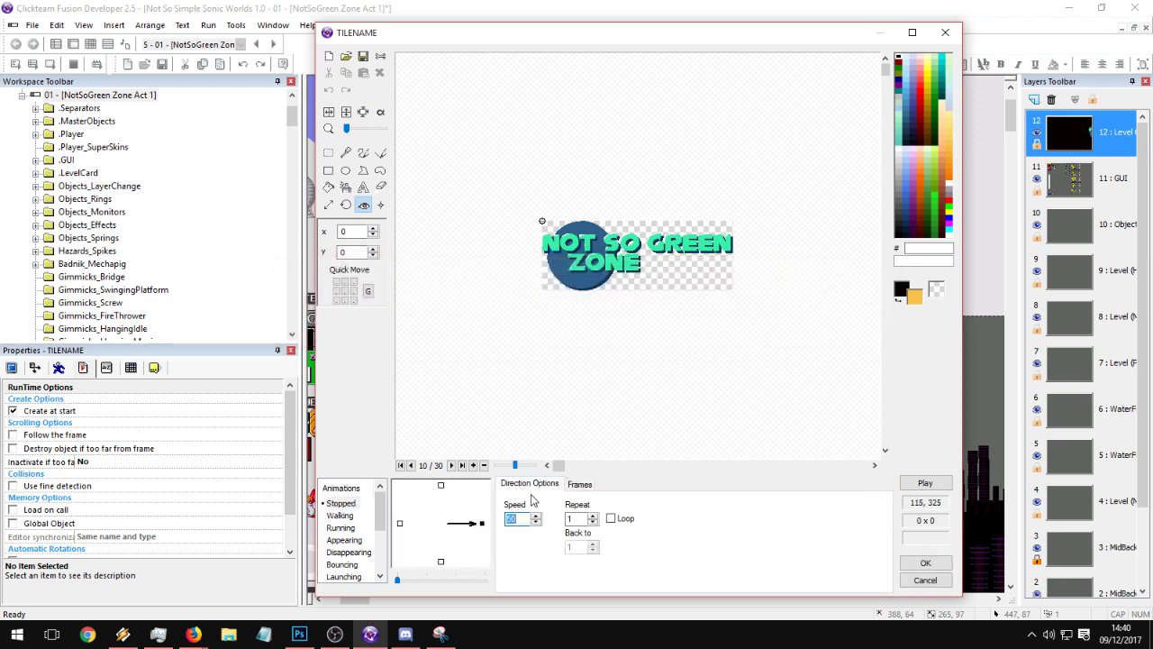
pyautogui.write('70')
pyautogui.click(925, 483)
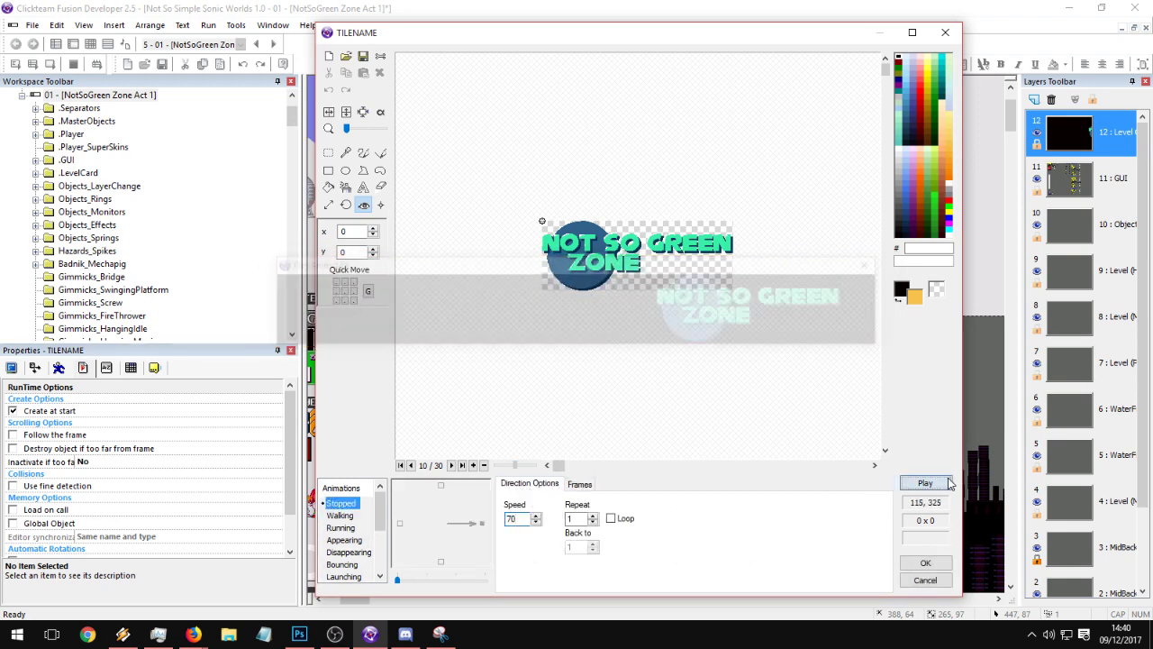
pyautogui.click(878, 264)
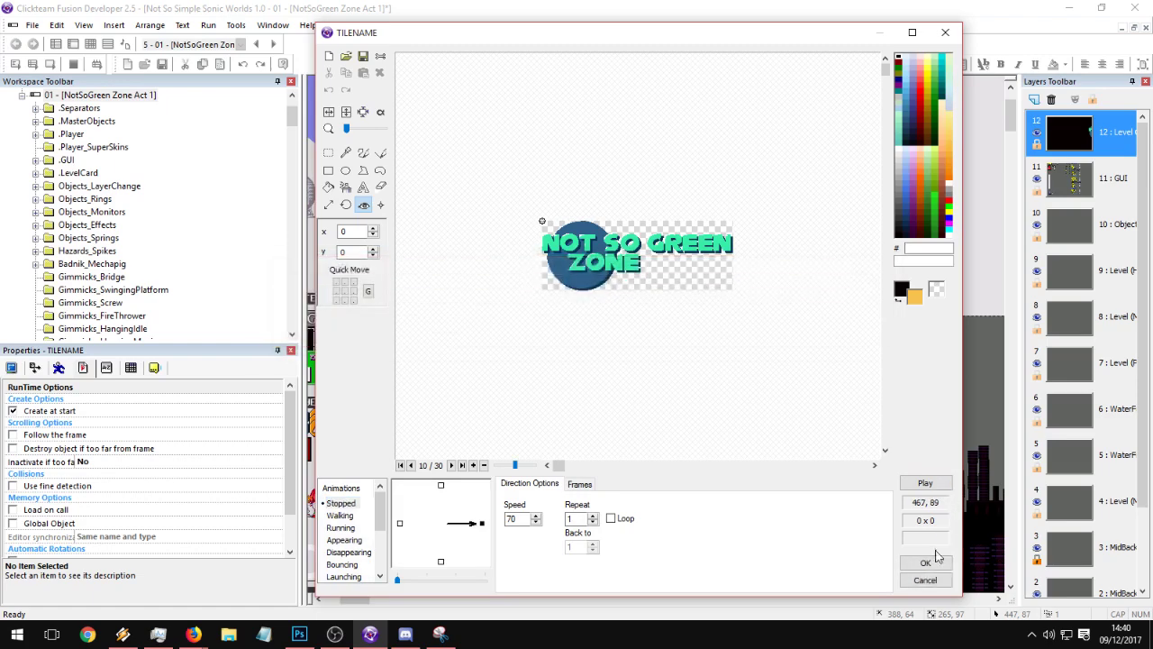
pyautogui.click(926, 563)
# - Reopen TILENAME's animation, paste two sets of six still frames at Frames 9 to 14, preview it, and apply the changes
pyautogui.doubleClick(755, 405)
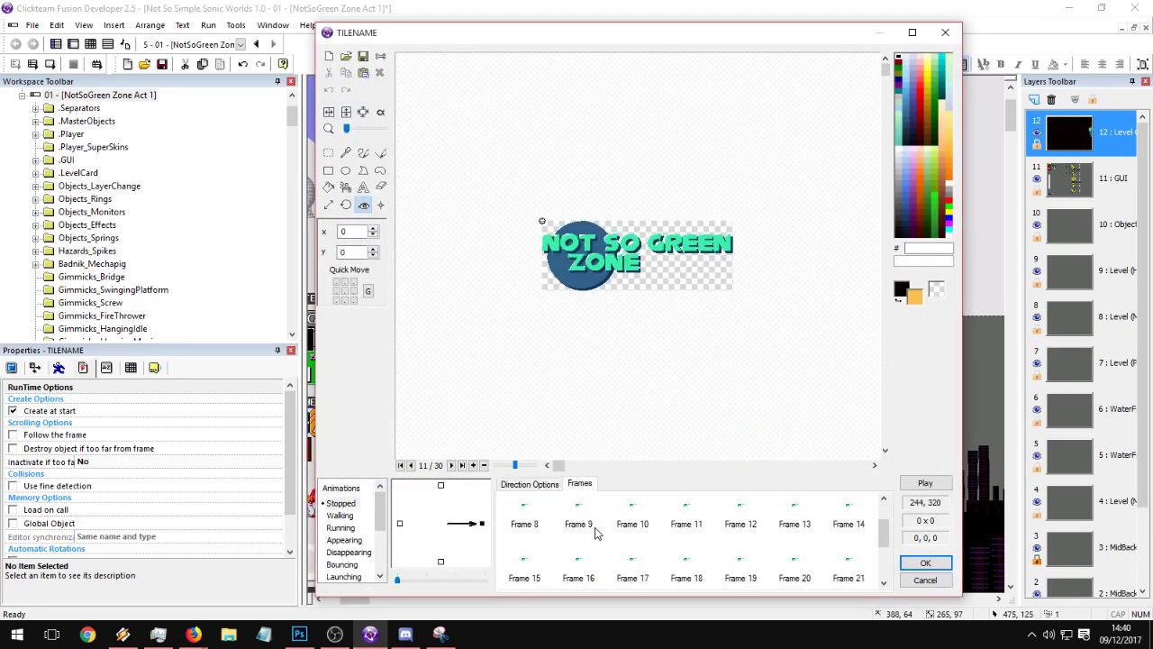
pyautogui.click(578, 525)
pyautogui.keyDown('shift'); pyautogui.click(851, 520); pyautogui.keyUp('shift')
pyautogui.hotkey('ctrl', 'v')
pyautogui.click(578, 522)
pyautogui.keyDown('shift'); pyautogui.click(849, 521); pyautogui.keyUp('shift')
pyautogui.hotkey('ctrl', 'v')
pyautogui.click(937, 483)
pyautogui.click(877, 264)
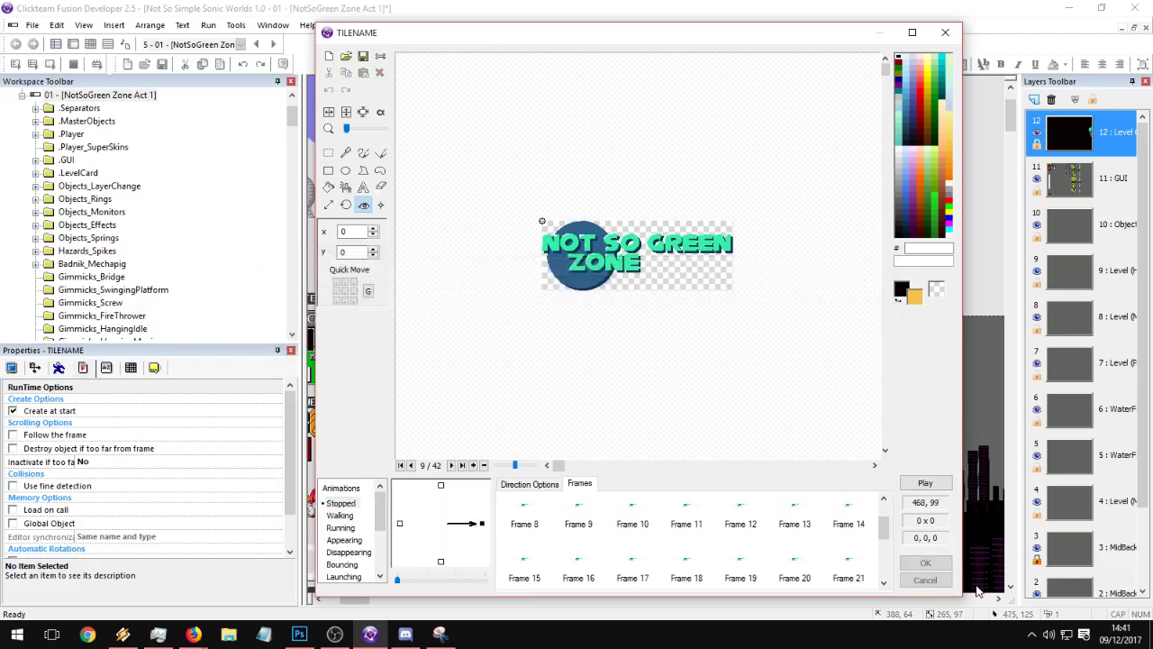
pyautogui.click(925, 562)
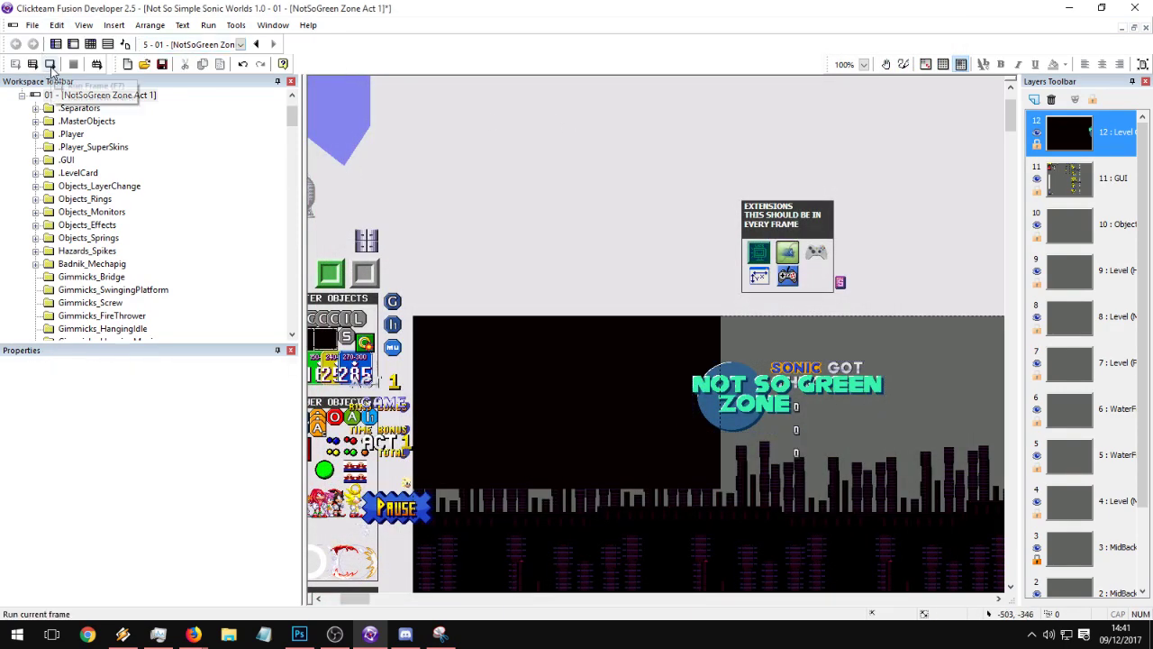
# - Run the current frame to test the title emblem's animation in the game, and close the game window
pyautogui.click(50, 64)
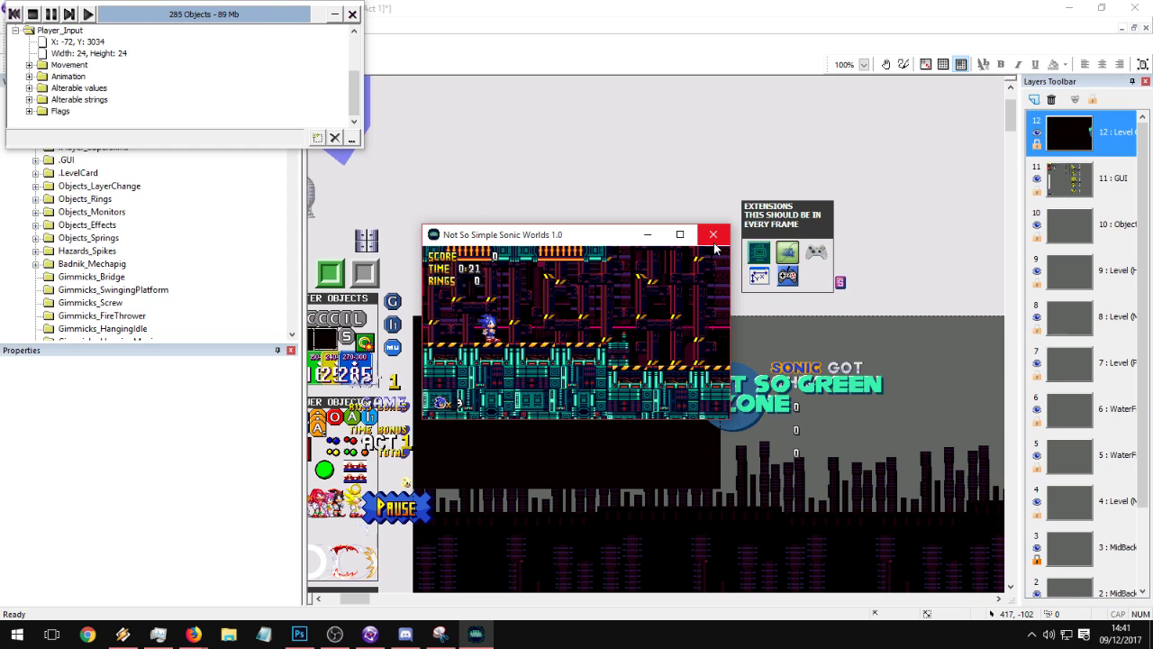
pyautogui.click(714, 240)
# - Delete all of TILENAME's animation frames except one with hot spot X 0, and apply the change
pyautogui.click(739, 408)
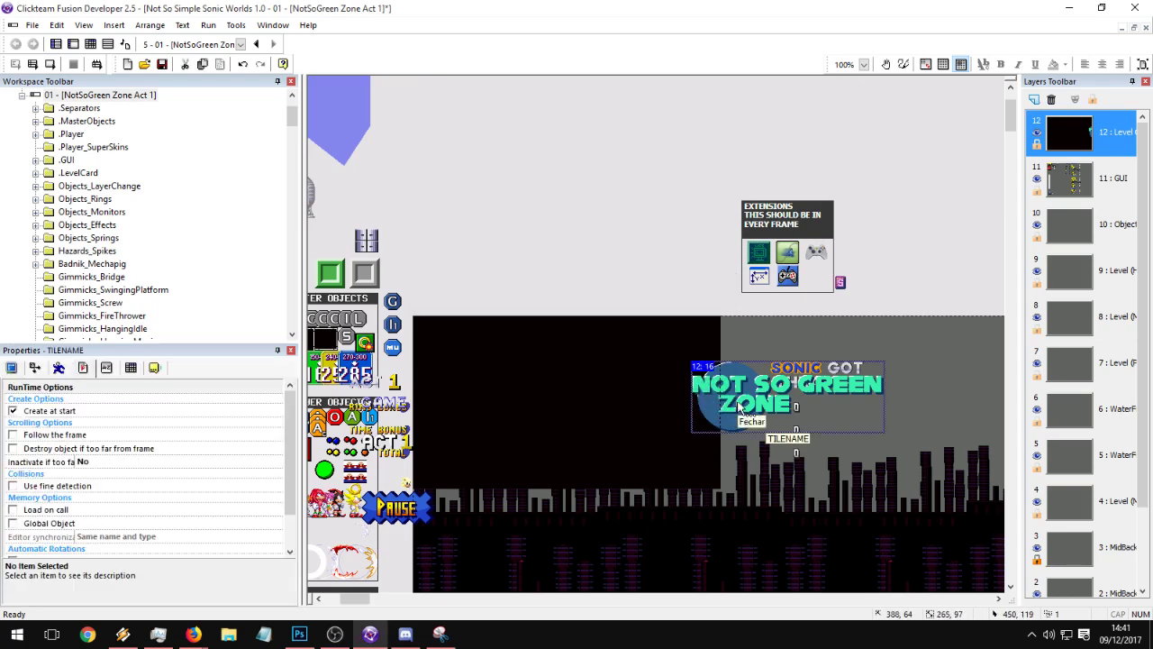
pyautogui.doubleClick(731, 402)
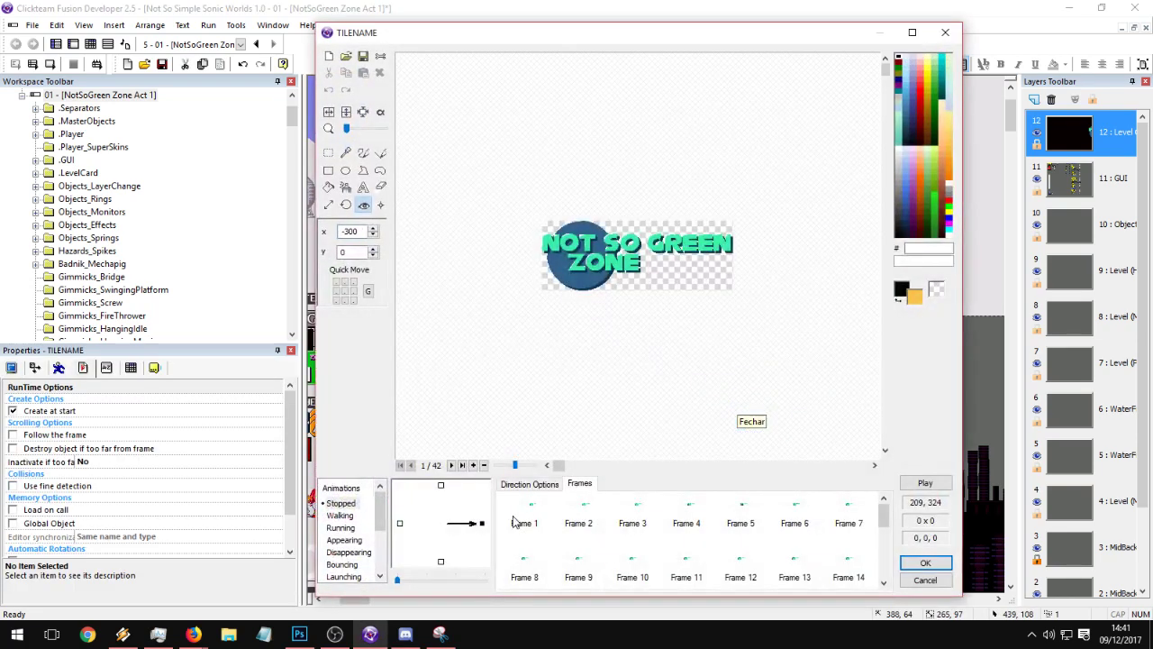
pyautogui.click(565, 520)
pyautogui.hotkey('shift', 'End')
pyautogui.press('Delete')
pyautogui.click(584, 516)
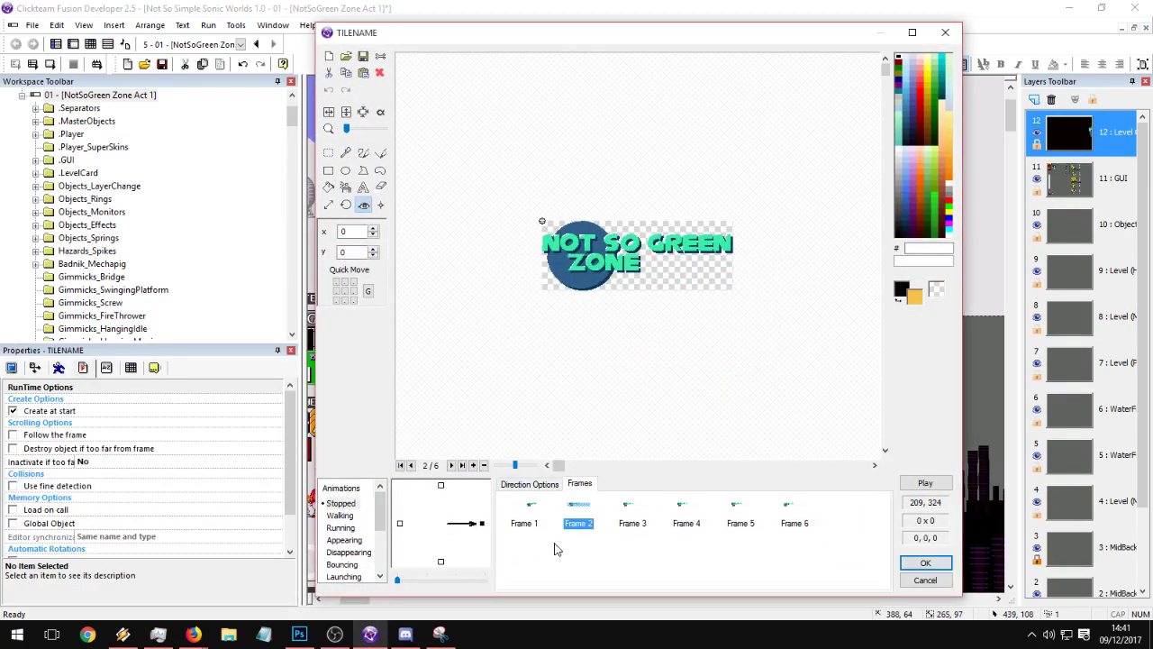
pyautogui.moveTo(631, 564); pyautogui.dragTo(829, 502)
pyautogui.press('Delete')
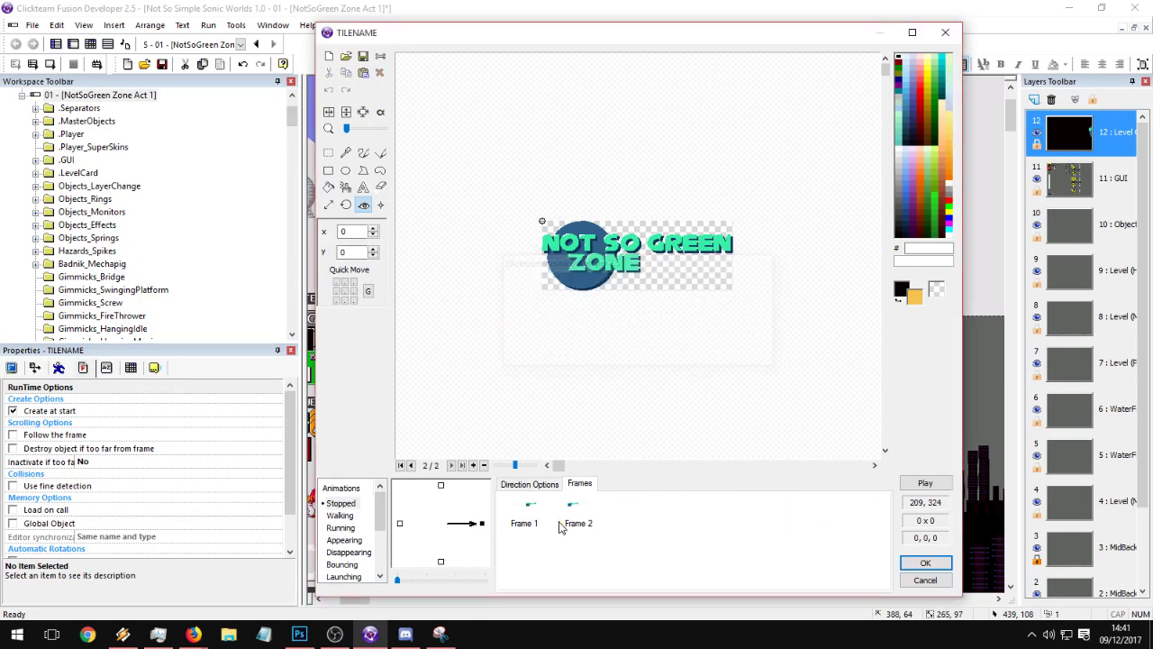
pyautogui.click(527, 519)
pyautogui.press('Delete')
pyautogui.click(917, 561)
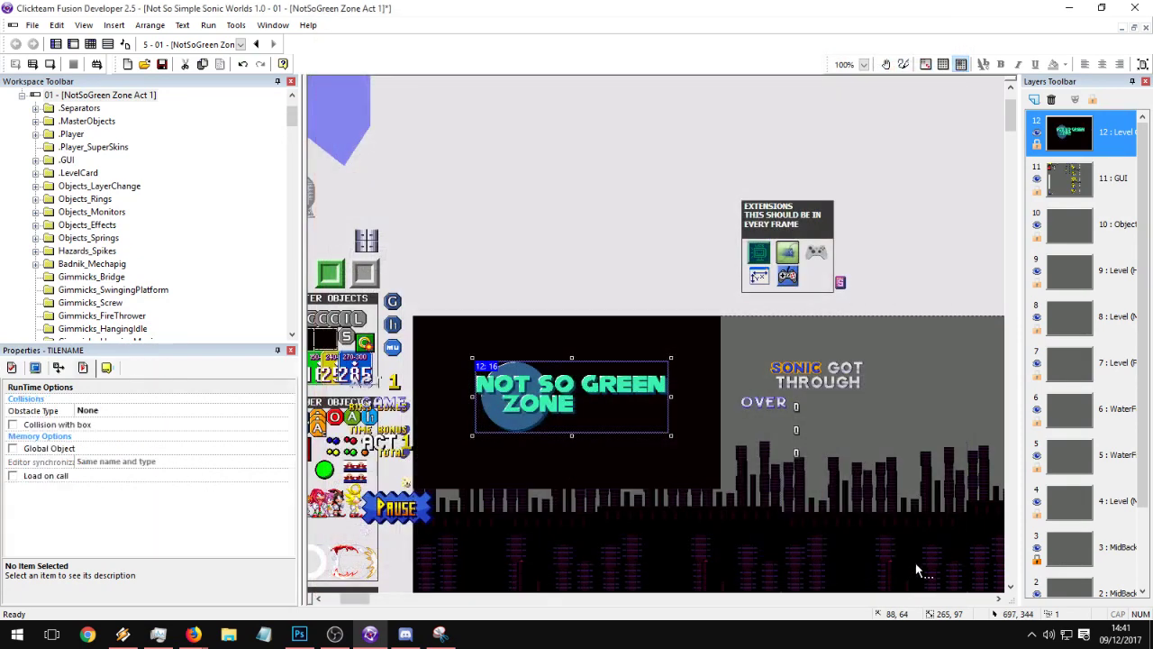
# - Move the TILENAME emblem off the black card, just past its right edge at X 448, Y 64
pyautogui.click(589, 202)
pyautogui.click(523, 374)
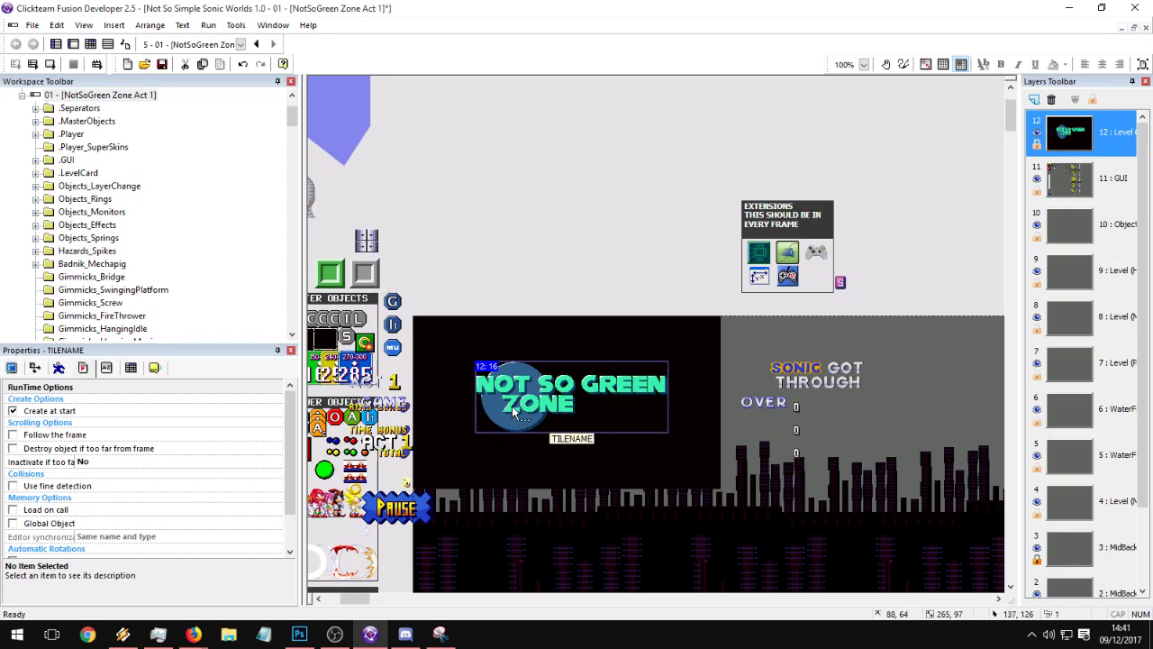
pyautogui.moveTo(555, 397); pyautogui.dragTo(898, 393)
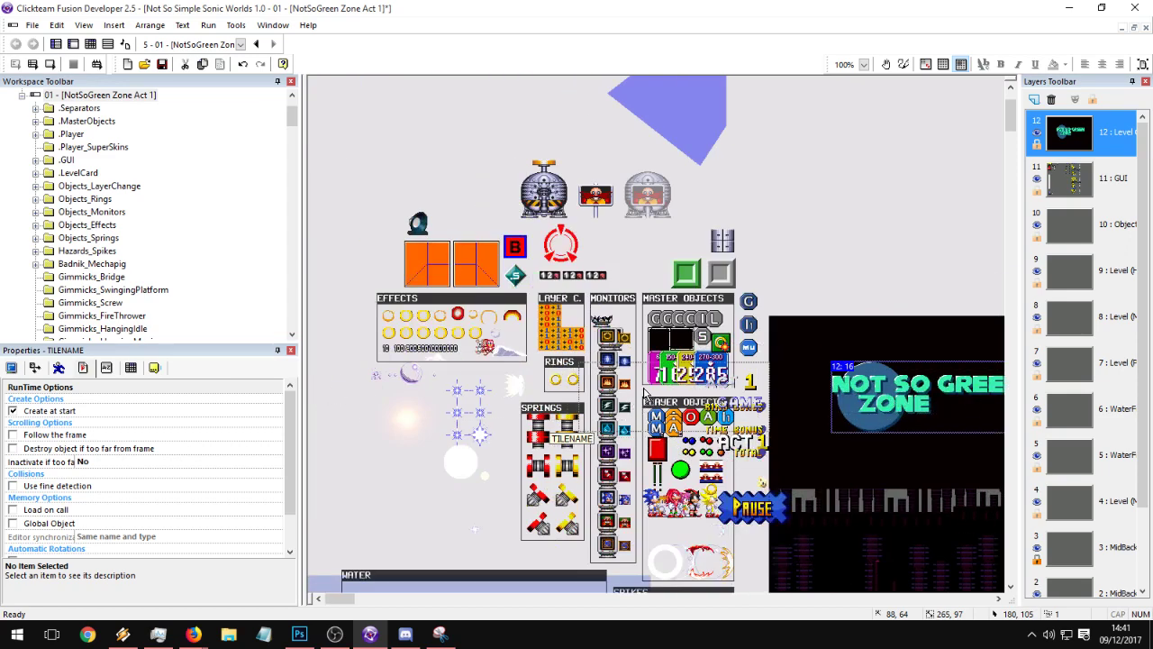
pyautogui.moveTo(640, 391); pyautogui.dragTo(639, 390)
pyautogui.moveTo(831, 250); pyautogui.dragTo(641, 269, button='middle')
pyautogui.click(642, 270)
pyautogui.moveTo(424, 403); pyautogui.dragTo(887, 399)
pyautogui.moveTo(933, 408); pyautogui.dragTo(636, 396, button='middle')
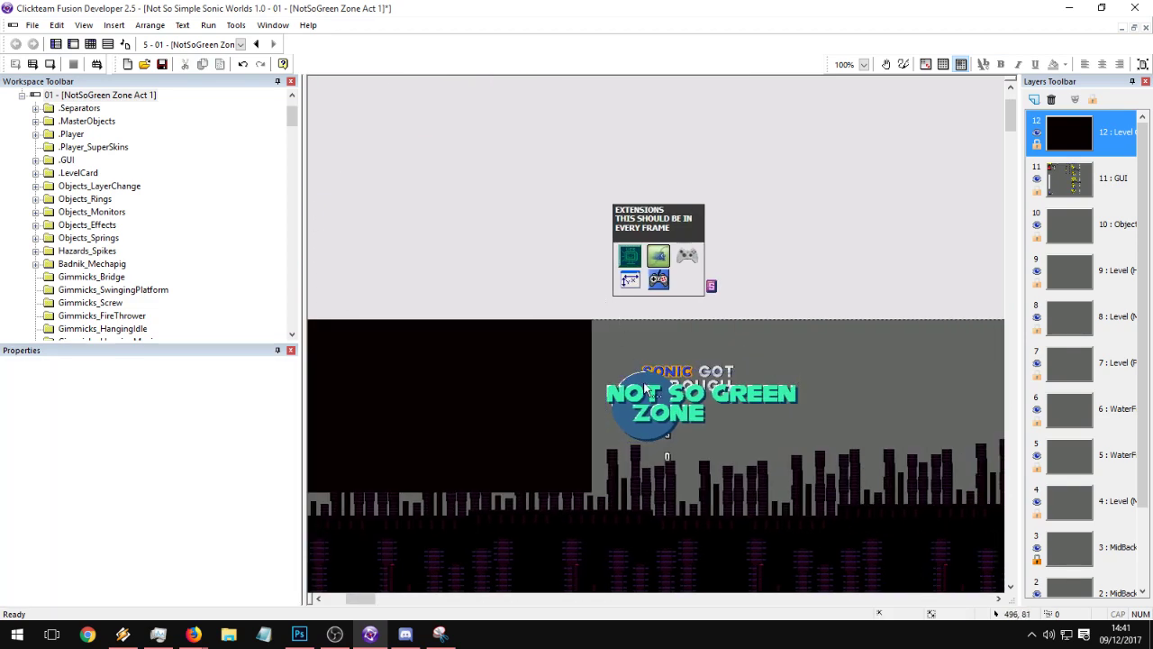
pyautogui.click(658, 257)
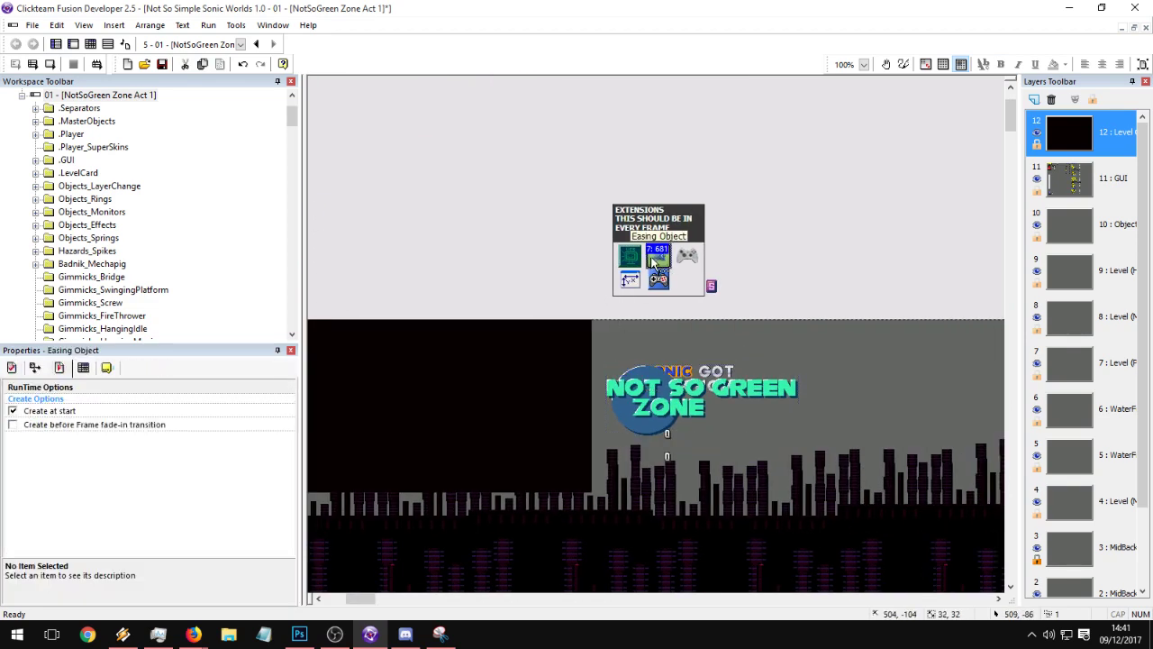
pyautogui.click(435, 200)
pyautogui.click(650, 390)
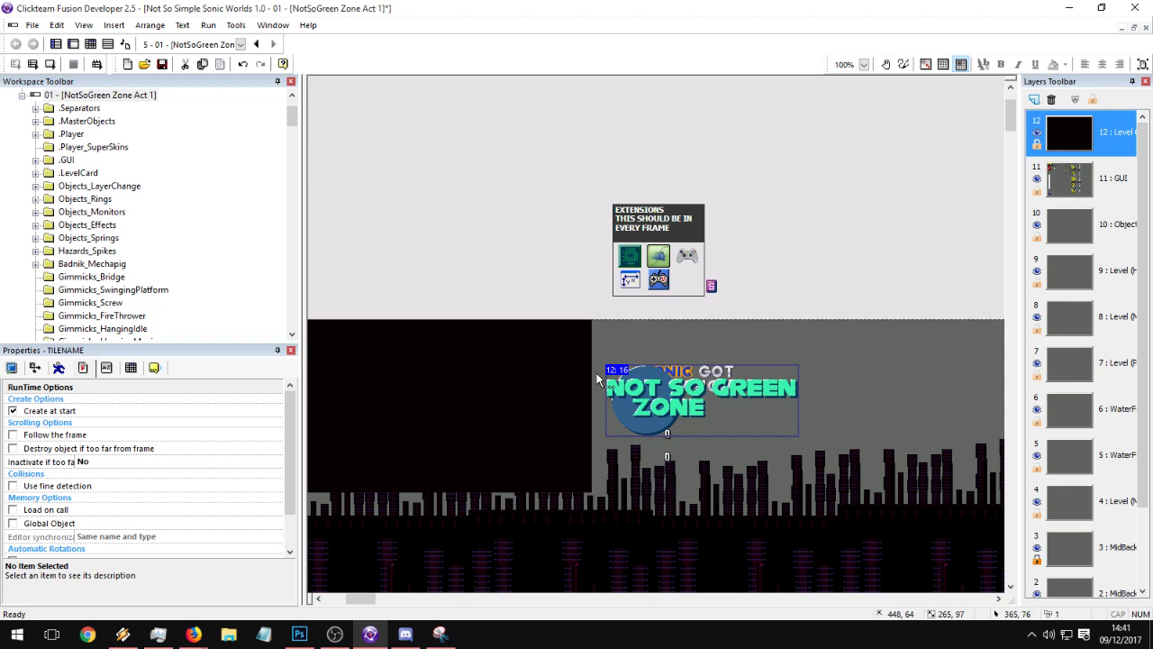
# - Open the level frame's event editor, expand the [Level Objects Code] group, and collapse its [Bosses] subgroup
pyautogui.click(108, 45)
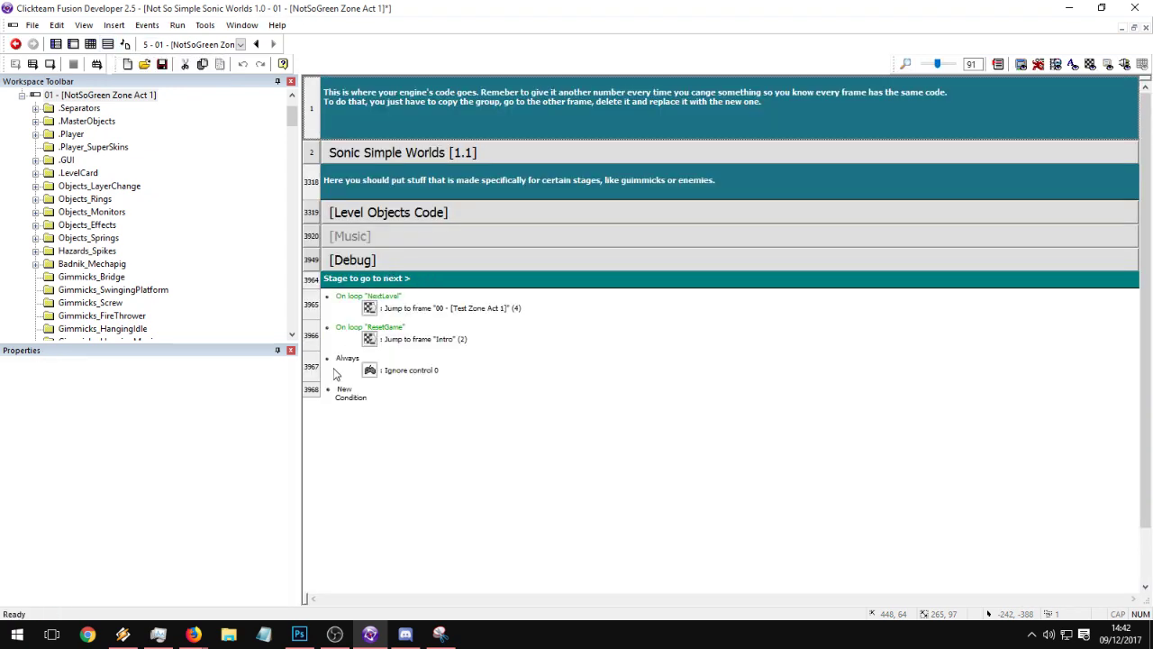
pyautogui.click(371, 217)
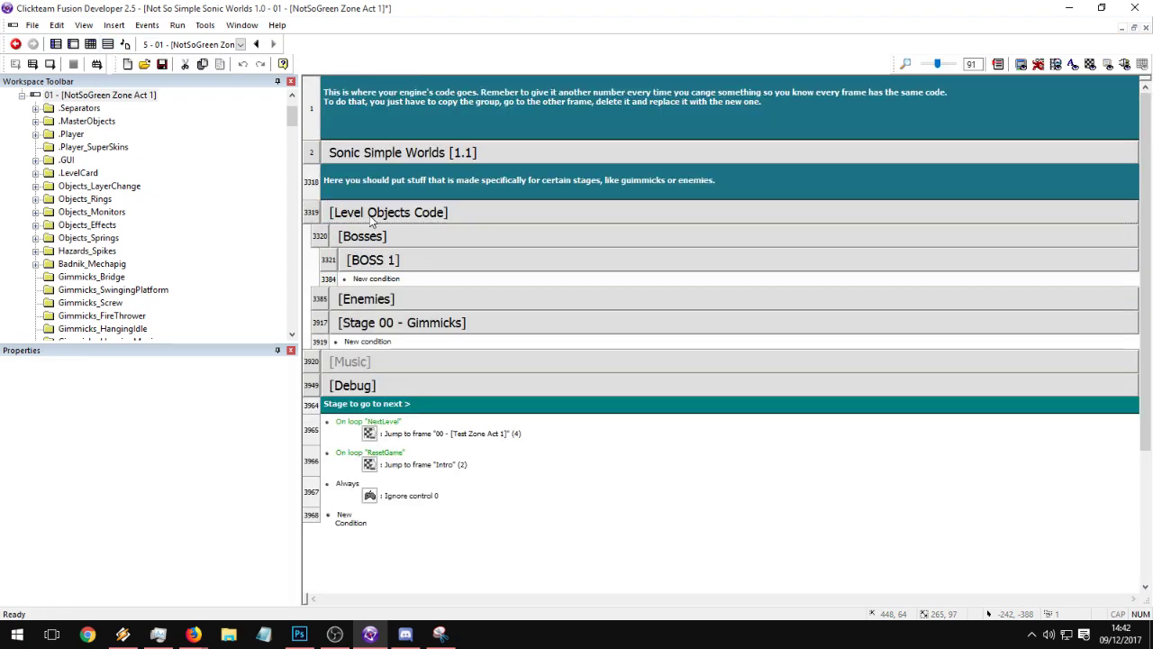
pyautogui.click(370, 216)
pyautogui.click(369, 216)
pyautogui.click(366, 237)
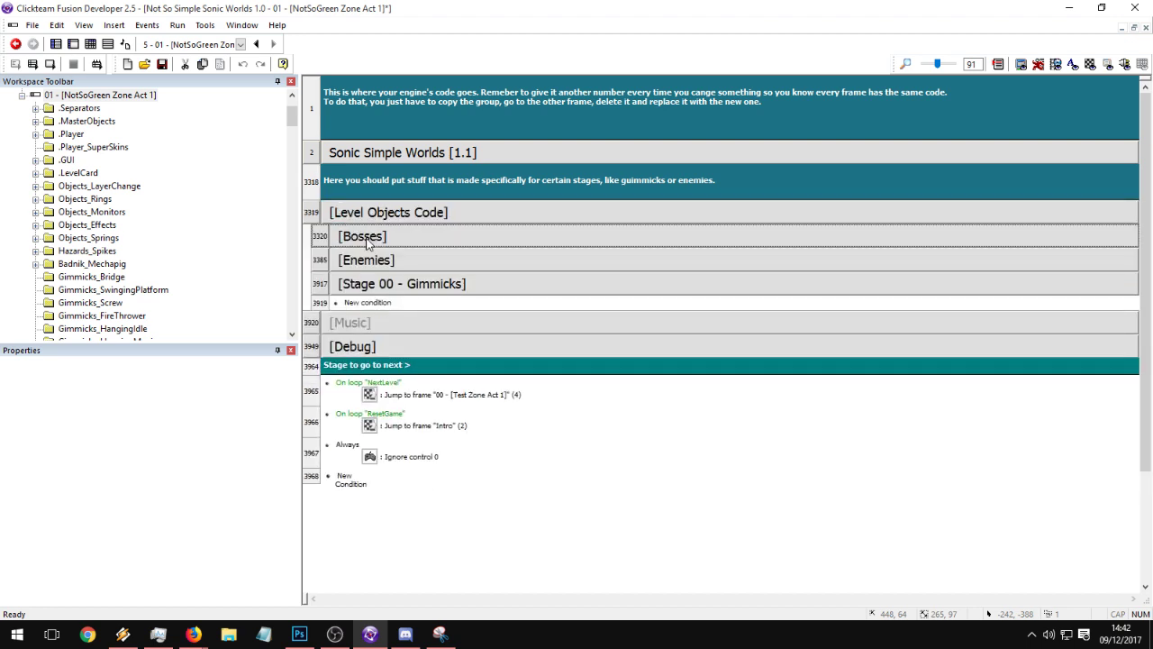
# - Insert an event group titled "Special Objects" at the end of the Special Actions group inside Sonic Simple Worlds [1.1]
pyautogui.click(367, 216)
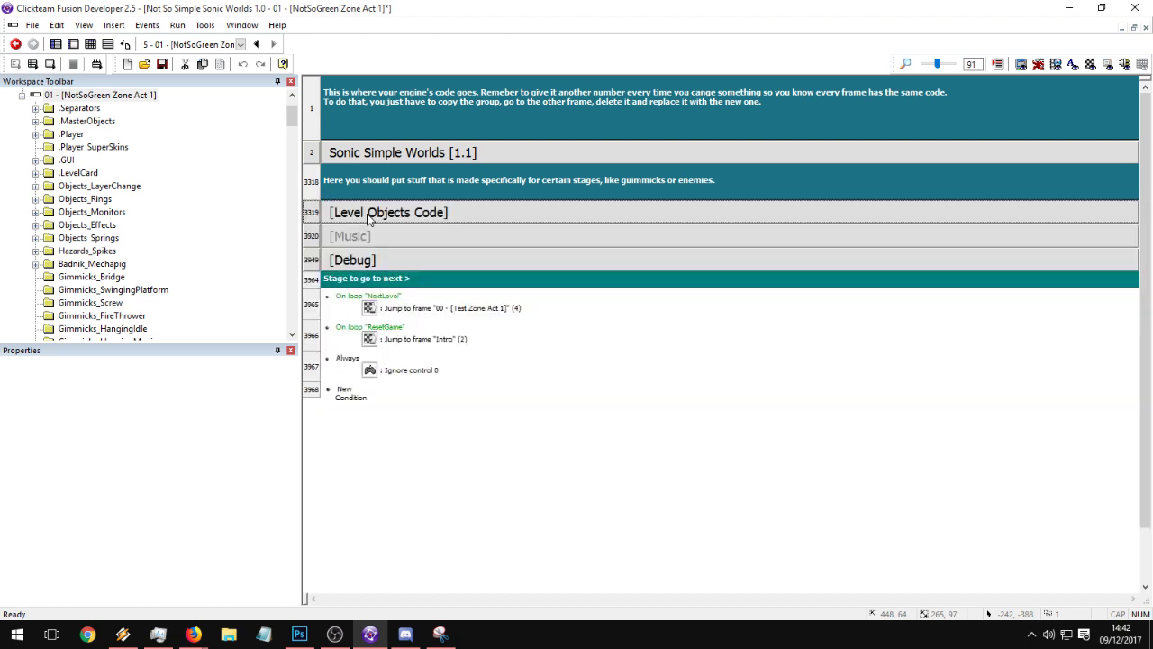
pyautogui.click(340, 153)
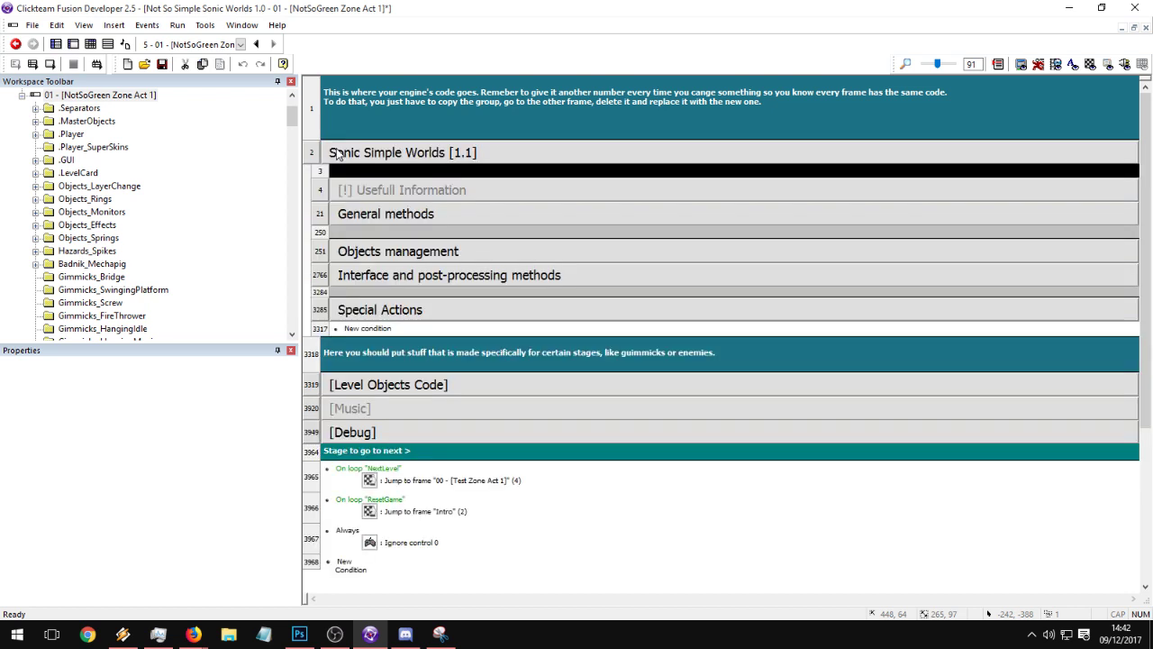
pyautogui.click(355, 310)
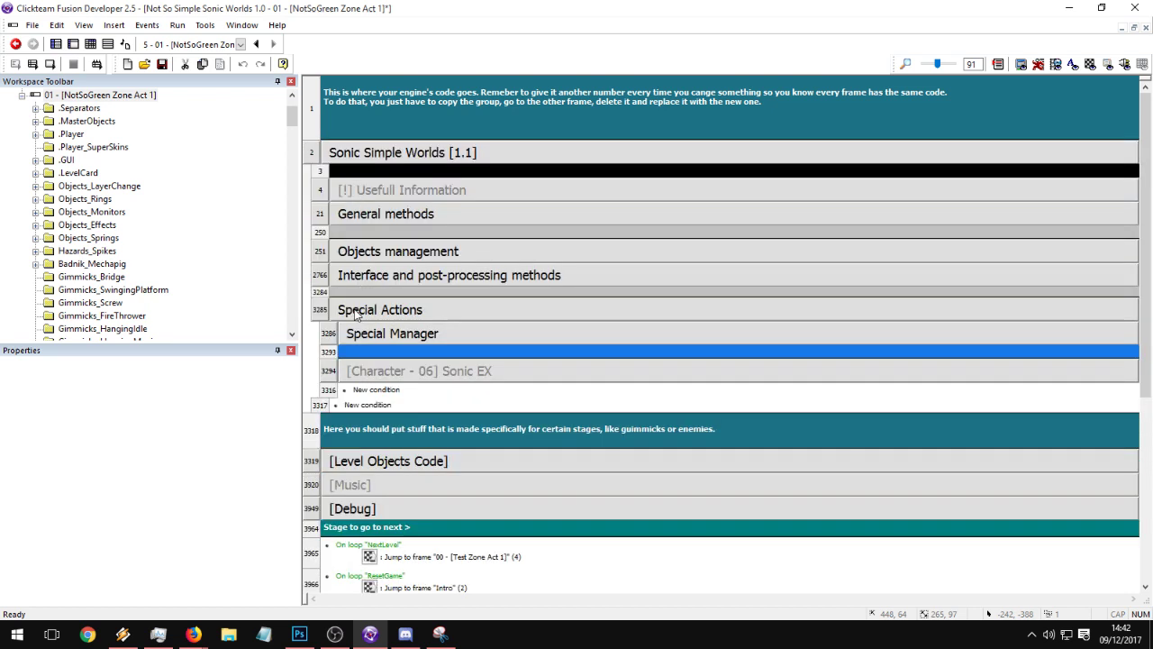
pyautogui.rightClick(353, 390)
pyautogui.moveTo(332, 427)
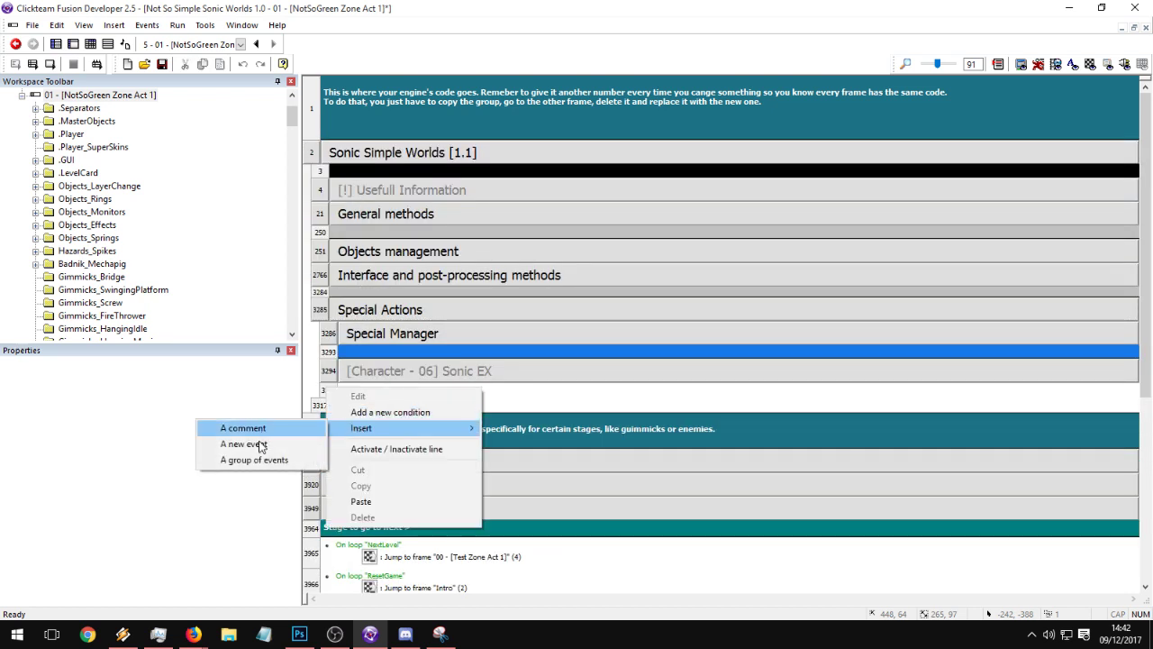
pyautogui.click(258, 463)
pyautogui.write('Special')
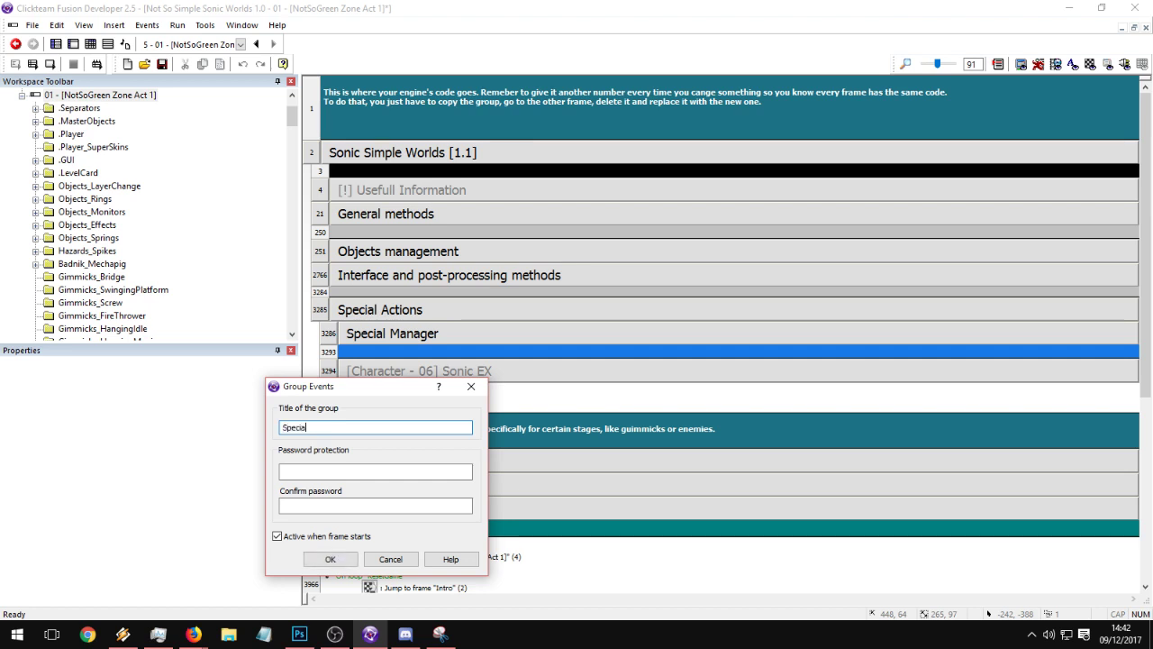
pyautogui.write(' Objects')
pyautogui.press('Return')
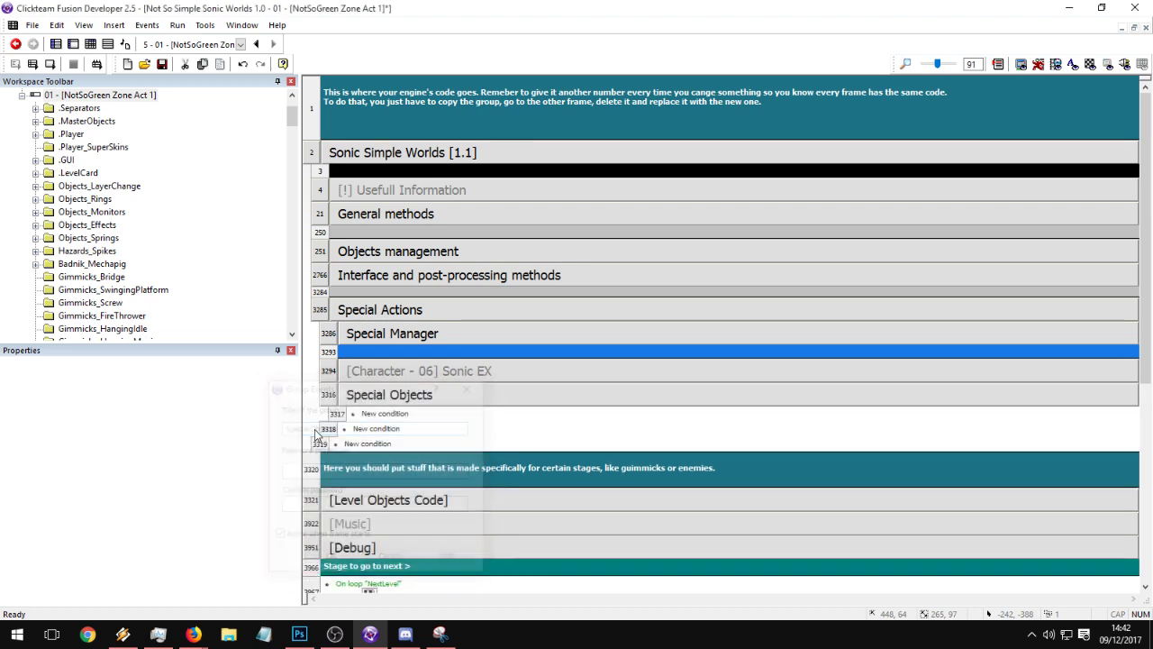
# - Insert a nested event group titled "TileCard - NotSoSimple" inside the Special Objects group
pyautogui.rightClick(333, 416)
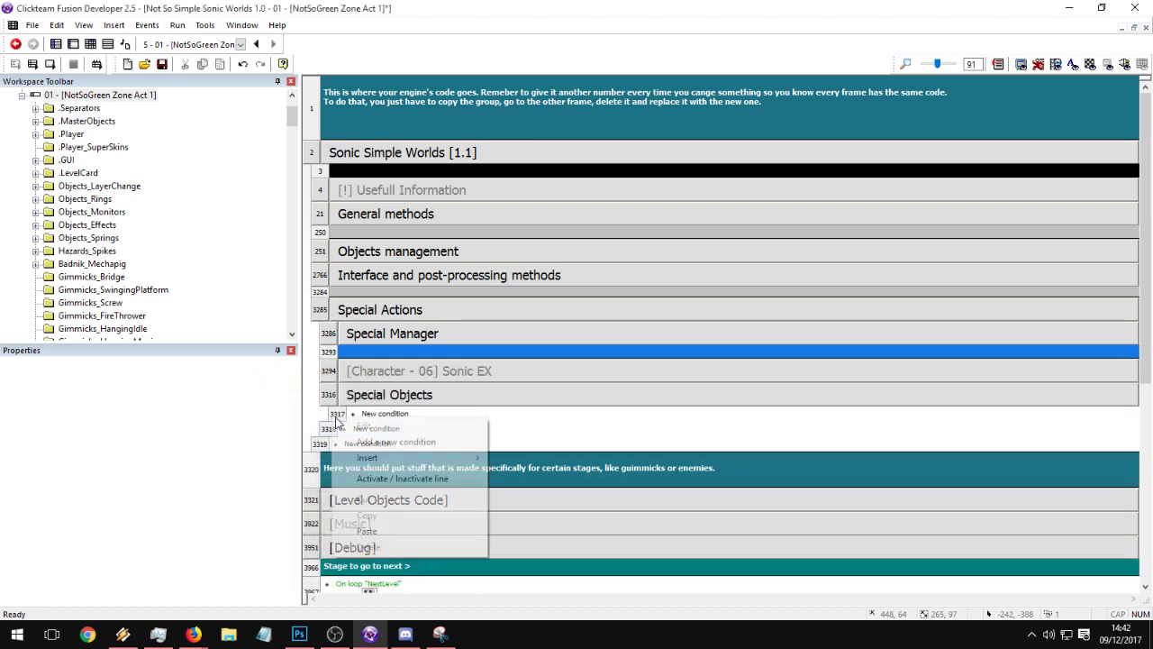
pyautogui.moveTo(365, 456)
pyautogui.click(248, 485)
pyautogui.write('TileCard')
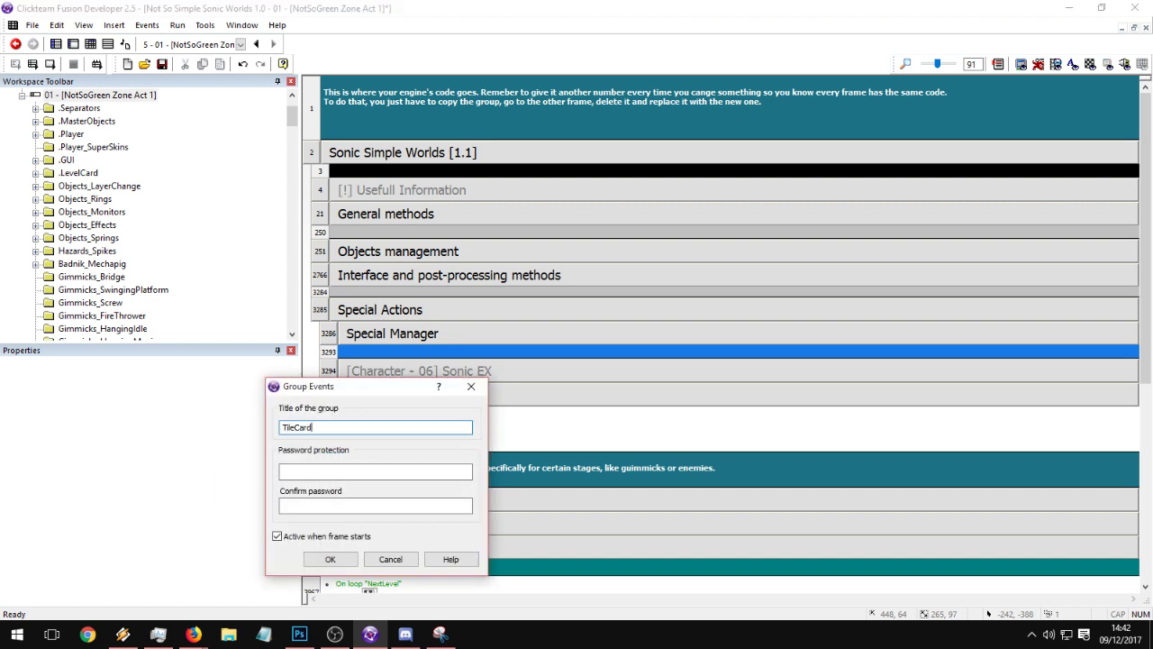
pyautogui.write(' - NotSoSimple')
pyautogui.press('Return')
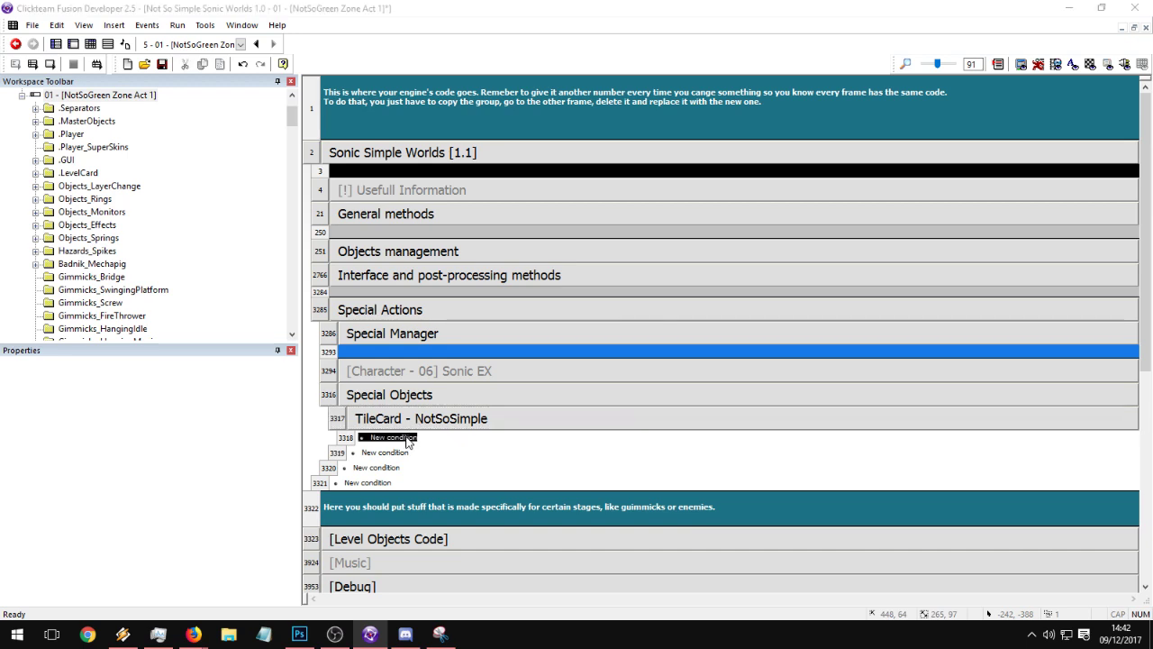
# - Begin a new condition based on the storyboard controls in the TileCard - NotSoSimple group
pyautogui.click(405, 439)
pyautogui.click(441, 182)
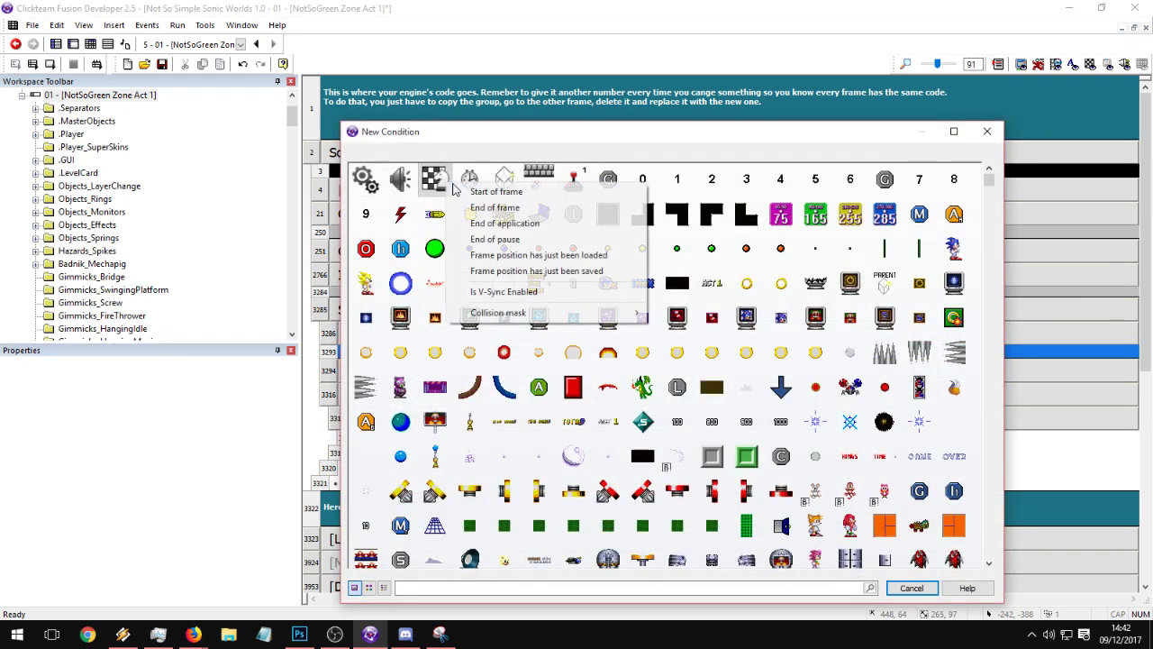
# - Add a Start of Frame event to the TileCard - NotSoSimple group and begin a new action for it
pyautogui.click(471, 191)
pyautogui.click(465, 452)
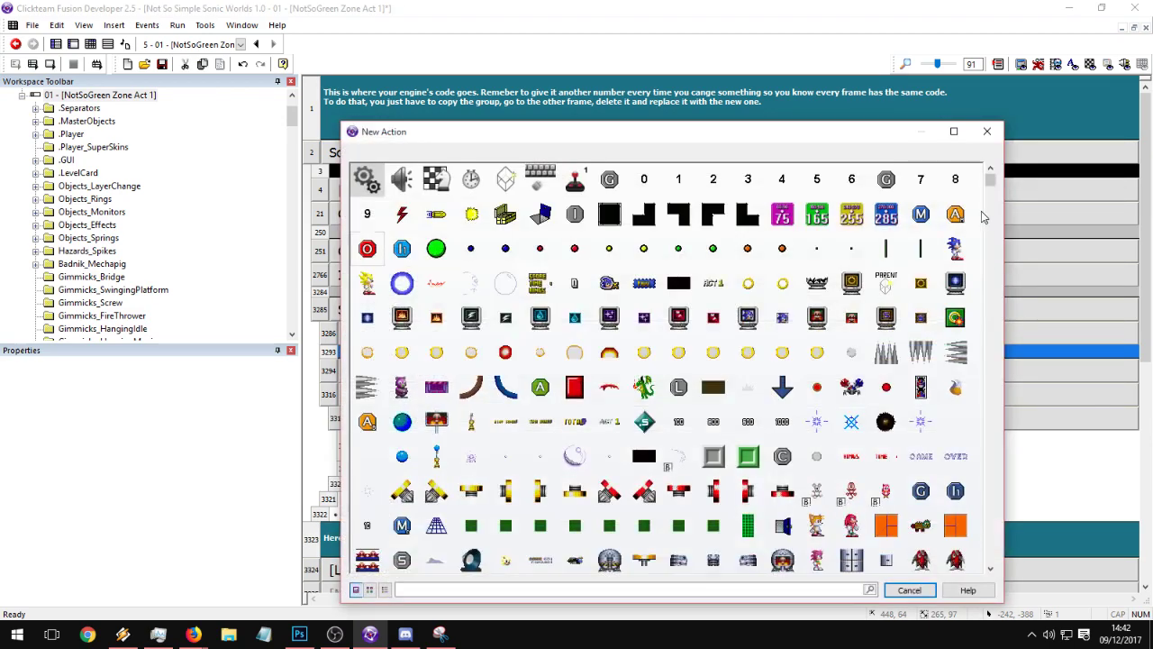
pyautogui.moveTo(985, 218); pyautogui.dragTo(987, 565)
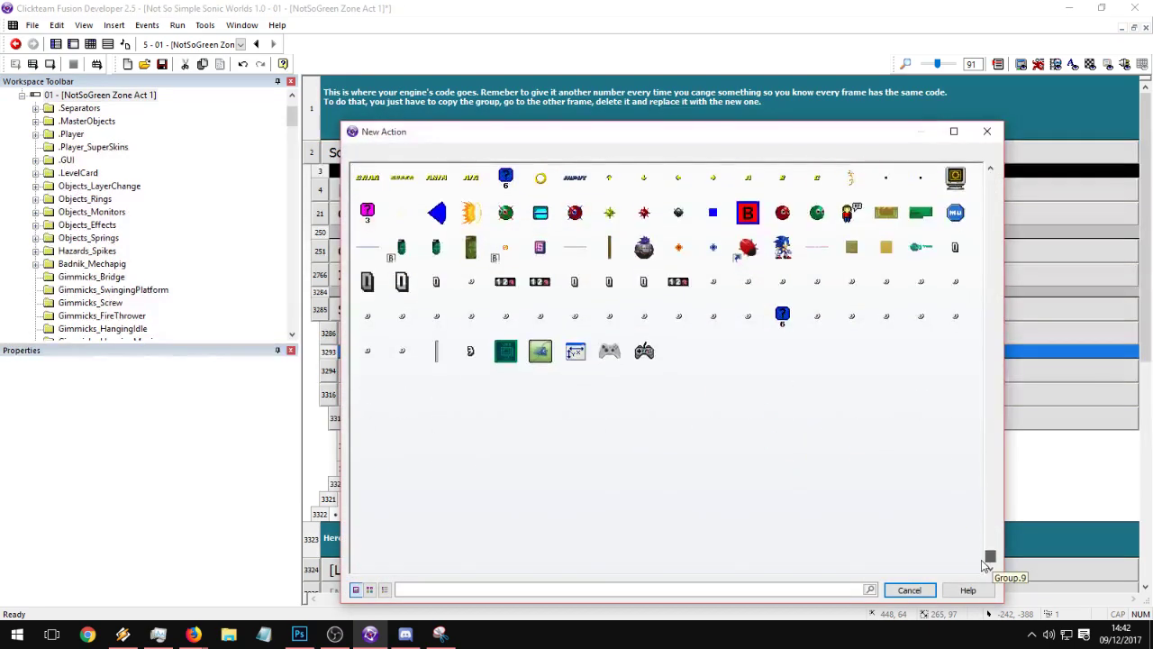
pyautogui.click(912, 253)
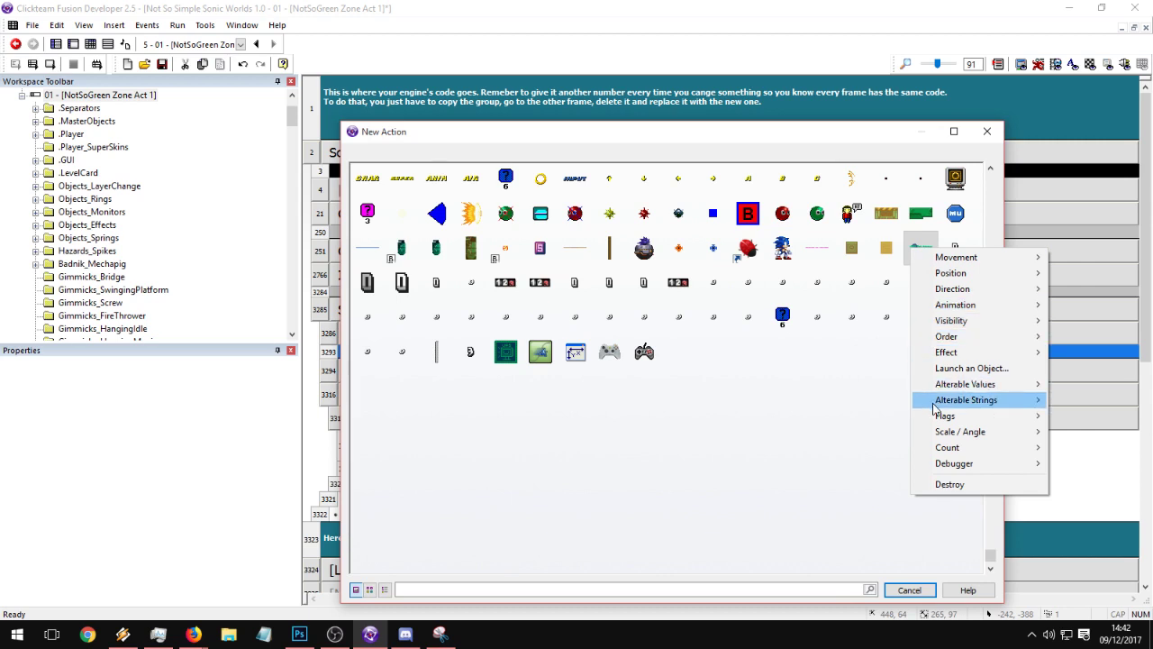
pyautogui.moveTo(942, 385)
pyautogui.click(676, 421)
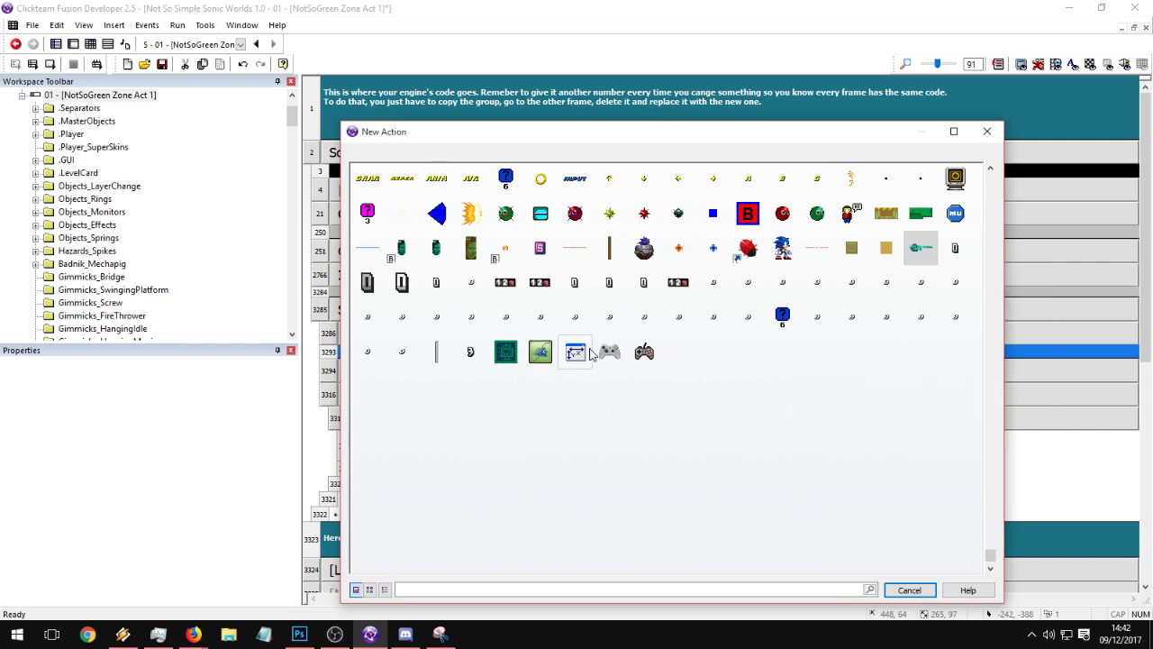
# - Add the easing object's Move object action for TILENAME, using Ease-In mode with the Linear function
pyautogui.click(542, 354)
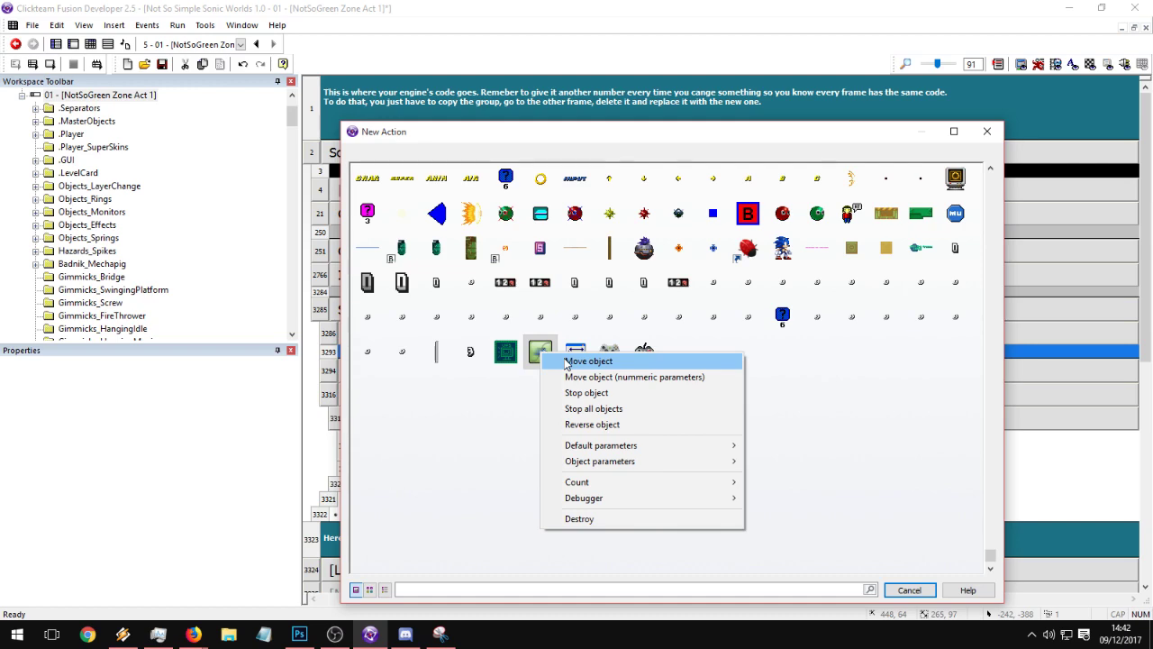
pyautogui.click(566, 361)
pyautogui.moveTo(991, 176); pyautogui.dragTo(983, 577)
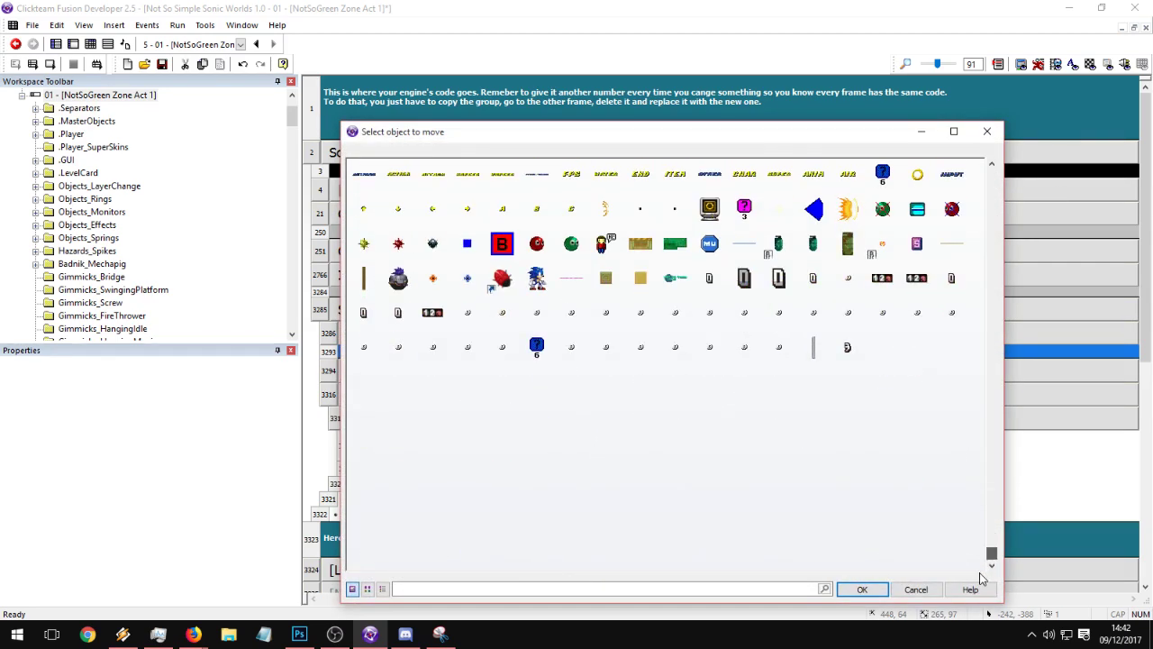
pyautogui.click(685, 288)
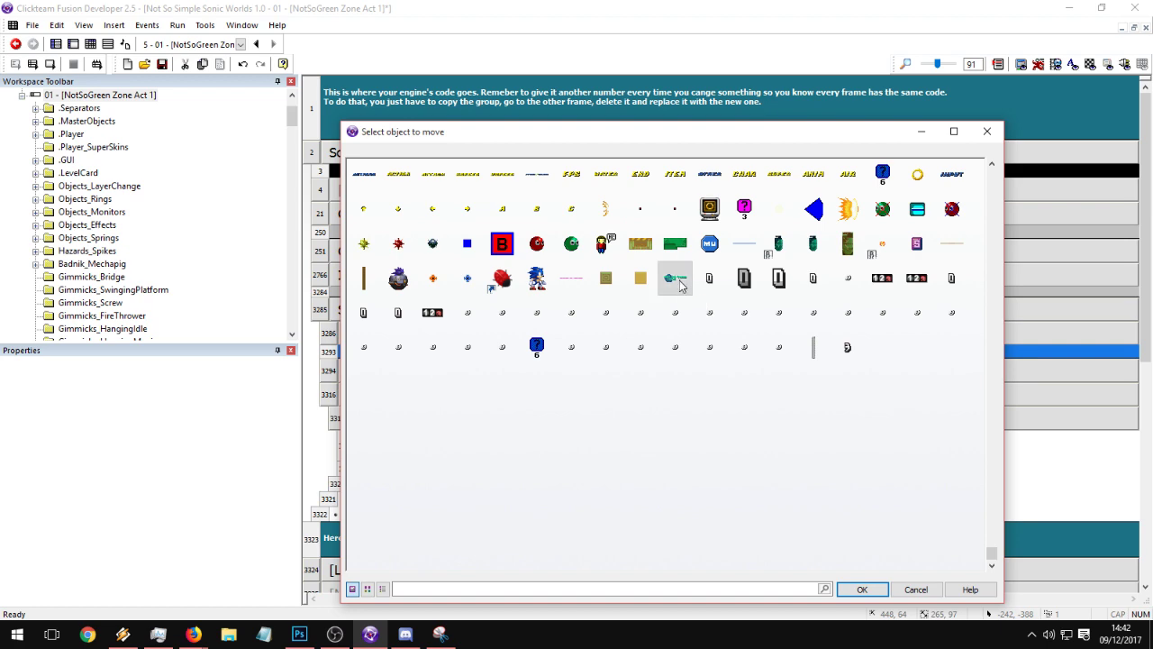
pyautogui.doubleClick(680, 282)
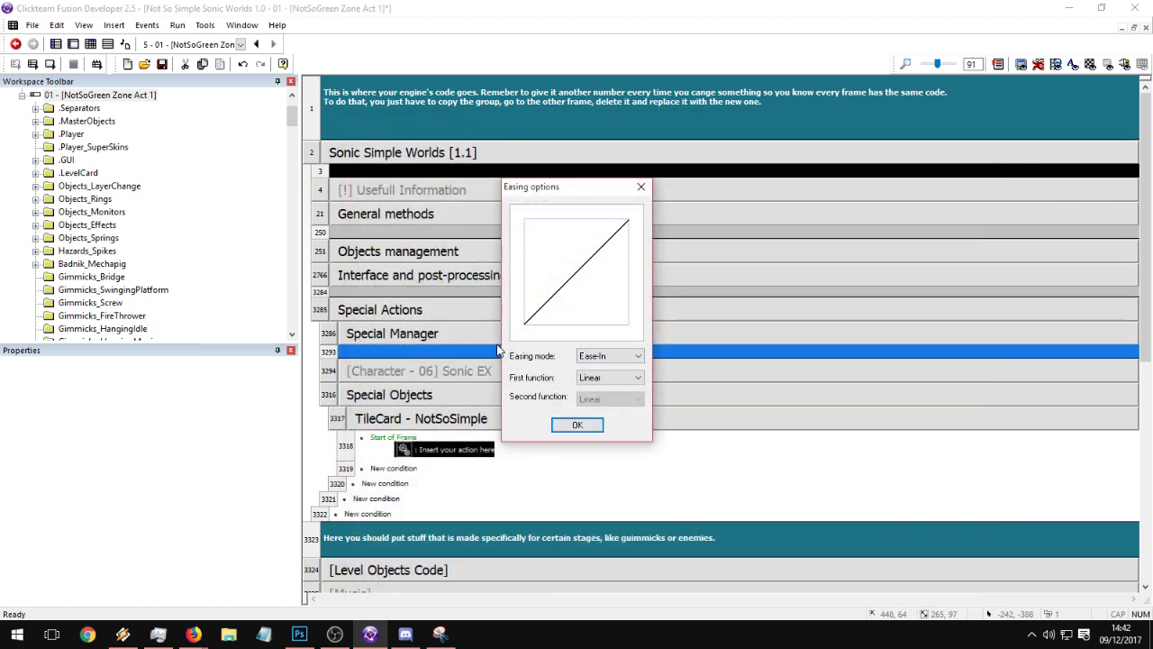
pyautogui.click(576, 427)
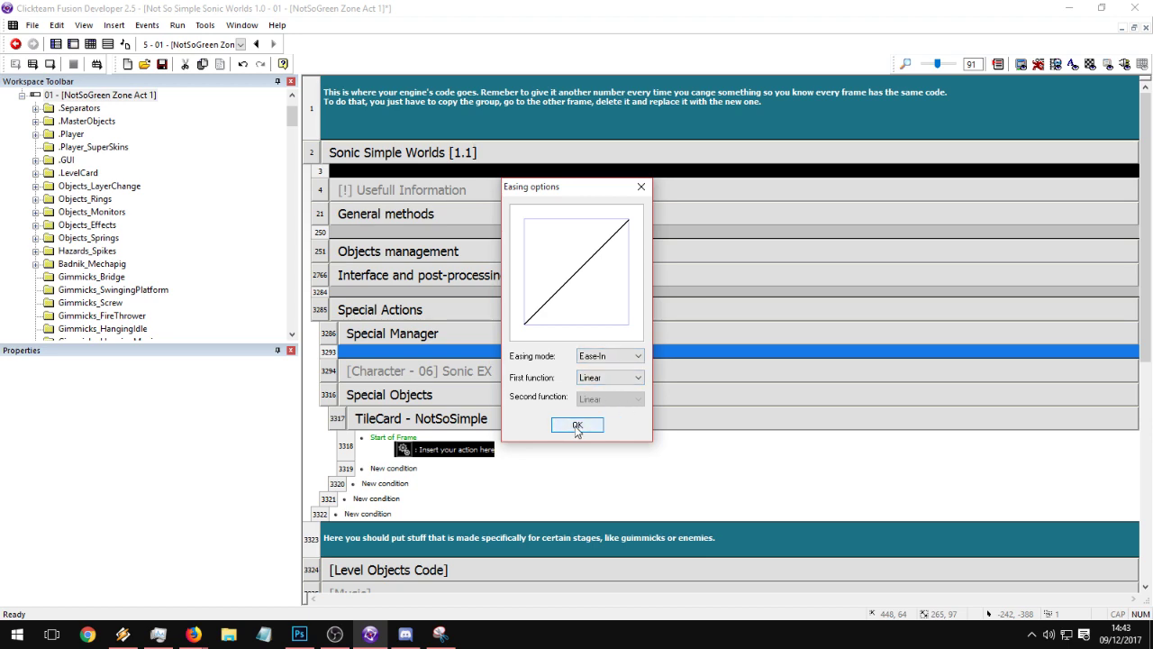
pyautogui.click(577, 427)
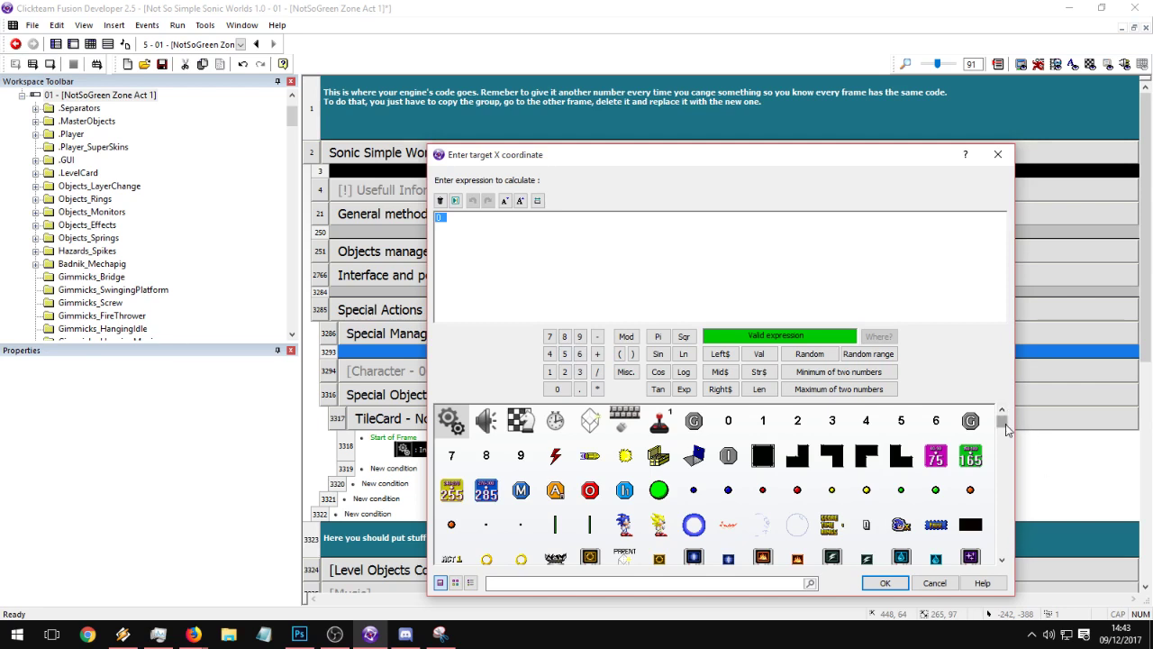
# - Set the move action's target X coordinate to X( "TILENAME" ) - 320
pyautogui.moveTo(1006, 425); pyautogui.dragTo(1012, 567)
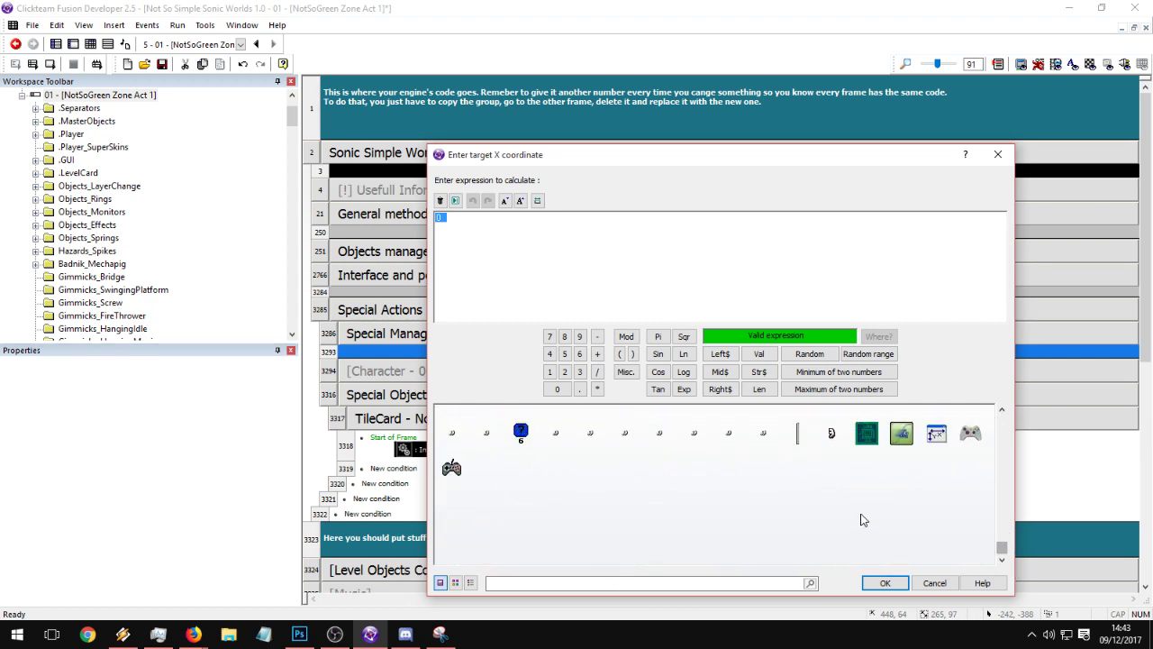
pyautogui.scroll(4, 864, 517)
pyautogui.scroll(1, 864, 520)
pyautogui.scroll(-2, 863, 513)
pyautogui.scroll(2, 863, 512)
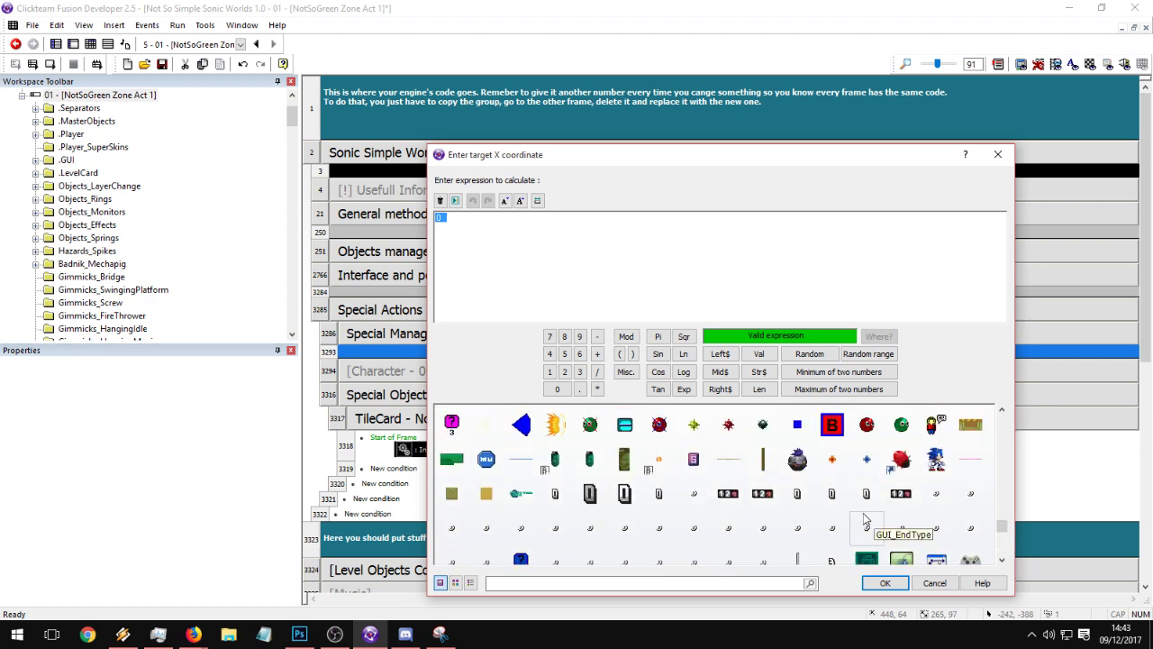
pyautogui.click(521, 493)
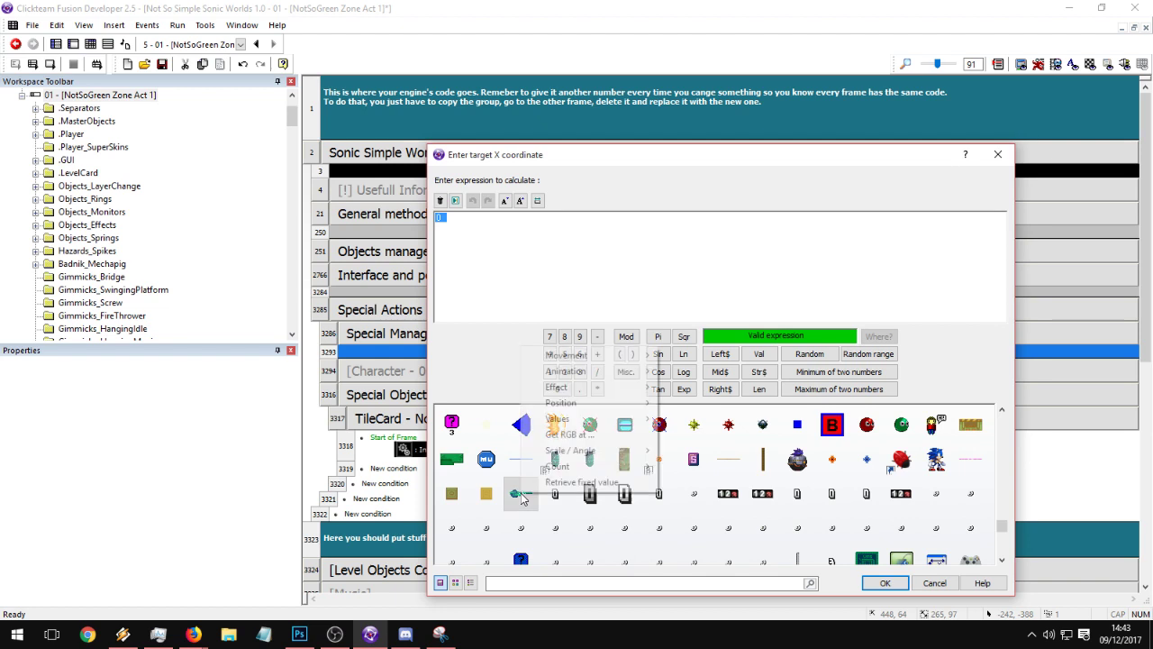
pyautogui.click(469, 404)
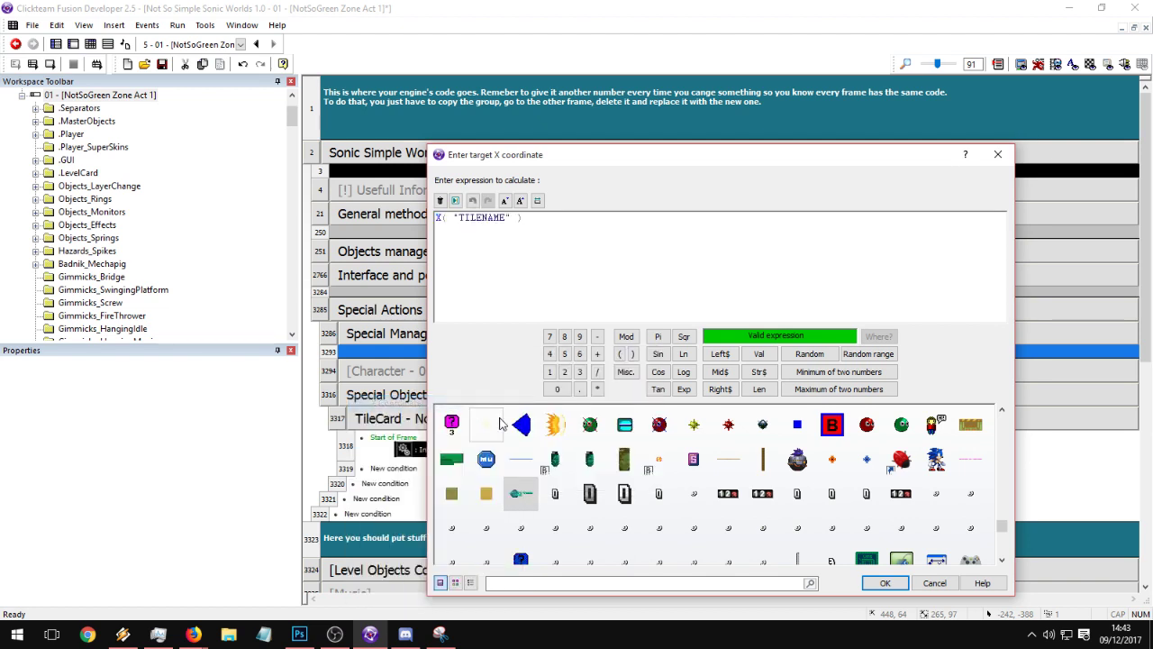
pyautogui.write('- ')
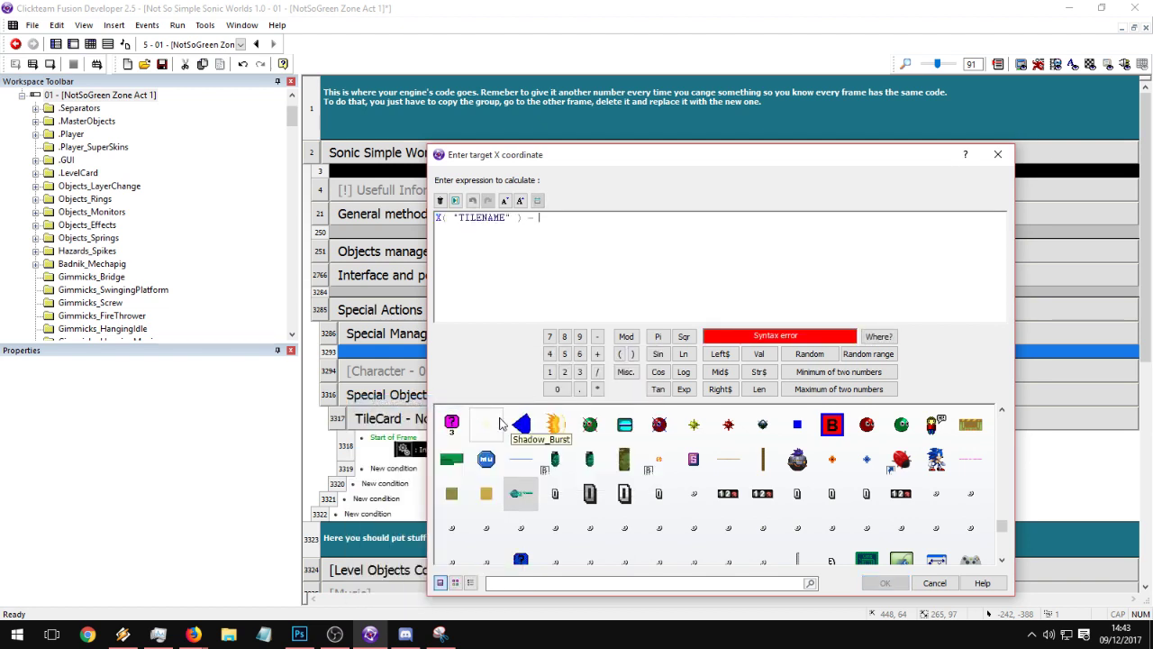
pyautogui.write('500')
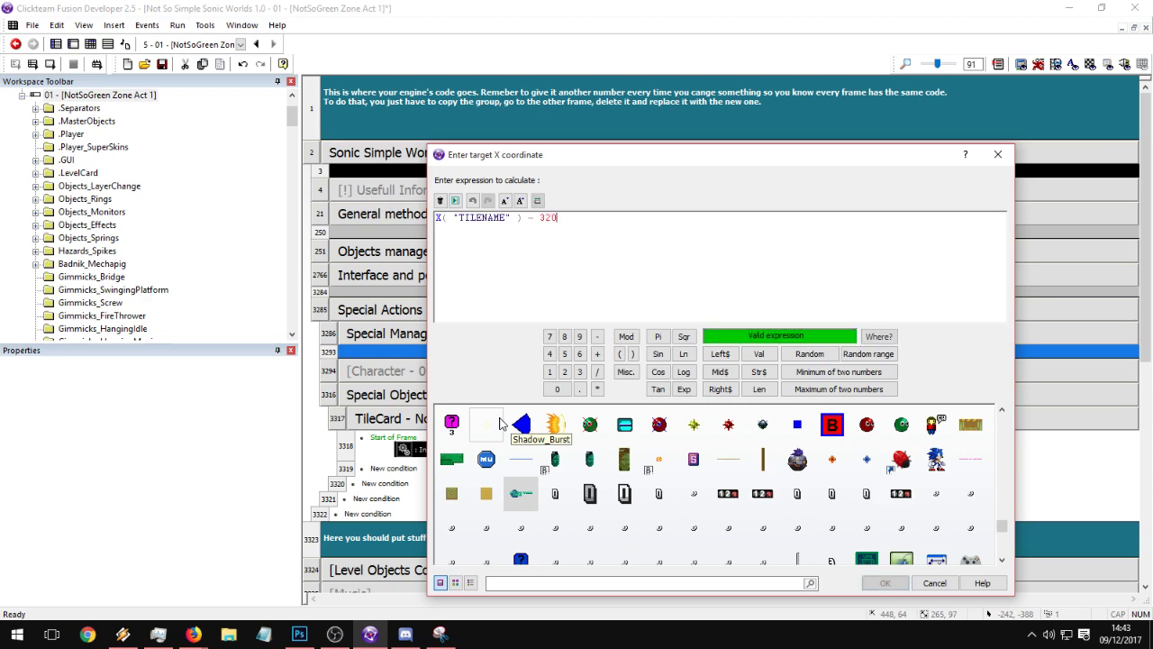
pyautogui.press('Return')
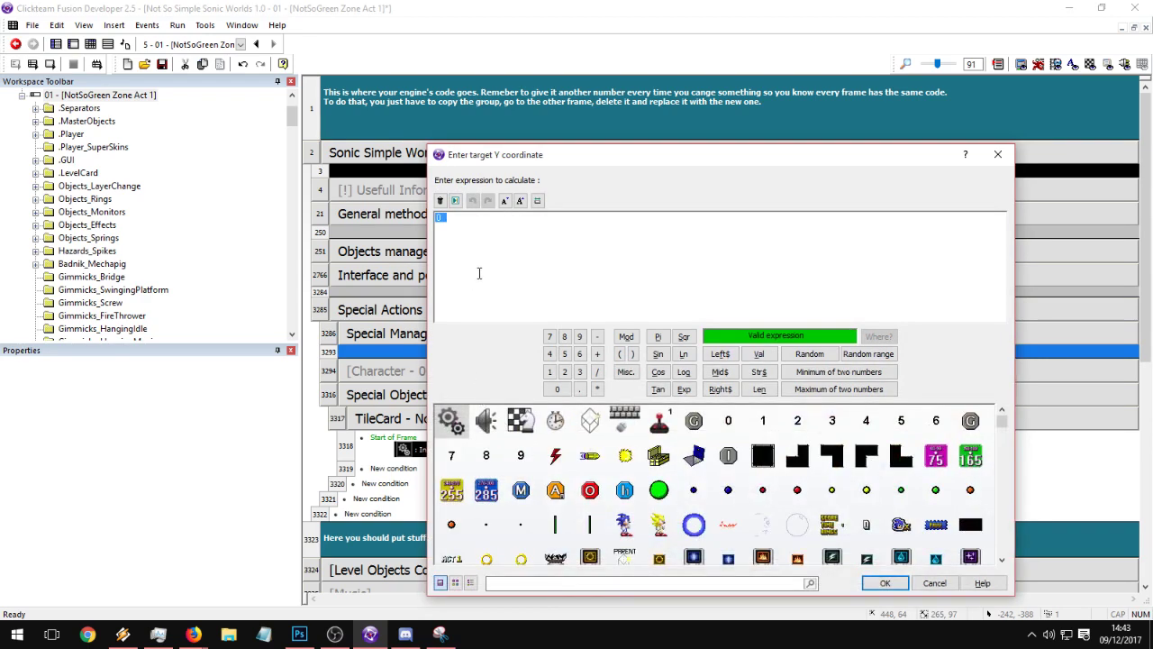
# - Set the move action's target Y coordinate to Y( "Group.9" )
pyautogui.scroll(-3, 648, 459)
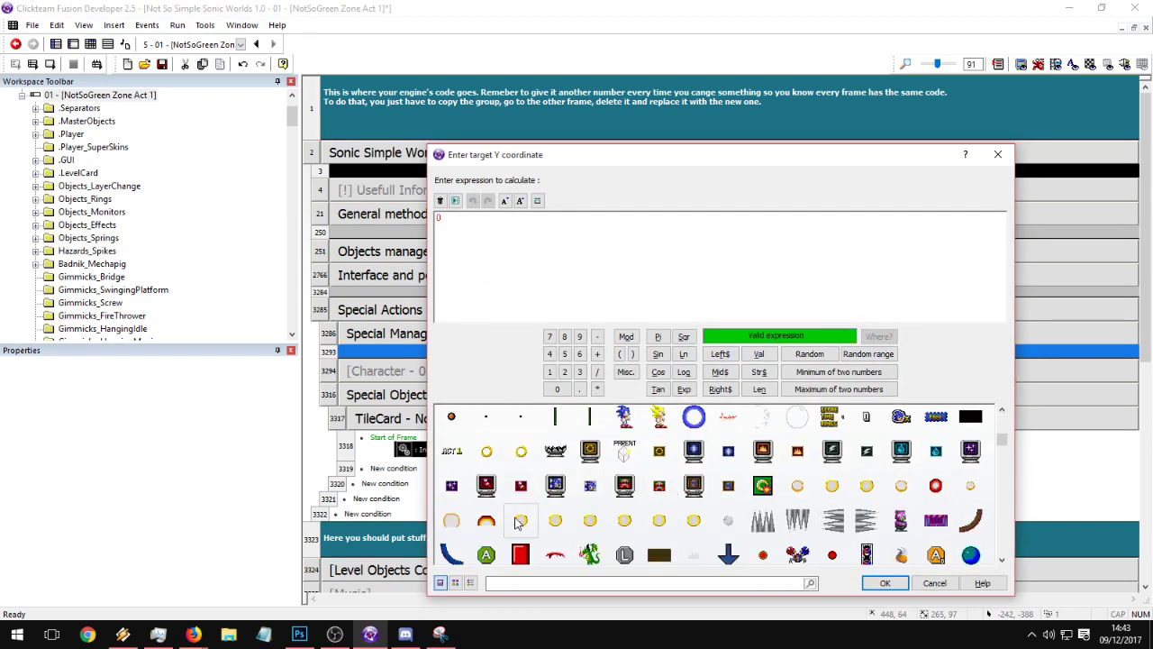
pyautogui.scroll(-10, 770, 520)
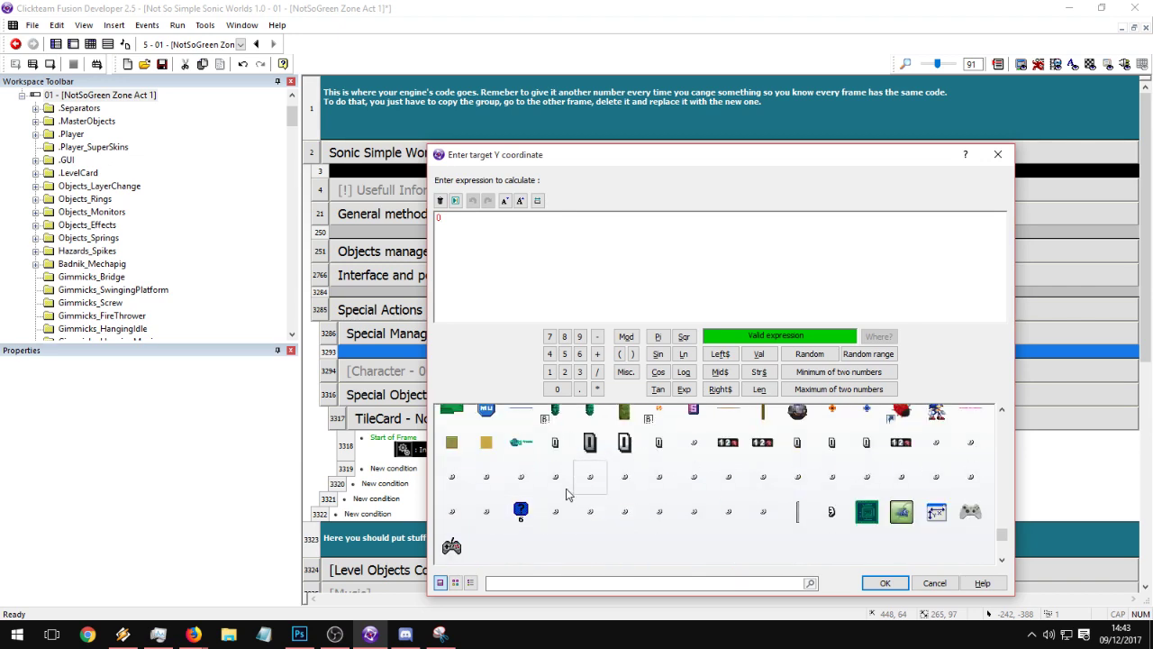
pyautogui.scroll(10, 516, 458)
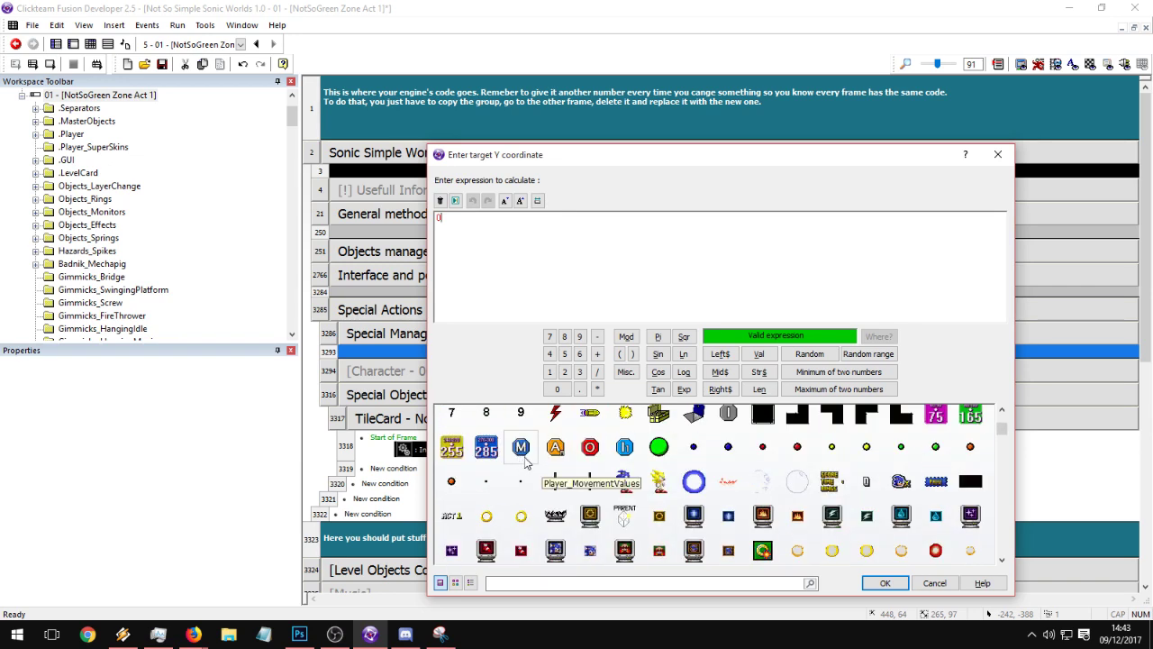
pyautogui.rightClick(521, 448)
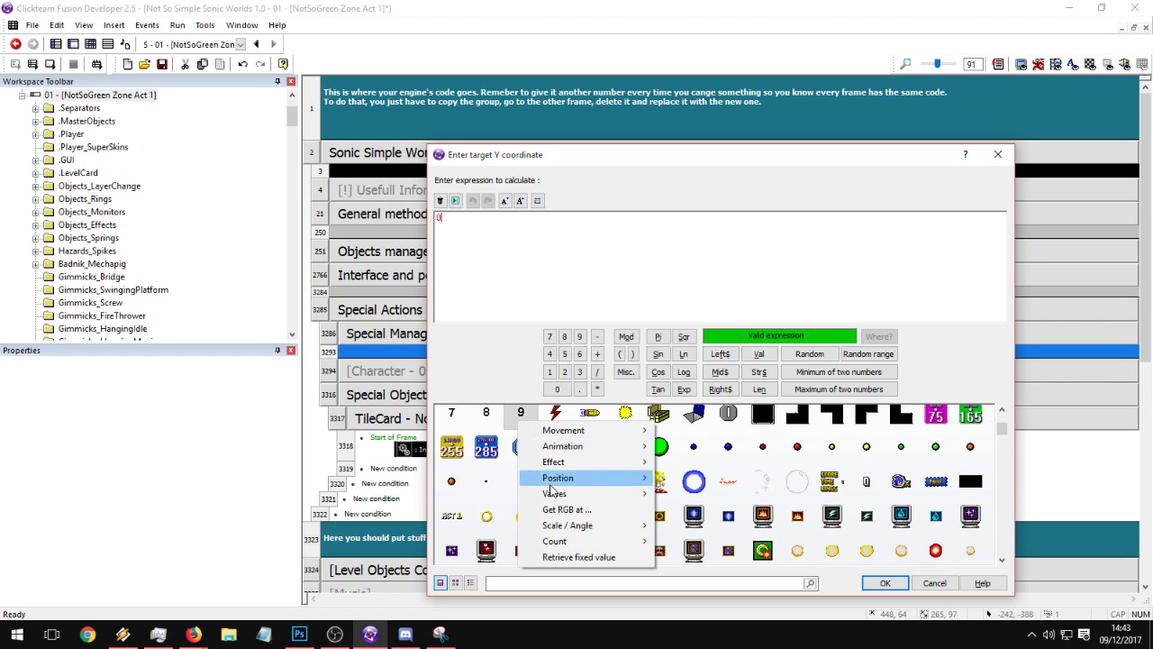
pyautogui.moveTo(553, 479)
pyautogui.click(407, 303)
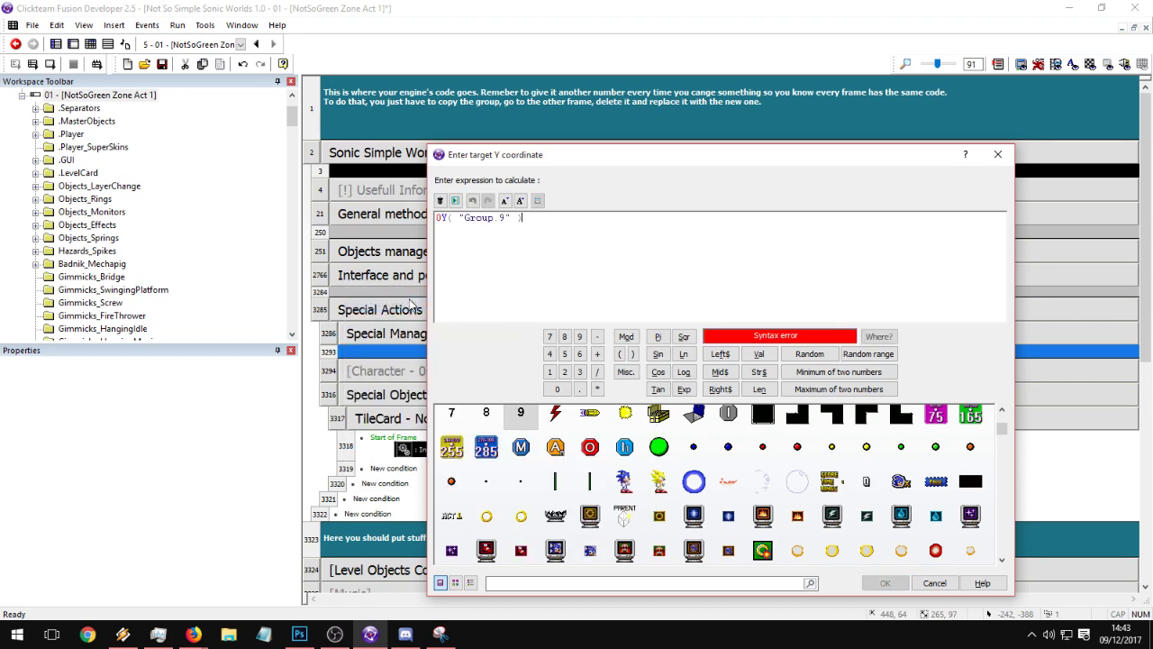
pyautogui.press('BackSpace')
pyautogui.press('Return')
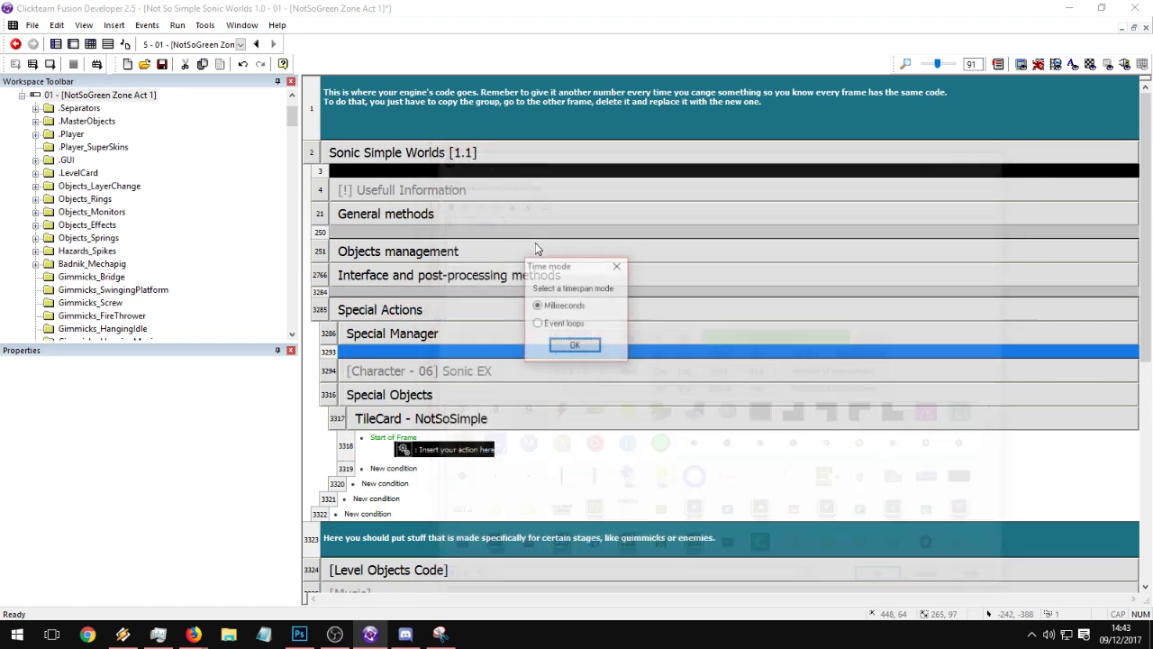
# - Set the movement's duration to 10 event loops and test-run the frame
pyautogui.click(546, 325)
pyautogui.click(565, 346)
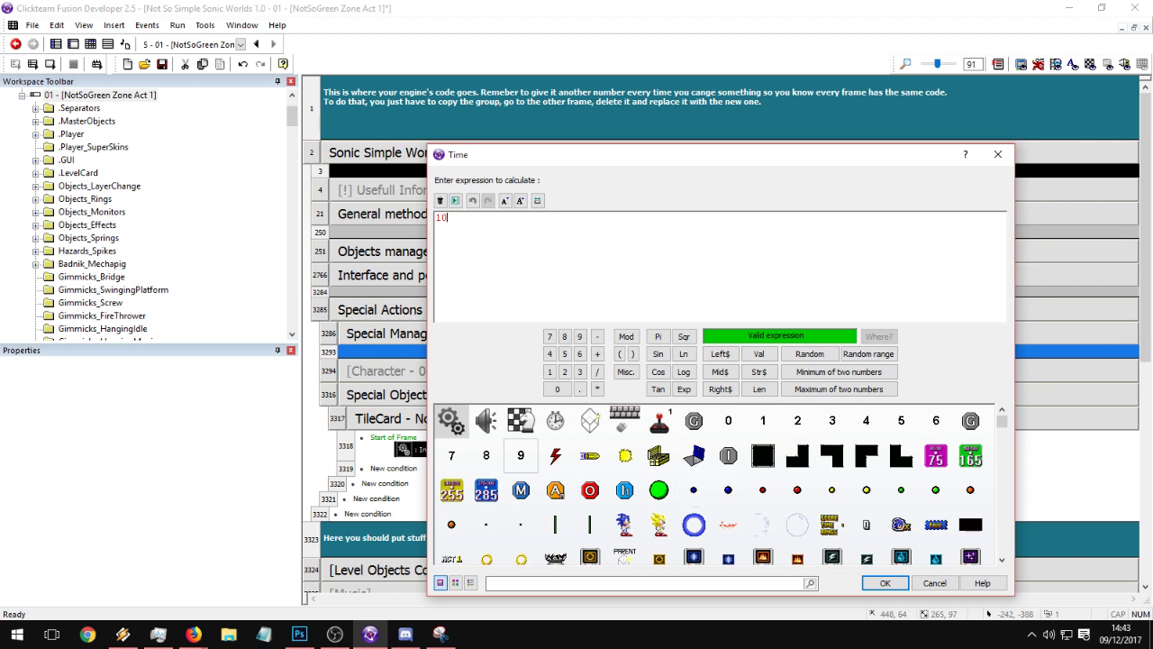
pyautogui.click(881, 583)
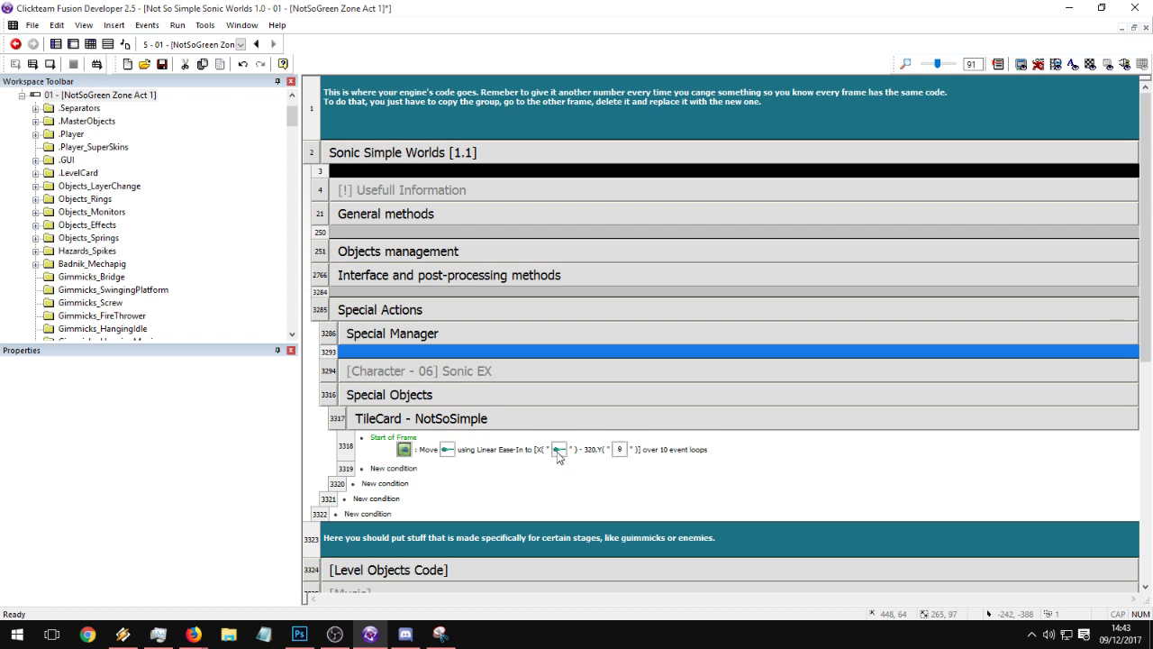
pyautogui.click(51, 65)
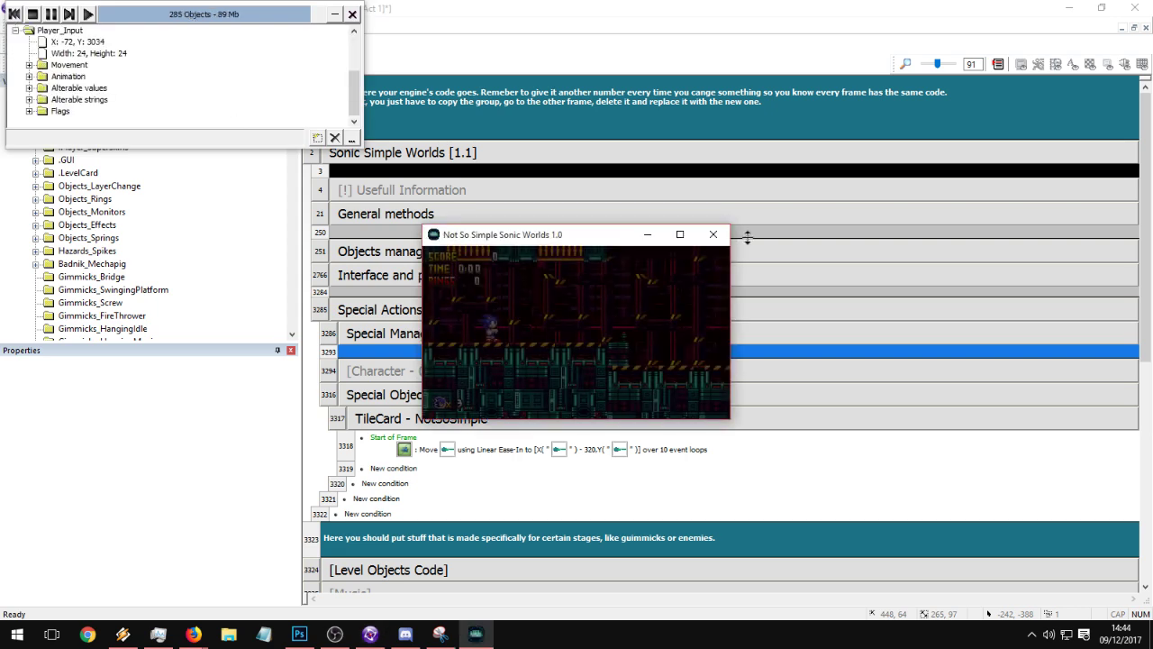
pyautogui.click(714, 236)
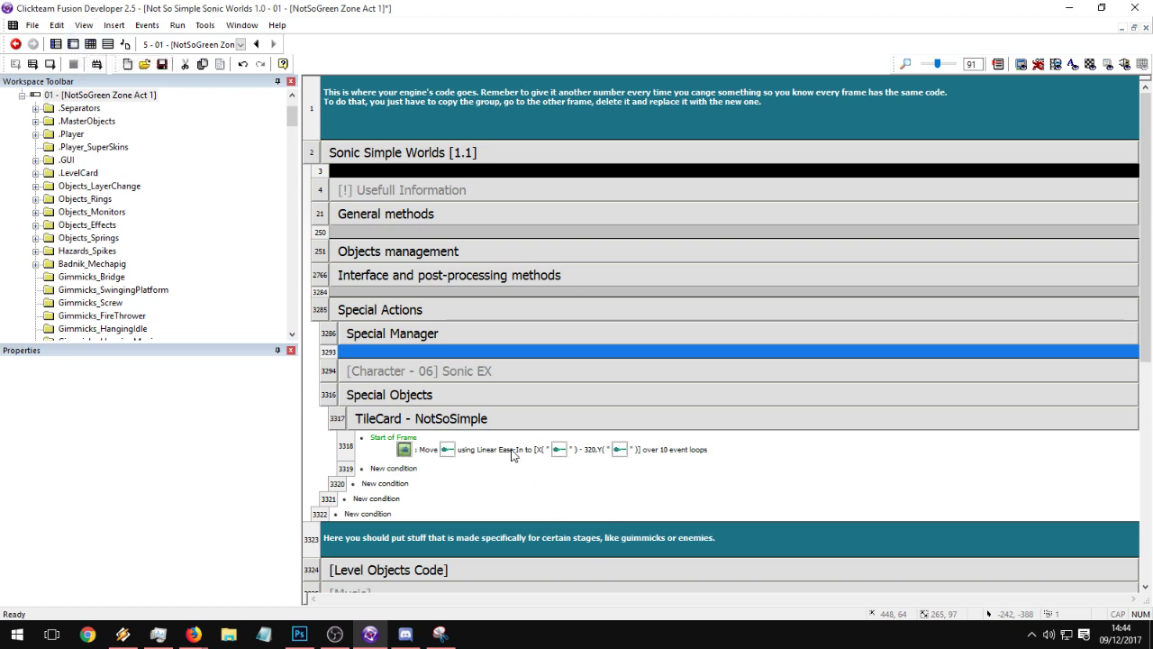
# - Move the TILENAME title object to about X 360, Y 64 in the frame layout and test-run the frame again
pyautogui.click(72, 43)
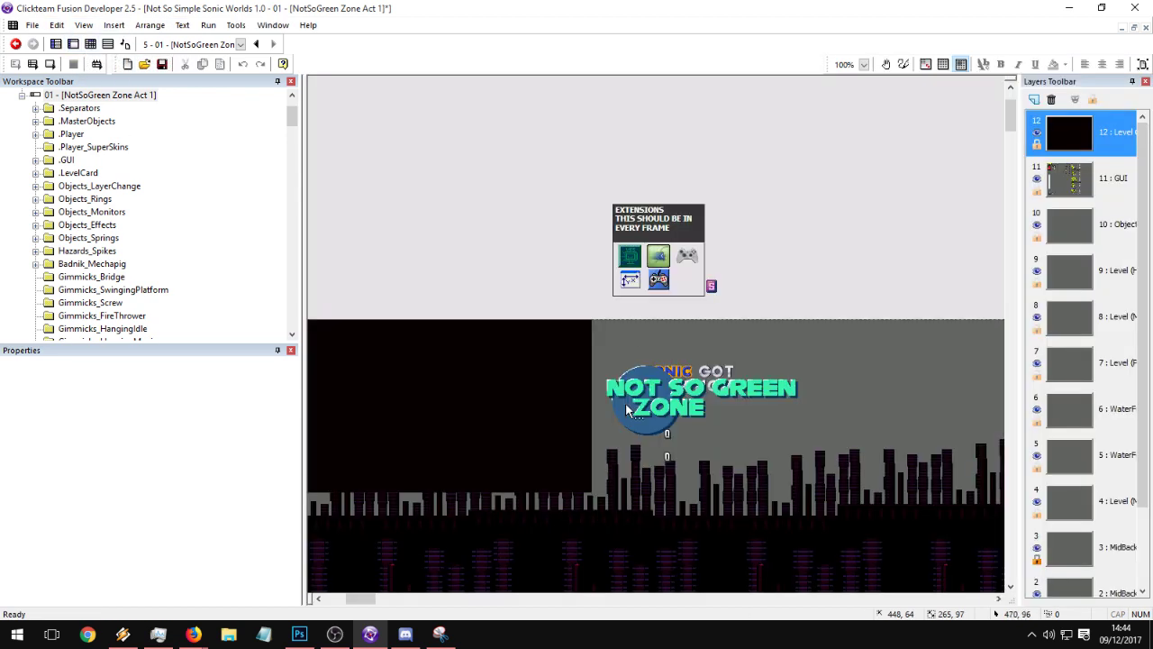
pyautogui.click(626, 402)
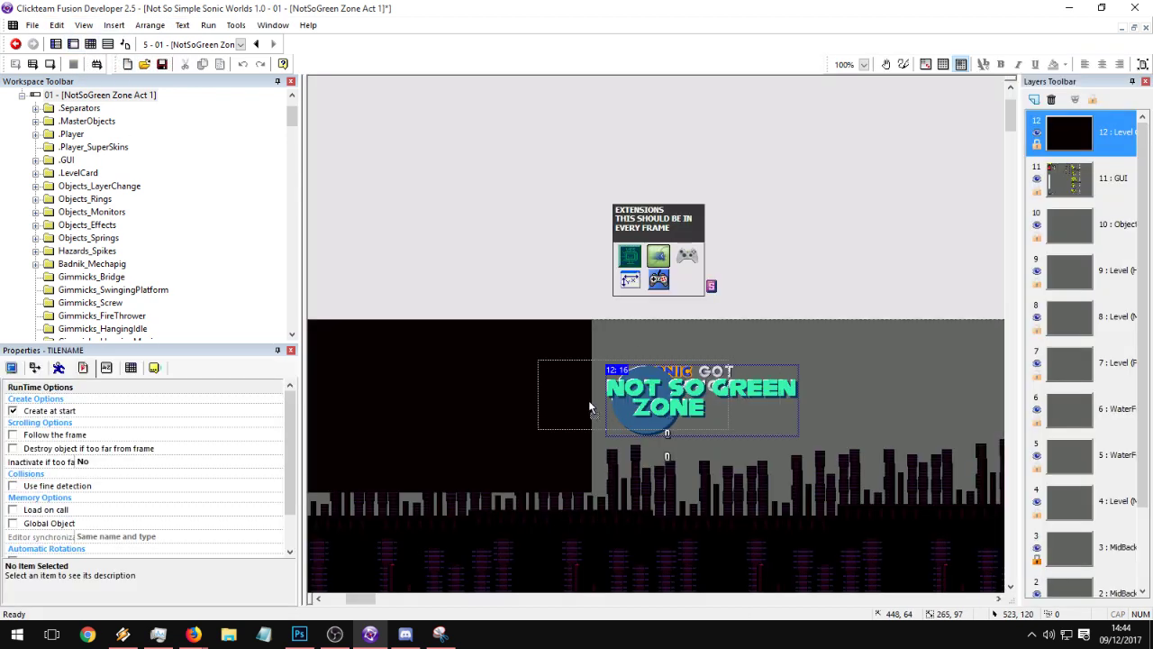
pyautogui.click(108, 43)
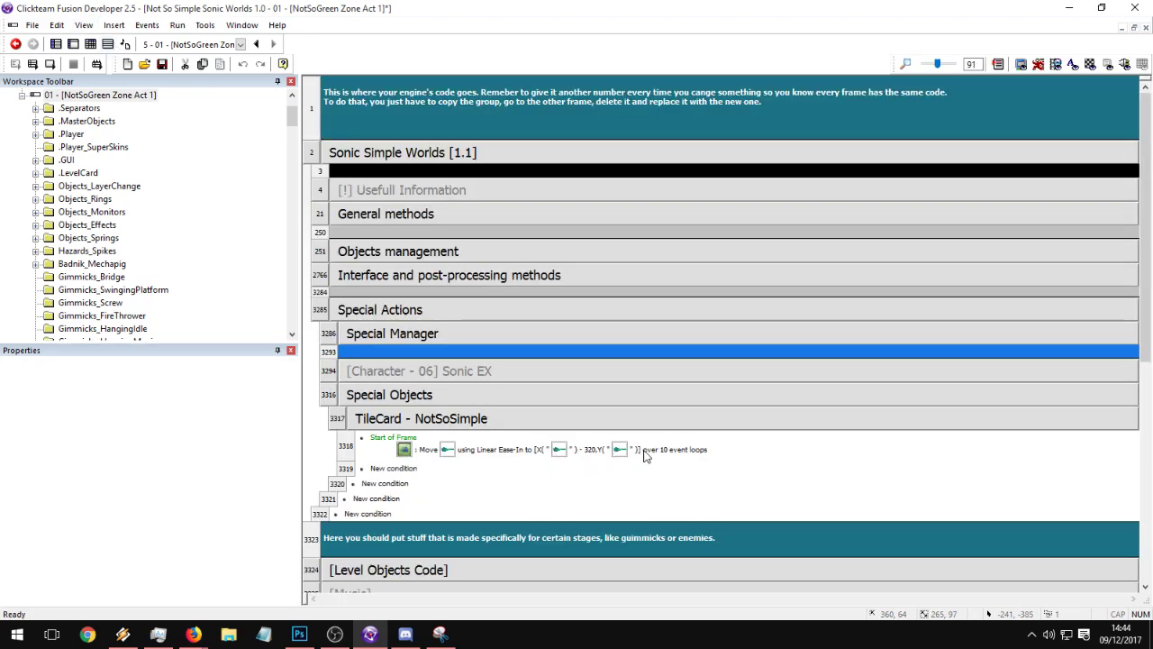
pyautogui.click(50, 64)
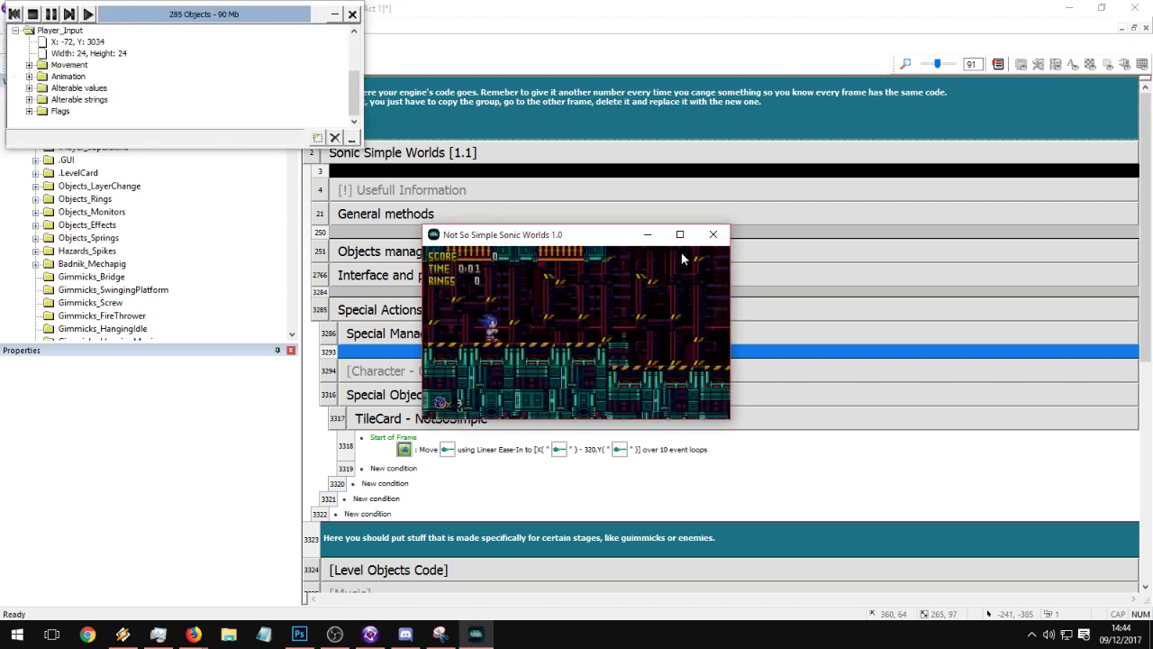
pyautogui.click(714, 237)
# - Change the move action's target X coordinate to X( "TILENAME" ) + 320, keeping the other parameters, and run the frame
pyautogui.doubleClick(597, 452)
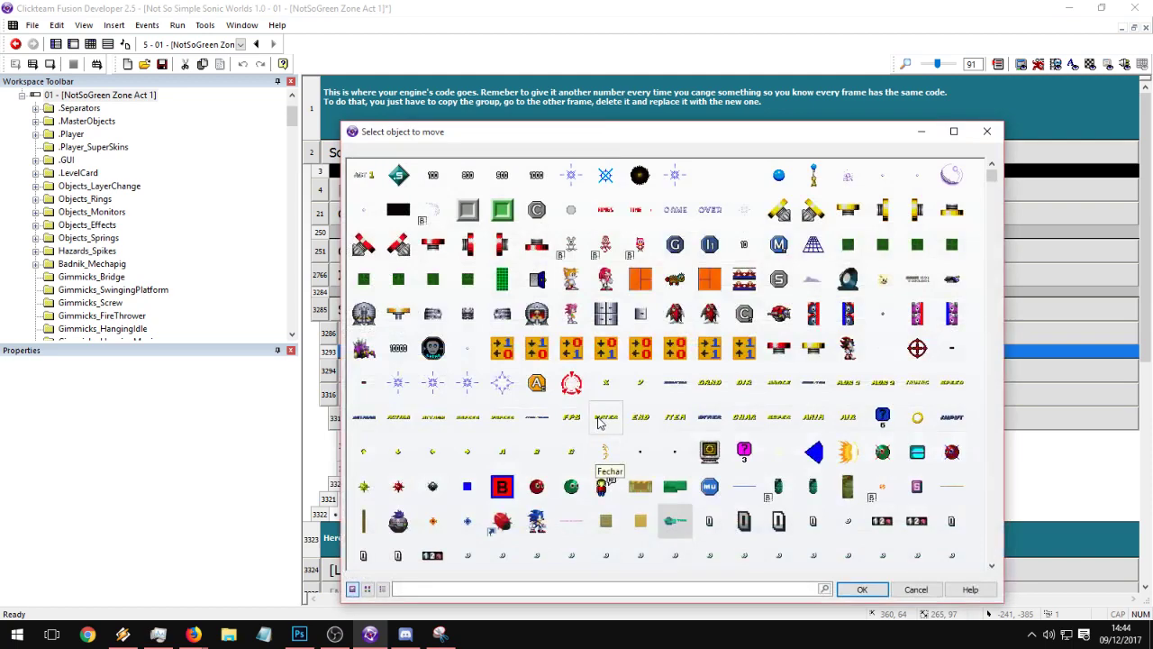
pyautogui.press('Return')
pyautogui.click(601, 423)
pyautogui.click(534, 218)
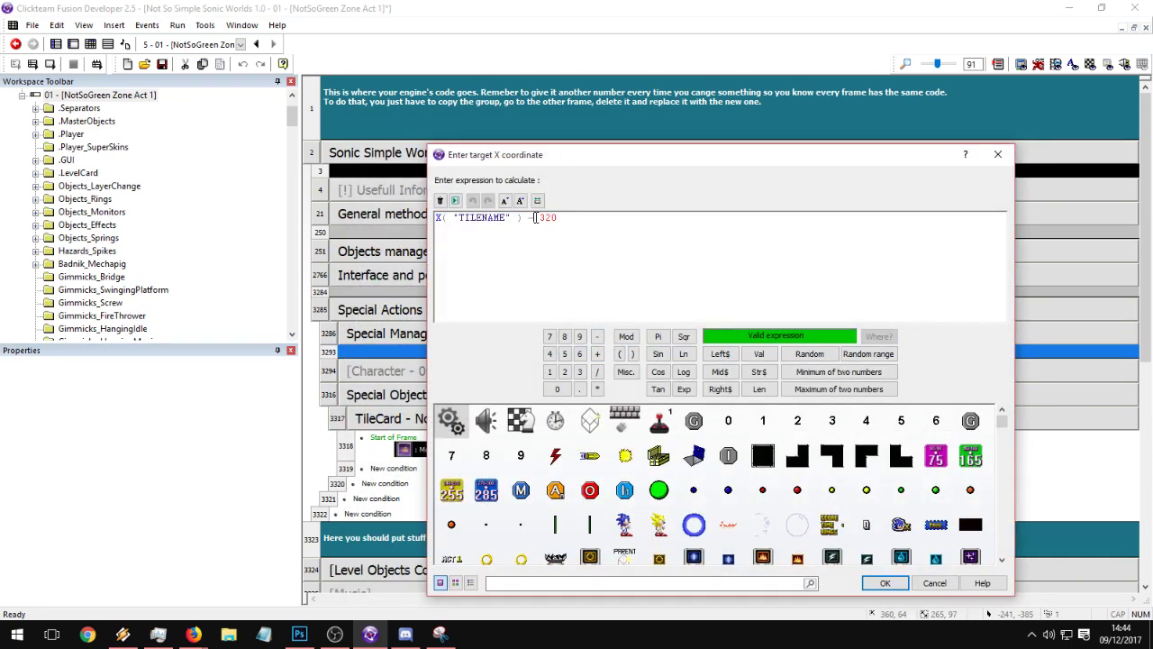
pyautogui.click(885, 583)
pyautogui.click(885, 583)
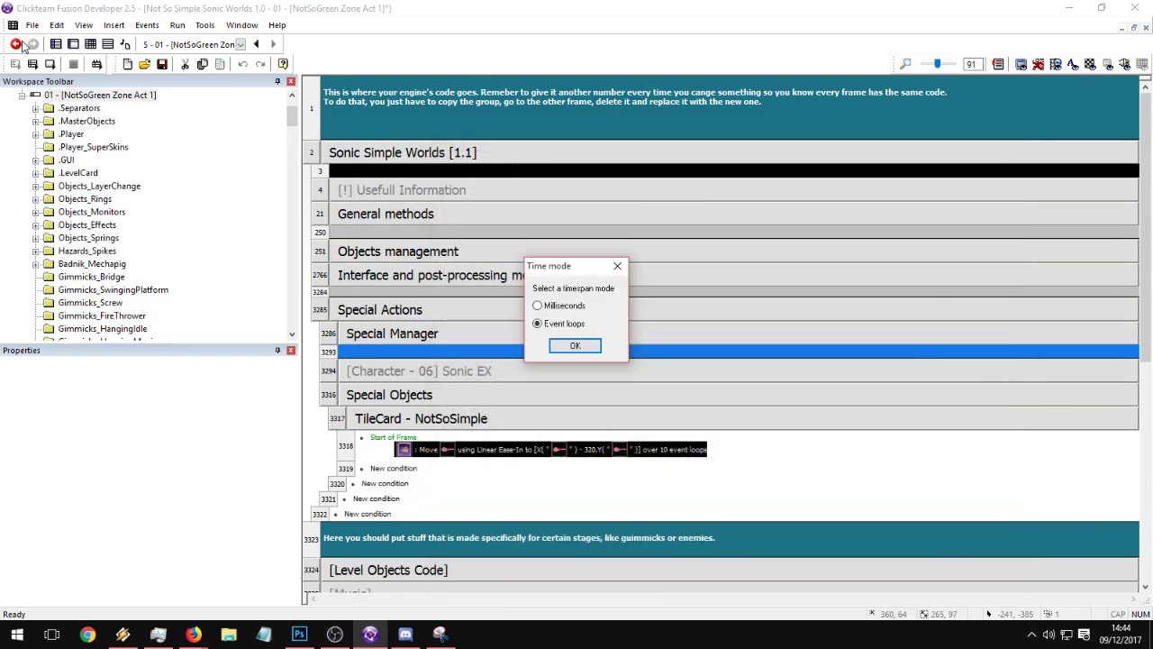
pyautogui.press('Return')
pyautogui.press('Return')
pyautogui.click(55, 64)
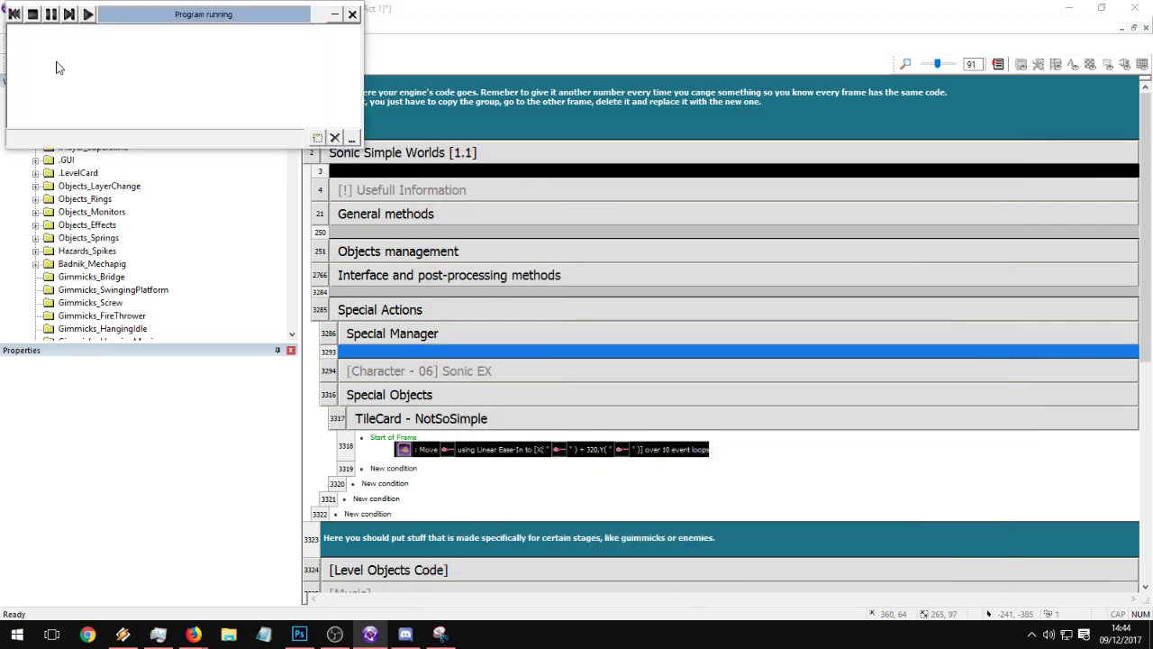
# - Close the test run, try to set the move action's target X coordinate to X( "TILENAME" ), and undo the edit
pyautogui.click(722, 242)
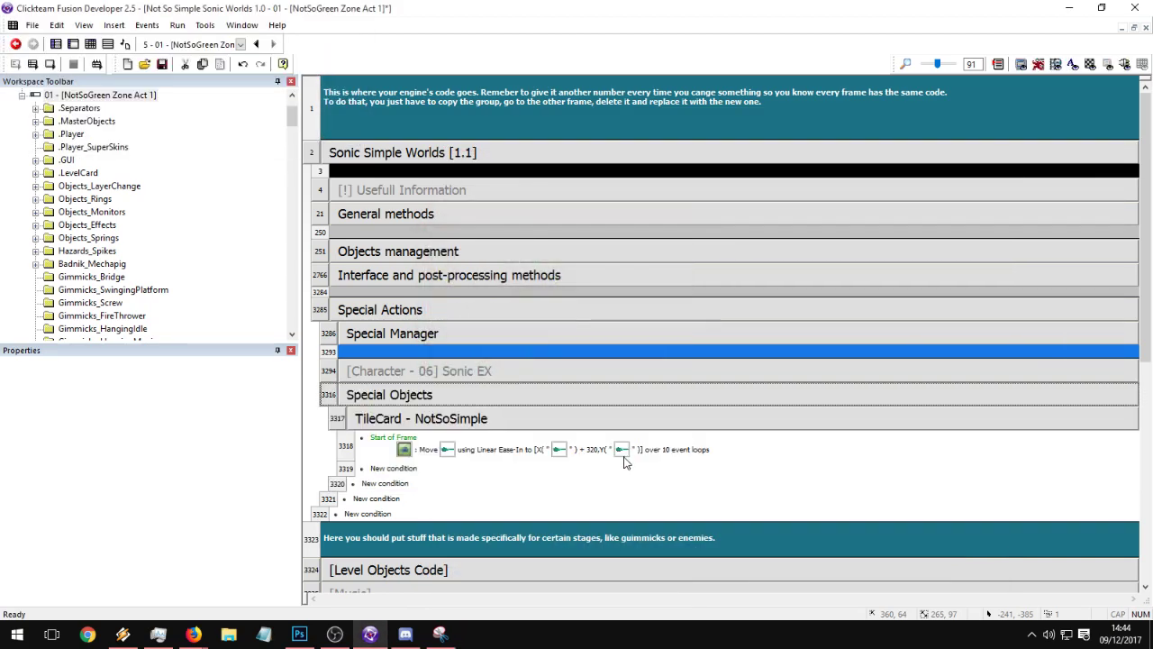
pyautogui.doubleClick(623, 453)
pyautogui.doubleClick(615, 457)
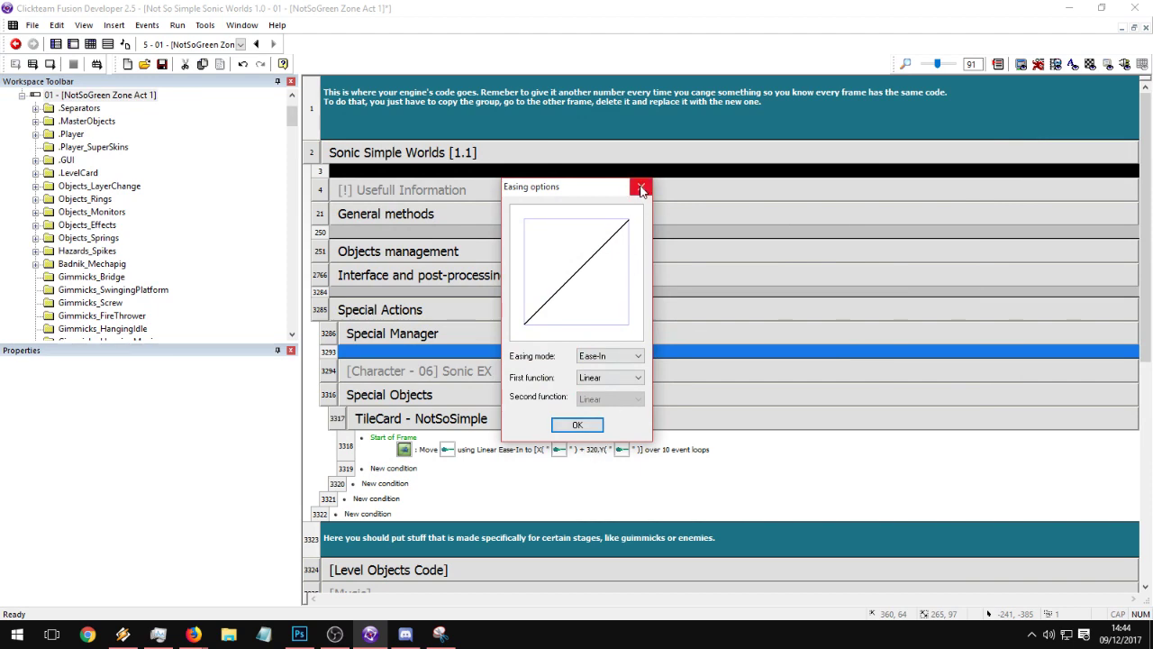
pyautogui.click(578, 424)
pyautogui.click(591, 235)
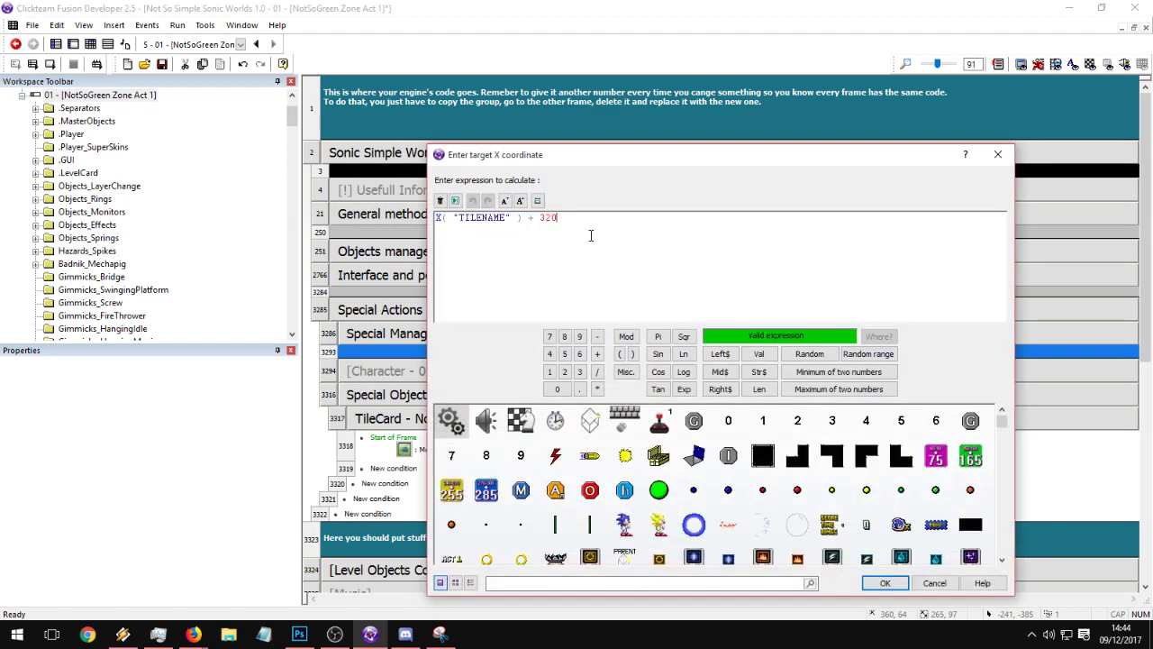
pyautogui.press('BackSpace')
pyautogui.press('Return')
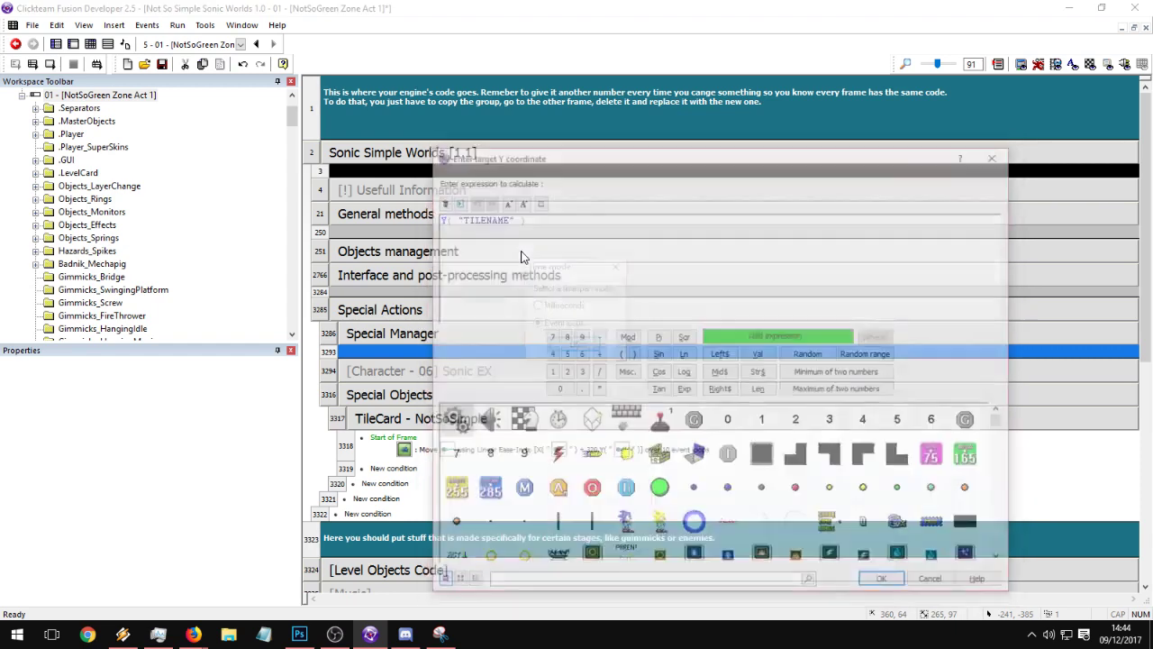
pyautogui.press('Return')
pyautogui.press('Return')
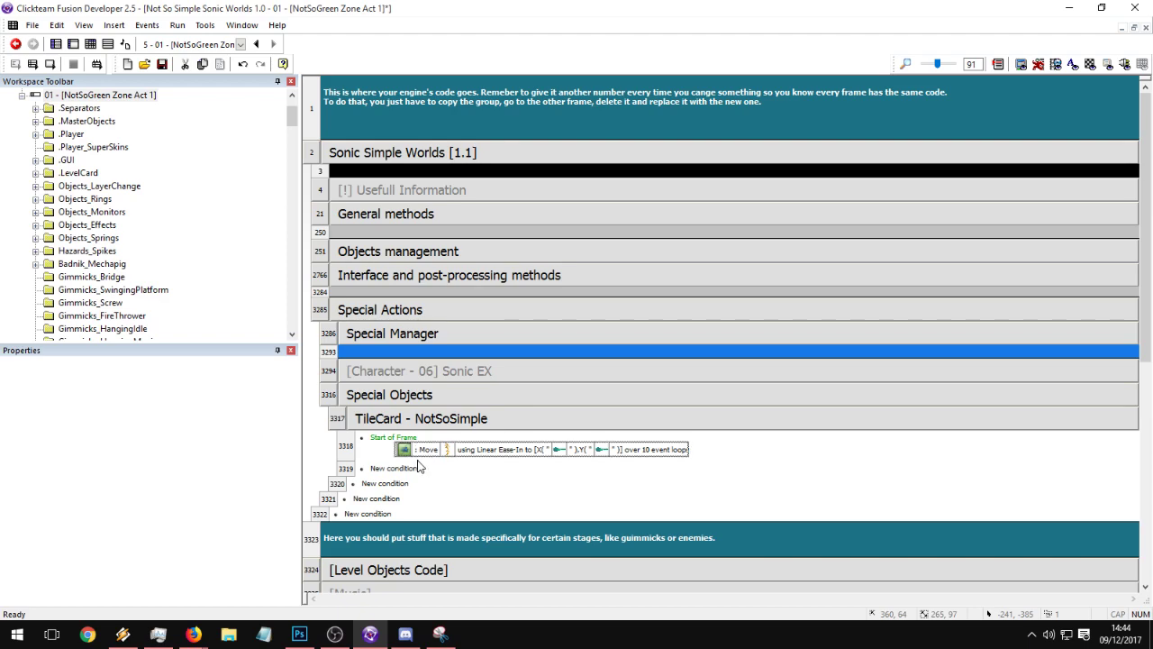
pyautogui.hotkey('ctrl', 'z')
pyautogui.doubleClick(538, 453)
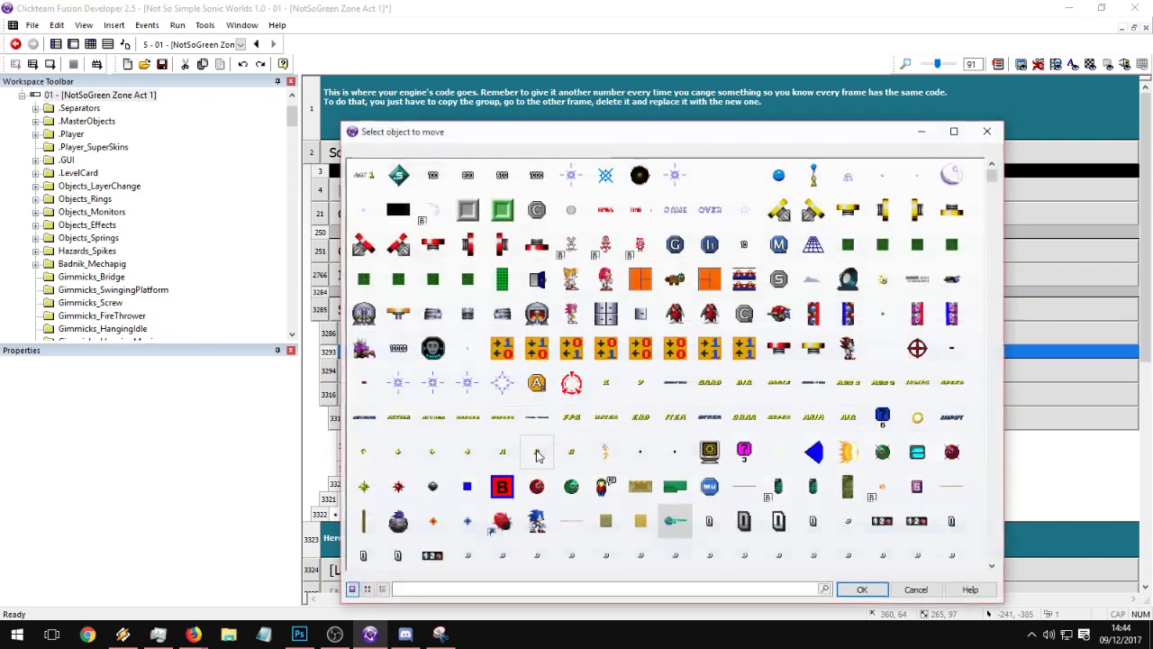
pyautogui.press('Return')
pyautogui.press('Return')
pyautogui.press('Return')
pyautogui.press('Return')
pyautogui.press('Return')
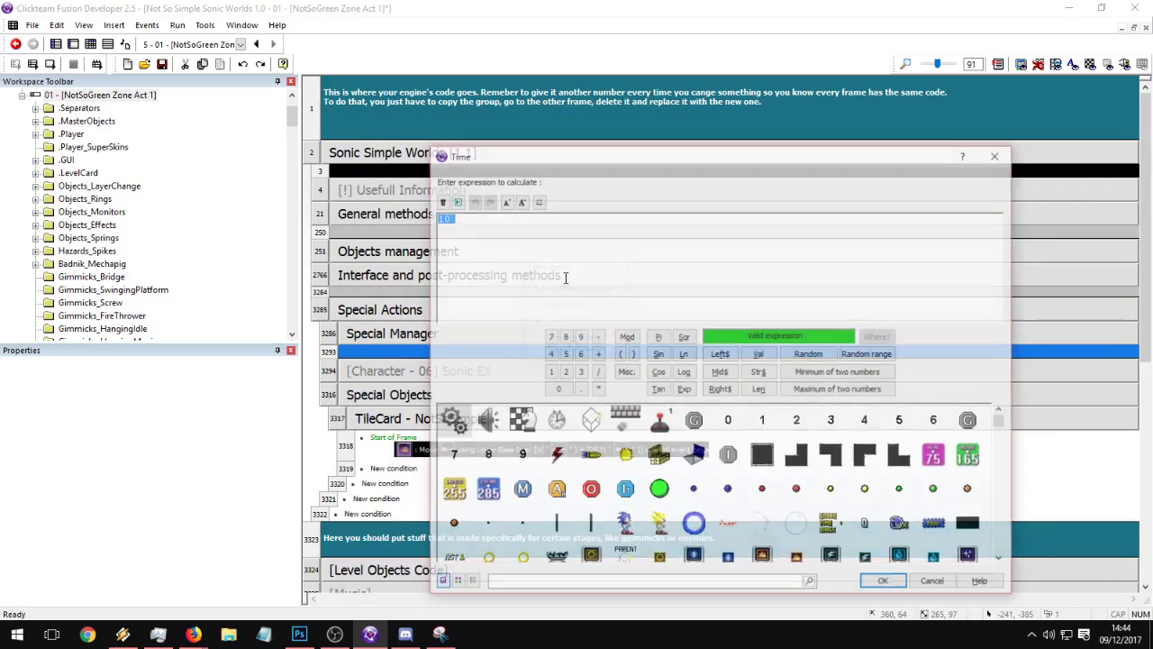
pyautogui.press('Return')
# - Set the move action's target X coordinate to X( "TILENAME" ) and test-run the frame
pyautogui.doubleClick(505, 453)
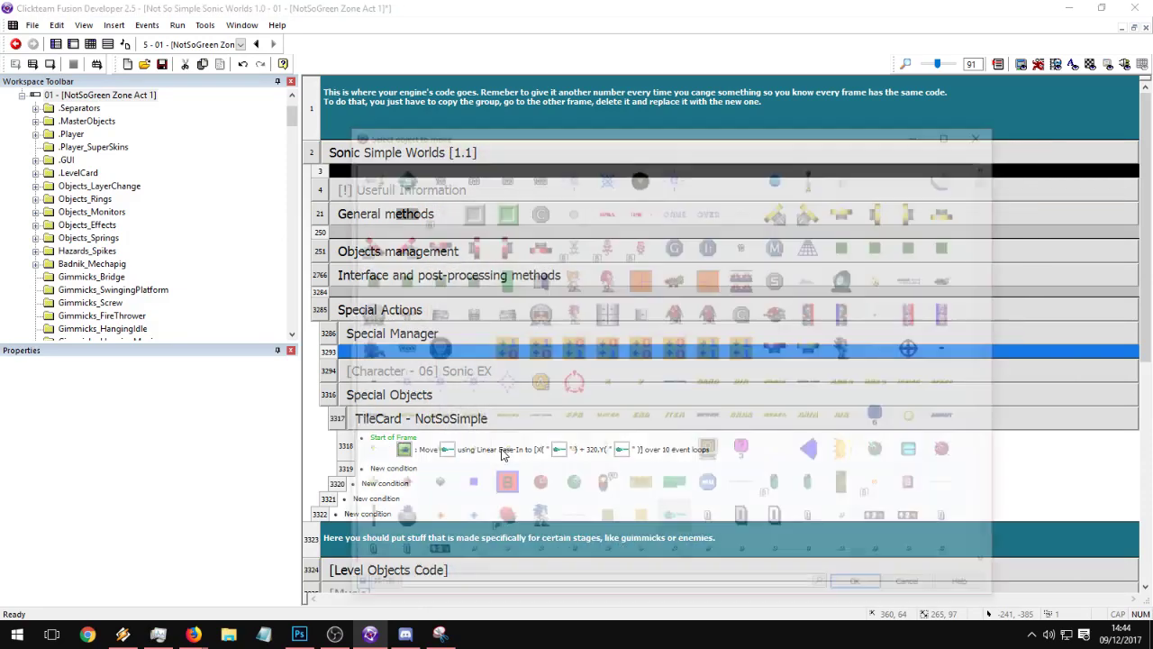
pyautogui.press('Return')
pyautogui.press('Return')
pyautogui.moveTo(558, 219); pyautogui.dragTo(522, 231)
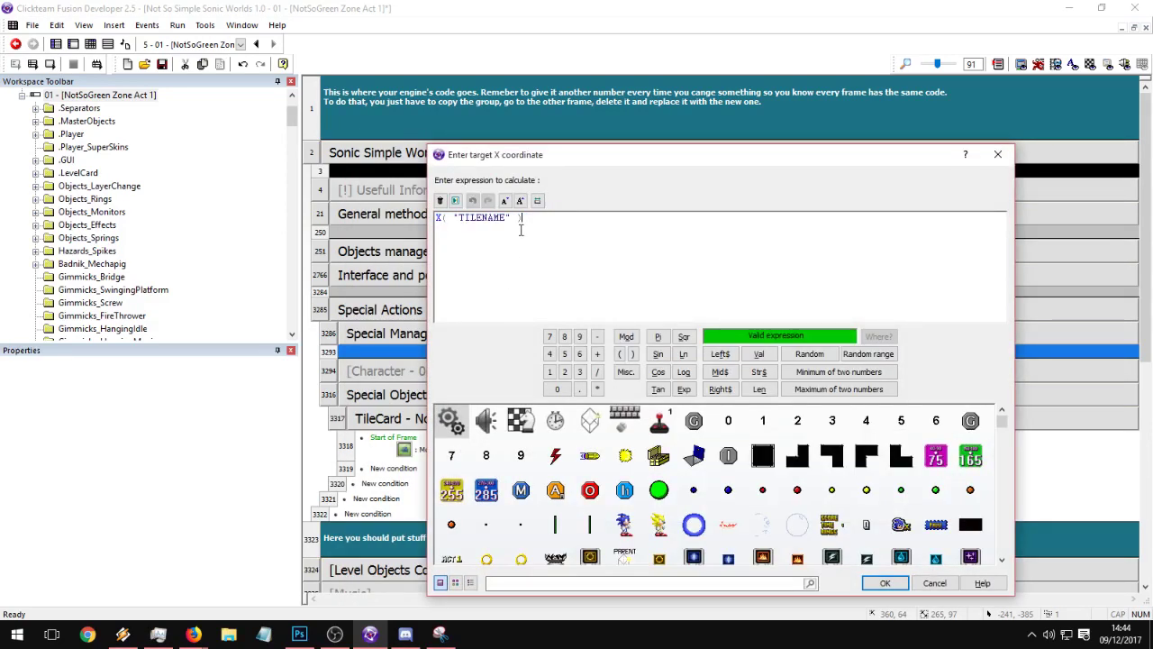
pyautogui.press('Return')
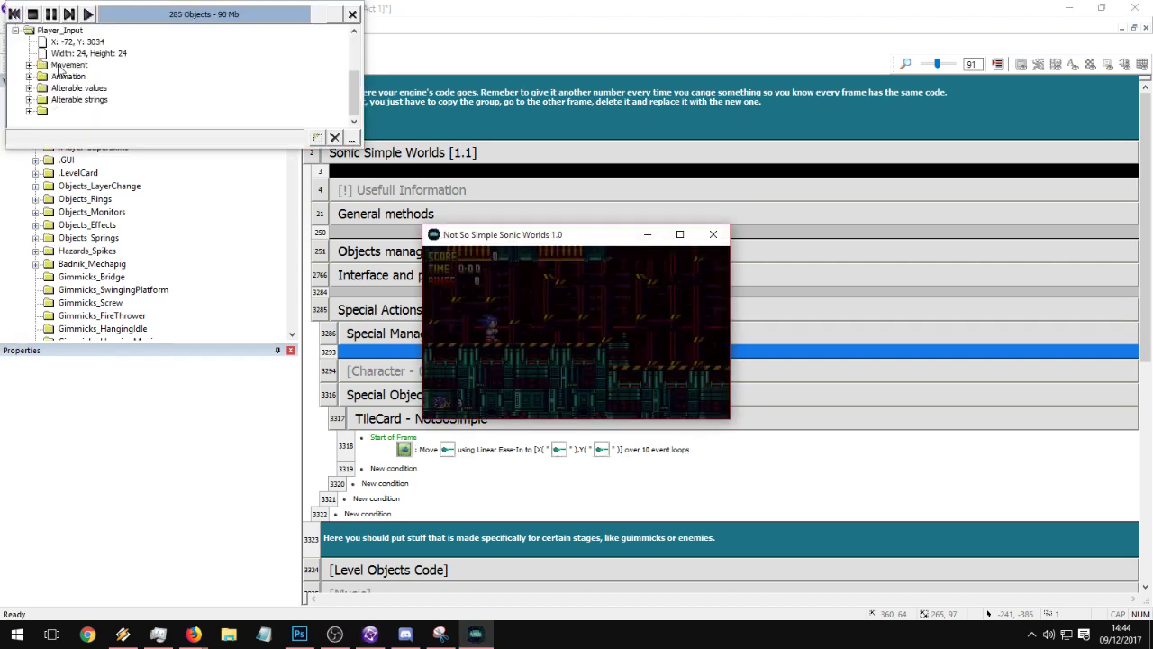
pyautogui.click(714, 235)
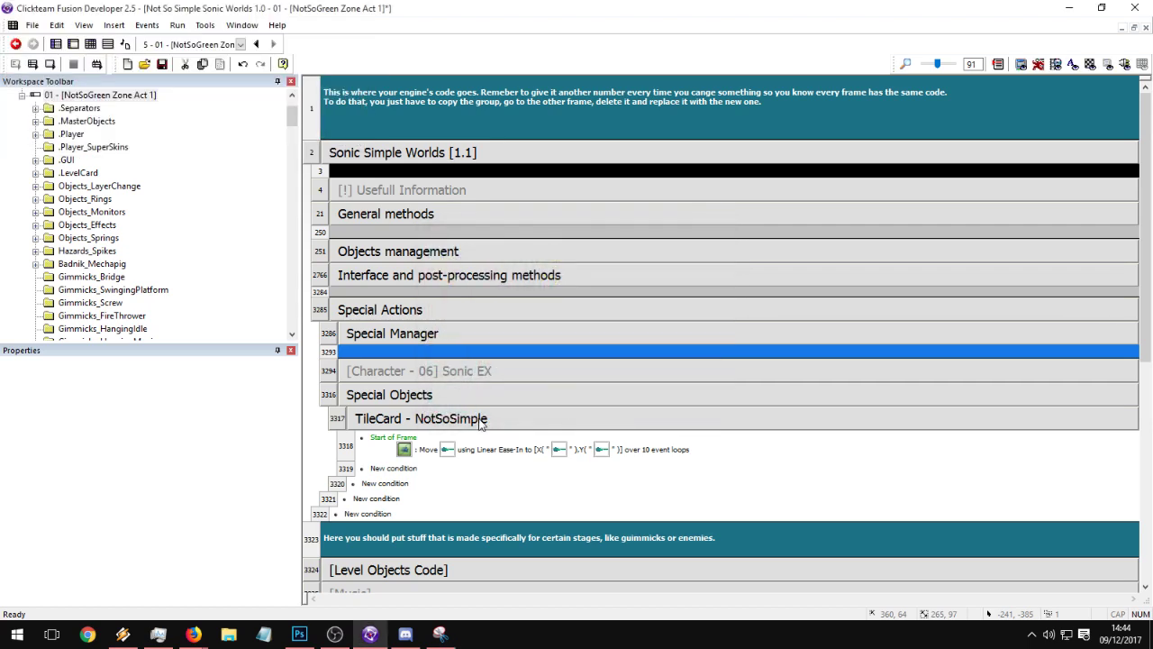
pyautogui.rightClick(491, 450)
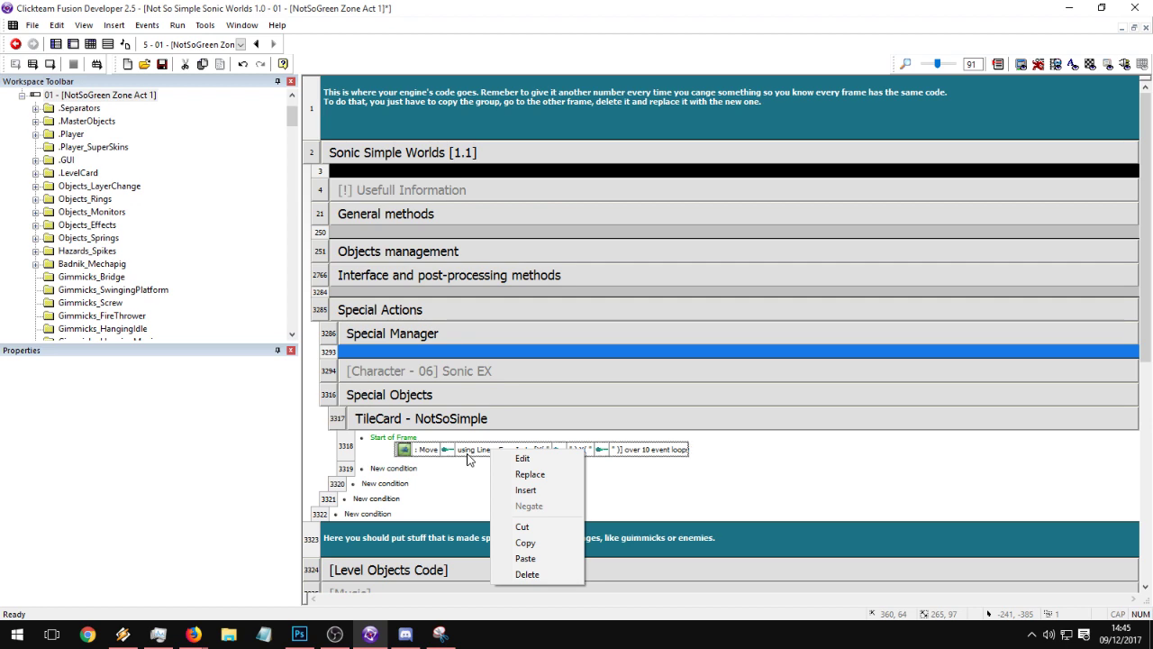
pyautogui.click(524, 492)
pyautogui.scroll(-15, 676, 424)
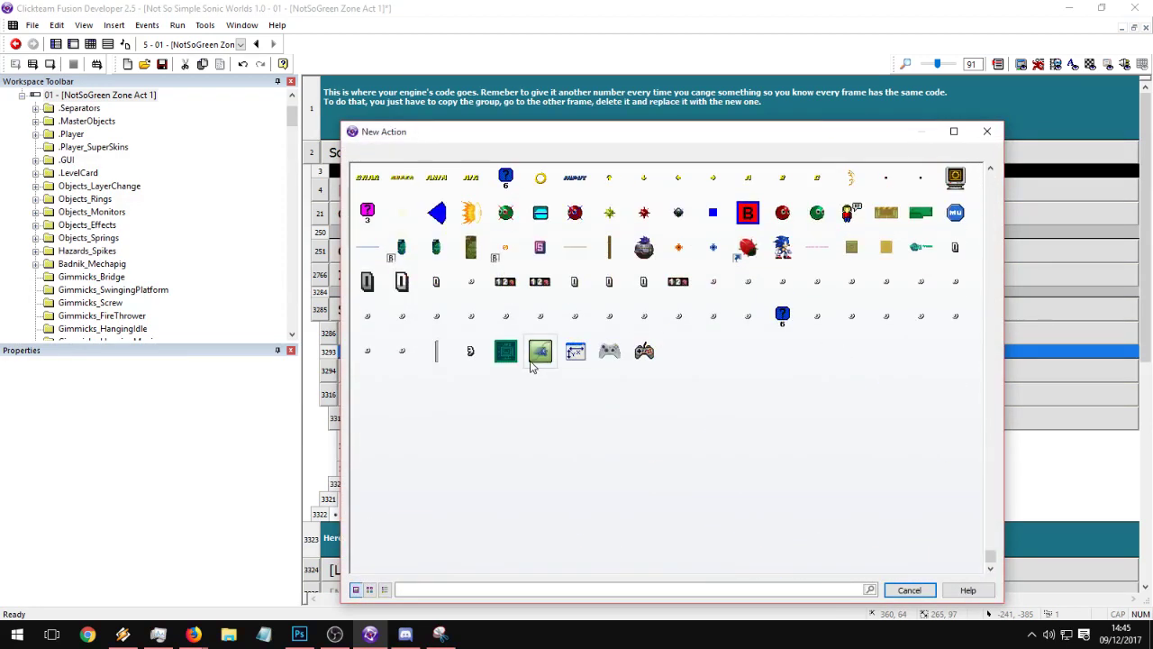
pyautogui.click(539, 354)
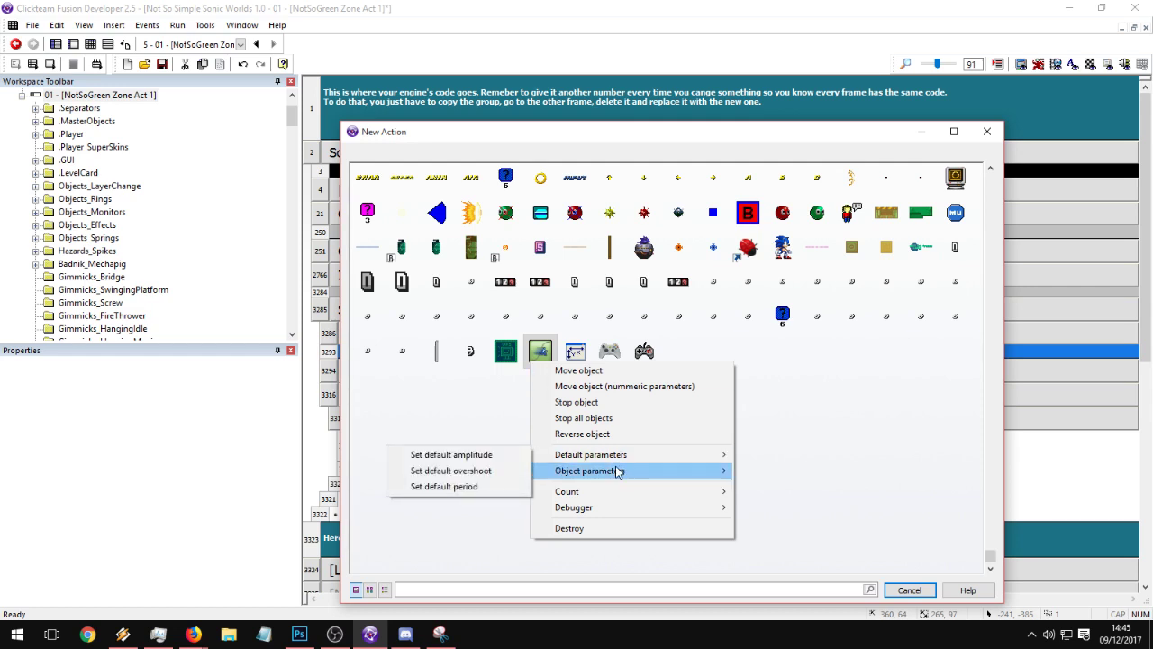
pyautogui.moveTo(618, 472)
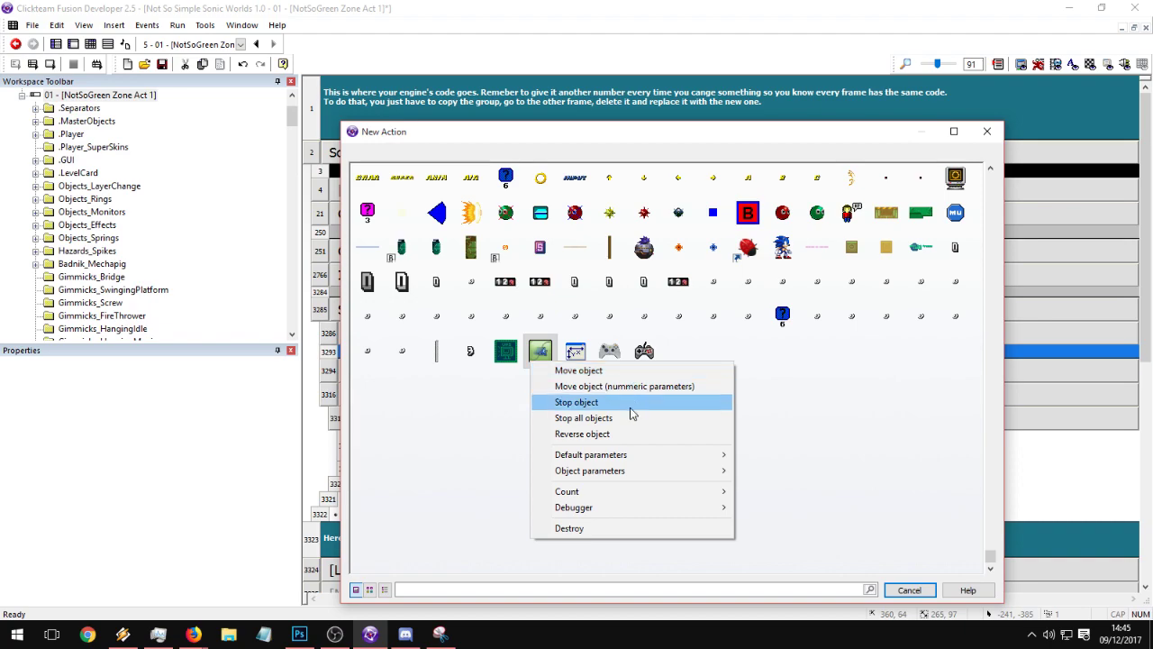
pyautogui.click(637, 376)
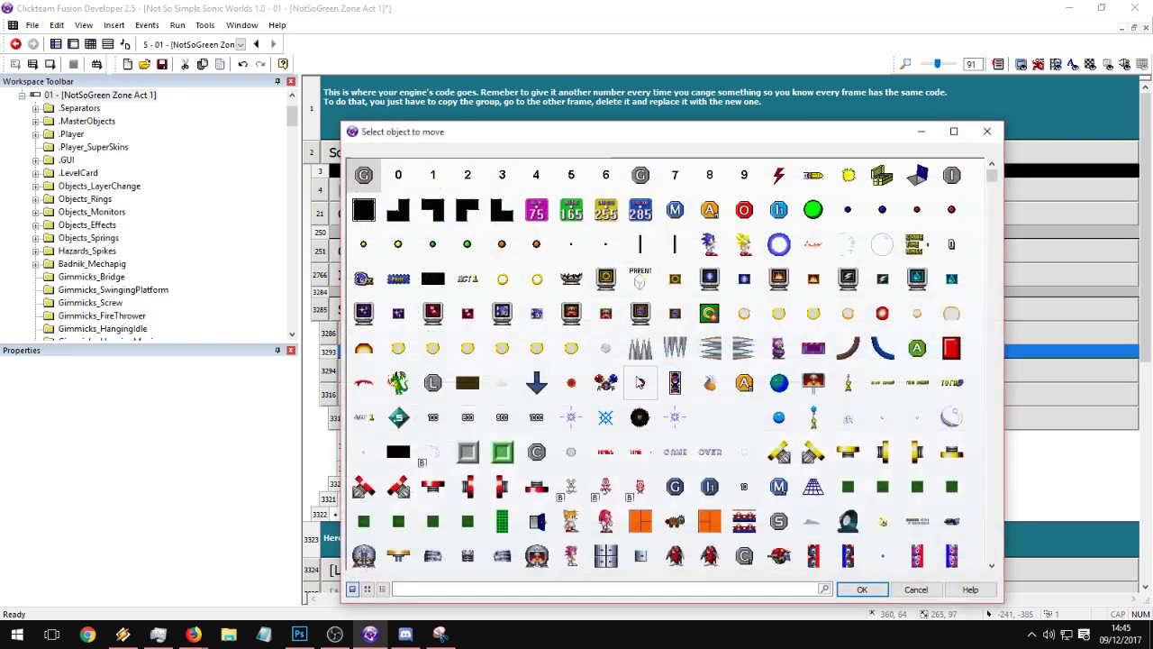
pyautogui.click(891, 586)
pyautogui.doubleClick(478, 451)
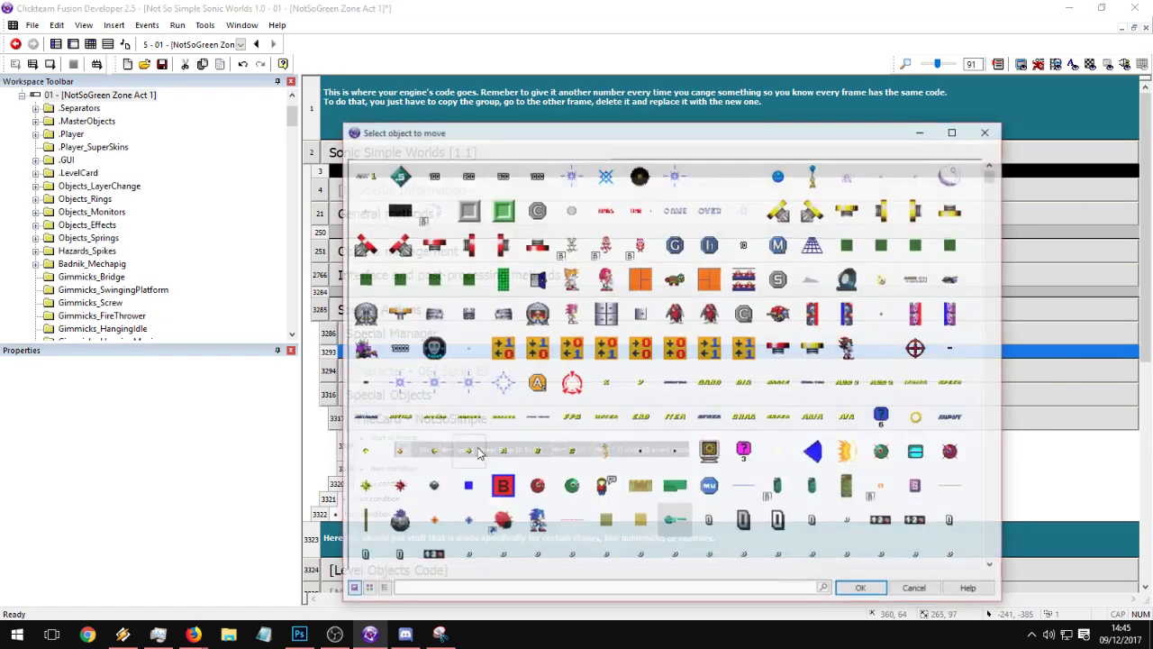
pyautogui.press('Return')
pyautogui.press('Return')
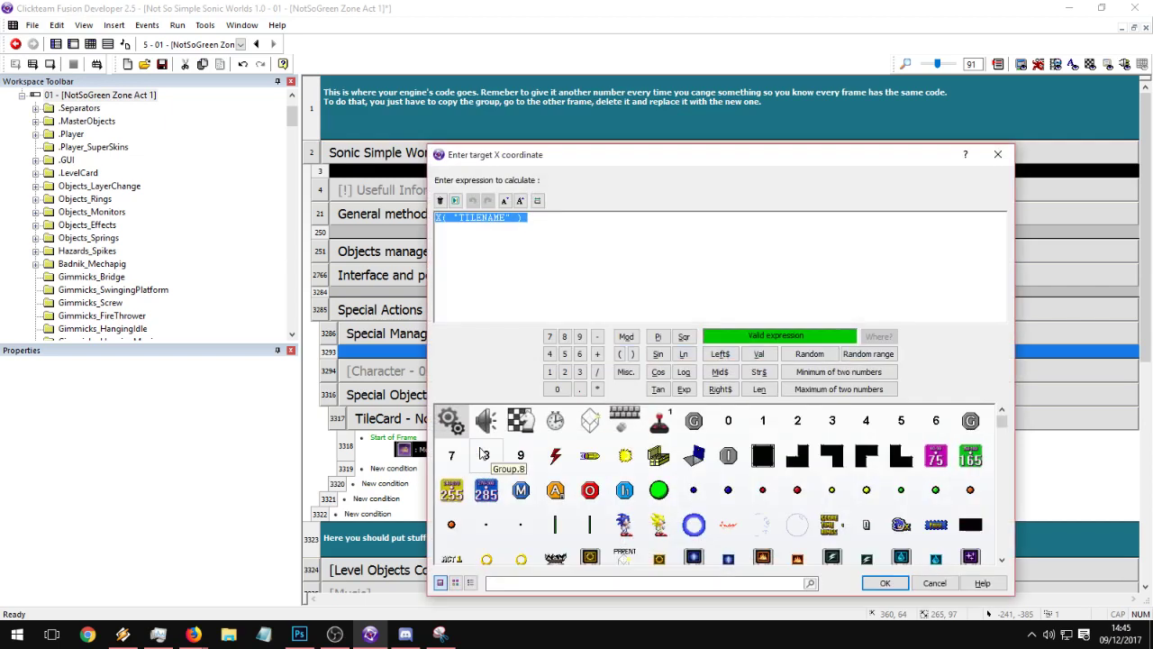
pyautogui.press('Return')
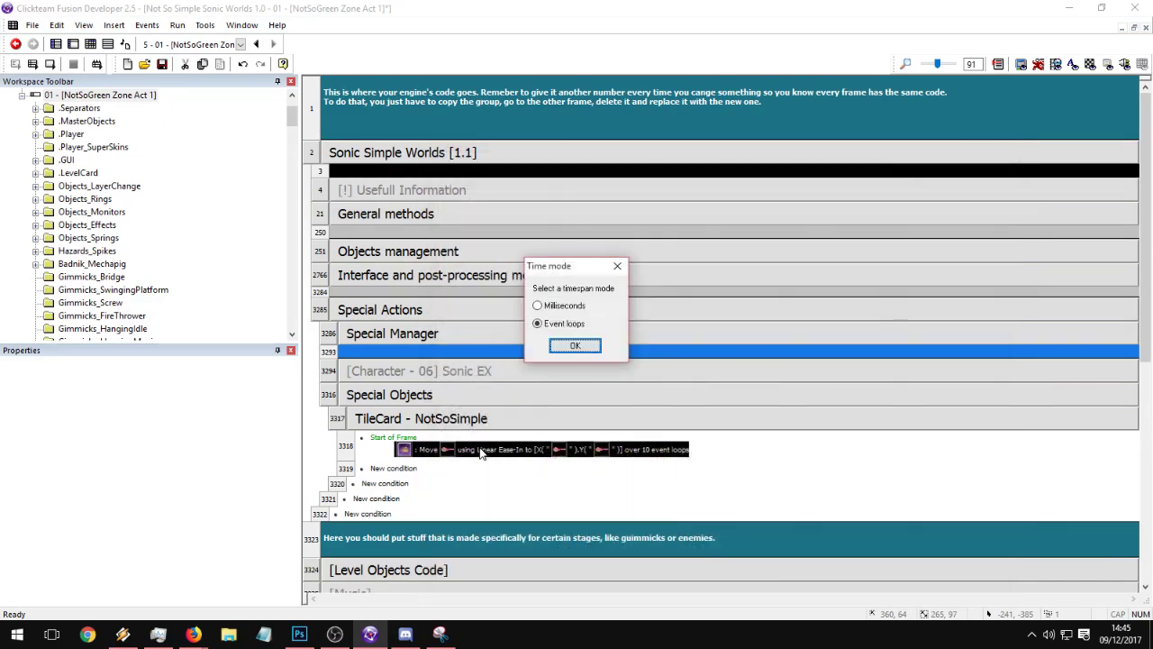
pyautogui.click(581, 350)
pyautogui.press('Return')
# - Delete the easing move action and replace the event's Start of Frame condition with Always
pyautogui.press('Delete')
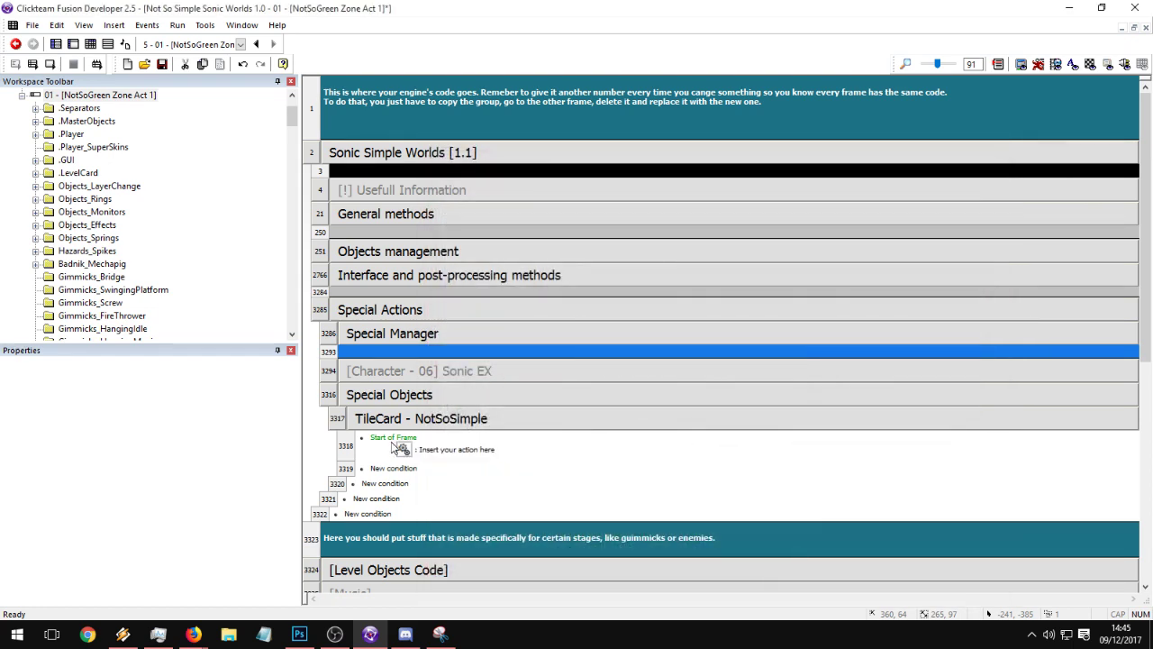
pyautogui.rightClick(389, 440)
pyautogui.rightClick(384, 431)
pyautogui.rightClick(382, 440)
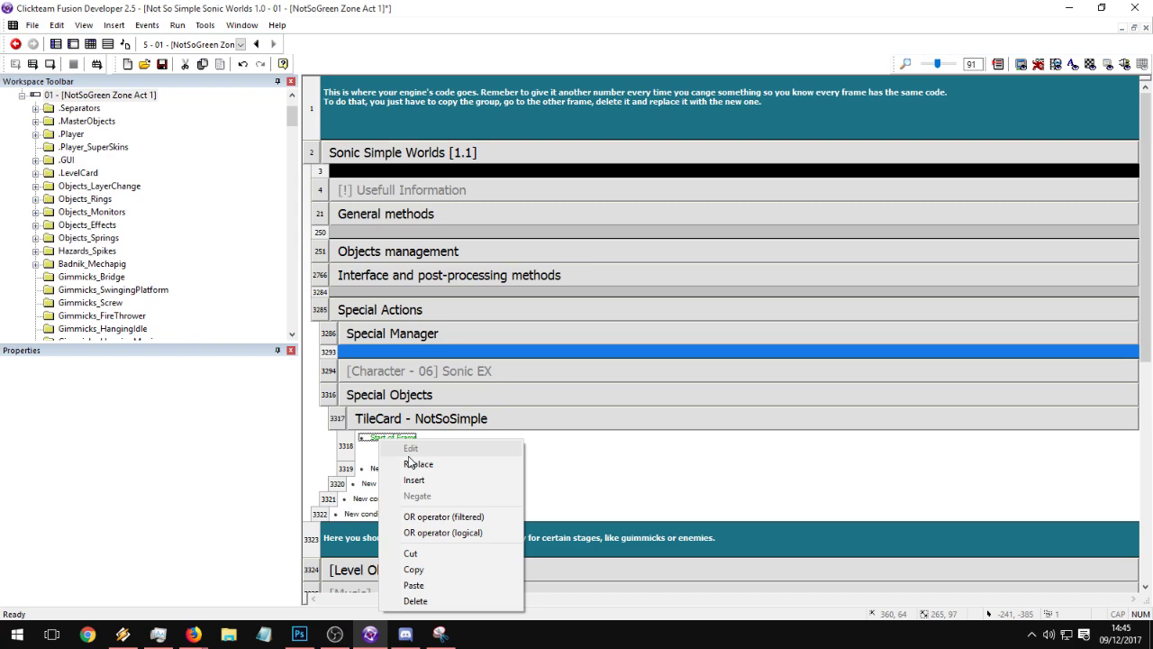
pyautogui.click(413, 464)
pyautogui.click(989, 132)
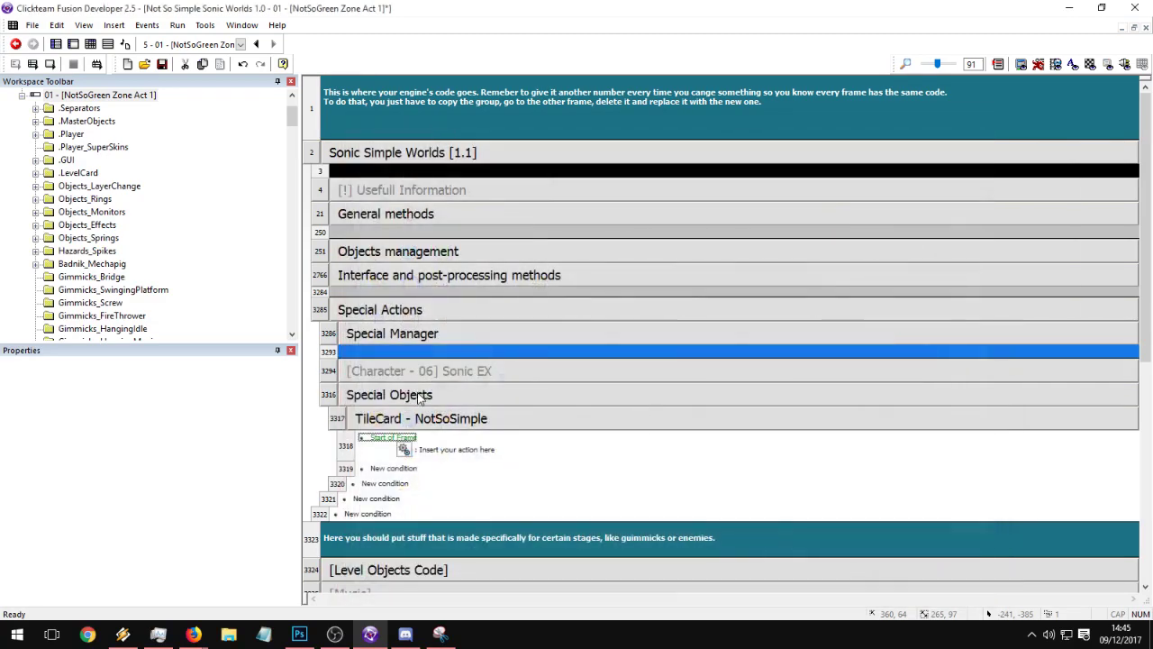
pyautogui.rightClick(382, 440)
pyautogui.click(411, 462)
pyautogui.click(364, 184)
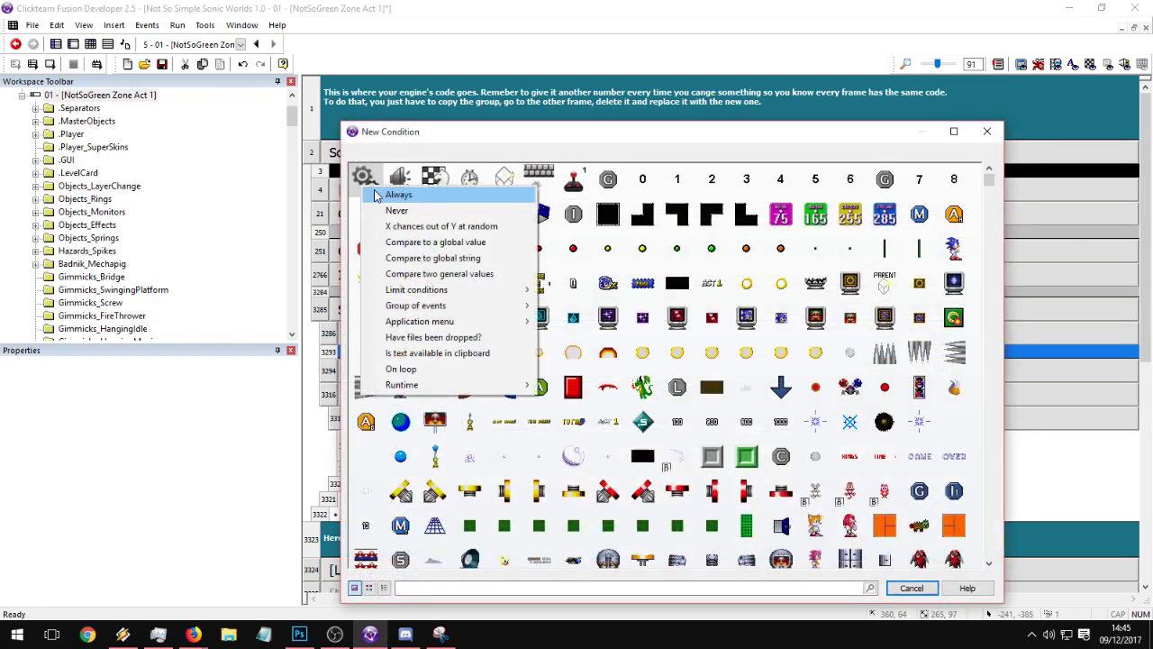
pyautogui.click(397, 193)
# - Add an action to the Always event that adds 1 to the TILENAME object's Alterable Value A
pyautogui.click(455, 448)
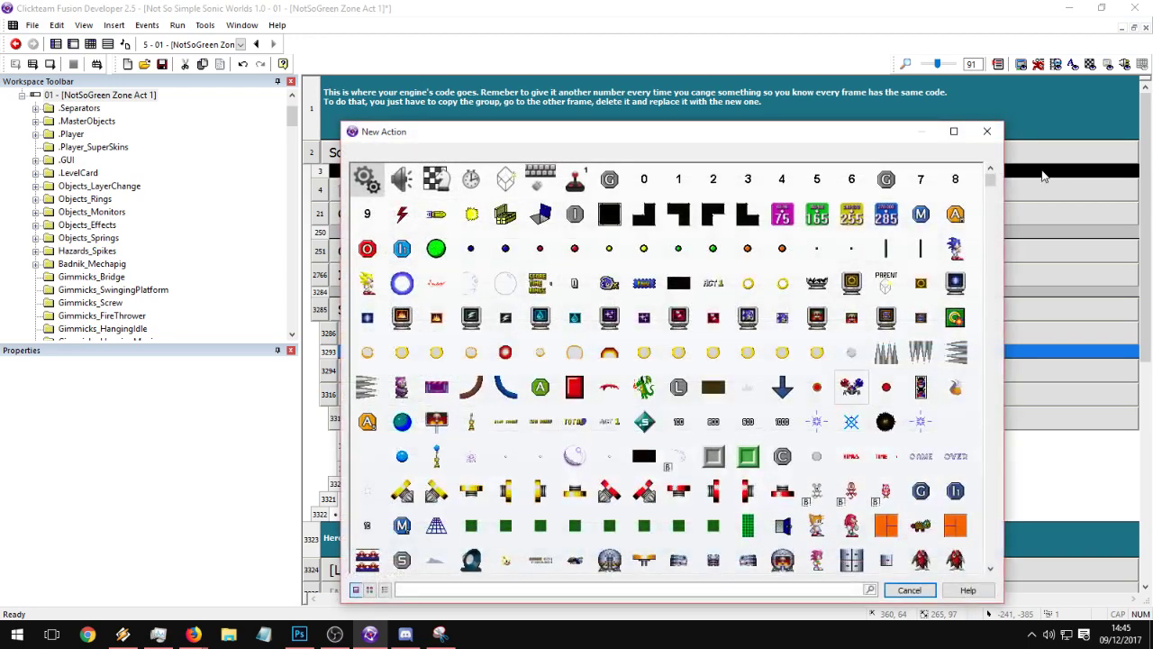
pyautogui.moveTo(991, 185); pyautogui.dragTo(986, 508)
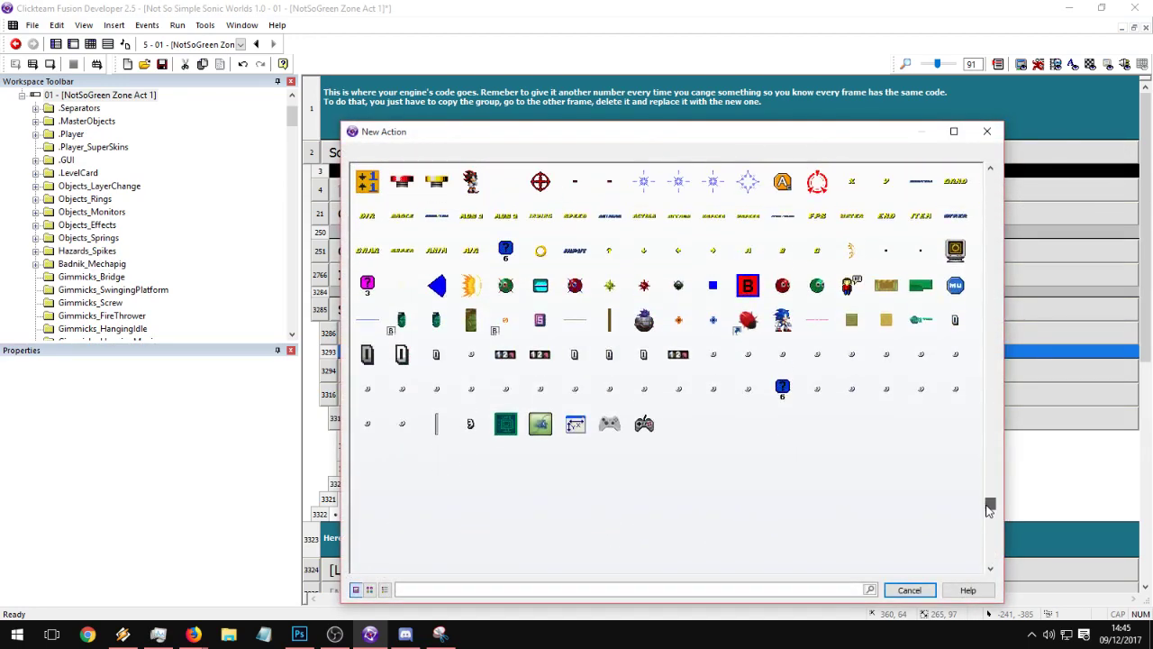
pyautogui.rightClick(928, 324)
pyautogui.moveTo(987, 457)
pyautogui.click(861, 487)
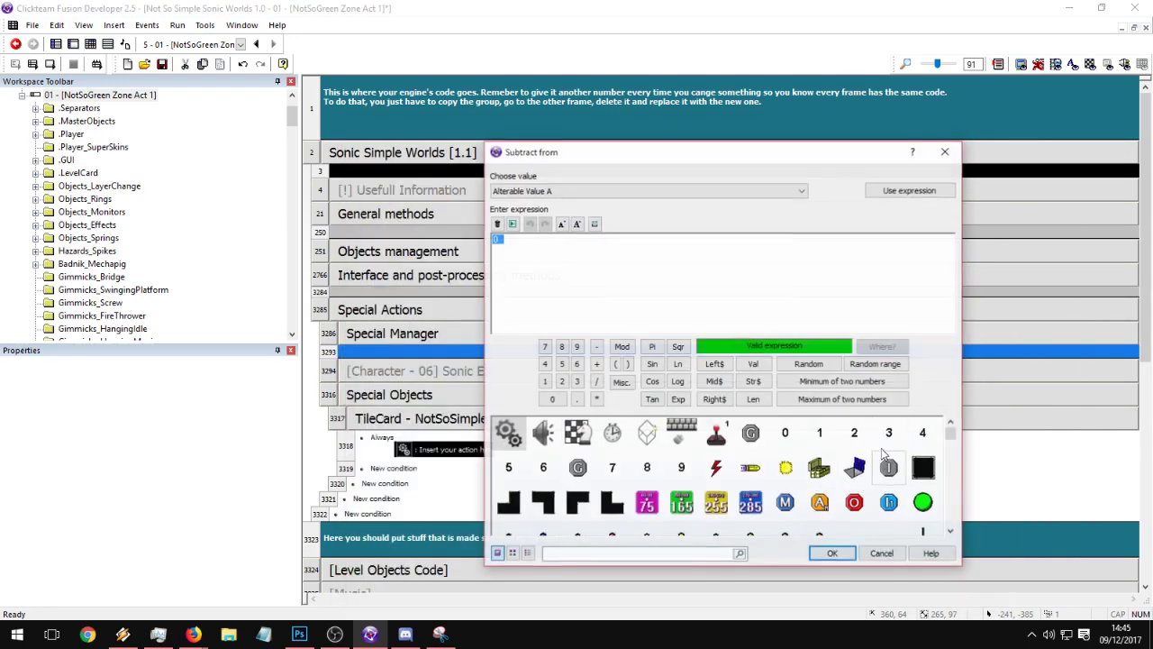
pyautogui.click(880, 553)
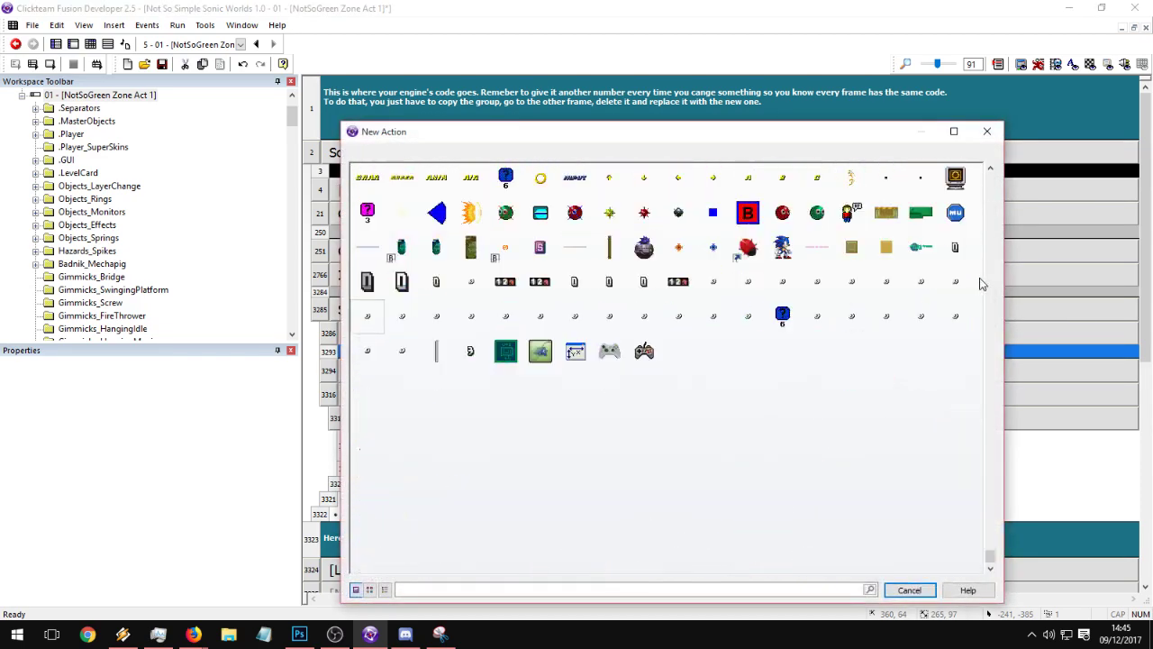
pyautogui.rightClick(949, 247)
pyautogui.moveTo(987, 375)
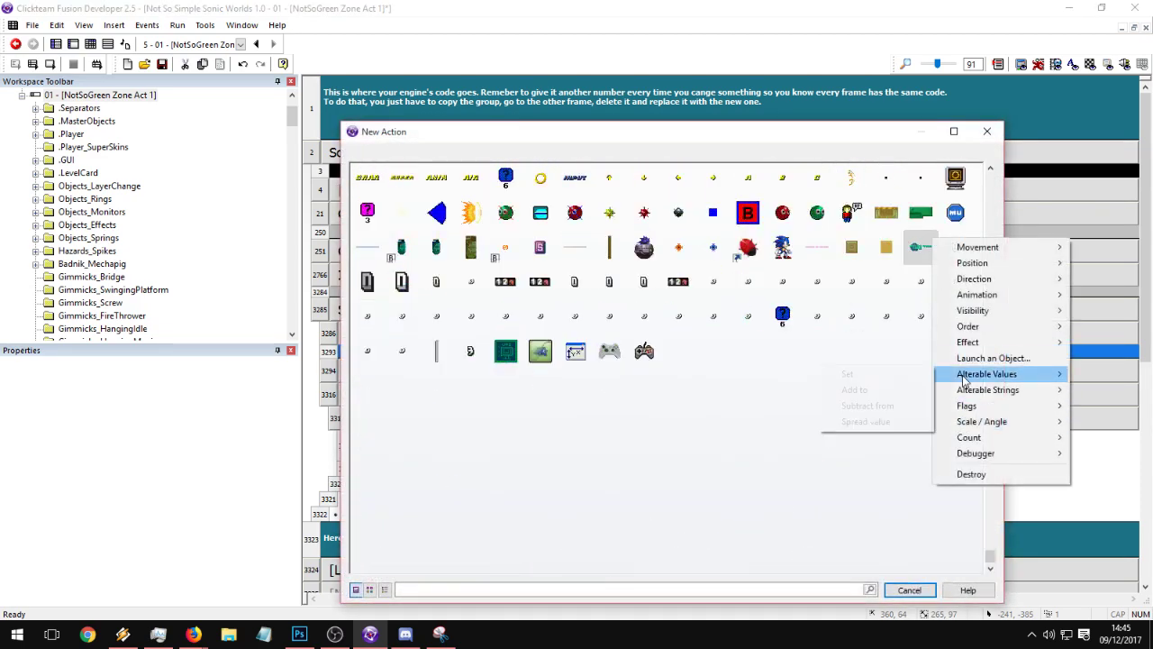
pyautogui.click(865, 389)
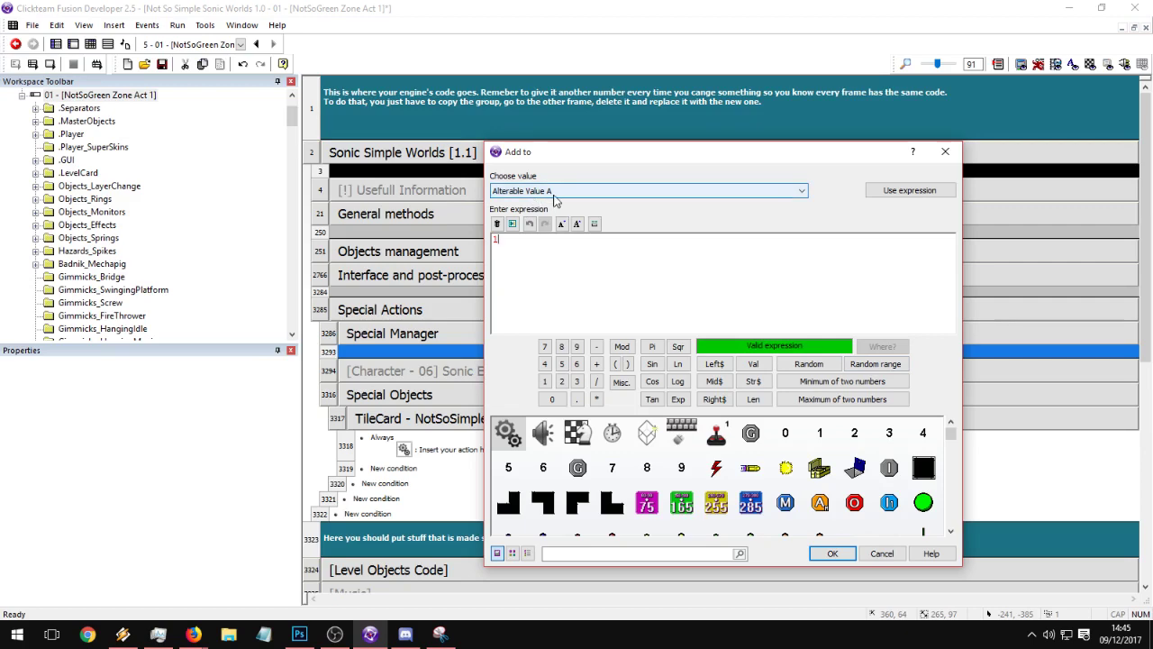
pyautogui.press('Return')
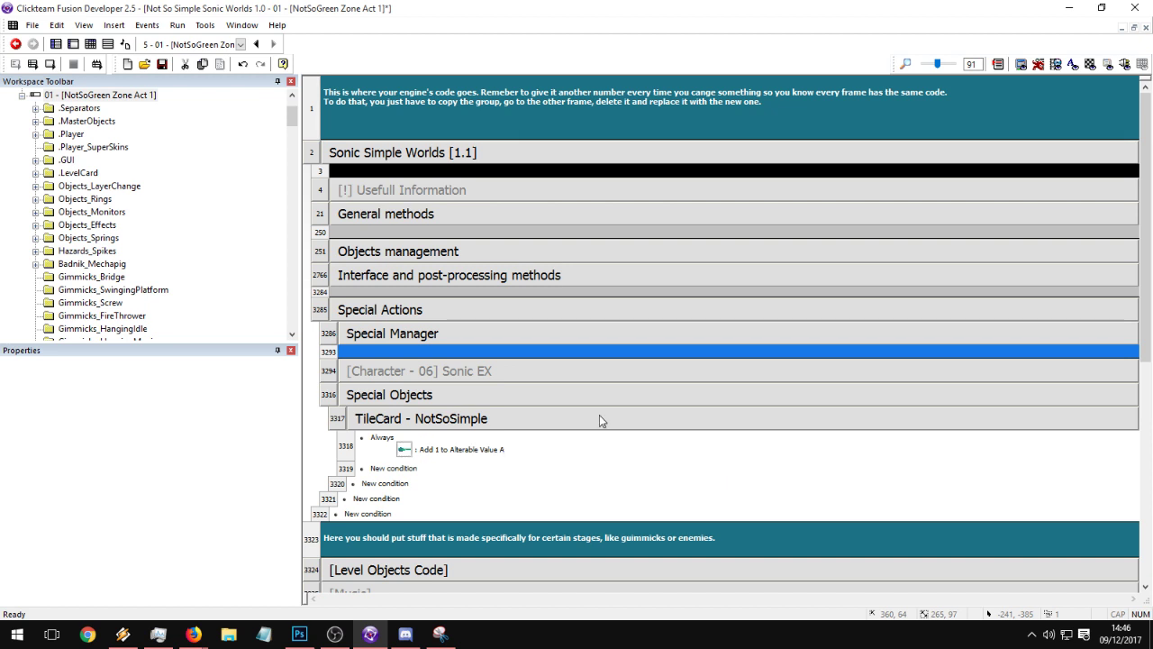
# - Insert an empty comment line below the Always event in the TileCard - NotSoSimple group
pyautogui.rightClick(348, 468)
pyautogui.moveTo(378, 505)
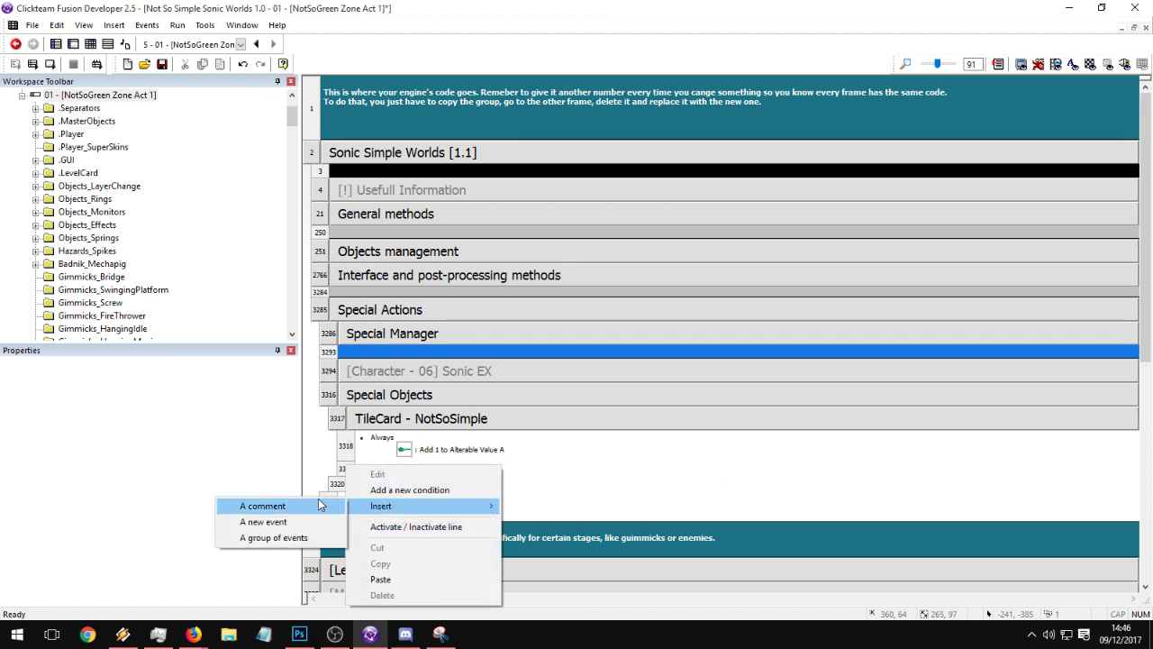
pyautogui.click(318, 505)
pyautogui.click(396, 607)
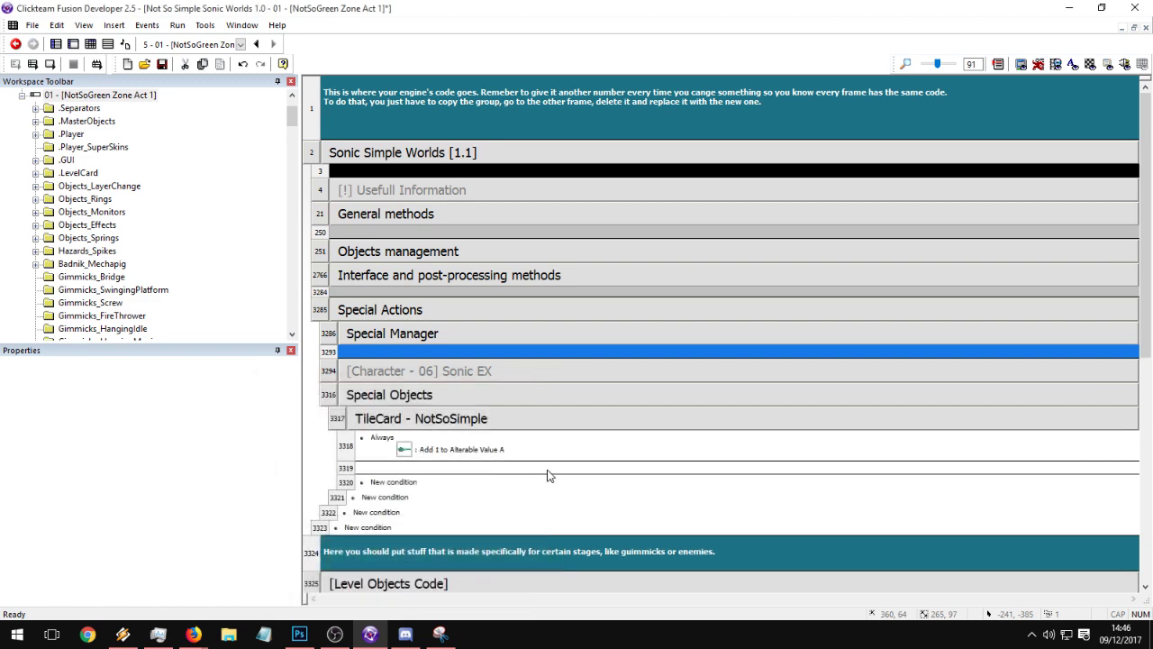
# - Add a condition below the empty comment line testing that TILENAME's Alterable Value A is lower than 10
pyautogui.scroll(-4, 584, 441)
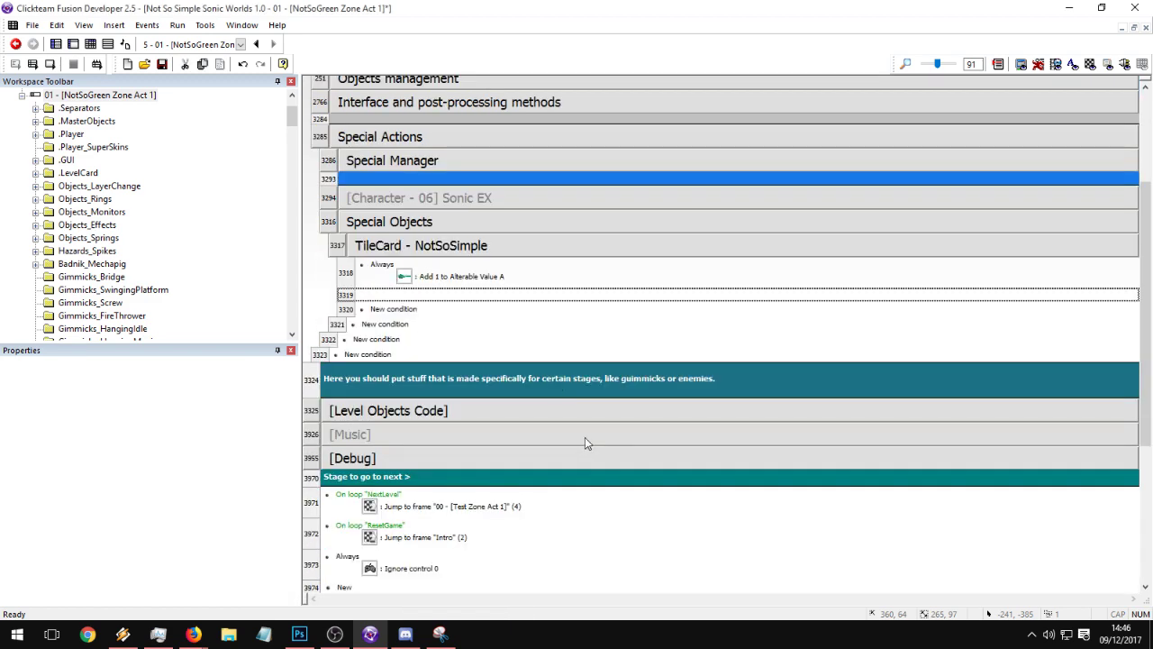
pyautogui.click(386, 324)
pyautogui.moveTo(987, 194); pyautogui.dragTo(965, 548)
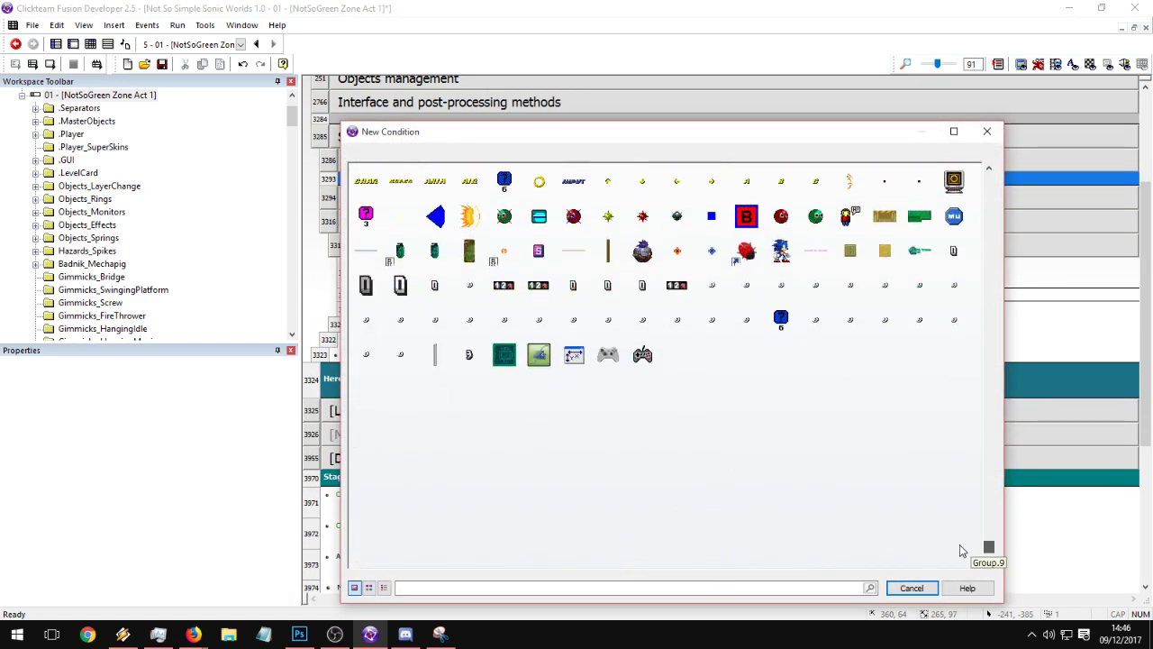
pyautogui.rightClick(925, 263)
pyautogui.moveTo(962, 383)
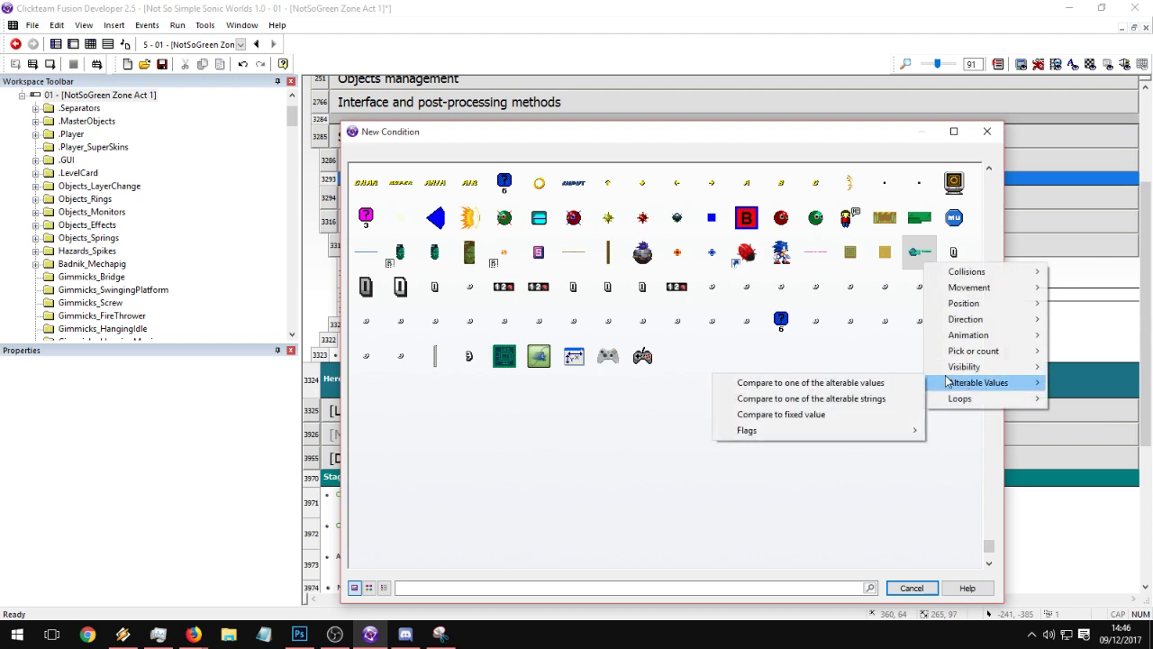
pyautogui.click(856, 383)
pyautogui.click(506, 213)
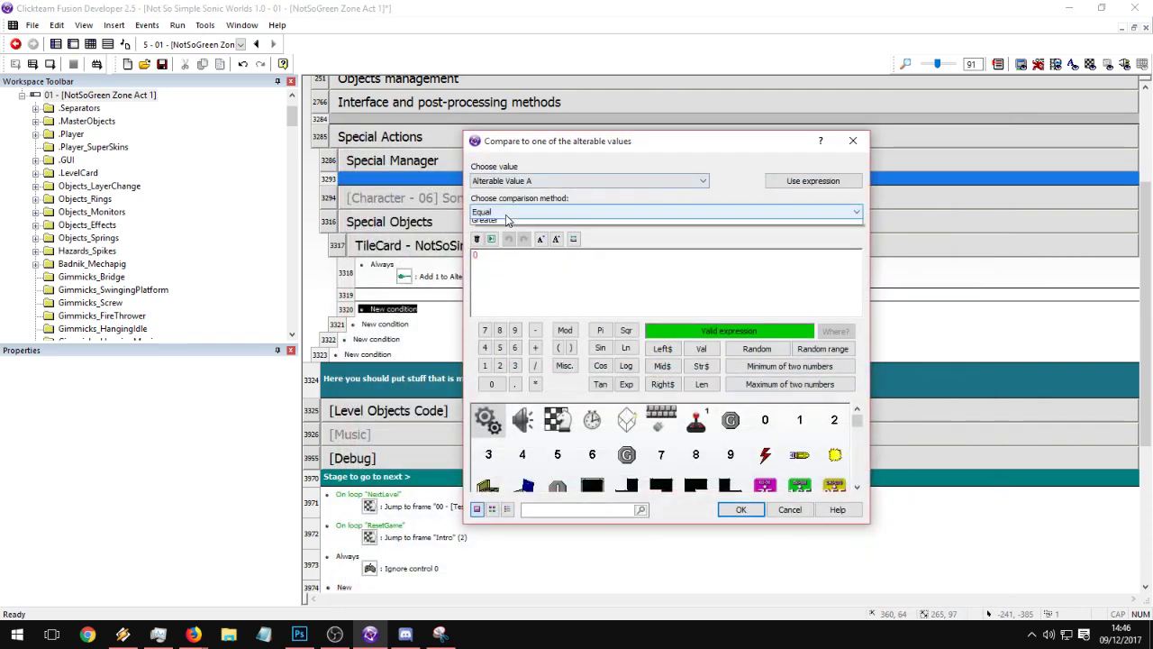
pyautogui.click(495, 254)
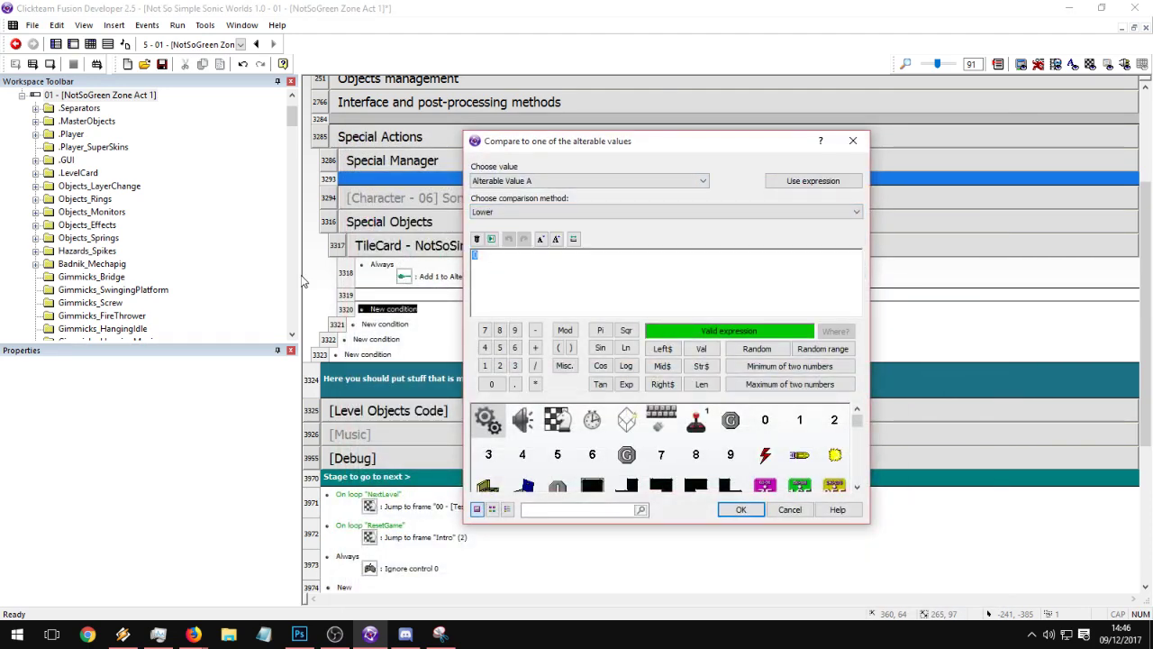
pyautogui.write('10')
pyautogui.press('Return')
# - Add a Set X Coordinate action for the TILENAME object to the new Alterable Value A event
pyautogui.doubleClick(467, 332)
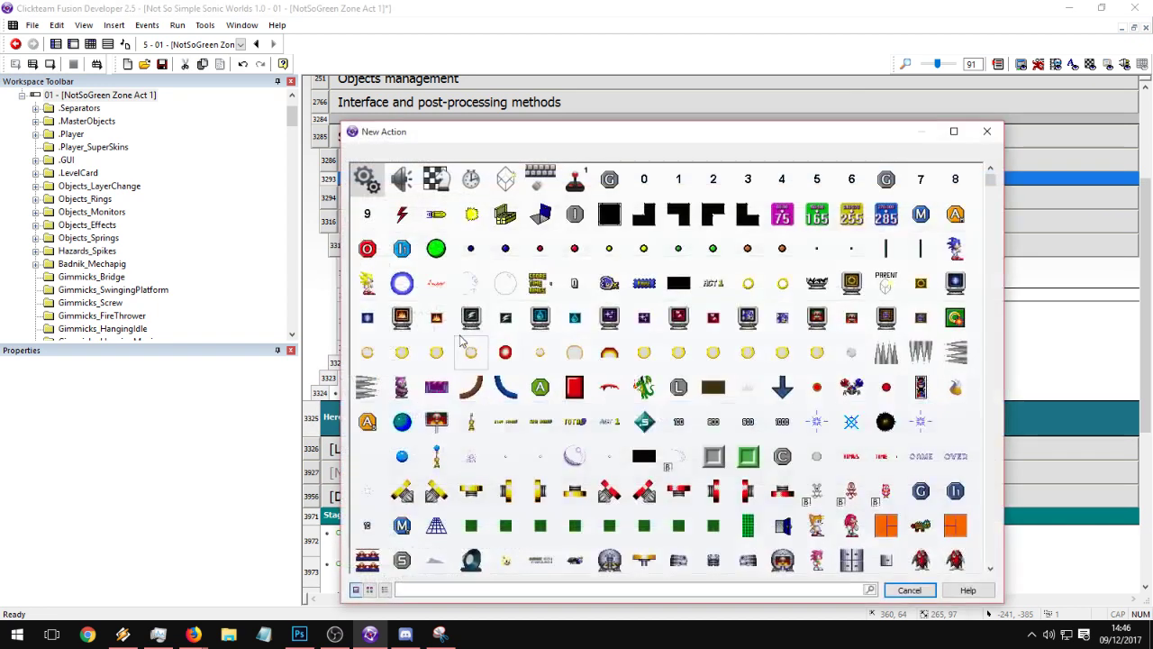
pyautogui.scroll(-8, 460, 339)
pyautogui.scroll(1, 919, 334)
pyautogui.click(917, 333)
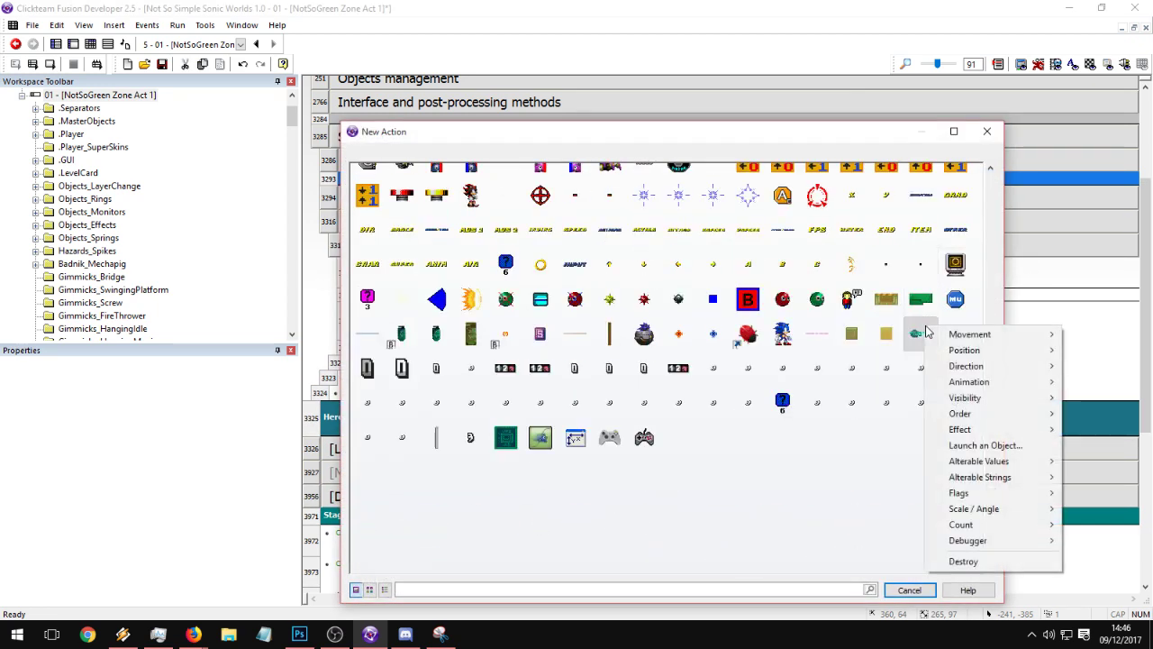
pyautogui.moveTo(964, 350)
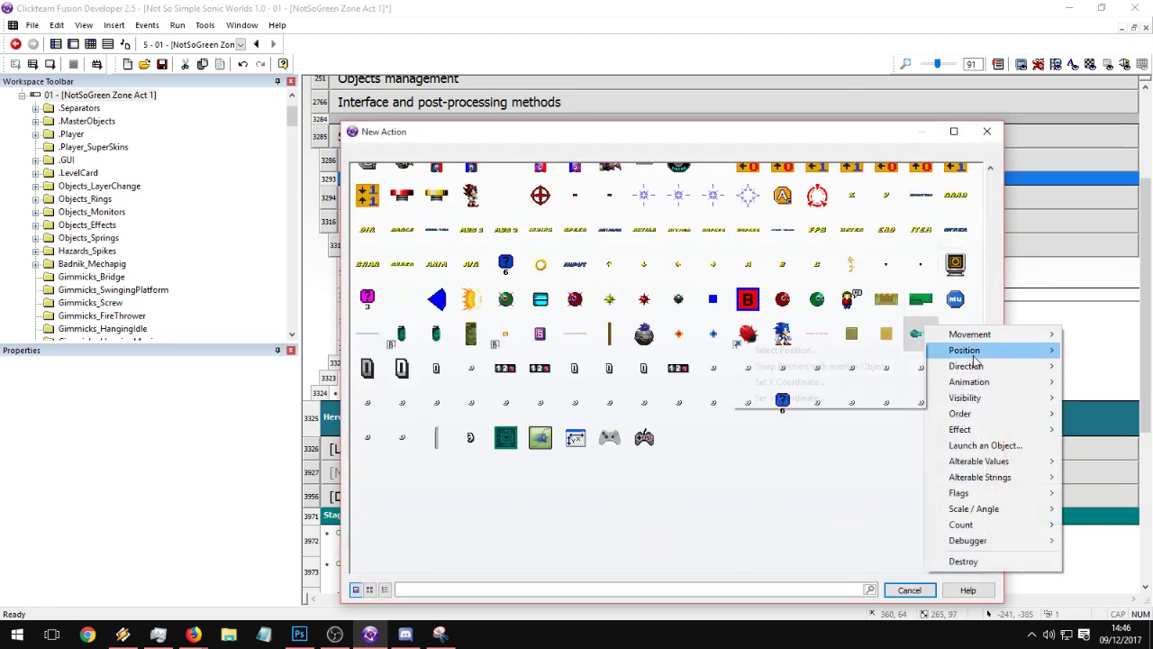
pyautogui.click(791, 382)
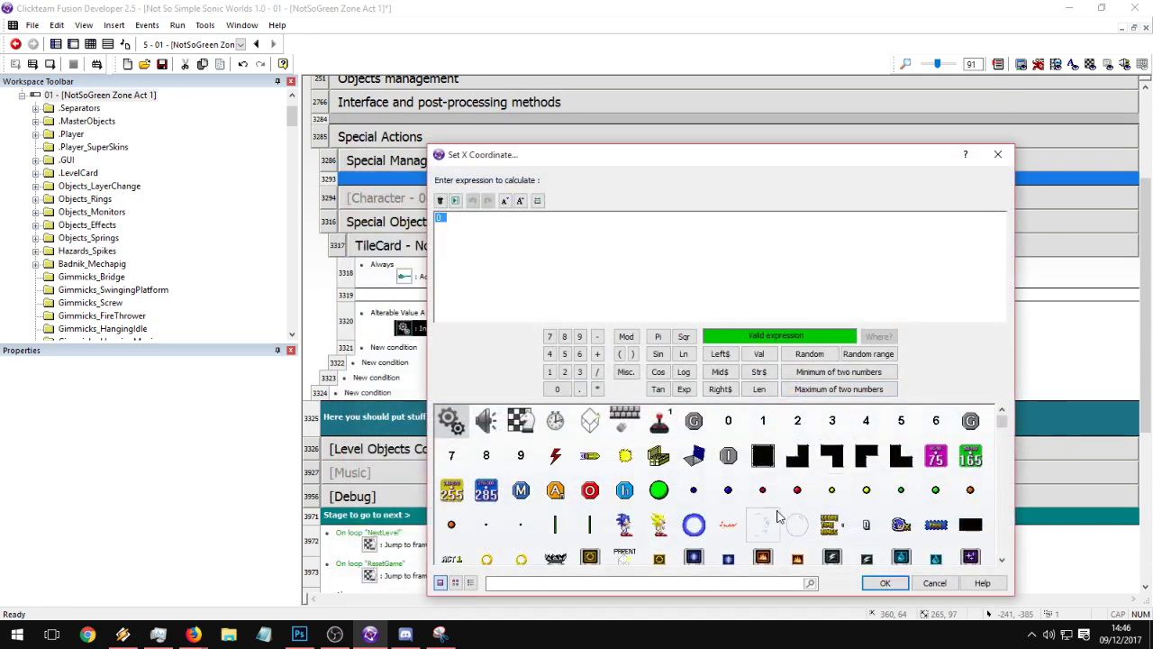
# - Set the action's X coordinate expression to X( "TILENAME" ) - 20
pyautogui.click(779, 517)
pyautogui.moveTo(809, 407)
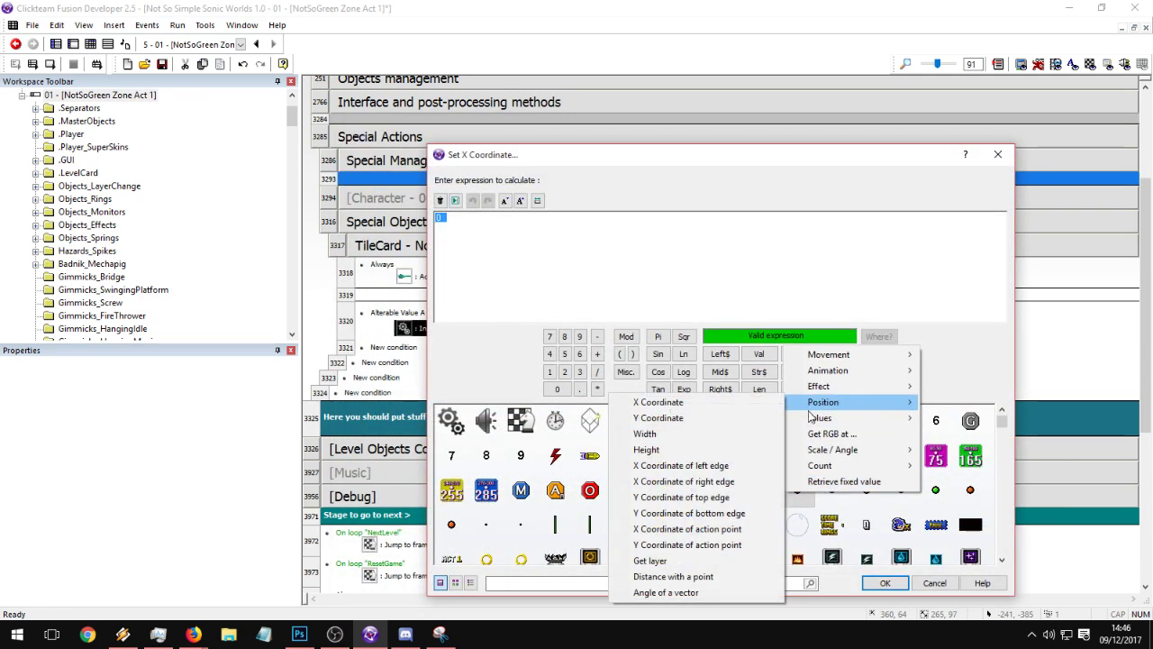
pyautogui.click(682, 403)
pyautogui.write('- ')
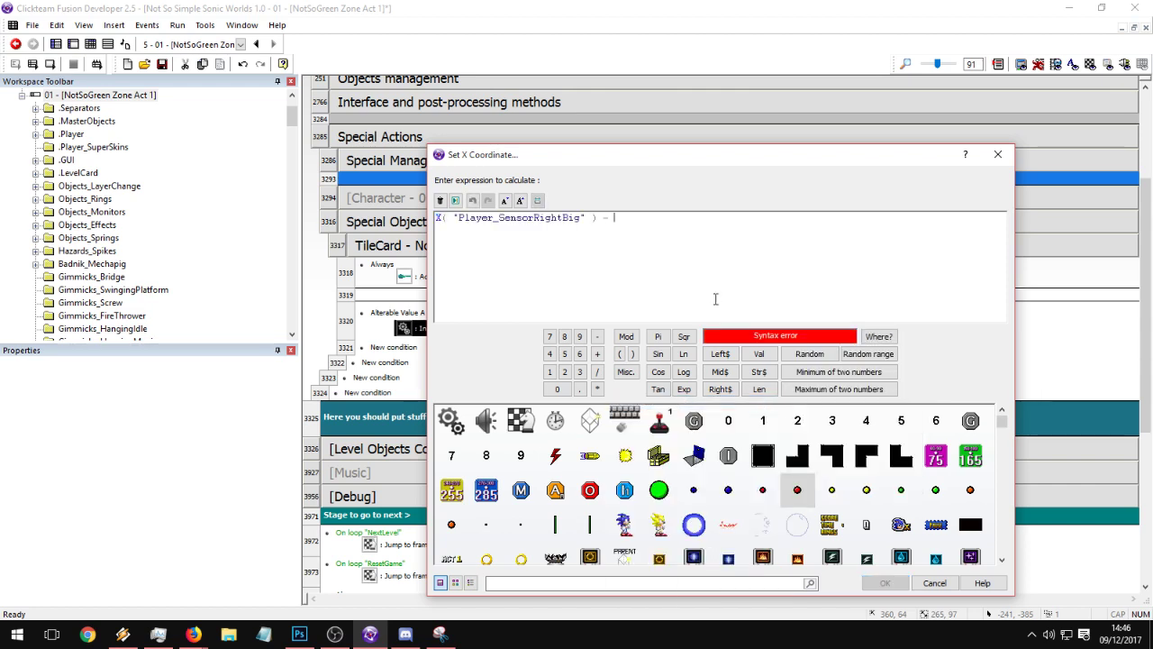
pyautogui.write('5')
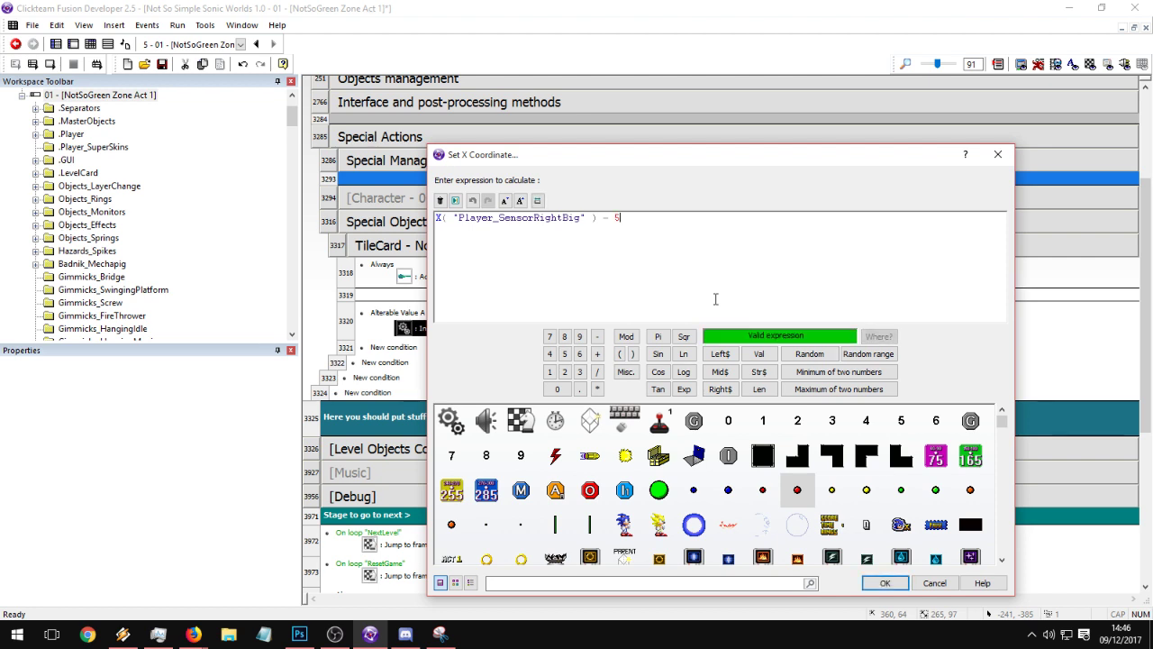
pyautogui.press('BackSpace')
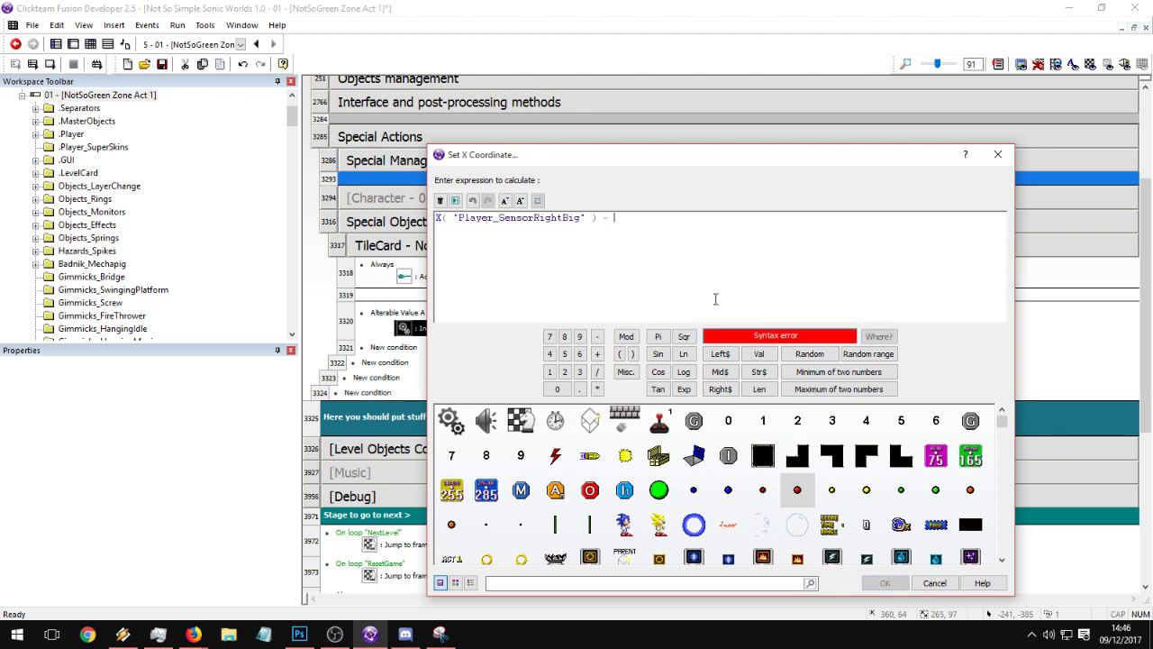
pyautogui.write('10')
pyautogui.press('BackSpace')
pyautogui.press('BackSpace')
pyautogui.write('20')
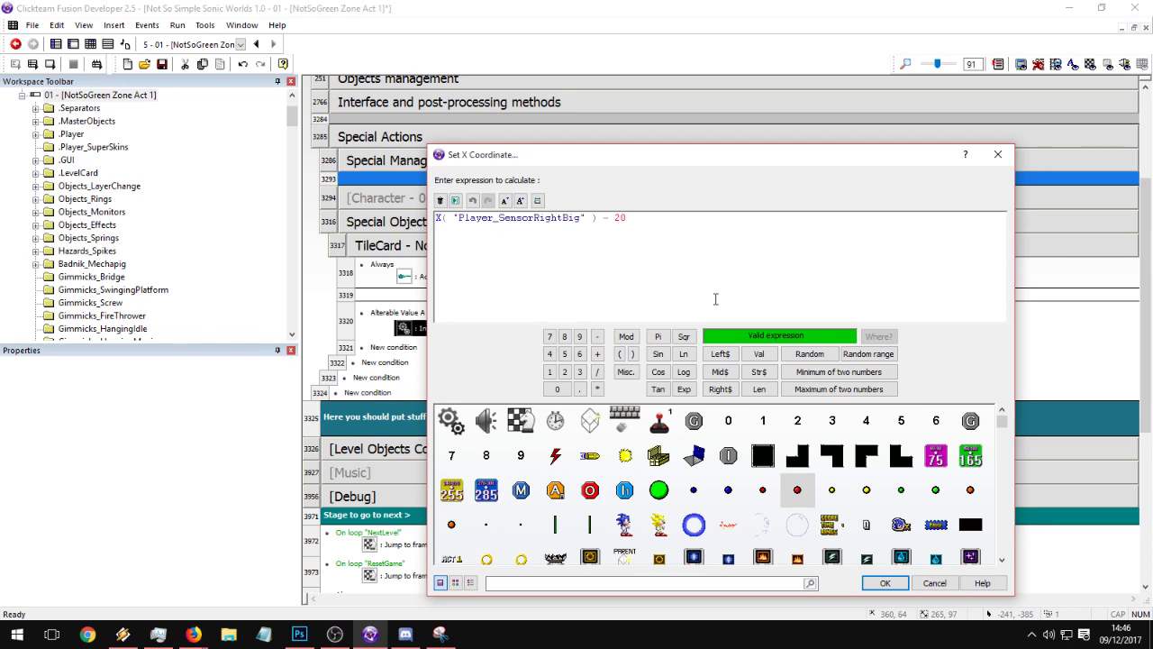
pyautogui.press('Return')
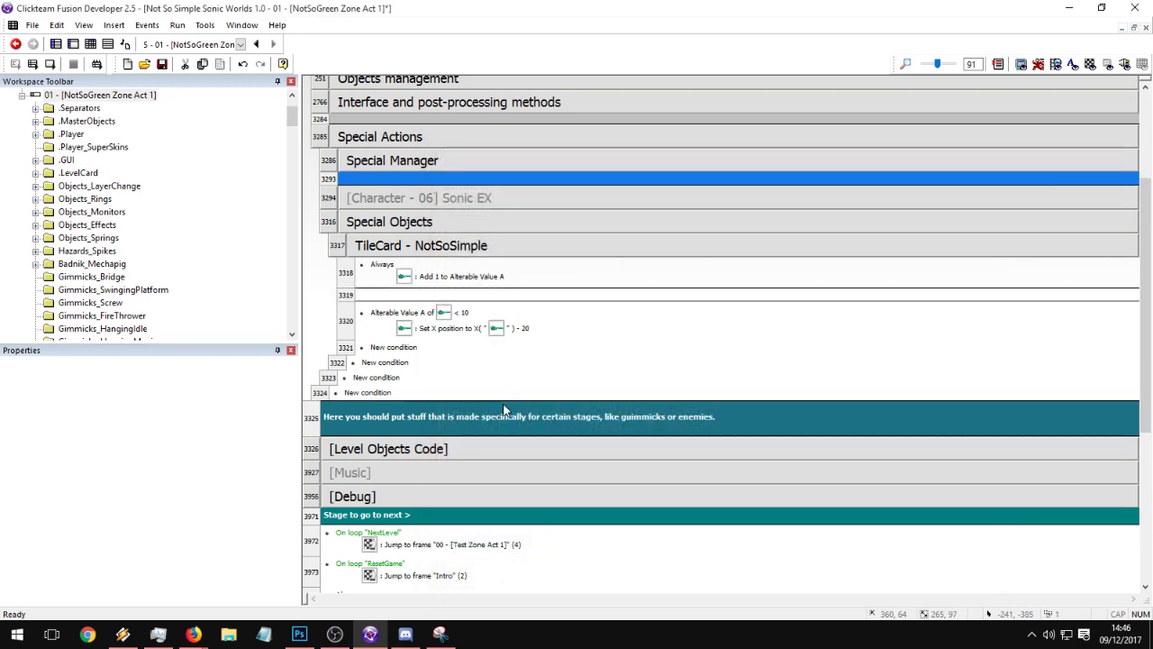
pyautogui.doubleClick(496, 328)
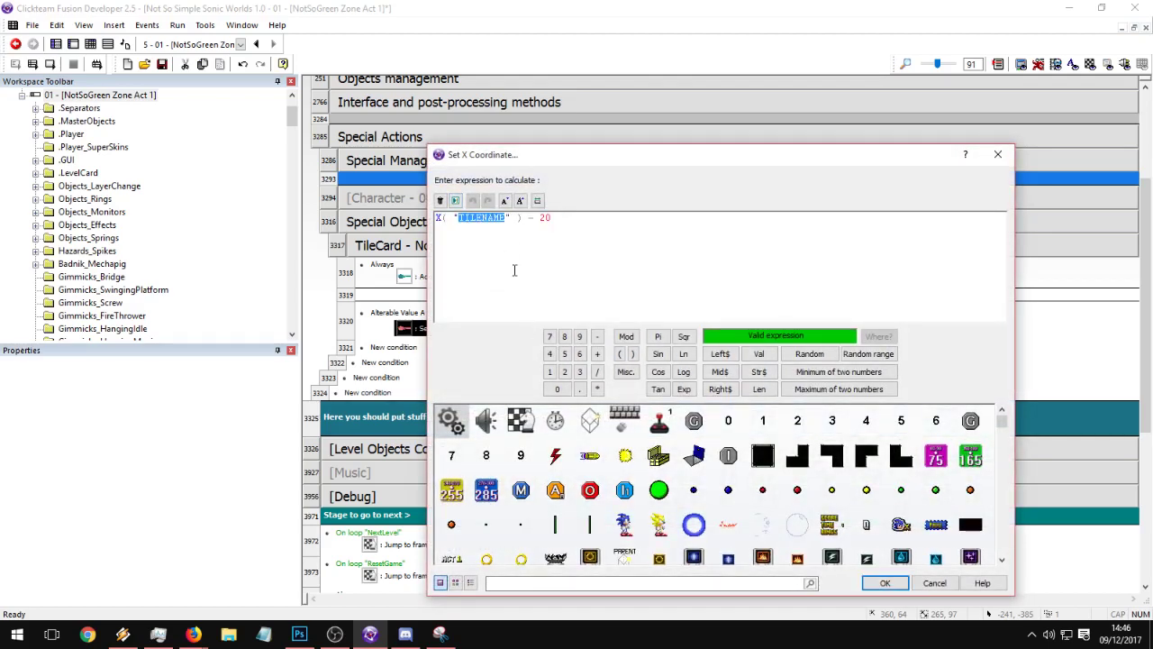
pyautogui.click(998, 154)
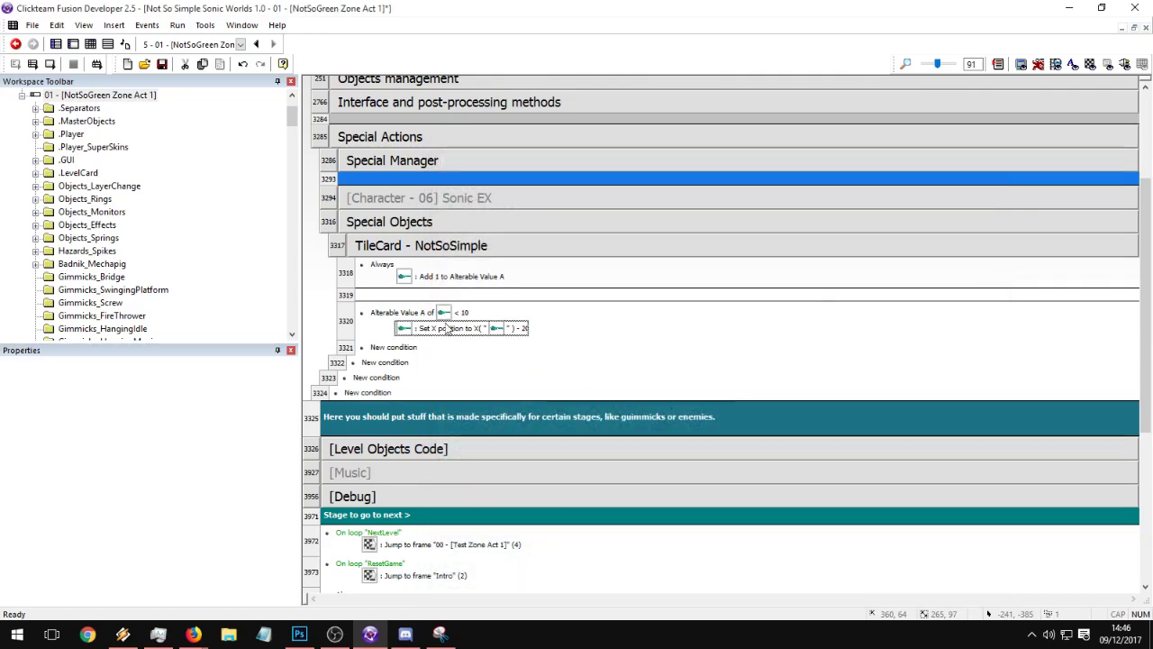
# - Change the Alterable Value A condition's comparison method to Lower or equal
pyautogui.click(407, 314)
pyautogui.doubleClick(408, 313)
pyautogui.click(527, 213)
pyautogui.click(504, 249)
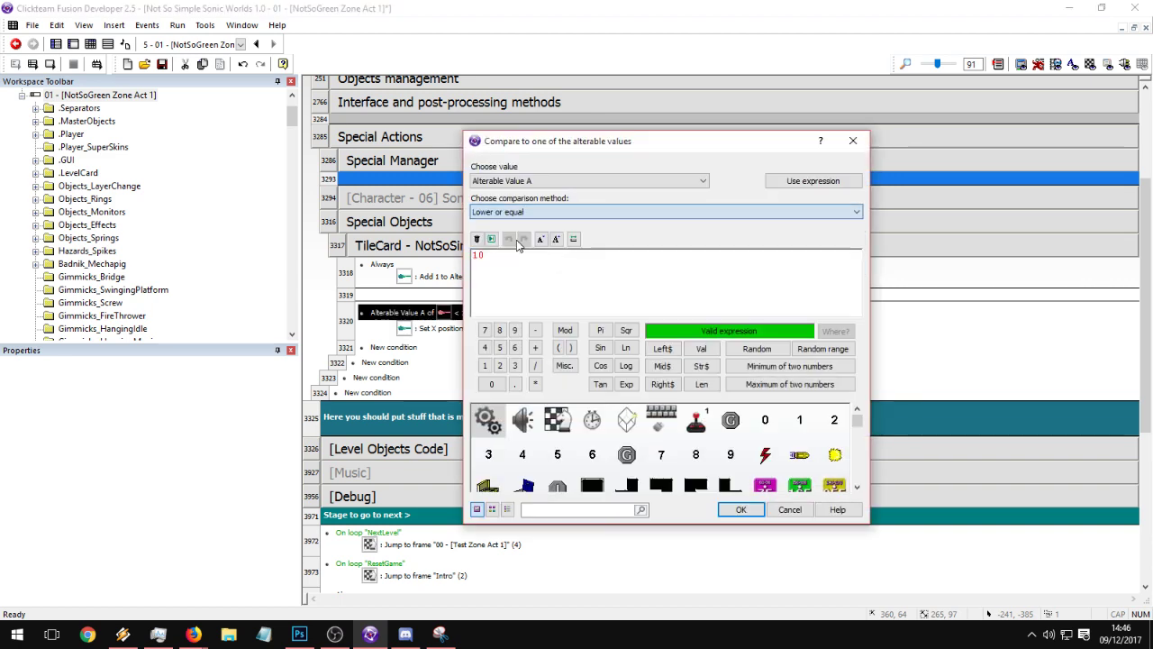
pyautogui.click(736, 507)
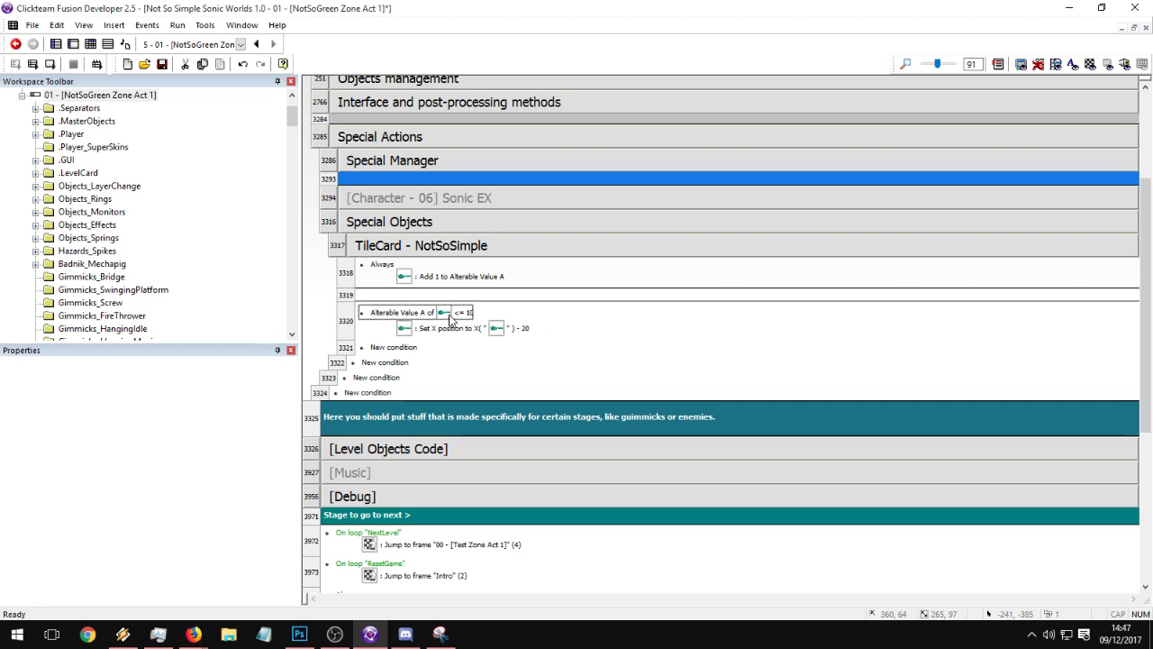
pyautogui.click(534, 331)
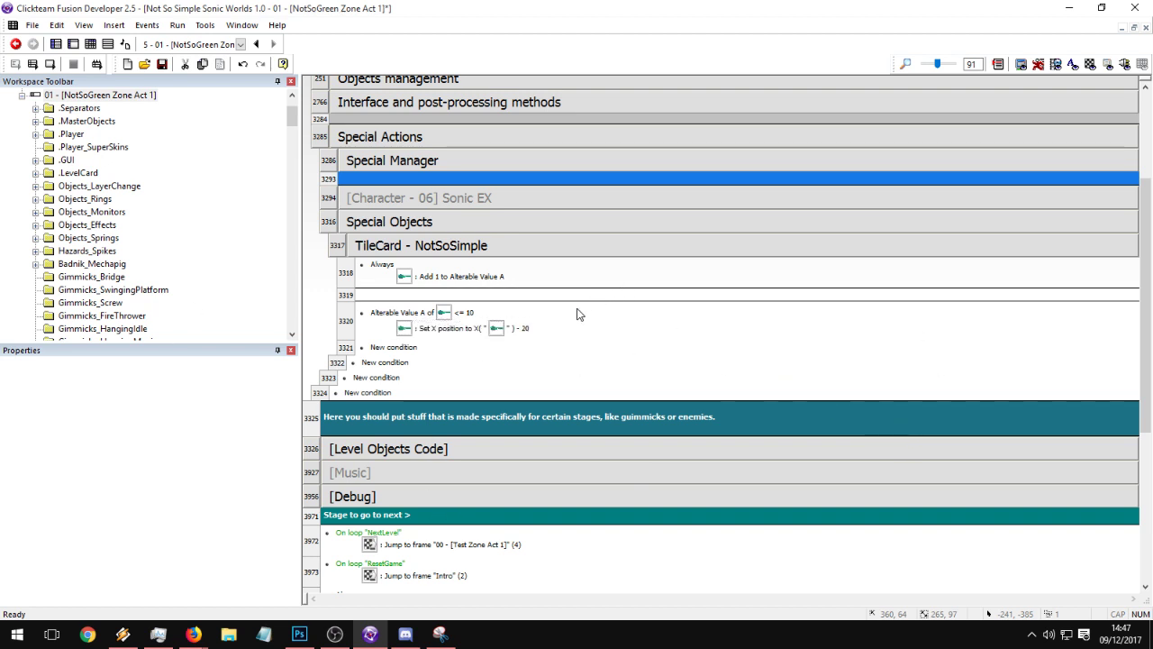
pyautogui.doubleClick(443, 332)
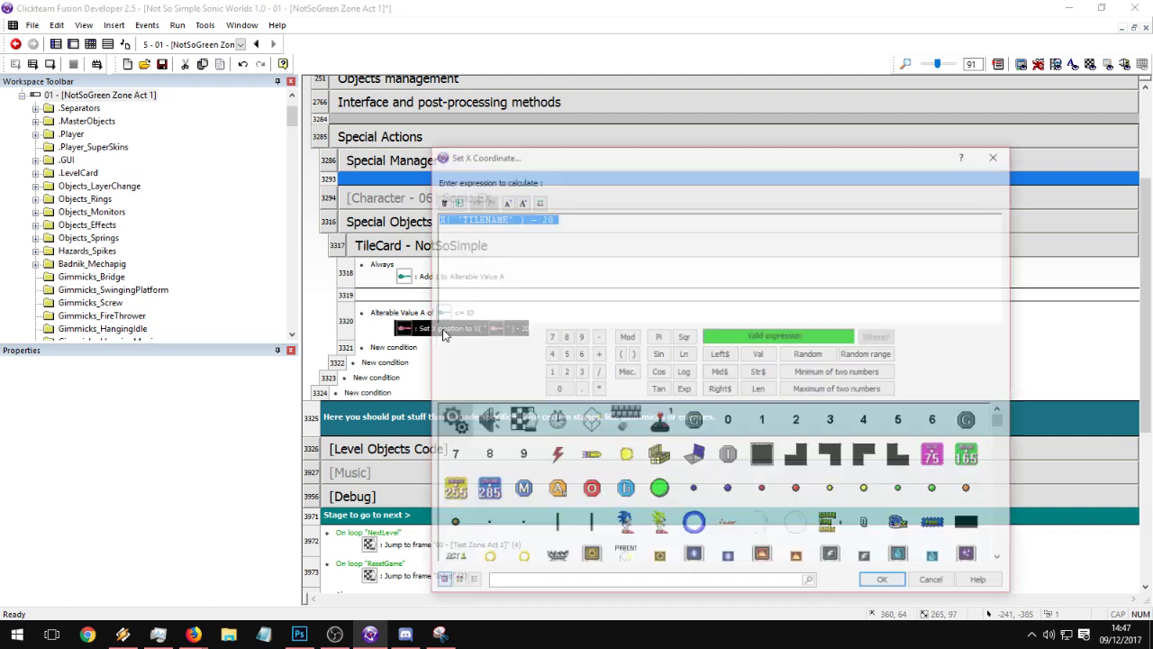
pyautogui.click(582, 267)
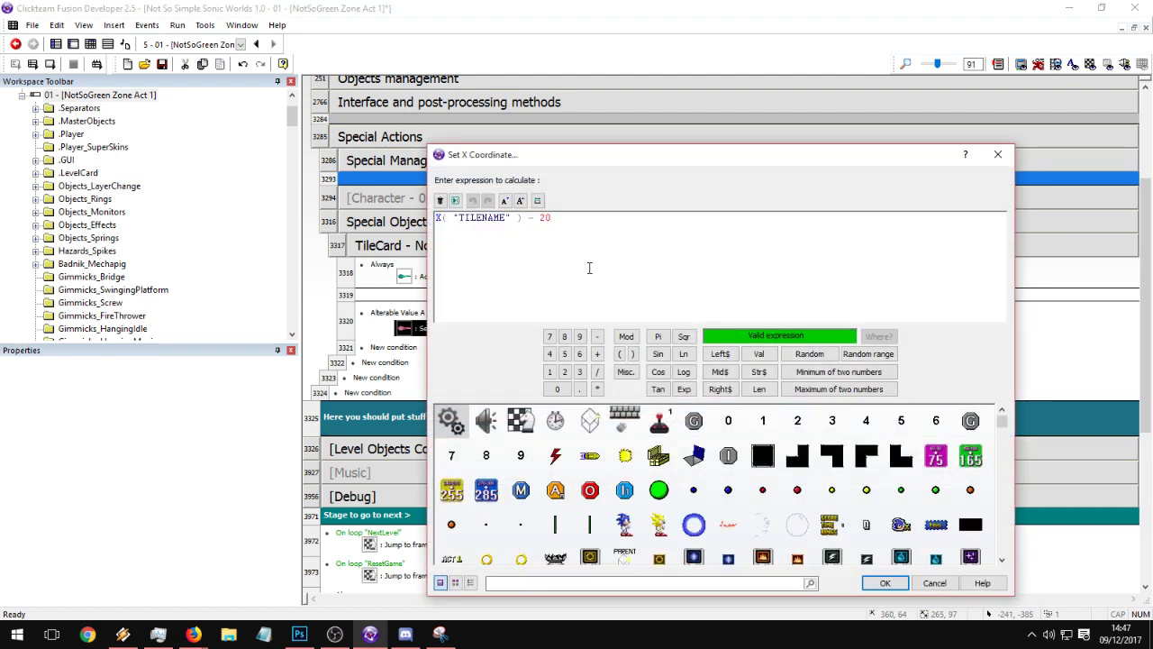
pyautogui.press('Return')
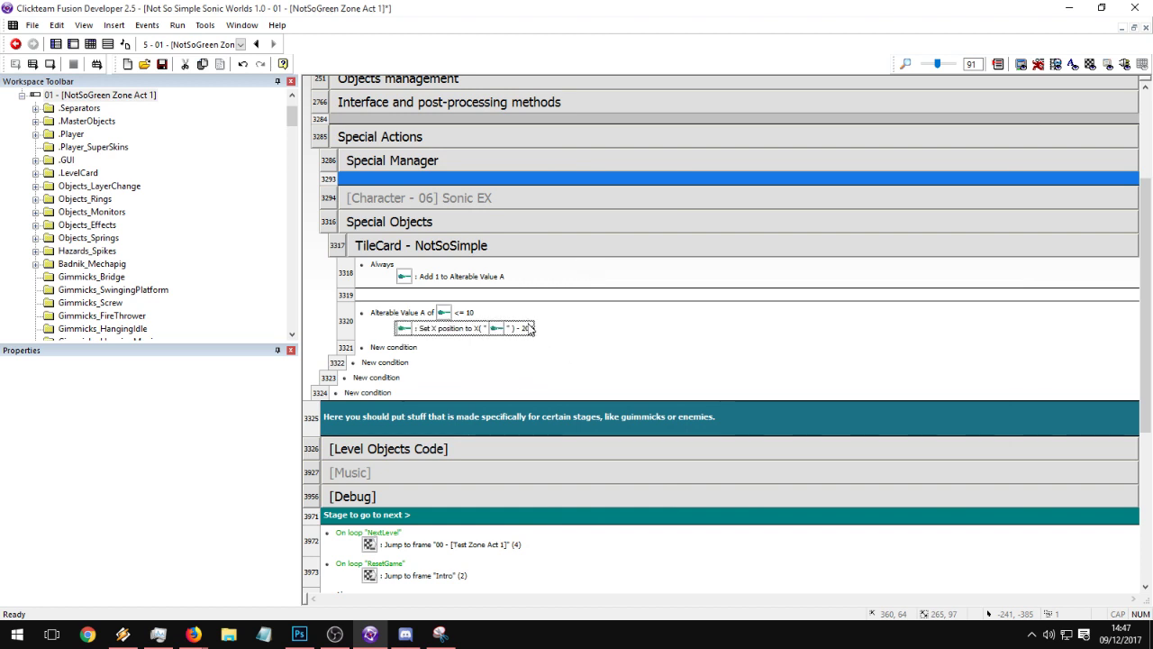
pyautogui.hotkey('ctrl', 'z')
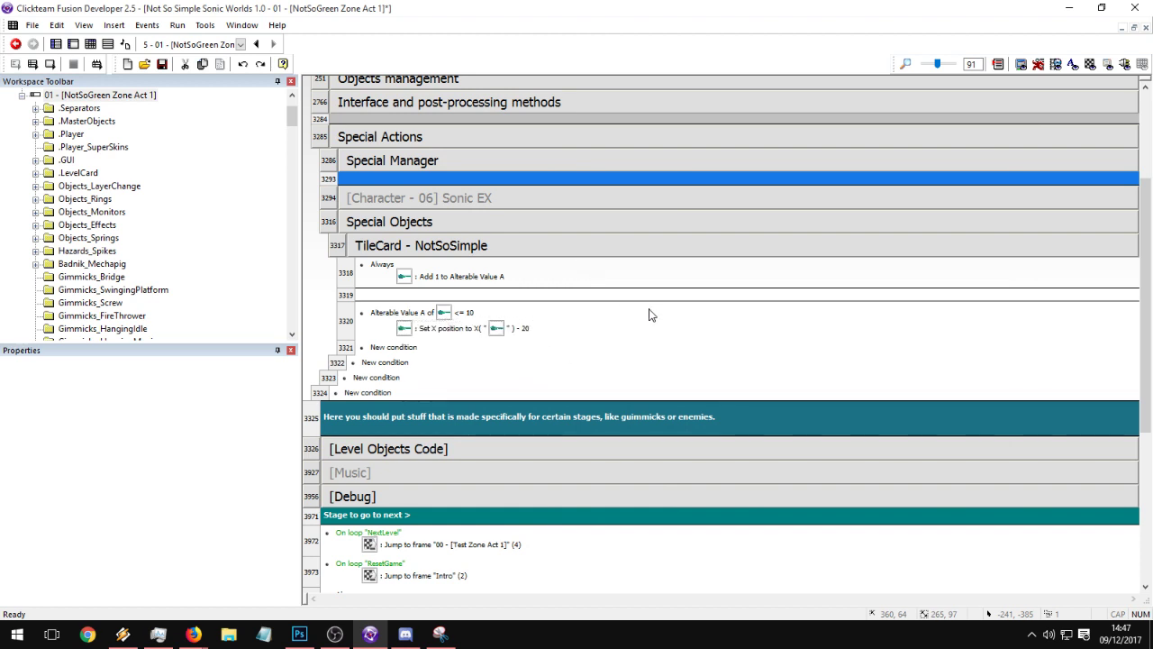
# - Select the TILENAME title card in the frame editor and delete Behavior #1 from its event properties
pyautogui.click(56, 44)
pyautogui.click(560, 401)
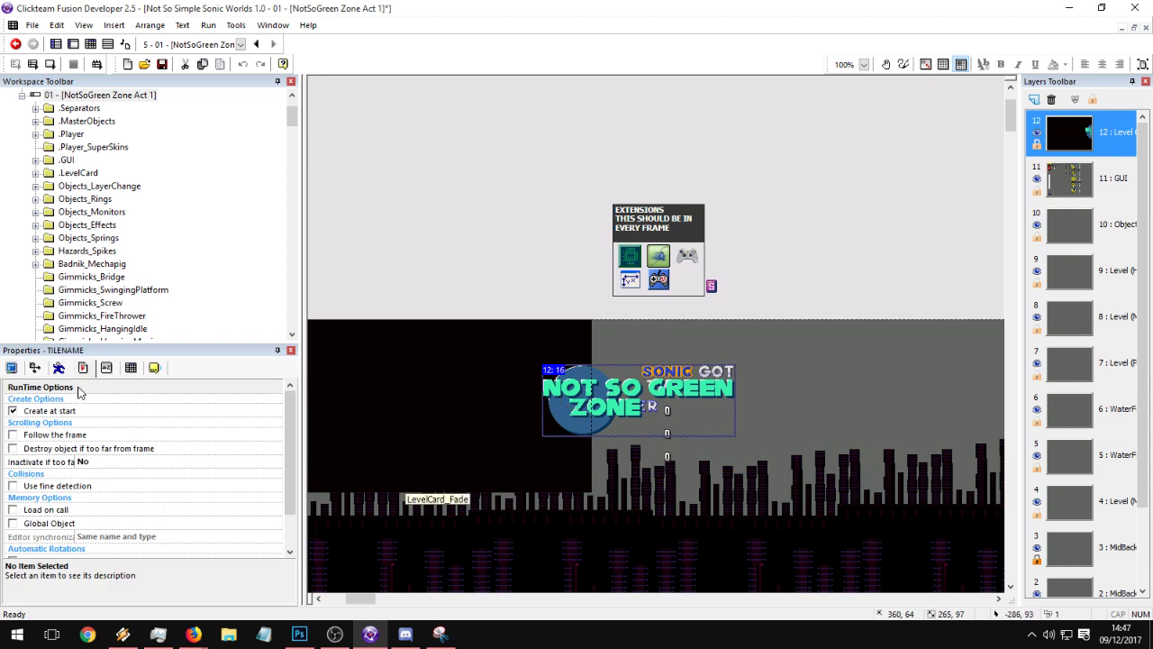
pyautogui.click(154, 368)
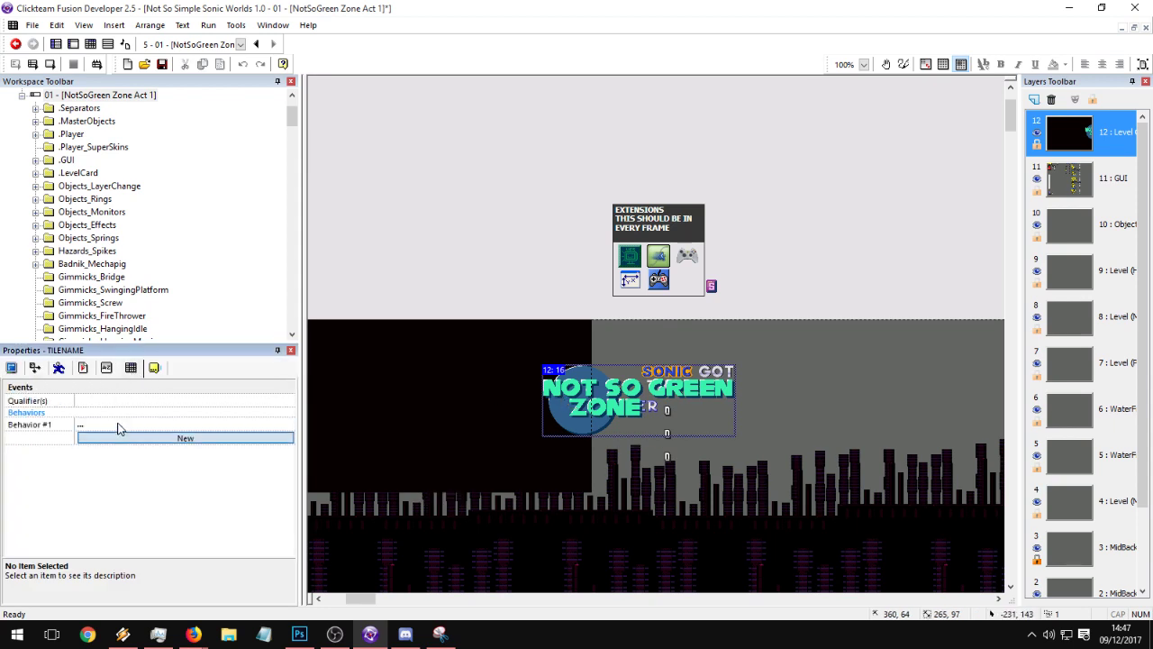
pyautogui.click(56, 429)
pyautogui.rightClick(56, 429)
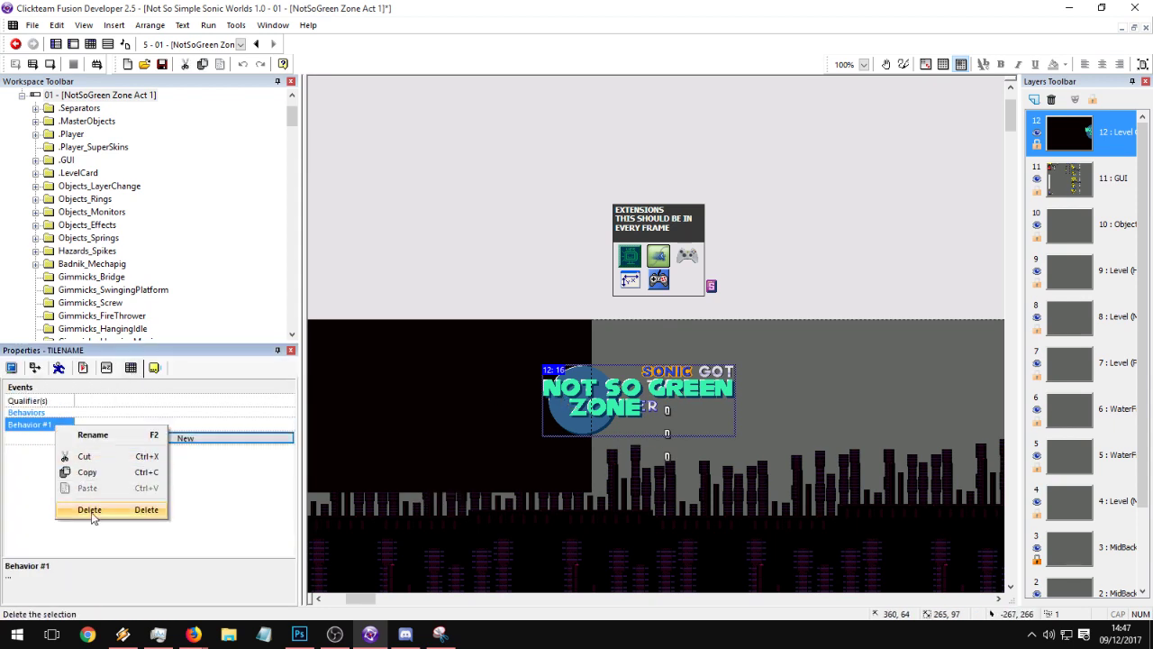
pyautogui.click(81, 507)
# - Add three alterable values, A, B and C, to the TILENAME object's properties
pyautogui.click(130, 367)
pyautogui.click(94, 411)
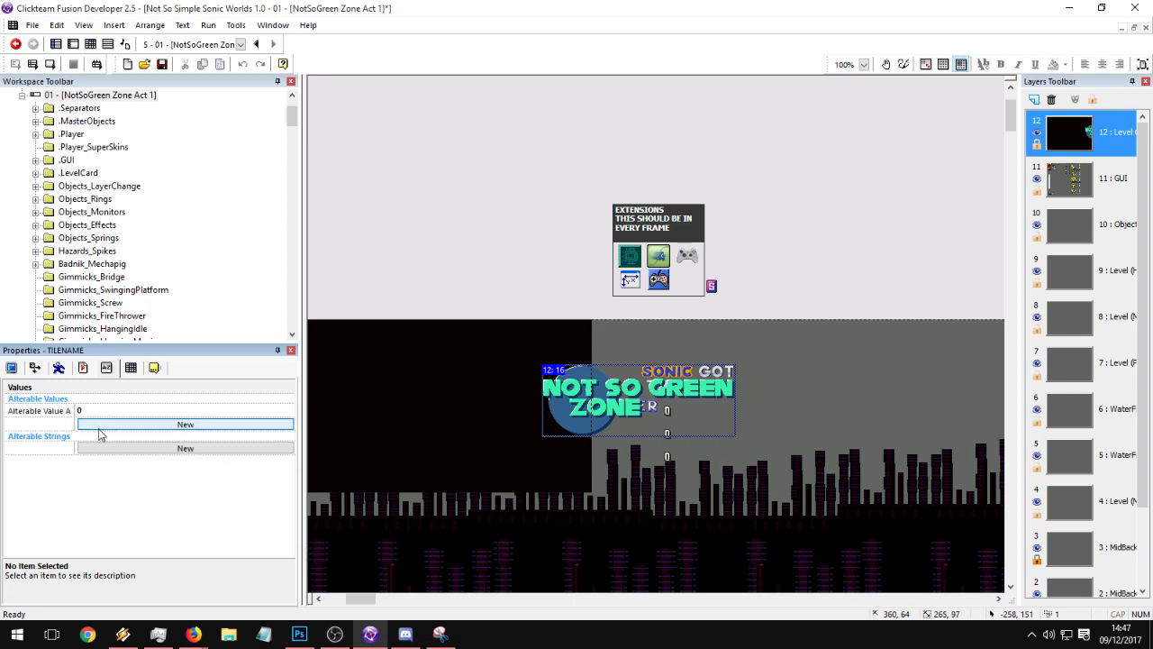
pyautogui.click(98, 424)
pyautogui.click(97, 438)
# - Rename TILENAME's Alterable Values A, B and C as Counter, FloatX and FloatY
pyautogui.doubleClick(51, 410)
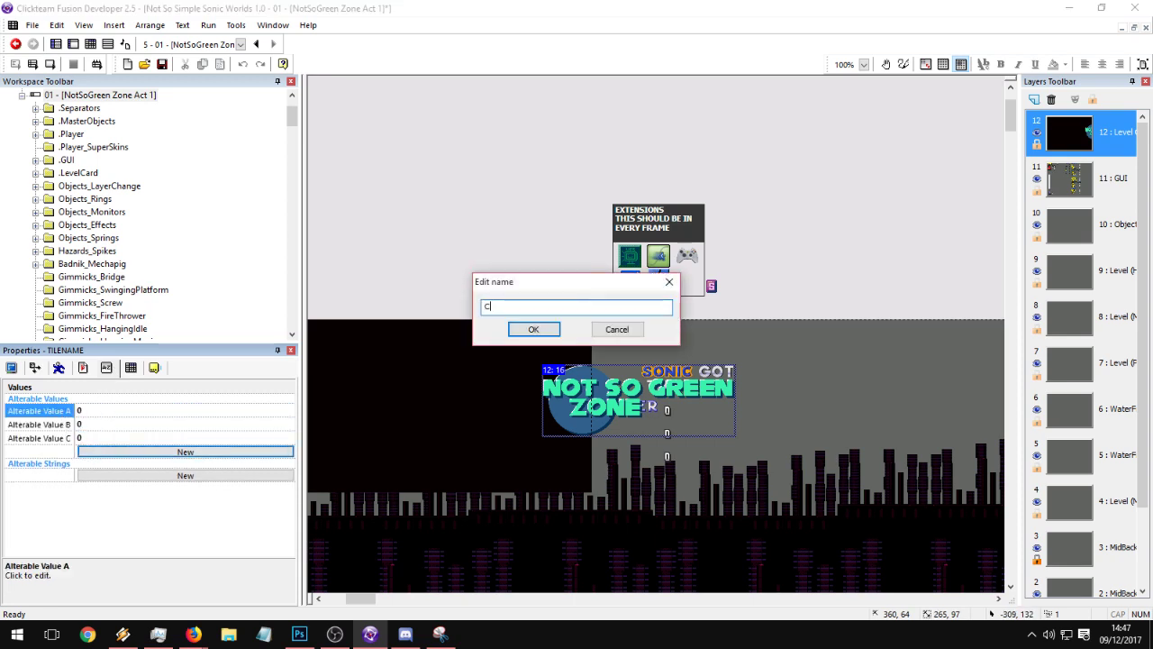
pyautogui.write('Counter')
pyautogui.press('Return')
pyautogui.doubleClick(45, 425)
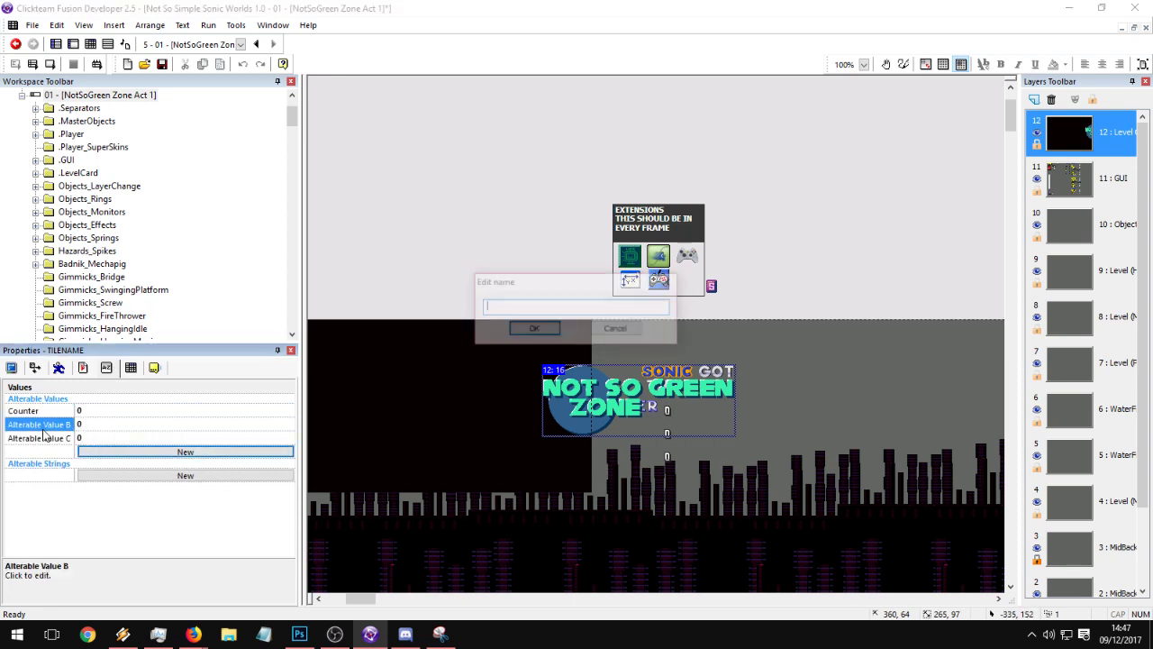
pyautogui.write('FloatX')
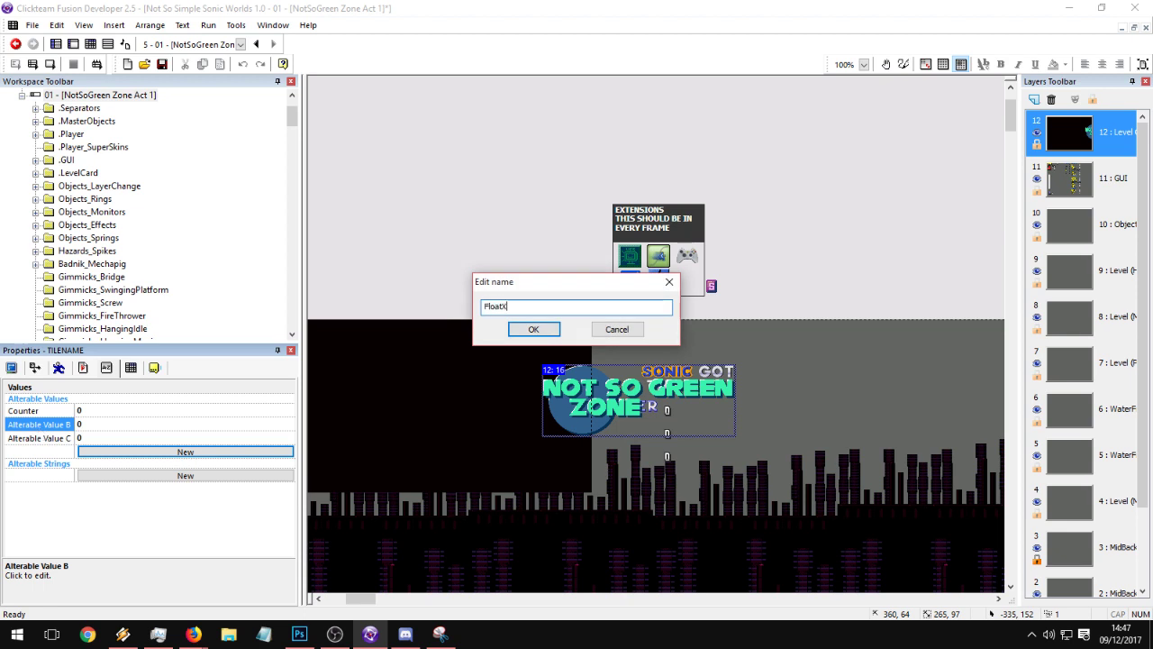
pyautogui.press('Return')
pyautogui.doubleClick(41, 438)
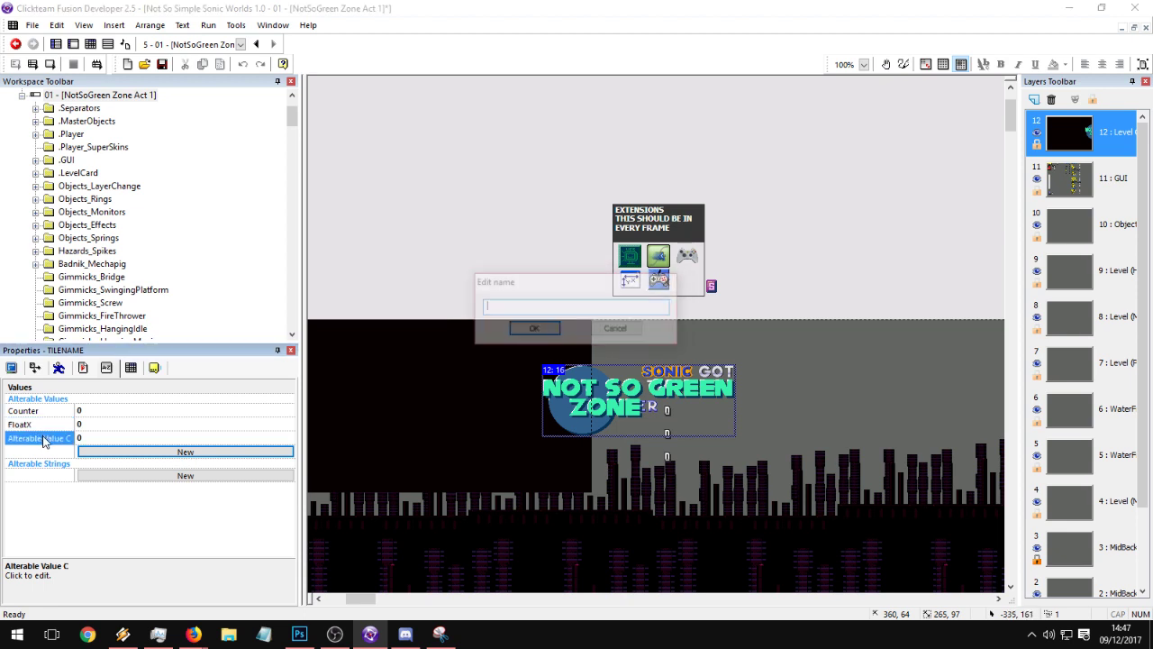
pyautogui.write('FloatY')
pyautogui.press('Return')
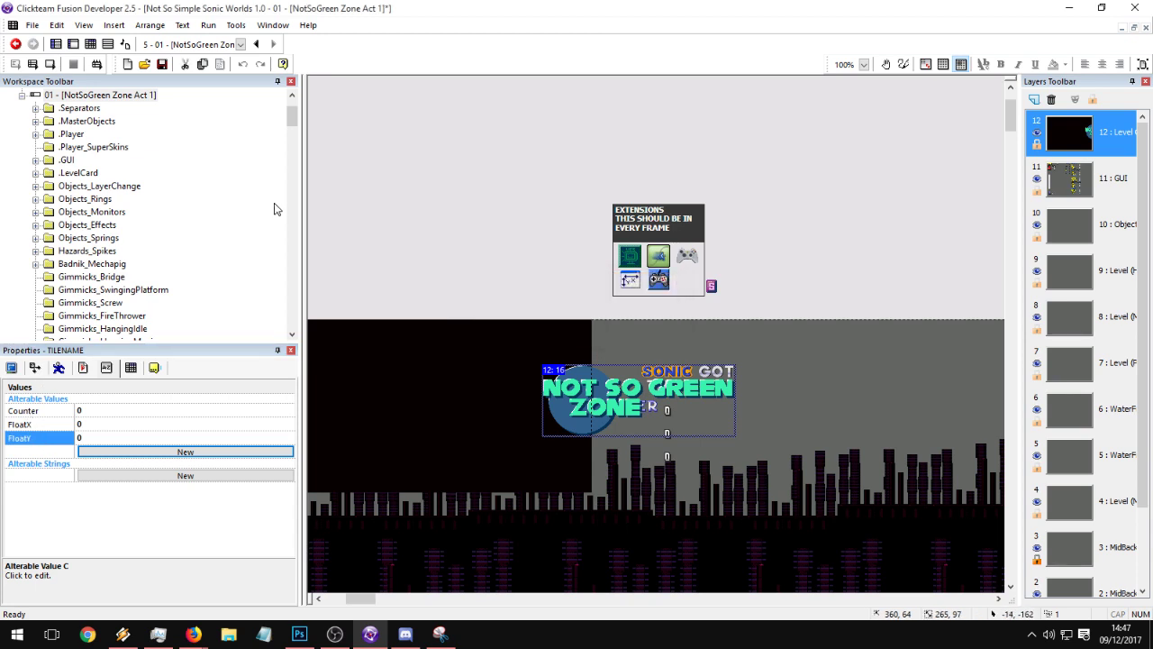
pyautogui.click(148, 423)
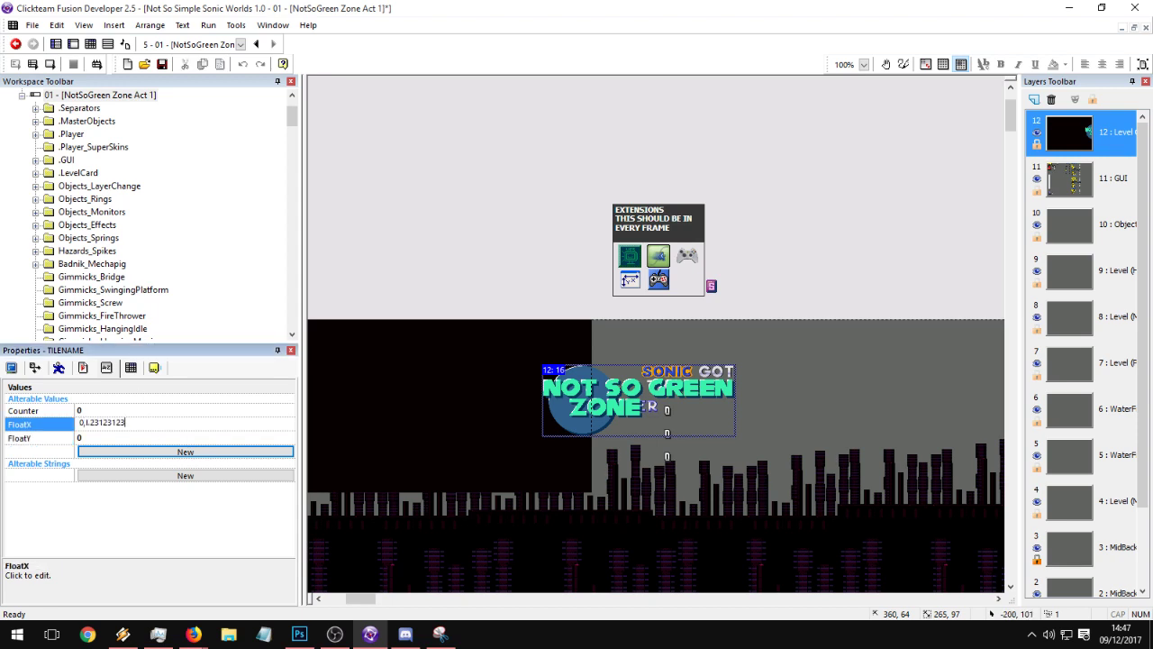
pyautogui.hotkey('ctrl', 'a')
pyautogui.press('BackSpace')
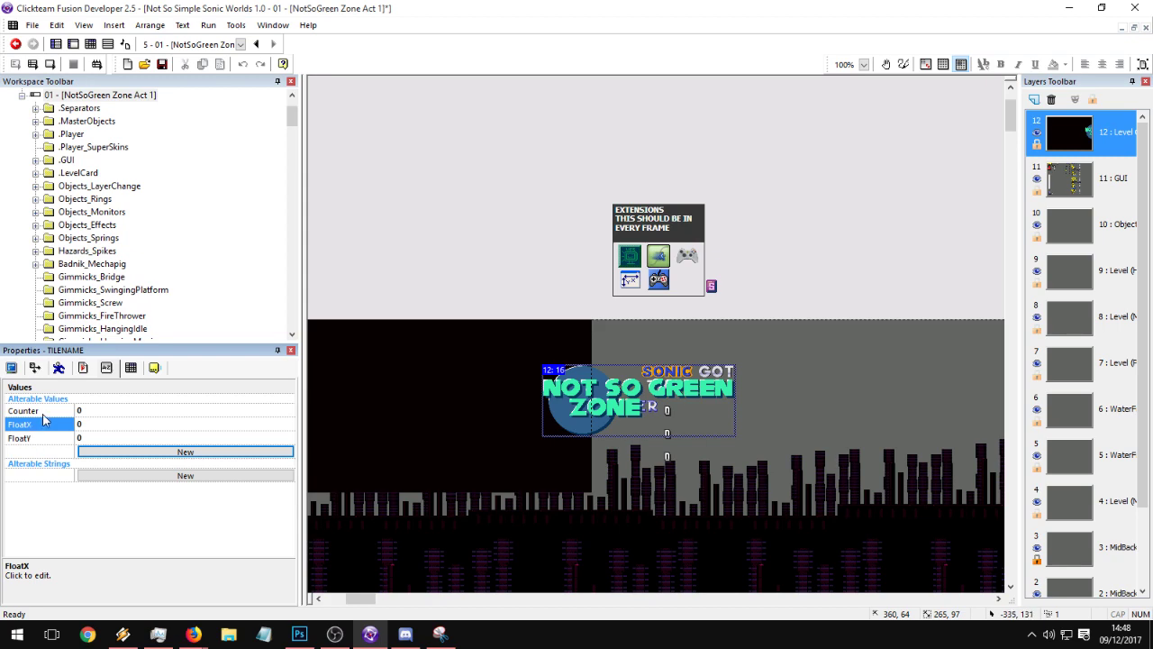
# - Add a Start of Frame event to the TileCard - NotSoSimple group in the event list and move it above the Always event
pyautogui.click(108, 45)
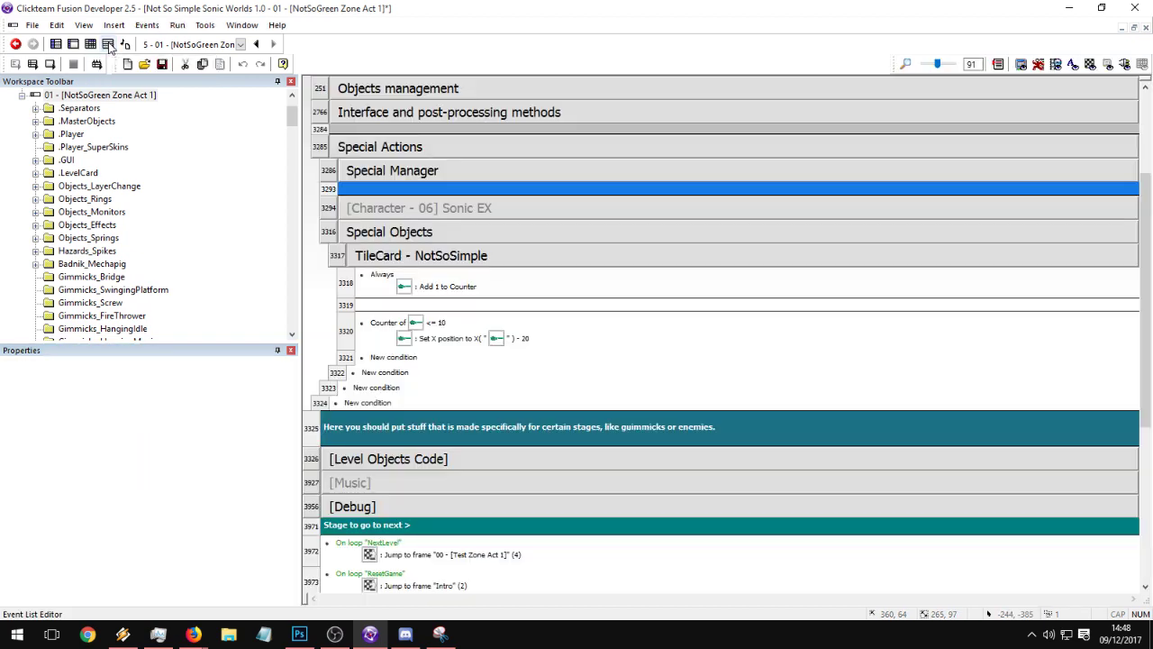
pyautogui.doubleClick(389, 357)
pyautogui.click(434, 179)
pyautogui.click(458, 189)
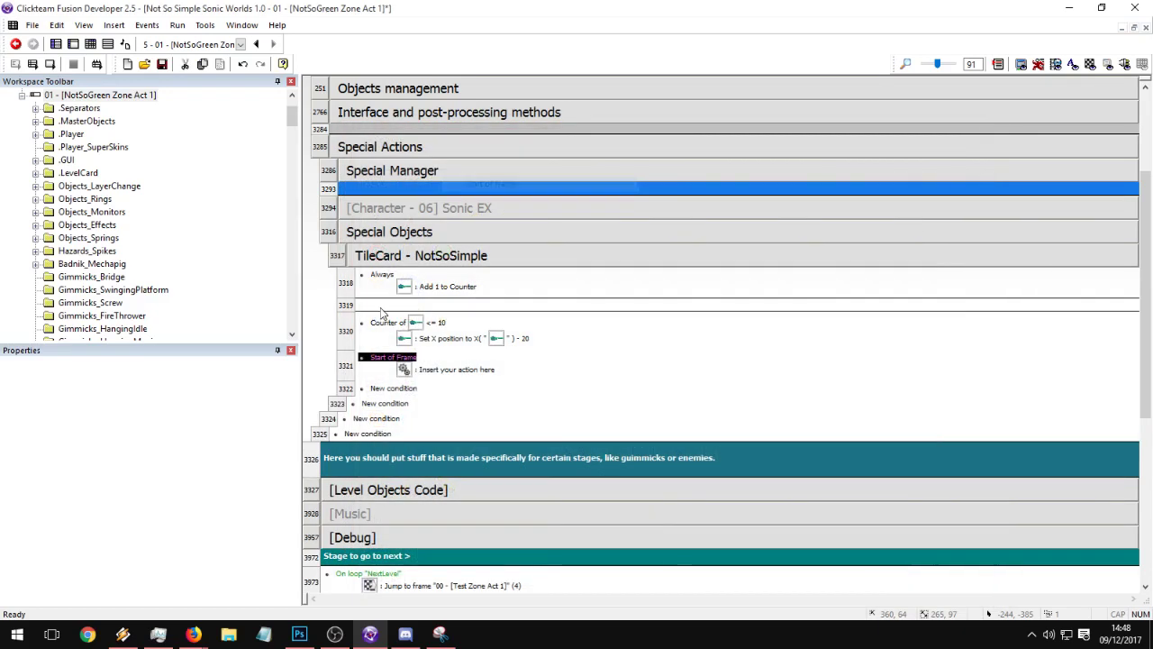
pyautogui.click(345, 365)
pyautogui.moveTo(348, 304); pyautogui.dragTo(374, 286)
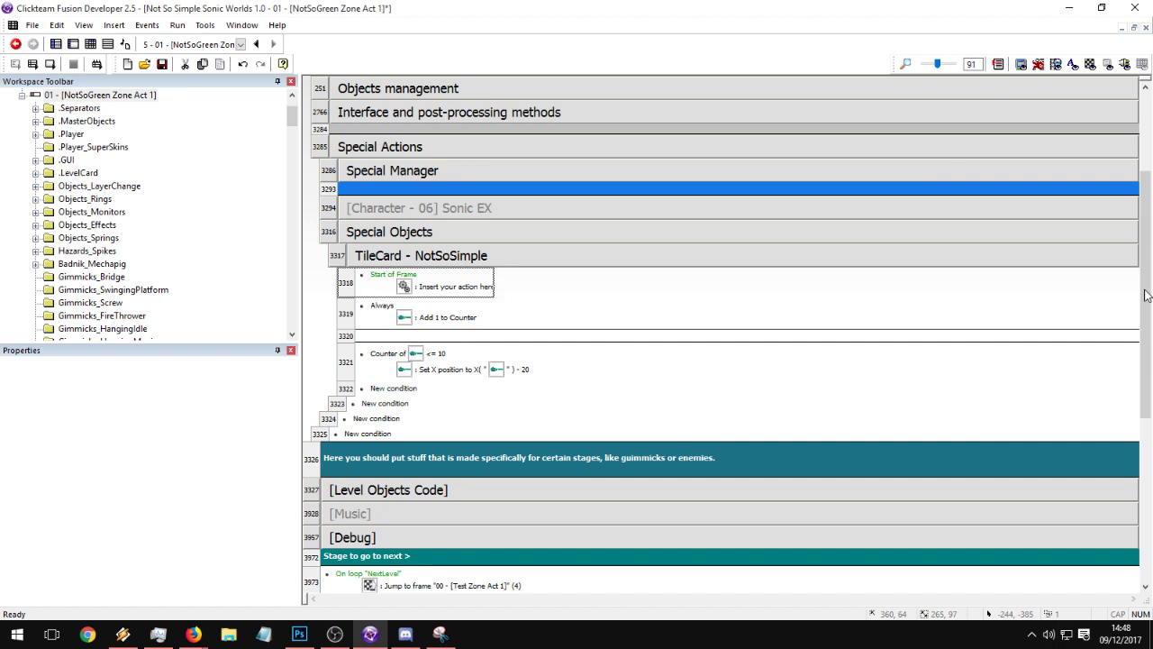
# - Add an action to the Start of Frame event that sets TILENAME's FloatX to the X coordinate of Group.8
pyautogui.click(393, 286)
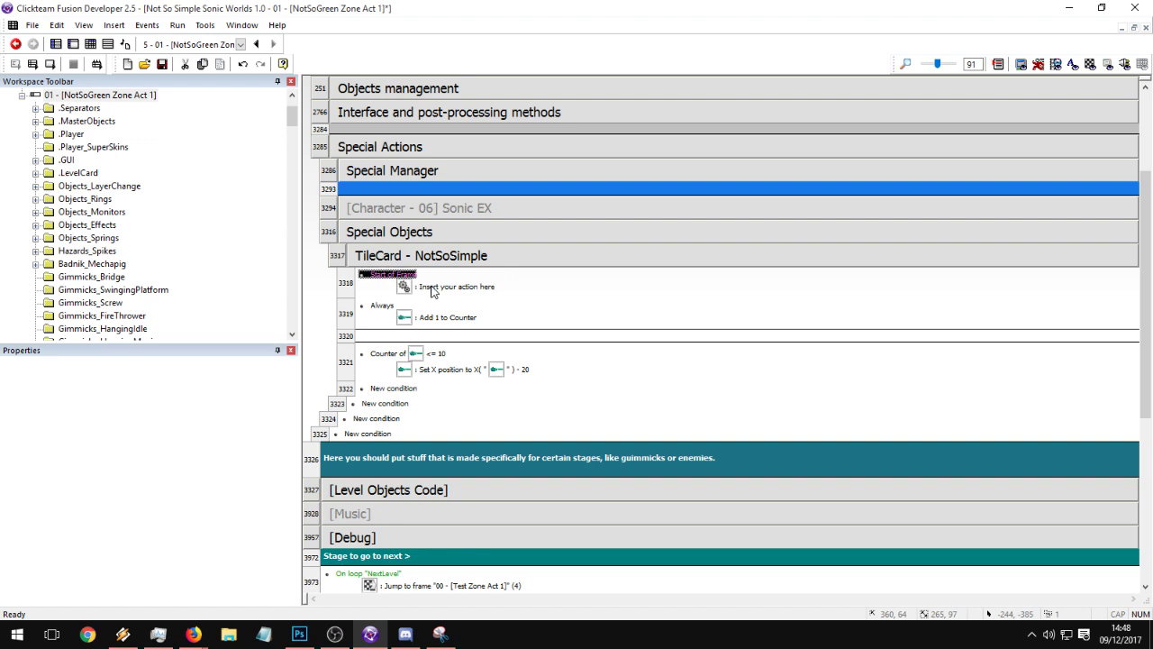
pyautogui.click(431, 288)
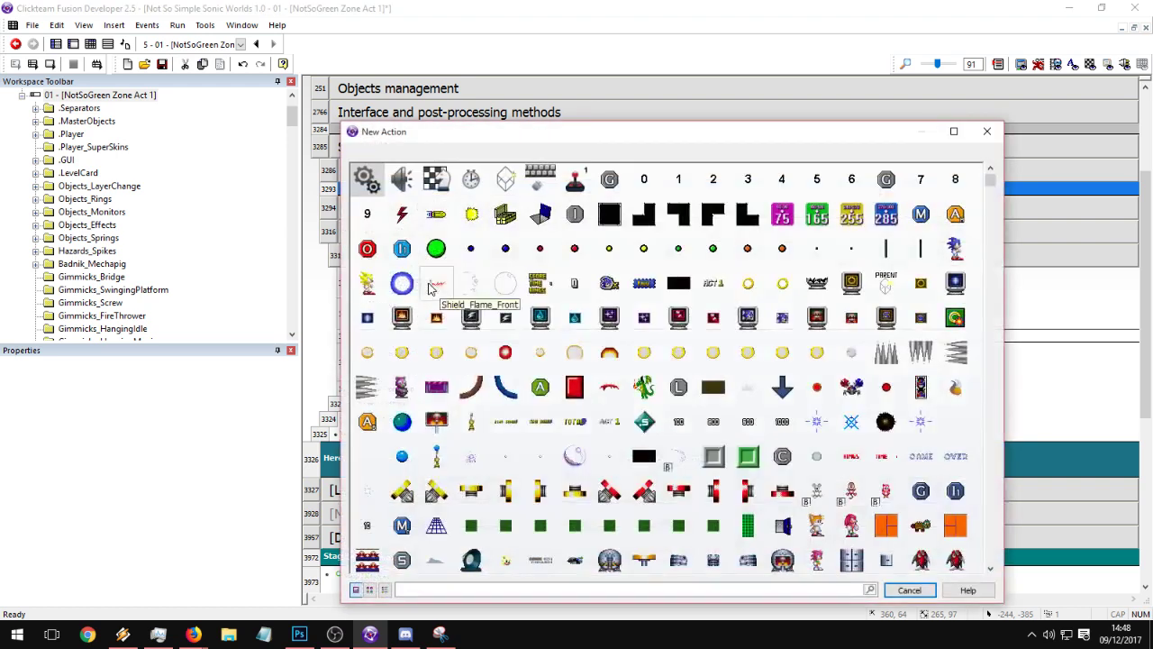
pyautogui.scroll(-15, 638, 342)
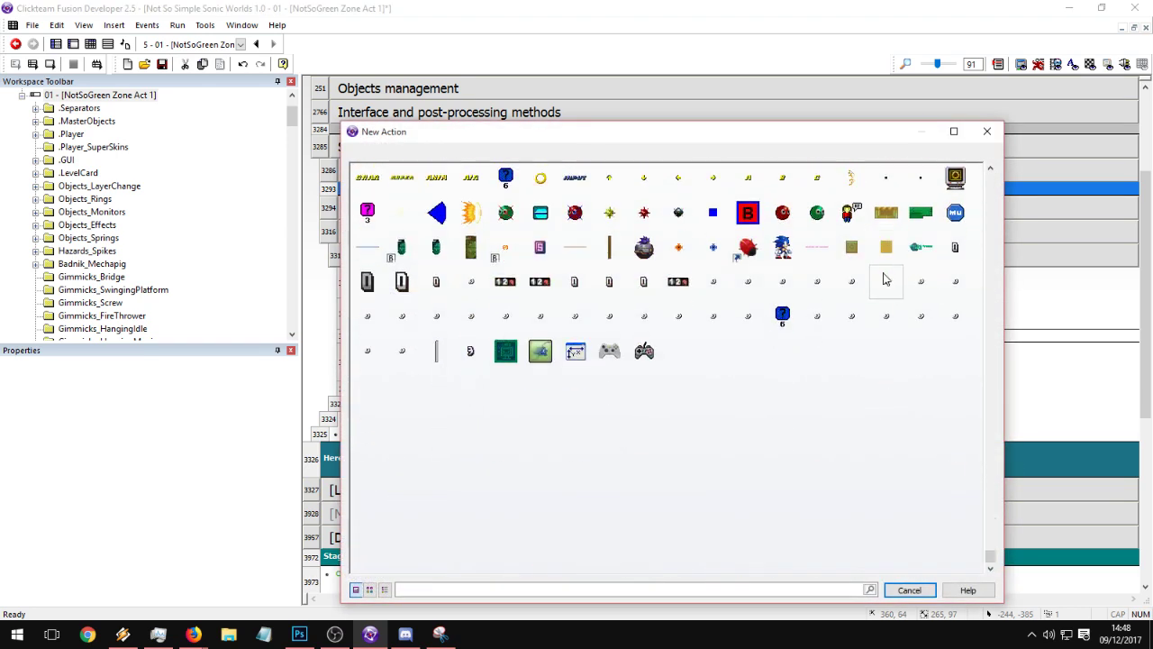
pyautogui.click(920, 247)
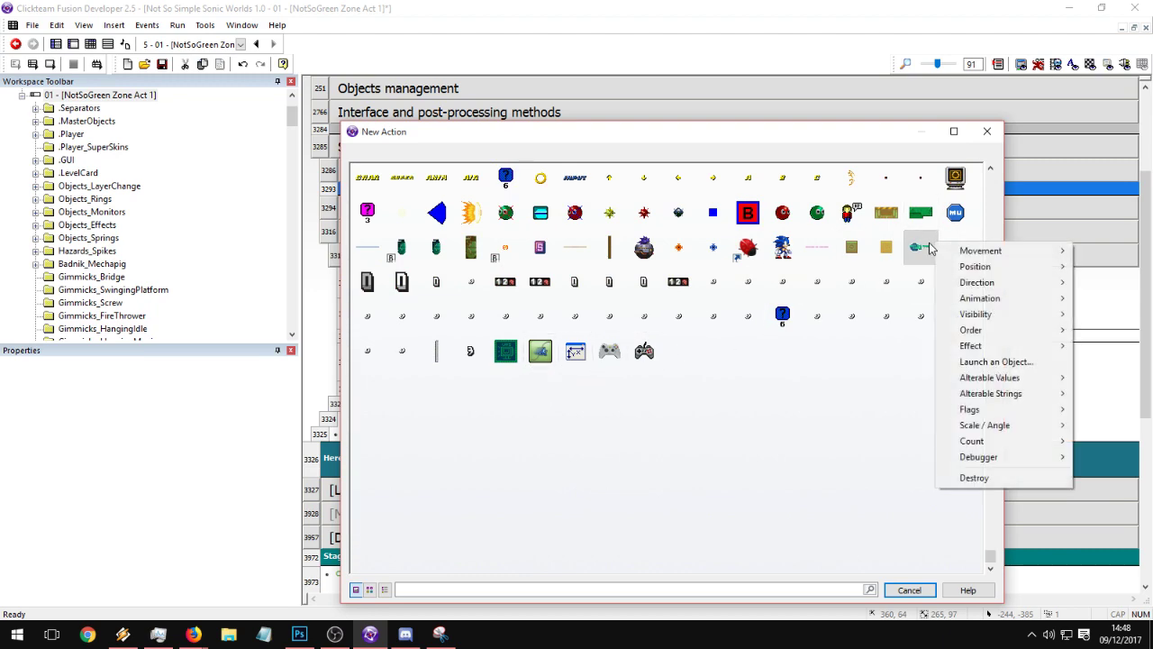
pyautogui.moveTo(975, 385)
pyautogui.click(914, 377)
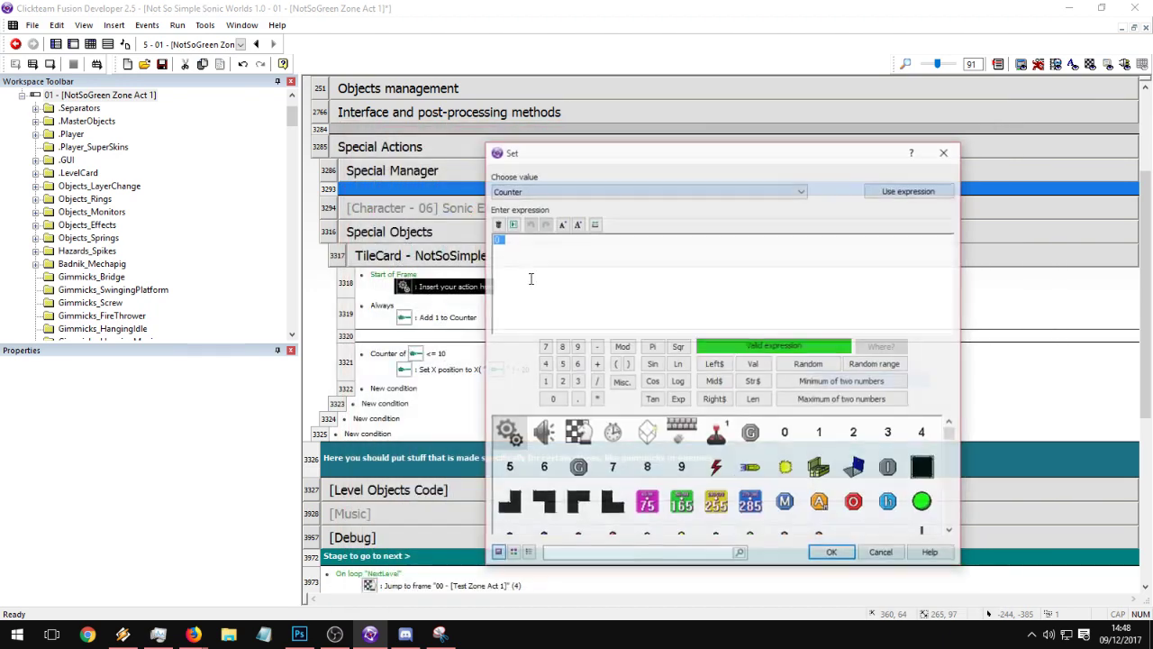
pyautogui.click(540, 191)
pyautogui.click(504, 213)
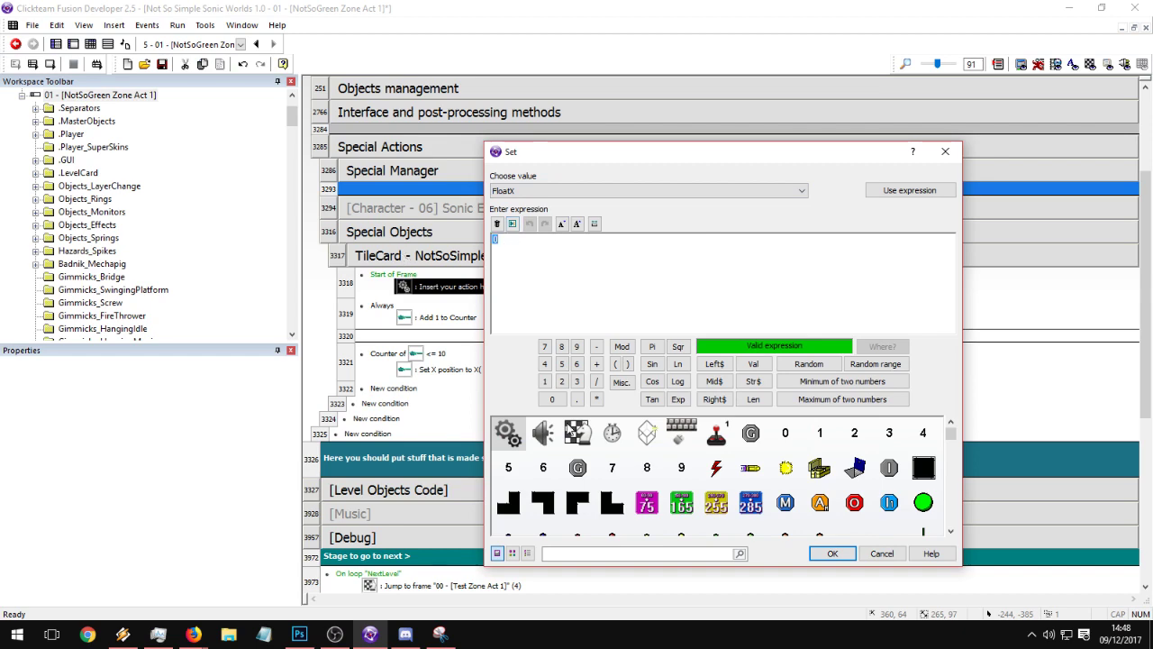
pyautogui.click(648, 470)
pyautogui.moveTo(703, 388)
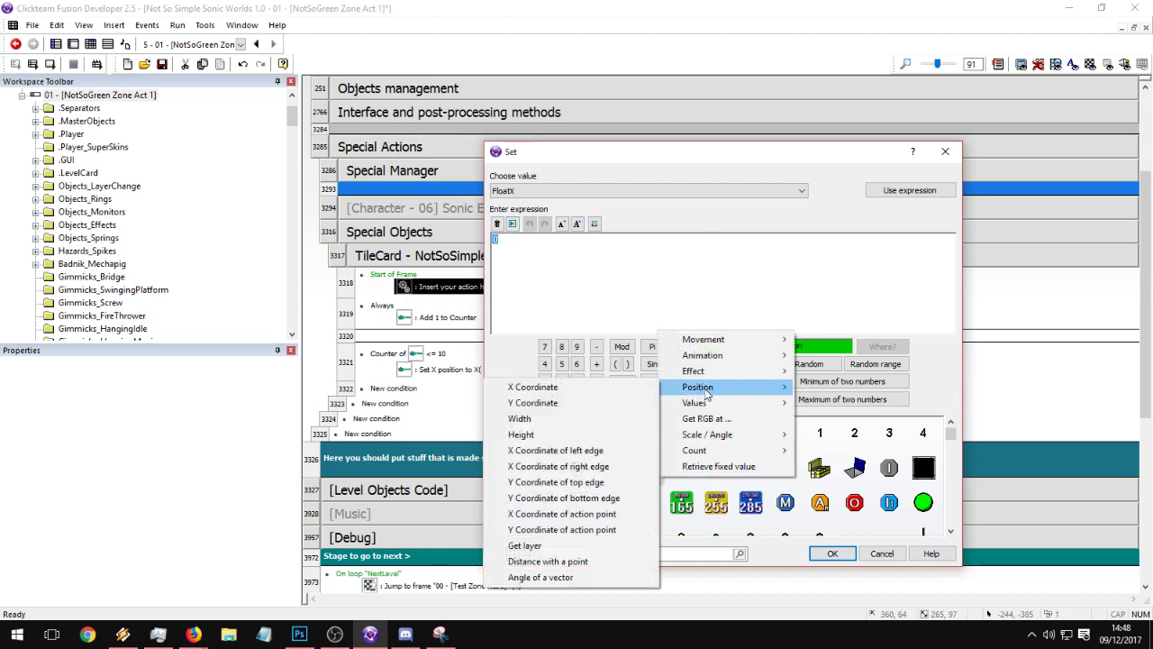
pyautogui.click(577, 387)
pyautogui.press('Return')
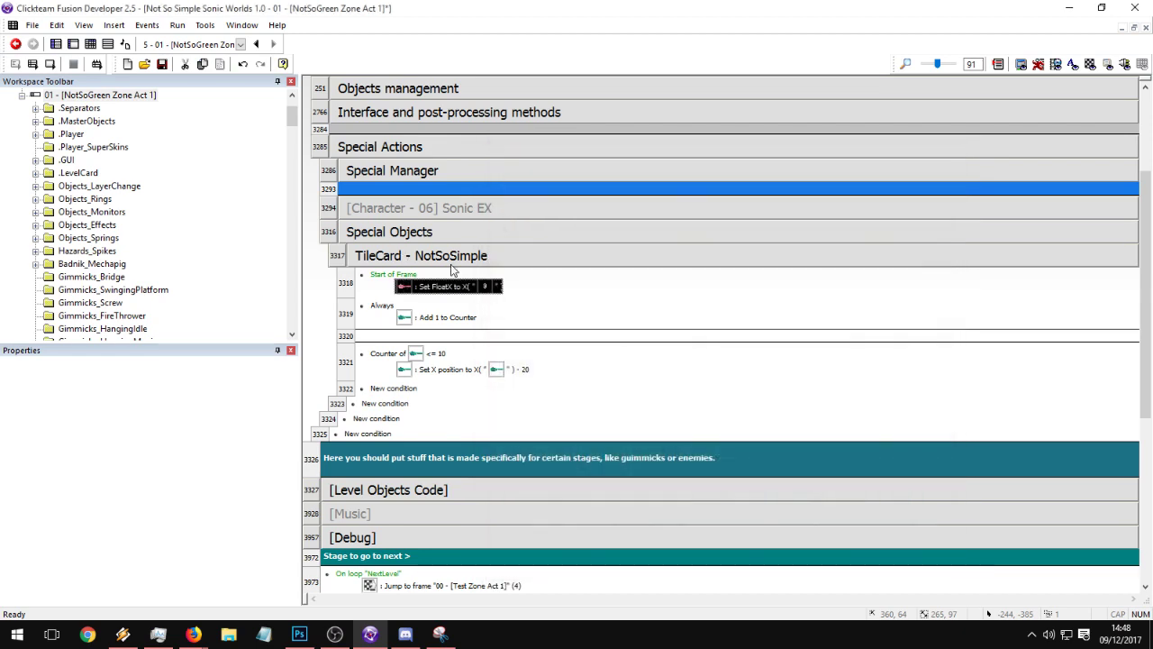
# - Duplicate the FloatX action, make the copy set FloatY to the Y coordinate, and use TILENAME as the source object in both
pyautogui.hotkey('ctrl', 'v')
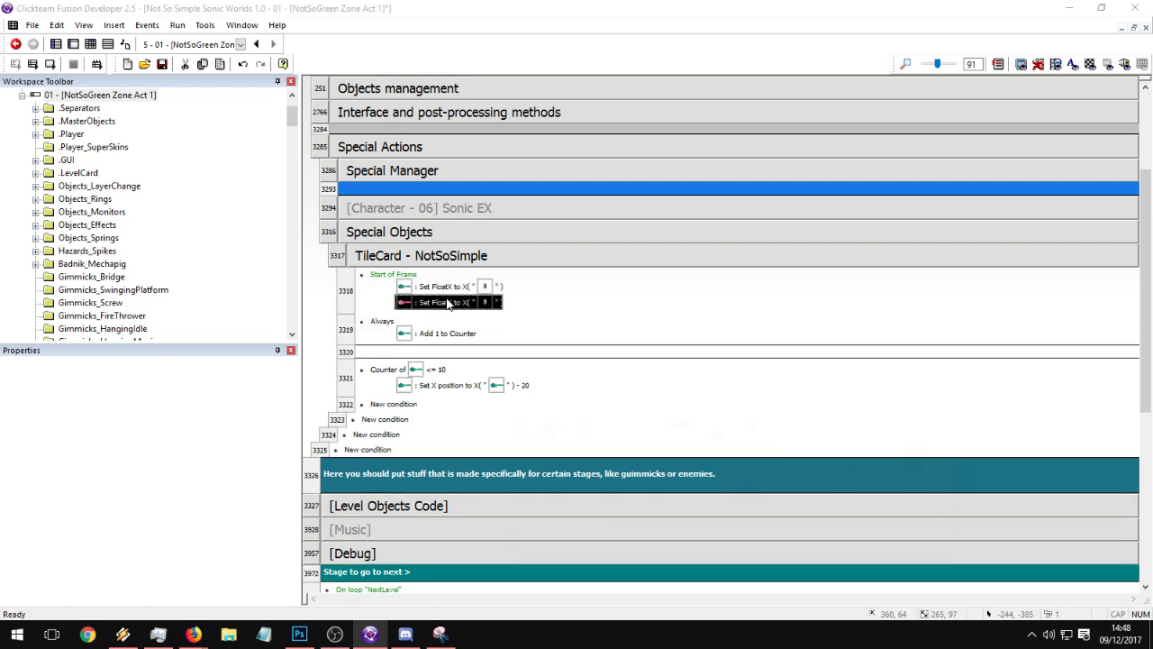
pyautogui.doubleClick(453, 302)
pyautogui.click(510, 193)
pyautogui.click(510, 223)
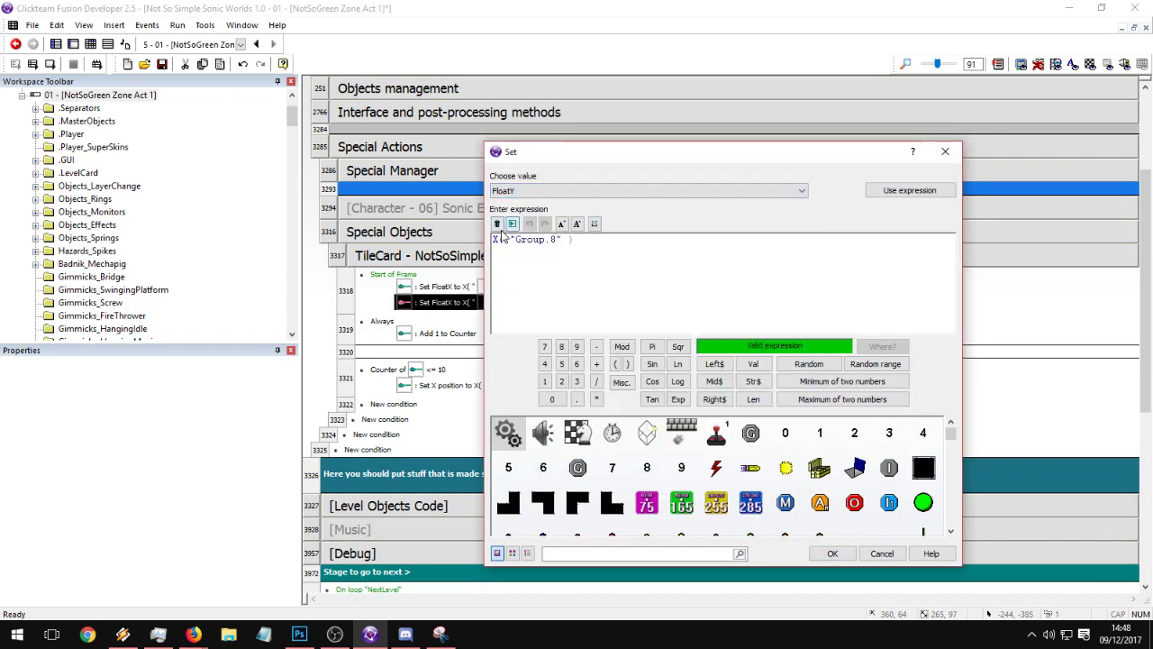
pyautogui.doubleClick(496, 239)
pyautogui.press('BackSpace')
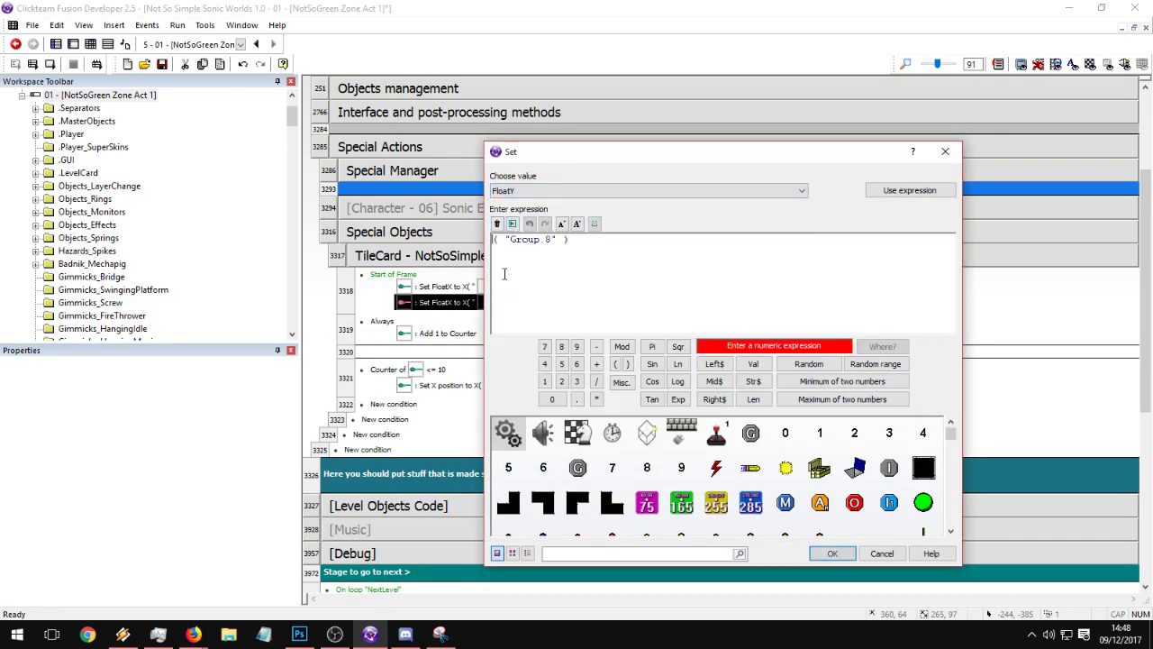
pyautogui.write('Y')
pyautogui.press('Return')
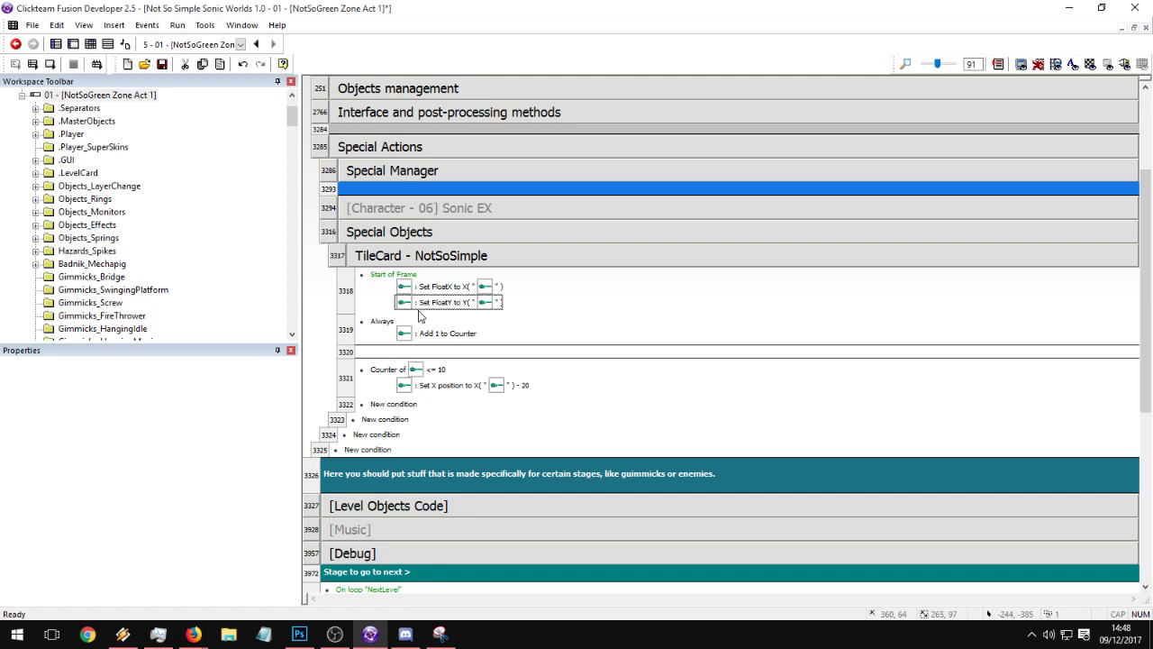
# - Add an action to the Always event that sets TILENAME's X position to its own FloatX value
pyautogui.rightClick(437, 331)
pyautogui.click(476, 379)
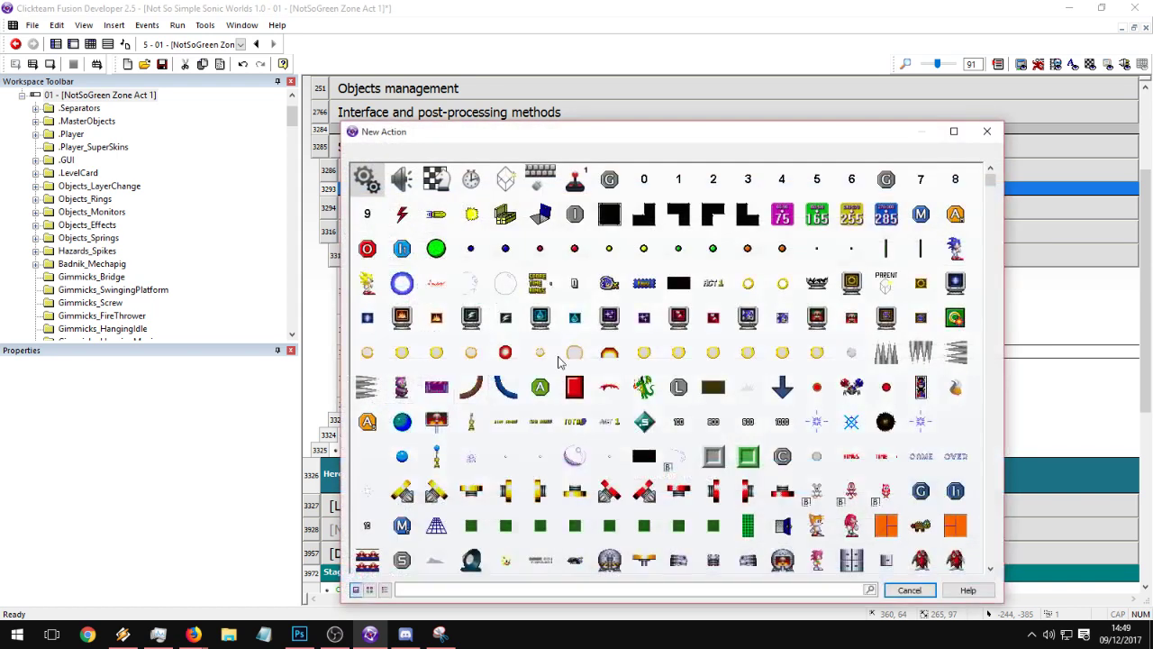
pyautogui.click(551, 359)
pyautogui.moveTo(577, 379)
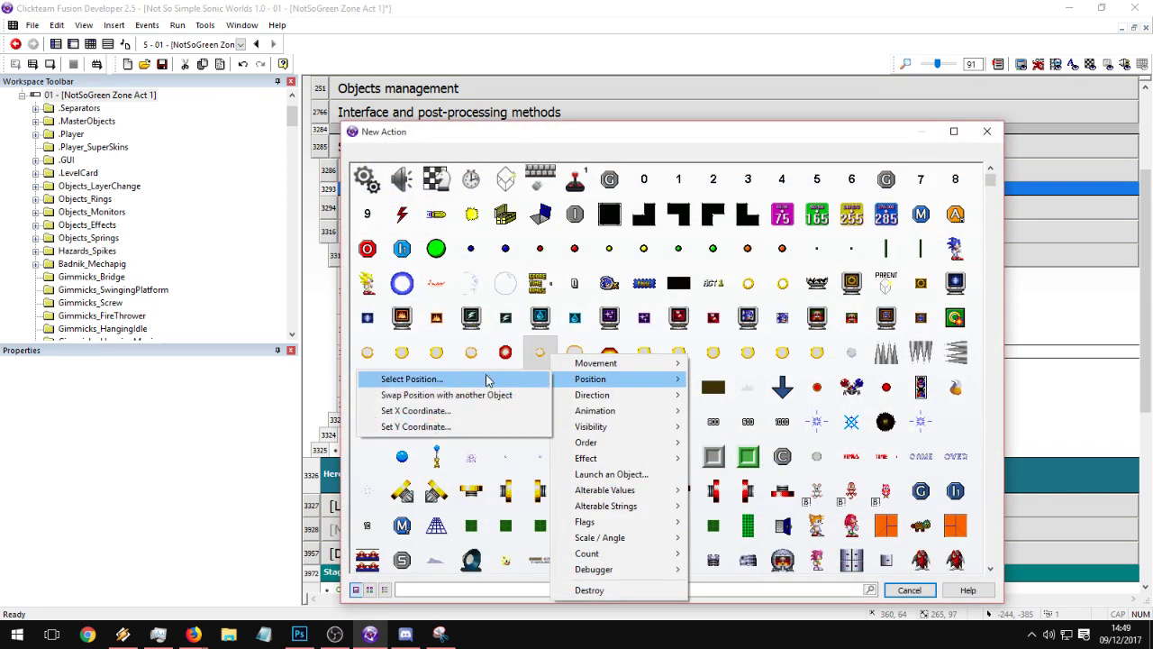
pyautogui.click(414, 411)
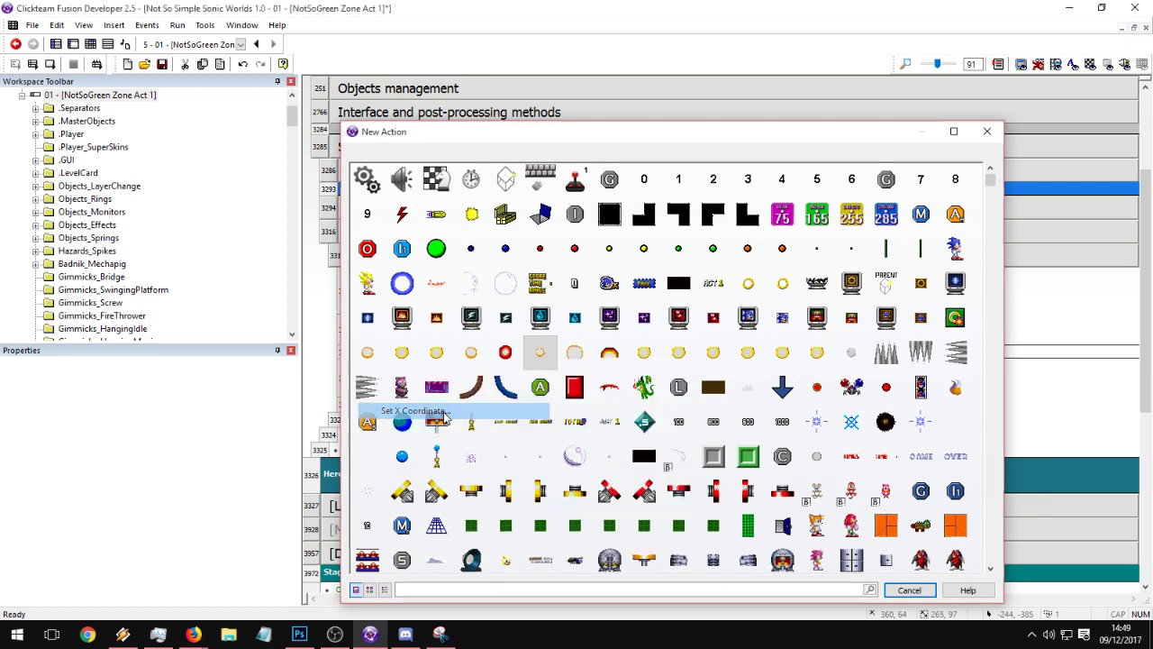
pyautogui.click(733, 536)
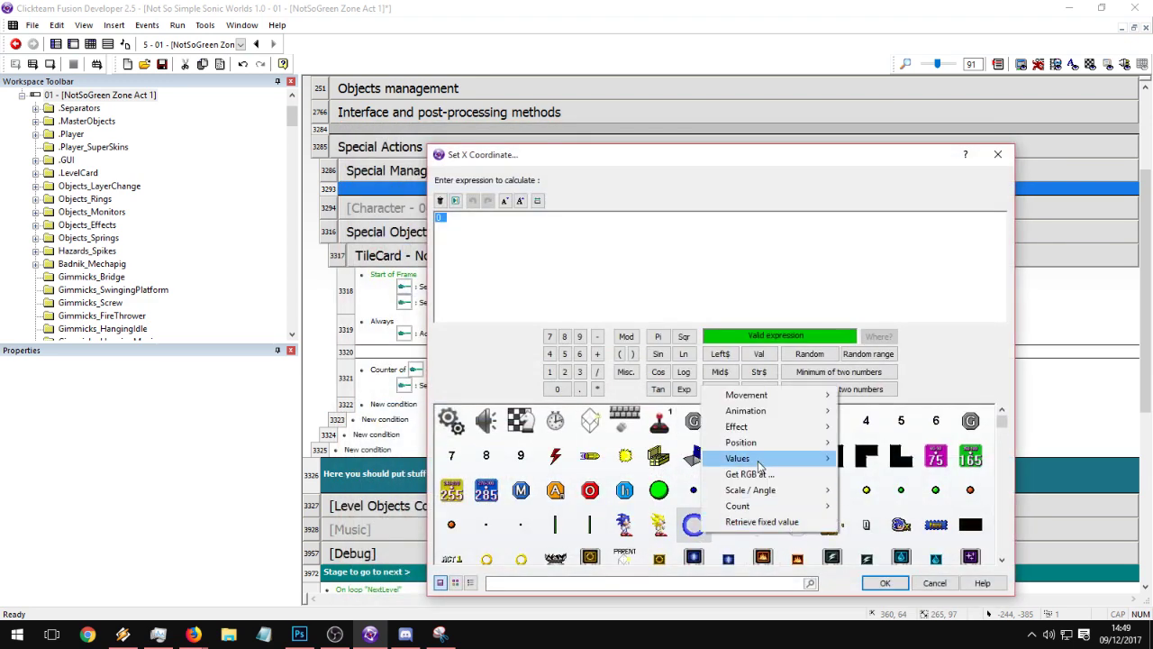
pyautogui.moveTo(748, 457)
pyautogui.moveTo(667, 464)
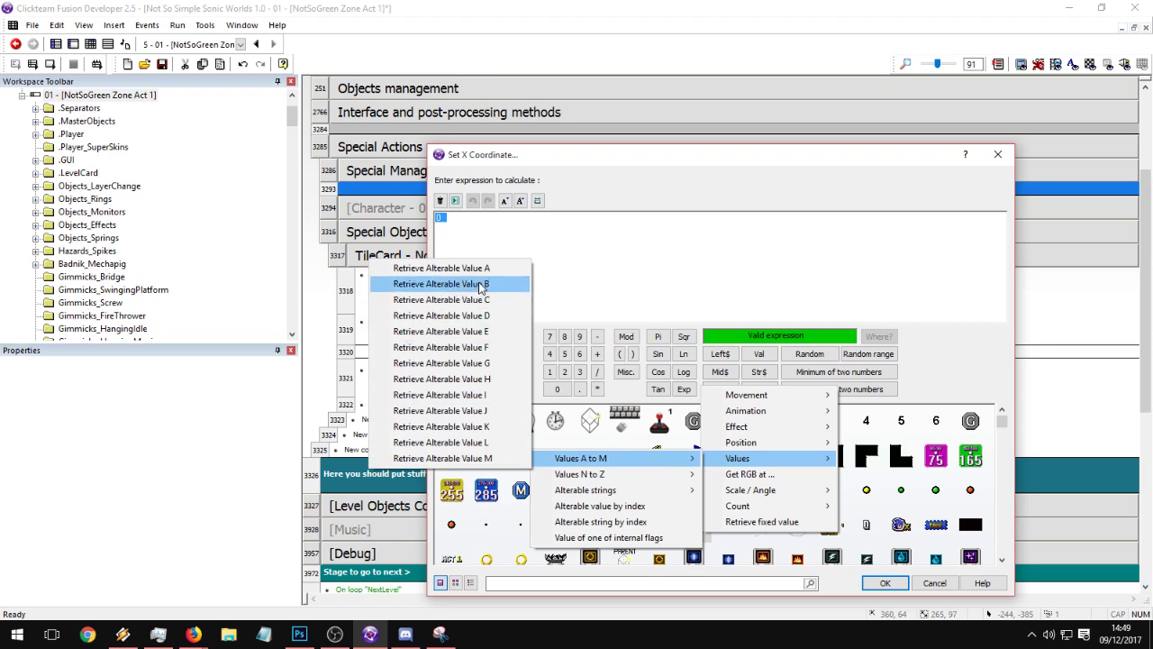
pyautogui.click(481, 287)
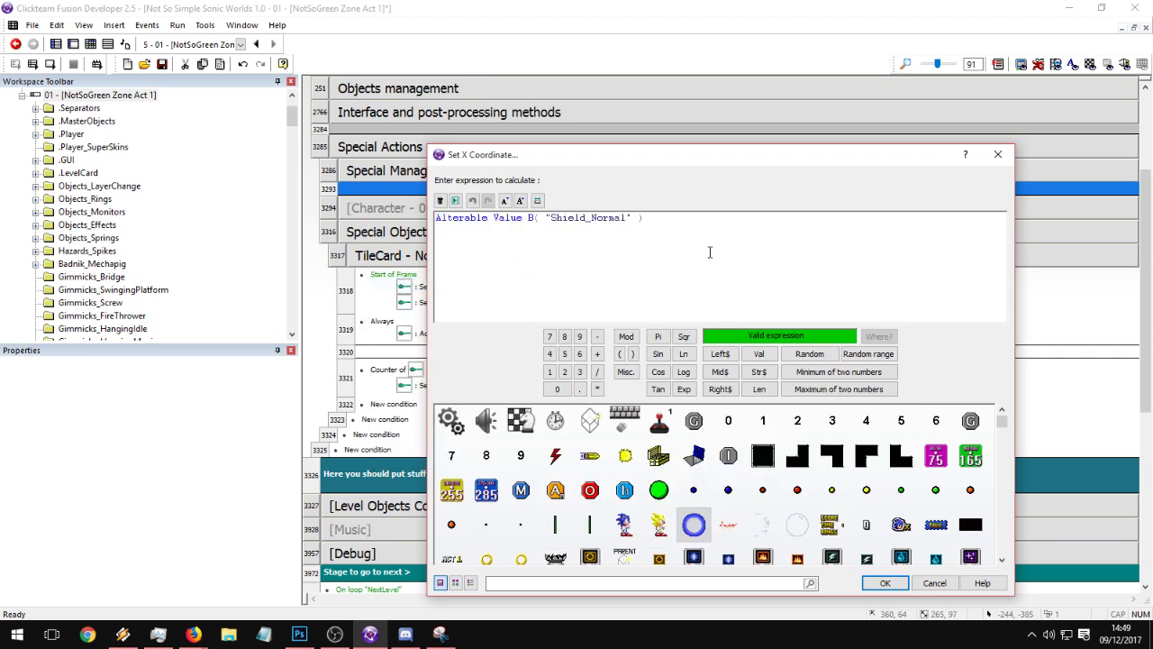
pyautogui.press('Return')
pyautogui.moveTo(437, 334); pyautogui.dragTo(440, 353)
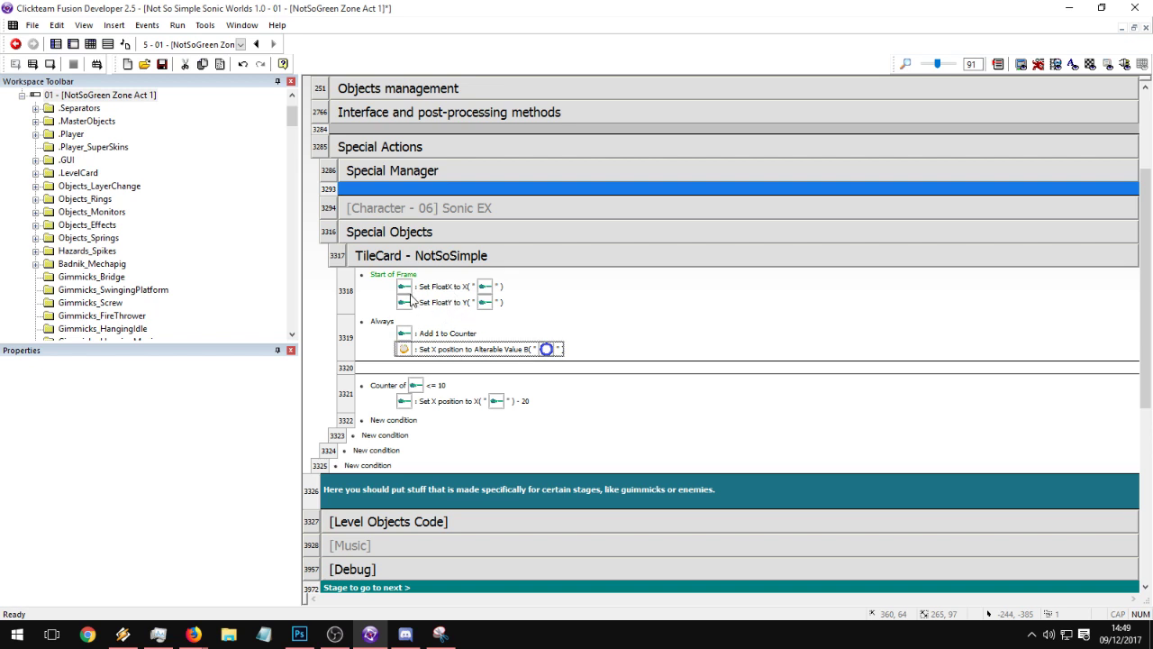
pyautogui.moveTo(406, 290); pyautogui.dragTo(544, 353)
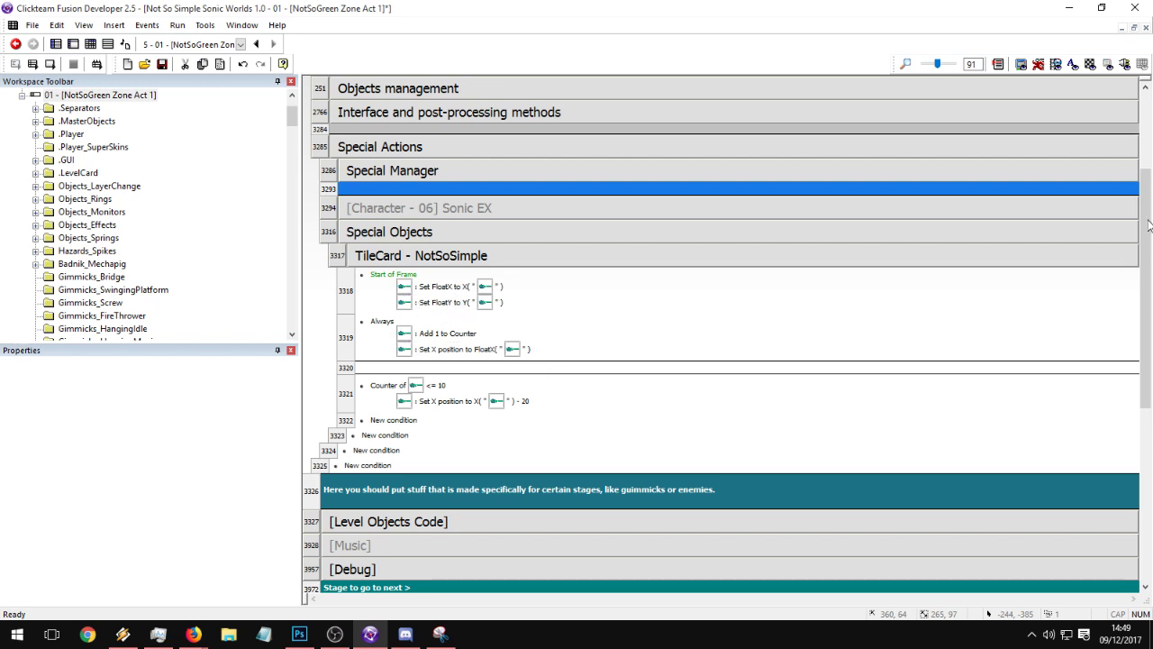
# - Duplicate the Set X position action in the Always event and copy its FloatX( "TILENAME" ) expression
pyautogui.click(437, 350)
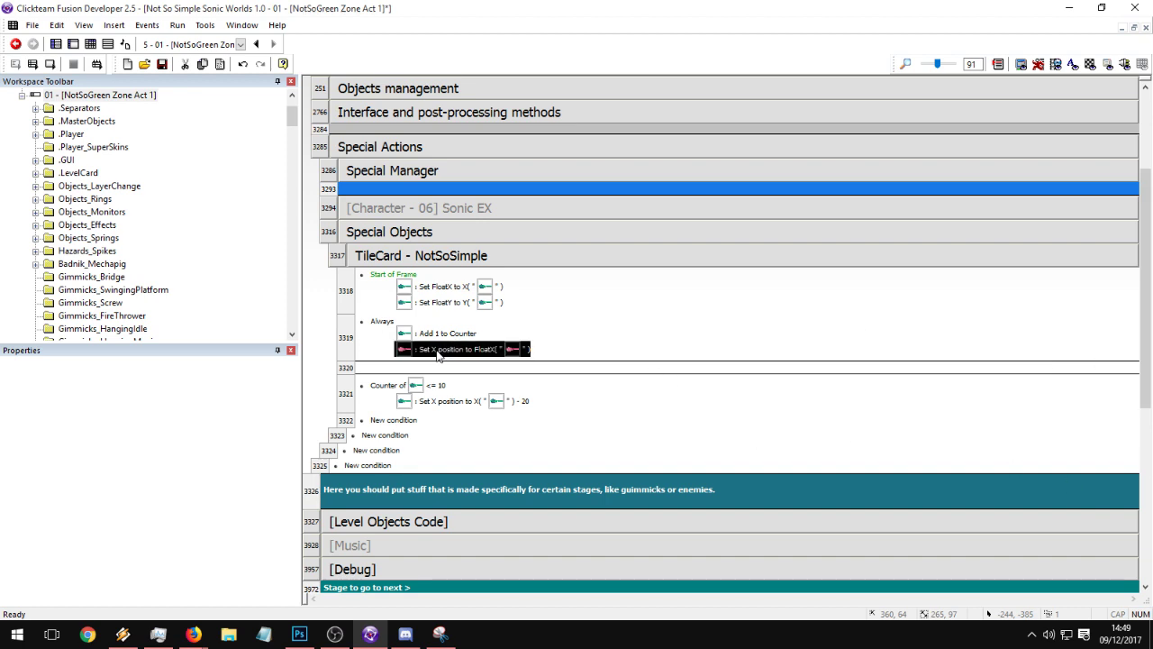
pyautogui.hotkey('ctrl', 'c')
pyautogui.hotkey('ctrl', 'v')
pyautogui.click(590, 347)
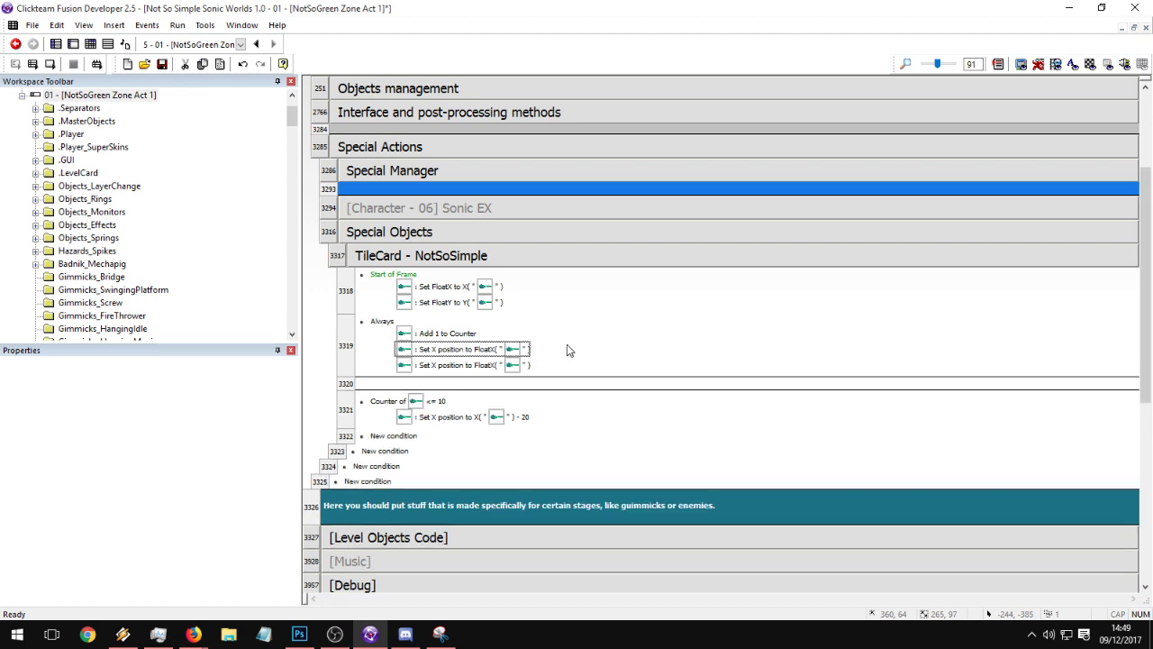
pyautogui.doubleClick(450, 365)
pyautogui.click(988, 160)
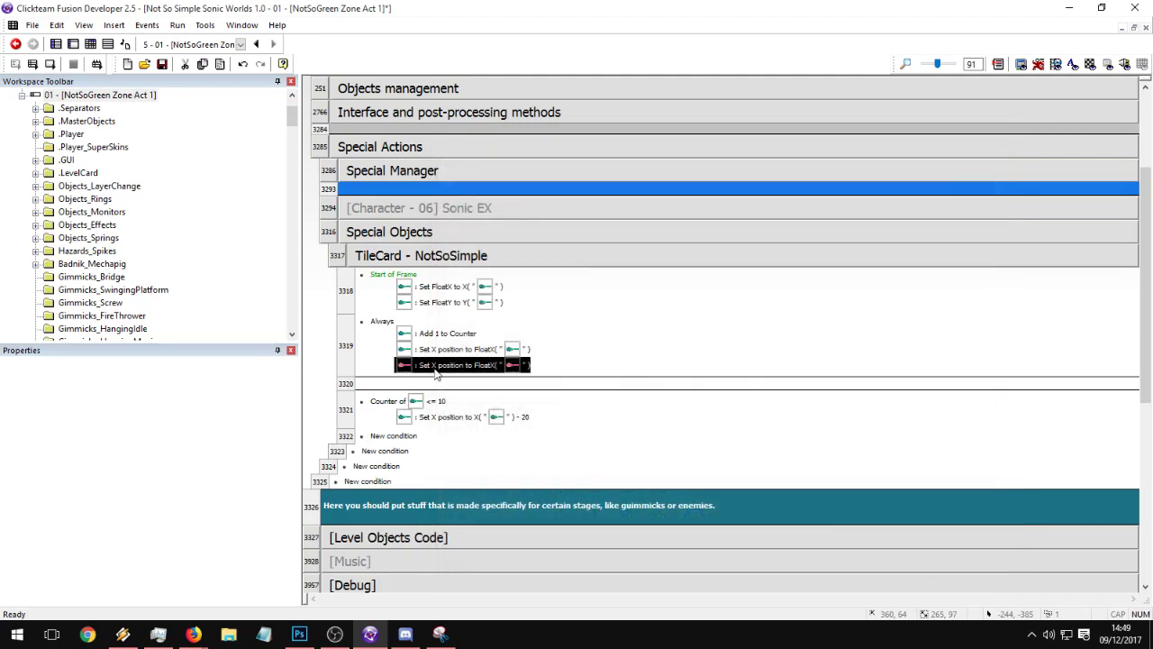
# - Replace the duplicated action with one that sets TILENAME's Y position to FloatY( "TILENAME" )
pyautogui.rightClick(448, 364)
pyautogui.click(470, 384)
pyautogui.click(476, 261)
pyautogui.moveTo(497, 278)
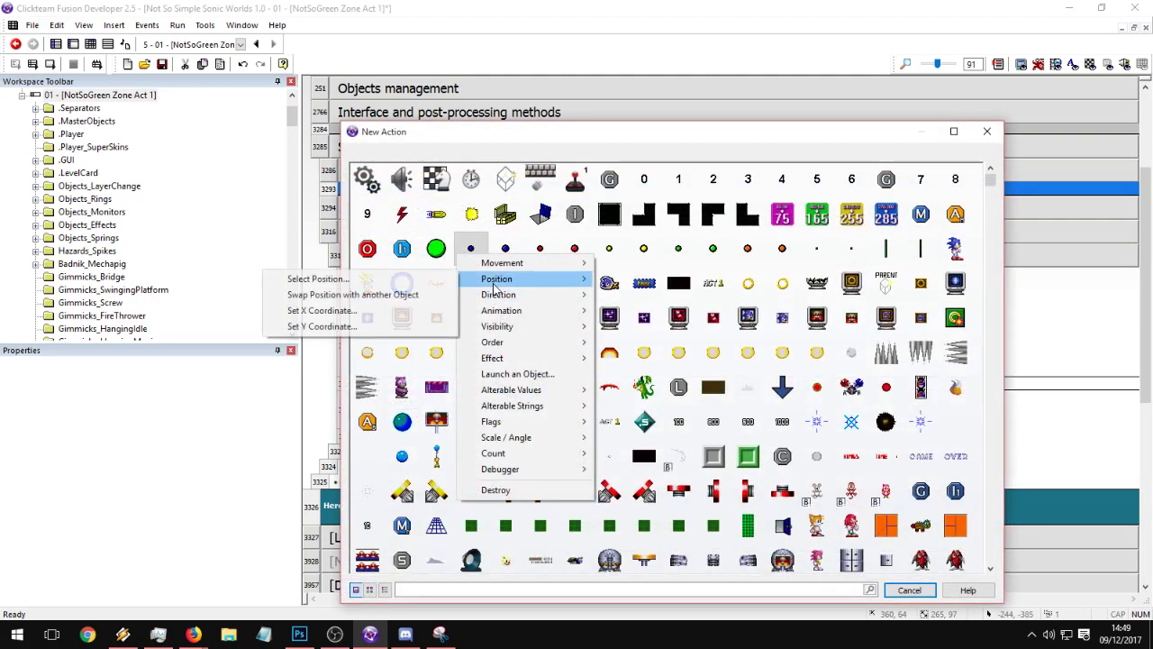
pyautogui.click(325, 327)
pyautogui.press('Return')
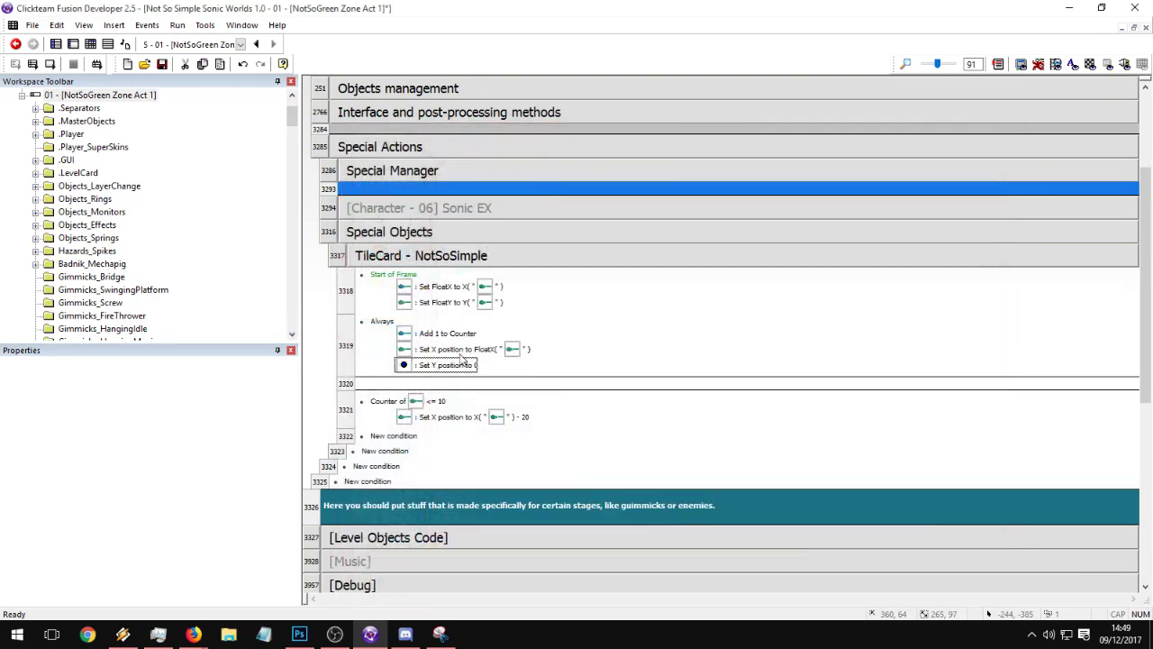
pyautogui.doubleClick(462, 358)
pyautogui.hotkey('ctrl', 'v')
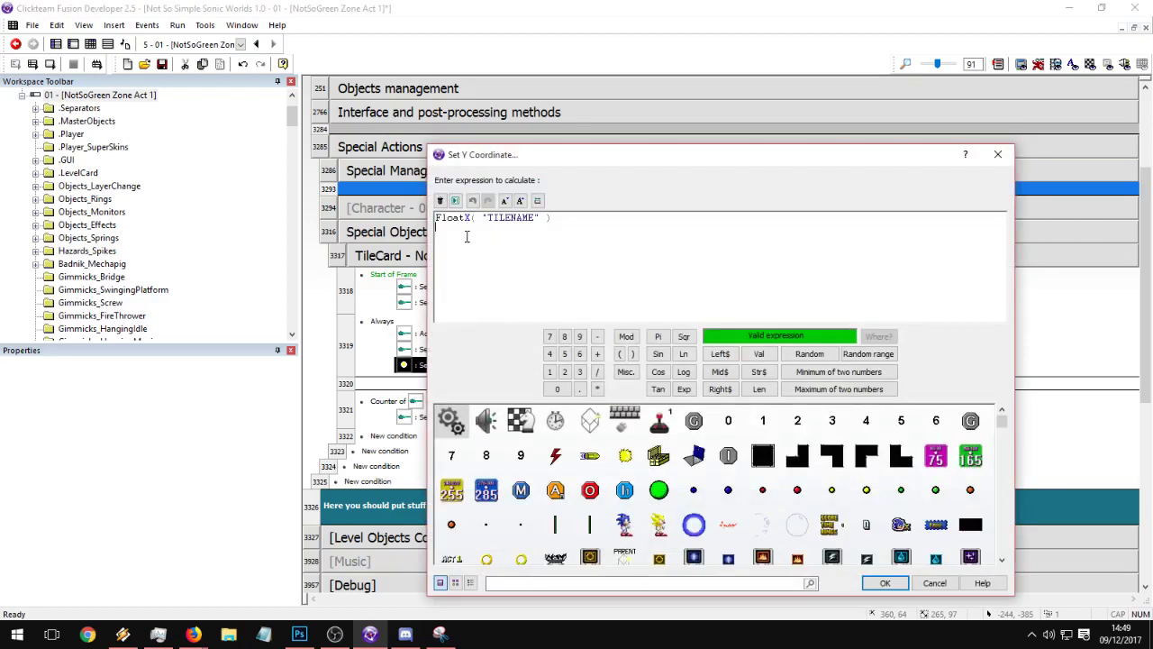
pyautogui.write('Y')
pyautogui.press('Return')
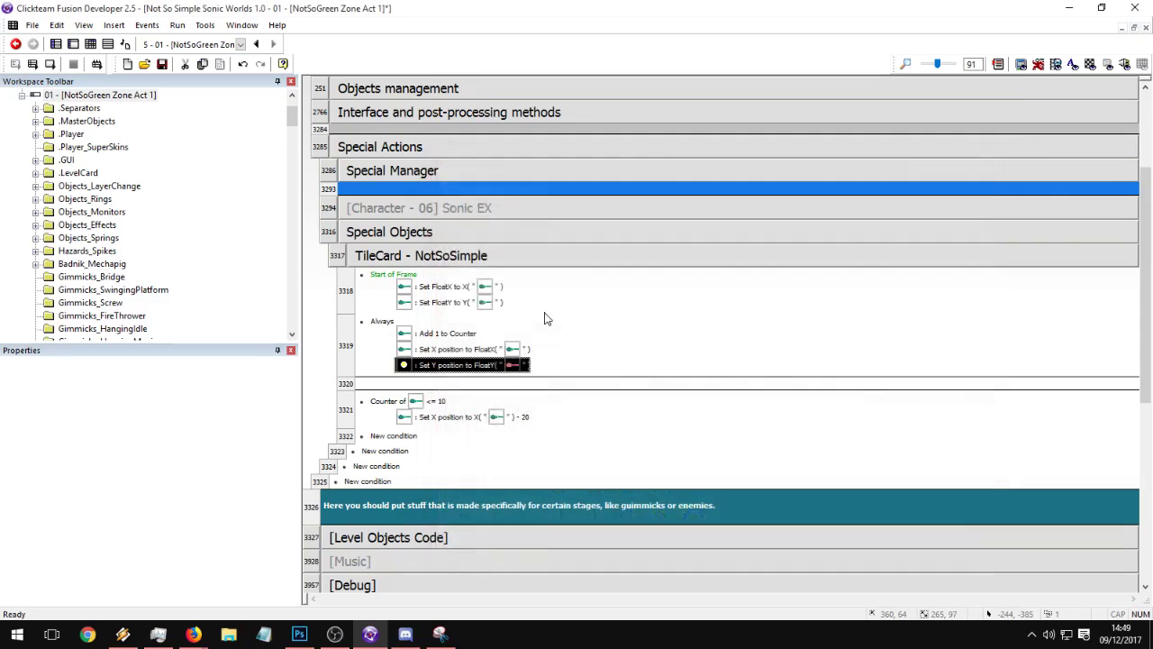
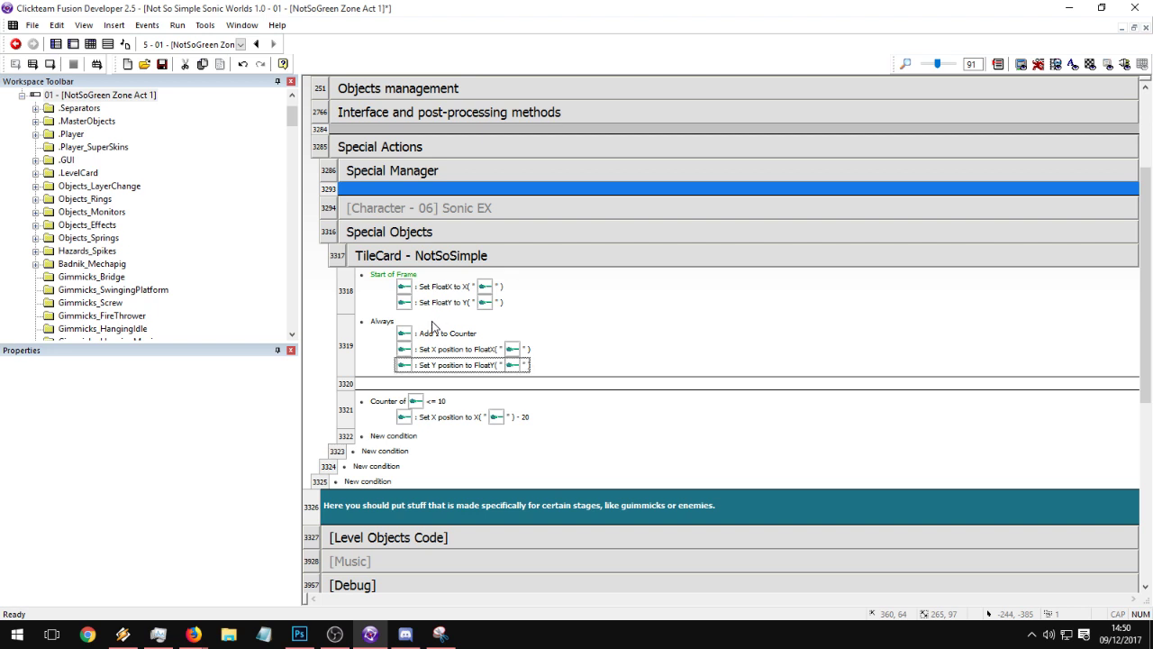
# - Insert a new action in the Counter <= 10 event that sets an object's Alterable Value B
pyautogui.rightClick(432, 418)
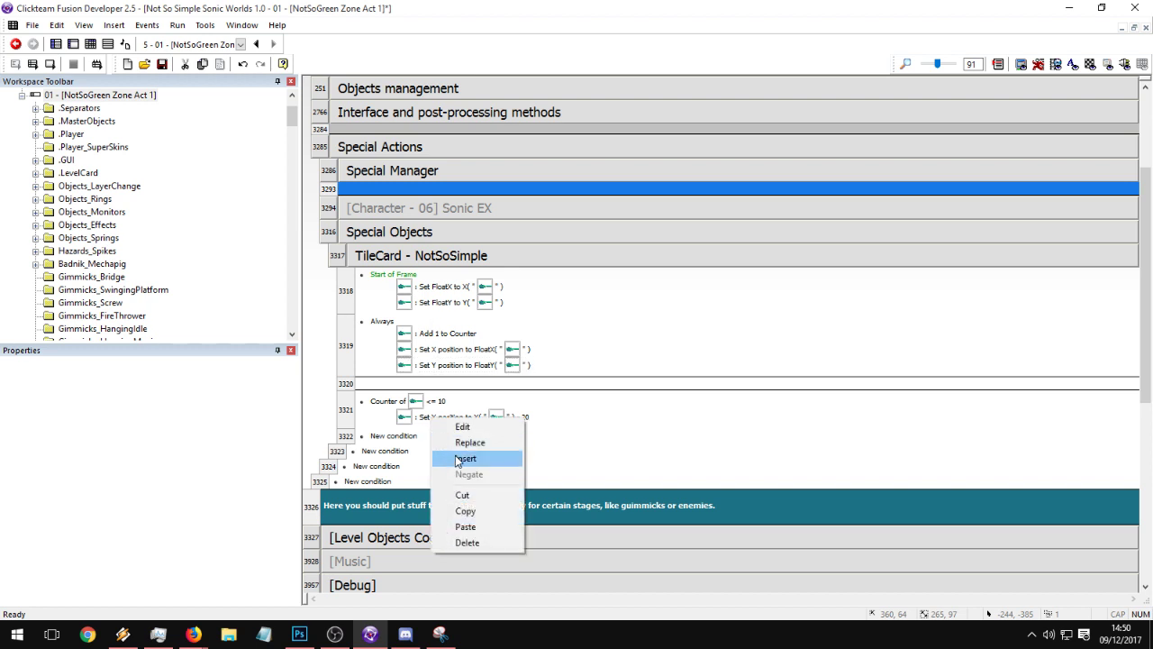
pyautogui.click(493, 414)
pyautogui.rightClick(483, 428)
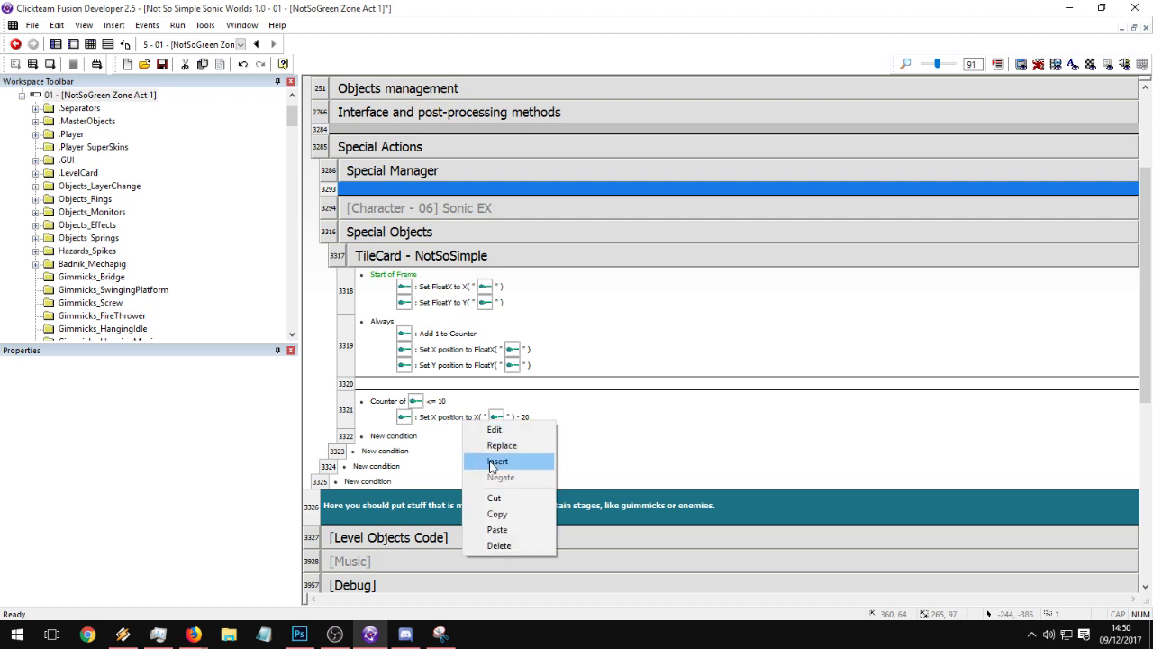
pyautogui.click(491, 463)
pyautogui.click(544, 353)
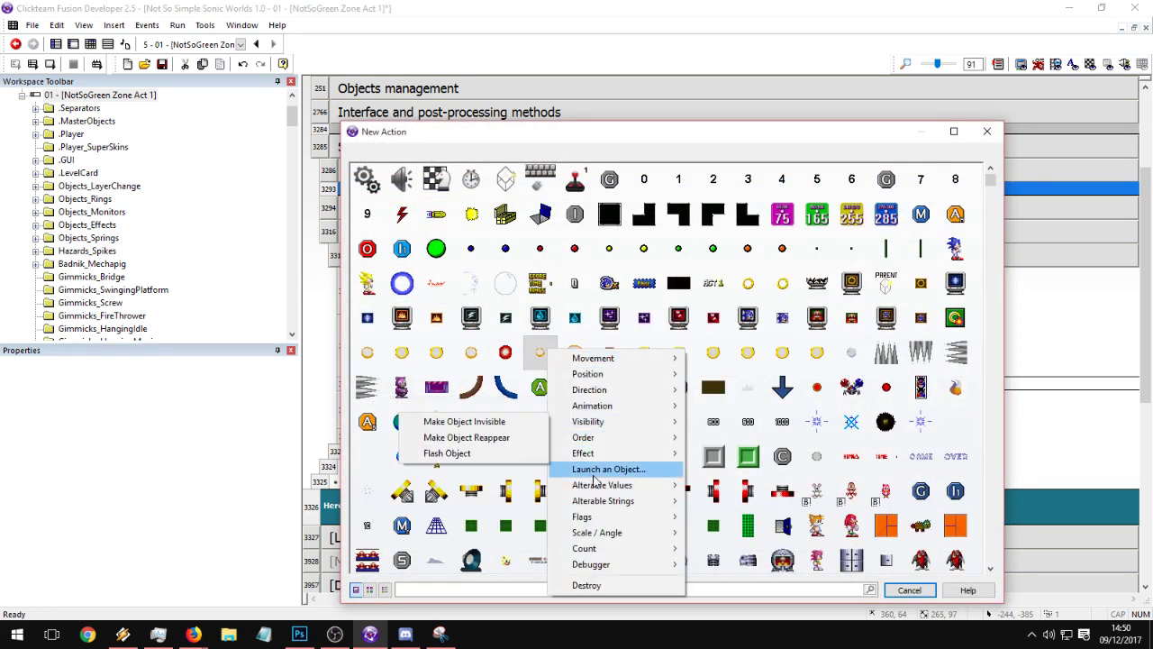
pyautogui.moveTo(594, 484)
pyautogui.click(481, 491)
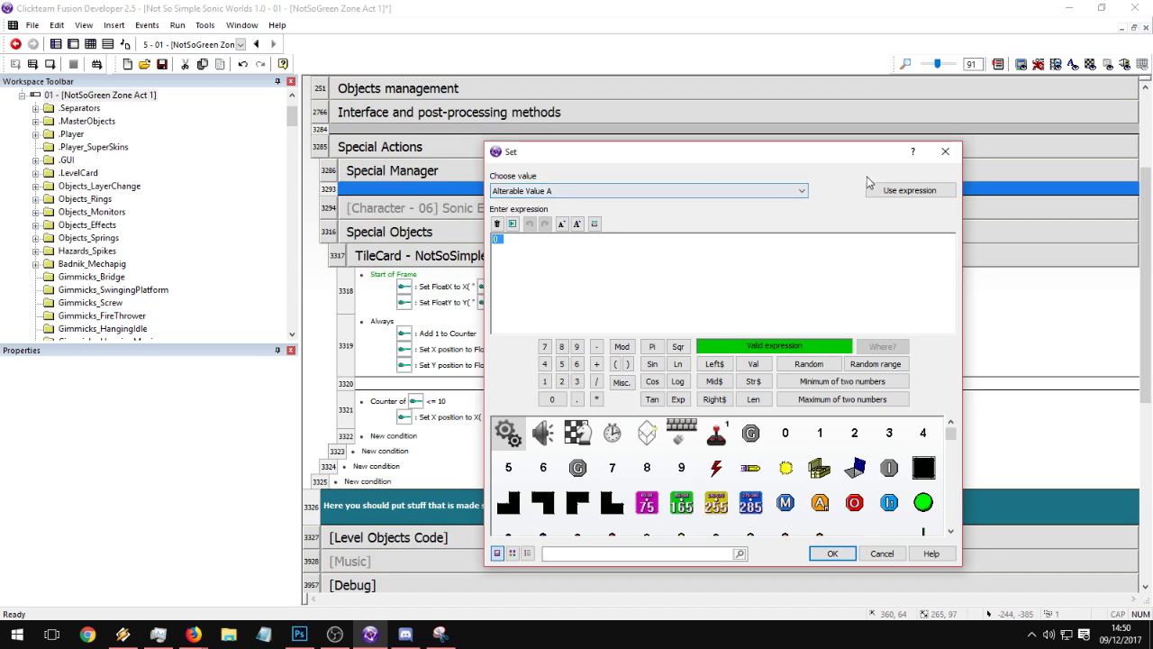
pyautogui.click(639, 191)
pyautogui.click(585, 207)
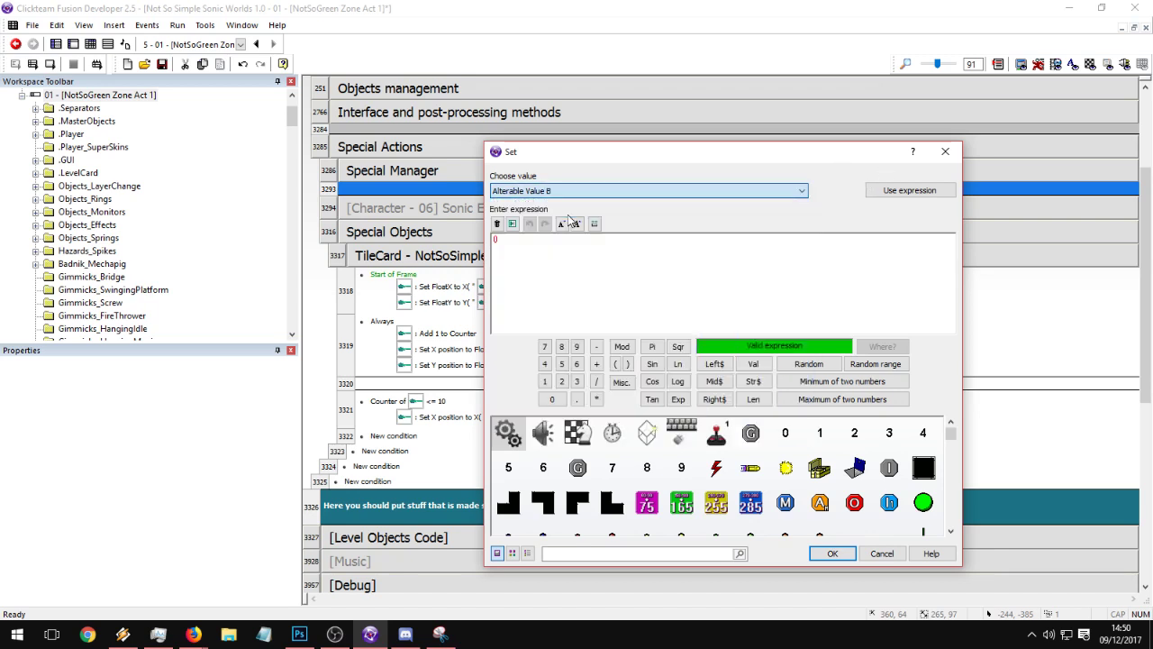
# - Give the new action the expression Alterable Value B( "Group.8" ) - 10
pyautogui.click(652, 482)
pyautogui.moveTo(688, 405)
pyautogui.moveTo(531, 405)
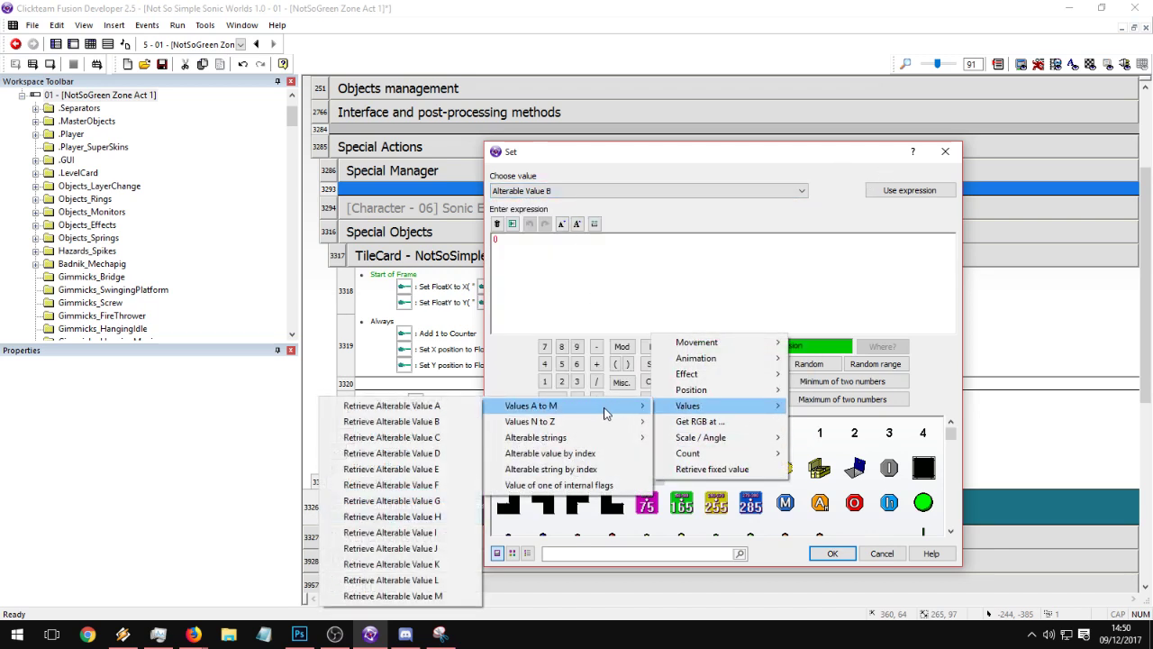
pyautogui.click(436, 421)
pyautogui.write('- 10')
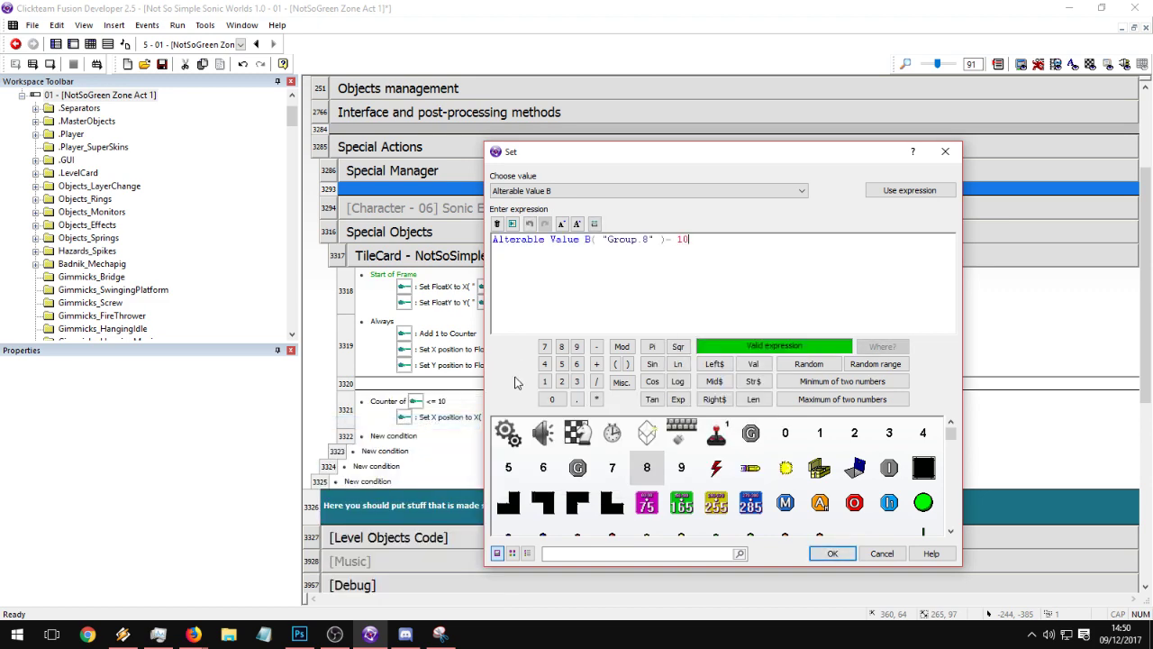
pyautogui.press('Return')
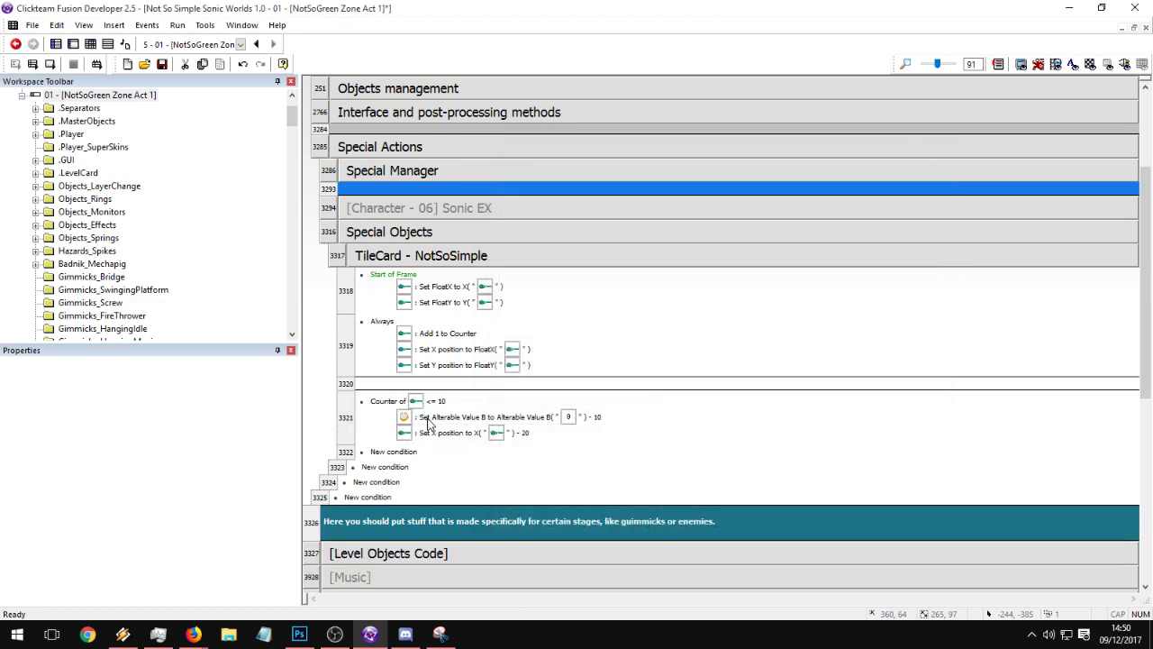
# - Use TILENAME for both objects in the new action so it decreases FloatX, and delete the Set X position action from the Counter <= 10 event
pyautogui.moveTo(533, 418); pyautogui.dragTo(533, 419)
pyautogui.click(446, 431)
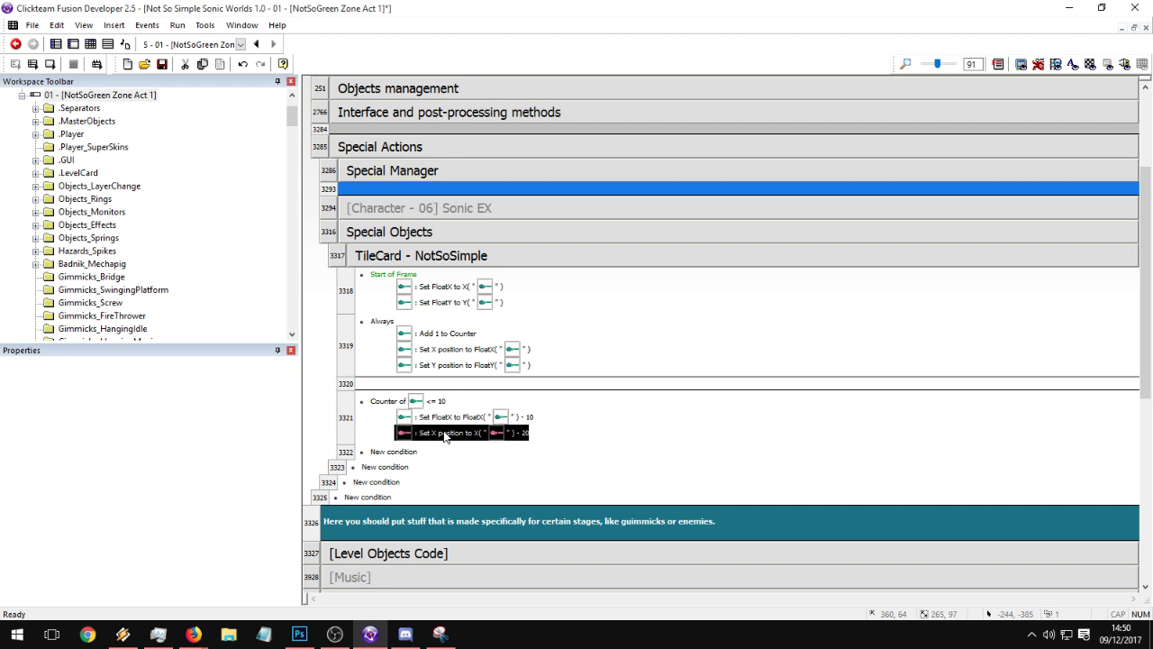
pyautogui.press('Delete')
# - Save the project and test-run the current frame
pyautogui.click(162, 64)
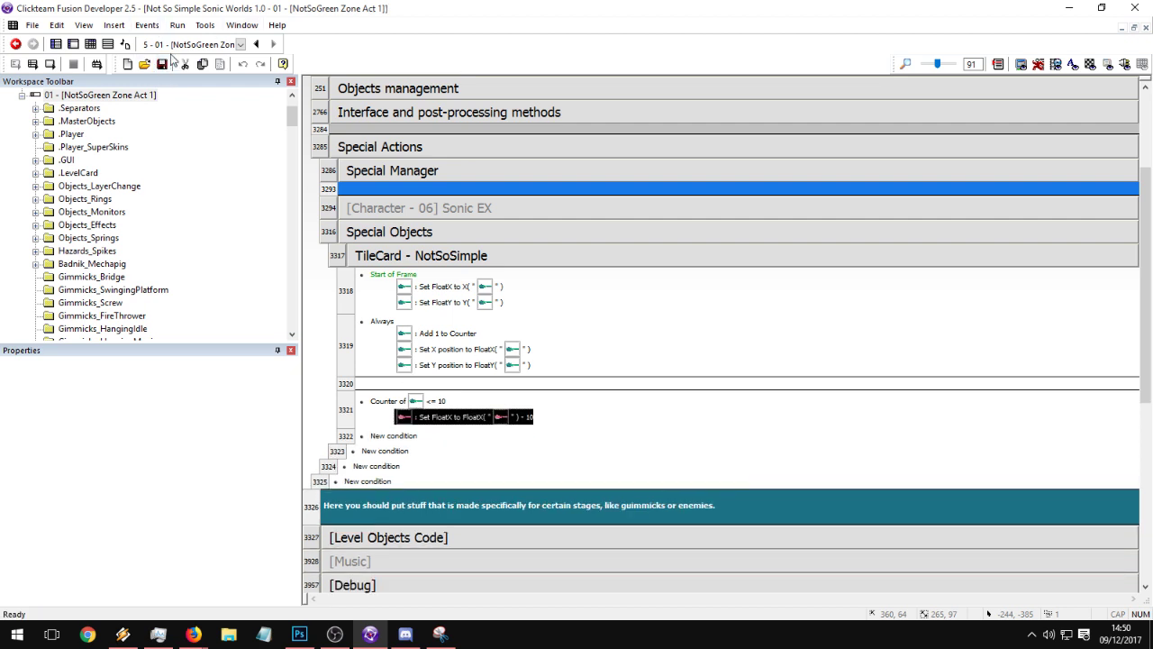
pyautogui.click(52, 64)
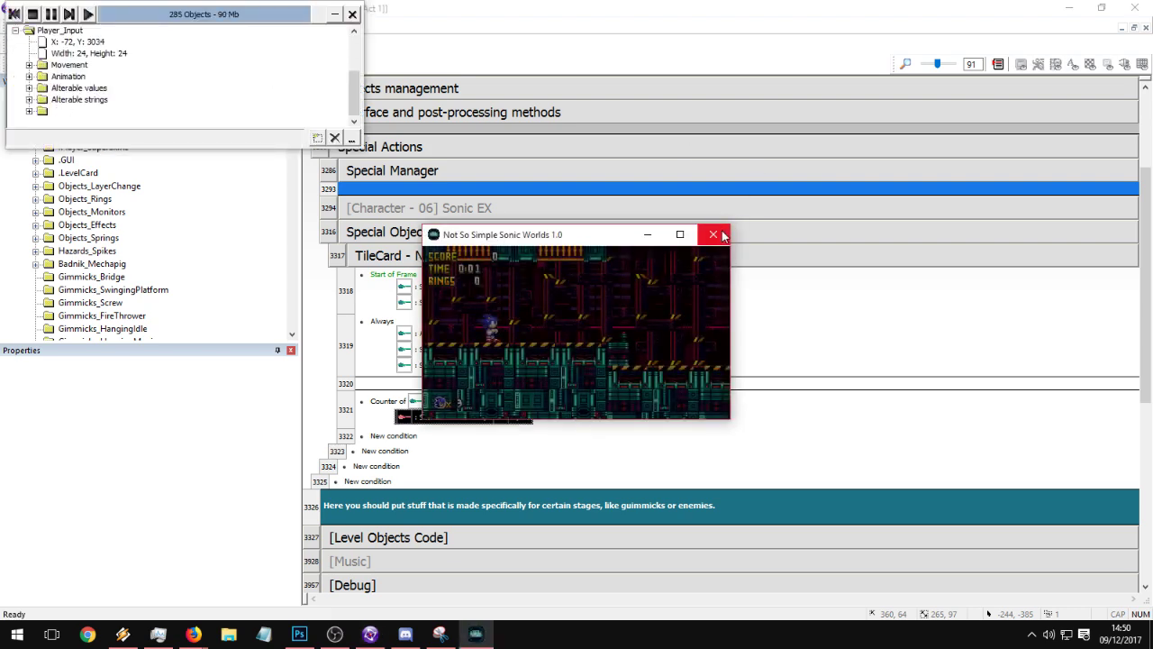
pyautogui.click(722, 234)
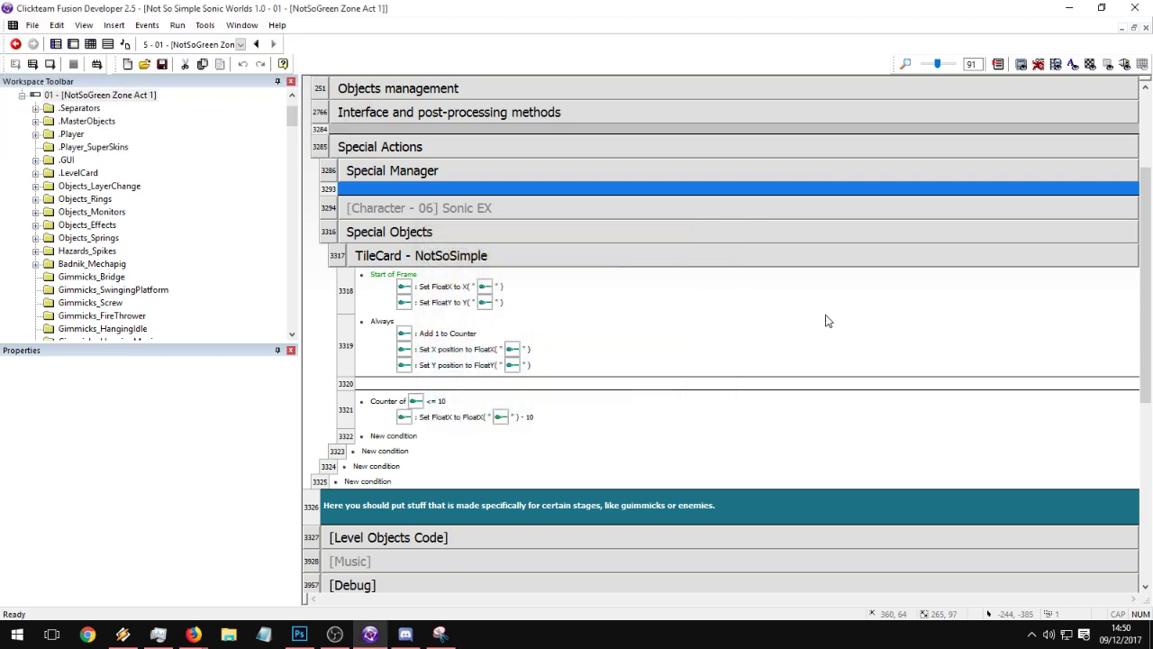
# - Deactivate the Counter <= 10 and Always events of the TileCard group, and test-run the frame
pyautogui.rightClick(347, 416)
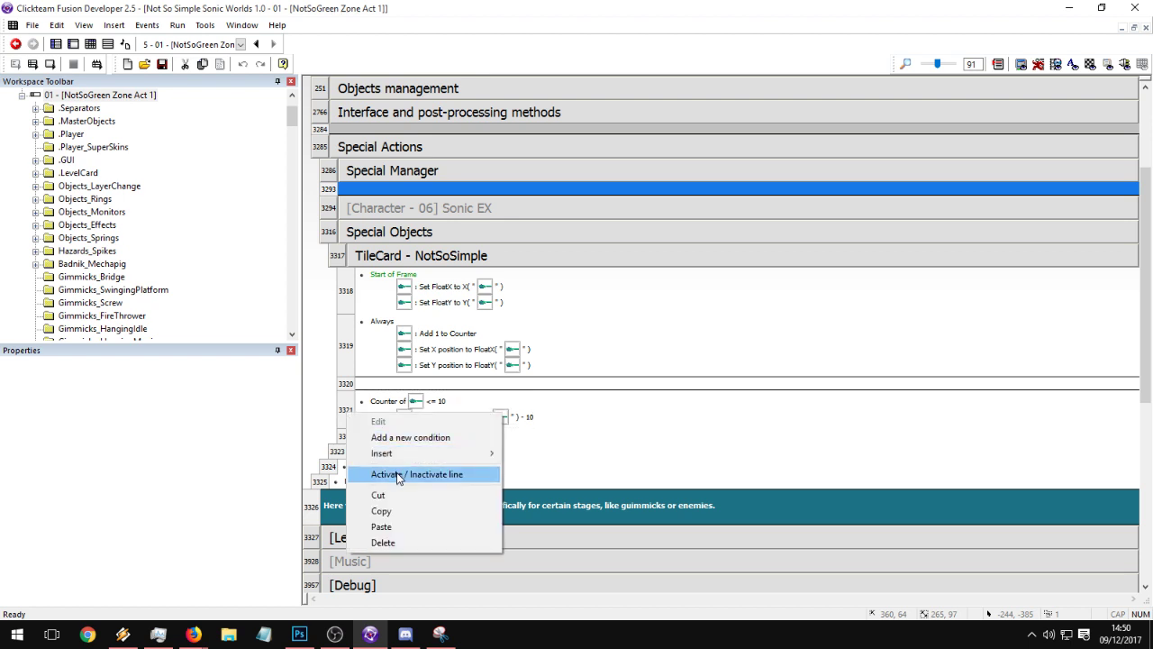
pyautogui.click(396, 472)
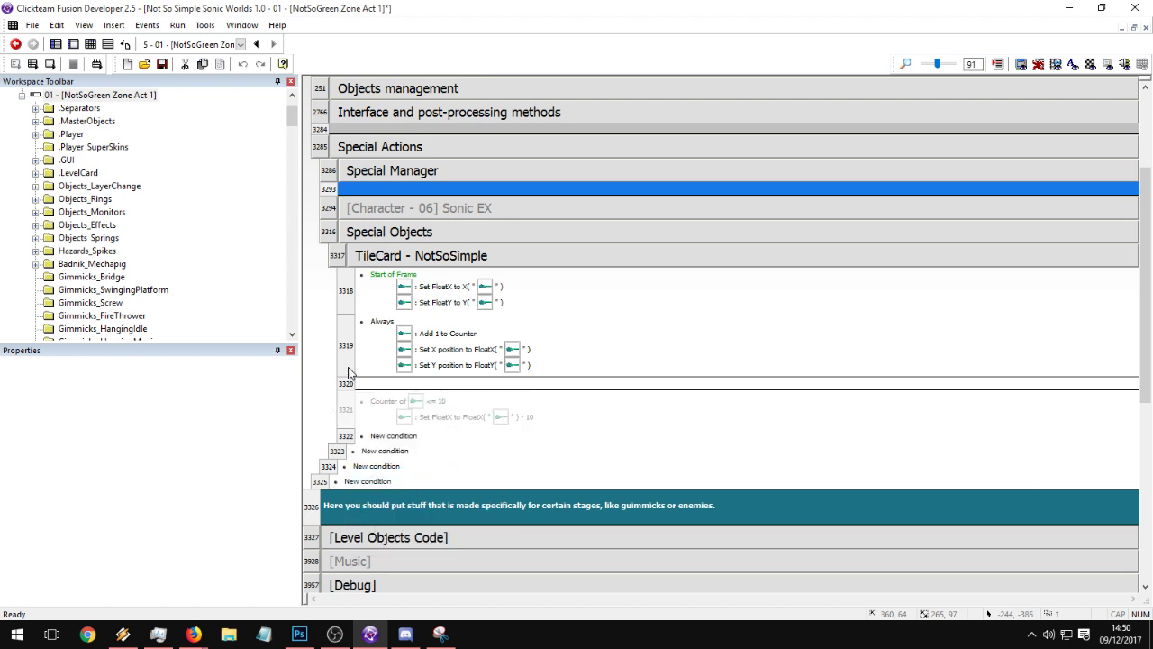
pyautogui.rightClick(349, 353)
pyautogui.click(420, 410)
pyautogui.click(50, 63)
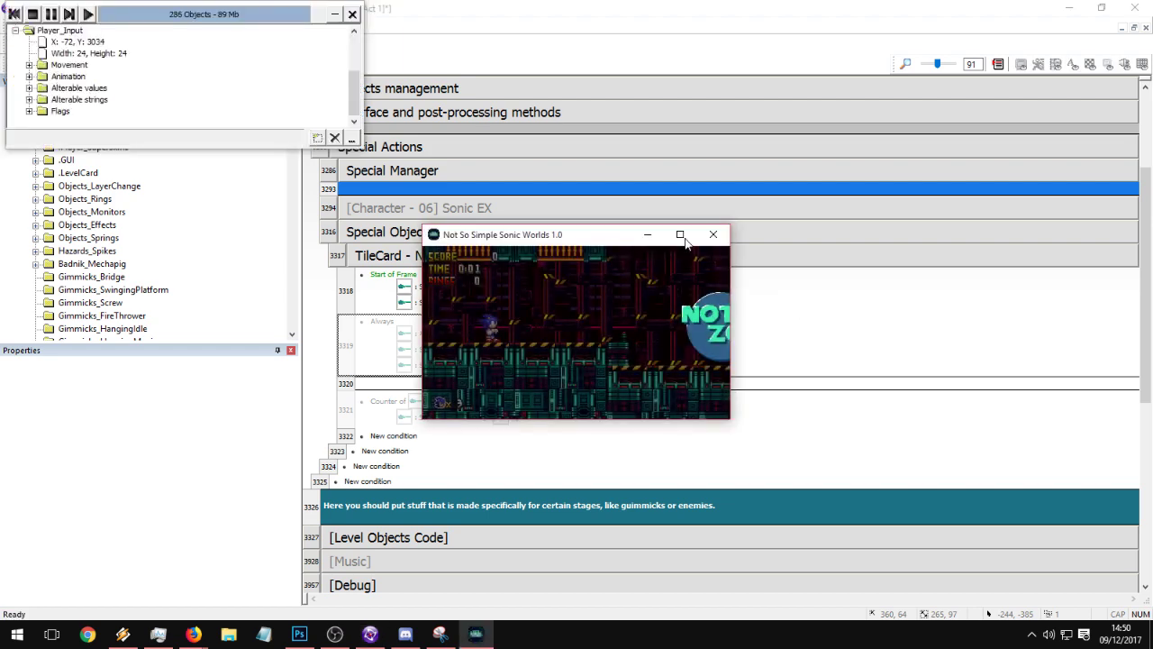
pyautogui.click(711, 237)
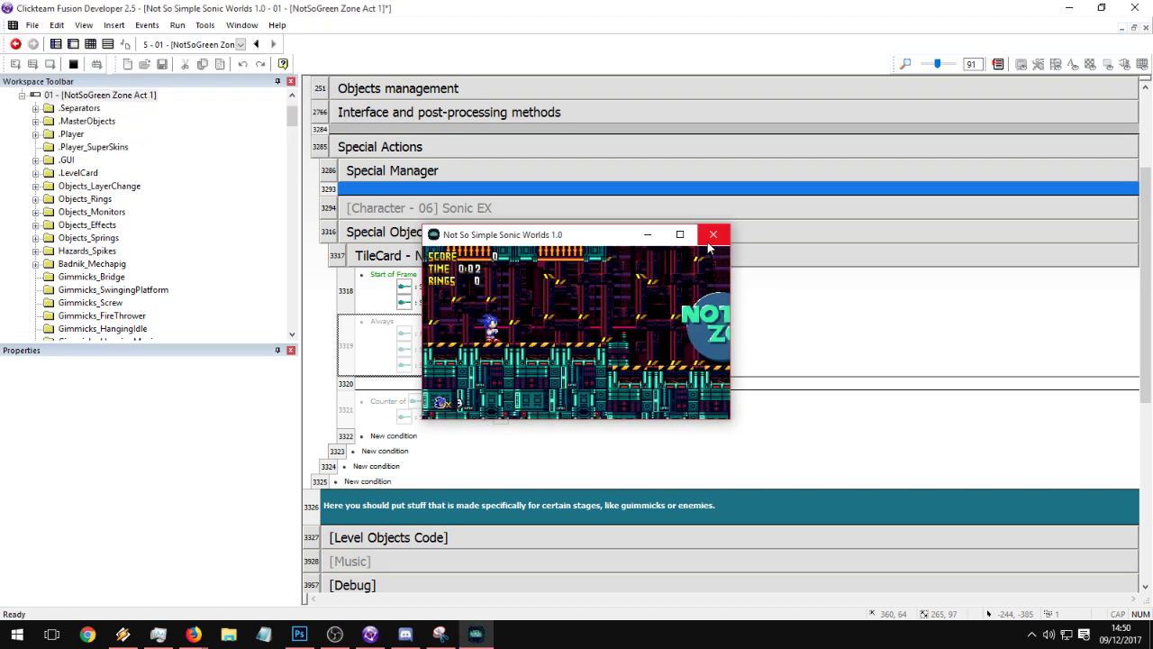
# - Reactivate the Always event and the Counter <= 10 event
pyautogui.rightClick(351, 338)
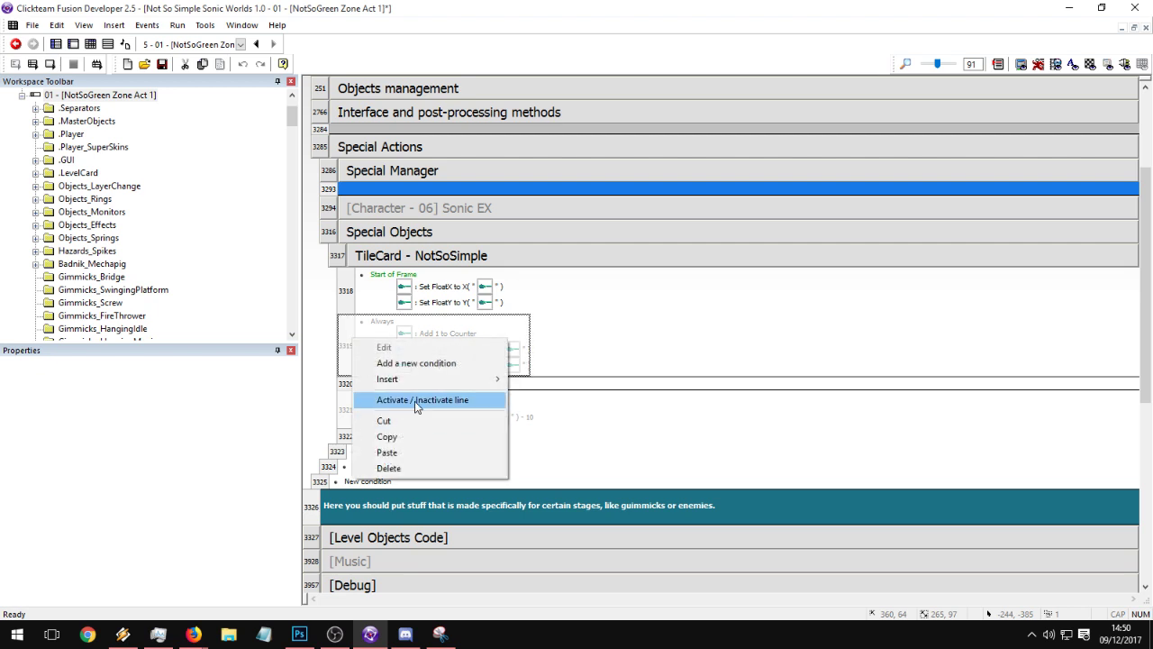
pyautogui.click(415, 401)
pyautogui.rightClick(352, 410)
pyautogui.click(396, 458)
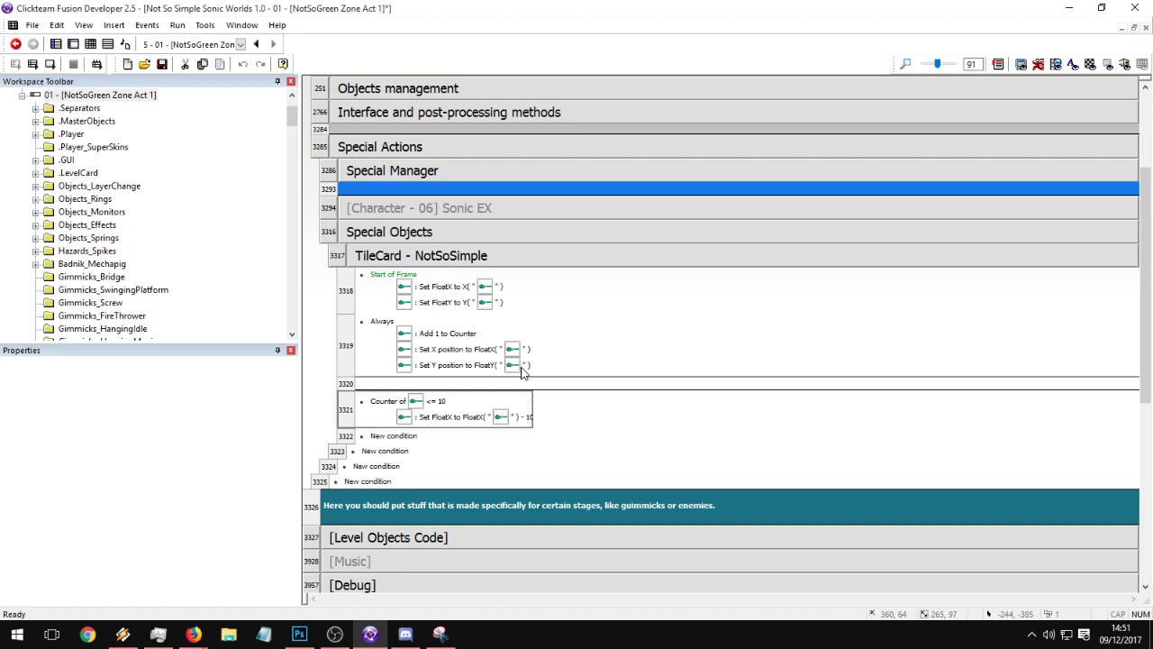
# - Duplicate the Always event and deactivate the original
pyautogui.click(454, 355)
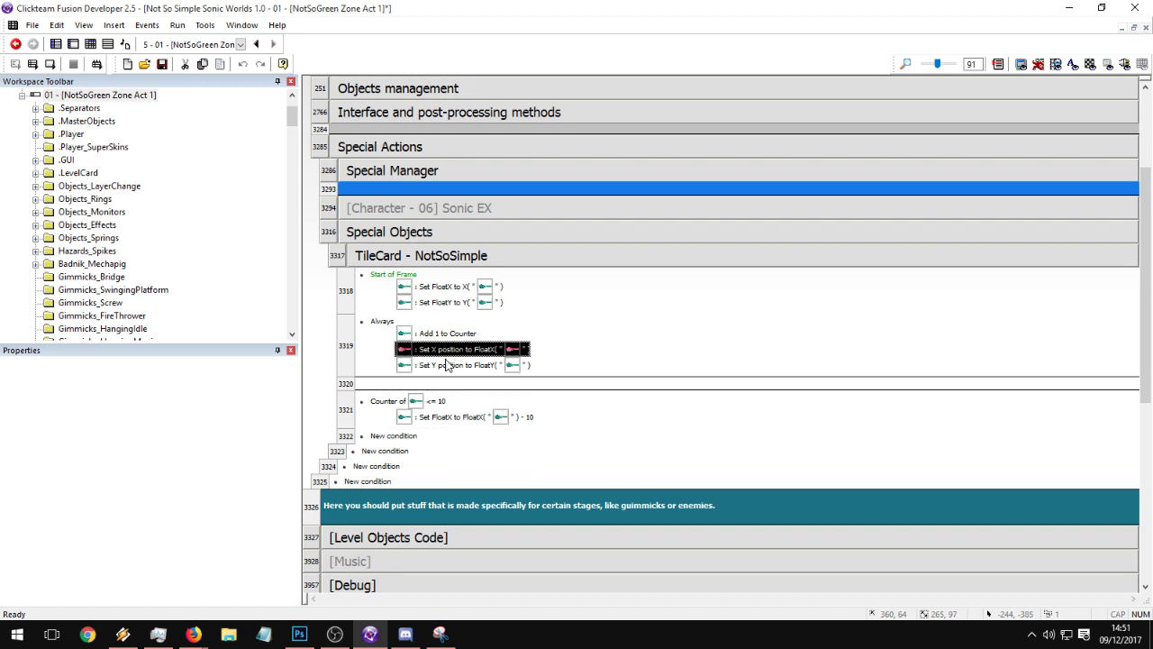
pyautogui.click(344, 341)
pyautogui.hotkey('ctrl', 'c')
pyautogui.hotkey('ctrl', 'v')
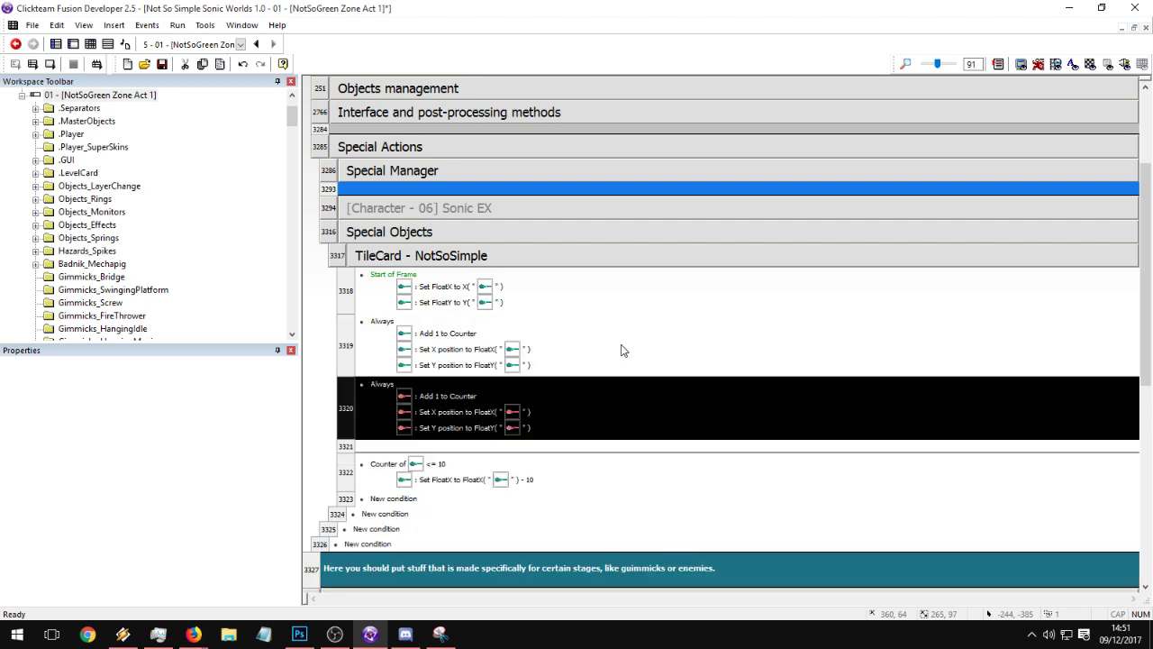
pyautogui.rightClick(348, 333)
# - Delete the Set X position and Set Y position actions from the active Always event, keeping only Add 1 to Counter
pyautogui.click(439, 412)
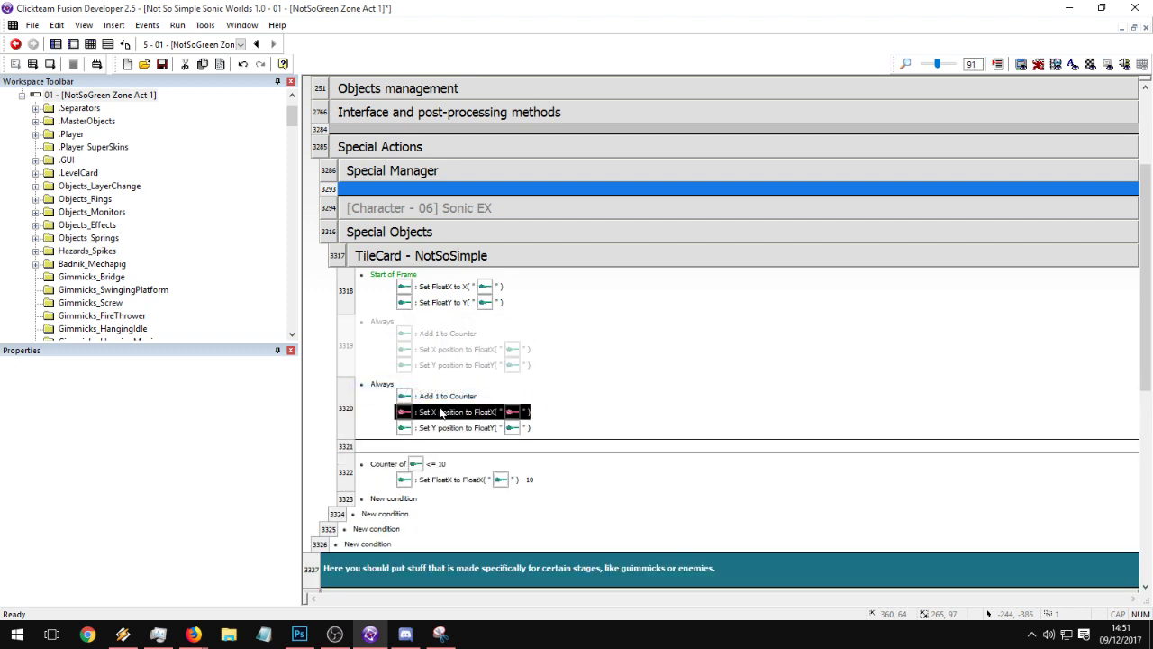
pyautogui.press('Delete')
pyautogui.press('Delete')
pyautogui.click(670, 386)
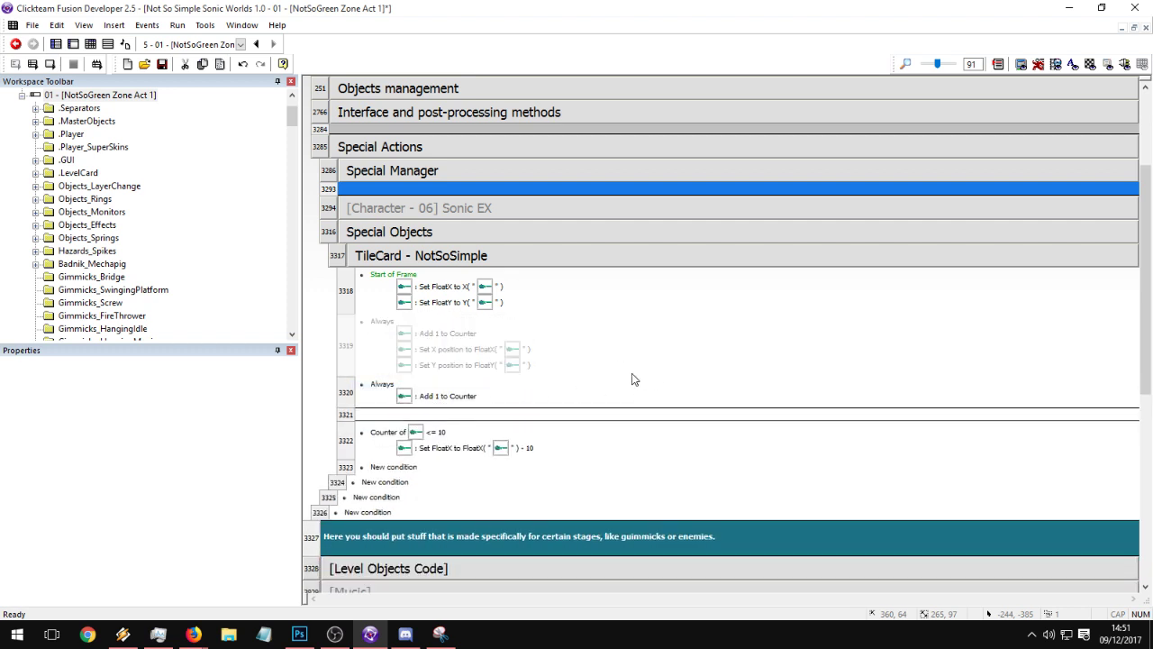
pyautogui.click(441, 395)
# - Replace the FloatX action in the Counter <= 10 event with Set X position to X( "TILENAME" ) - 10 on TILENAME, and test-run the frame
pyautogui.rightClick(436, 450)
pyautogui.click(461, 469)
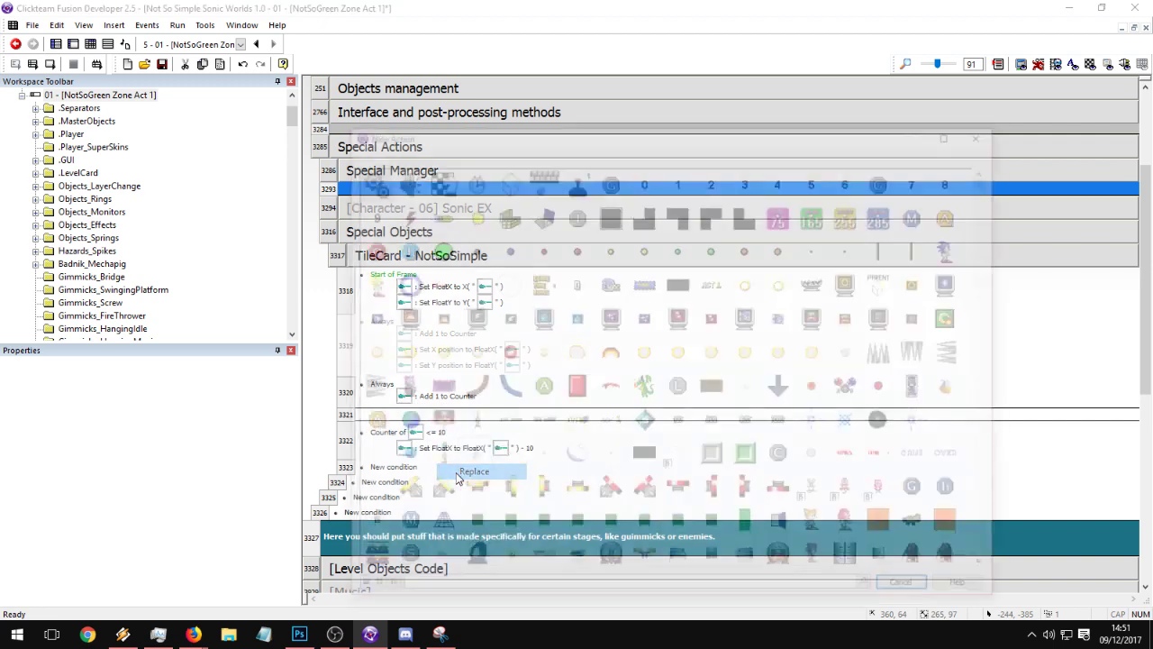
pyautogui.click(506, 389)
pyautogui.moveTo(541, 166)
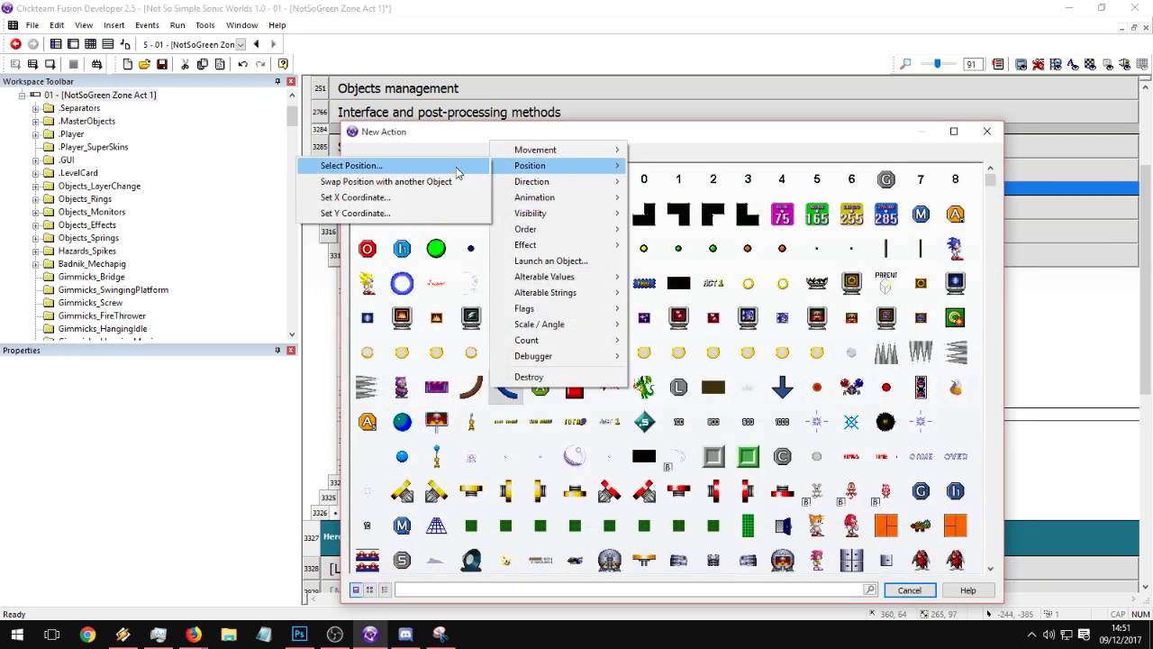
pyautogui.click(338, 227)
pyautogui.click(520, 446)
pyautogui.moveTo(562, 528)
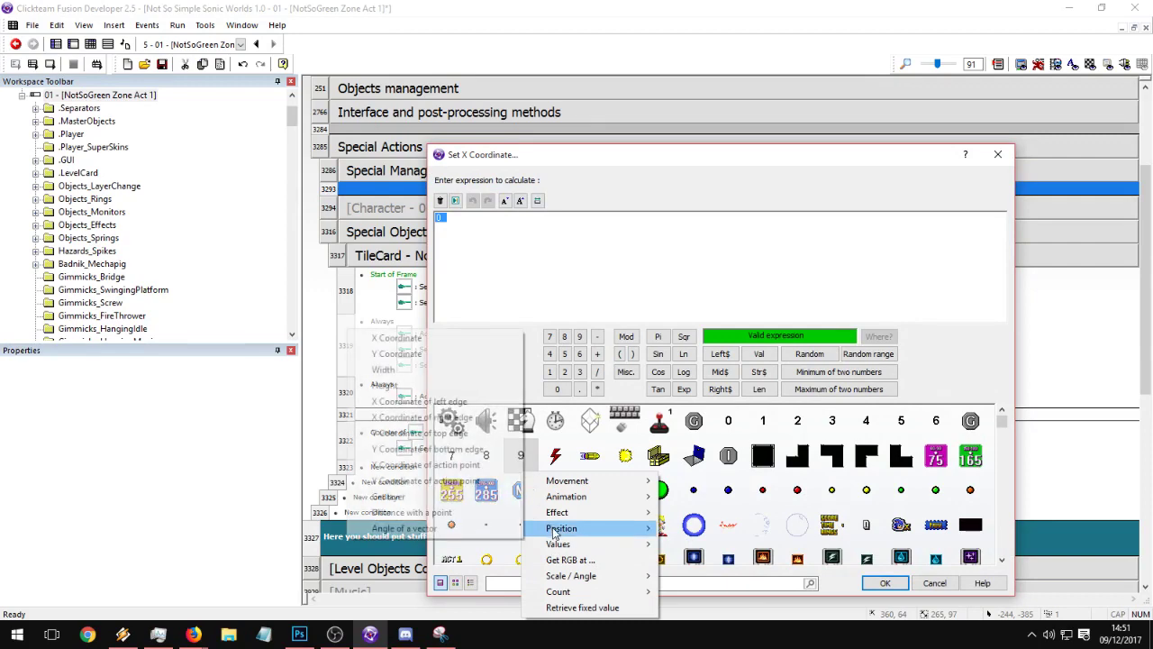
pyautogui.click(428, 337)
pyautogui.write('- 1')
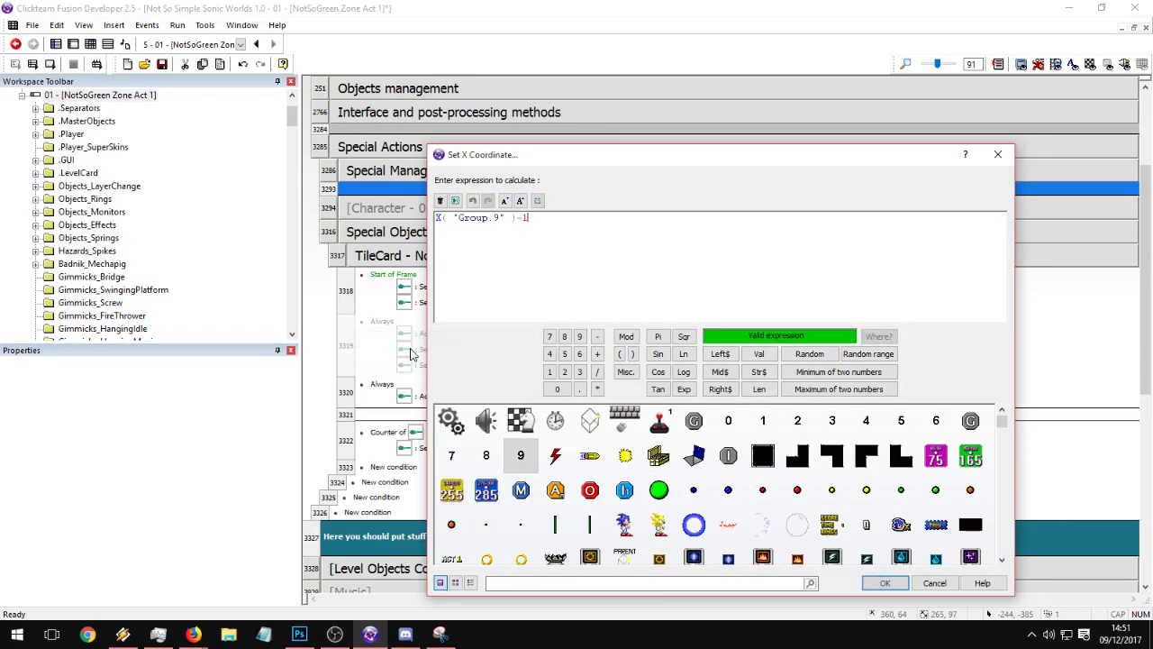
pyautogui.write('0')
pyautogui.press('Return')
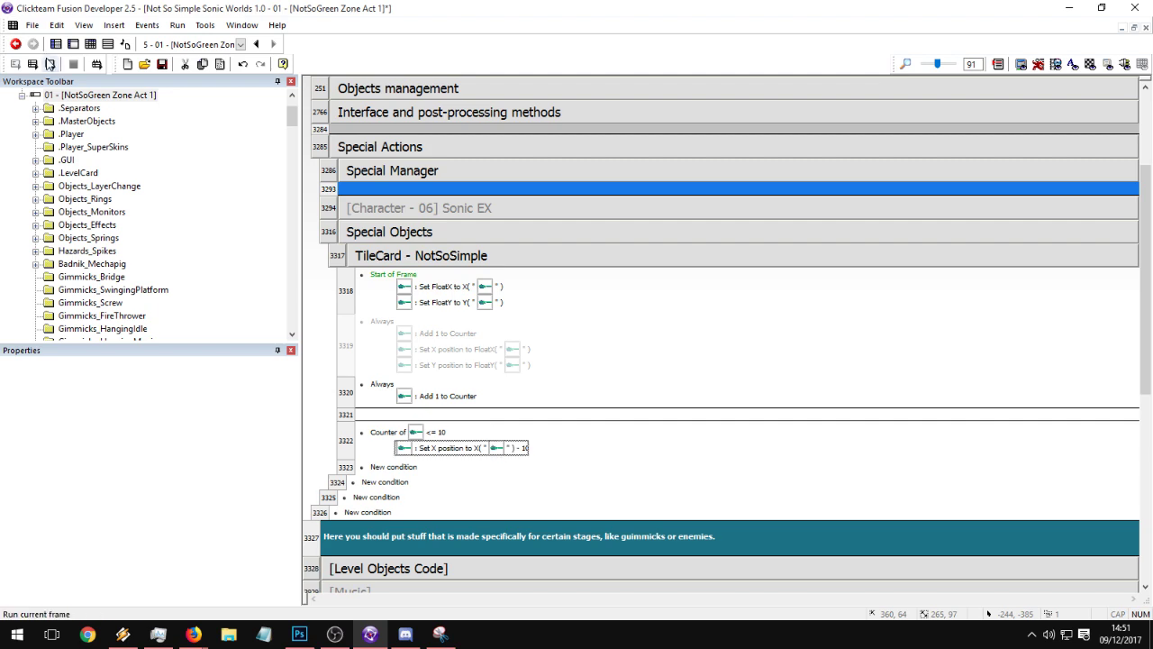
pyautogui.click(51, 65)
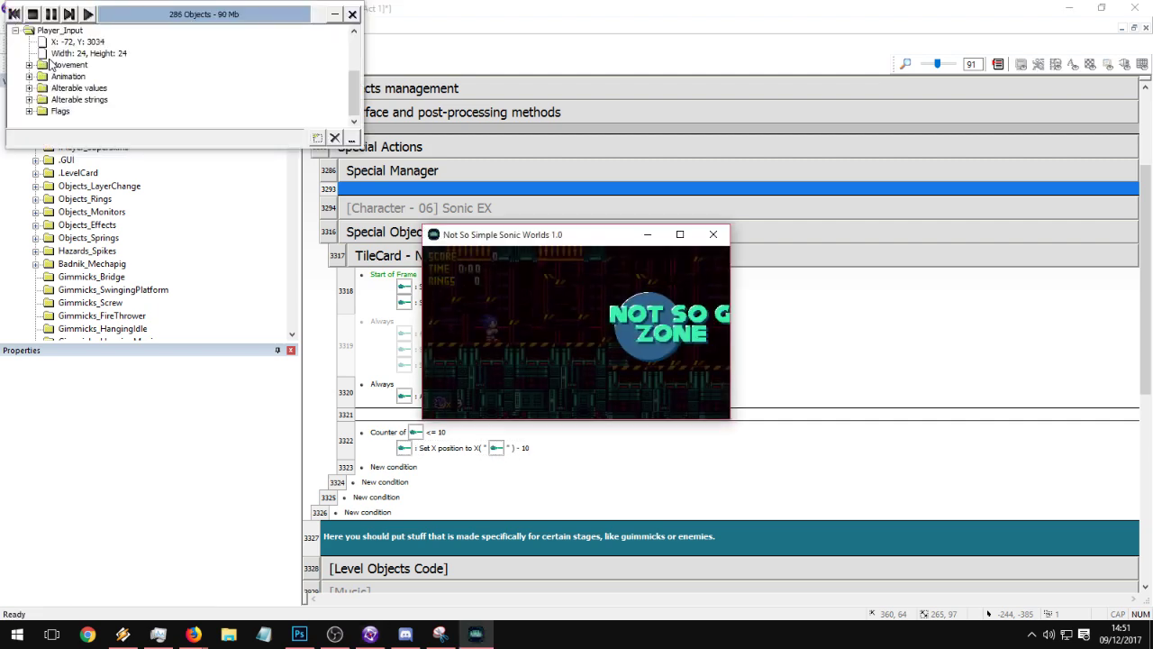
pyautogui.click(712, 235)
# - Change the X position expression to X( "TILENAME" ) - 20 and test-run the frame
pyautogui.doubleClick(441, 448)
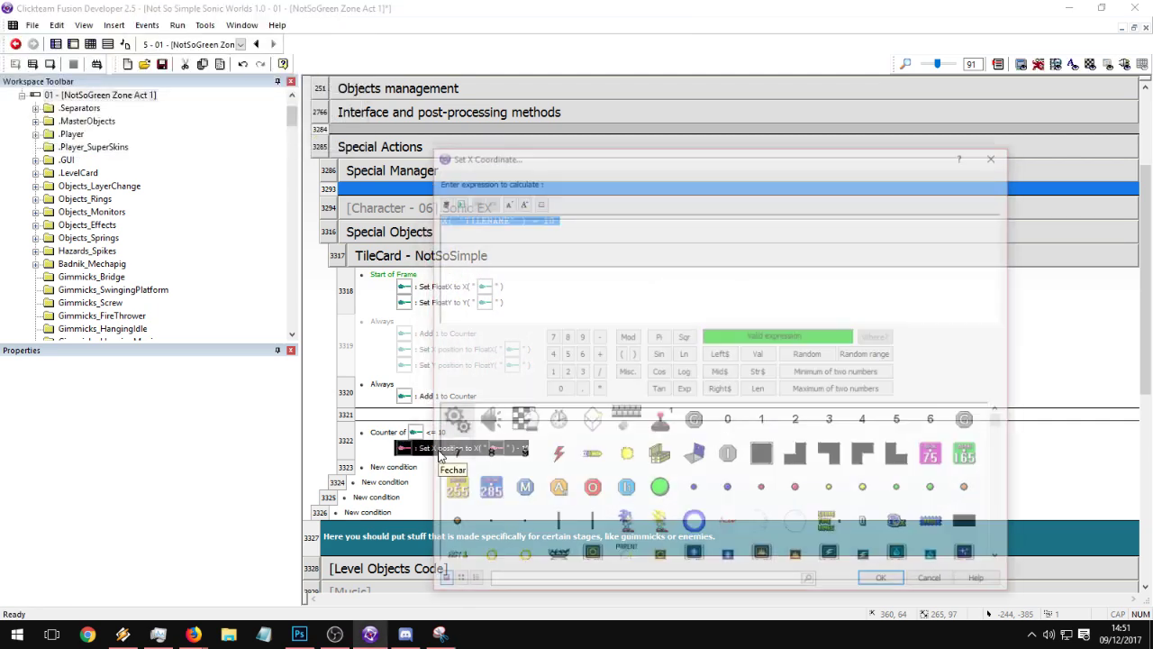
pyautogui.click(546, 219)
pyautogui.press('Return')
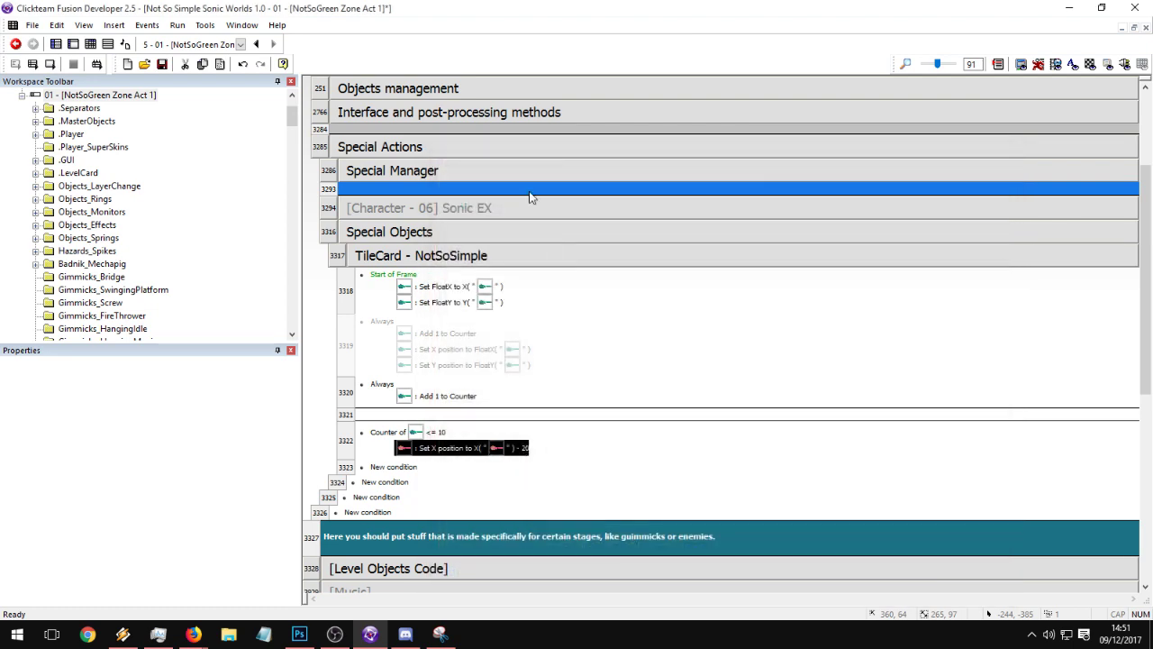
pyautogui.click(52, 64)
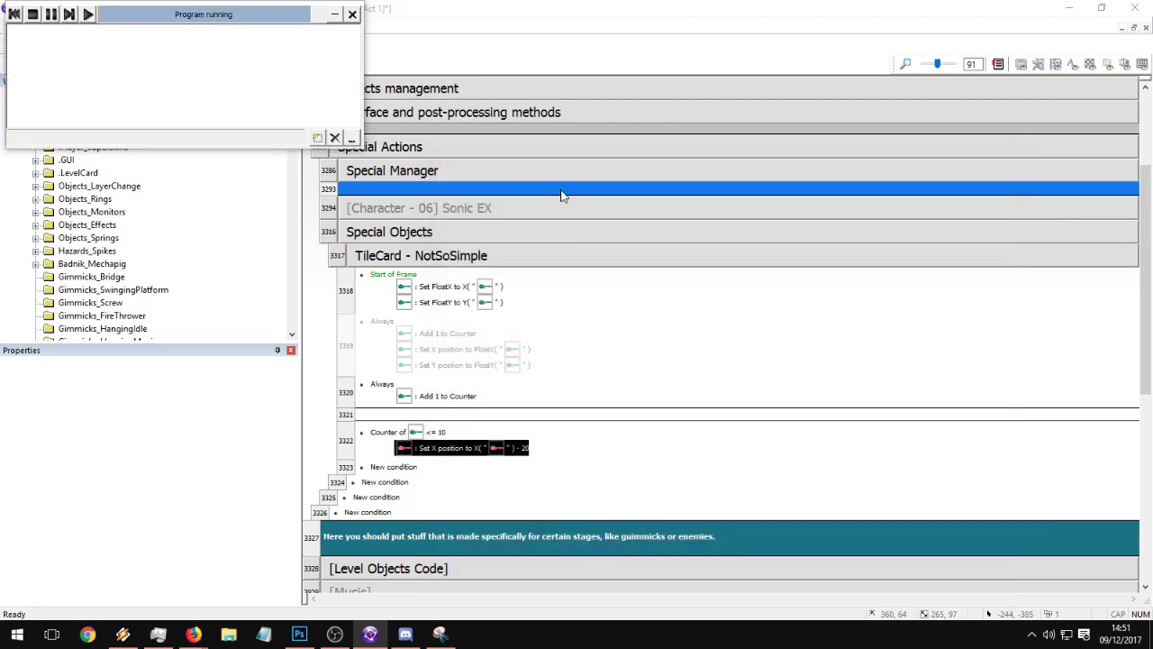
pyautogui.hotkey('alt', 'F4')
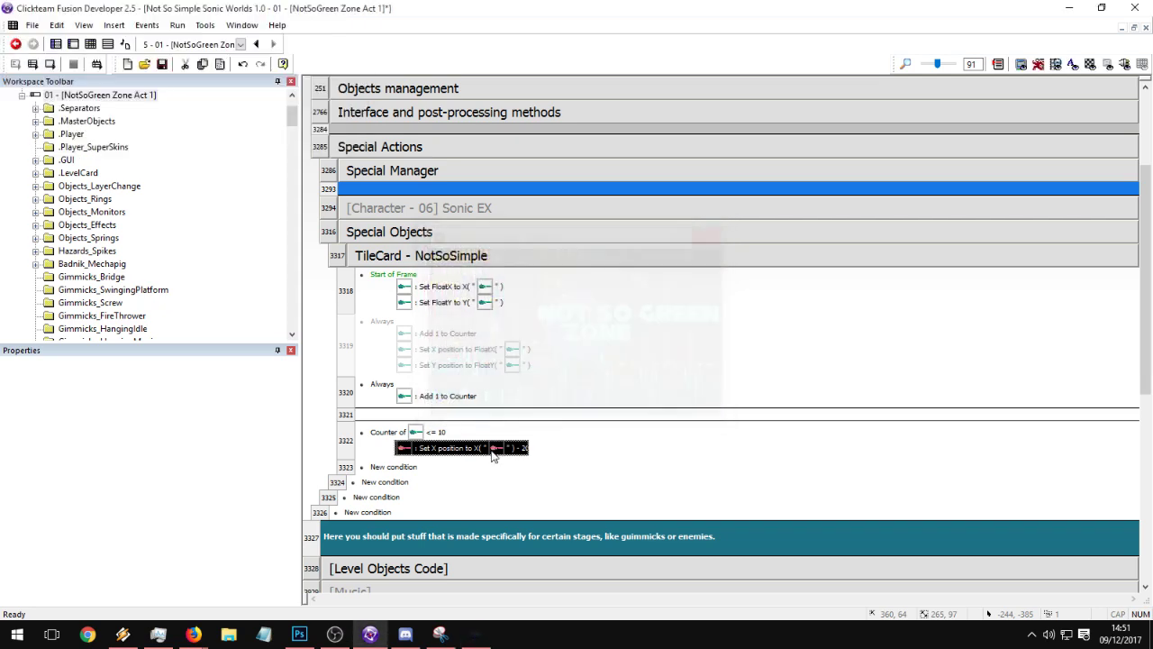
# - Change the X position expression to X( "TILENAME" ) - 23 and test-run the frame
pyautogui.doubleClick(455, 448)
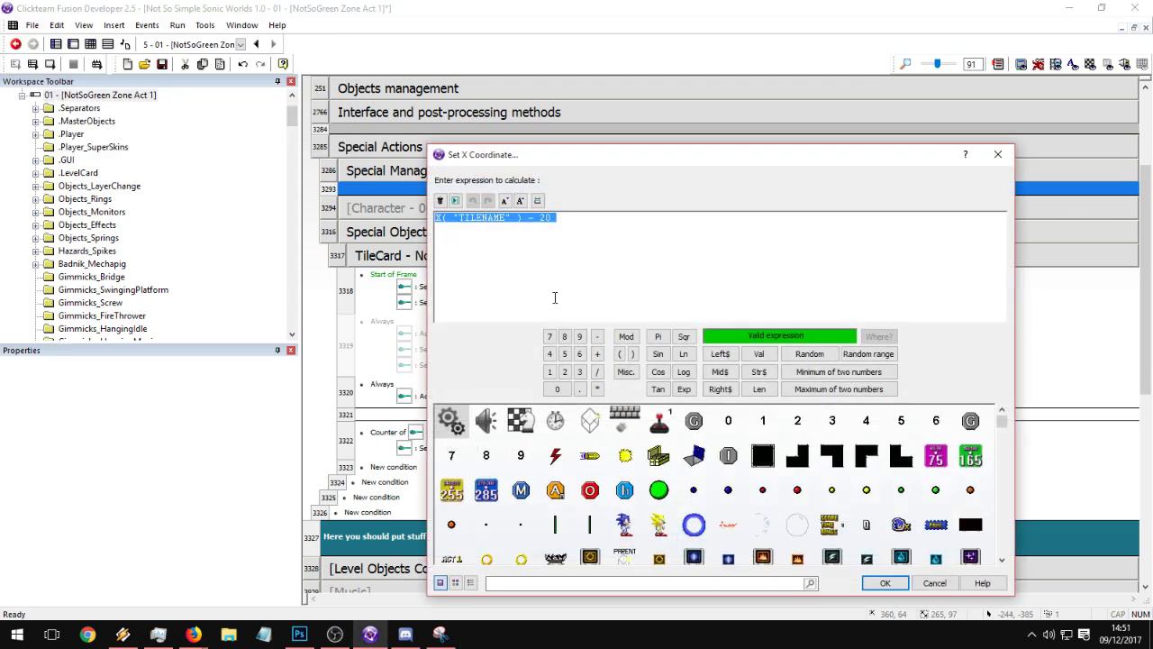
pyautogui.press('End')
pyautogui.press('BackSpace')
pyautogui.write('3')
pyautogui.press('Return')
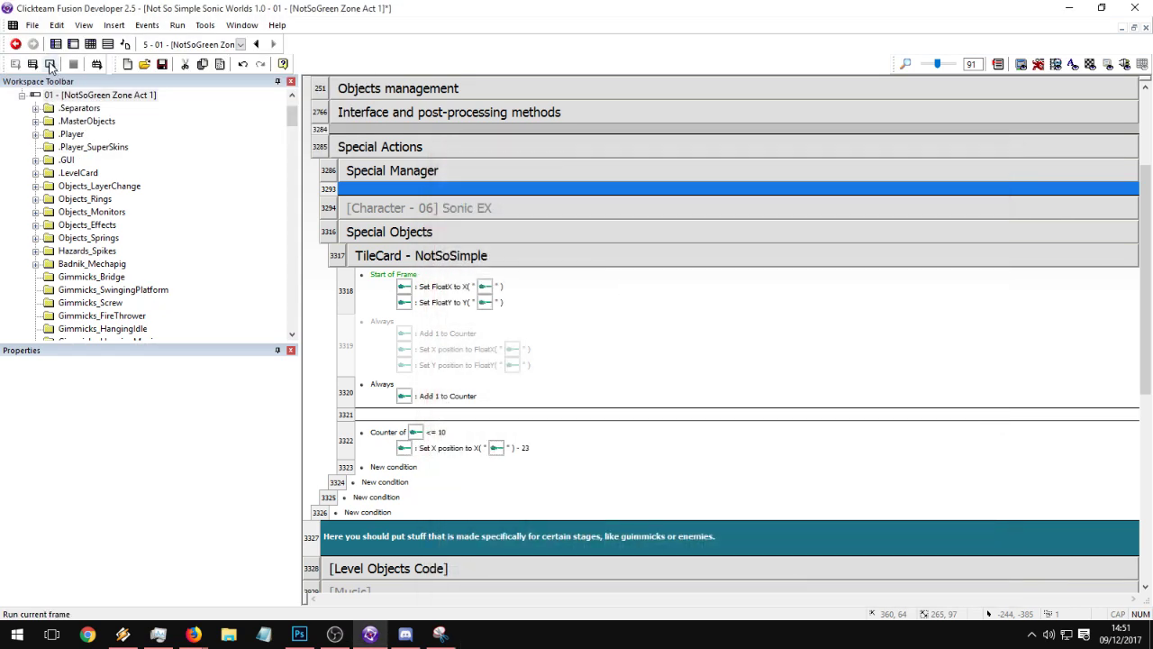
pyautogui.click(50, 65)
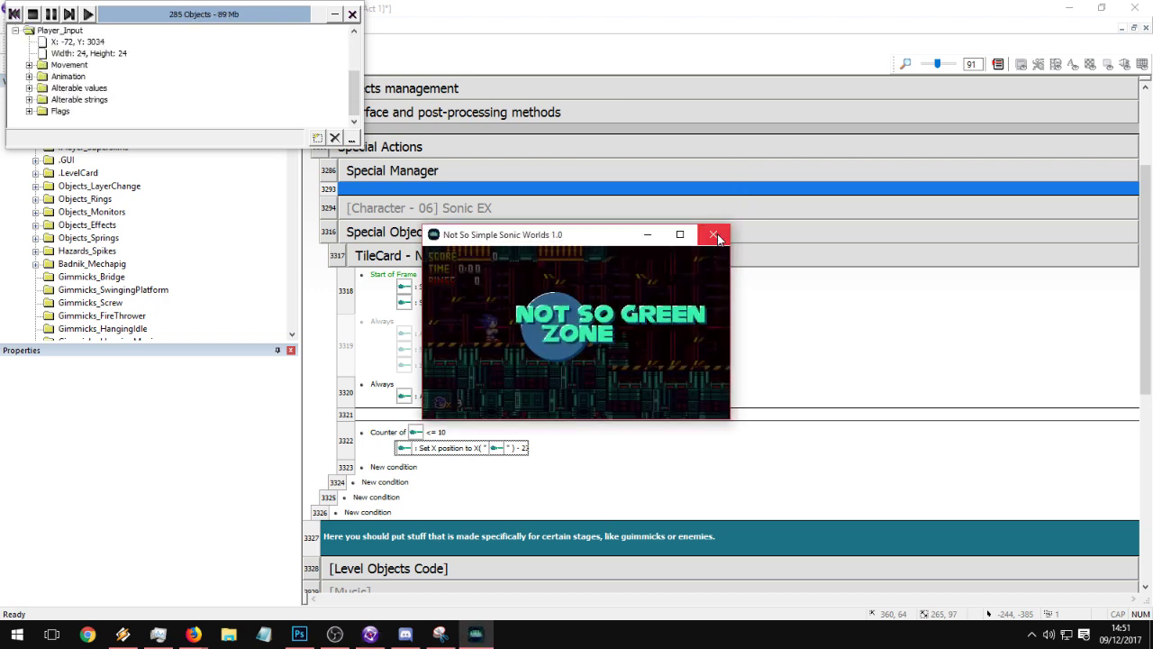
# - Close the test run and duplicate the Counter <= 10 event directly below itself
pyautogui.click(714, 236)
pyautogui.click(397, 481)
pyautogui.click(901, 588)
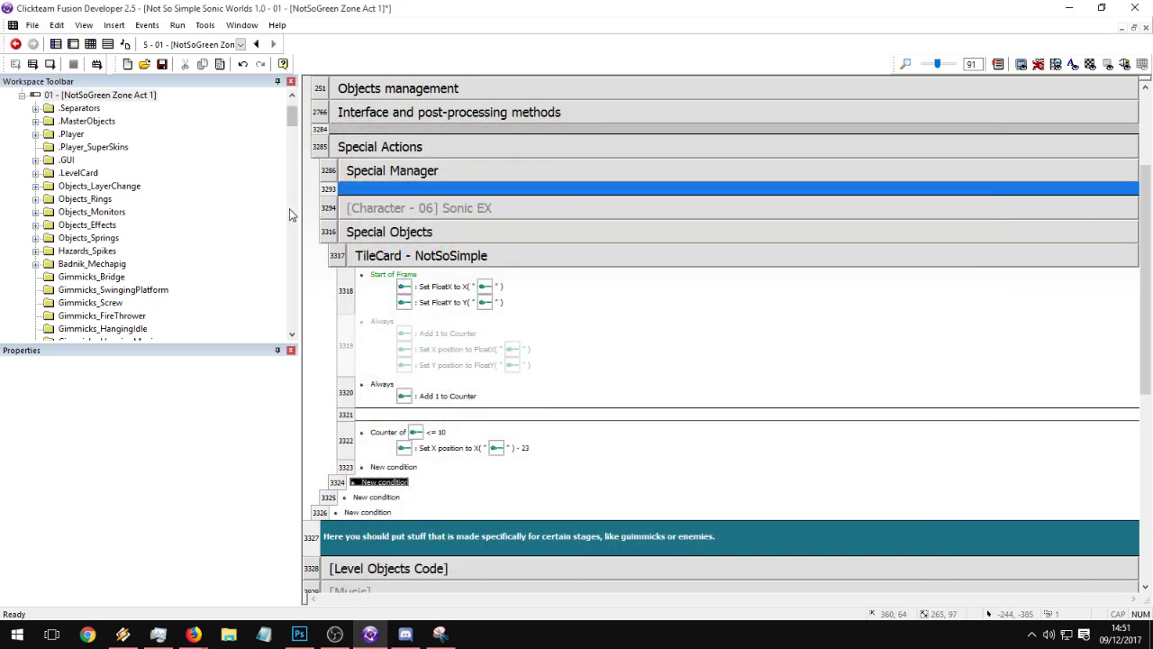
pyautogui.click(345, 441)
pyautogui.hotkey('ctrl', 'c')
pyautogui.hotkey('ctrl', 'v')
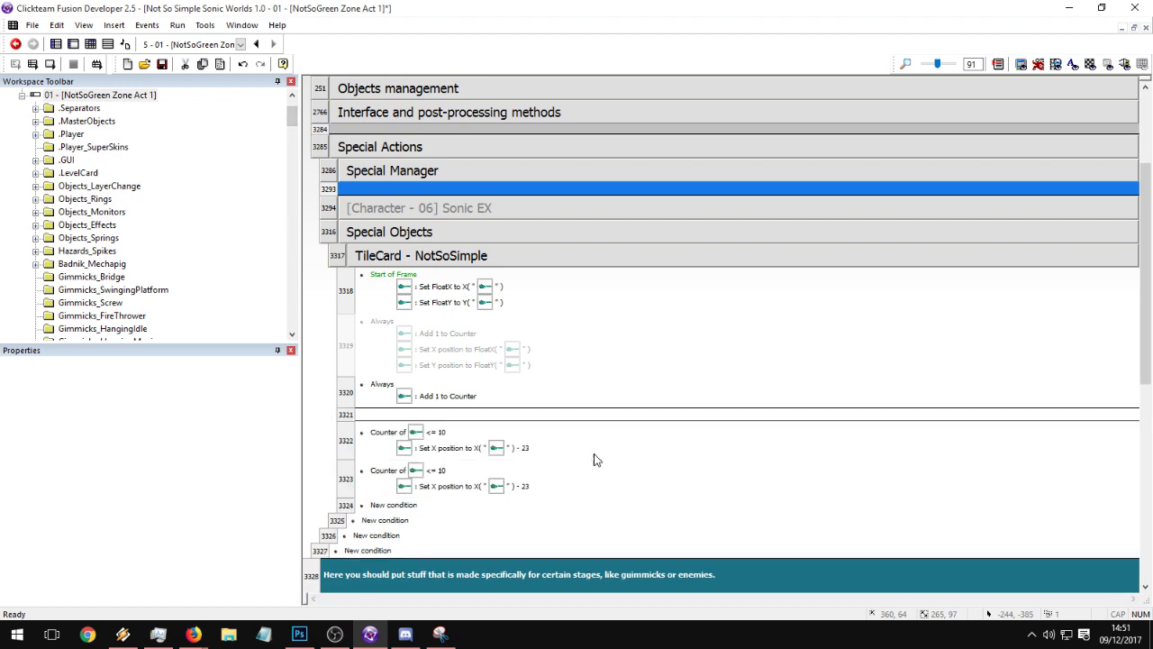
# - Change the duplicated event's condition to Counter greater than 10
pyautogui.doubleClick(396, 470)
pyautogui.click(519, 213)
pyautogui.click(504, 265)
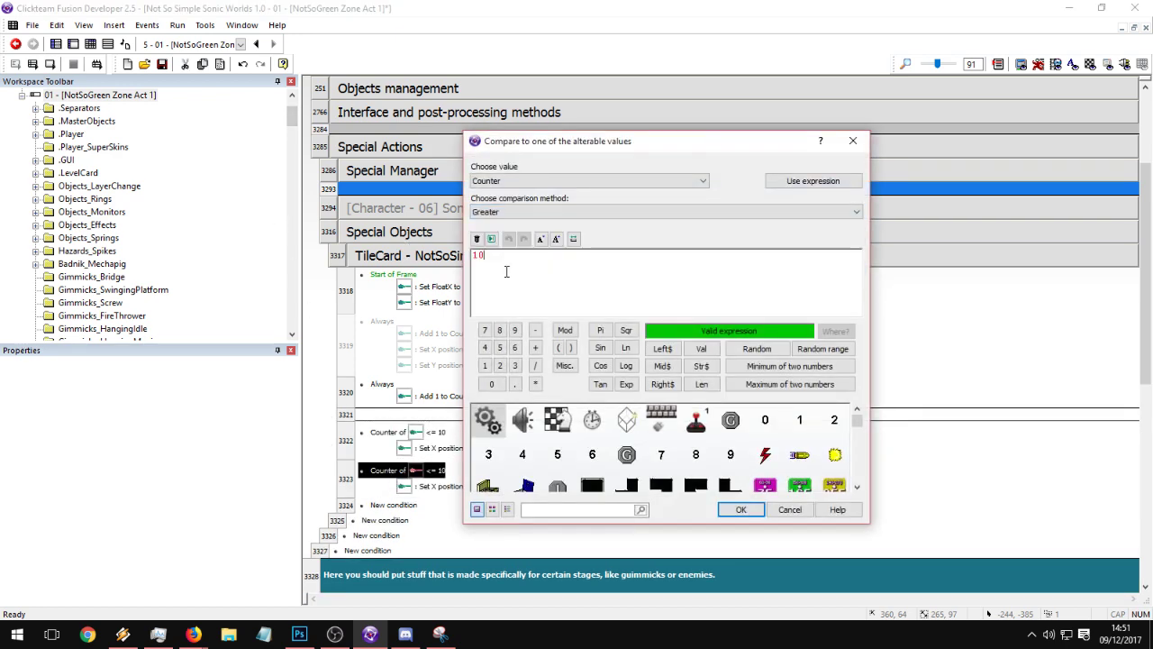
pyautogui.click(495, 215)
pyautogui.click(495, 226)
pyautogui.press('Return')
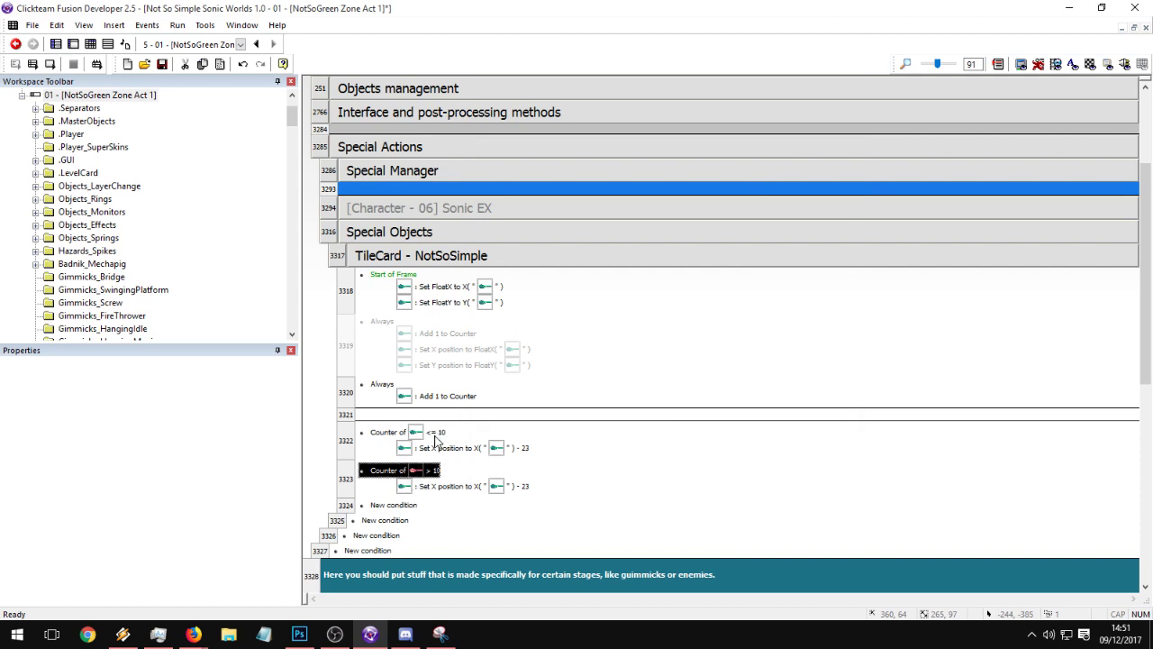
# - Change the X position expression in the Counter > 10 event to X( "TILENAME" ) - 1
pyautogui.doubleClick(479, 489)
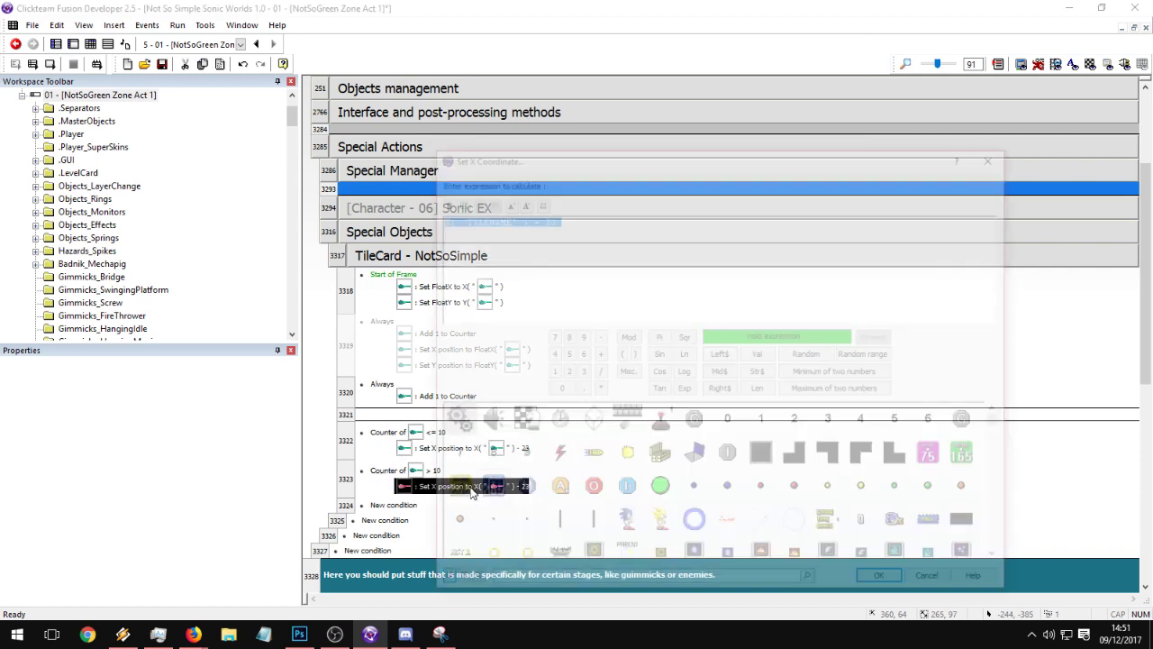
pyautogui.moveTo(556, 233); pyautogui.dragTo(540, 236)
pyautogui.write('1')
pyautogui.press('Return')
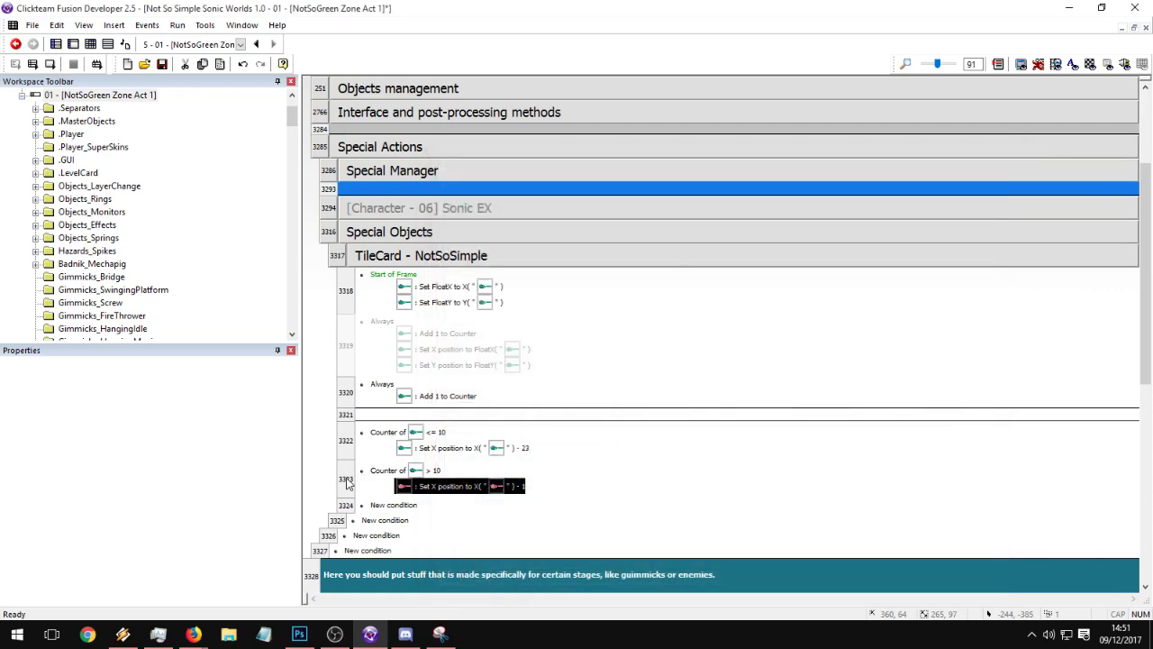
# - Add a second condition to the Counter > 10 event requiring Counter to be lower or equal to 60
pyautogui.click(342, 483)
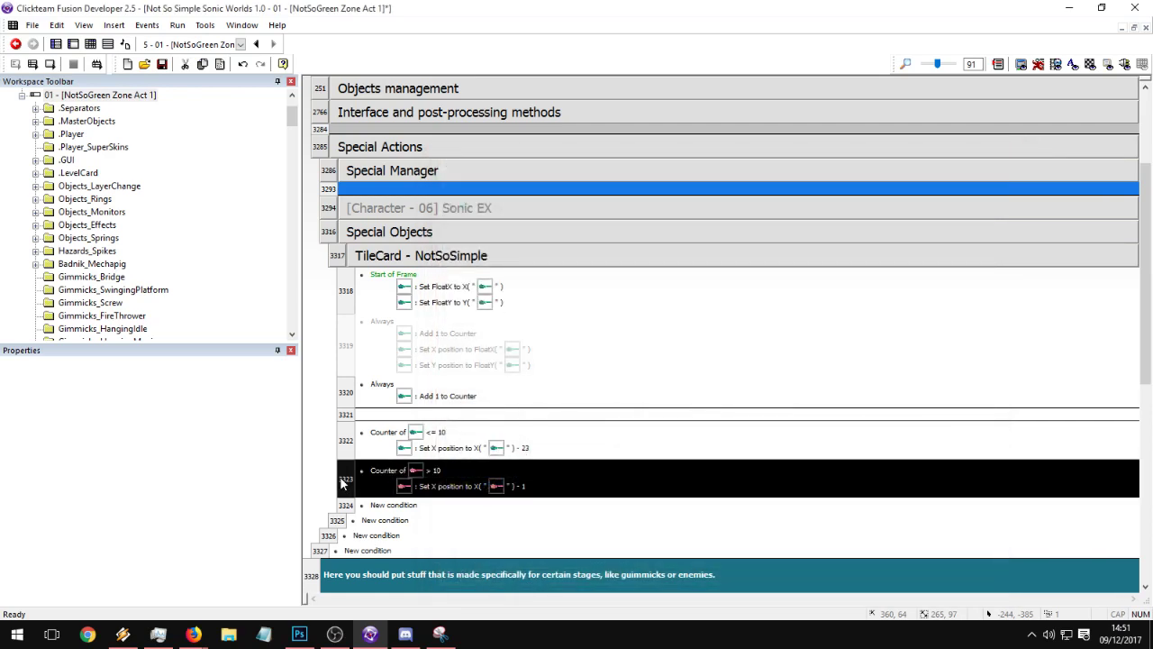
pyautogui.doubleClick(396, 471)
pyautogui.click(498, 212)
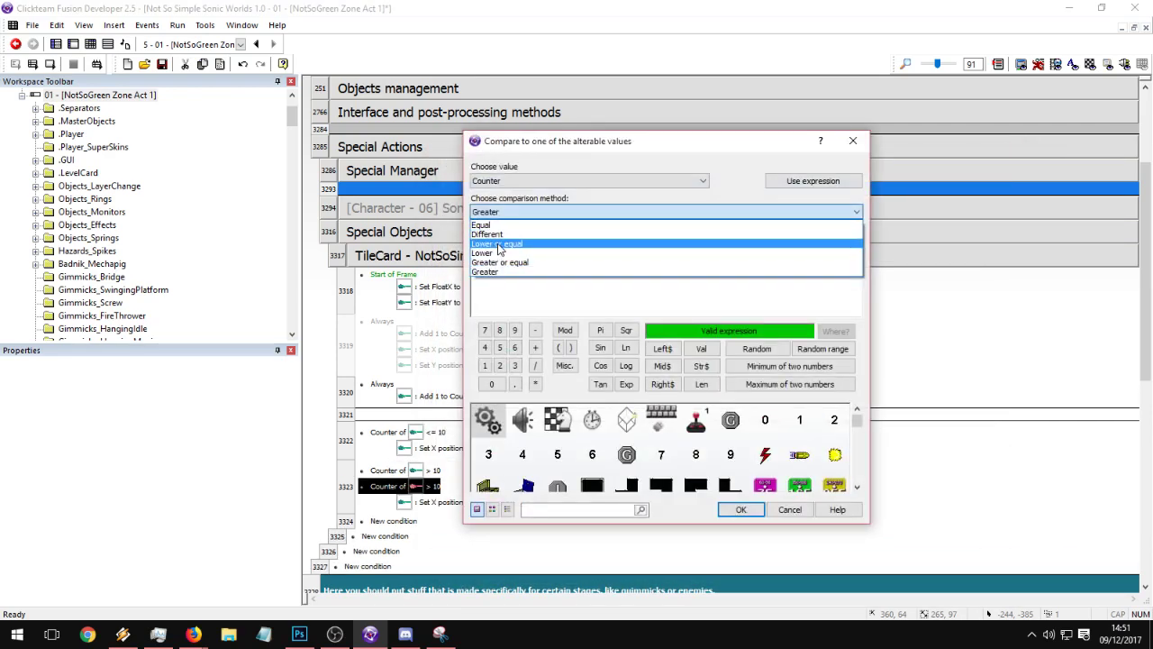
pyautogui.click(496, 241)
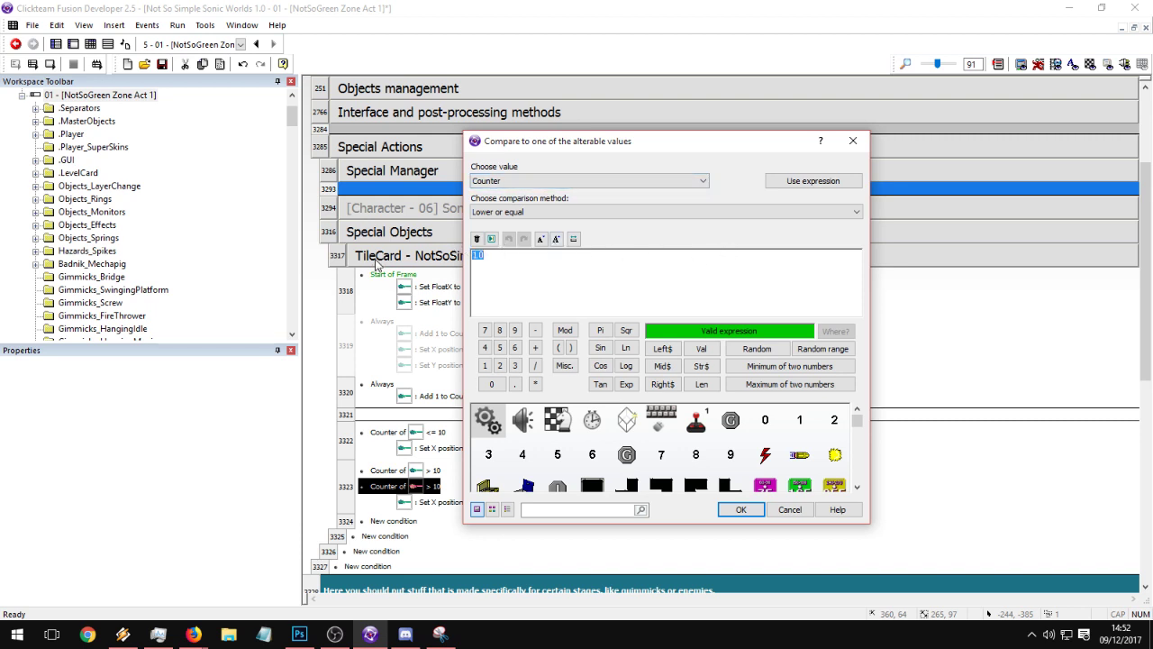
pyautogui.press('BackSpace')
pyautogui.press('BackSpace')
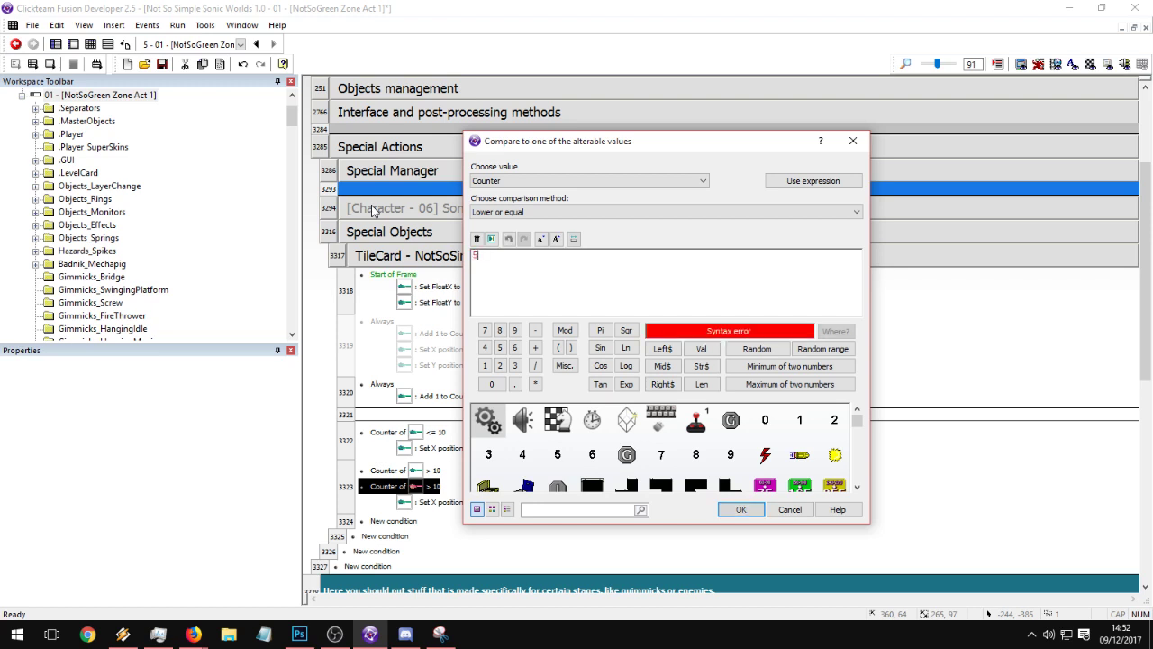
pyautogui.write('50')
pyautogui.press('BackSpace')
pyautogui.press('BackSpace')
pyautogui.write('60')
pyautogui.press('Return')
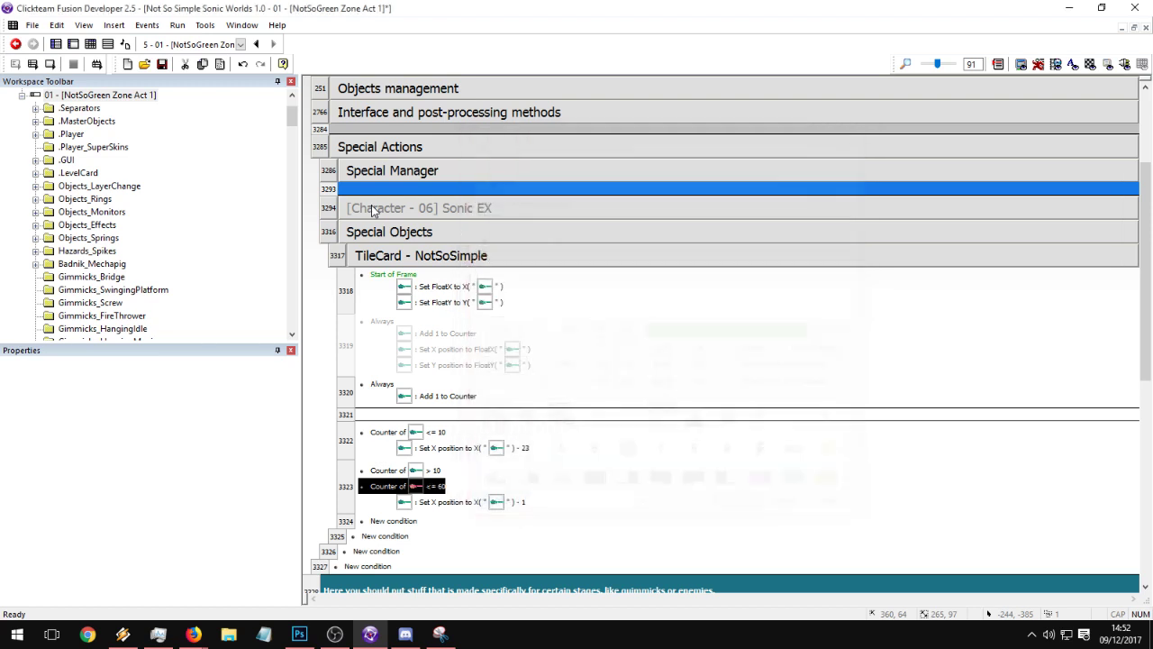
# - Raise the upper limit in the event's second Counter condition to 90
pyautogui.doubleClick(430, 487)
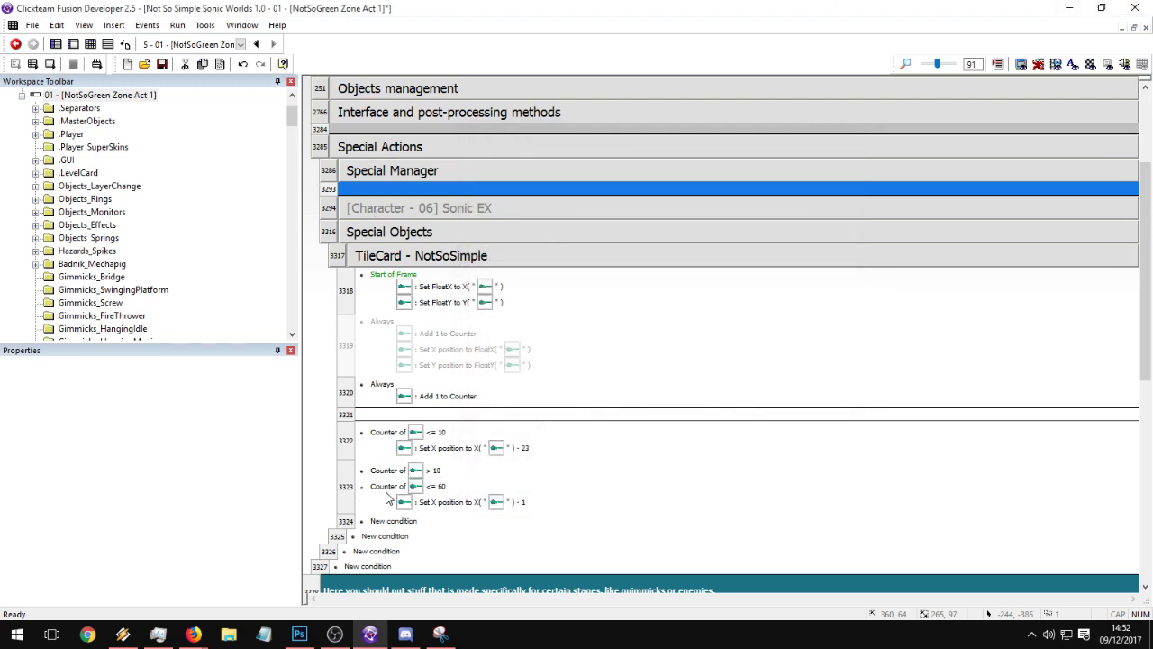
pyautogui.write('7')
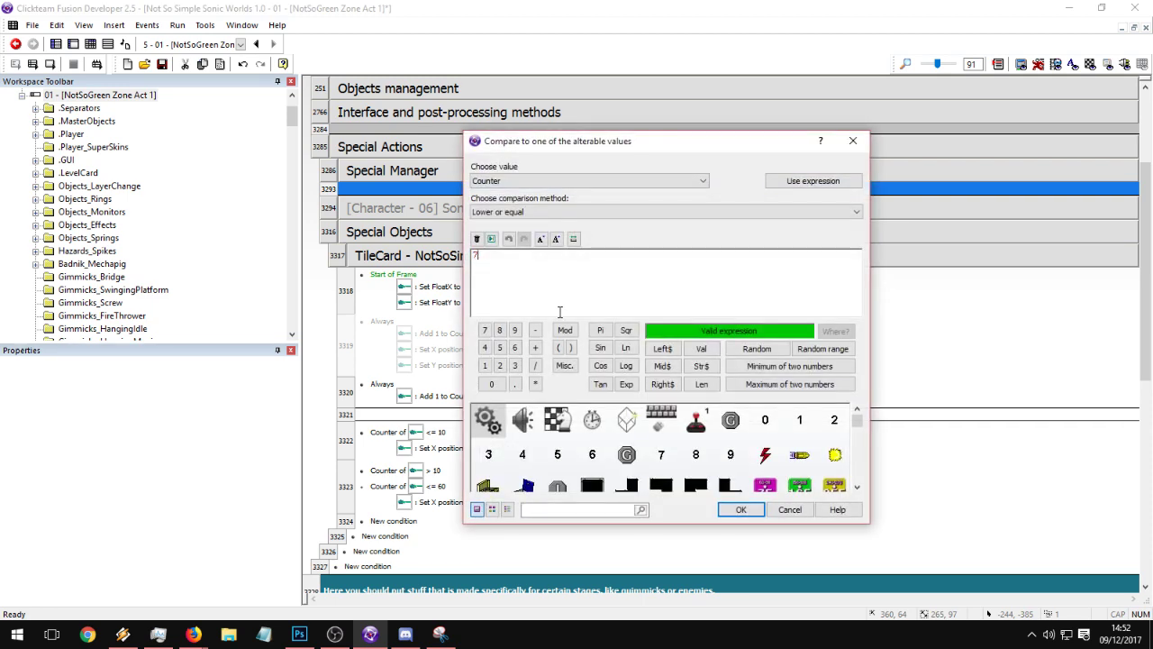
pyautogui.press('BackSpace')
pyautogui.write('100')
pyautogui.press('BackSpace')
pyautogui.press('BackSpace')
pyautogui.press('BackSpace')
pyautogui.write('5')
pyautogui.press('BackSpace')
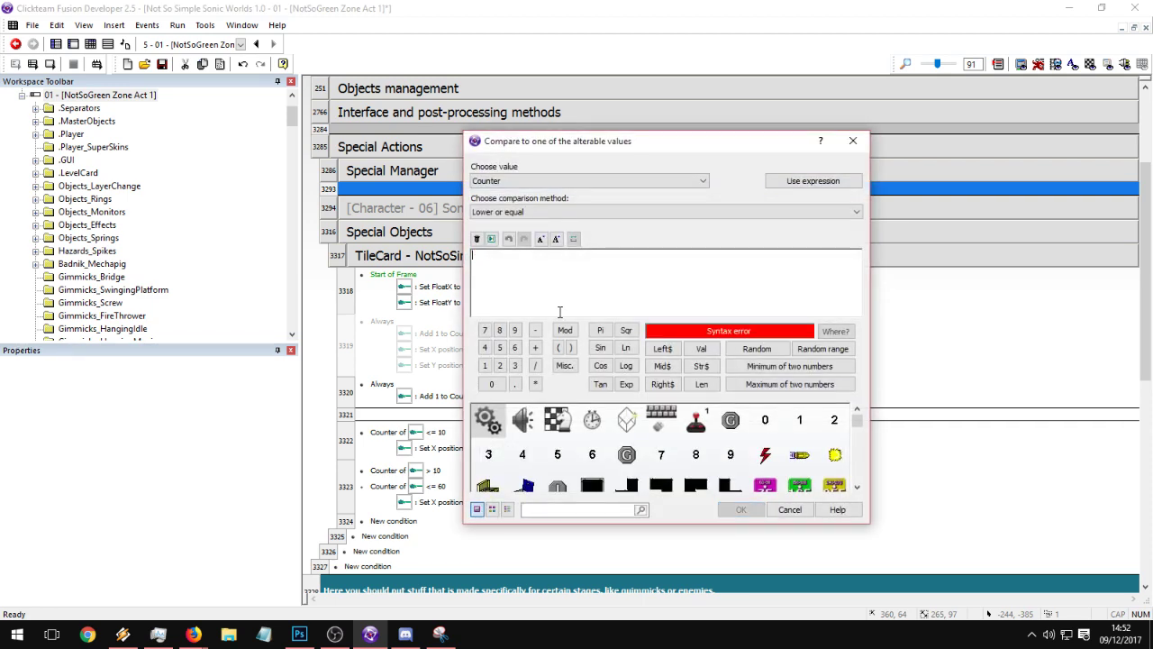
pyautogui.write('9')
pyautogui.press('Return')
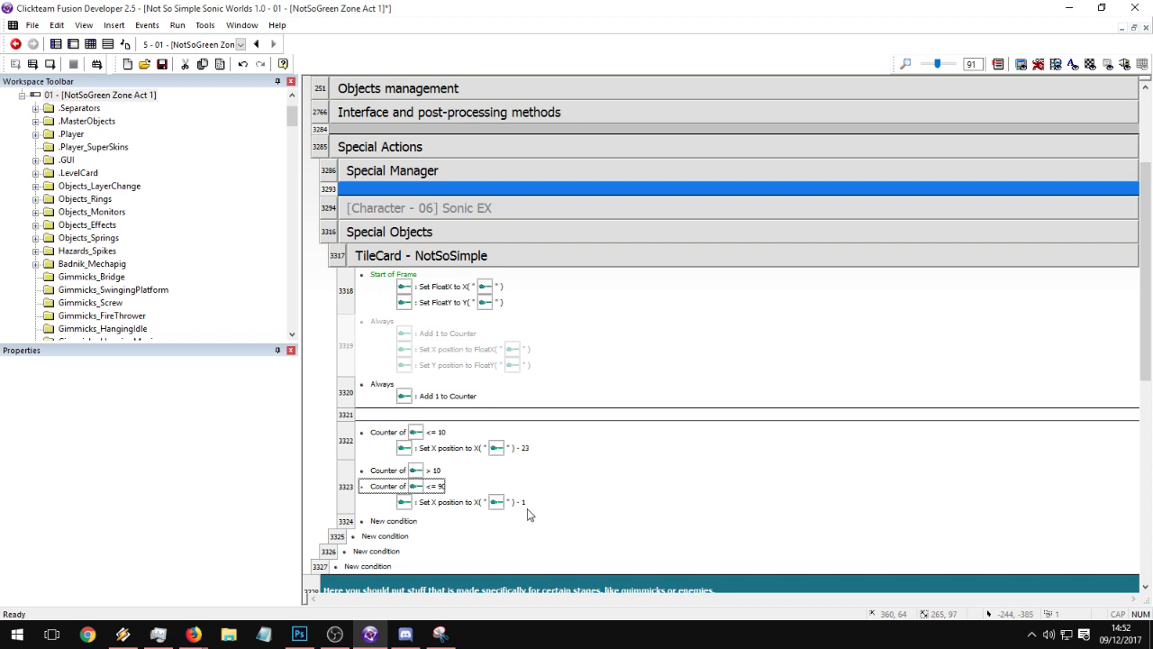
# - Duplicate the event with the Counter > 10 and Counter <= 90 conditions directly below itself
pyautogui.click(393, 507)
pyautogui.click(334, 487)
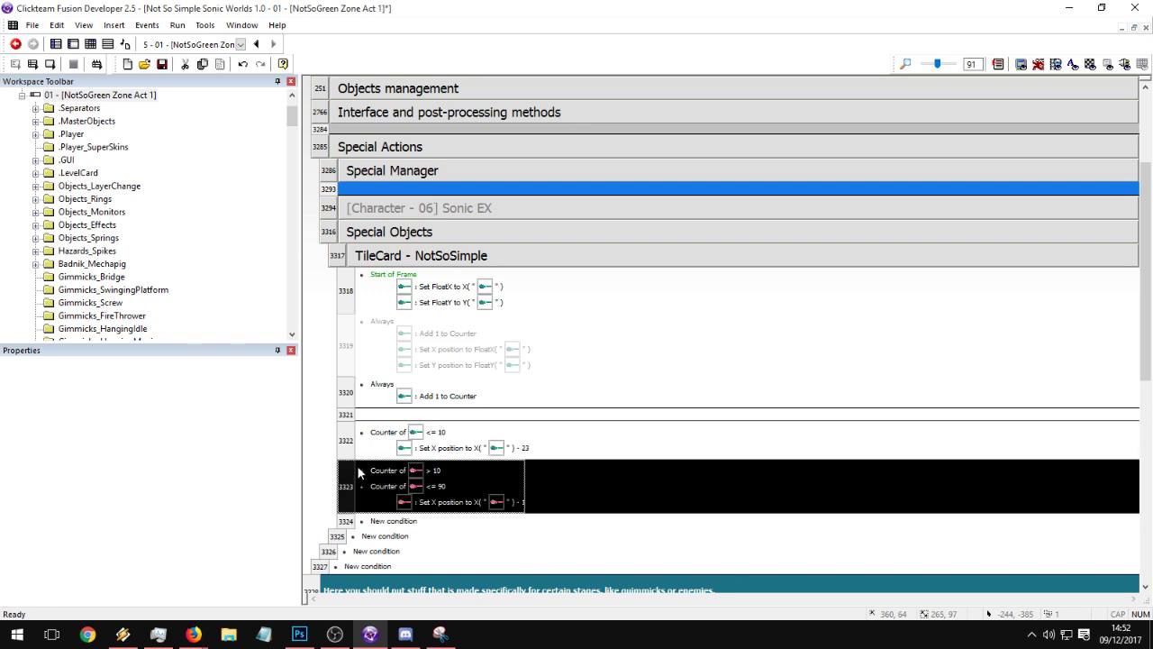
pyautogui.scroll(-3, 397, 459)
pyautogui.hotkey('ctrl', 'c')
pyautogui.hotkey('ctrl', 'v')
pyautogui.click(592, 386)
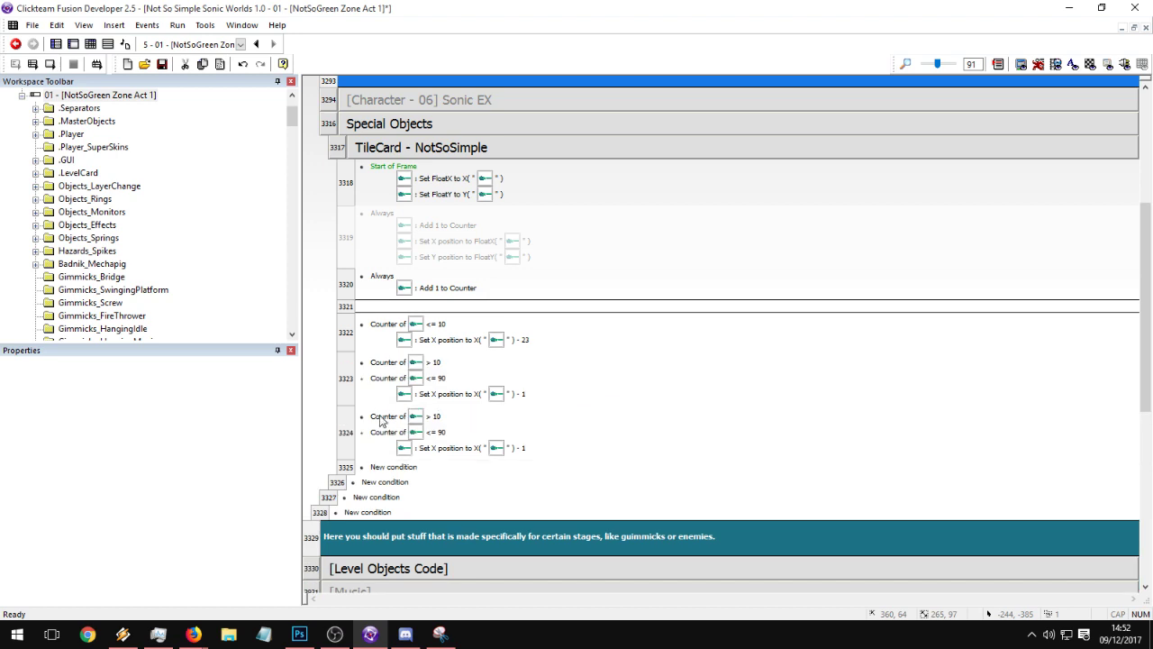
# - Set the duplicated event's first condition to Counter > 90 and delete its Counter <= 90 condition
pyautogui.doubleClick(380, 420)
pyautogui.write('90')
pyautogui.press('Return')
pyautogui.click(393, 432)
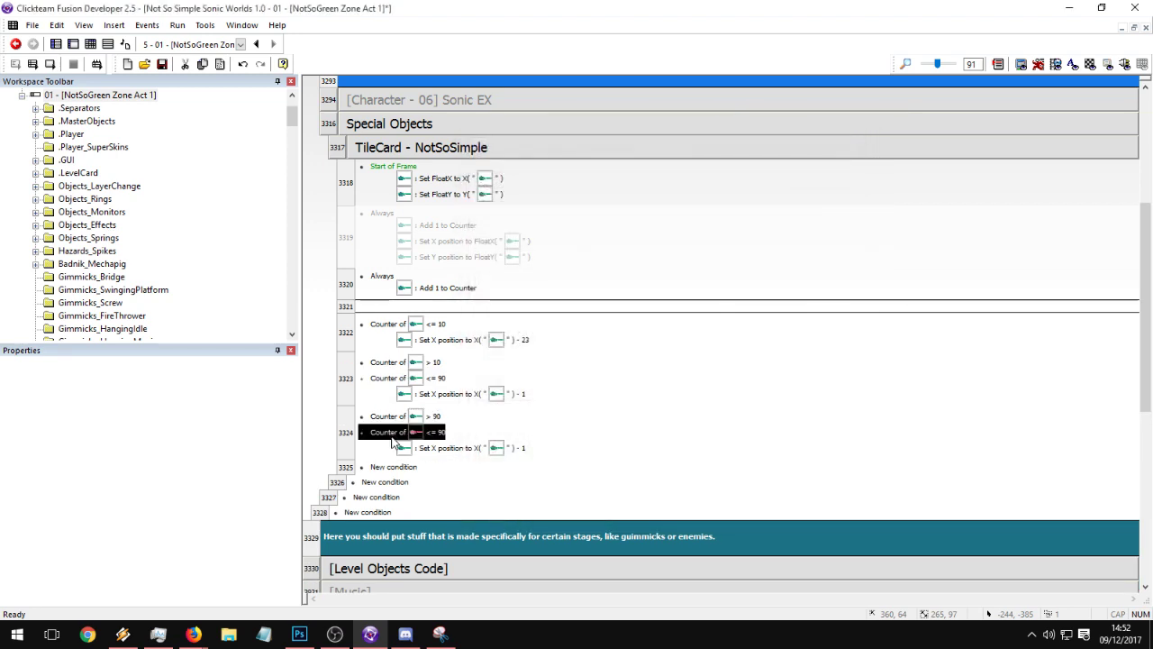
pyautogui.scroll(-1, 393, 441)
# - Change the X position expression in the Counter > 90 event to X( "TILENAME" ) - 24
pyautogui.doubleClick(432, 432)
pyautogui.press('BackSpace')
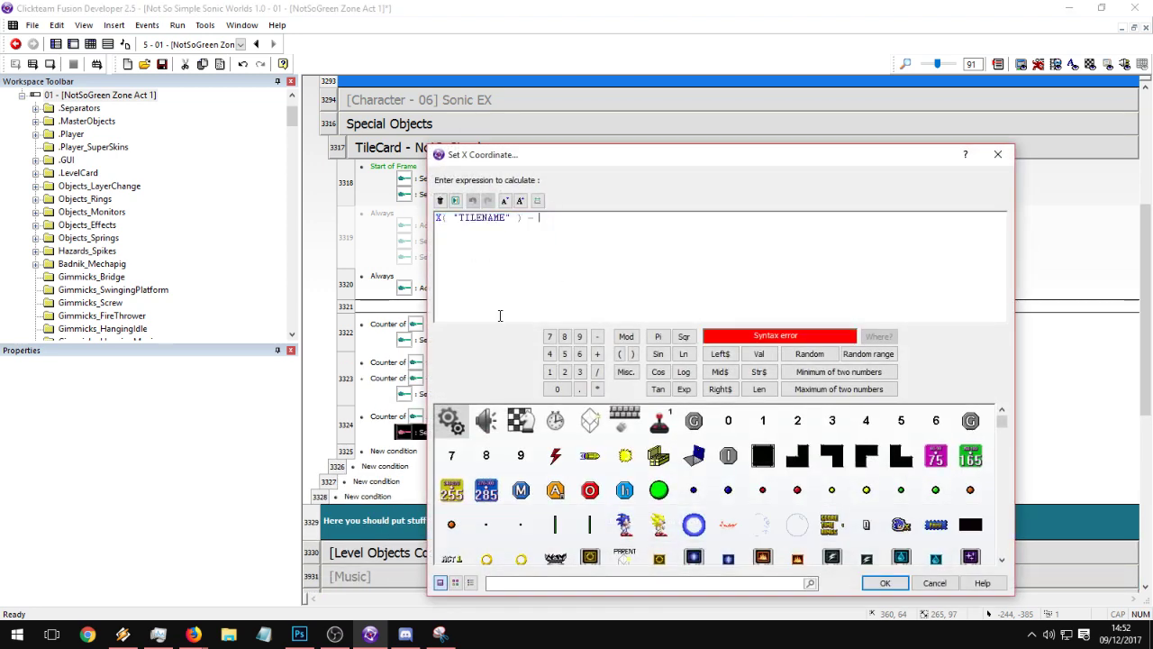
pyautogui.write('24')
pyautogui.press('Return')
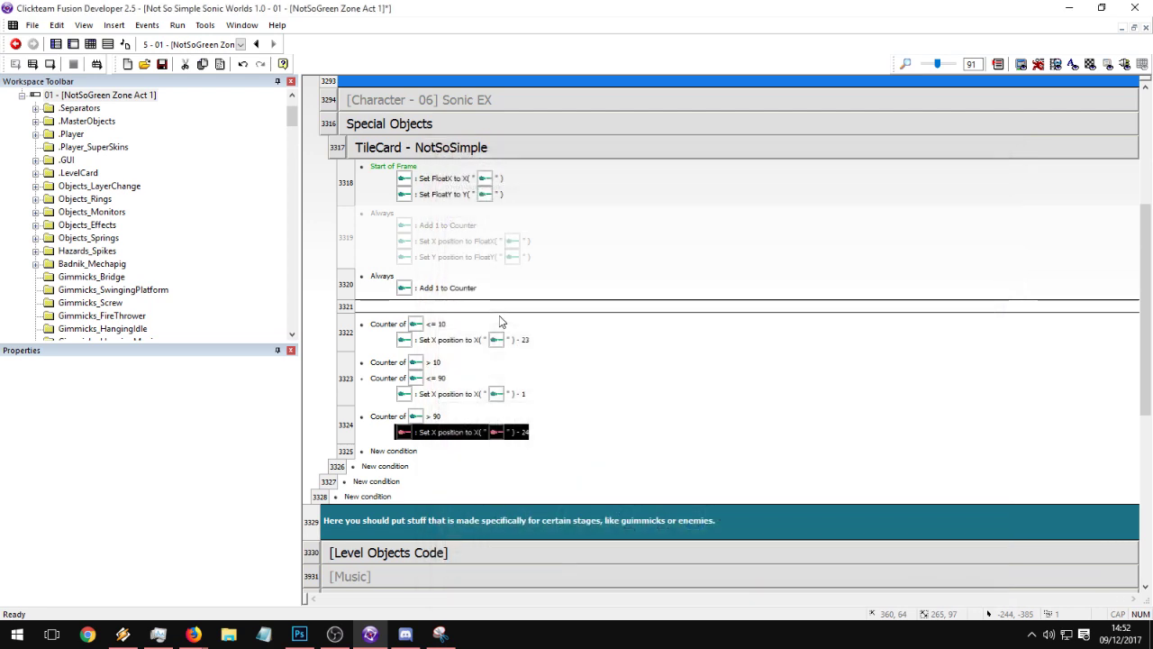
# - Duplicate the Counter > 90 event and set the copy's condition to Counter > 160
pyautogui.click(343, 432)
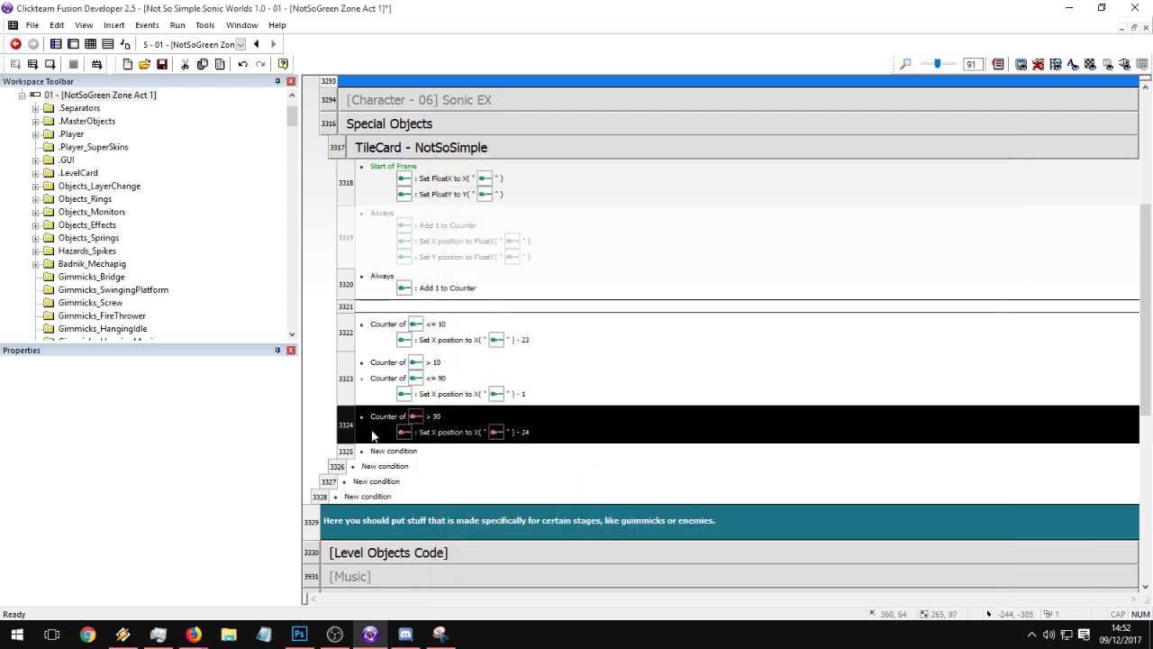
pyautogui.hotkey('ctrl', 'c')
pyautogui.hotkey('ctrl', 'v')
pyautogui.doubleClick(372, 456)
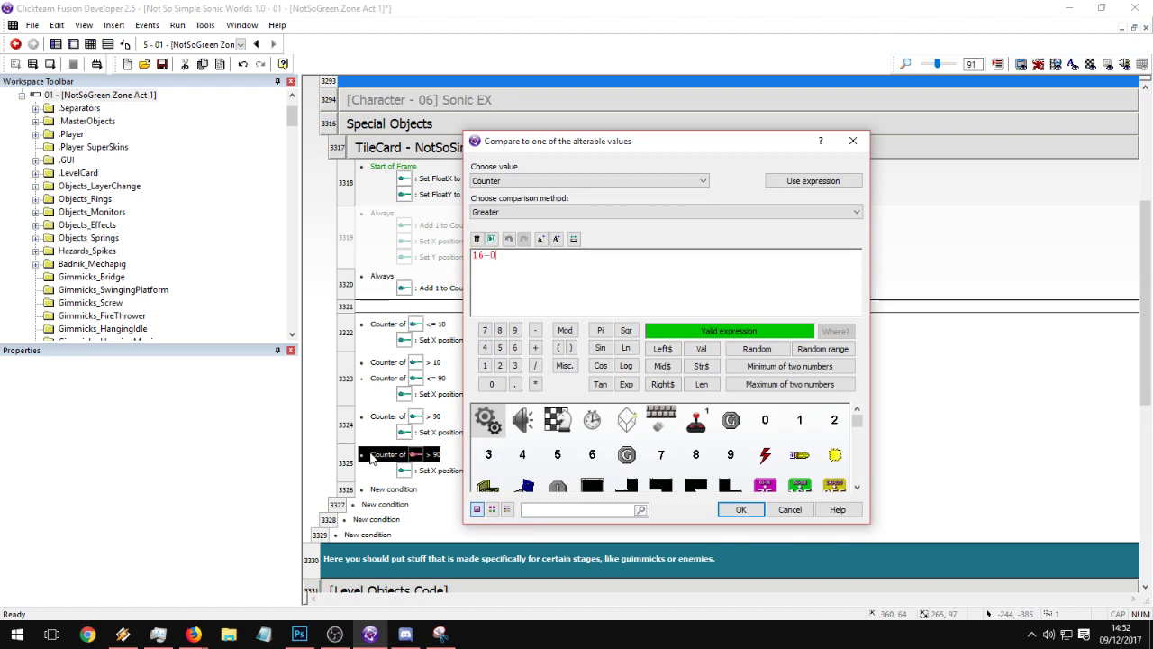
pyautogui.click(741, 510)
# - Replace the Set X position action in the Counter > 160 event with a Destroy action on TILENAME
pyautogui.click(418, 472)
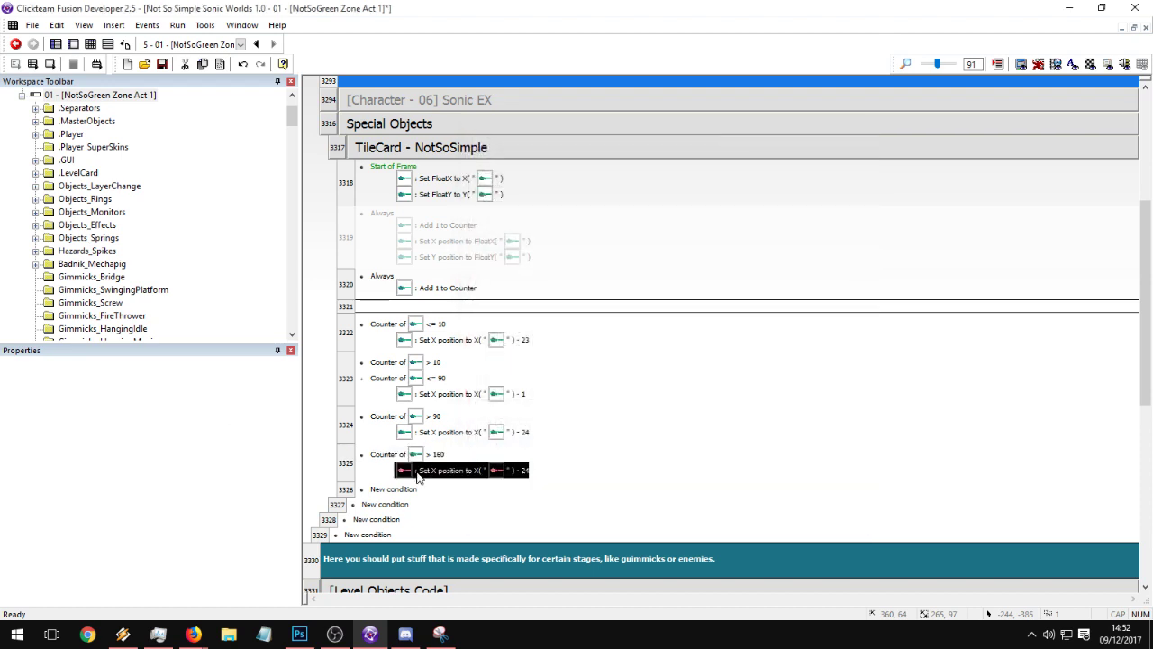
pyautogui.press('Delete')
pyautogui.click(419, 473)
pyautogui.rightClick(482, 419)
pyautogui.click(516, 405)
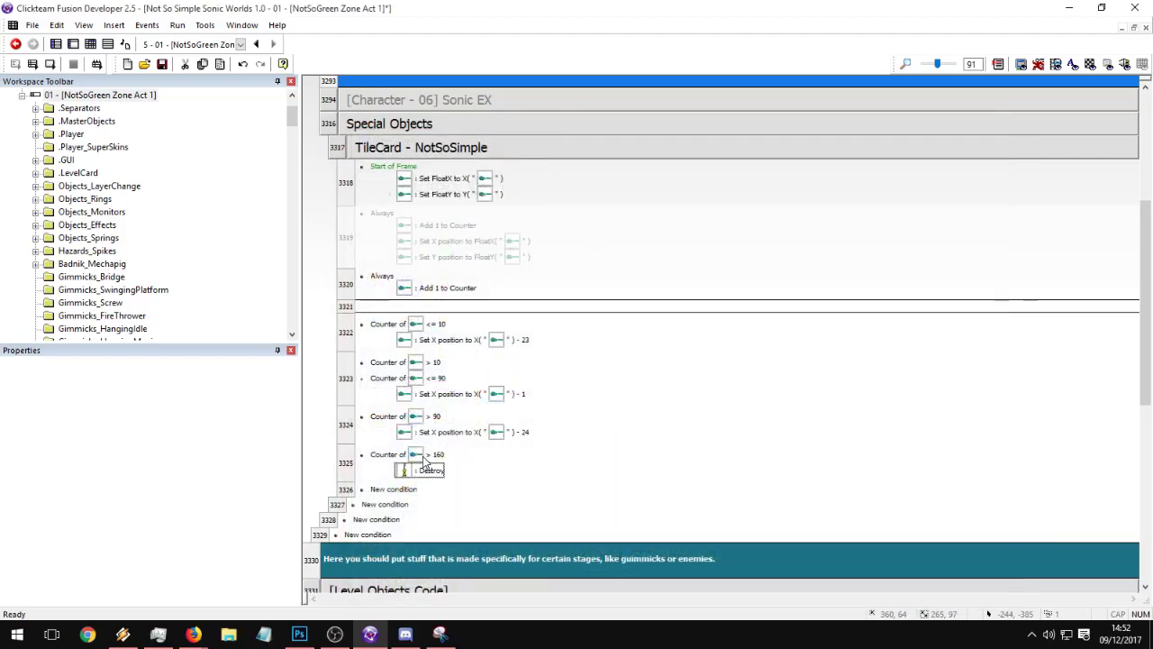
# - Delete the disabled Always event and the Start of Frame event, keeping the Always event that adds 1 to Counter
pyautogui.click(346, 244)
pyautogui.press('Delete')
pyautogui.press('Delete')
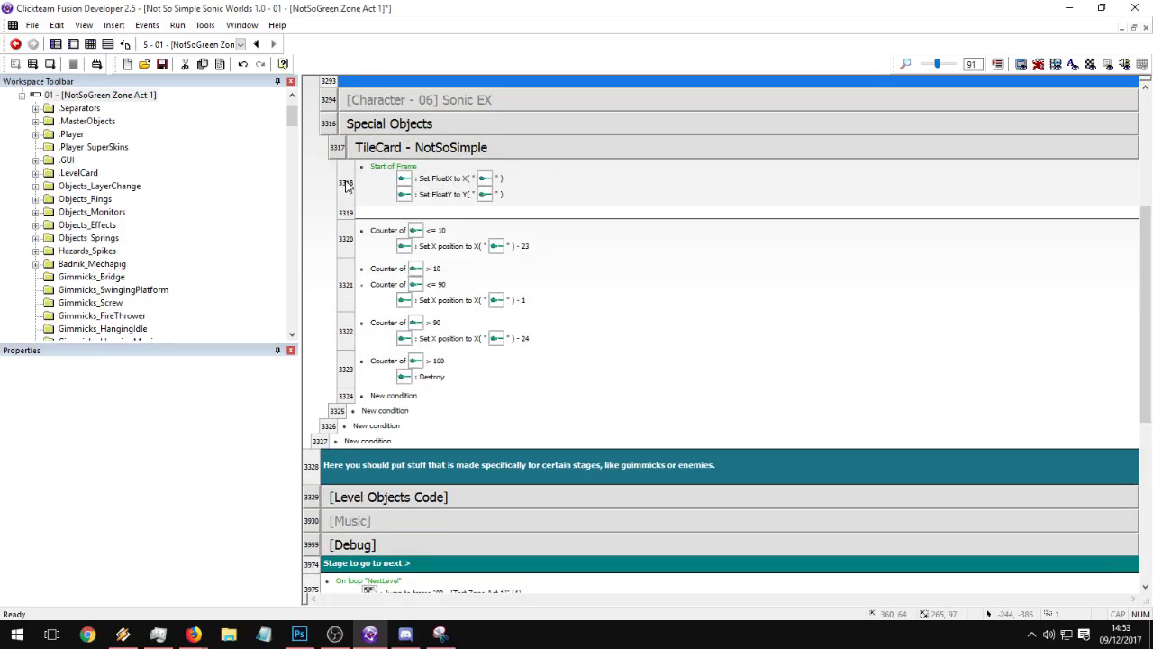
pyautogui.hotkey('ctrl', 'z')
pyautogui.click(348, 185)
pyautogui.press('Delete')
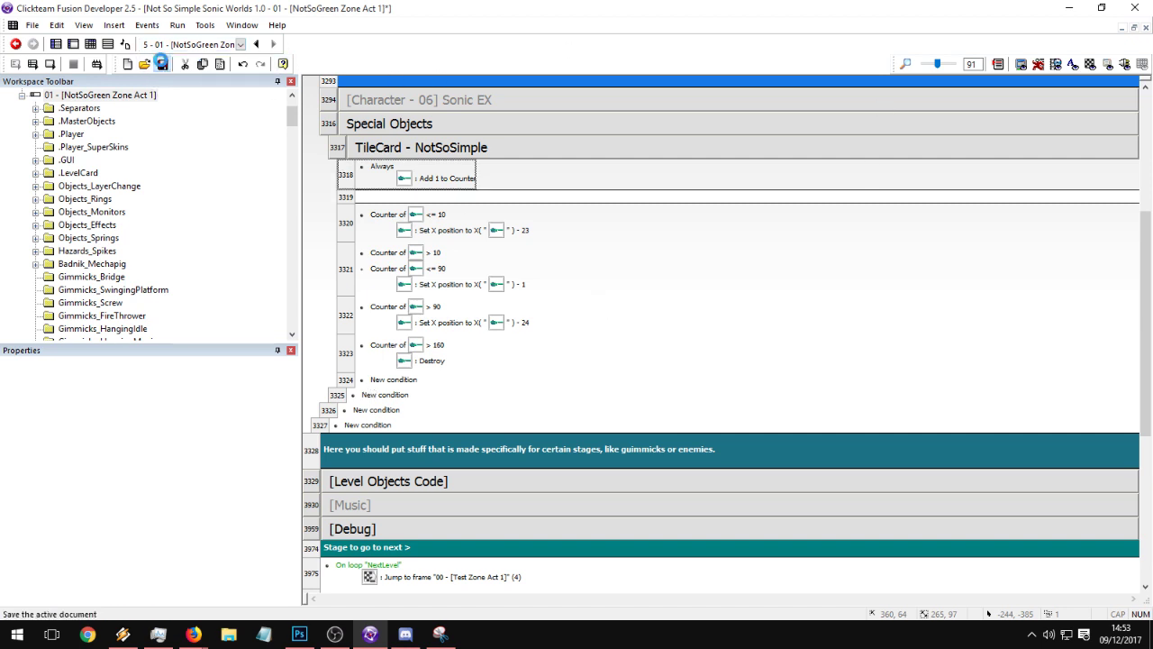
# - Save the project, test-run the frame to check the title card animation, and close the run
pyautogui.click(163, 63)
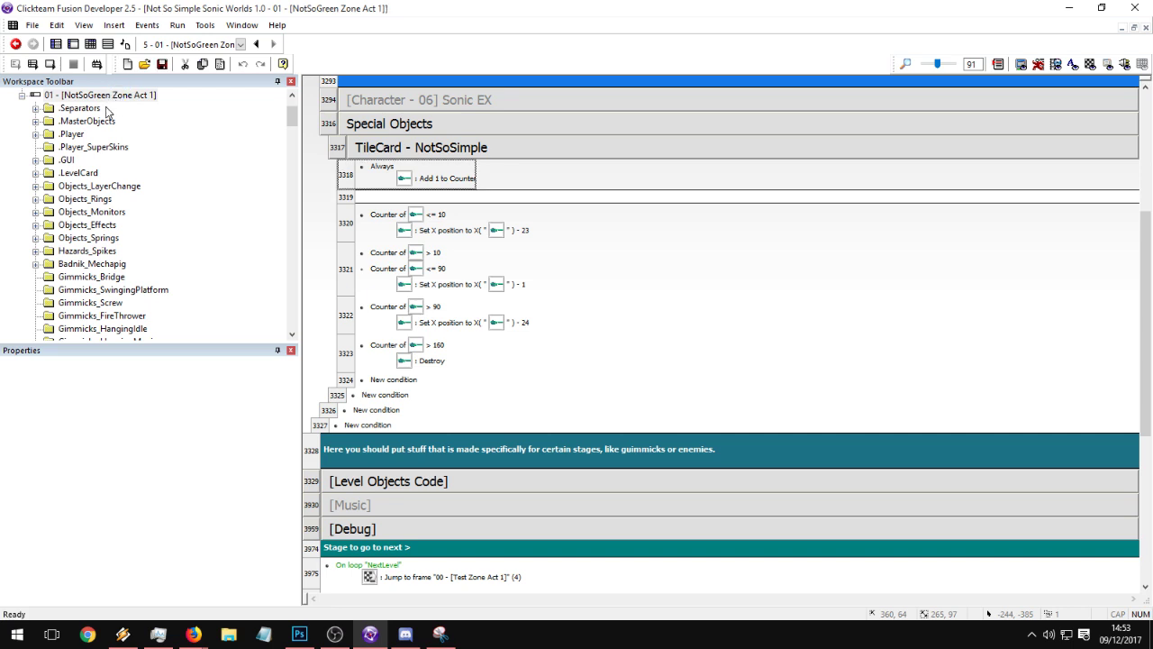
pyautogui.click(50, 64)
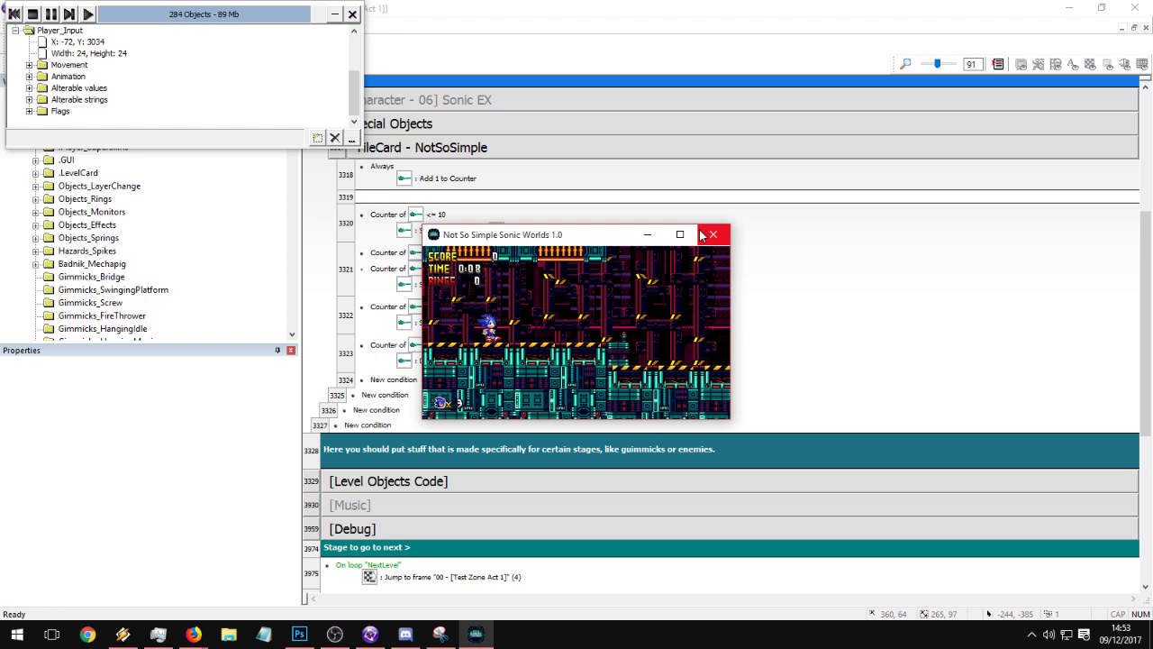
pyautogui.click(702, 236)
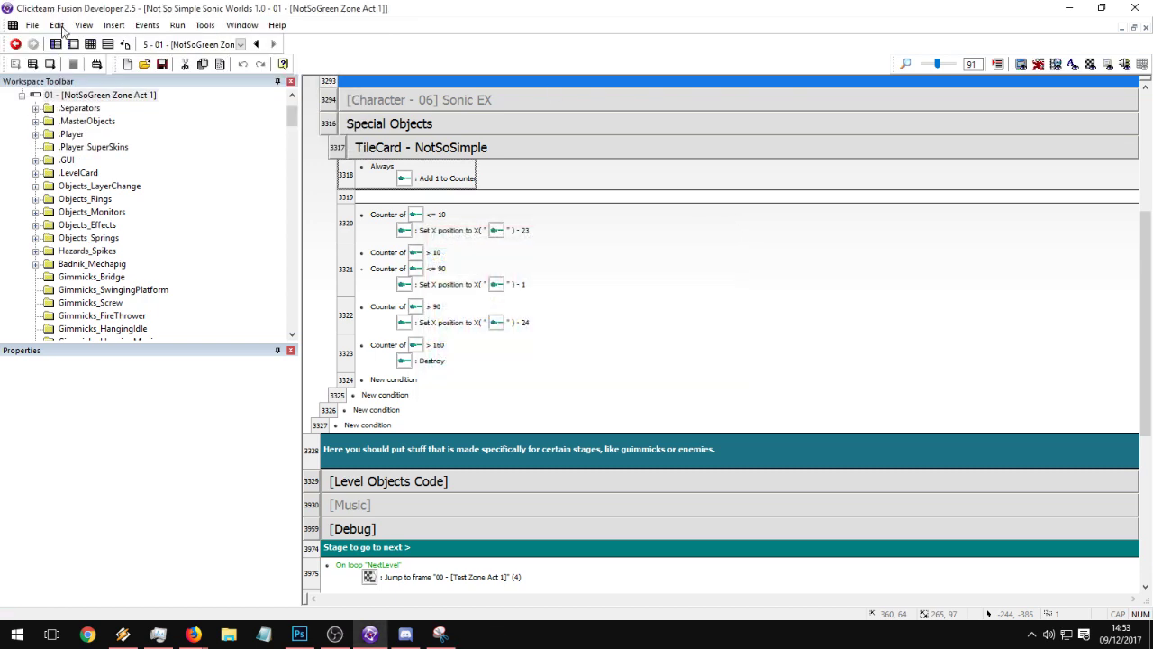
# - In the frame editor, clone the TILENAME title card and place the copy above the frame at about X 40, Y -104
pyautogui.click(75, 47)
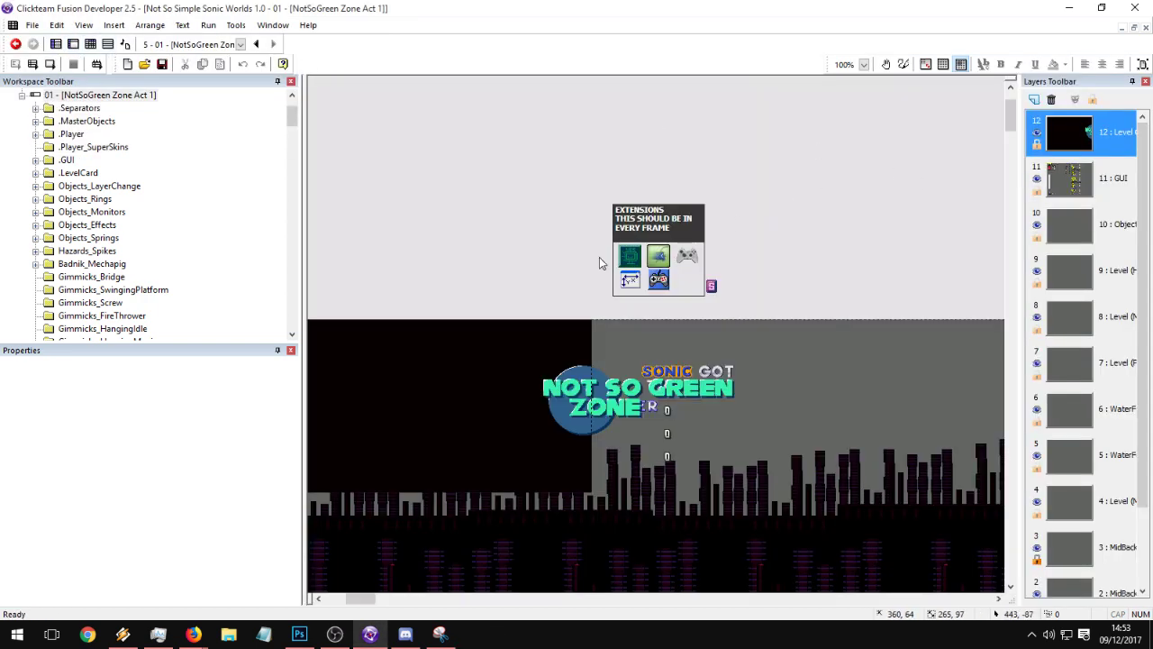
pyautogui.click(689, 348)
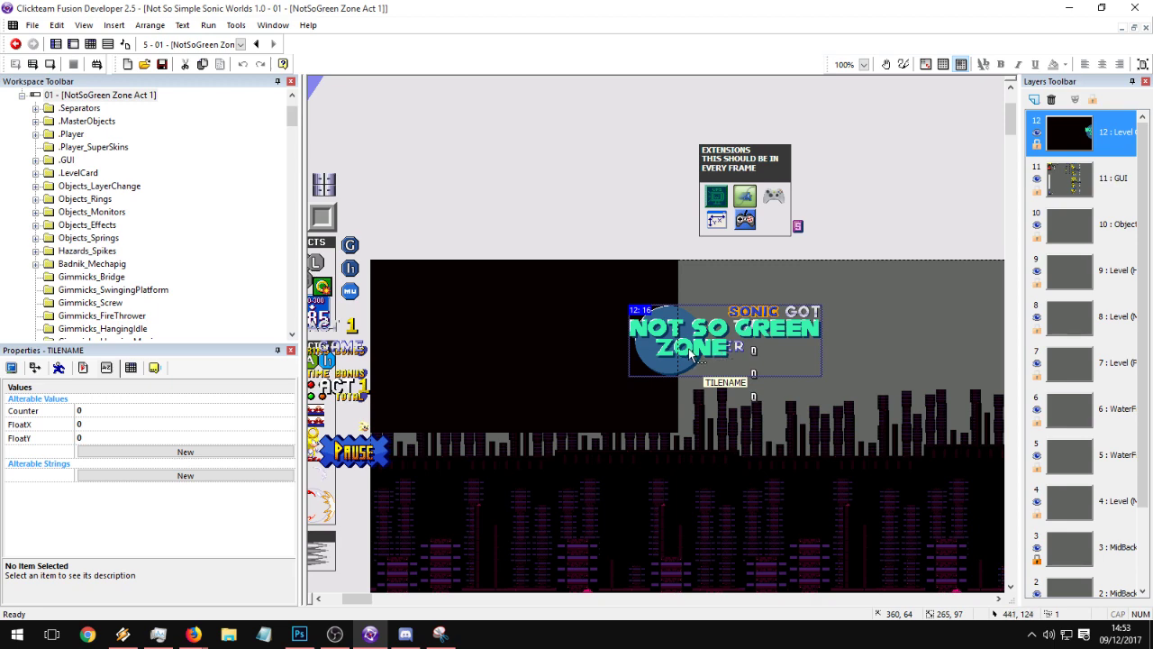
pyautogui.rightClick(691, 349)
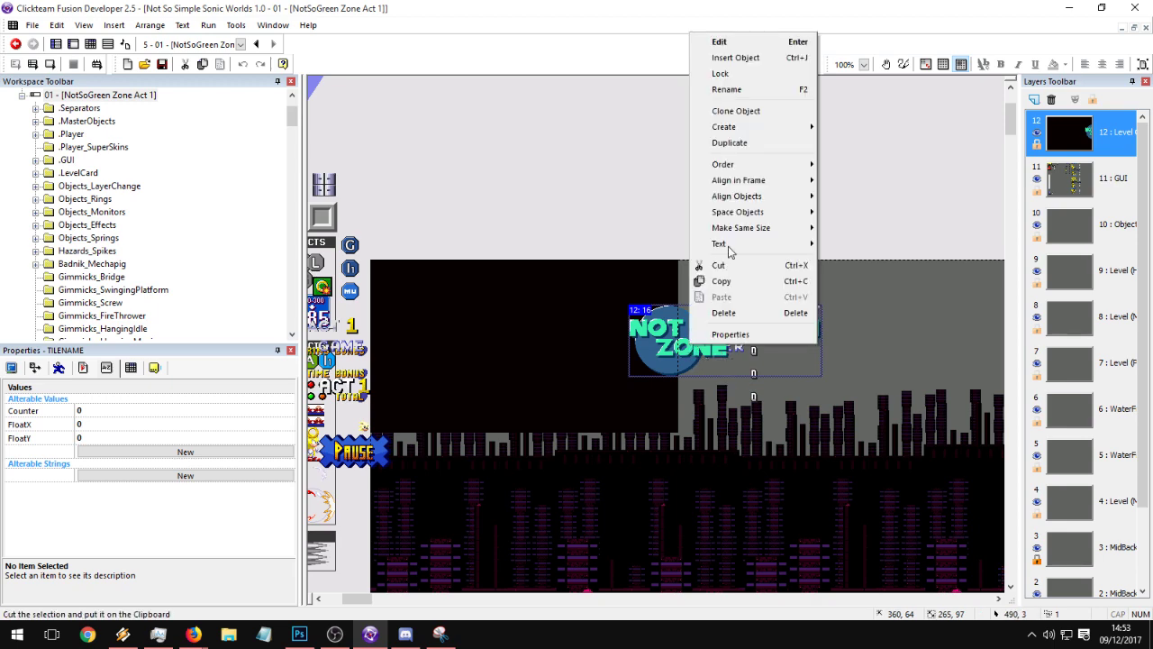
pyautogui.click(726, 111)
pyautogui.moveTo(667, 395); pyautogui.dragTo(437, 205)
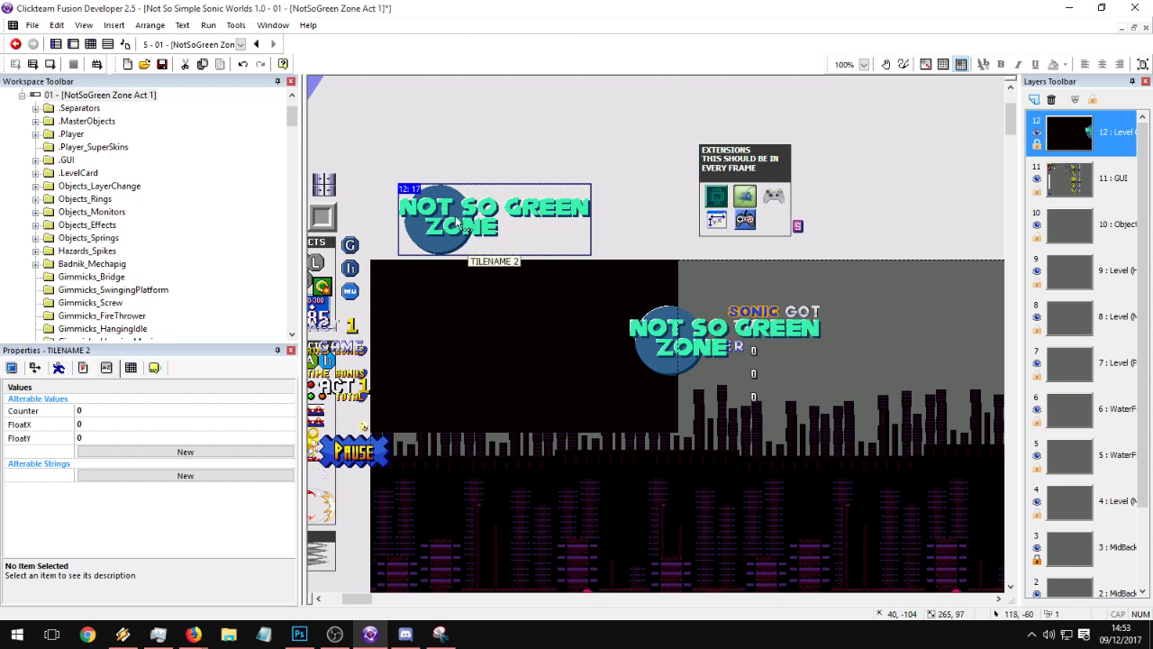
# - Move the TILENAME 2 copy over the original title card and send it backward one level
pyautogui.rightClick(456, 227)
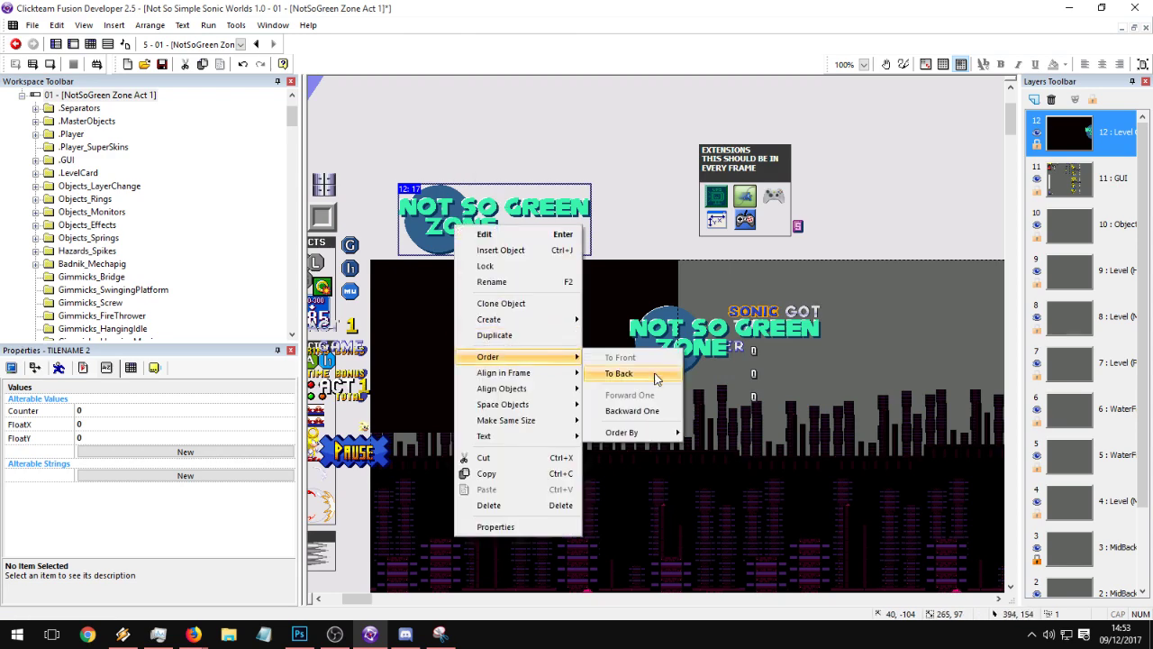
pyautogui.click(438, 217)
pyautogui.moveTo(438, 216); pyautogui.dragTo(652, 269)
pyautogui.rightClick(669, 265)
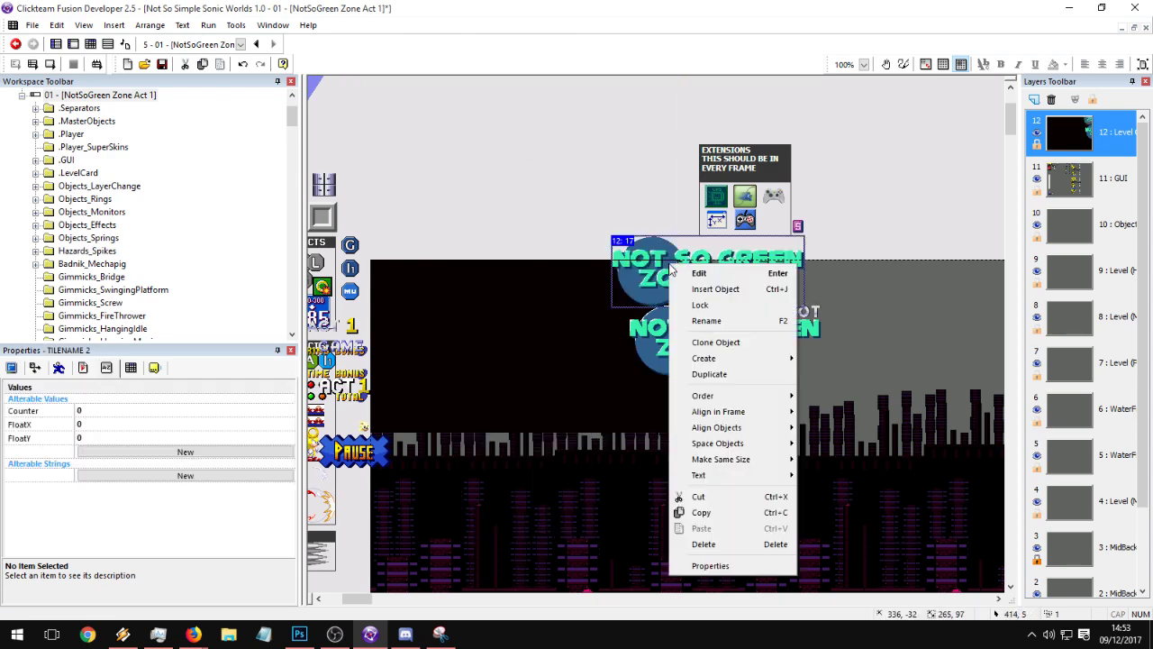
pyautogui.moveTo(721, 396)
pyautogui.click(835, 411)
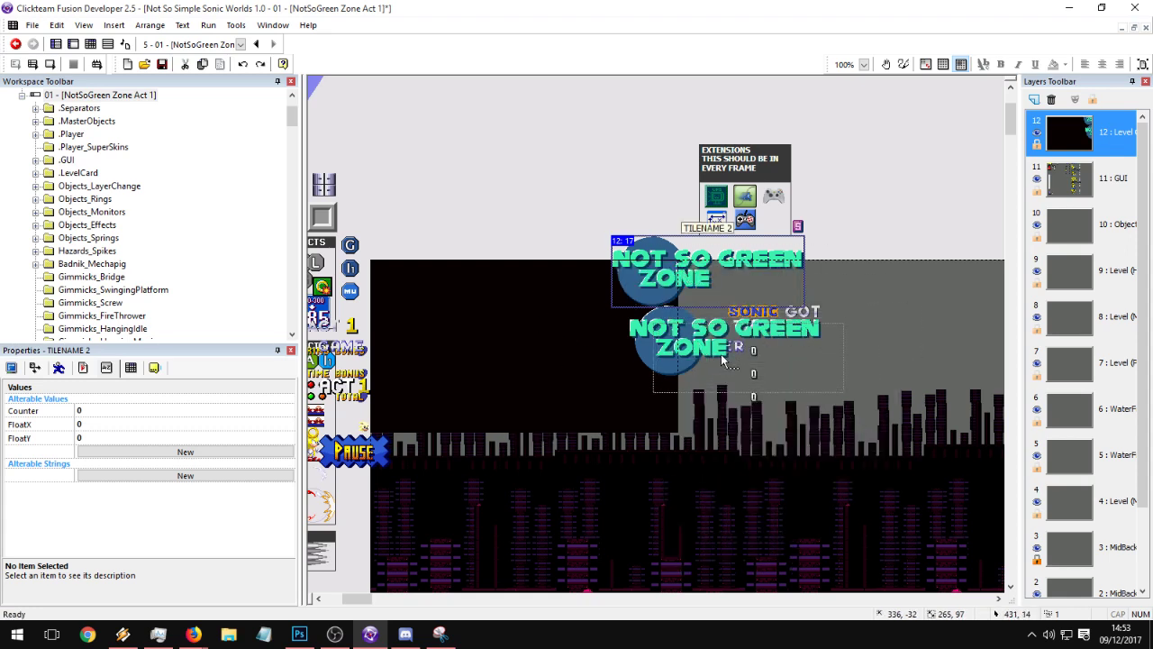
pyautogui.moveTo(669, 284); pyautogui.dragTo(703, 377)
pyautogui.rightClick(703, 377)
pyautogui.moveTo(777, 192)
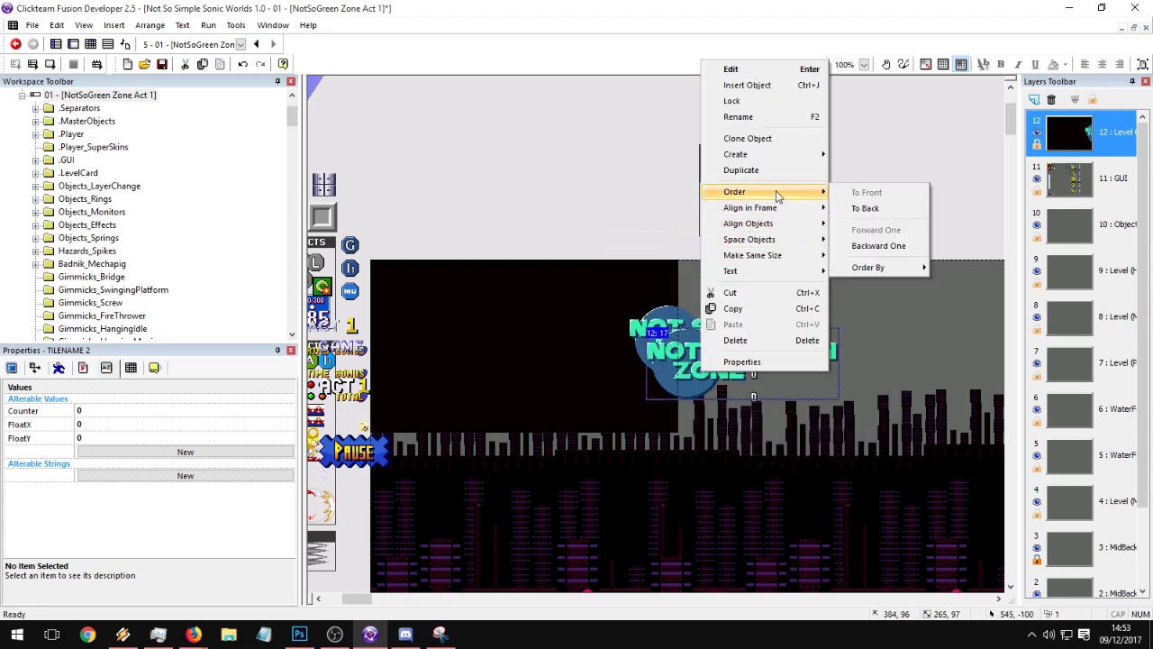
pyautogui.click(878, 246)
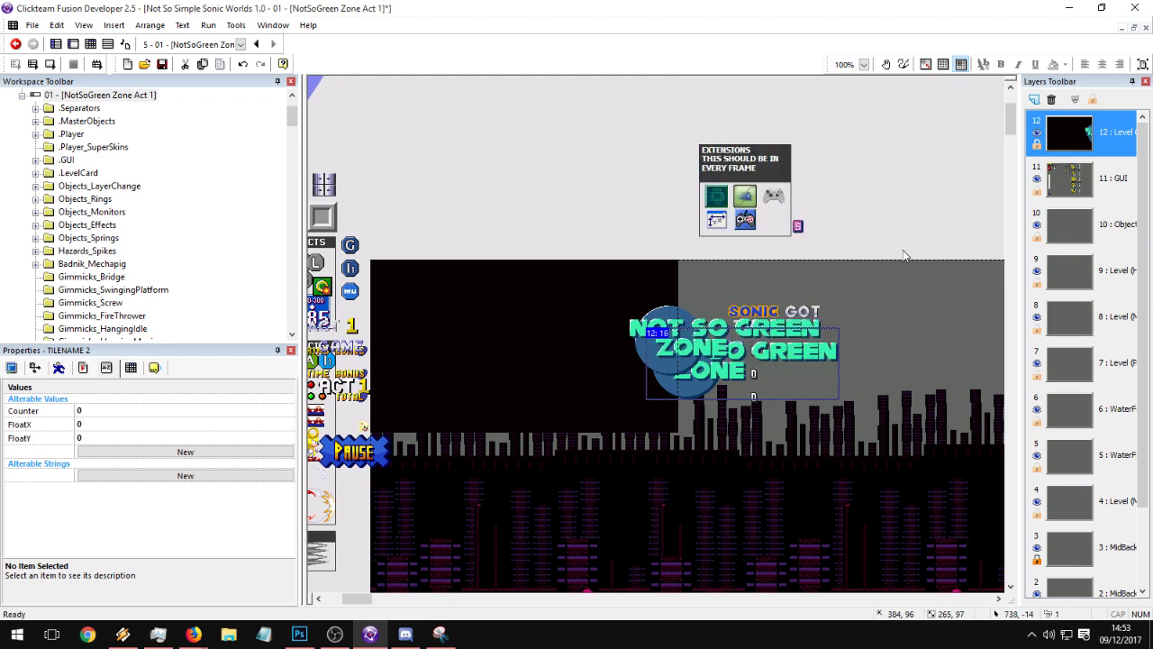
# - Move TILENAME 2 back above the frame to about X 56, Y -112
pyautogui.click(669, 423)
pyautogui.click(703, 389)
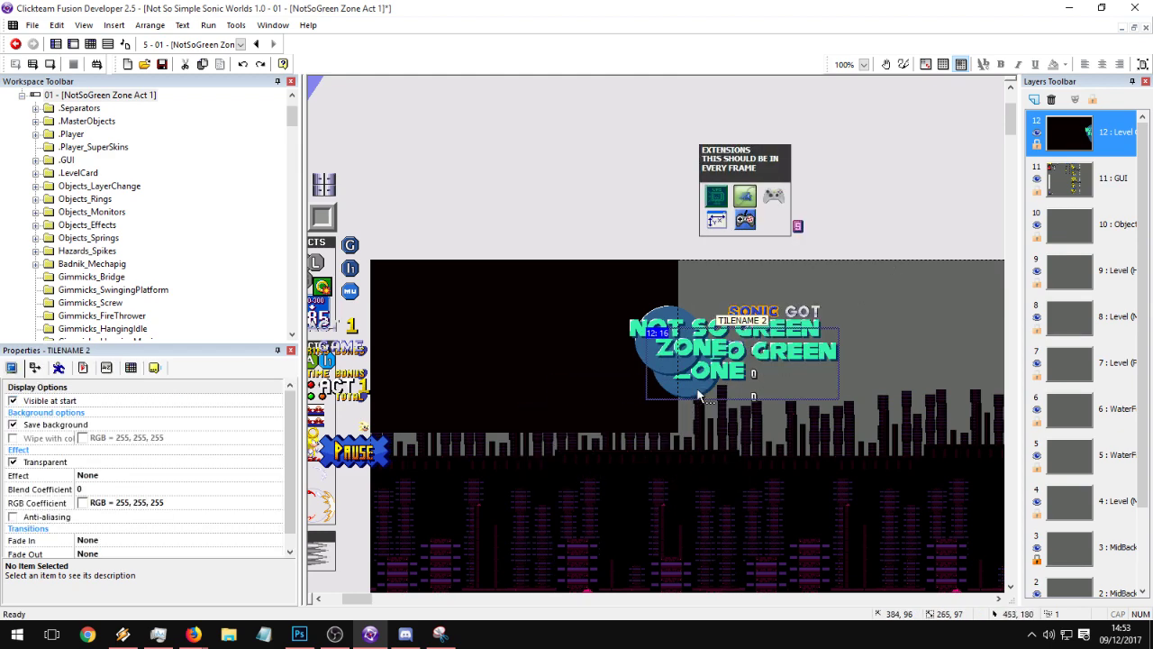
pyautogui.moveTo(703, 389); pyautogui.dragTo(467, 221)
pyautogui.moveTo(467, 221); pyautogui.dragTo(467, 212)
# - Replace TILENAME 2's image with the imported purple-to-green banner and crop it to its contents
pyautogui.doubleClick(469, 216)
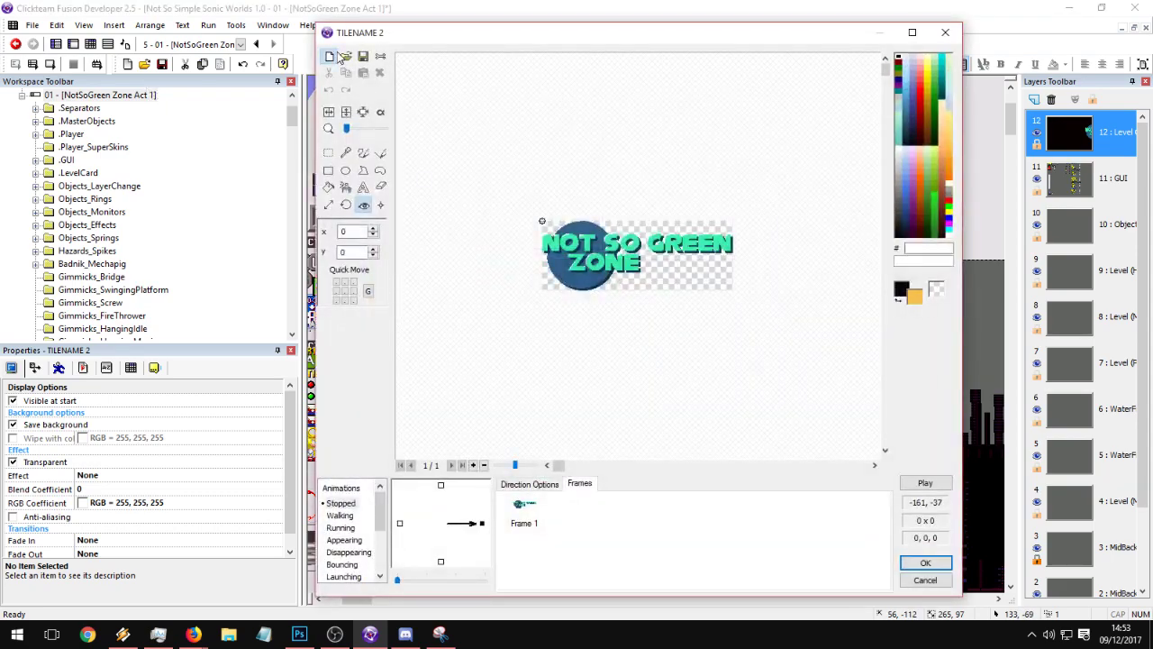
pyautogui.click(333, 55)
pyautogui.click(344, 56)
pyautogui.scroll(-5, 762, 321)
pyautogui.doubleClick(797, 375)
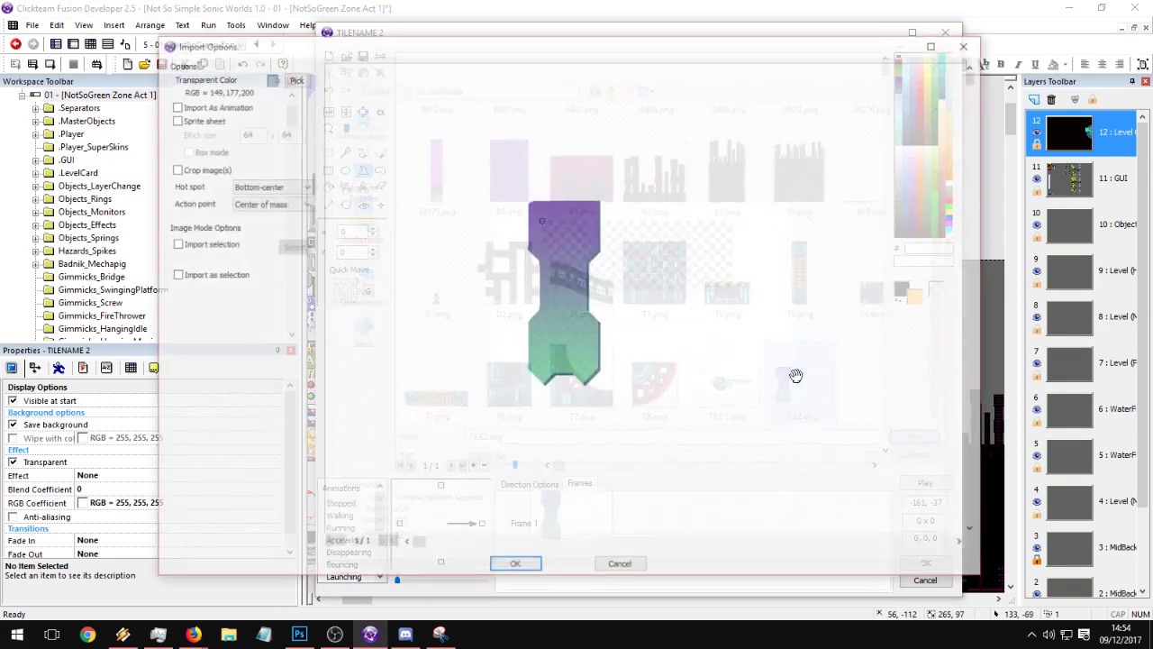
pyautogui.press('Return')
pyautogui.click(346, 112)
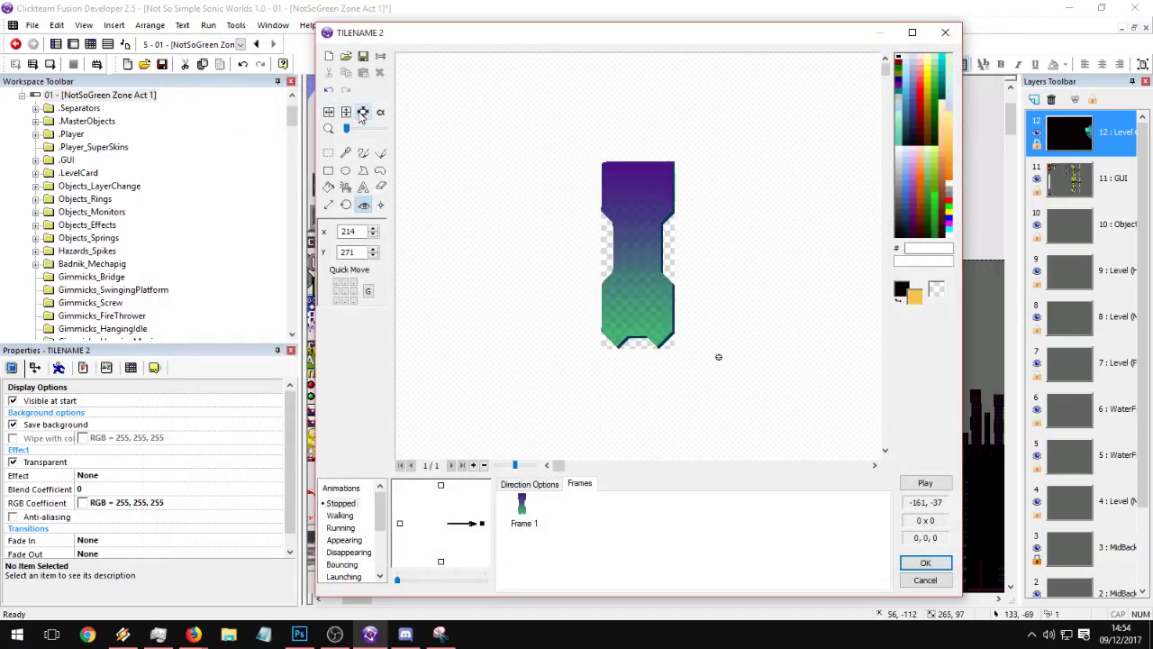
pyautogui.press('Return')
# - Place the TILENAME 2 banner above the frame at about X 80, Y -264, leaving its image as imported
pyautogui.moveTo(330, 121); pyautogui.dragTo(470, 209)
pyautogui.doubleClick(472, 210)
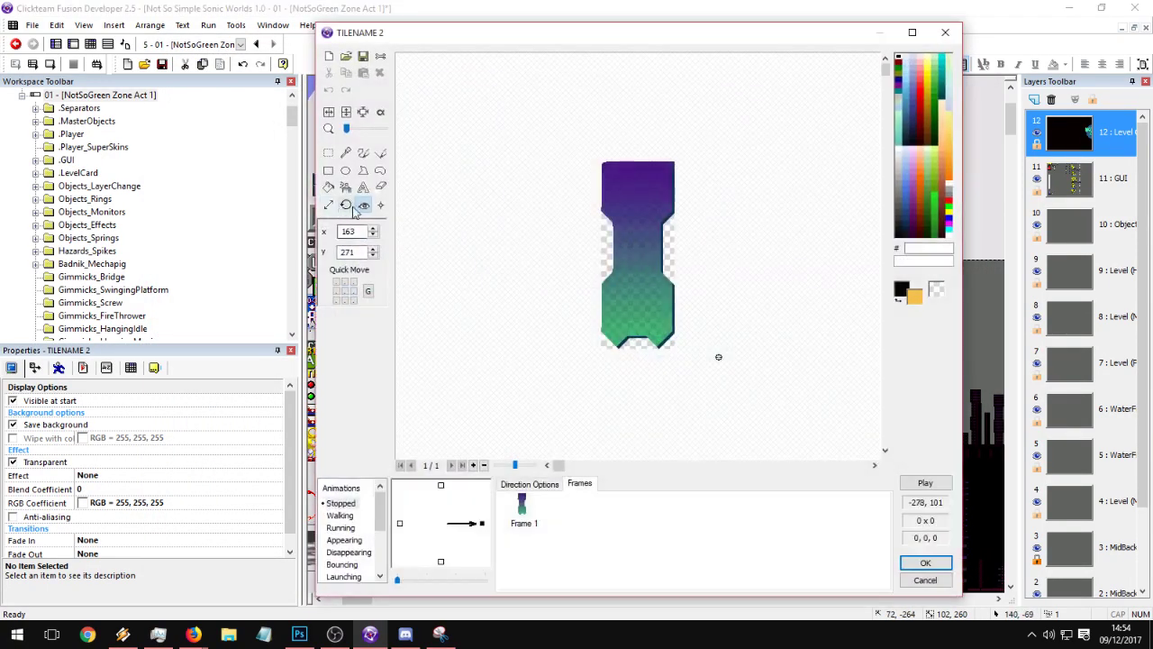
pyautogui.click(925, 562)
pyautogui.moveTo(574, 357); pyautogui.dragTo(468, 311)
pyautogui.moveTo(698, 349); pyautogui.dragTo(465, 203)
pyautogui.hotkey('ctrl', 'z')
pyautogui.click(568, 185)
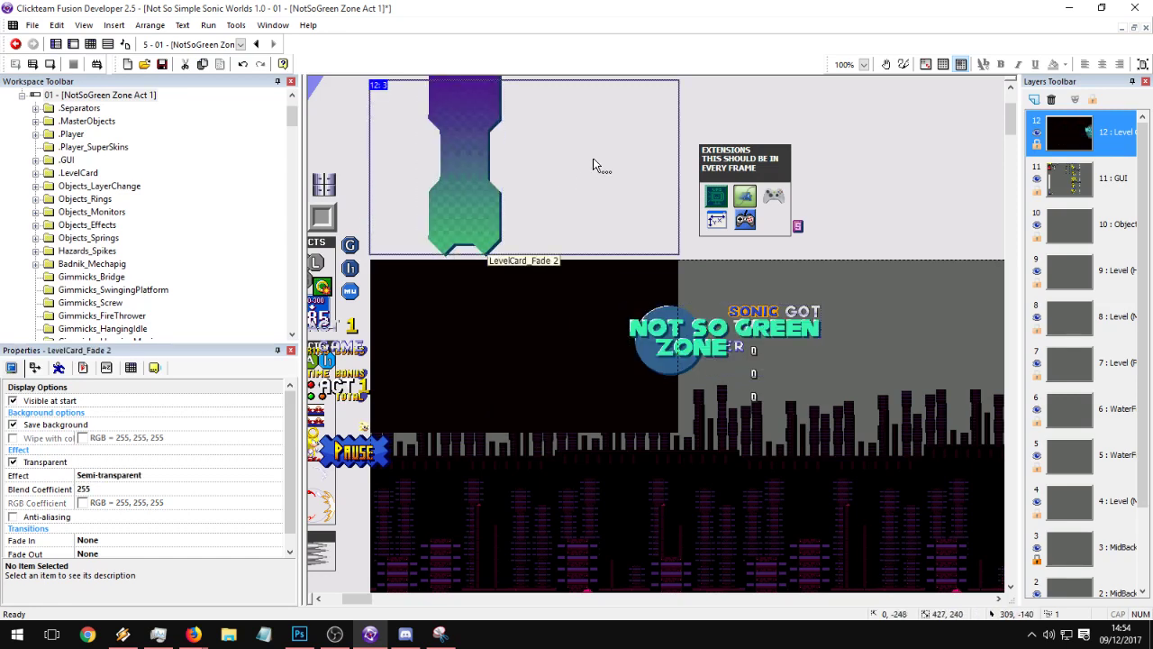
pyautogui.click(742, 262)
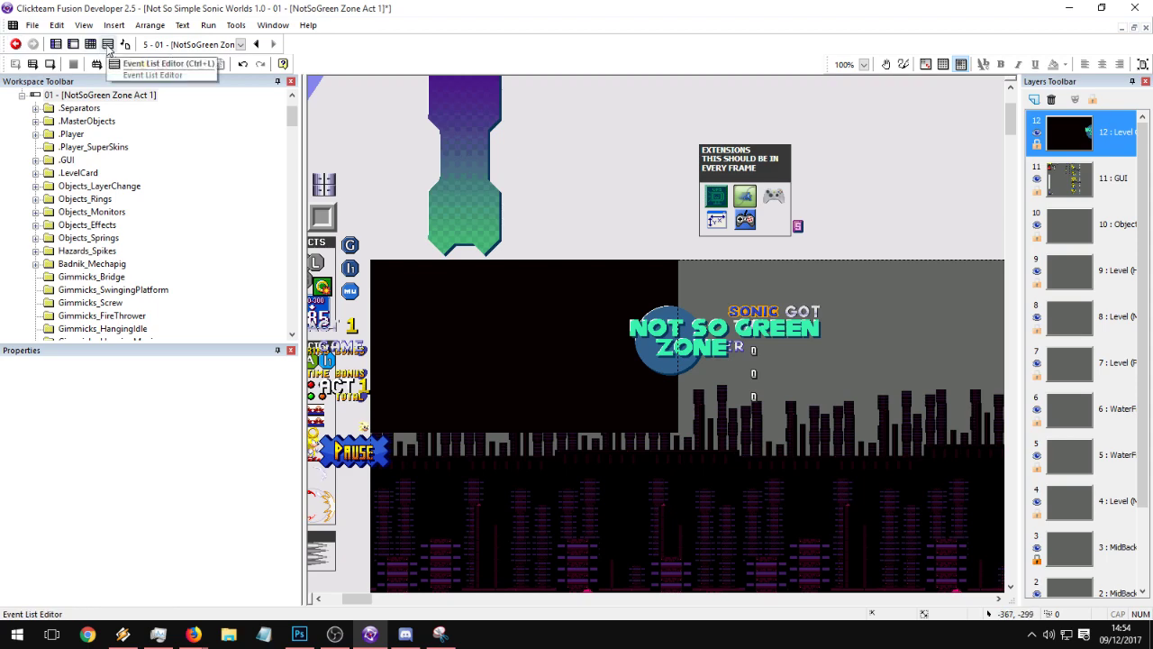
# - In the TileCard event Counter <= 10, add a Set Y position action with value 0 for the TILENAME 2 banner
pyautogui.click(108, 44)
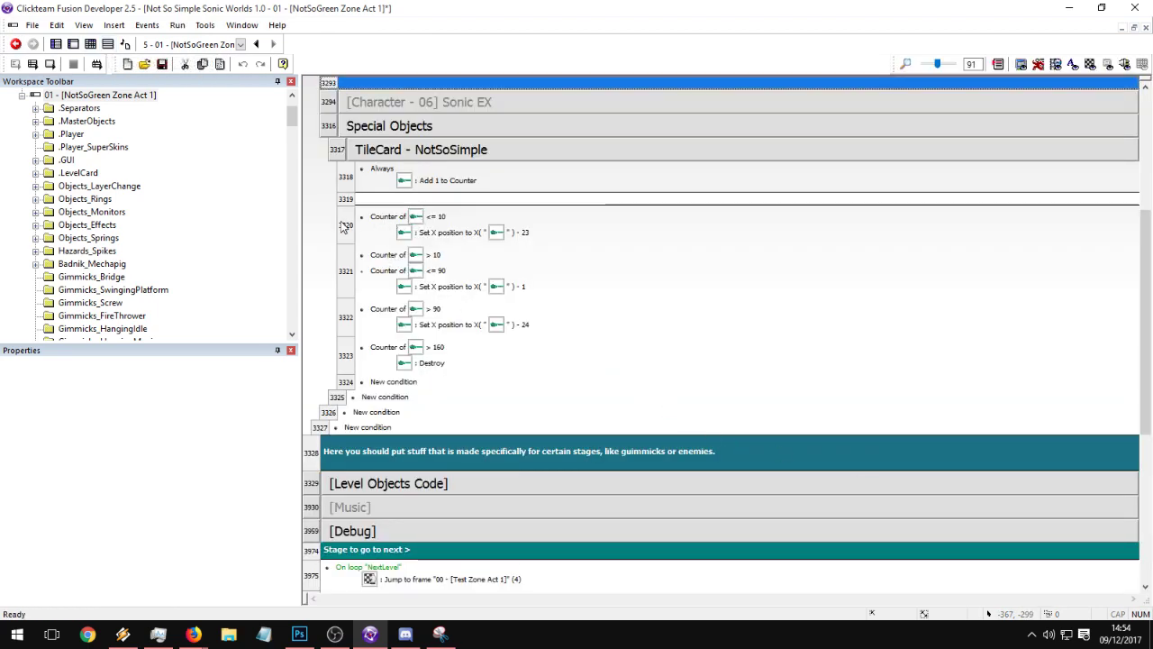
pyautogui.rightClick(452, 233)
pyautogui.click(477, 273)
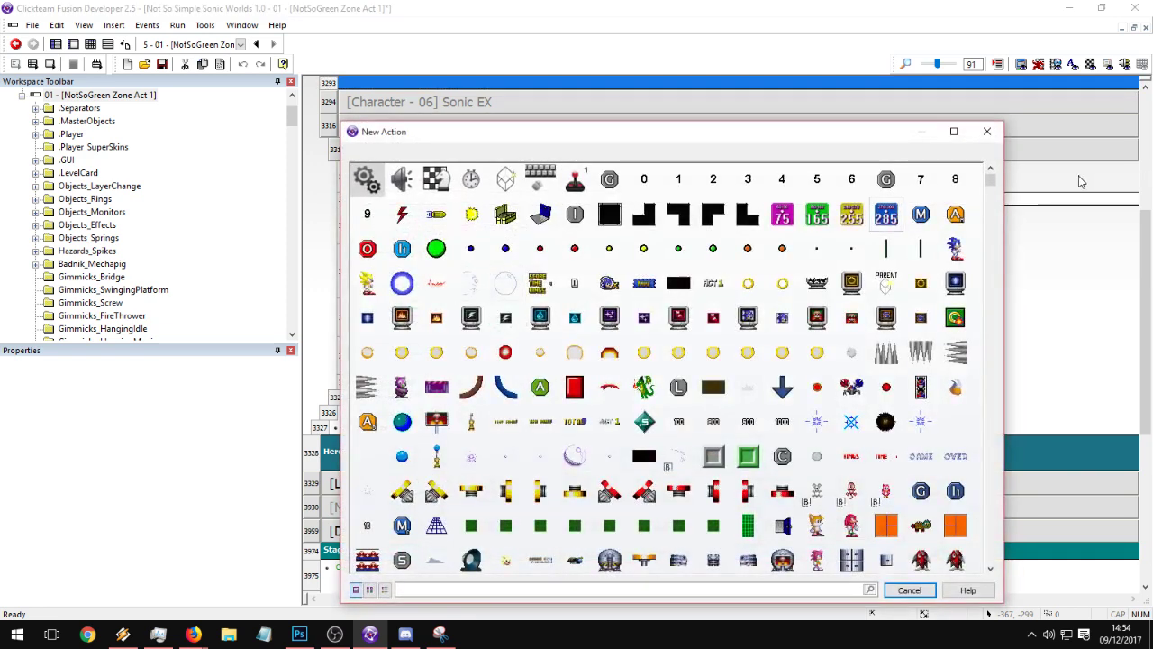
pyautogui.moveTo(990, 185); pyautogui.dragTo(989, 570)
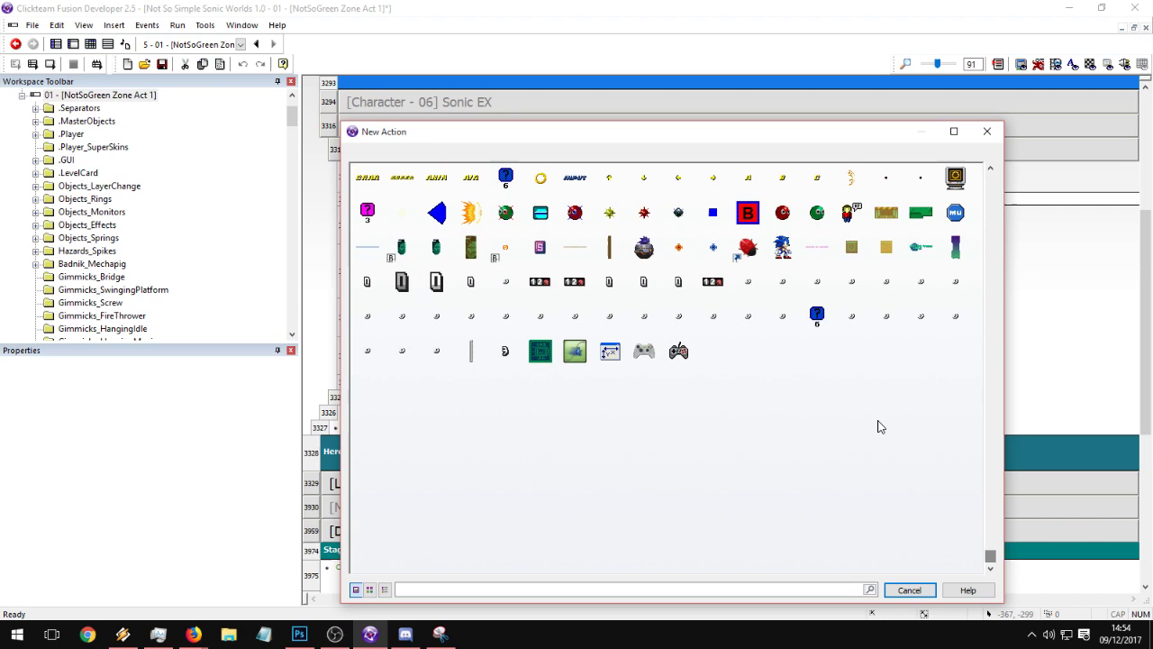
pyautogui.click(955, 246)
pyautogui.moveTo(996, 286)
pyautogui.click(833, 336)
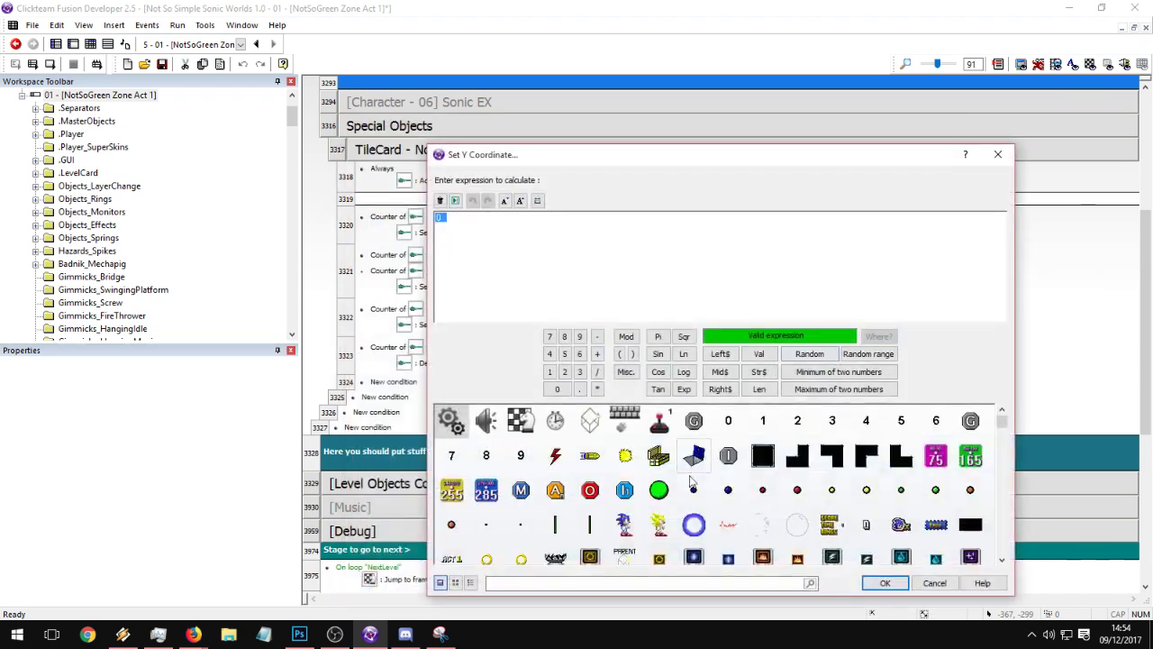
pyautogui.click(883, 584)
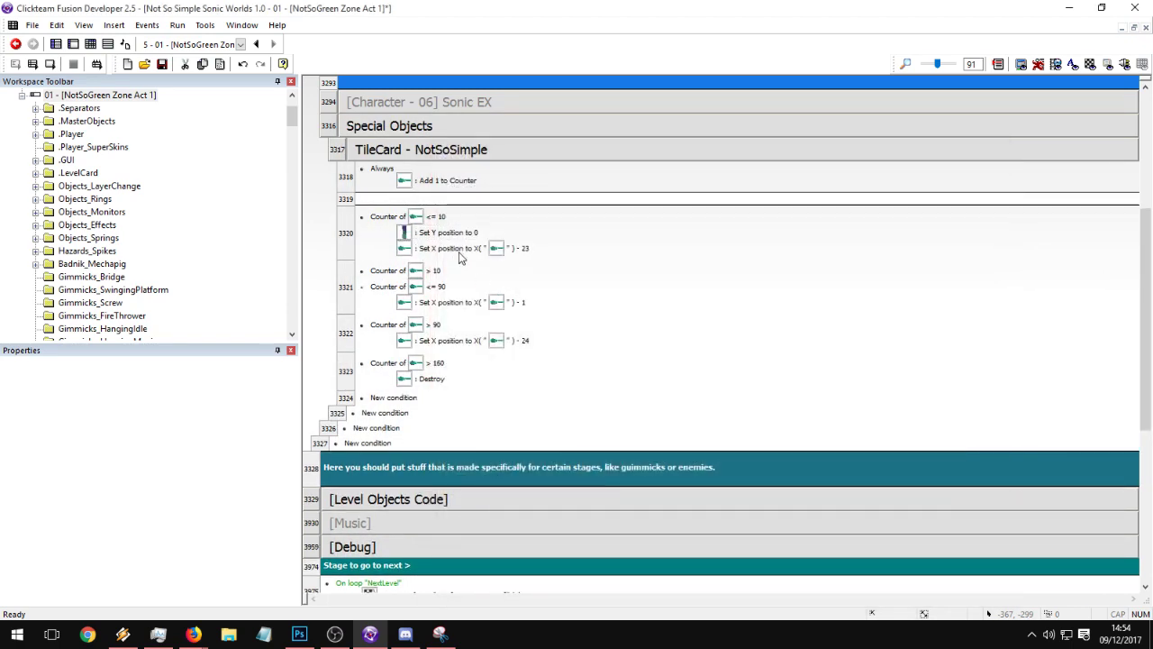
# - Reuse the Set X position expression in the banner's Set Y position action, changed to X( "TILENAME" ) + 10
pyautogui.doubleClick(459, 255)
pyautogui.hotkey('ctrl', 'c')
pyautogui.press('Escape')
pyautogui.doubleClick(447, 234)
pyautogui.hotkey('ctrl', 'v')
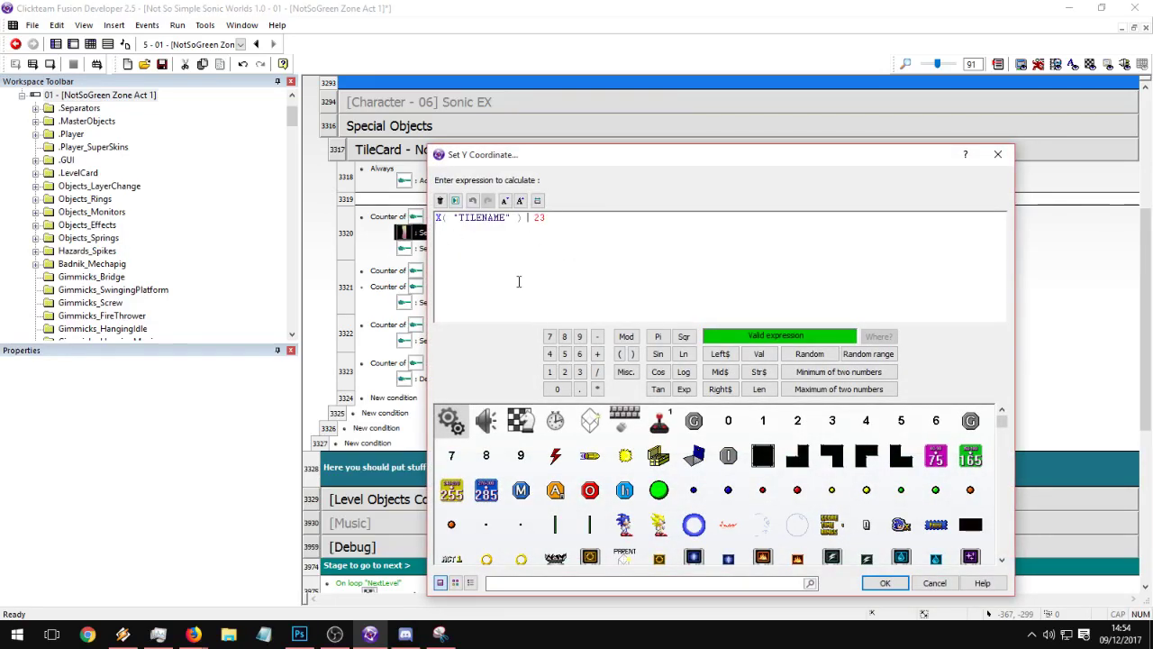
pyautogui.write('+')
pyautogui.press('BackSpace')
pyautogui.press('BackSpace')
pyautogui.write('10')
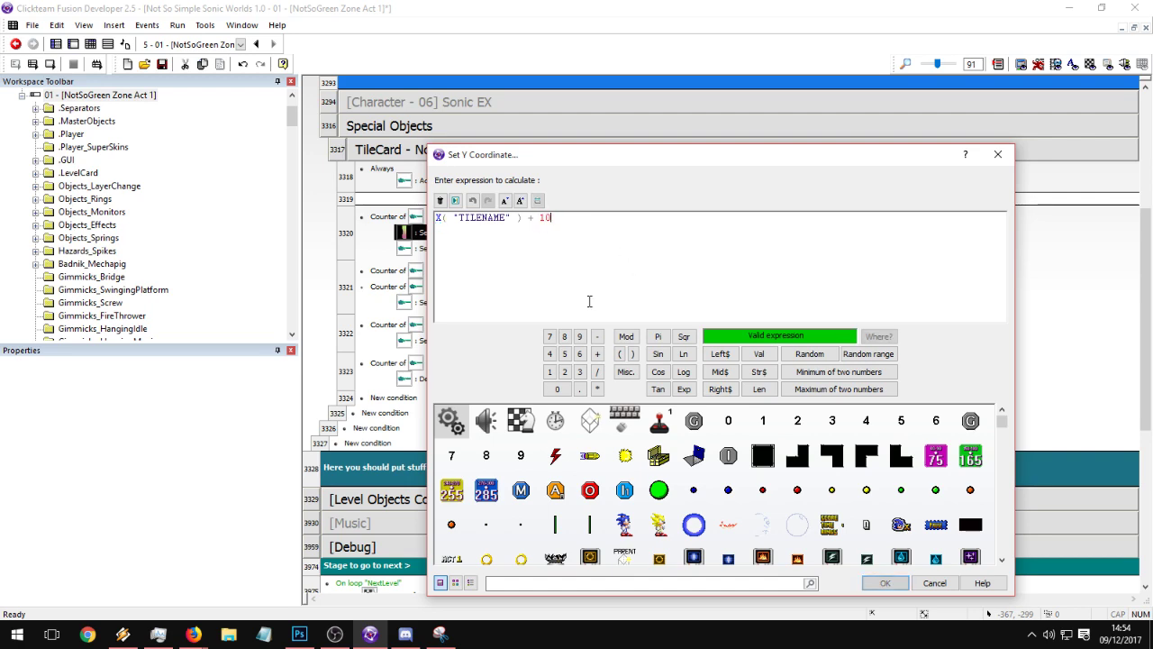
pyautogui.press('Return')
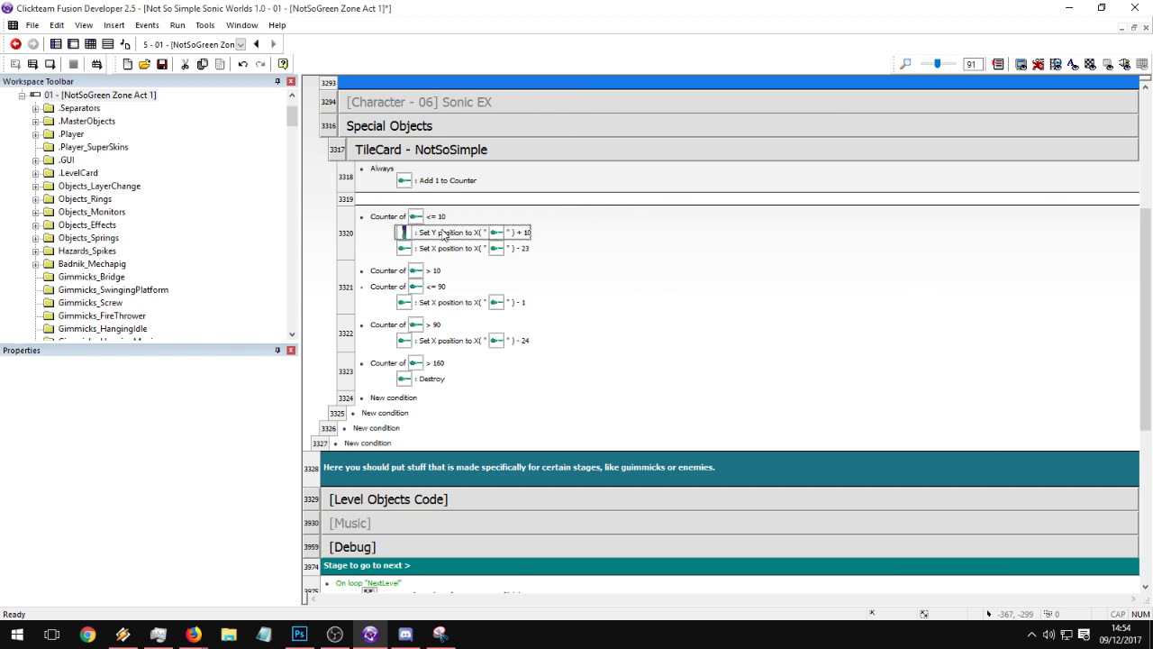
# - Copy the banner's Set Y position action to the Counter > 90 event and change its expression to X( "TILENAME" ) - 10
pyautogui.moveTo(442, 231); pyautogui.dragTo(440, 342)
pyautogui.doubleClick(464, 342)
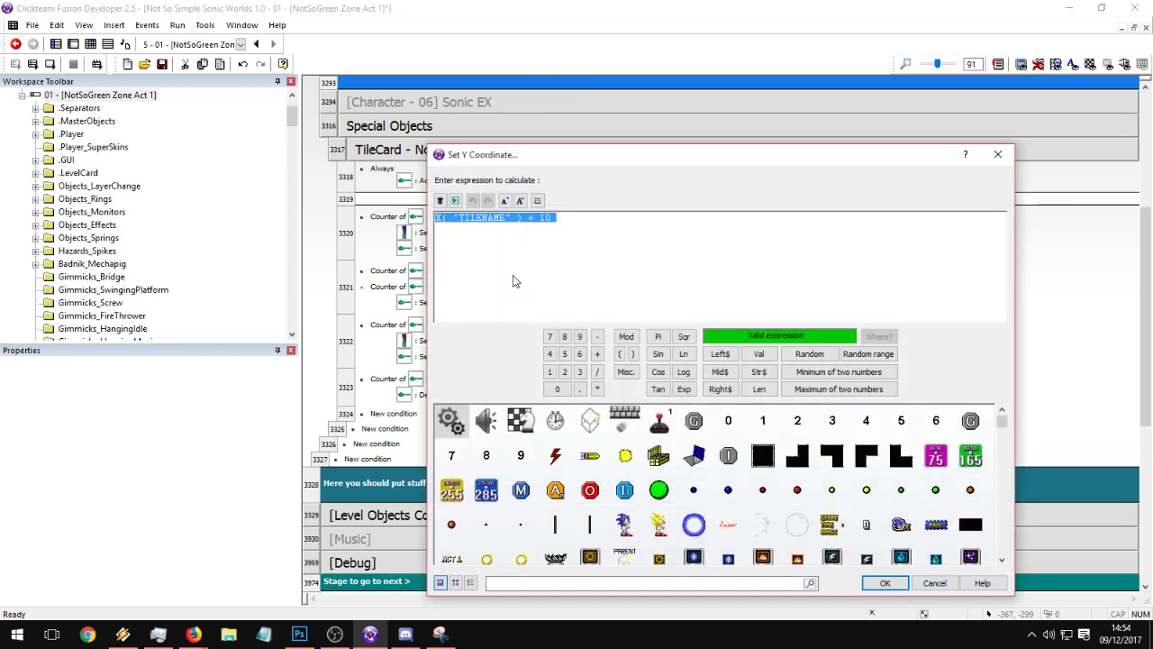
pyautogui.click(536, 228)
pyautogui.press('BackSpace')
pyautogui.write('-')
pyautogui.press('Return')
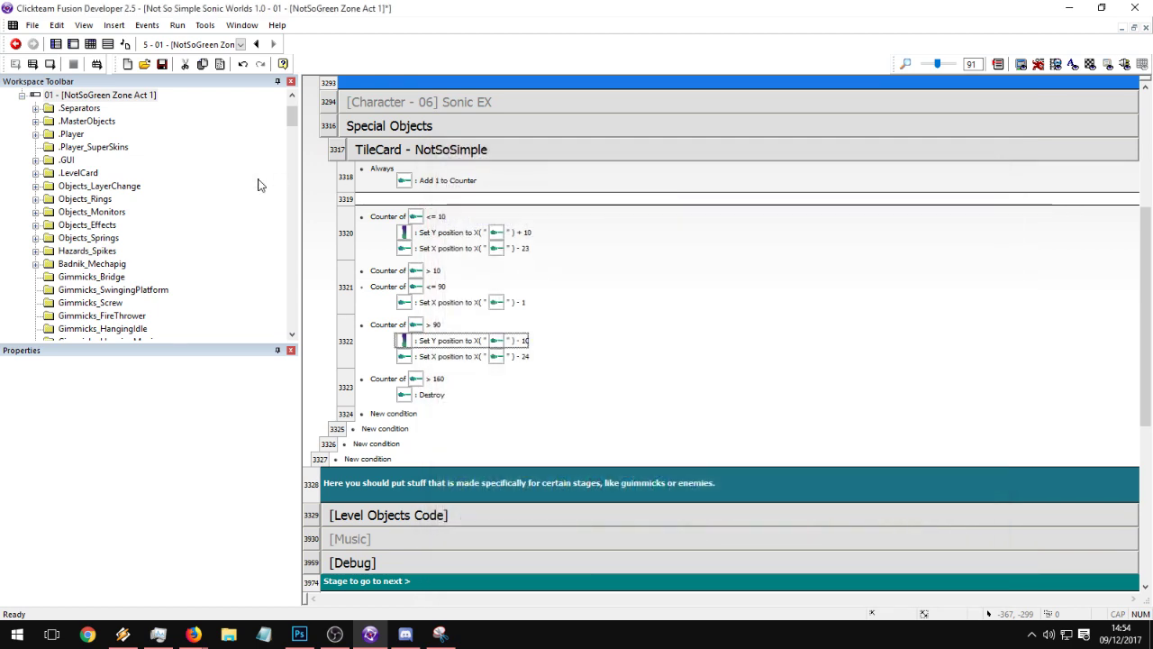
# - Test-run the frame, close the run, and examine the properties of TILENAME and TILENAME 2 in the frame editor
pyautogui.click(50, 64)
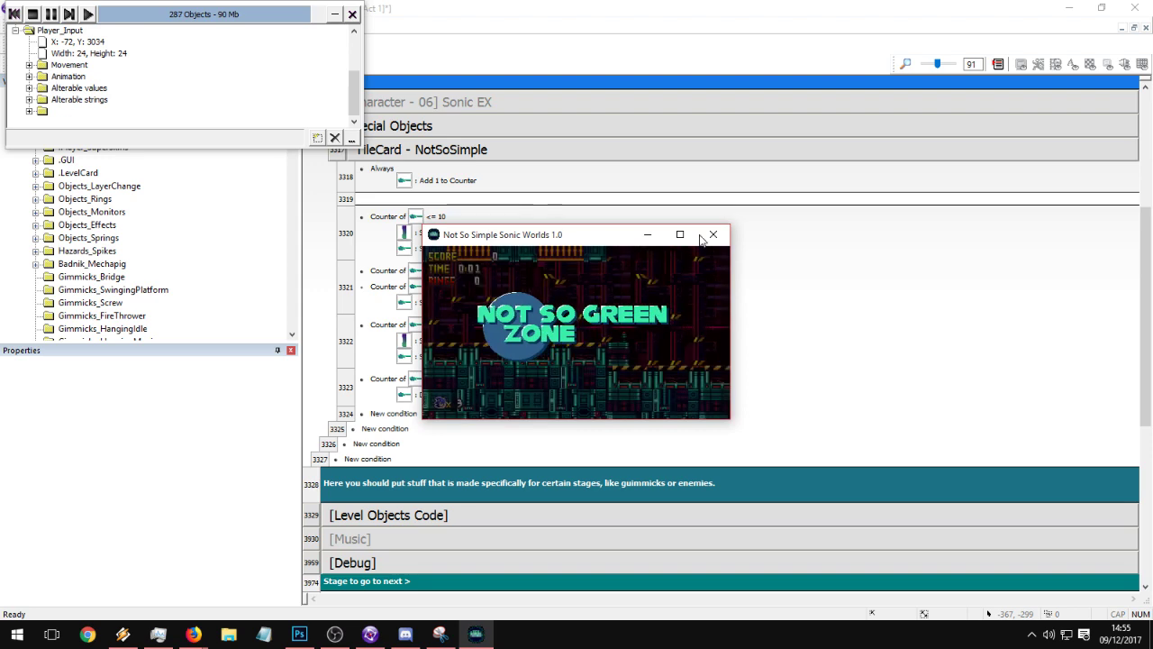
pyautogui.click(713, 235)
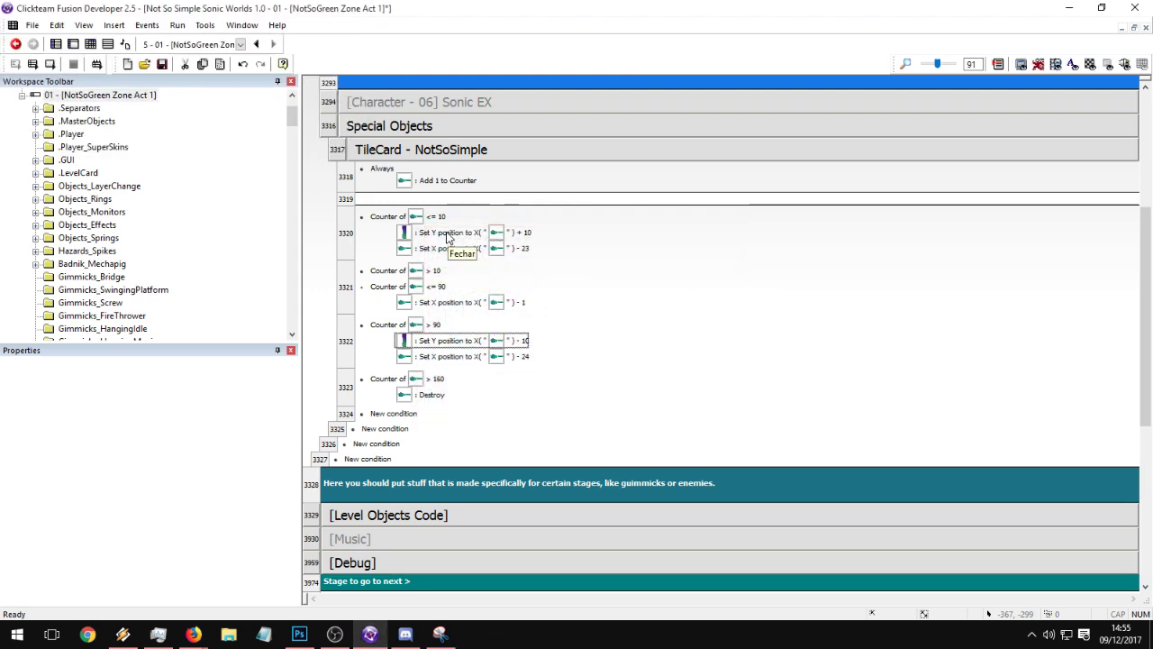
pyautogui.click(73, 44)
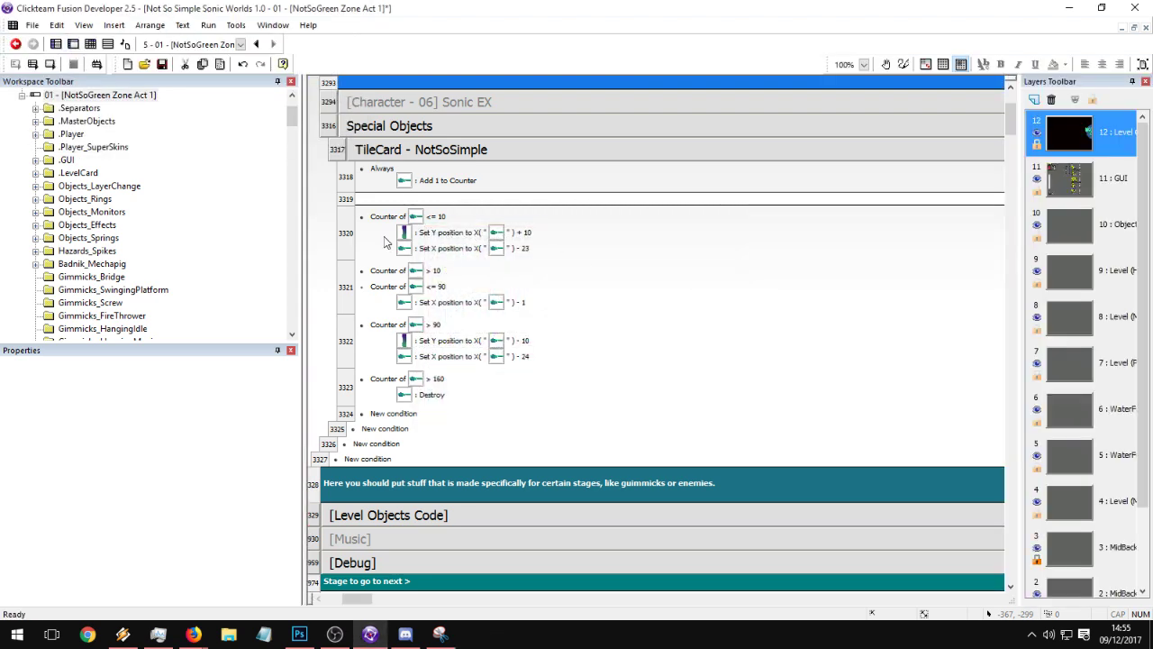
pyautogui.click(106, 370)
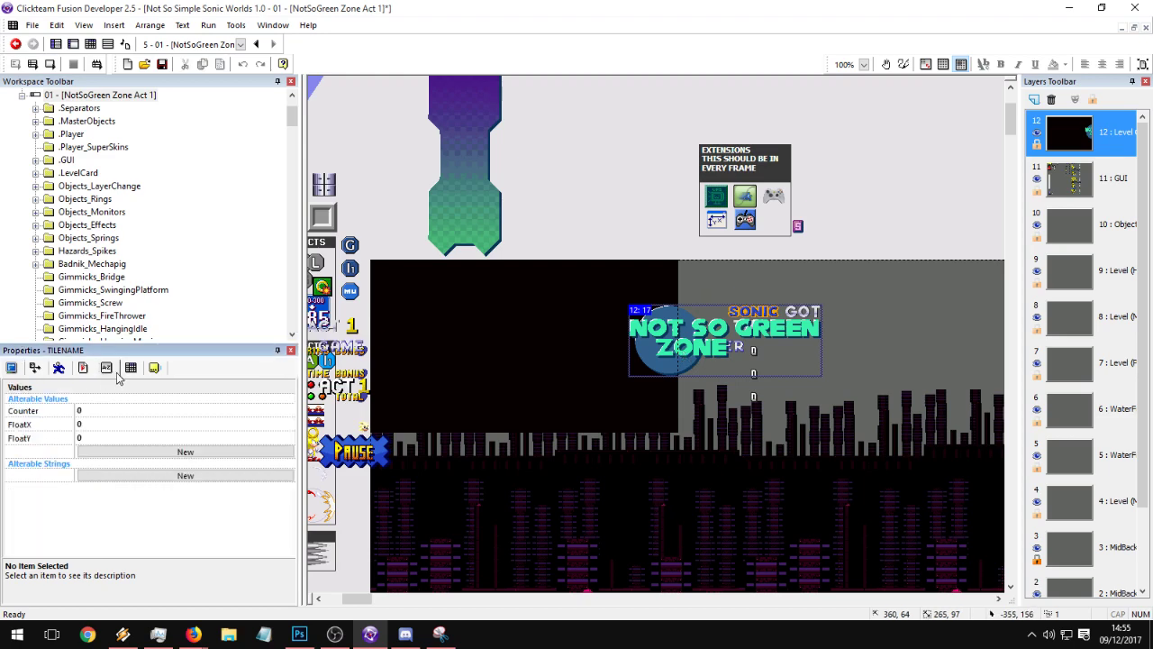
pyautogui.click(127, 371)
pyautogui.click(106, 368)
pyautogui.click(82, 368)
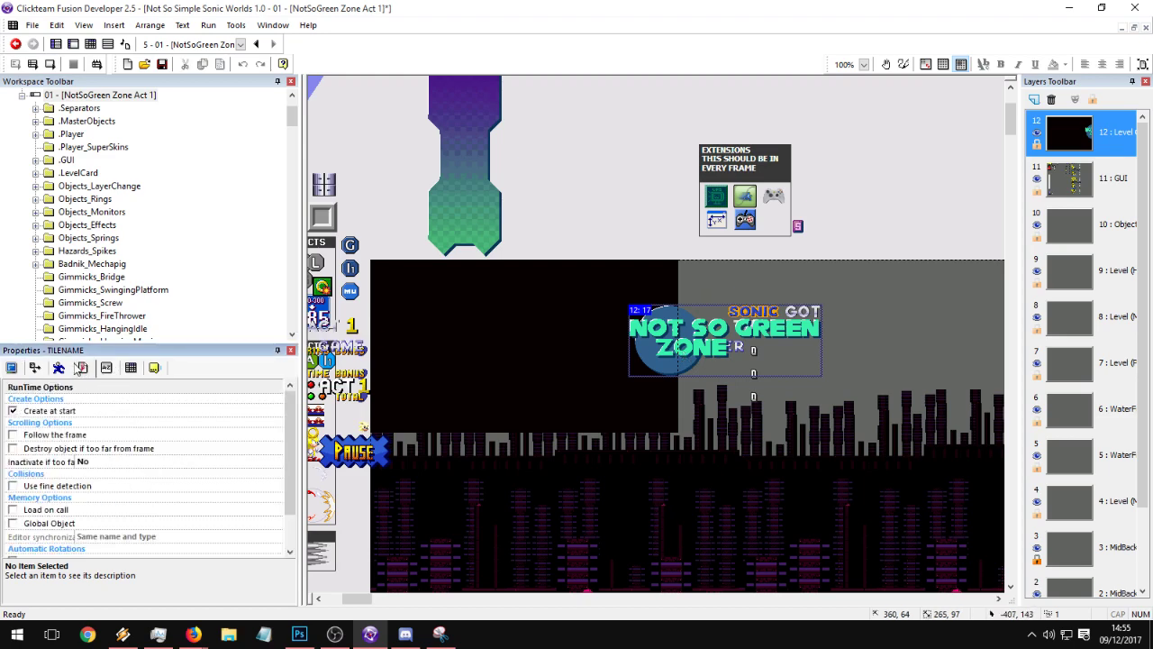
pyautogui.click(503, 490)
pyautogui.click(59, 368)
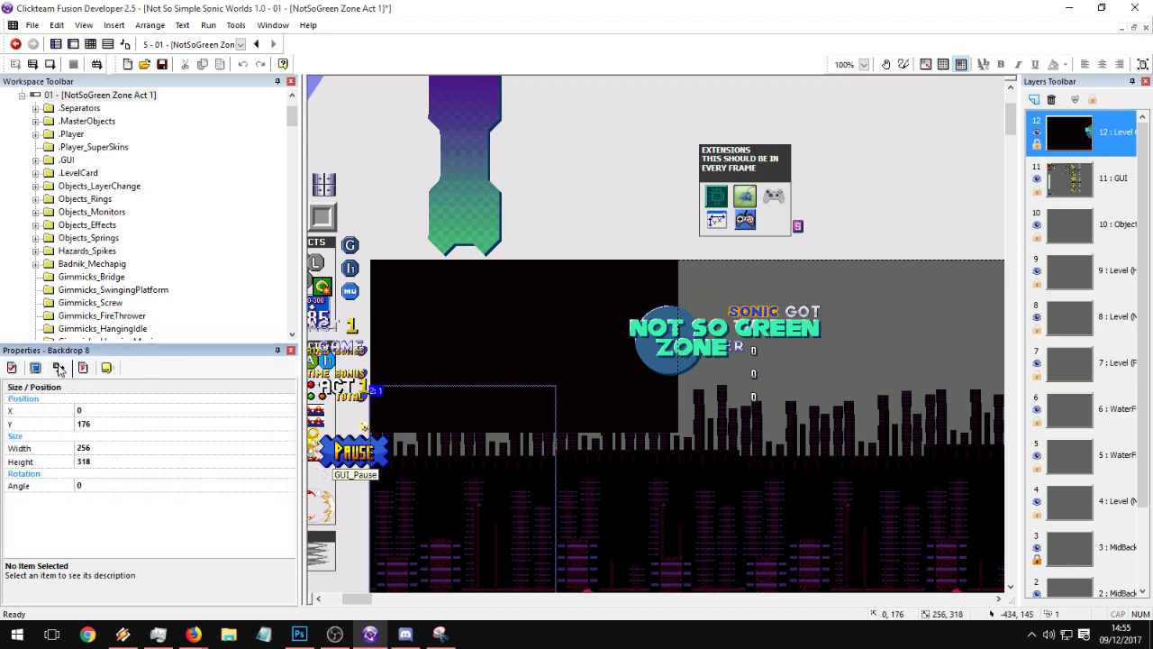
pyautogui.click(490, 201)
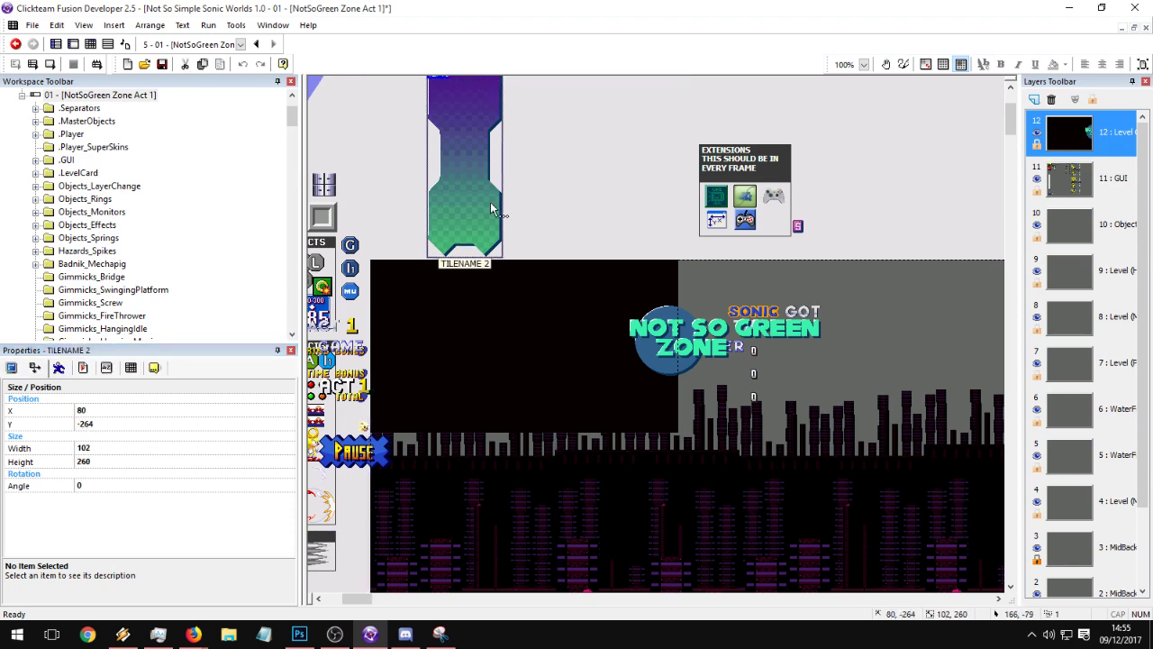
pyautogui.click(82, 367)
pyautogui.click(106, 367)
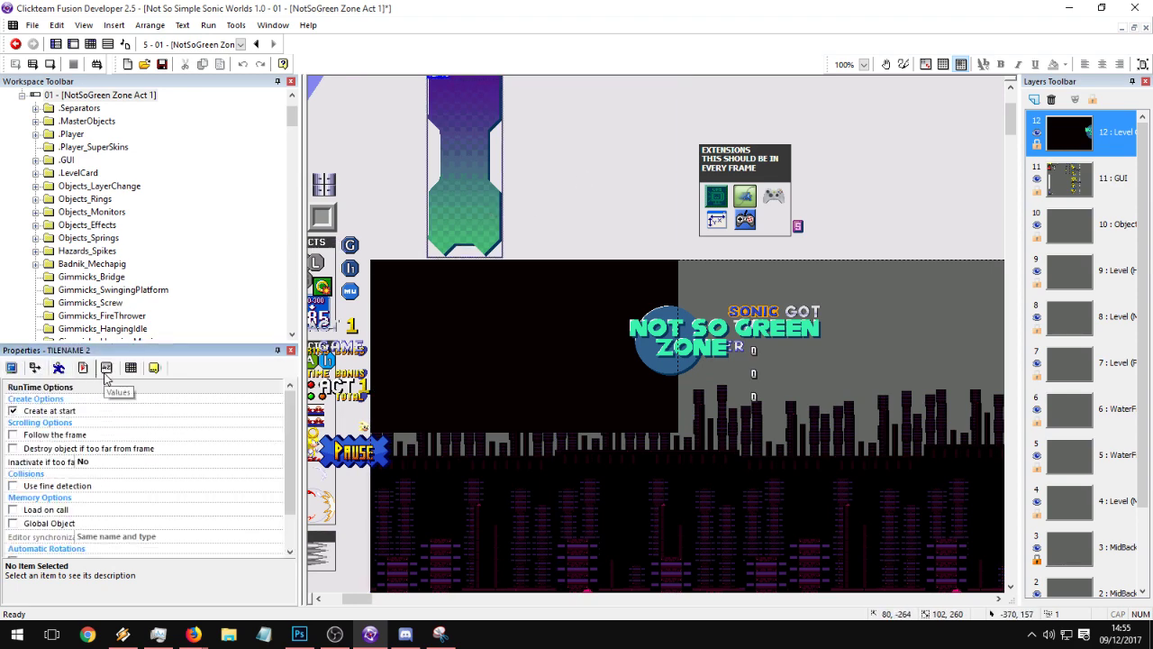
# - In both Set Y position expressions in the event list, replace the referenced TILENAME object with TILENAME 2
pyautogui.click(107, 43)
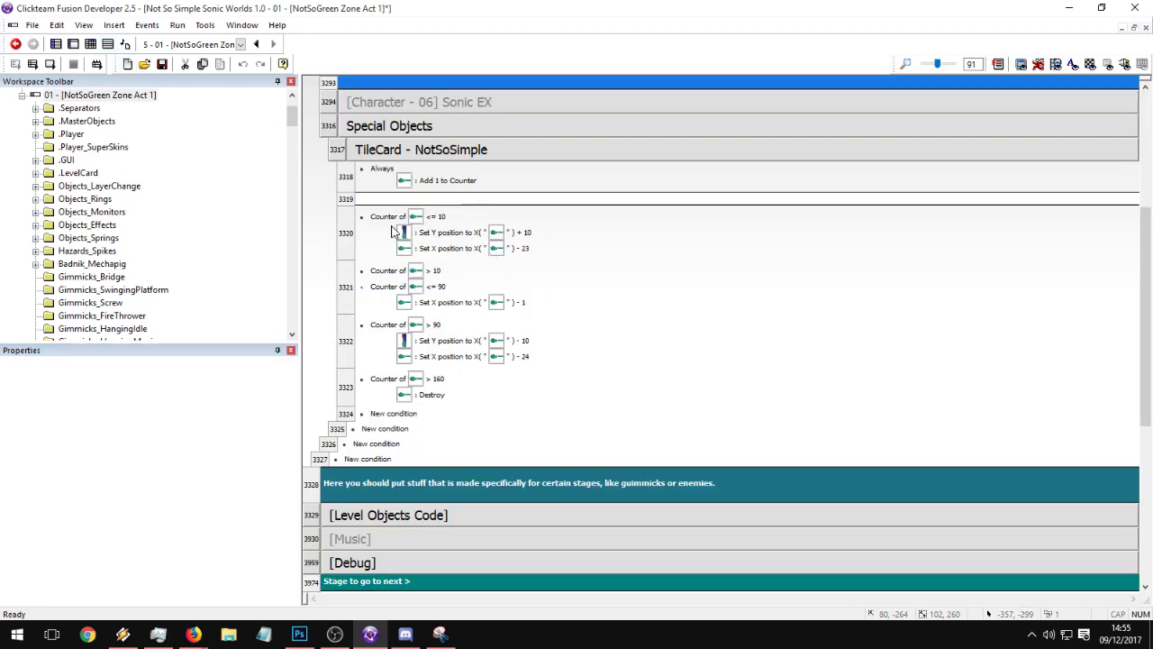
pyautogui.moveTo(403, 232); pyautogui.dragTo(494, 234)
pyautogui.moveTo(409, 345); pyautogui.dragTo(493, 341)
# - Change both banner Set Y position expressions to use Y: Y( "TILENAME 2" ) + 10 and Y( "TILENAME 2" ) - 10
pyautogui.doubleClick(469, 237)
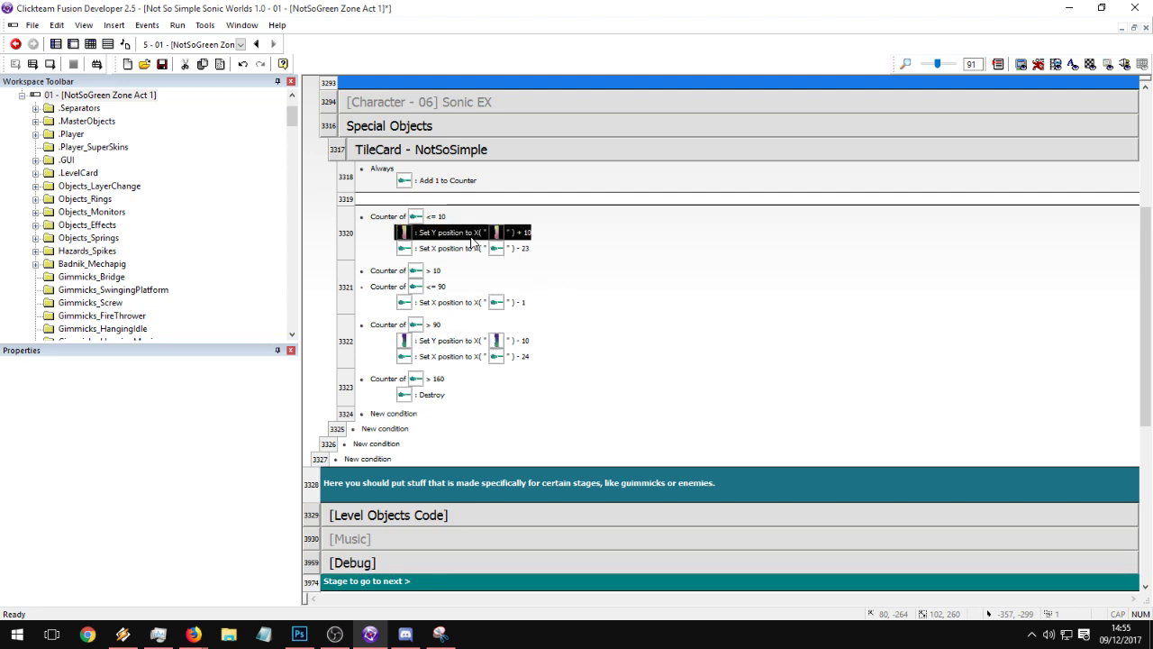
pyautogui.click(443, 221)
pyautogui.press('BackSpace')
pyautogui.write('Y( "TILENAME 2" ) + 10')
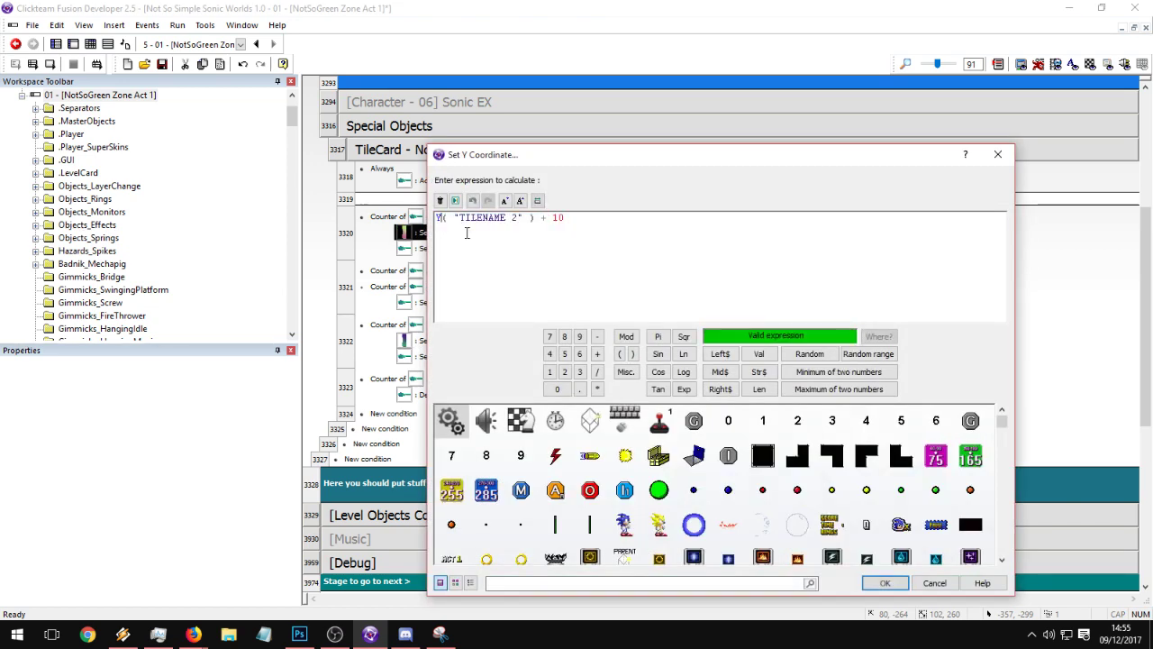
pyautogui.press('Return')
pyautogui.doubleClick(451, 340)
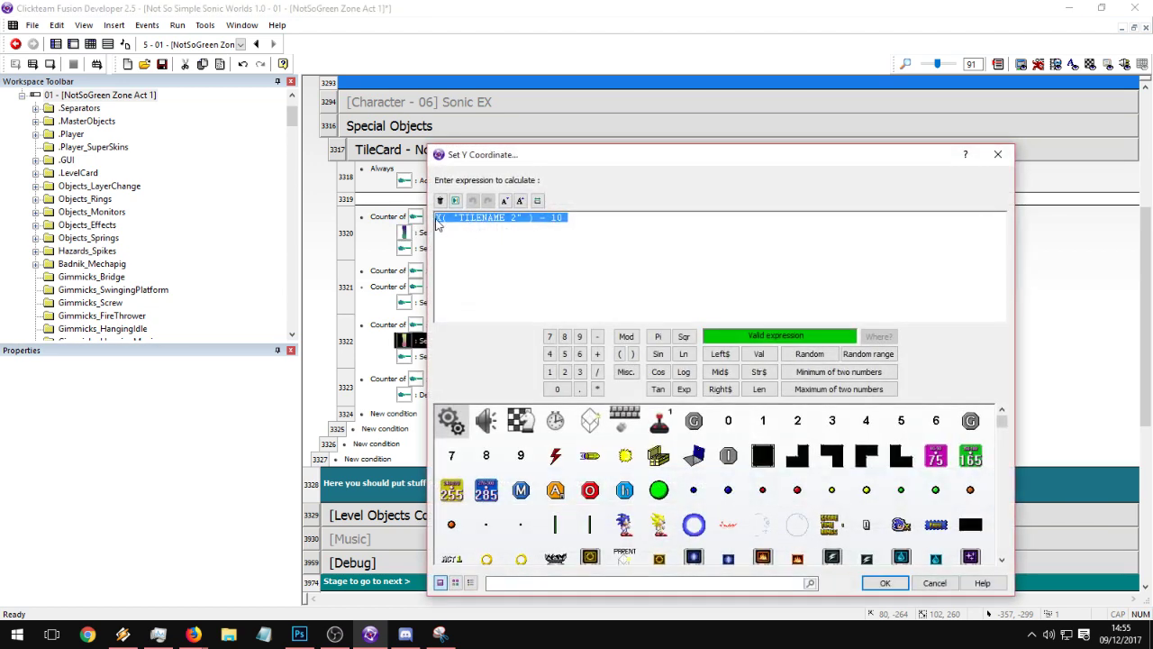
pyautogui.click(449, 236)
pyautogui.press('BackSpace')
pyautogui.write('Y')
pyautogui.press('Return')
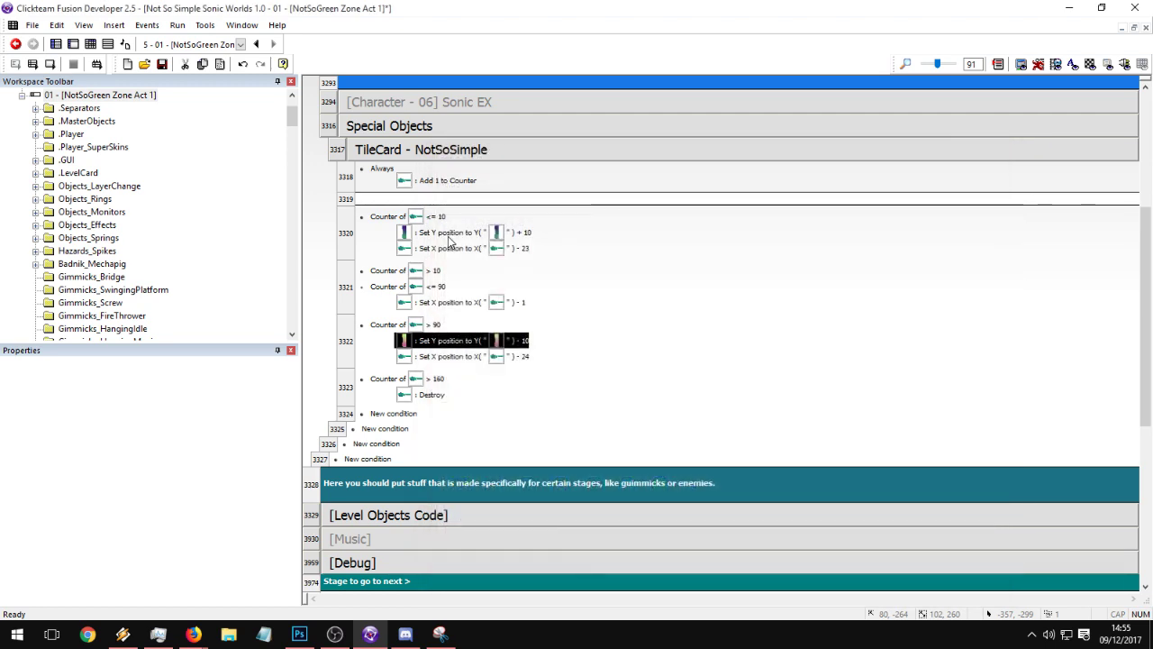
# - Test-run the frame and set the banner's Set Y position offsets to + 25 at Counter <= 10 and - 25 at Counter > 90
pyautogui.click(49, 70)
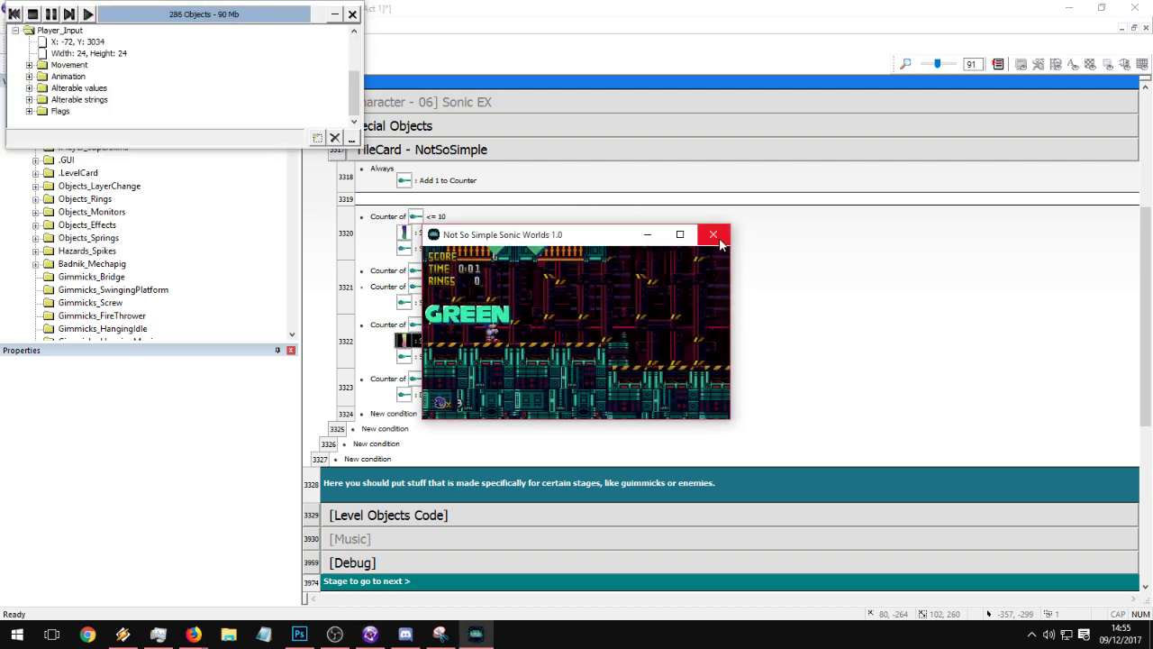
pyautogui.click(712, 234)
pyautogui.doubleClick(468, 233)
pyautogui.click(557, 221)
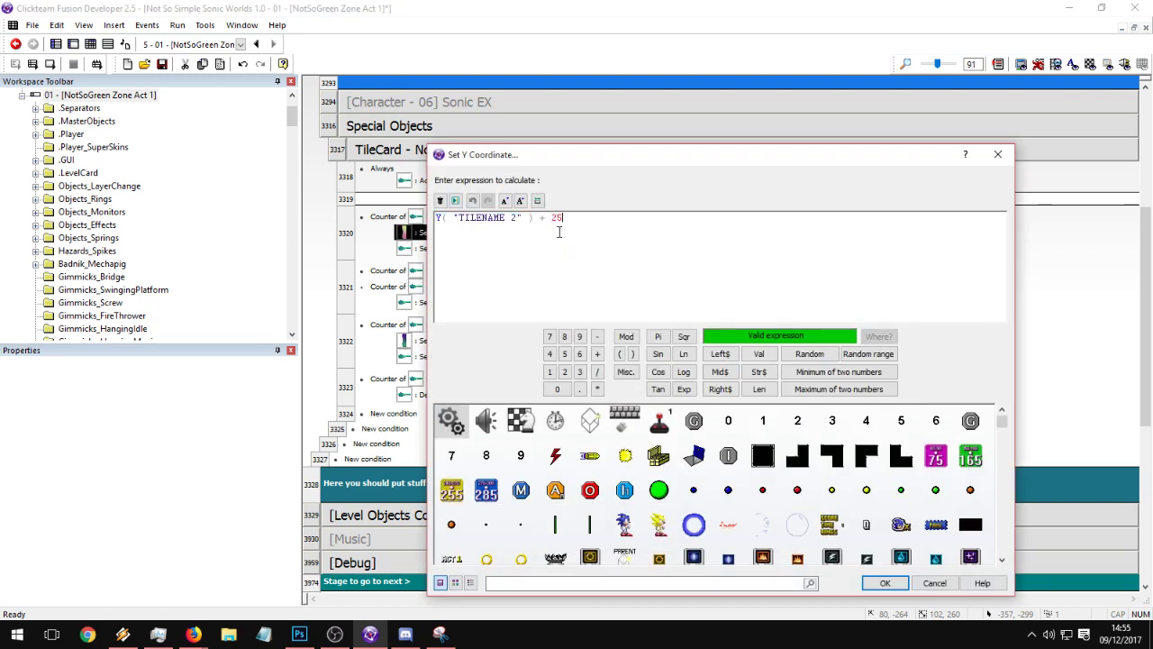
pyautogui.press('Return')
pyautogui.doubleClick(455, 341)
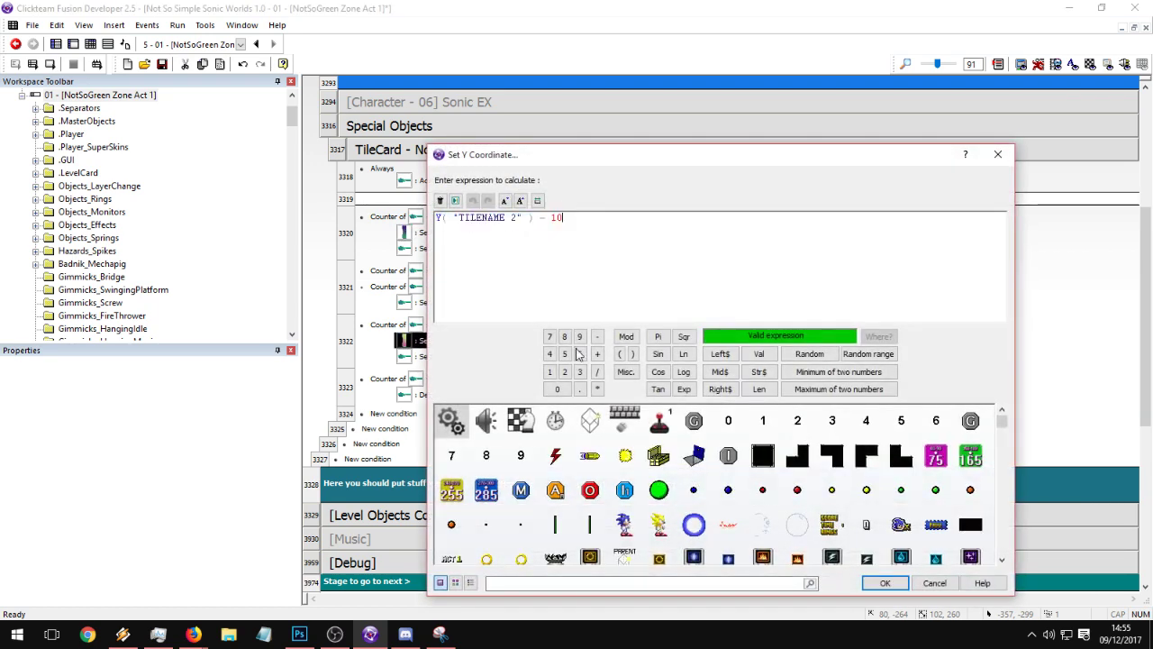
pyautogui.press('BackSpace')
pyautogui.write('25')
pyautogui.press('Return')
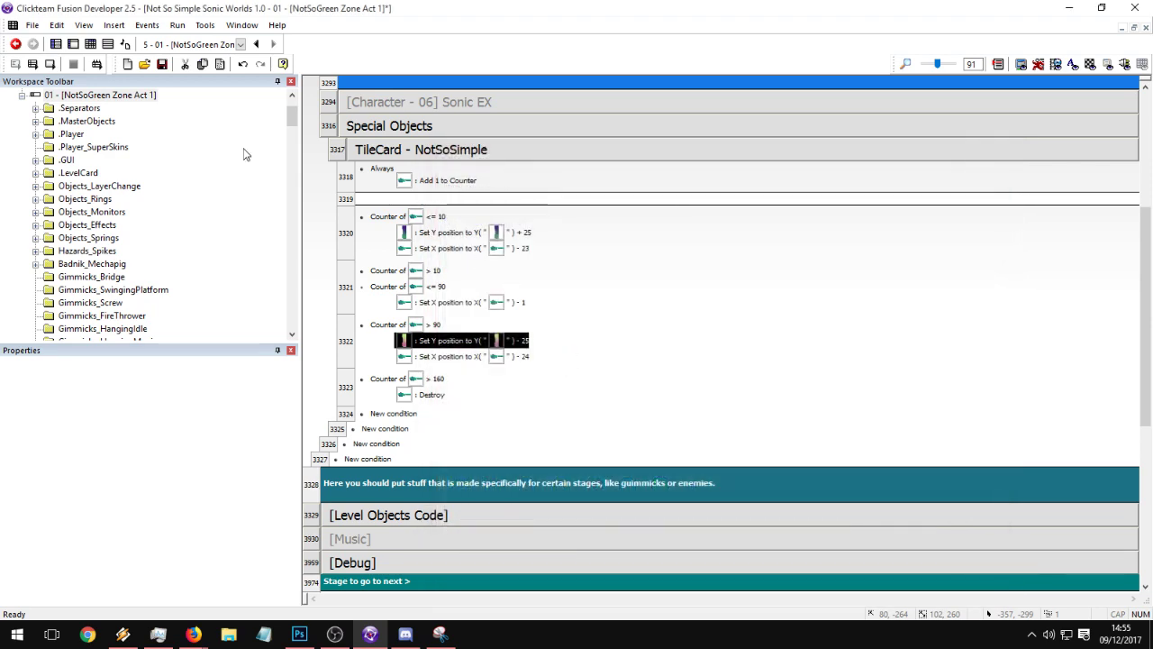
# - Test-run the frame and change the banner's Set Y position offset in the Counter > 90 event to - 22
pyautogui.click(50, 64)
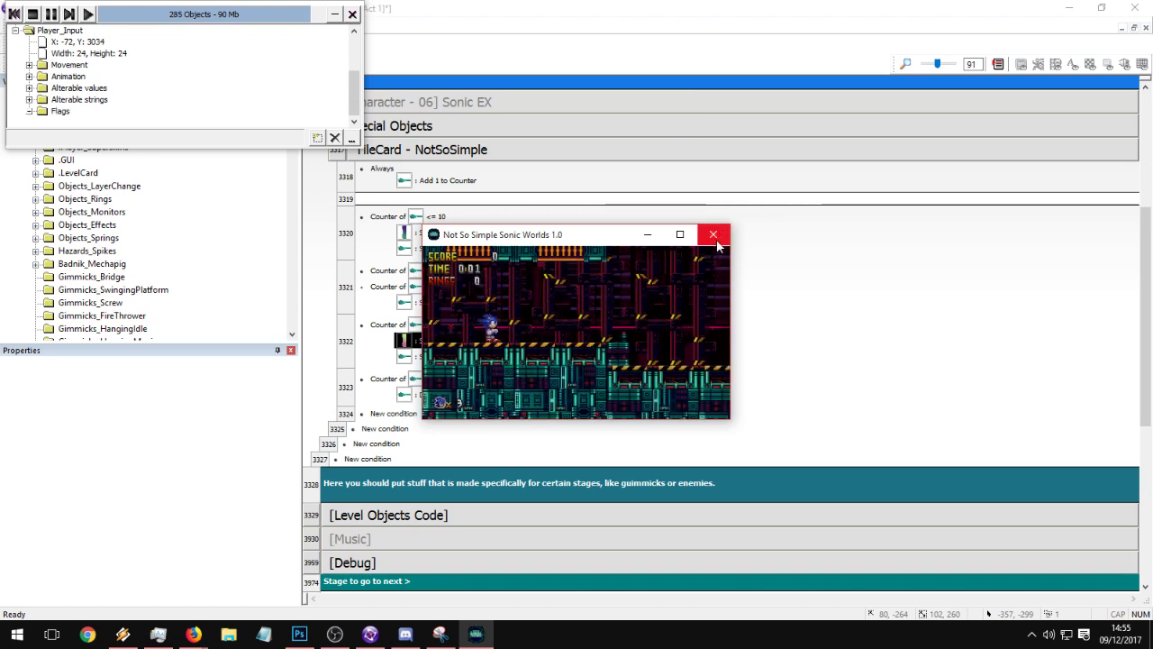
pyautogui.click(713, 234)
pyautogui.doubleClick(487, 340)
pyautogui.click(570, 253)
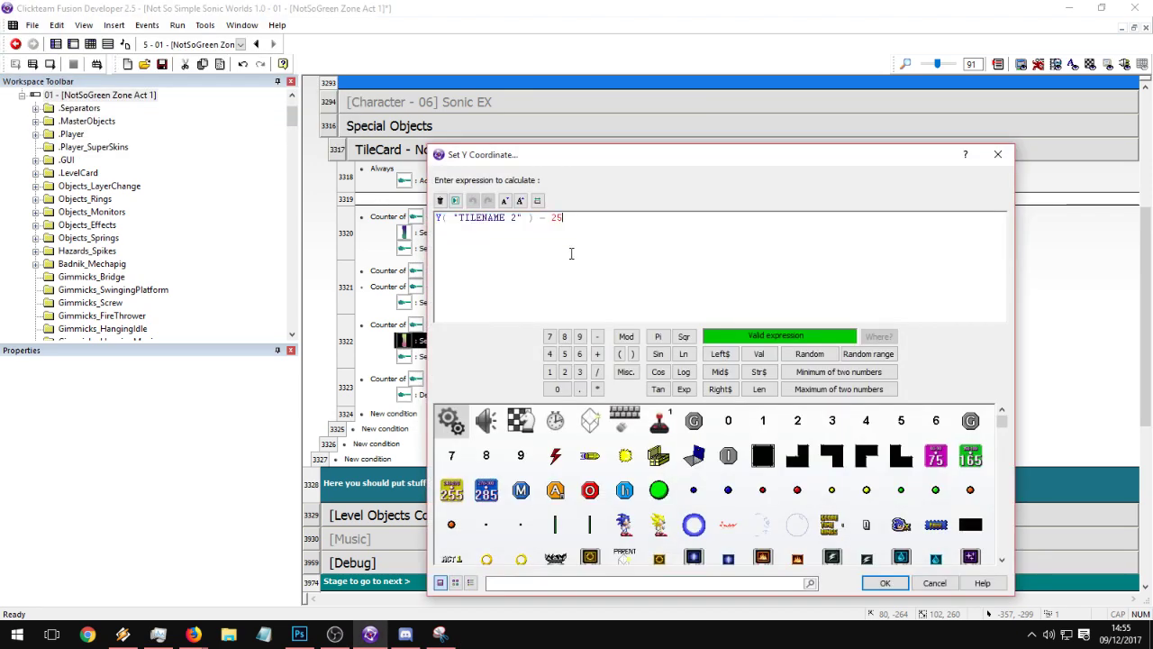
pyautogui.press('Return')
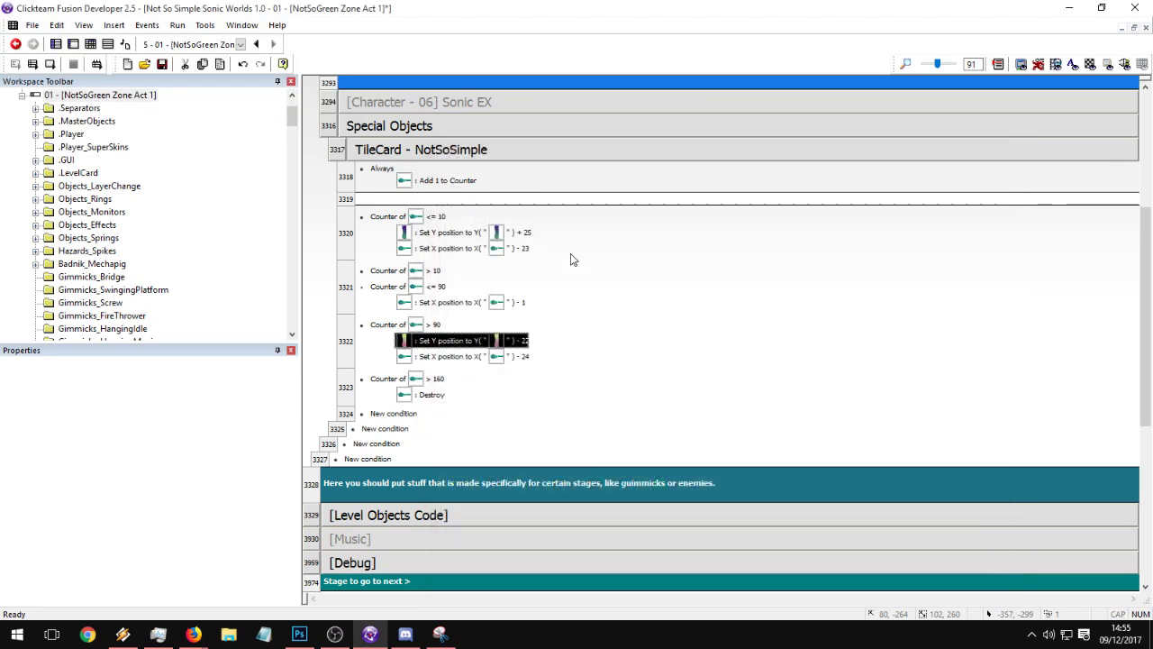
# - Test-run the frame and set the banner's Y offsets to - 18 in the Counter > 90 event and + 18 in the Counter <= 10 event
pyautogui.click(50, 65)
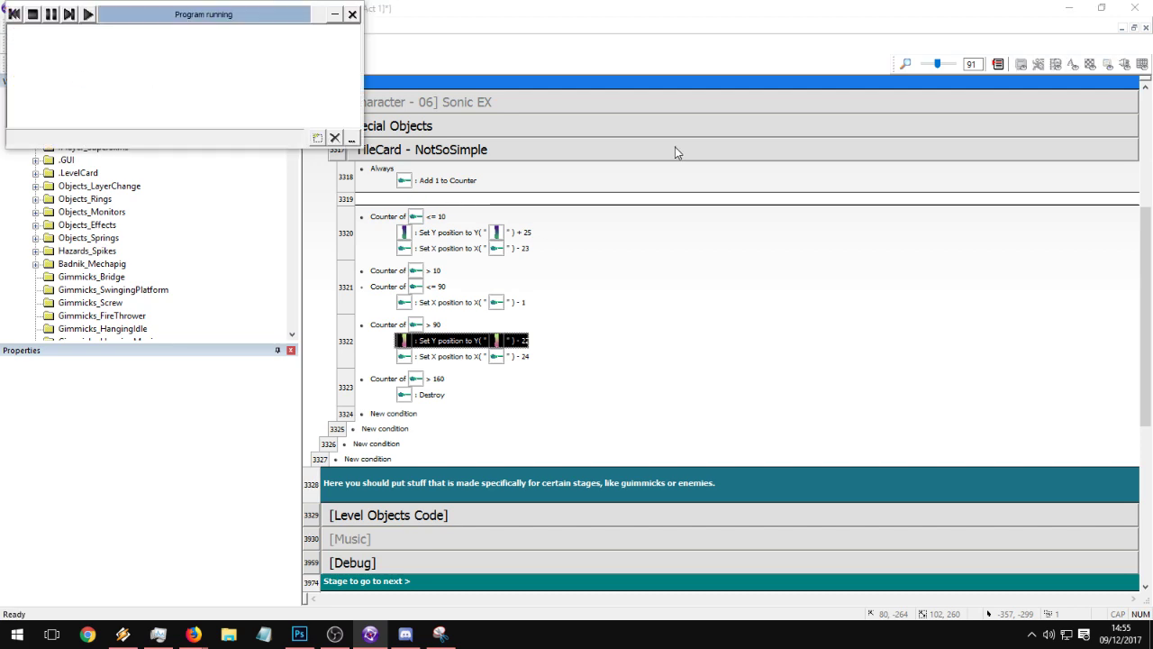
pyautogui.click(715, 235)
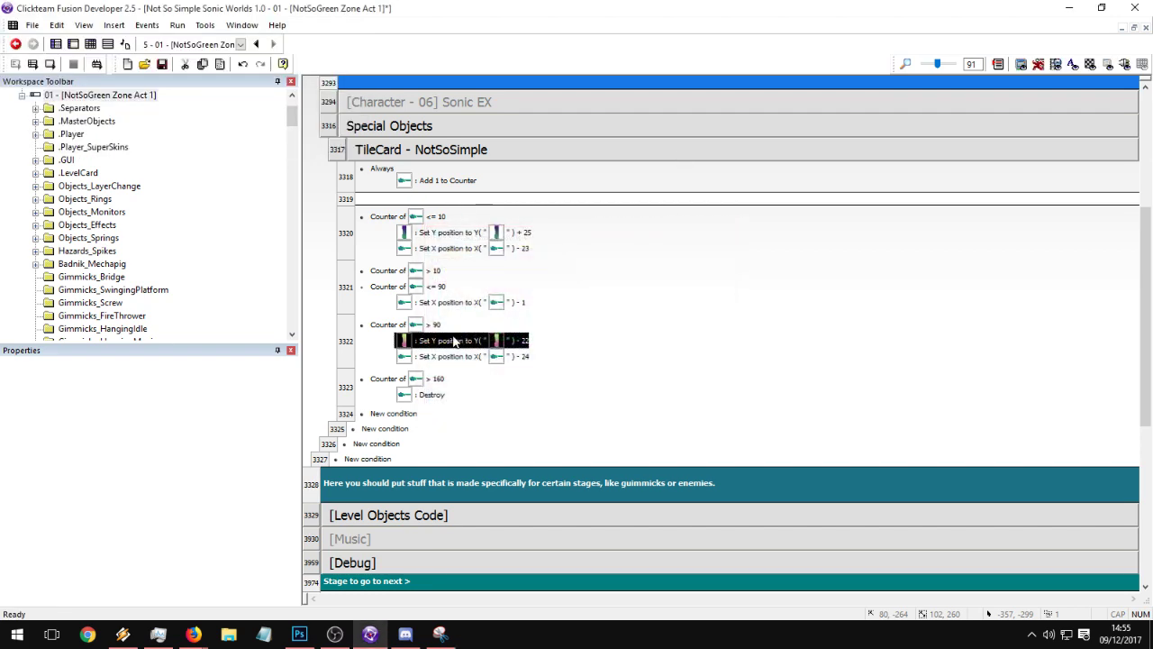
pyautogui.doubleClick(455, 340)
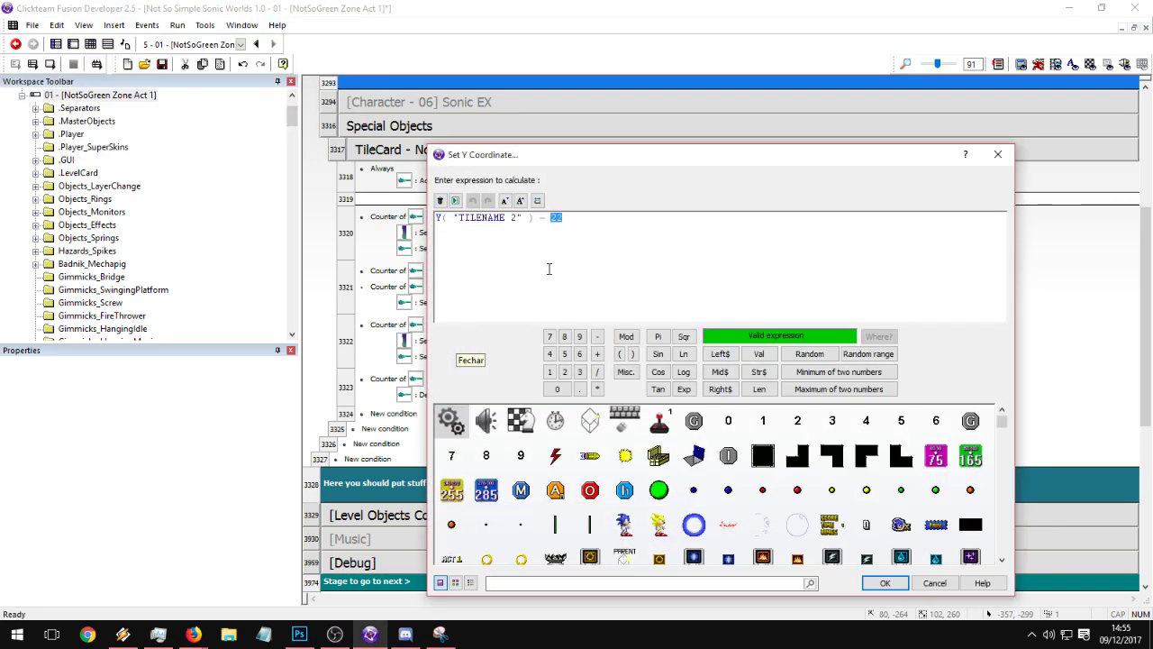
pyautogui.press('Return')
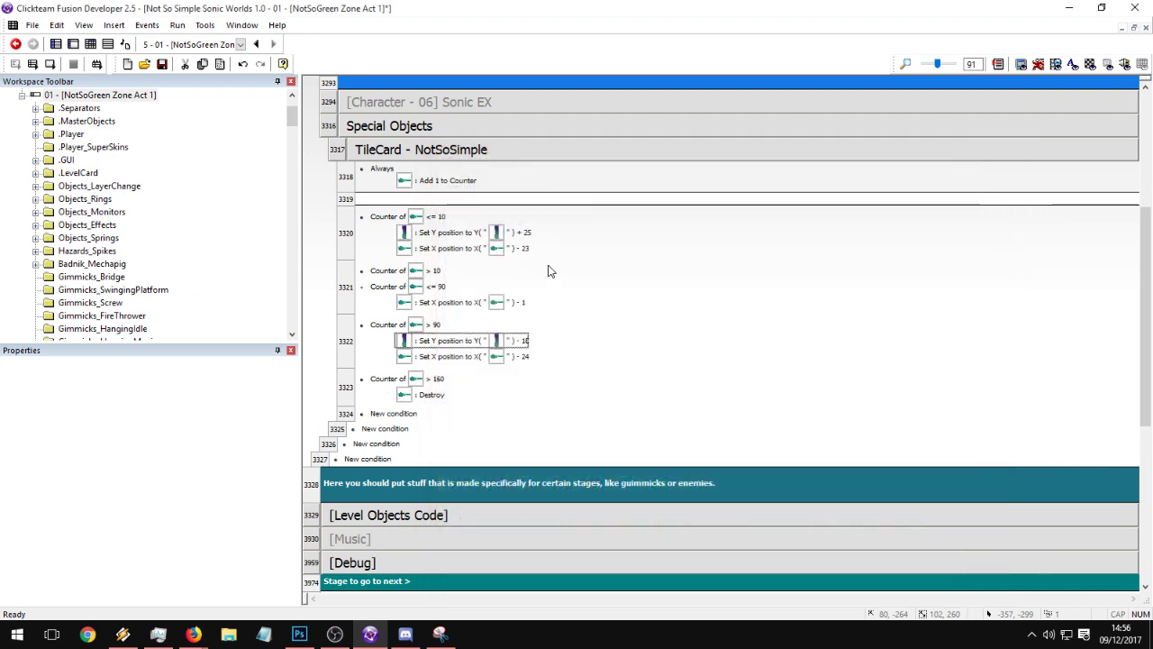
pyautogui.click(473, 236)
pyautogui.doubleClick(475, 234)
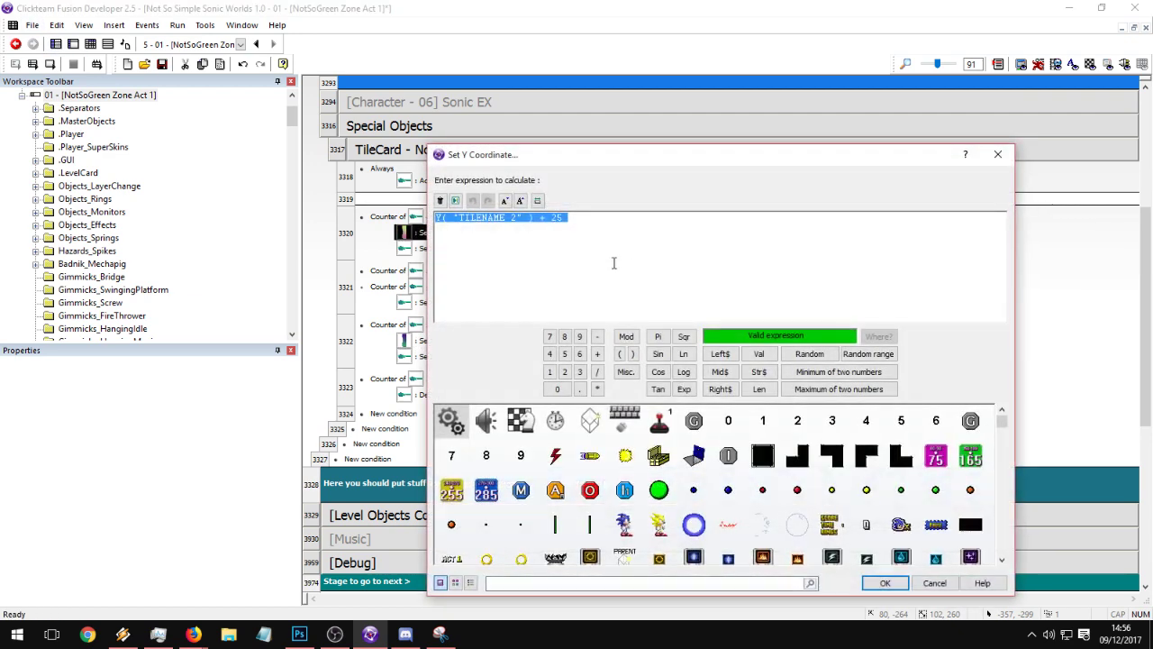
pyautogui.press('End')
pyautogui.hotkey('shift', 'Left')
pyautogui.hotkey('shift', 'Left')
pyautogui.write('17')
pyautogui.press('BackSpace')
pyautogui.write('8')
pyautogui.press('Return')
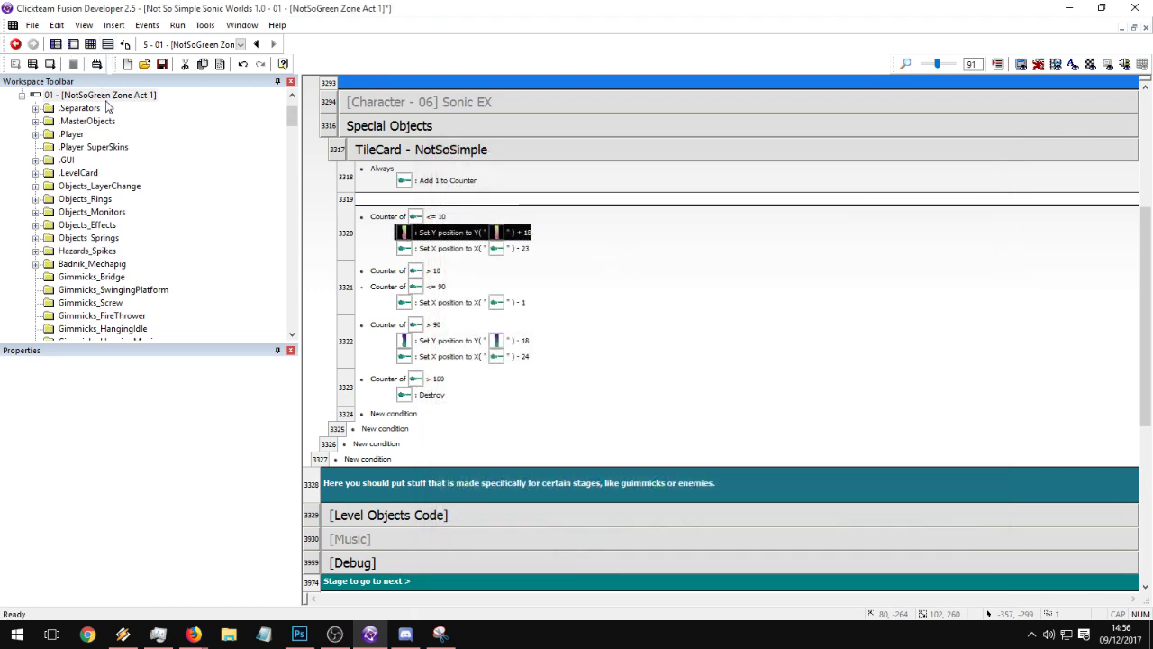
# - Test-run the frame and set the banner's Y offset in the Counter <= 10 event to + 21
pyautogui.click(52, 68)
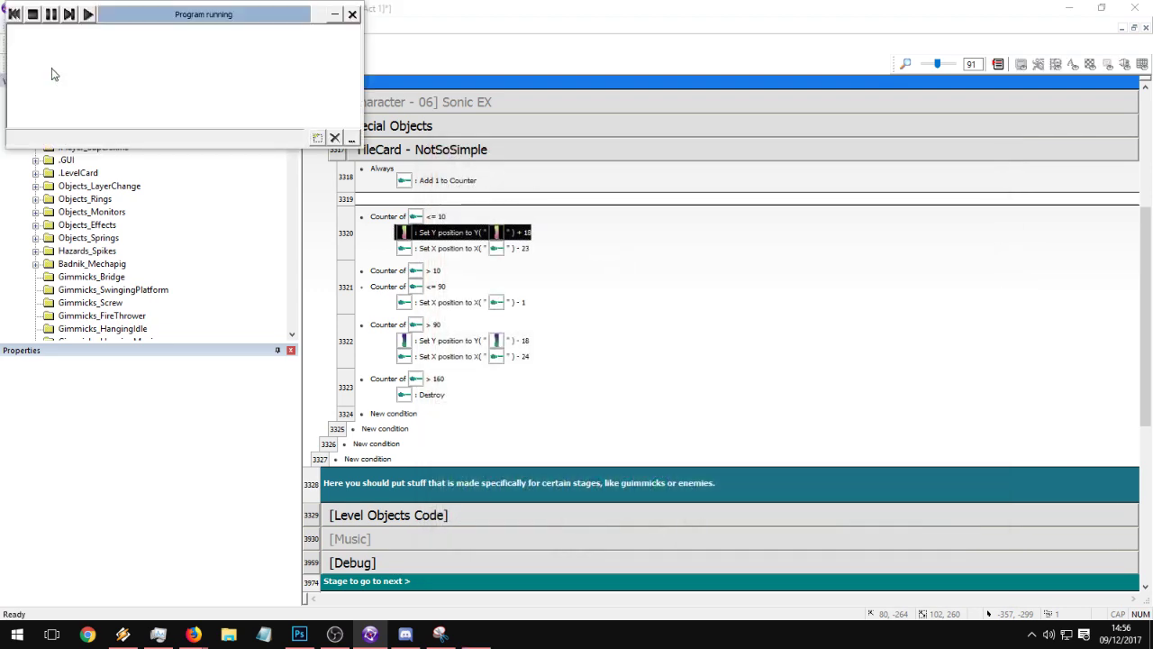
pyautogui.click(721, 232)
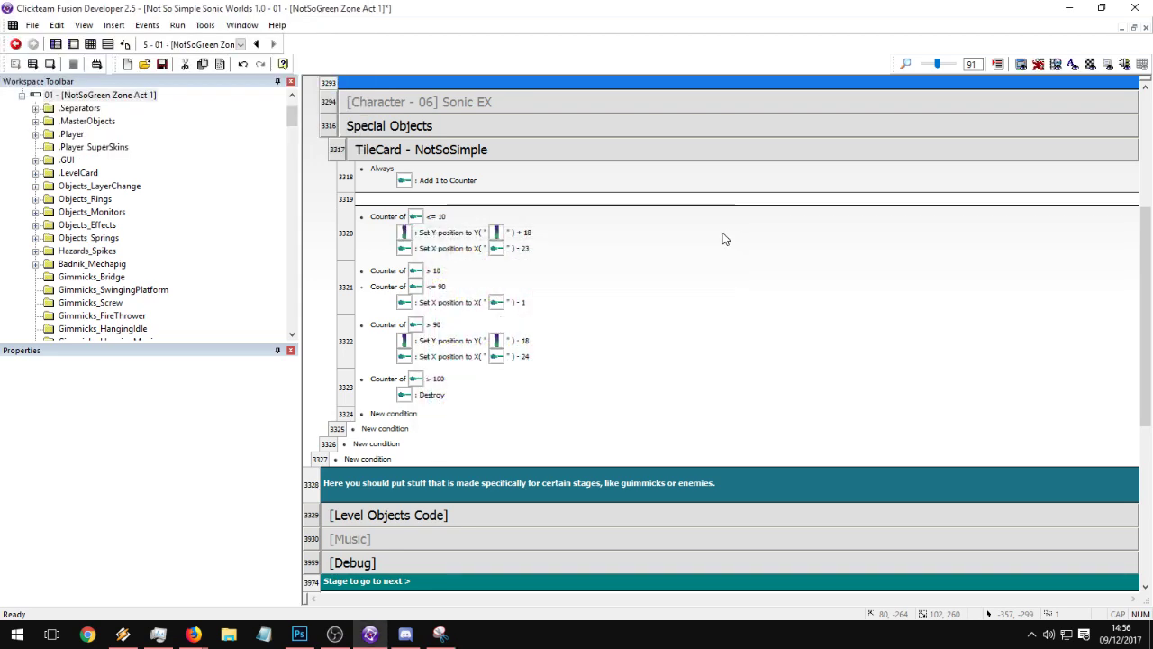
pyautogui.doubleClick(532, 234)
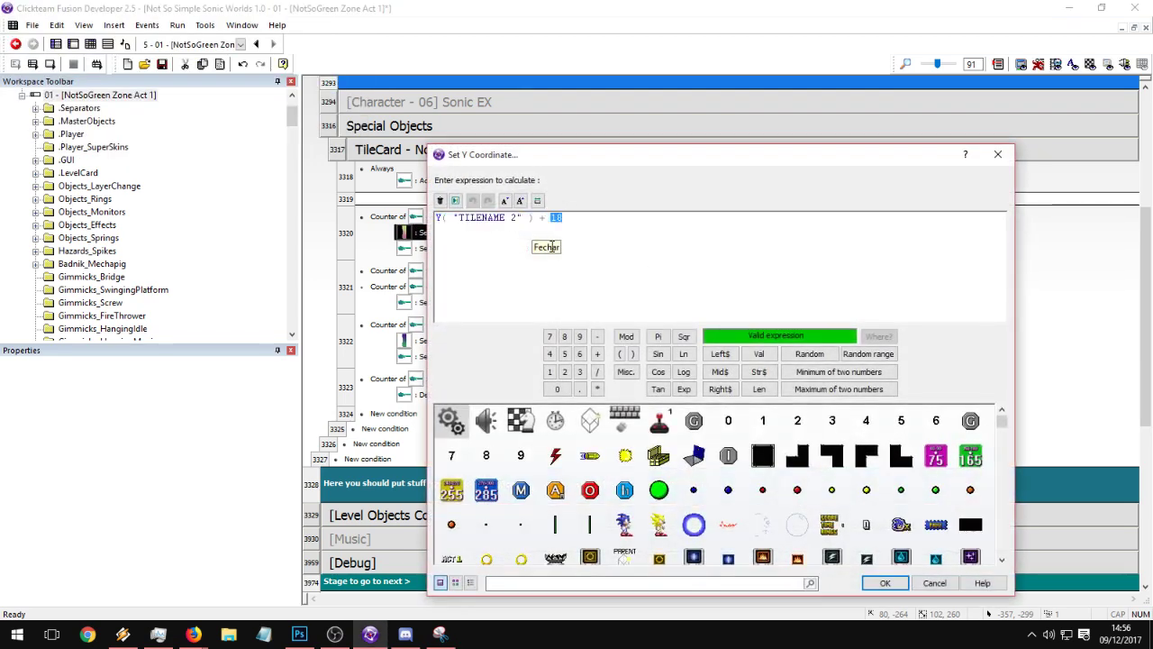
pyautogui.write('5')
pyautogui.press('Return')
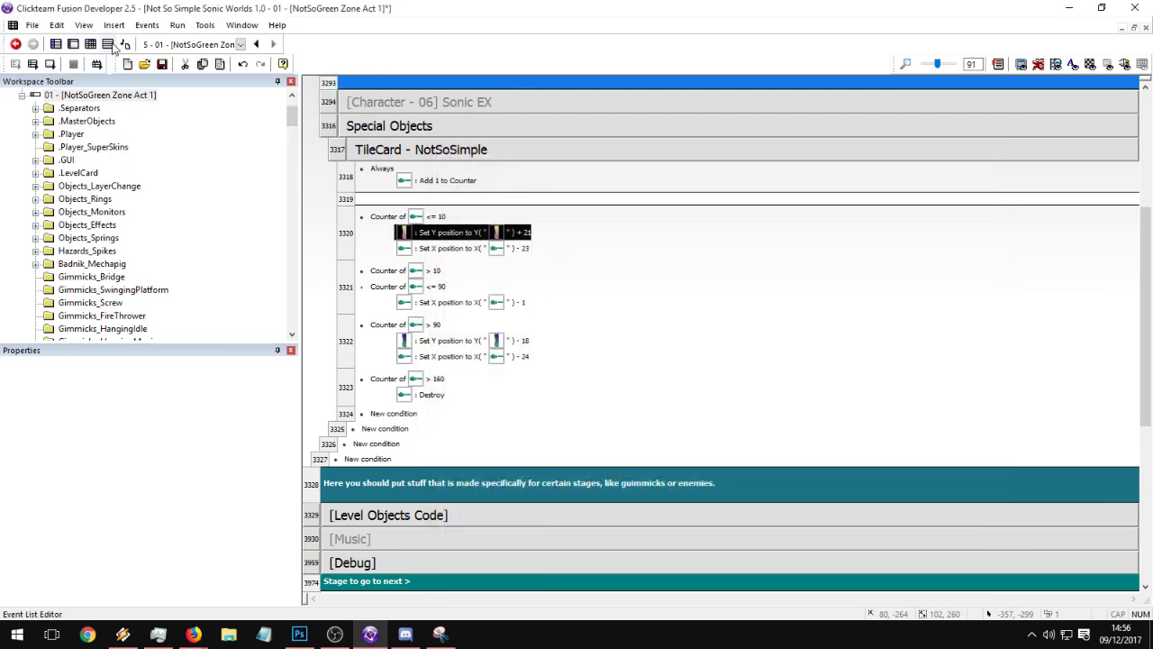
# - After a test run, duplicate the Counter > 90 event, keeping only the Set X position action in the original and Set Y position in the copy
pyautogui.click(50, 70)
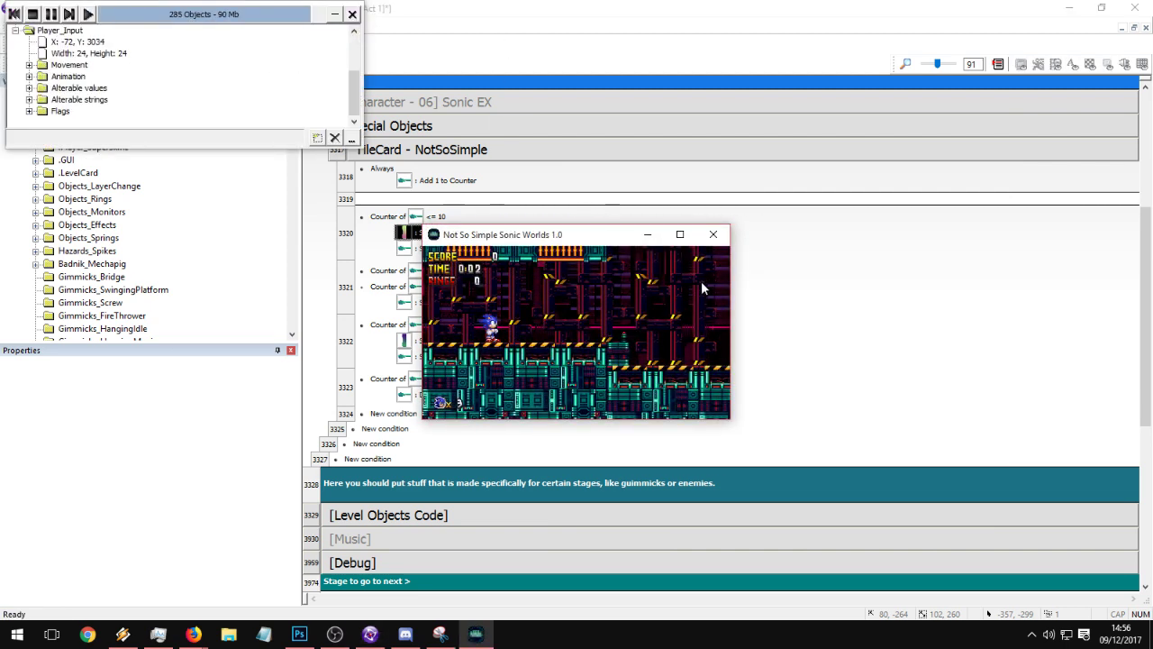
pyautogui.click(712, 235)
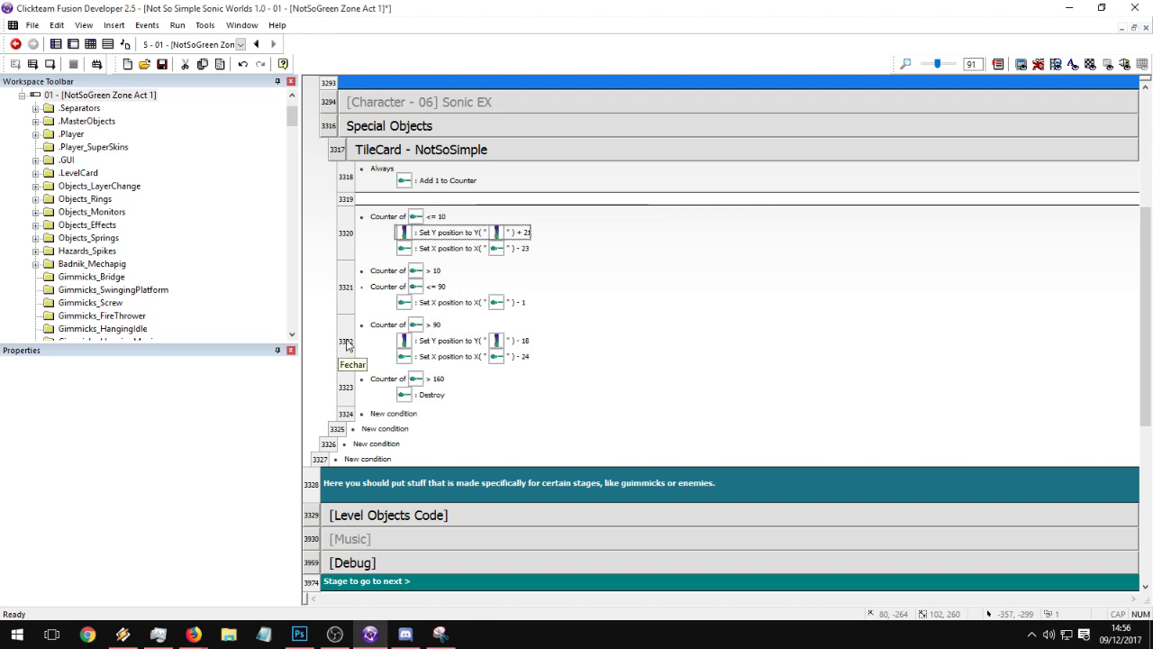
pyautogui.click(559, 345)
pyautogui.hotkey('ctrl', 'c')
pyautogui.hotkey('ctrl', 'v')
pyautogui.click(442, 346)
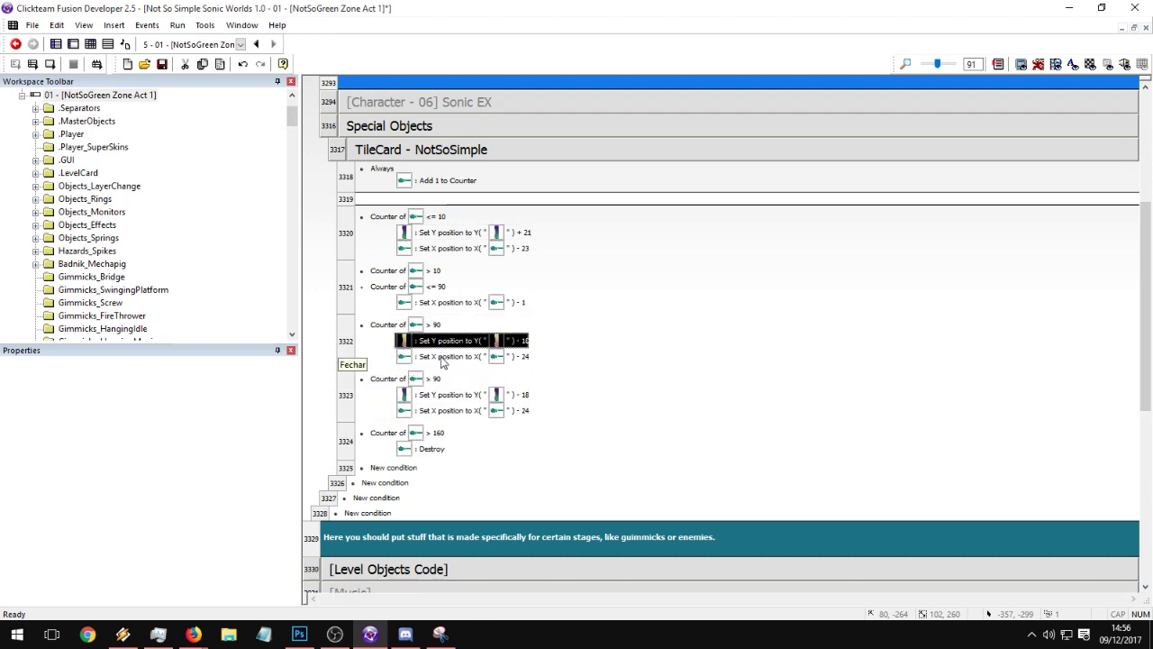
pyautogui.press('Delete')
pyautogui.click(429, 396)
pyautogui.press('Delete')
# - Change the condition of the banner's separate Set Y position event to Counter > 70 and test-run the frame
pyautogui.doubleClick(387, 362)
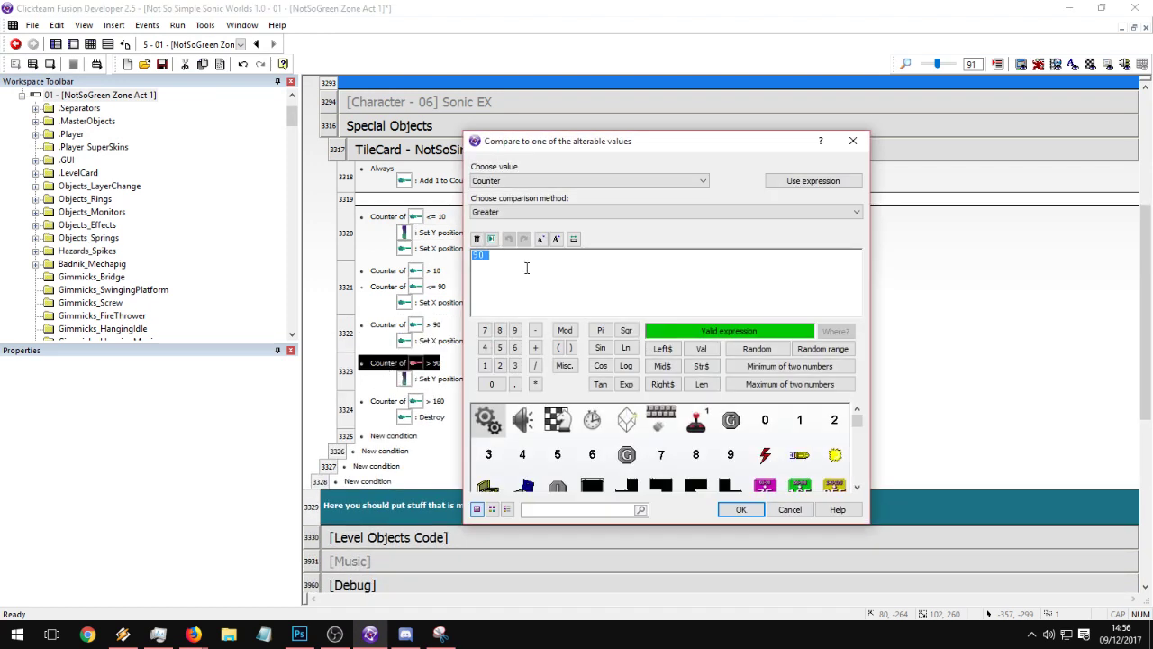
pyautogui.click(784, 509)
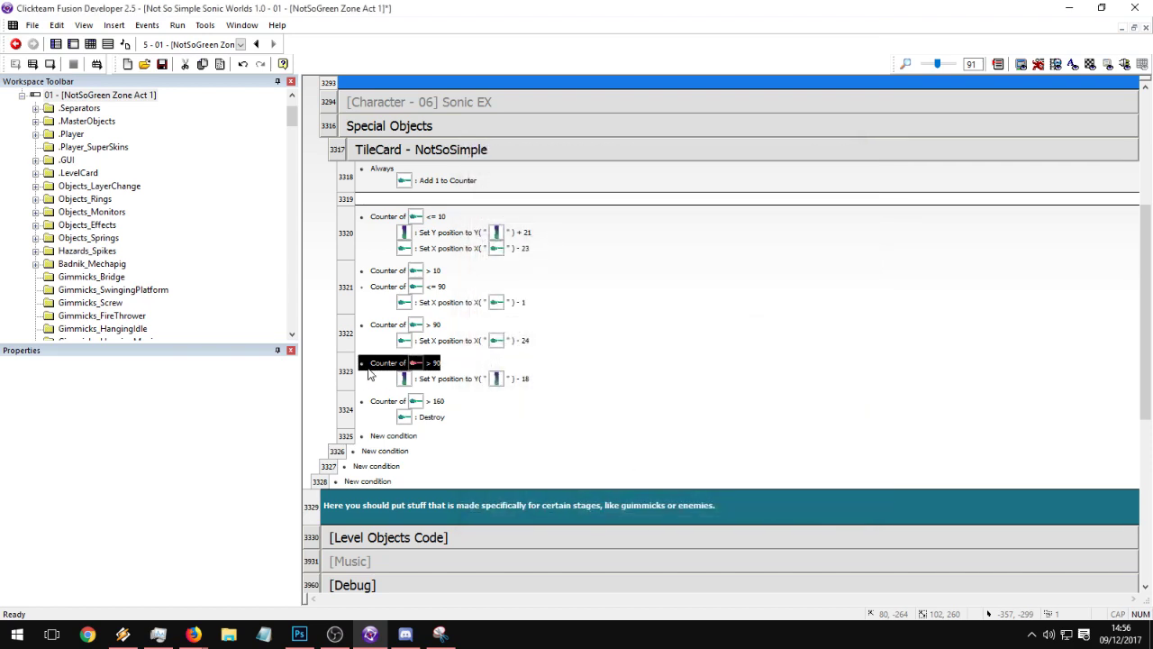
pyautogui.doubleClick(390, 367)
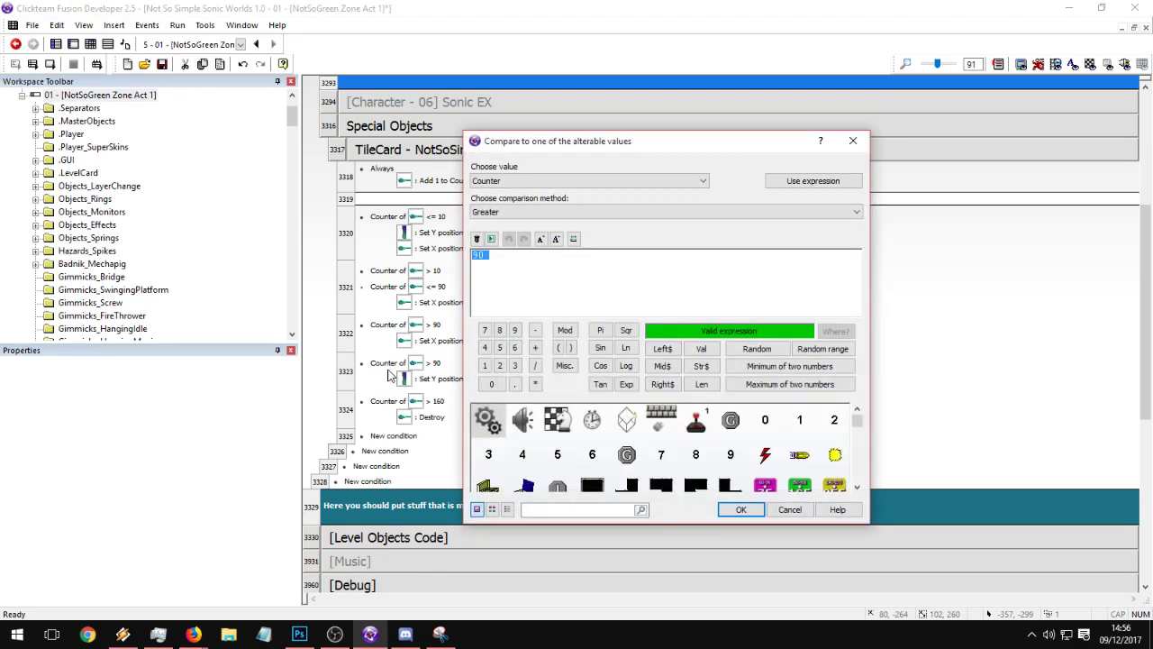
pyautogui.write('70')
pyautogui.press('Return')
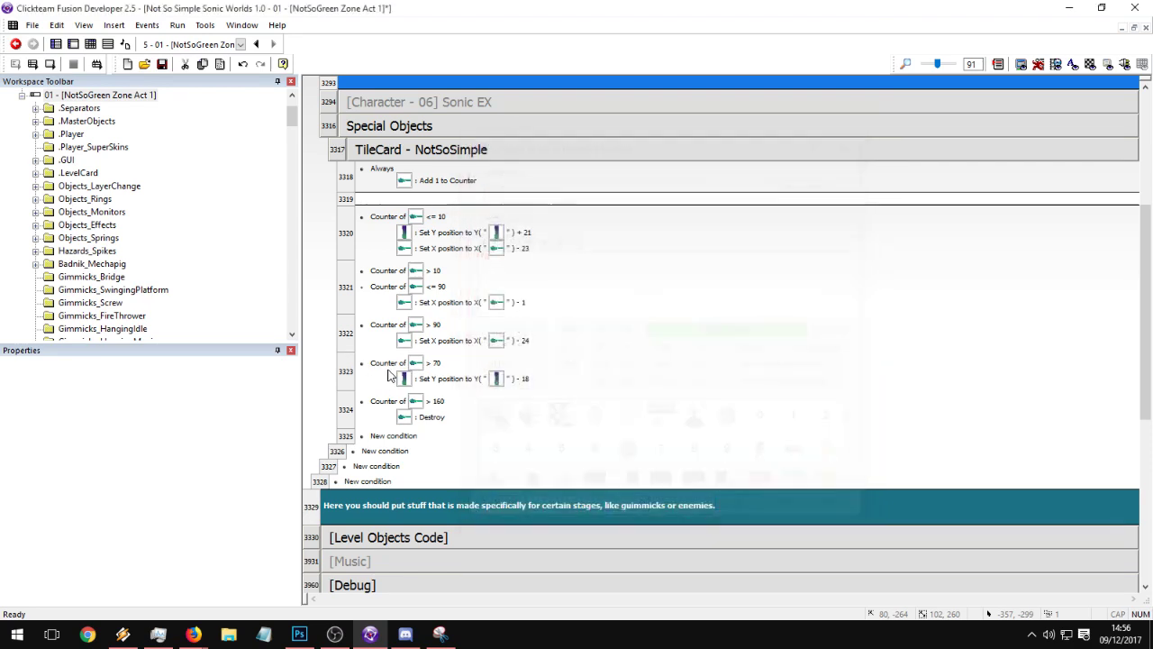
pyautogui.click(33, 64)
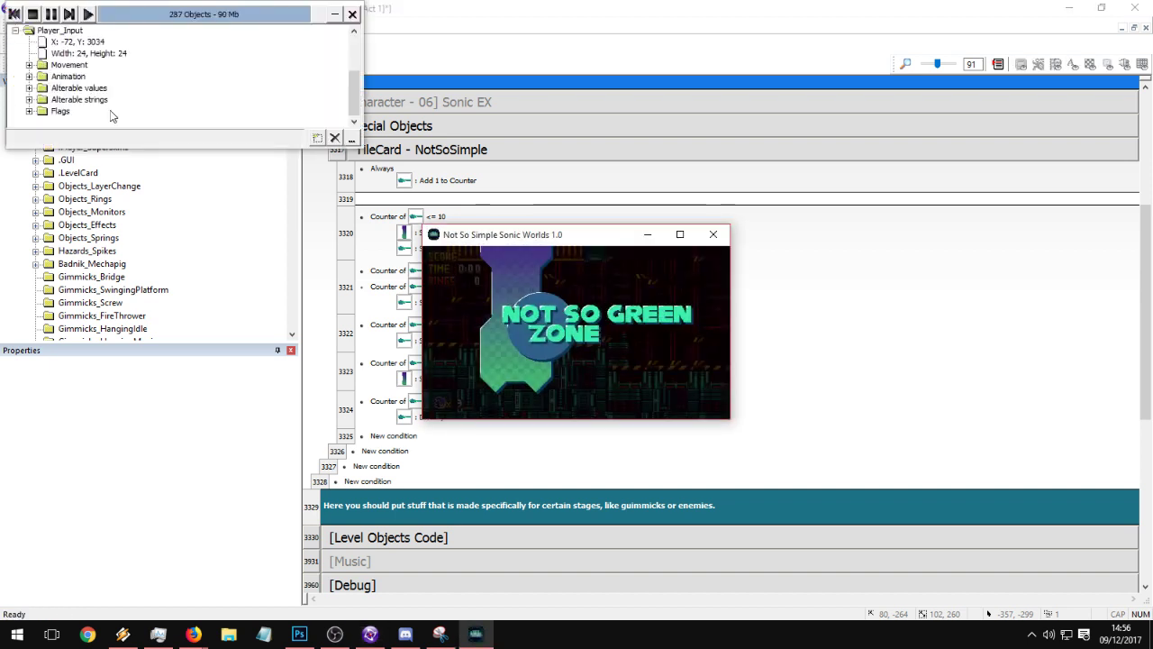
pyautogui.click(715, 238)
# - Open the frame editor and look over the title card objects and the level layout at 100% zoom
pyautogui.click(73, 44)
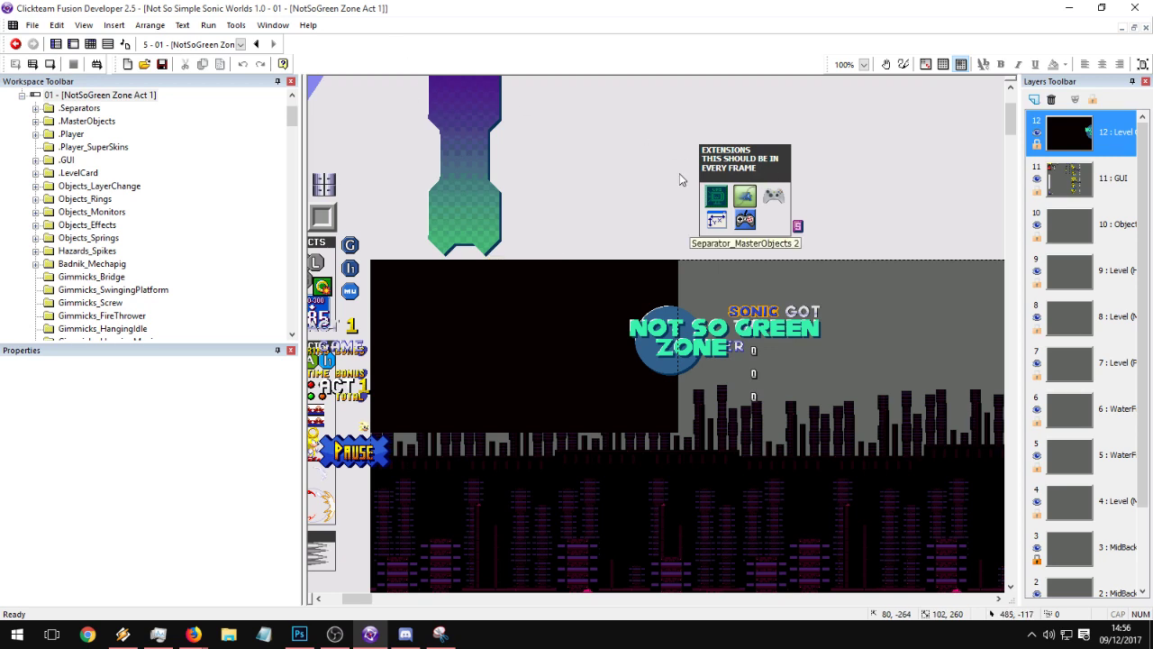
pyautogui.click(847, 65)
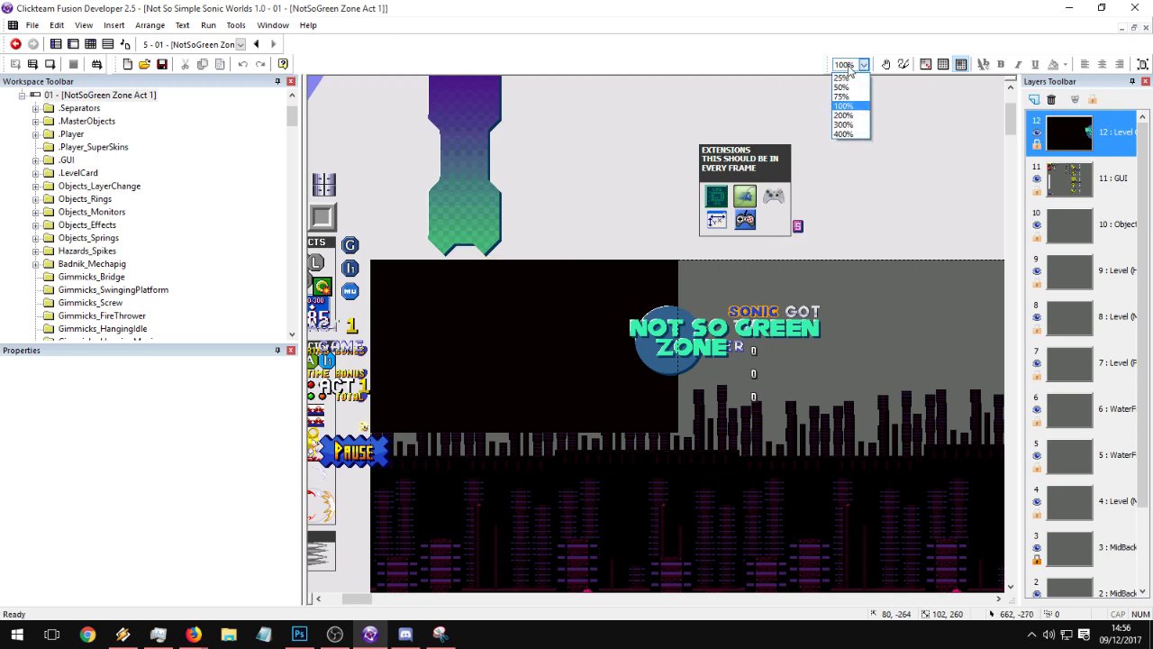
pyautogui.click(849, 71)
pyautogui.hotkey('alt', 'Tab')
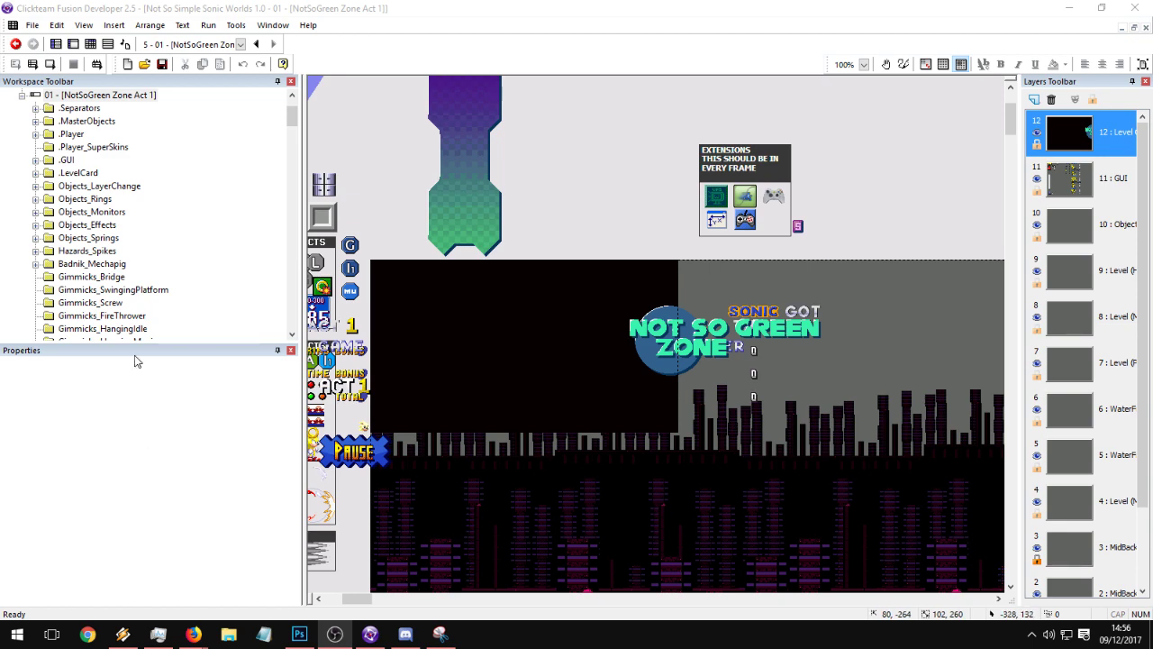
pyautogui.click(582, 171)
pyautogui.click(897, 186)
pyautogui.scroll(-10, 669, 335)
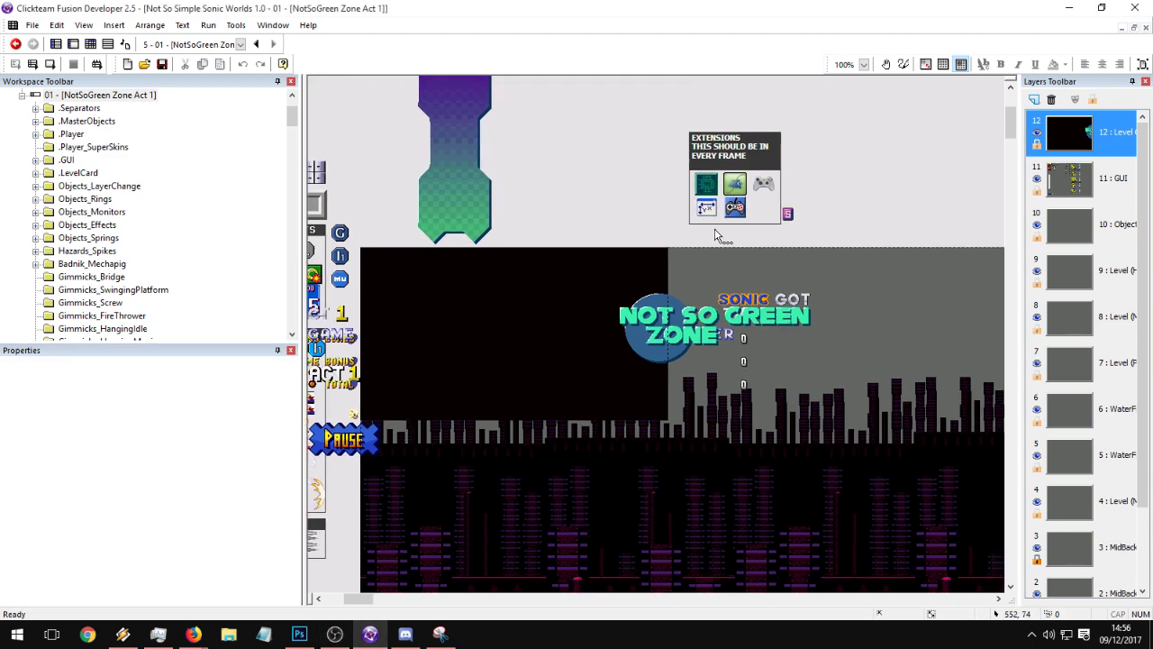
pyautogui.scroll(-15, 602, 338)
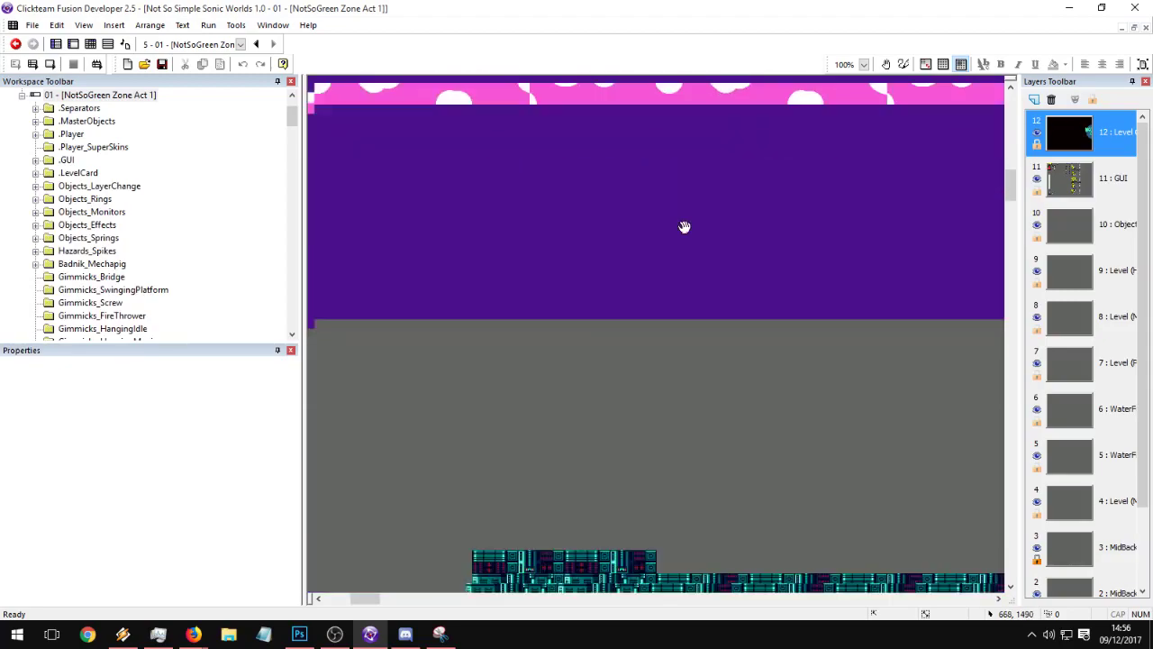
pyautogui.hscroll(10, 659, 318)
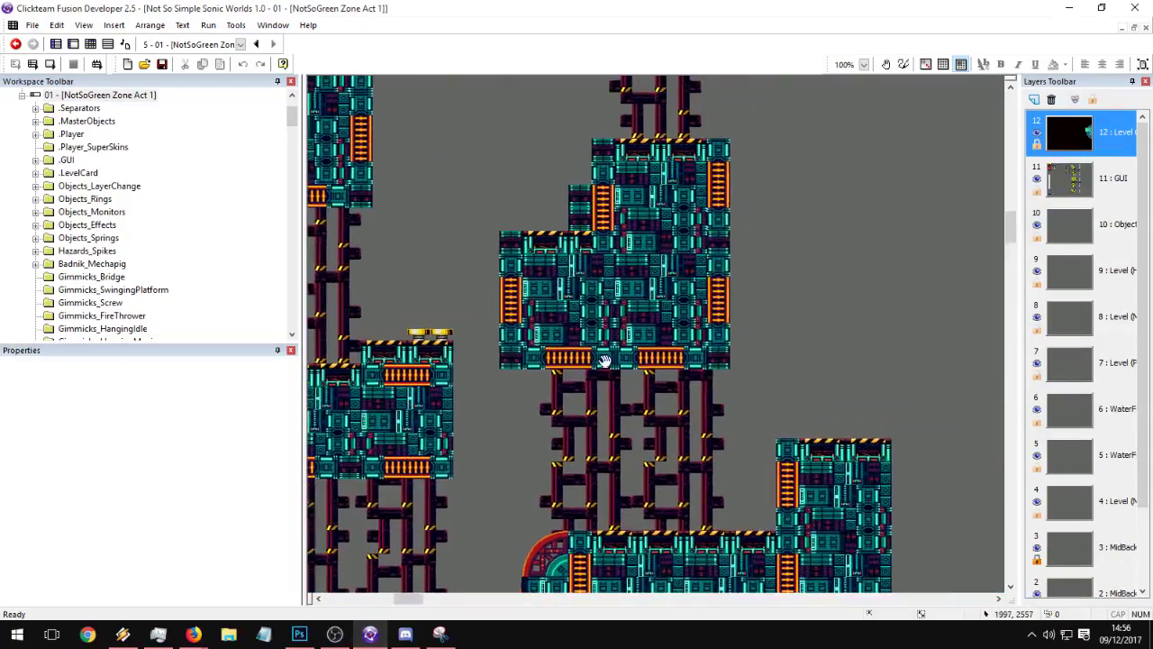
pyautogui.moveTo(604, 361); pyautogui.dragTo(685, 355, button='middle')
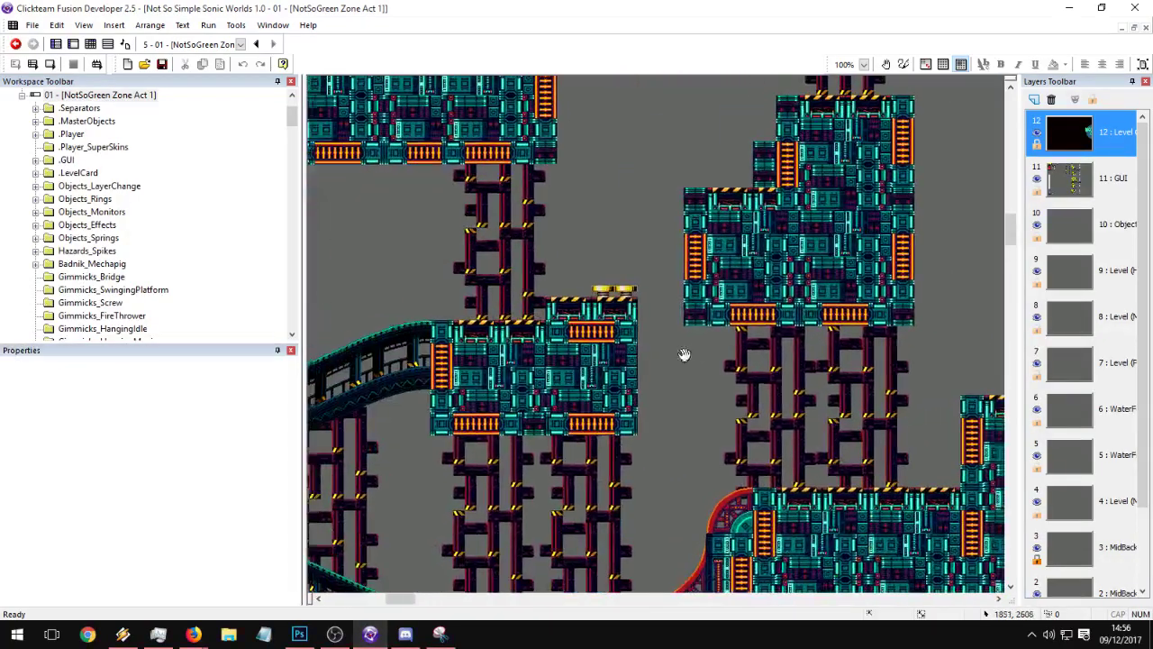
pyautogui.moveTo(723, 422); pyautogui.dragTo(638, 202, button='middle')
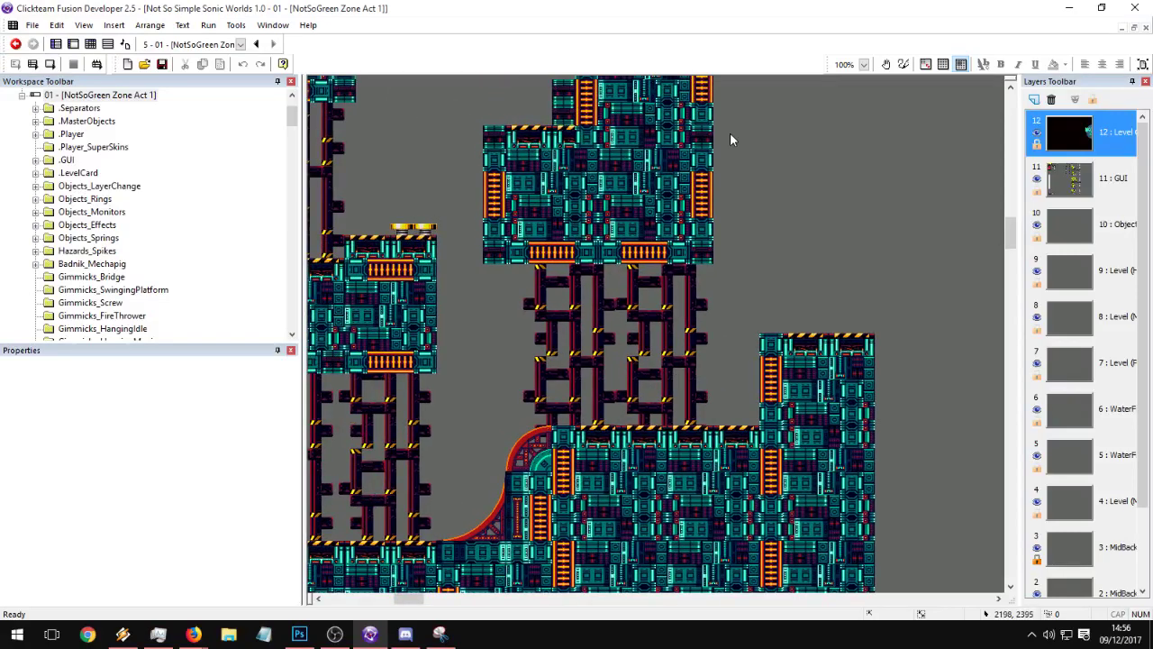
# - Set the frame editor zoom to 25% and survey the whole level layout
pyautogui.click(864, 65)
pyautogui.click(851, 78)
pyautogui.moveTo(625, 144); pyautogui.dragTo(558, 163, button='middle')
pyautogui.moveTo(765, 369); pyautogui.dragTo(343, 163, button='middle')
pyautogui.moveTo(708, 334); pyautogui.dragTo(383, 208, button='middle')
pyautogui.moveTo(509, 303); pyautogui.dragTo(734, 12, button='middle')
pyautogui.moveTo(523, 280); pyautogui.dragTo(775, 329, button='middle')
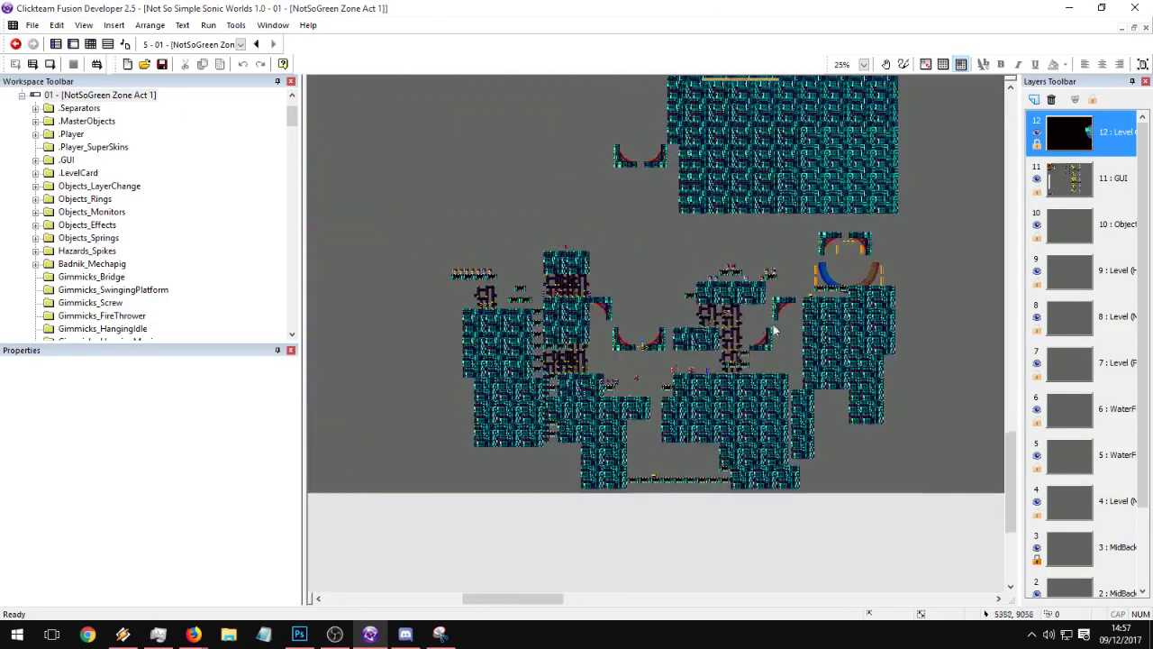
pyautogui.moveTo(613, 308); pyautogui.dragTo(784, 368, button='middle')
pyautogui.moveTo(419, 308); pyautogui.dragTo(865, 45, button='middle')
pyautogui.moveTo(433, 243); pyautogui.dragTo(883, 234, button='middle')
pyautogui.moveTo(639, 234); pyautogui.dragTo(639, 534, button='middle')
pyautogui.moveTo(870, 194); pyautogui.dragTo(661, 479, button='middle')
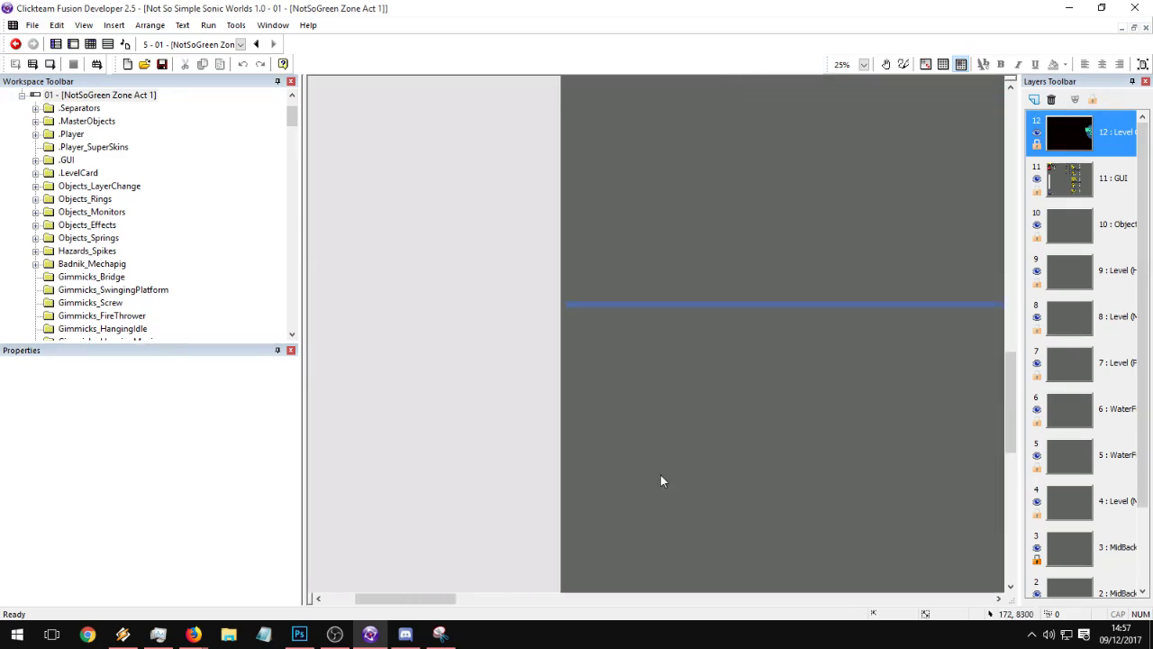
# - Move the whole group of enemy objects from outside the frame into the empty area inside it, below the level layout
pyautogui.moveTo(766, 225); pyautogui.dragTo(632, 476, button='middle')
pyautogui.moveTo(648, 218); pyautogui.dragTo(648, 357, button='middle')
pyautogui.hscroll(-3, 432, 319)
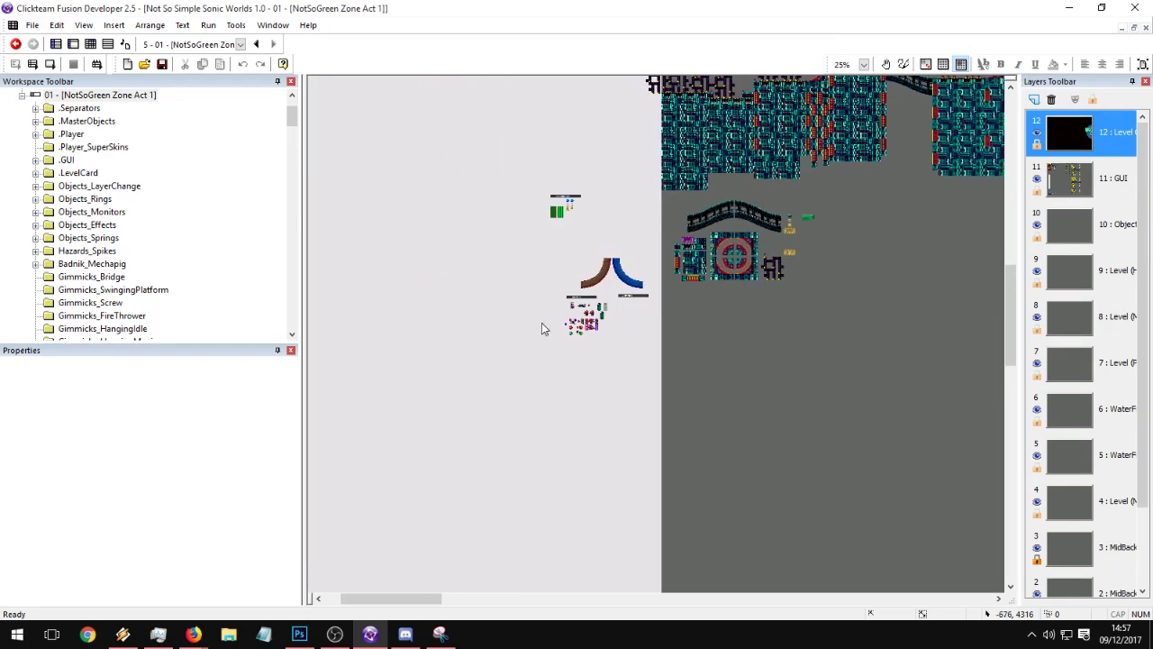
pyautogui.click(863, 64)
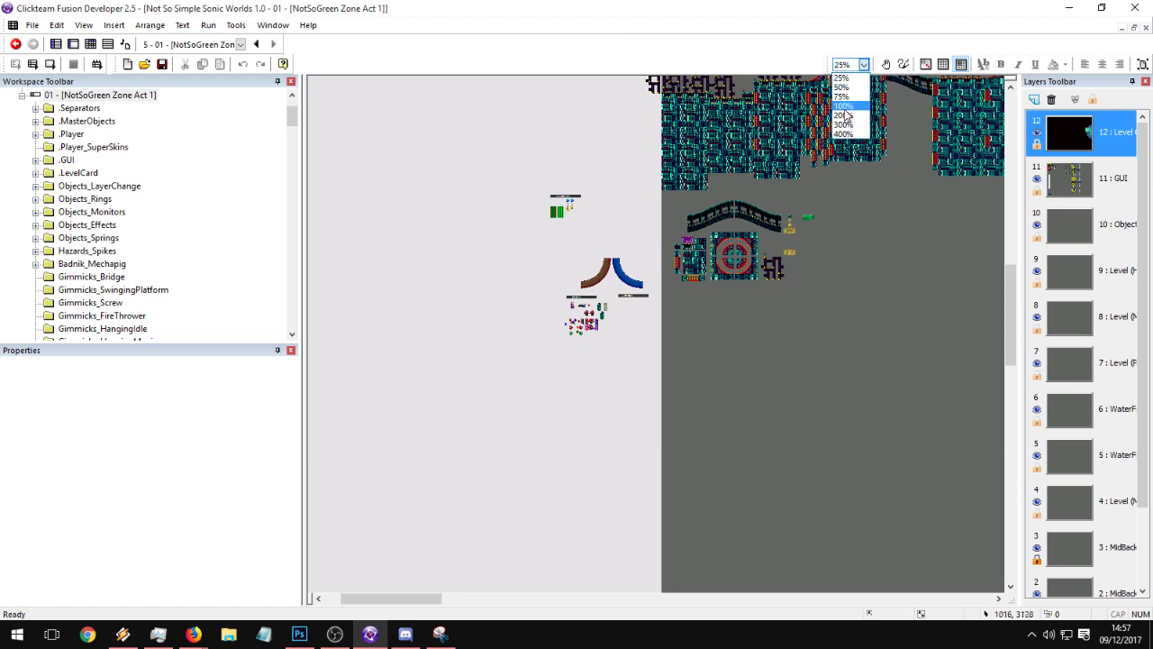
pyautogui.click(843, 110)
pyautogui.moveTo(553, 385); pyautogui.dragTo(646, 473, button='middle')
pyautogui.moveTo(619, 475); pyautogui.dragTo(327, 275)
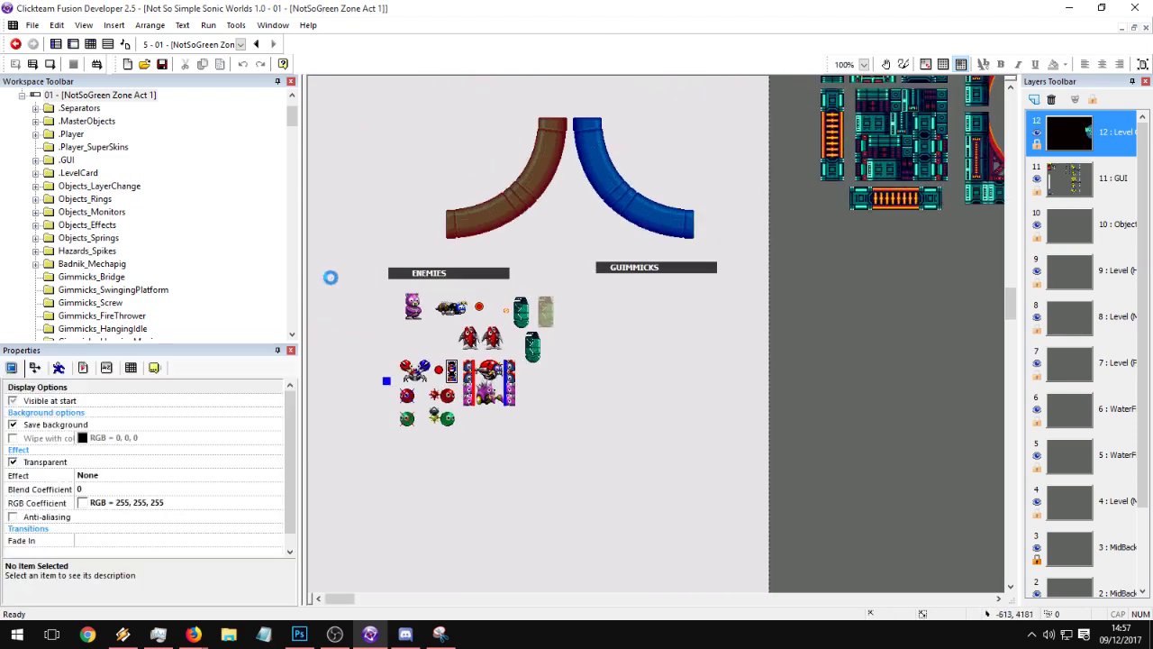
pyautogui.moveTo(714, 293); pyautogui.dragTo(888, 244)
pyautogui.moveTo(888, 244); pyautogui.dragTo(712, 442, button='middle')
pyautogui.moveTo(698, 441); pyautogui.dragTo(780, 194)
pyautogui.moveTo(780, 194); pyautogui.dragTo(668, 353, button='middle')
pyautogui.click(491, 298)
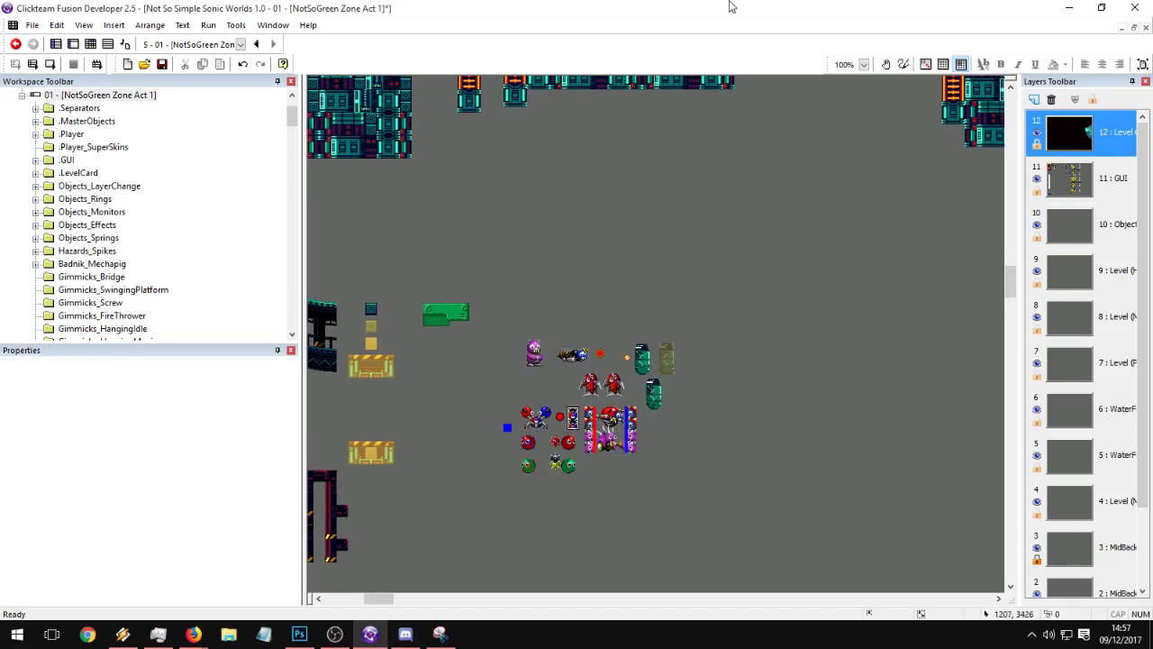
# - Select the semi-transparent PoliceSpawner object among the moved enemies and check its properties
pyautogui.click(667, 361)
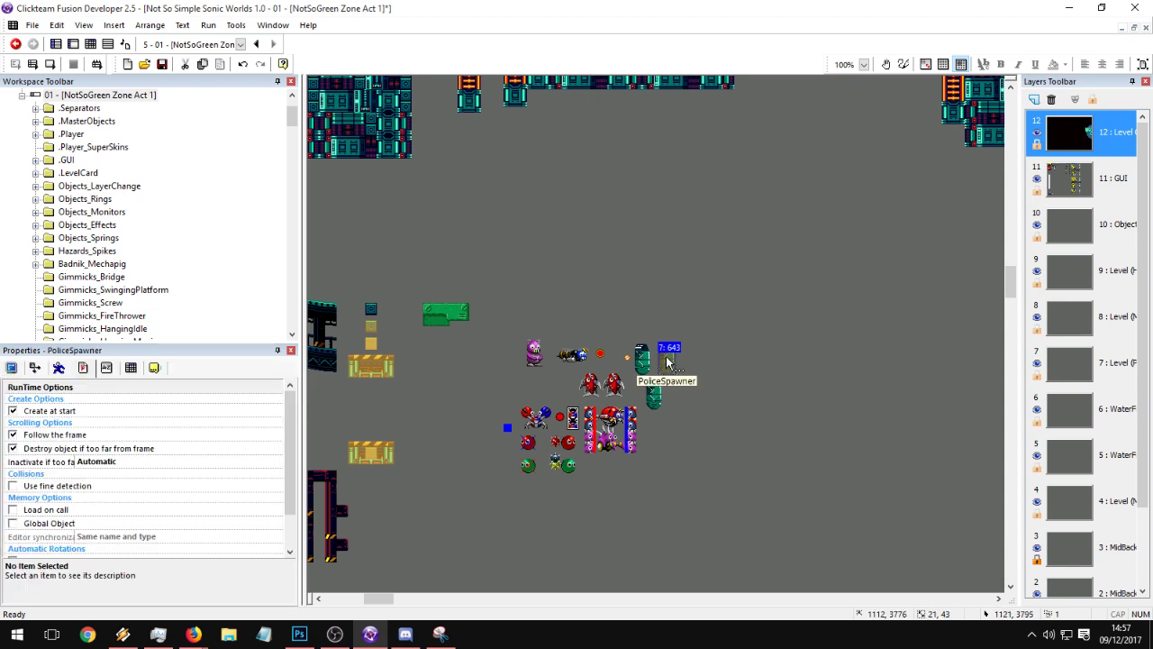
pyautogui.click(668, 305)
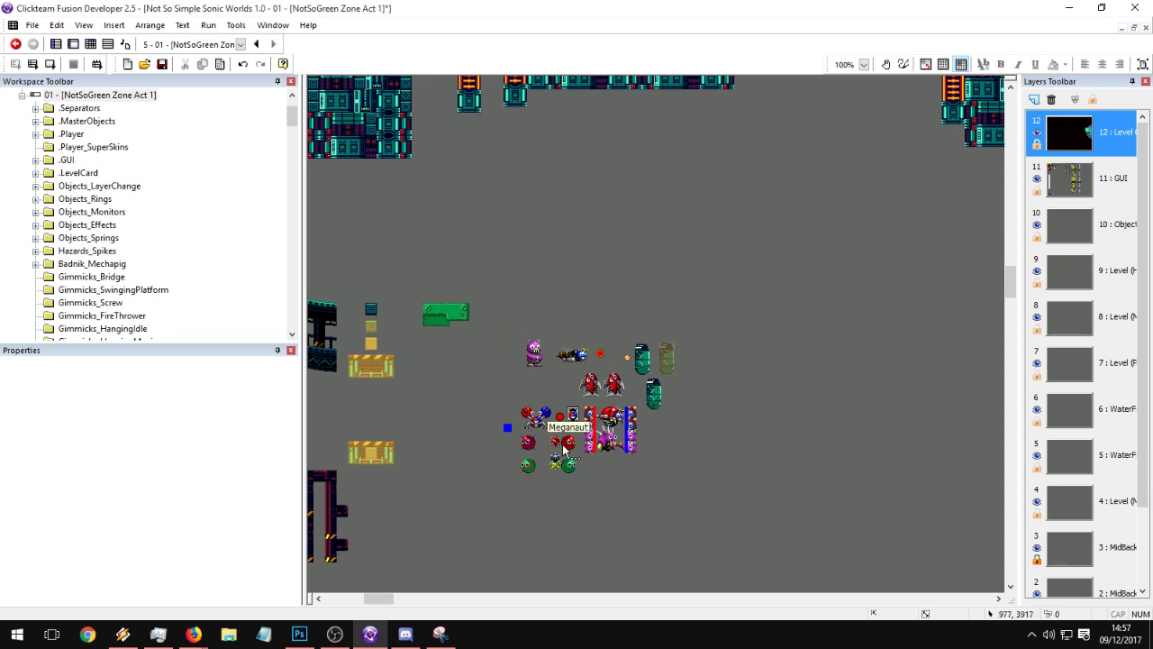
pyautogui.click(667, 360)
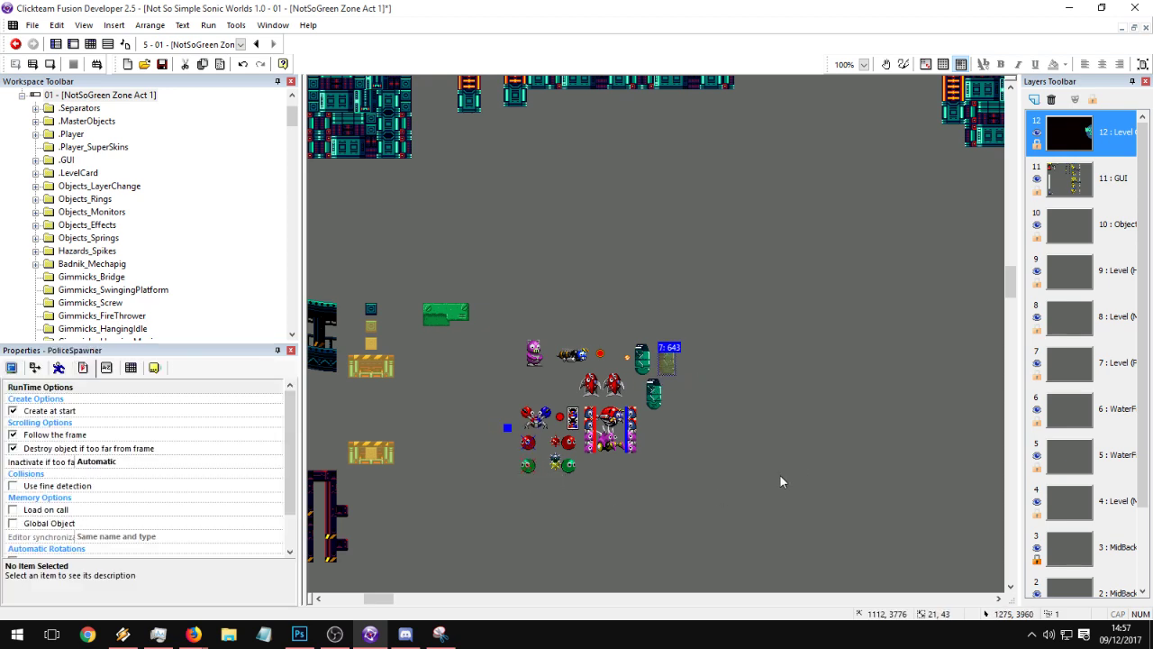
# - Find the Meganaut near the bottom of the frame and inspect its Stopped animation image enlarged, without changing it
pyautogui.scroll(-10, 857, 428)
pyautogui.click(864, 65)
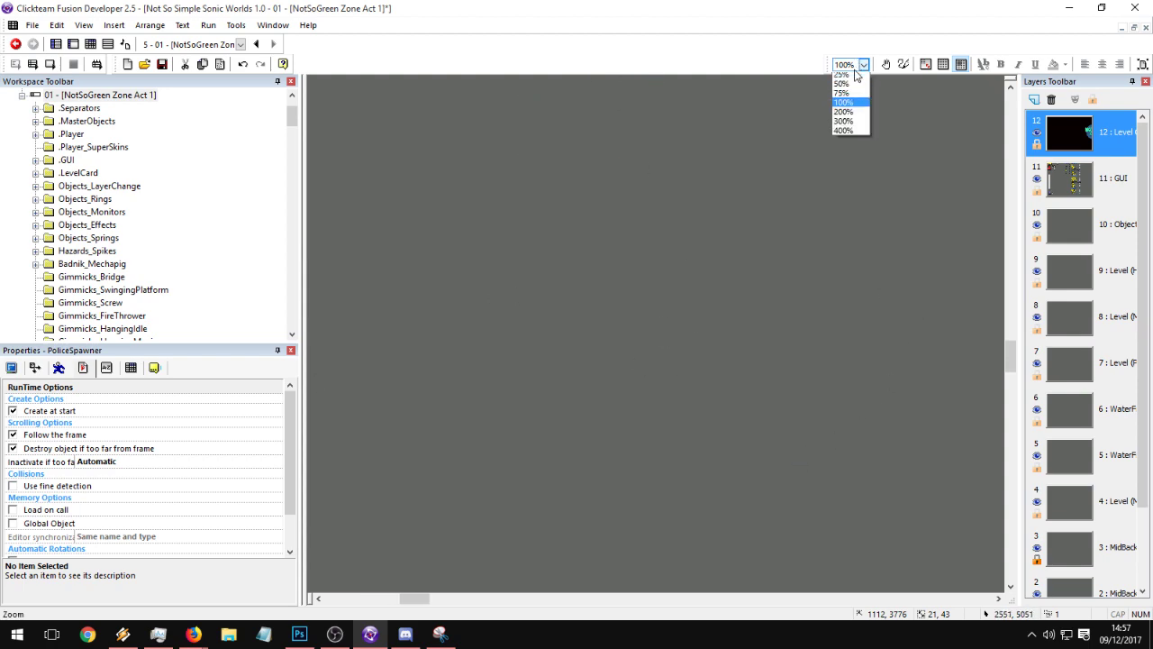
pyautogui.click(850, 84)
pyautogui.moveTo(561, 186); pyautogui.dragTo(793, 437, button='middle')
pyautogui.moveTo(631, 271); pyautogui.dragTo(631, 396, button='middle')
pyautogui.doubleClick(631, 385)
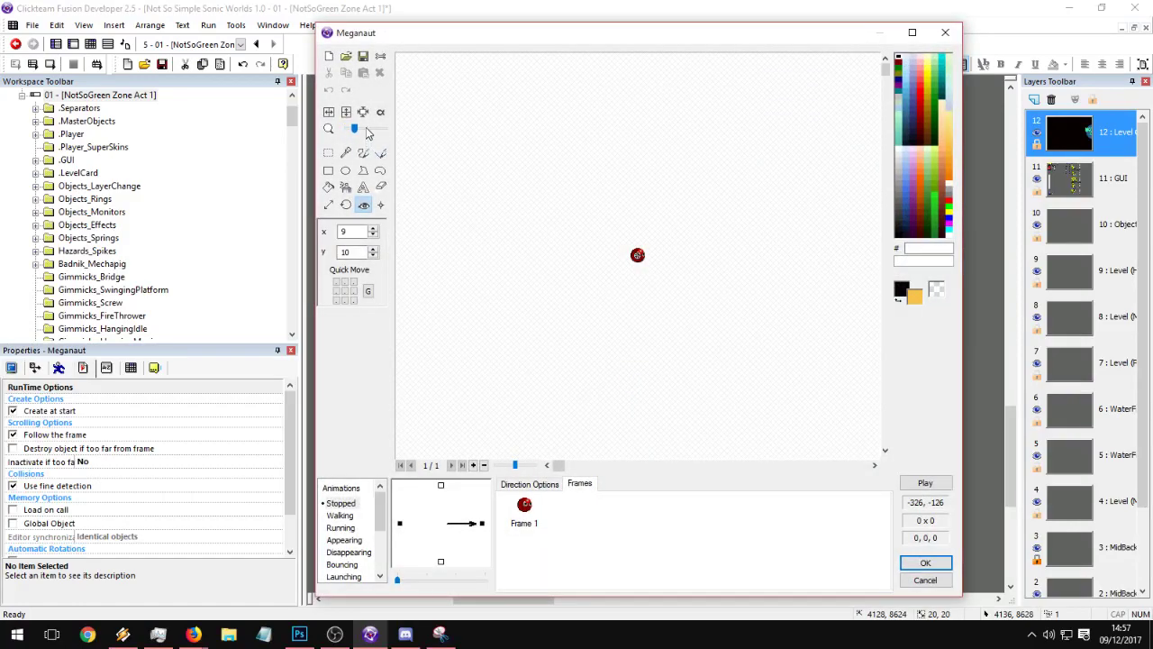
pyautogui.click(367, 130)
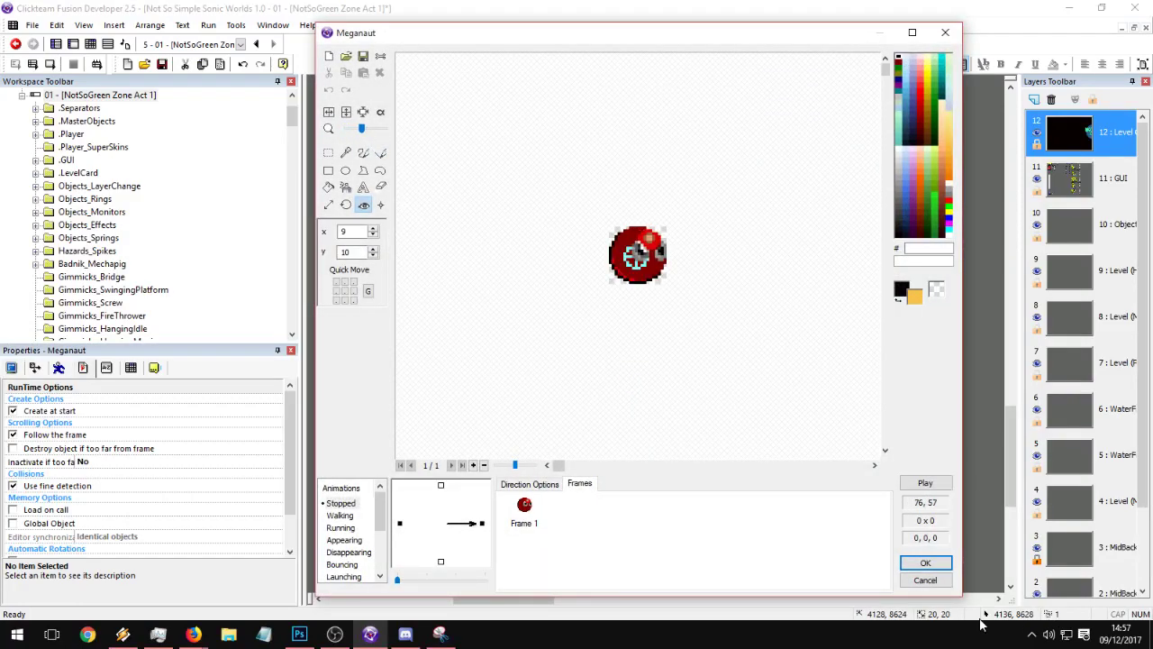
pyautogui.click(928, 582)
# - Place copies of the Meganaut and the PoliceSpawner side by side in the empty area above the enemy group
pyautogui.moveTo(514, 227); pyautogui.dragTo(722, 348, button='middle')
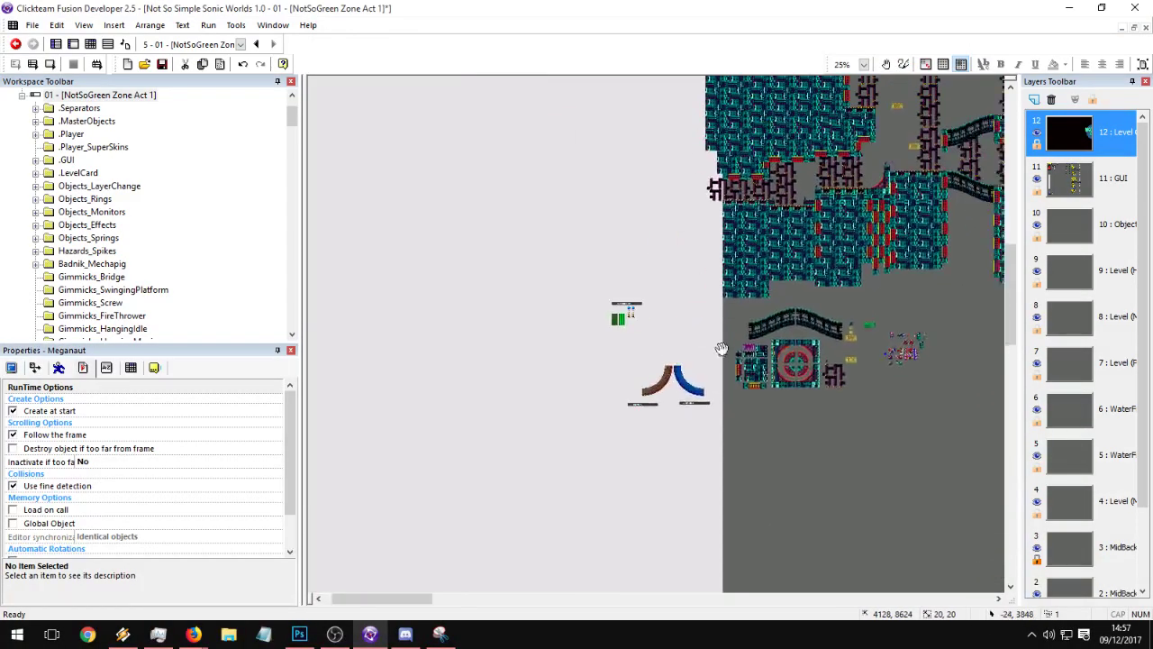
pyautogui.moveTo(721, 350); pyautogui.dragTo(482, 426)
pyautogui.click(662, 430)
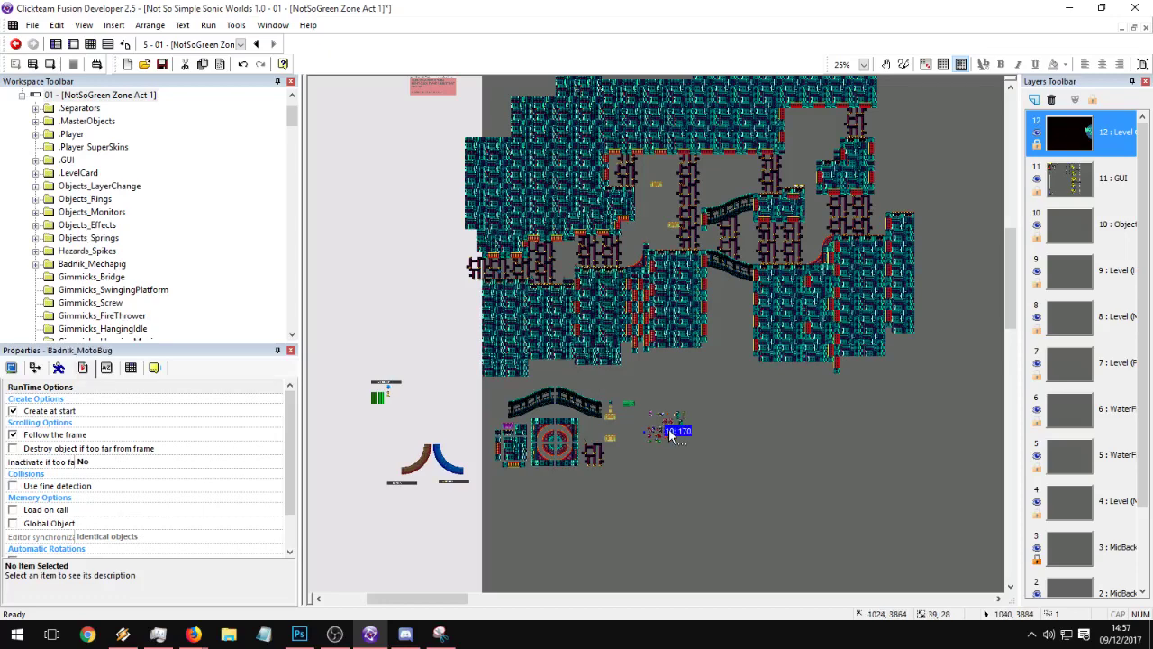
pyautogui.click(851, 64)
pyautogui.click(849, 108)
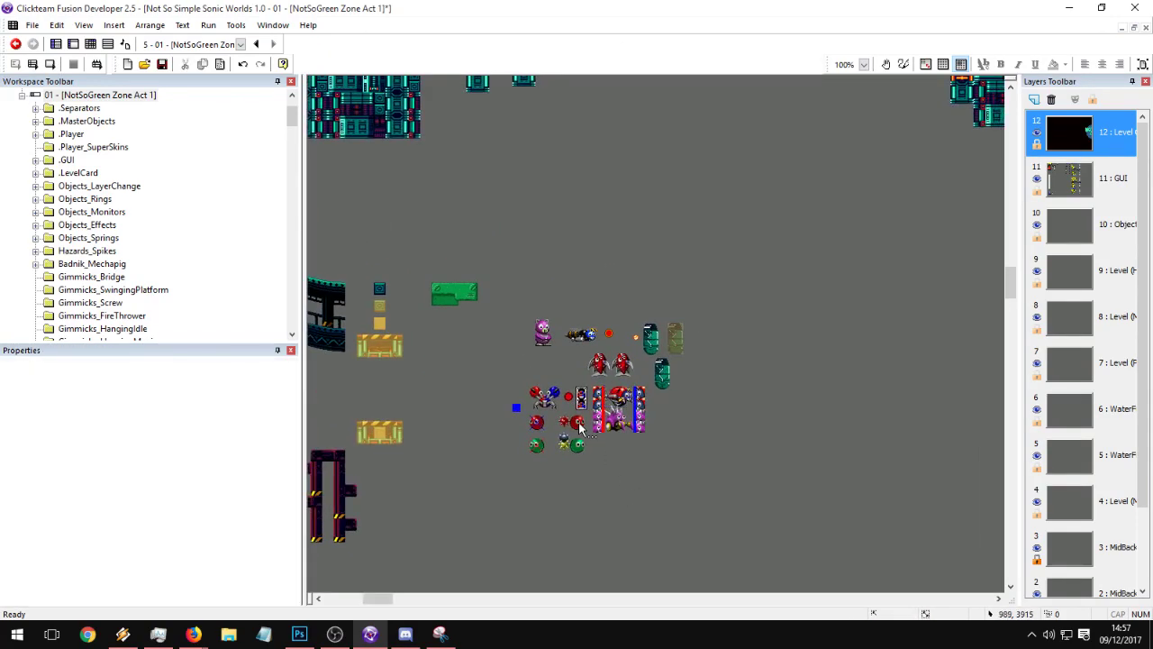
pyautogui.click(580, 424)
pyautogui.hotkey('ctrl', 'v')
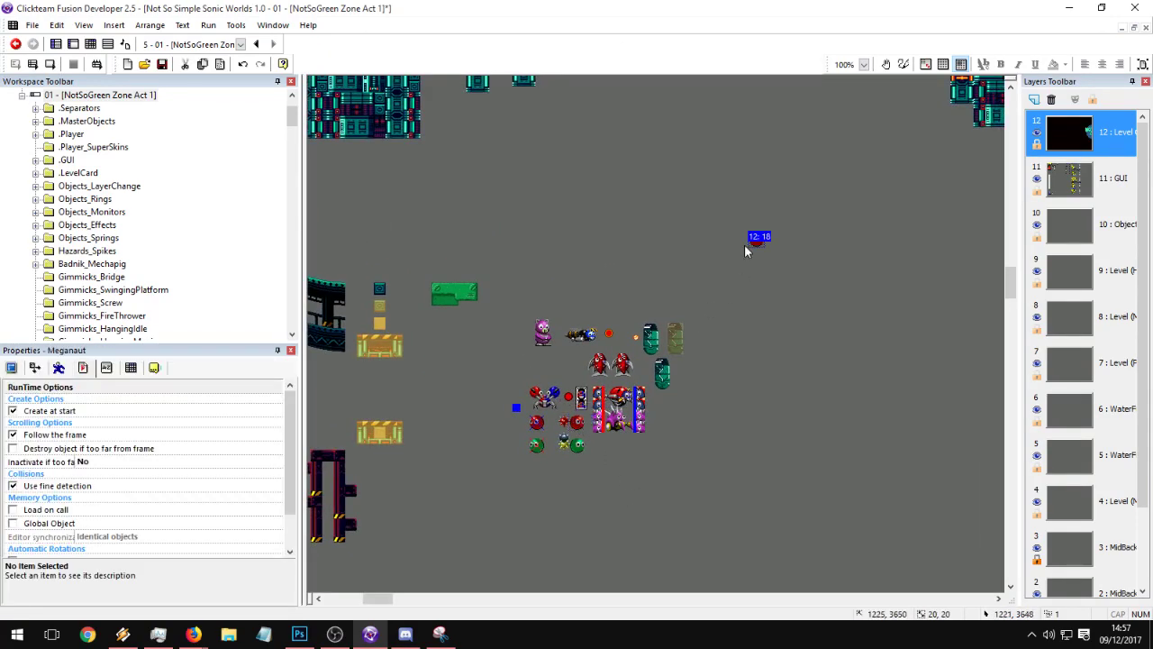
pyautogui.click(674, 338)
pyautogui.click(768, 214)
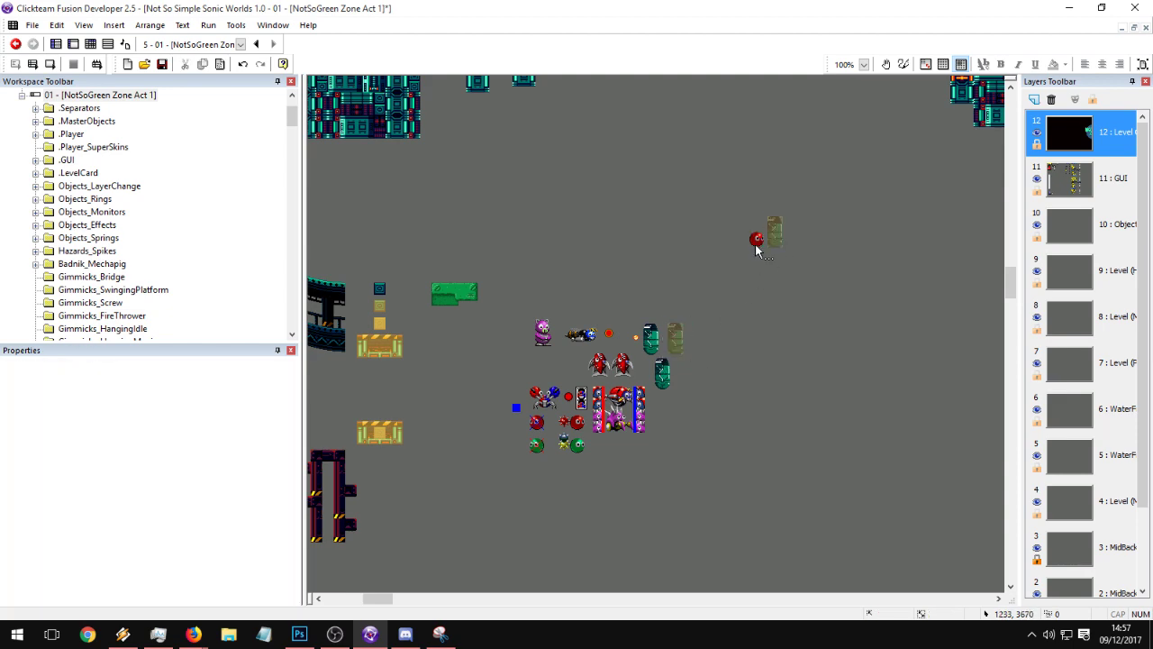
pyautogui.moveTo(756, 241); pyautogui.dragTo(755, 211)
pyautogui.click(755, 222)
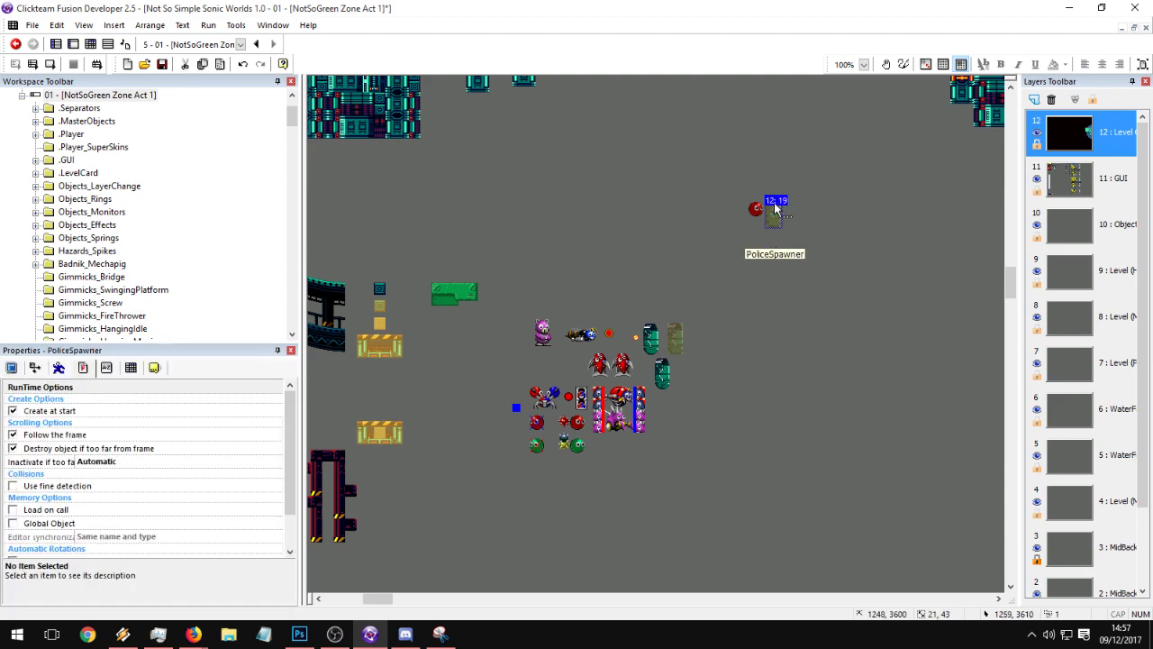
# - Copy the Badnik_MotoBug with the two marker objects on either side of it to above the Meganaut and PoliceSpawner copies
pyautogui.click(630, 402)
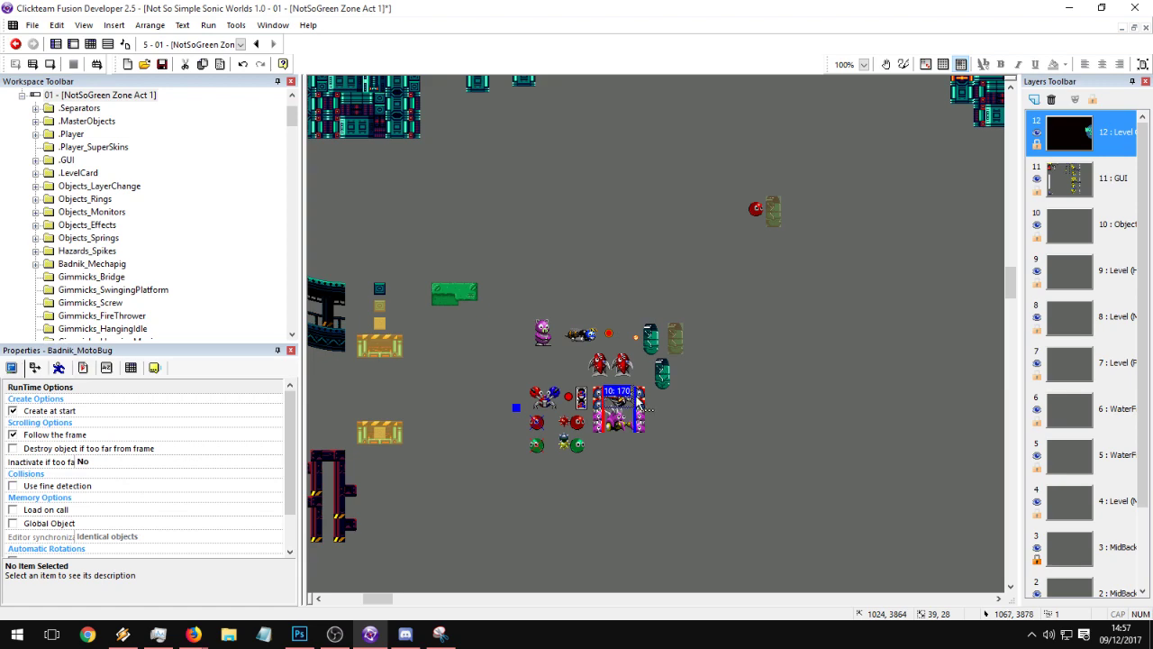
pyautogui.keyDown('shift'); pyautogui.click(641, 402); pyautogui.keyUp('shift')
pyautogui.keyDown('shift'); pyautogui.click(602, 402); pyautogui.keyUp('shift')
pyautogui.click(752, 172)
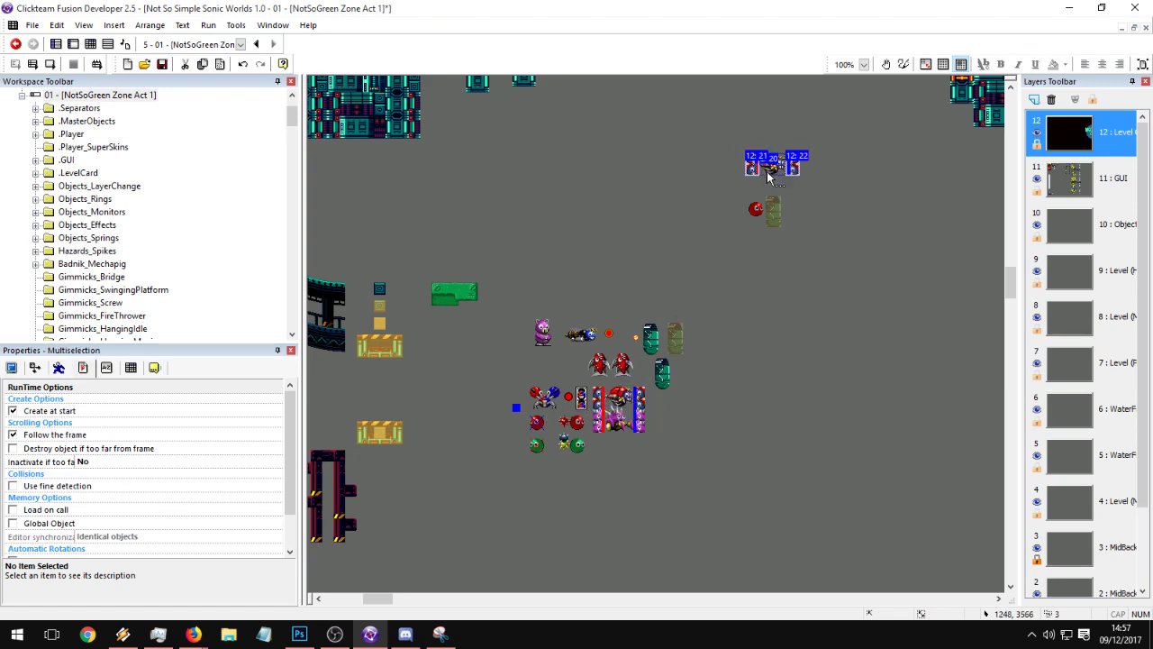
# - Move the enemy group farther down, away from the copies, and reposition the purple enemy beside the two red ones
pyautogui.moveTo(712, 453); pyautogui.dragTo(512, 312)
pyautogui.moveTo(608, 361); pyautogui.dragTo(556, 495)
pyautogui.moveTo(555, 495); pyautogui.dragTo(700, 307, button='middle')
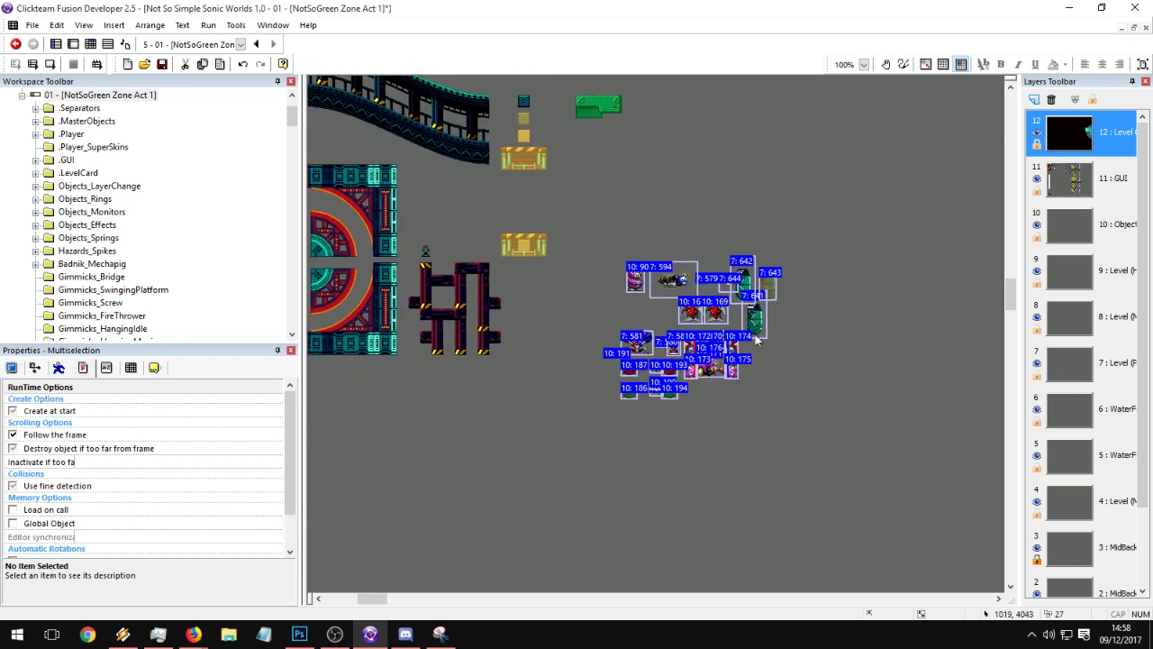
pyautogui.moveTo(841, 433); pyautogui.dragTo(584, 243)
pyautogui.click(635, 283)
pyautogui.click(586, 273)
pyautogui.moveTo(635, 282); pyautogui.dragTo(653, 350)
pyautogui.click(620, 301)
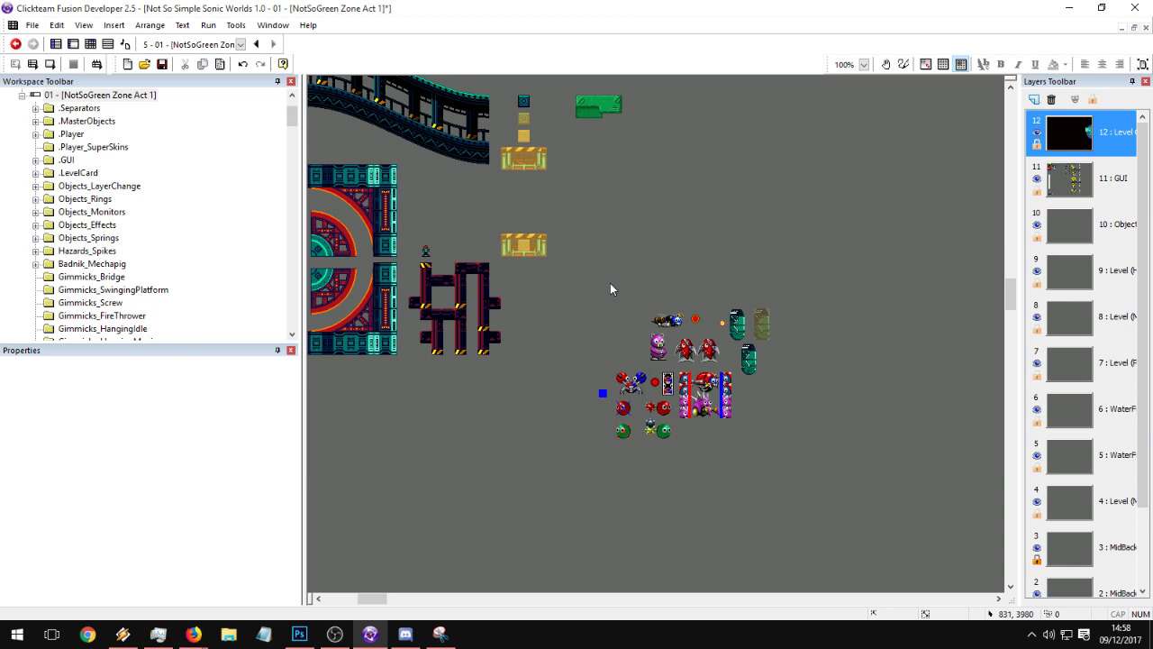
# - Place two PoliceSpawner copies in the level, one on the platform under the yellow block and one over the descending bridge's start
pyautogui.click(742, 323)
pyautogui.click(762, 316)
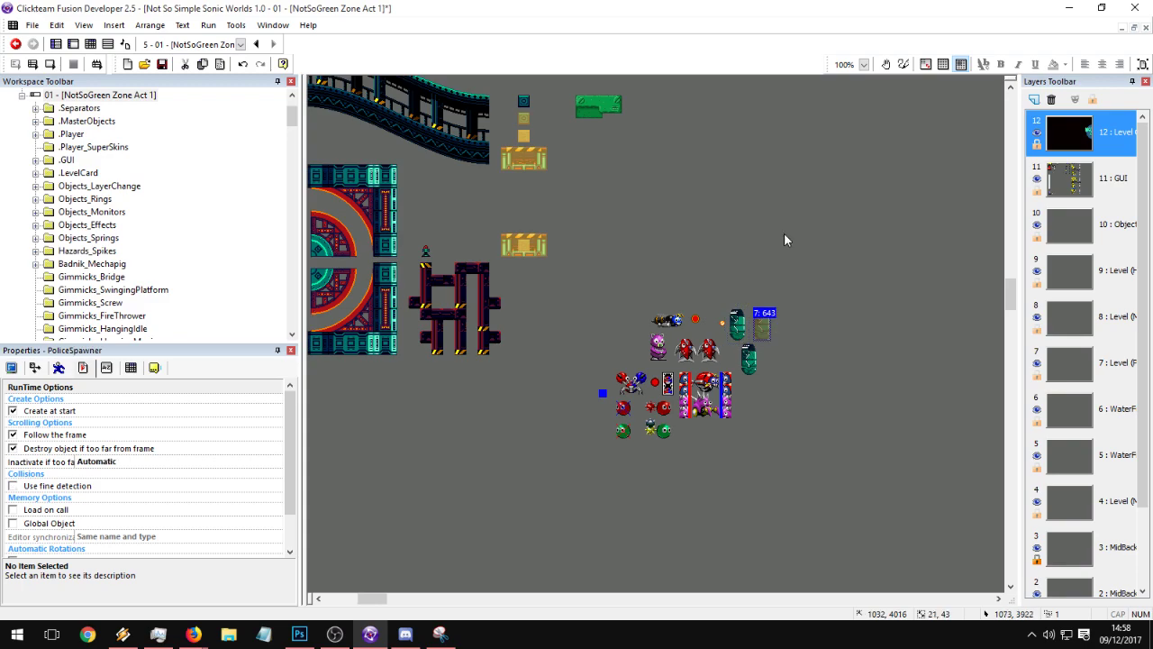
pyautogui.moveTo(755, 316); pyautogui.dragTo(634, 259, button='middle')
pyautogui.click(723, 384)
pyautogui.hotkey('ctrl', 'c')
pyautogui.hotkey('ctrl', 'v')
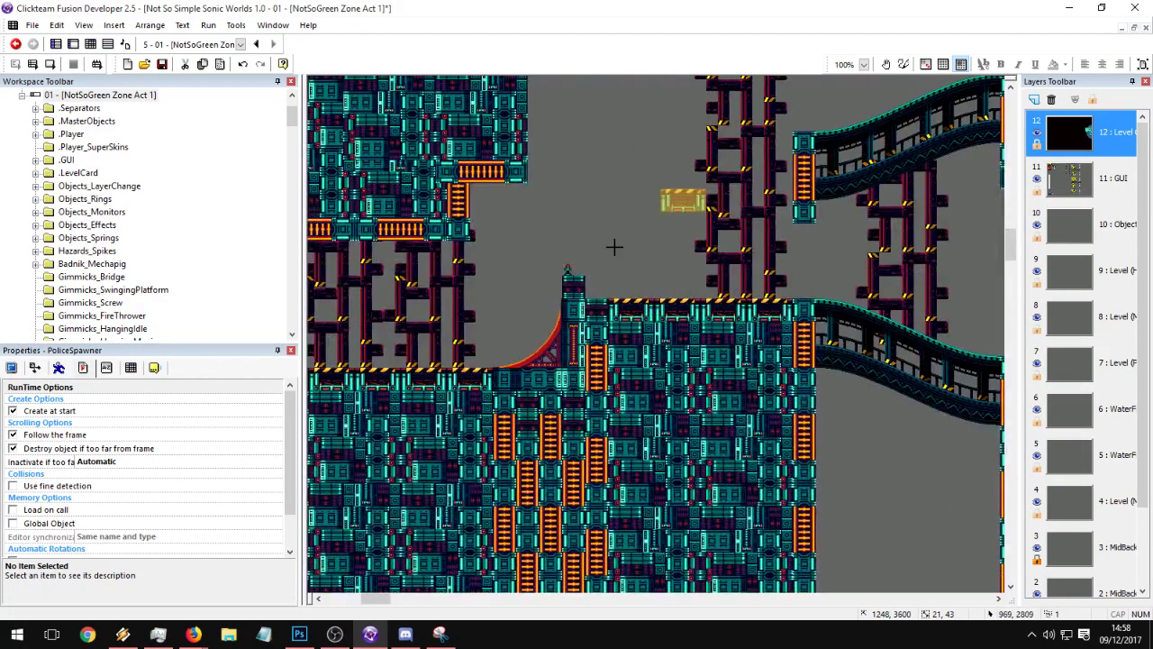
pyautogui.click(620, 264)
pyautogui.moveTo(623, 271); pyautogui.dragTo(667, 285)
pyautogui.hotkey('ctrl', 'v')
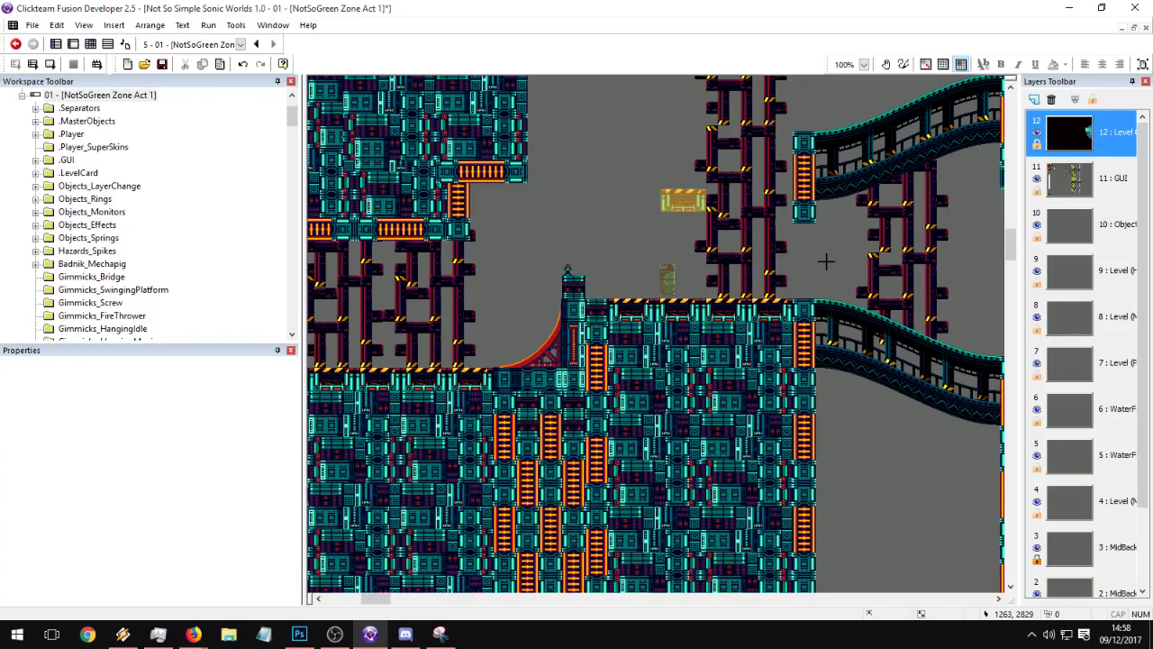
pyautogui.click(828, 260)
# - Test-run the frame, play Sonic rightward to the platform and descending bridge with the PoliceSpawners, and quit the run
pyautogui.click(50, 65)
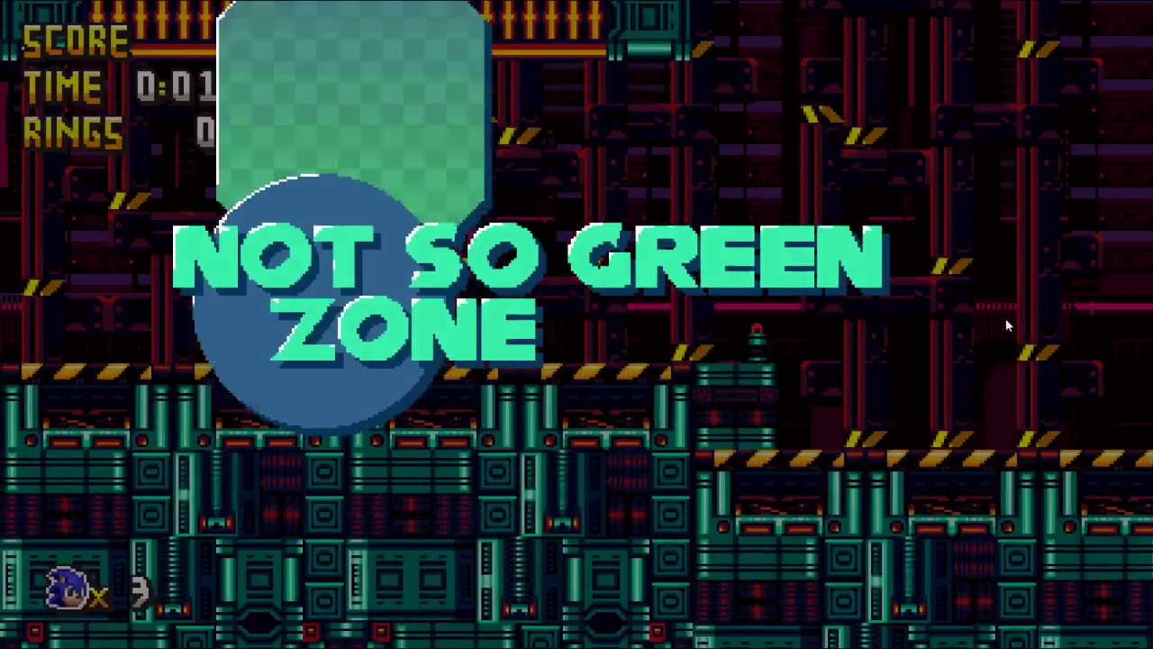
pyautogui.press('Right')
pyautogui.press('a')
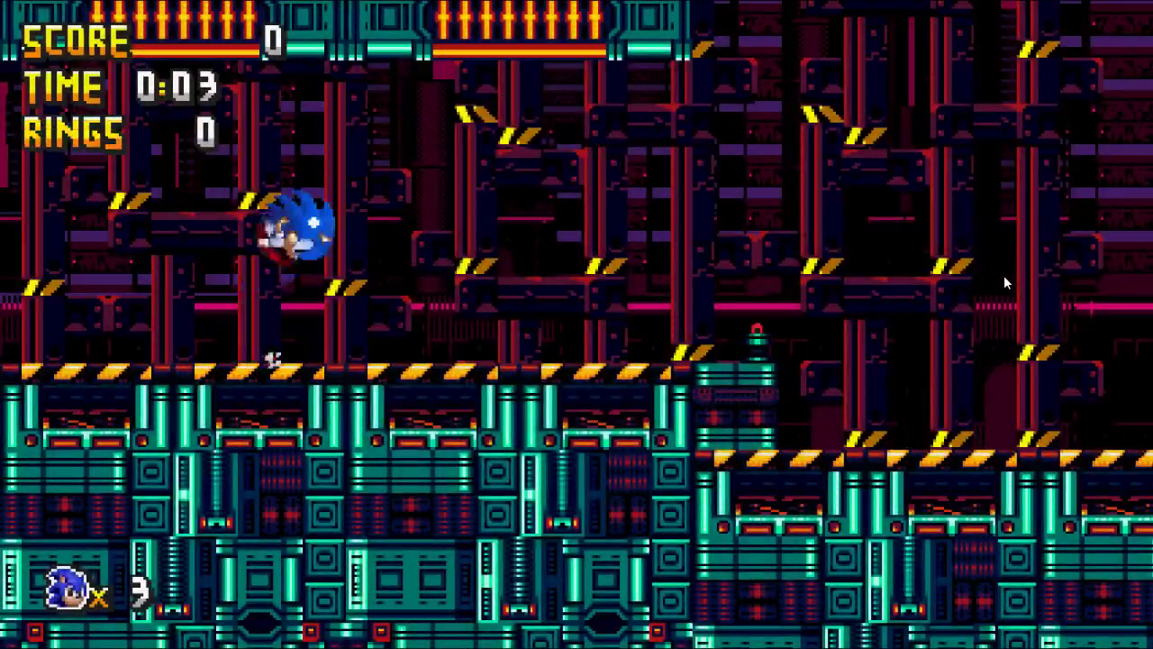
pyautogui.press('a')
pyautogui.press('a')
pyautogui.press('a')
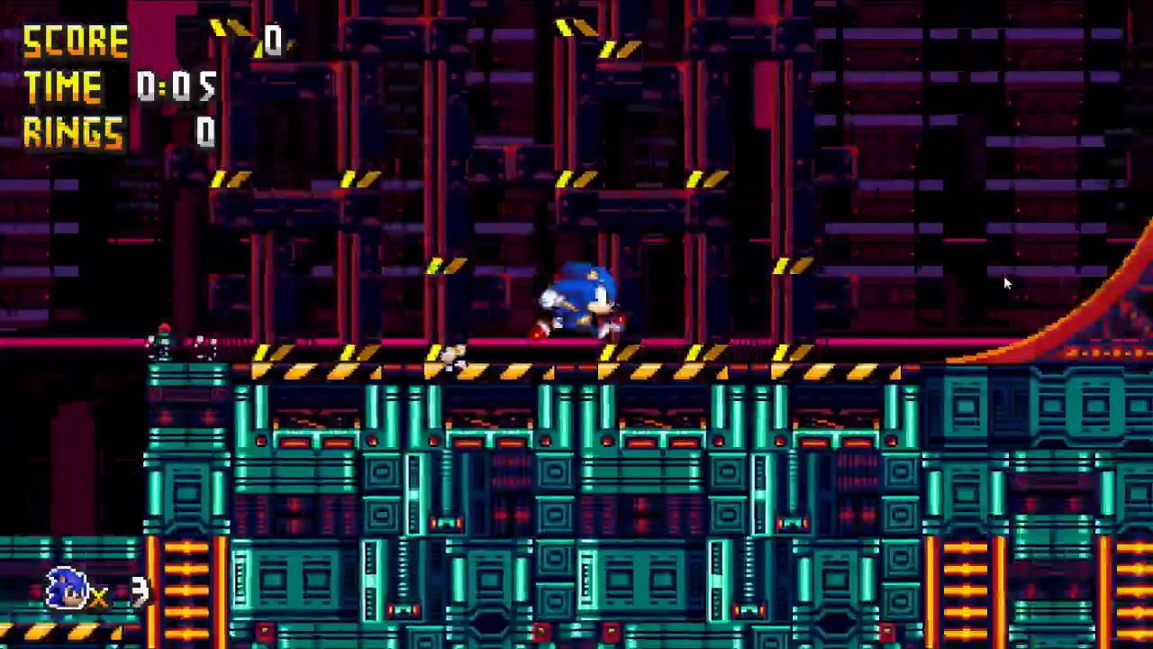
pyautogui.press('Right')
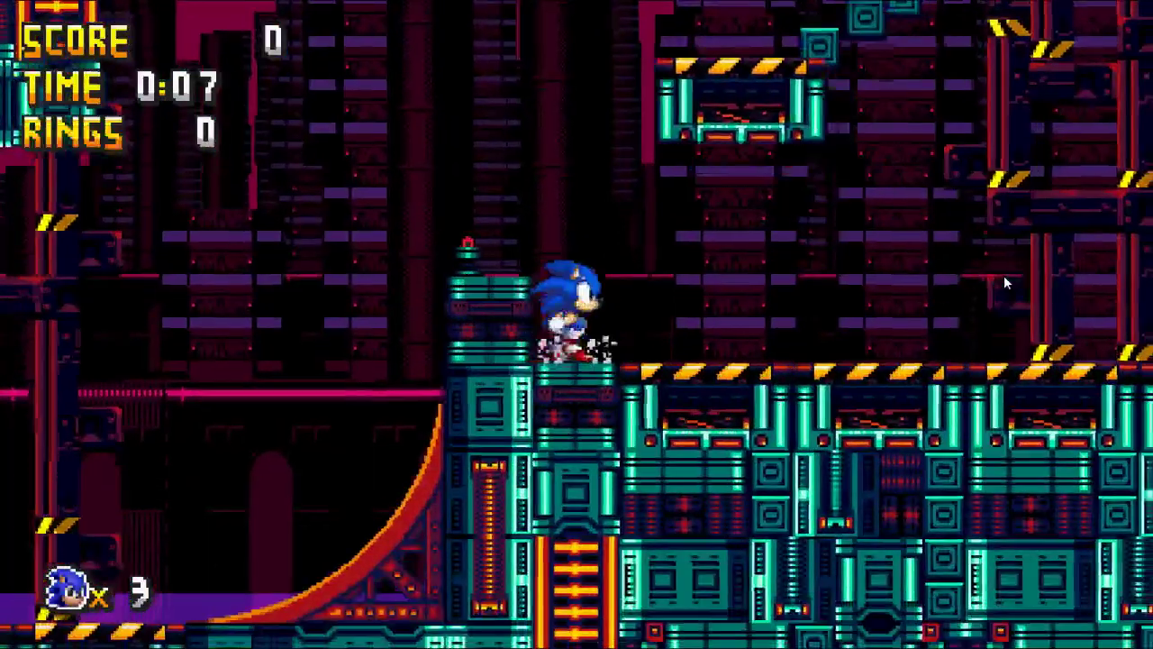
pyautogui.press('Left')
pyautogui.press('Right')
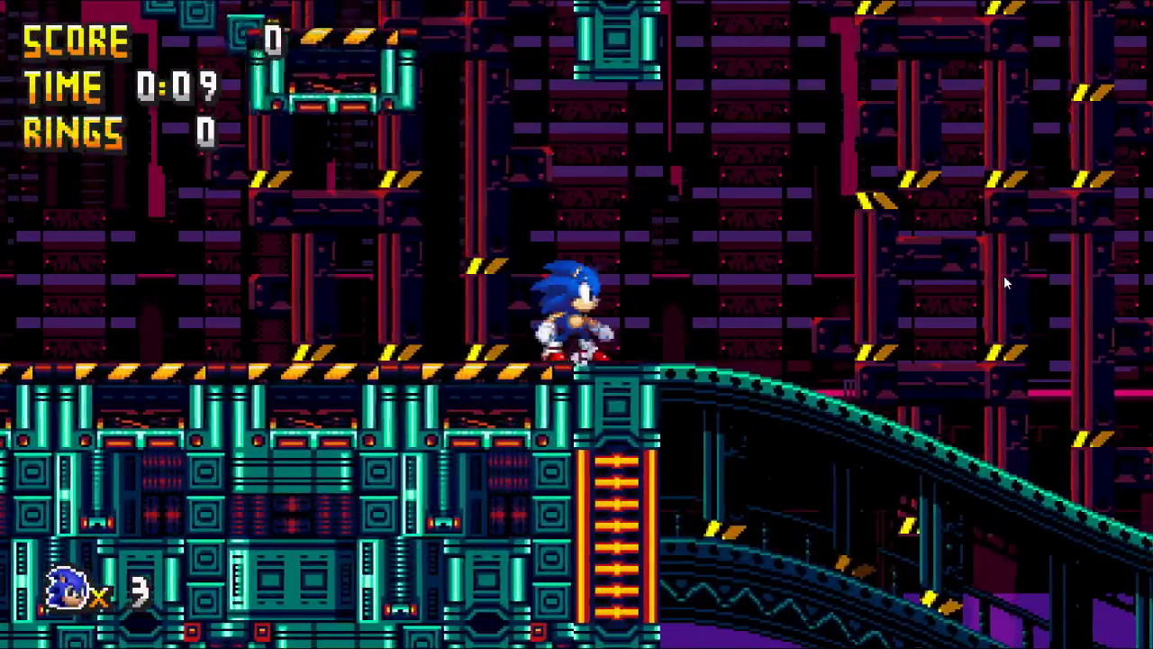
pyautogui.press('Escape')
# - Transfer both PoliceSpawner copies from layer 12 to layer 7, the Level (PLAYABLE) (Middle) Layer, keeping them near the same platform
pyautogui.keyDown('shift'); pyautogui.click(667, 279); pyautogui.keyUp('shift')
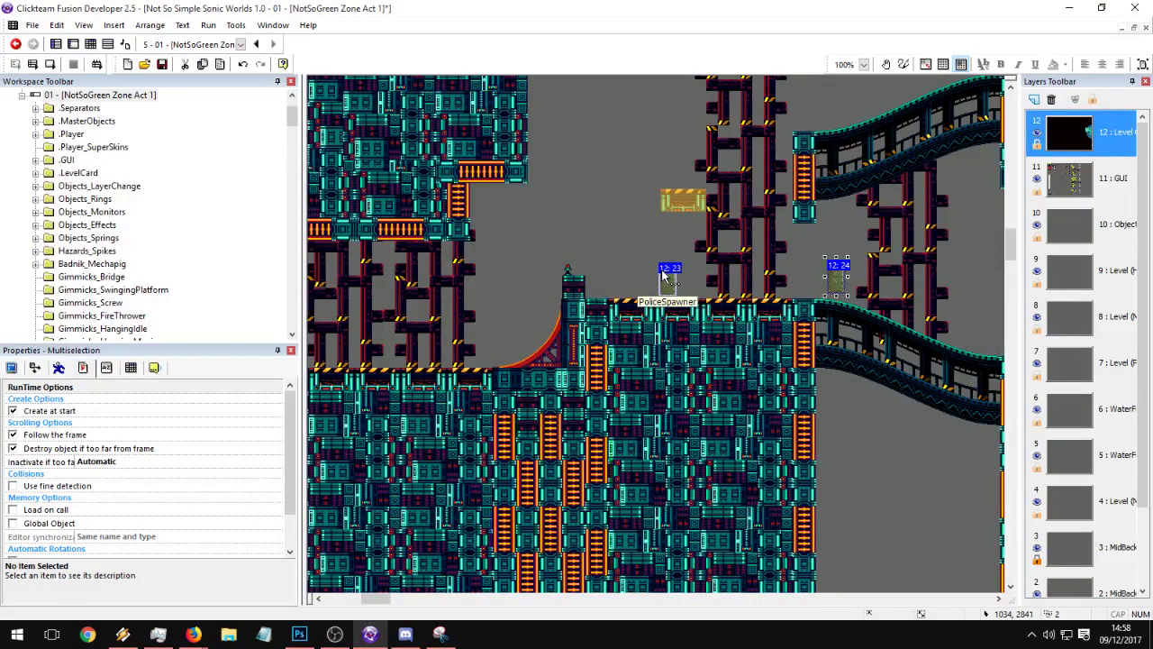
pyautogui.click(1100, 384)
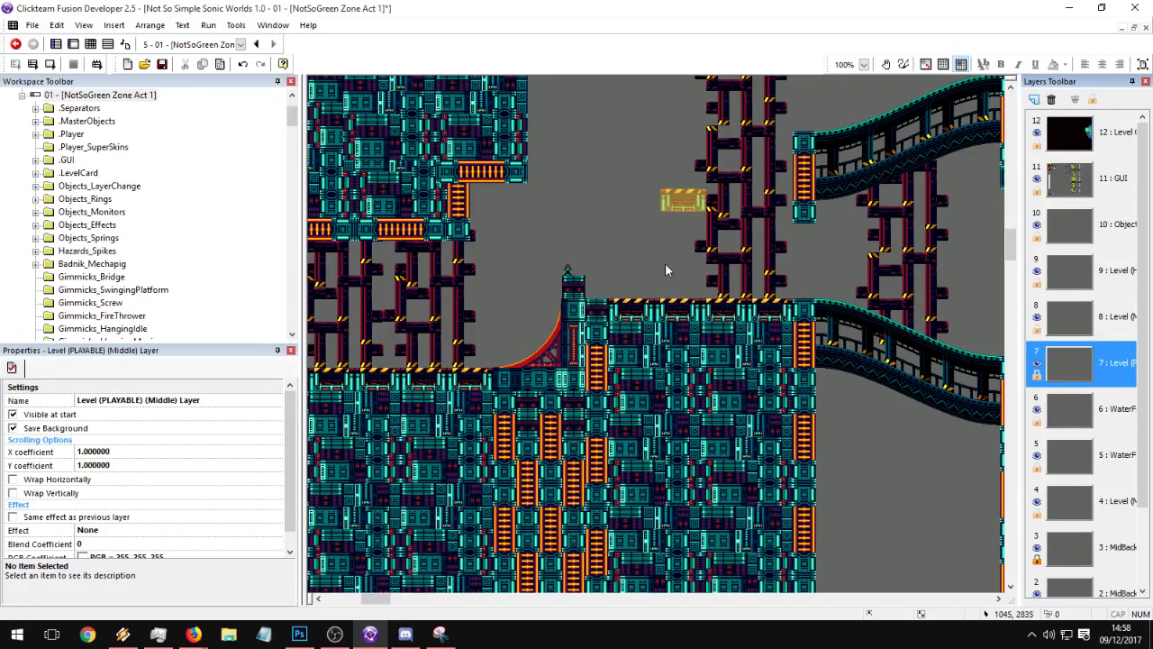
pyautogui.hotkey('ctrl', 'v')
pyautogui.click(562, 156)
# - Test-run the frame with the game window maximized and the debugger closed
pyautogui.click(52, 65)
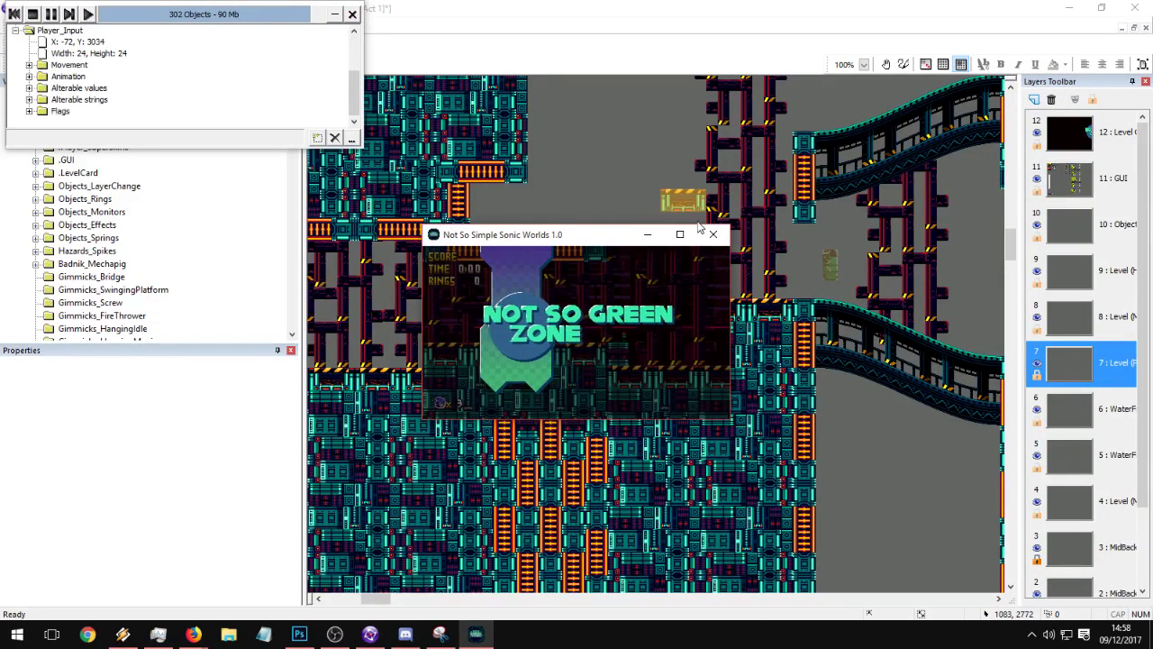
pyautogui.click(674, 237)
pyautogui.click(352, 15)
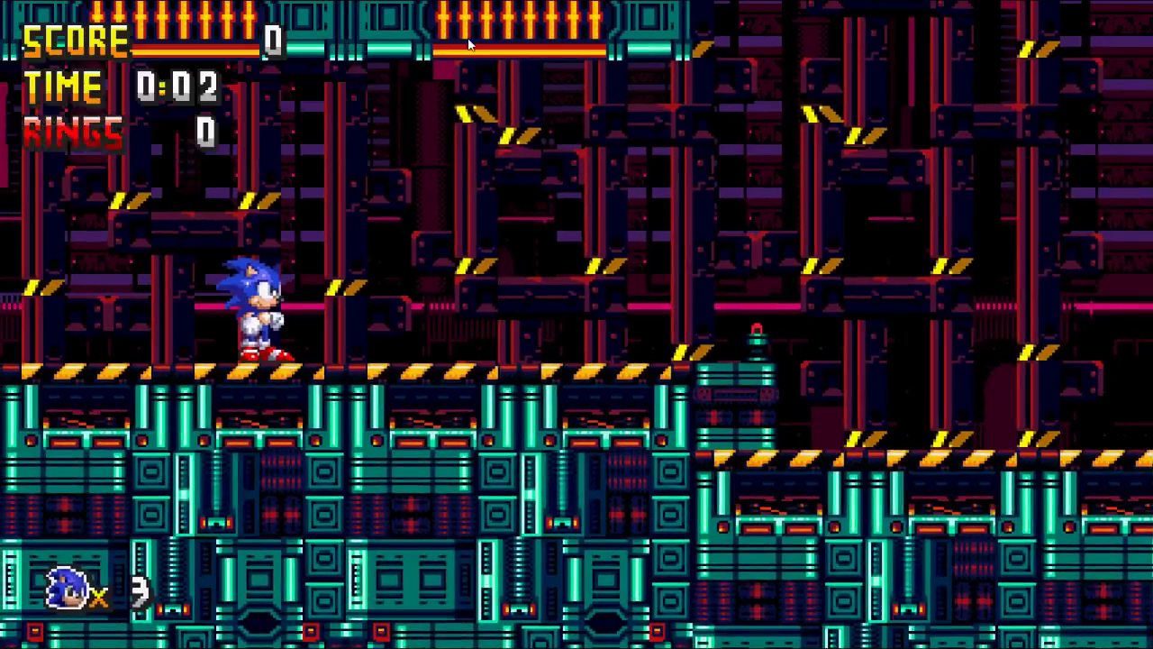
# - Play Sonic rightward from the start, jumping and running along the lower floor and up the curved orange ramp
pyautogui.press('Up')
pyautogui.press('a')
pyautogui.press('Right')
pyautogui.press('a')
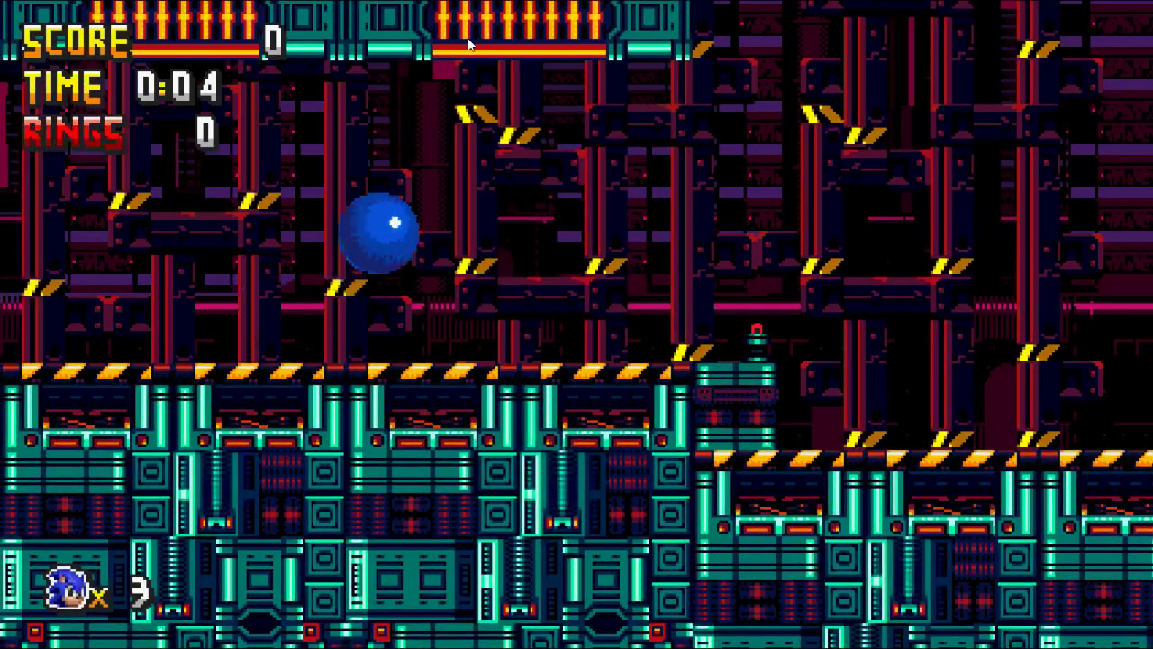
pyautogui.press('super')
pyautogui.write('a')
pyautogui.click(873, 198)
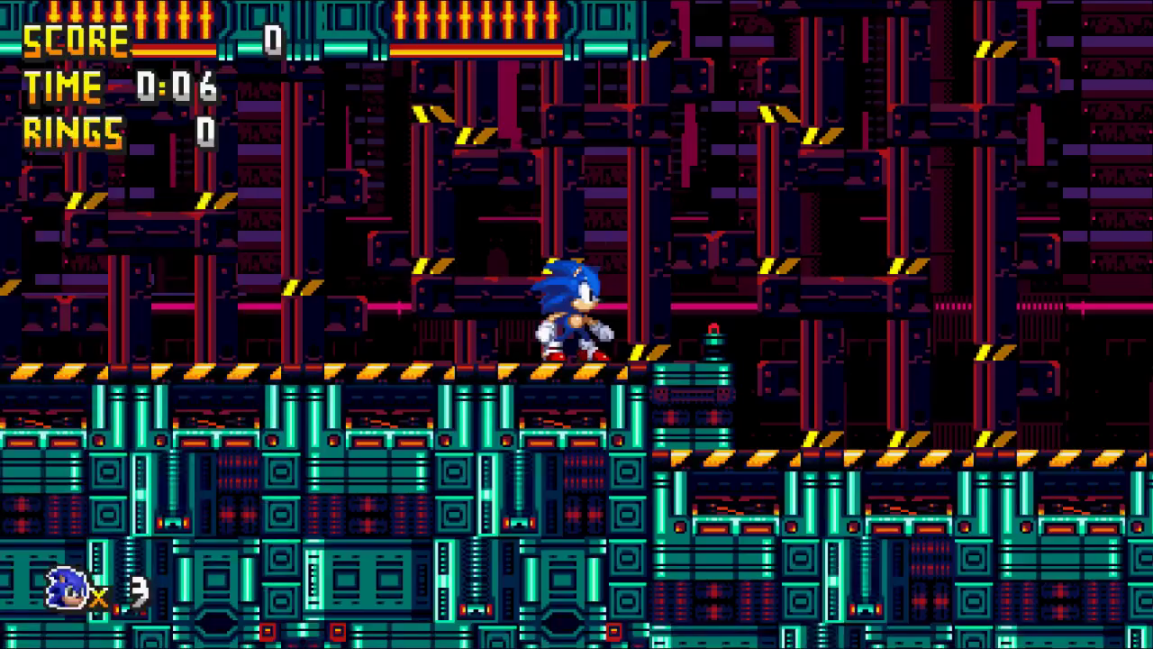
pyautogui.press('Right')
pyautogui.press('a')
pyautogui.press('a')
pyautogui.press('Right')
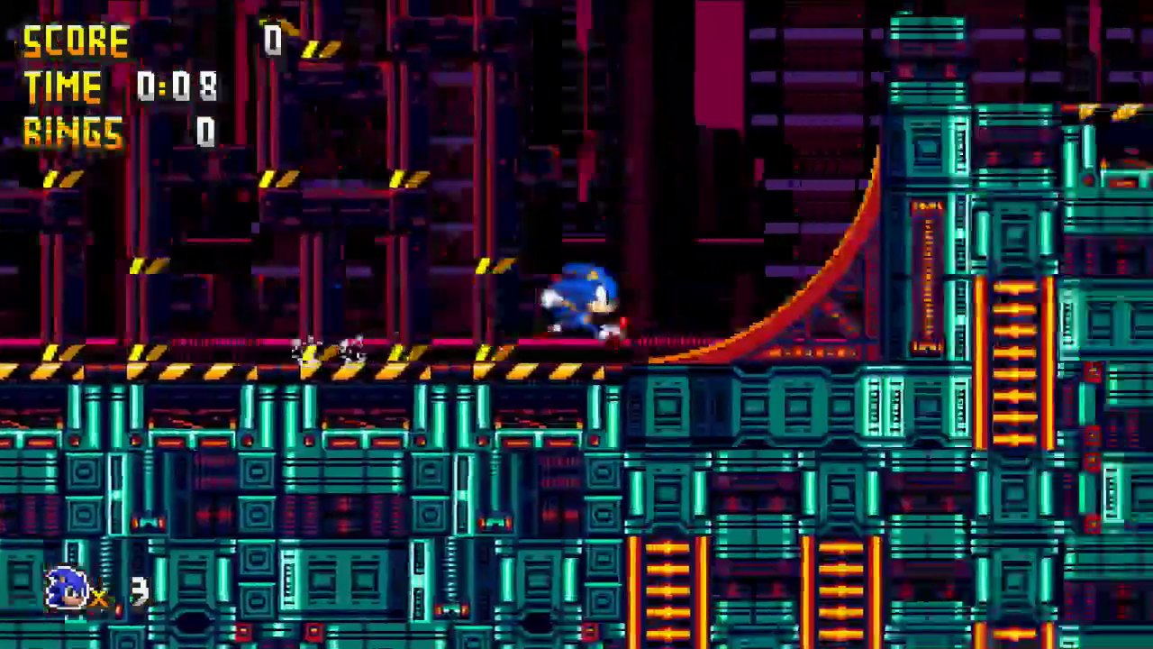
pyautogui.press('a')
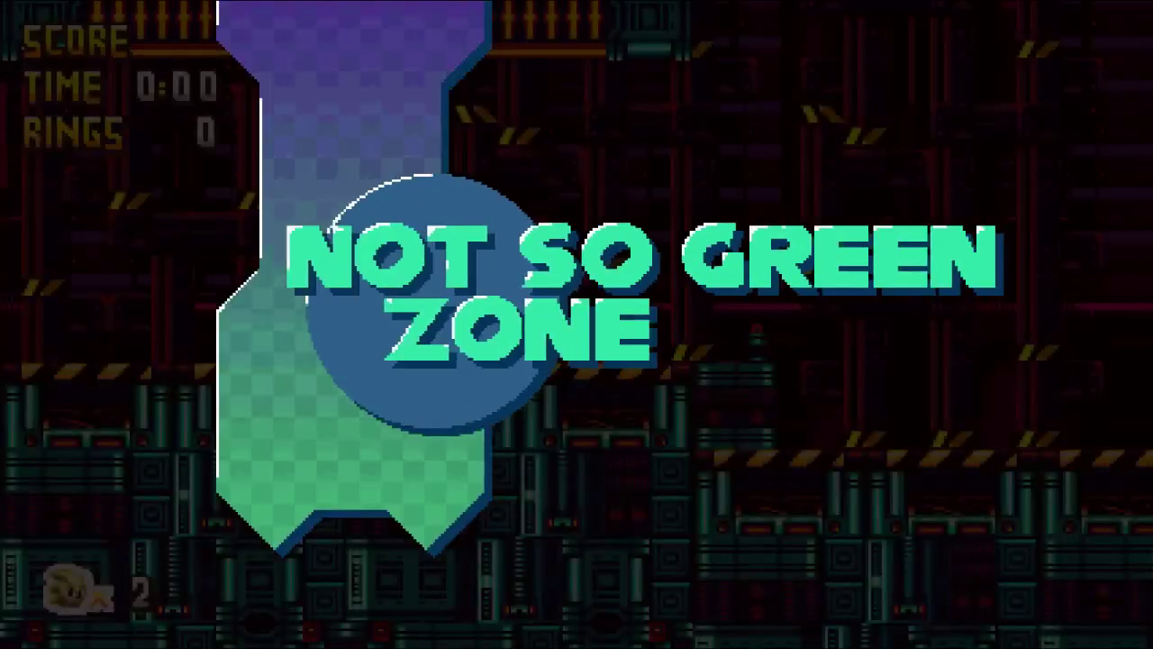
# - Run Sonic up the ramp again, jump around the green police enemy and board the swinging platform above it
pyautogui.press('Right')
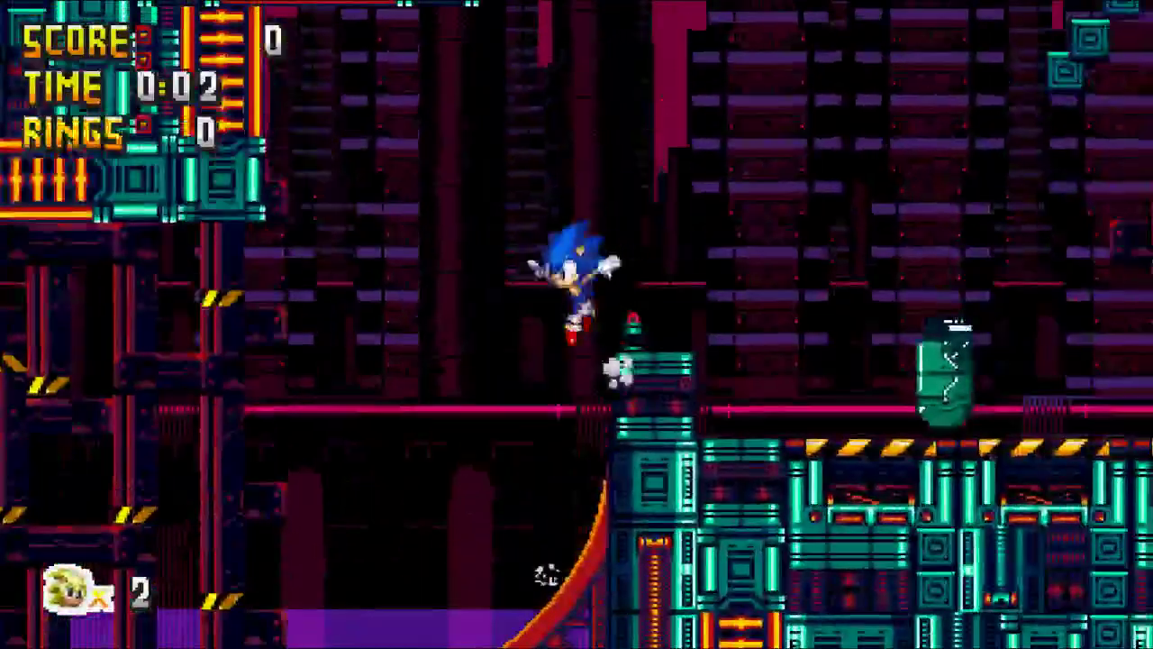
pyautogui.press('space')
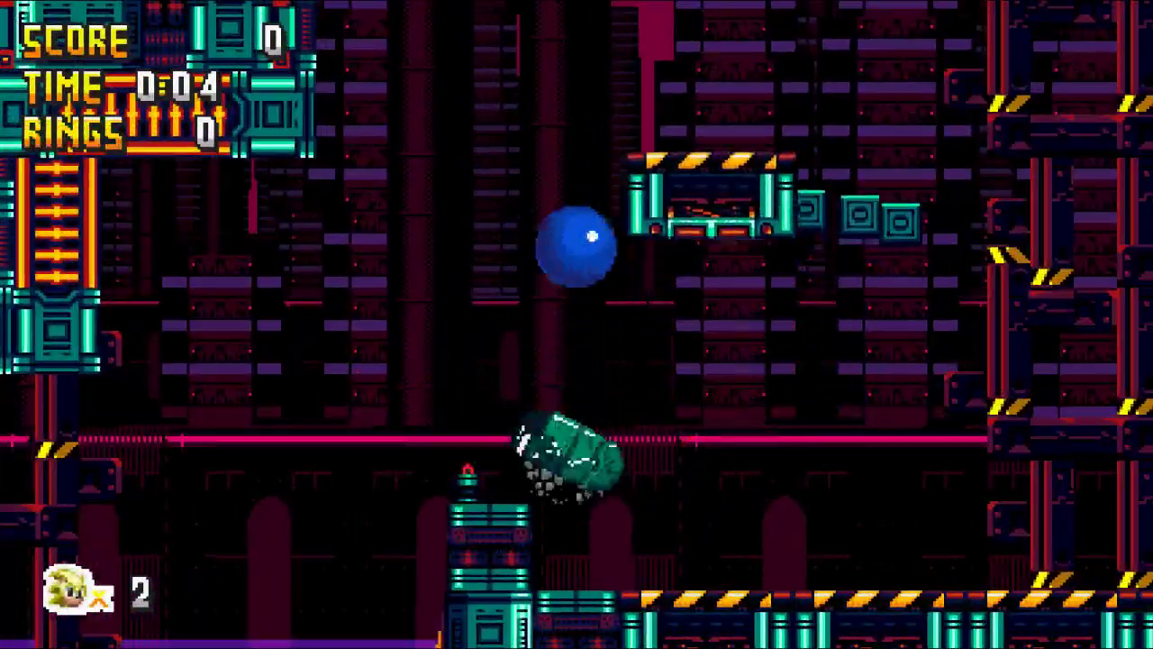
pyautogui.press('Right')
pyautogui.press('Left')
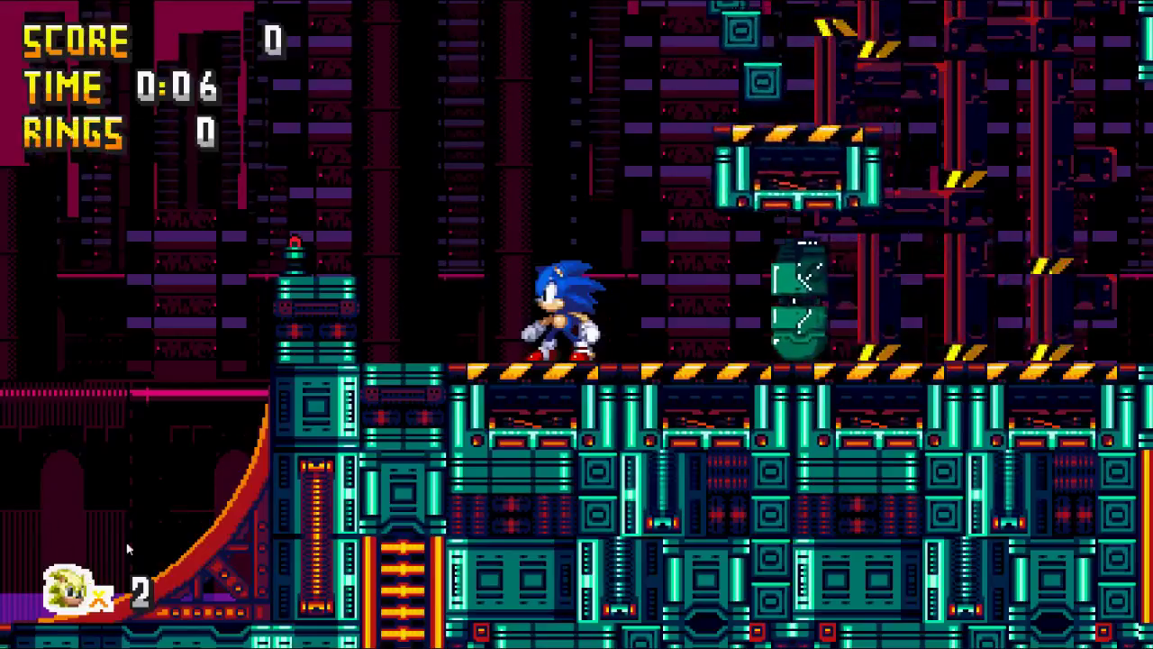
pyautogui.press('space')
pyautogui.press('Right')
pyautogui.press('Left')
pyautogui.press('Right')
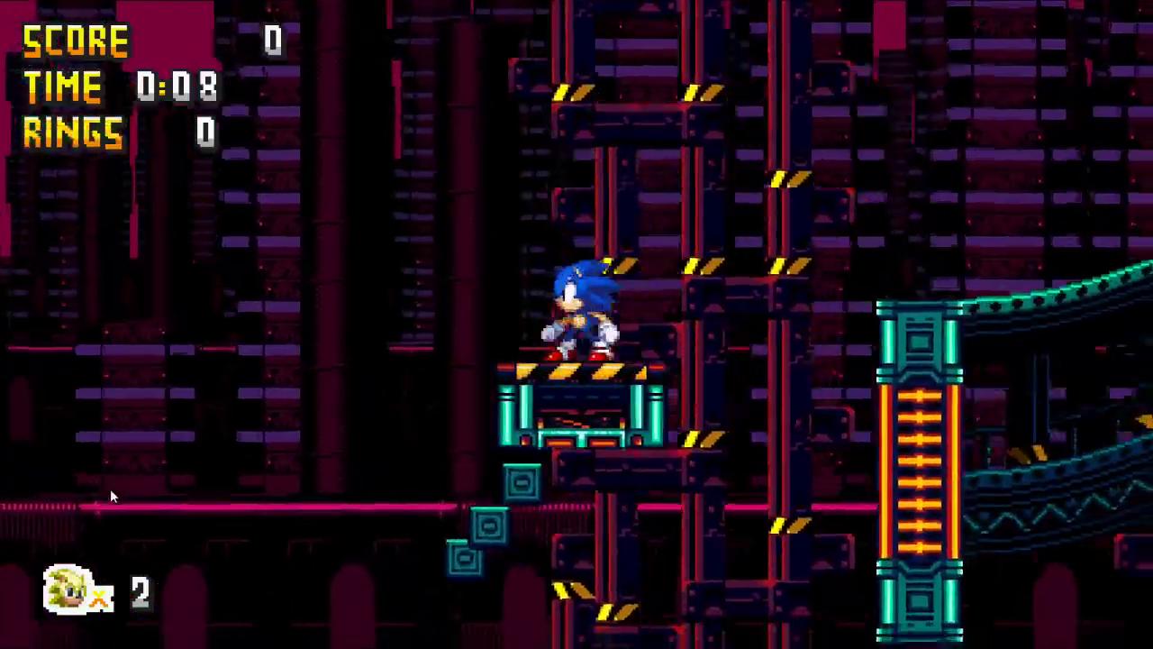
pyautogui.press('z')
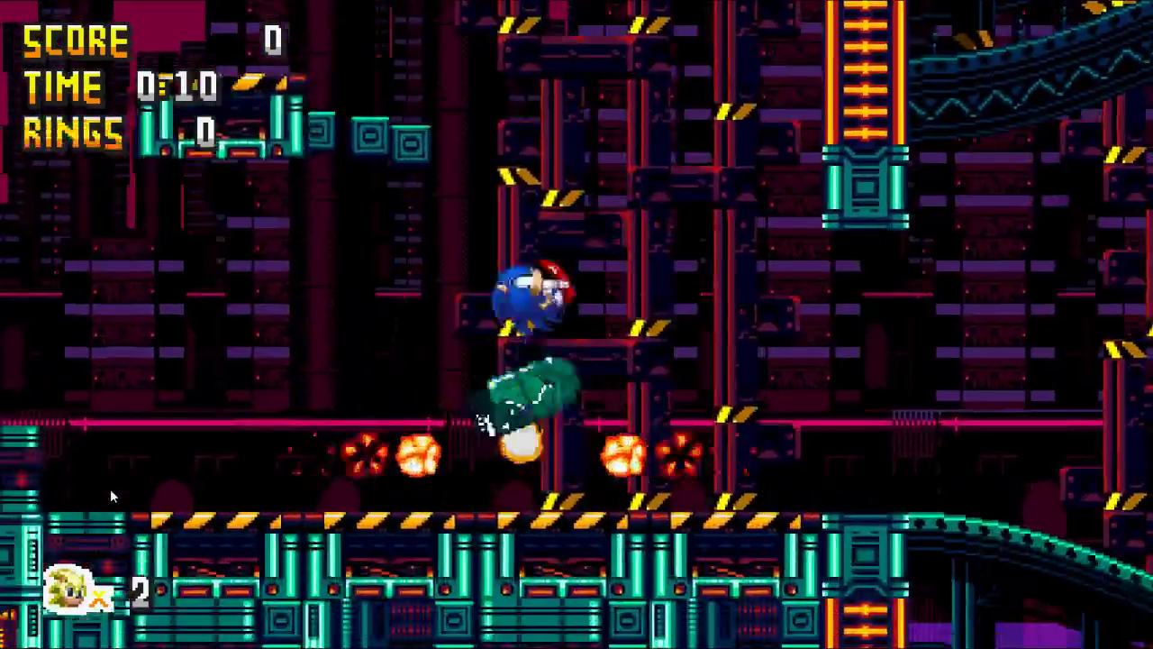
# - Return Sonic leftward to the pillar atop the ramp, jump onto it, and quit the test run
pyautogui.press('Left')
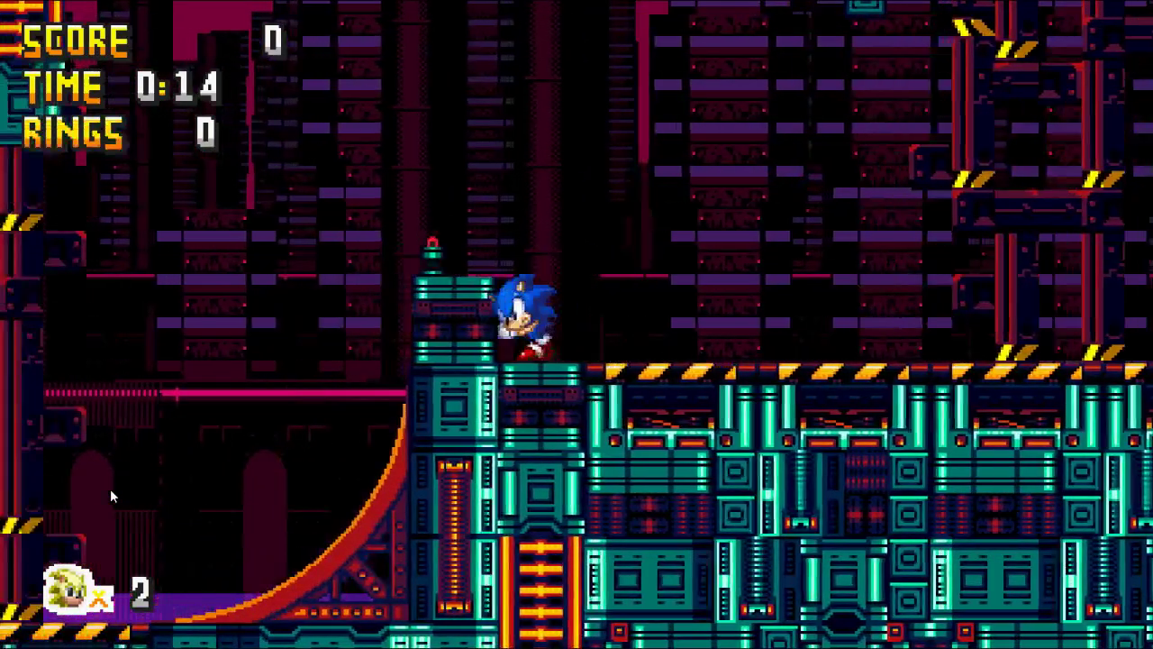
pyautogui.press('z')
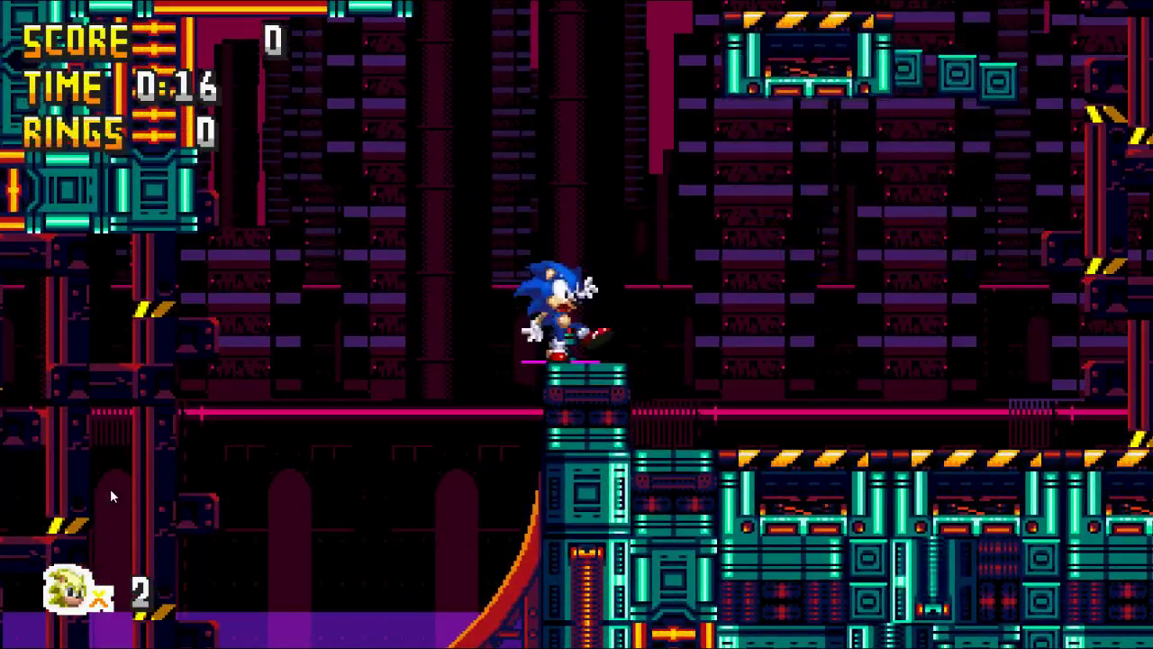
pyautogui.press('Left')
pyautogui.press('Right')
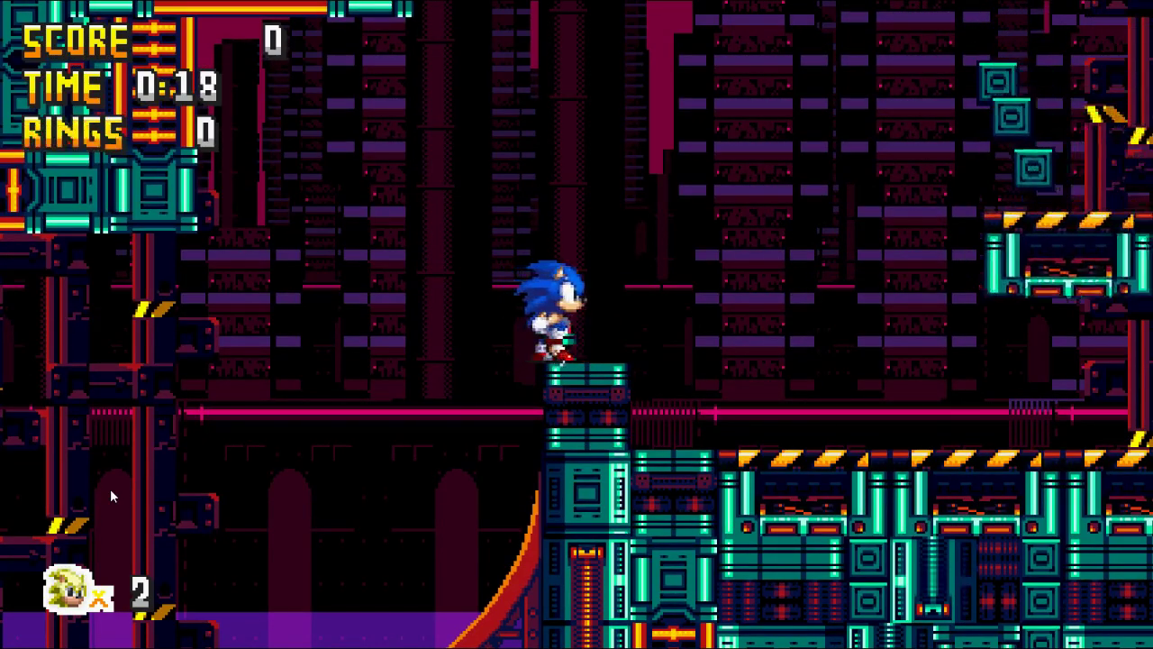
pyautogui.press('z')
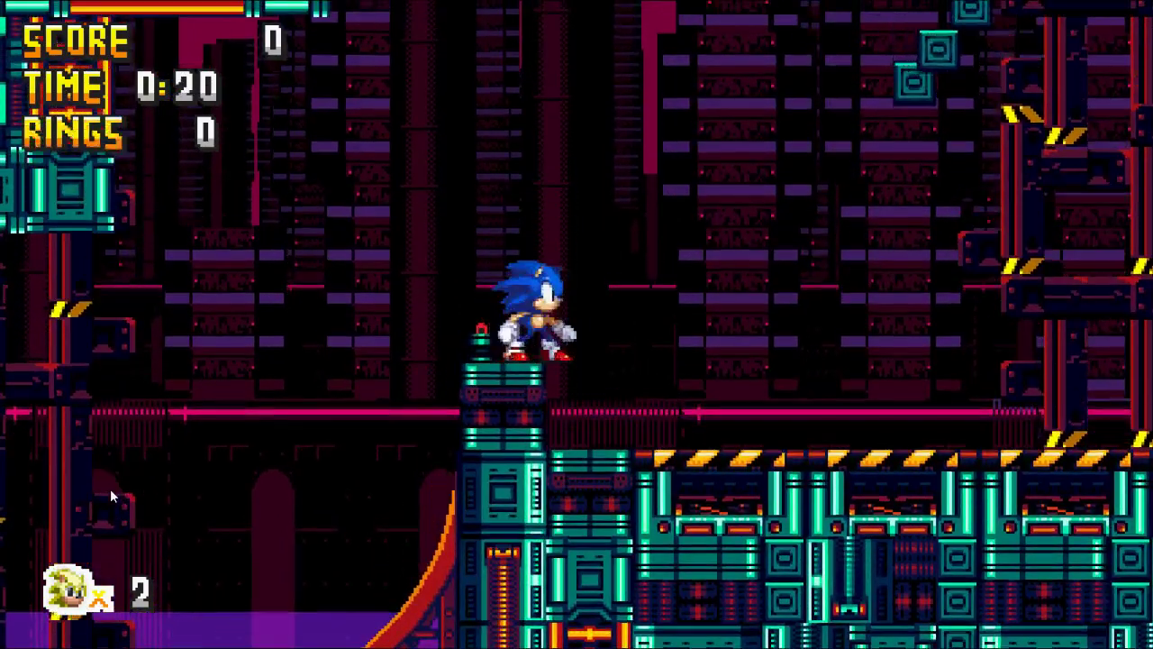
pyautogui.hotkey('alt', 'F4')
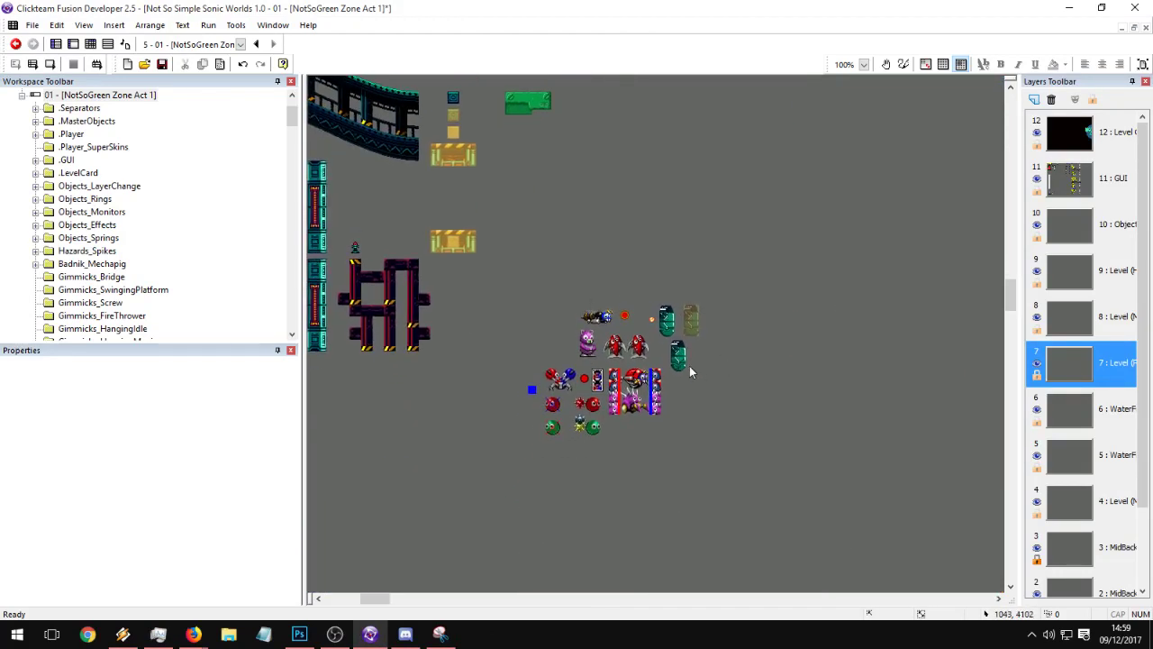
# - Inspect the actions of the Always event in PoliceFragment's Behavior #1, and return to the frame layout
pyautogui.click(680, 365)
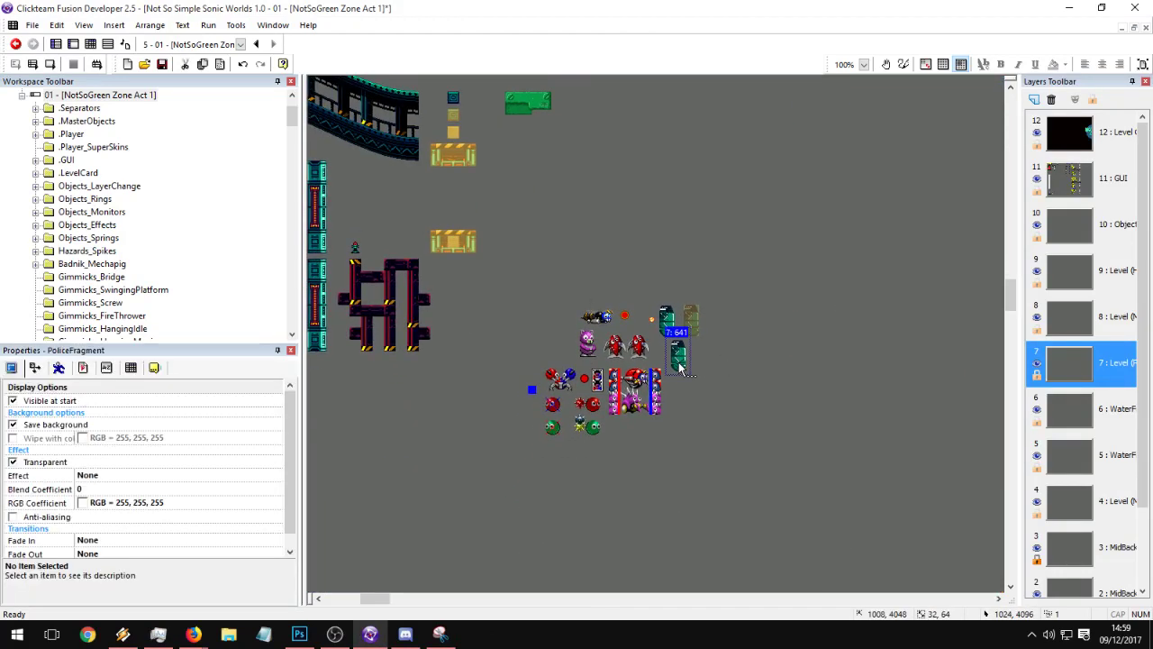
pyautogui.click(133, 366)
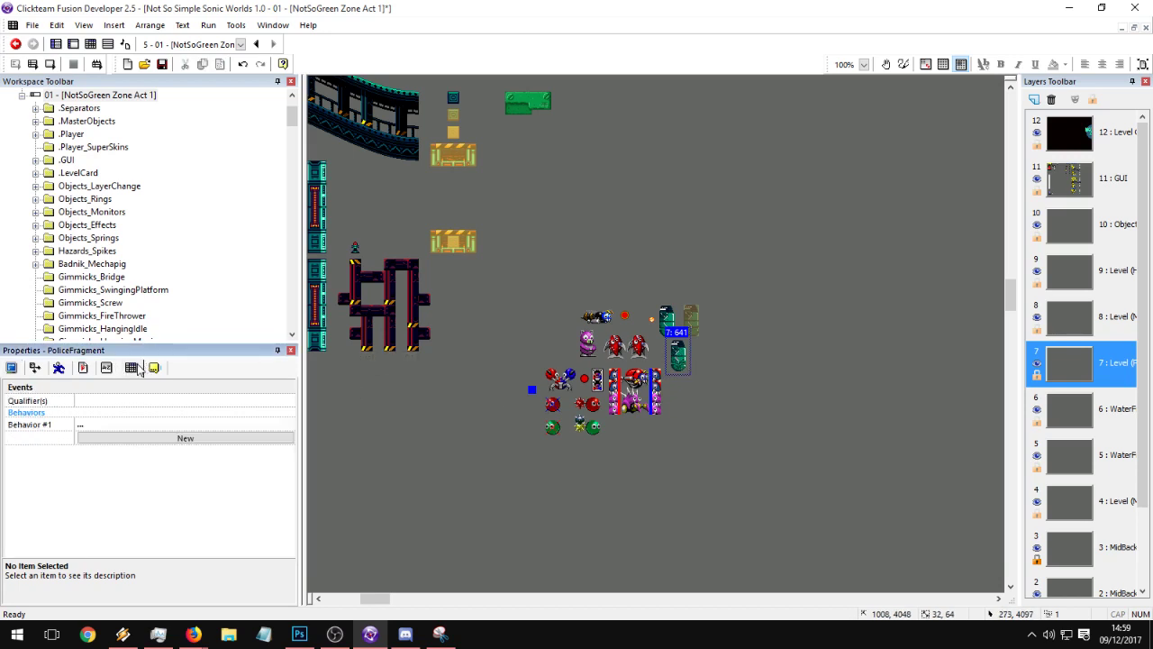
pyautogui.click(286, 427)
pyautogui.click(284, 426)
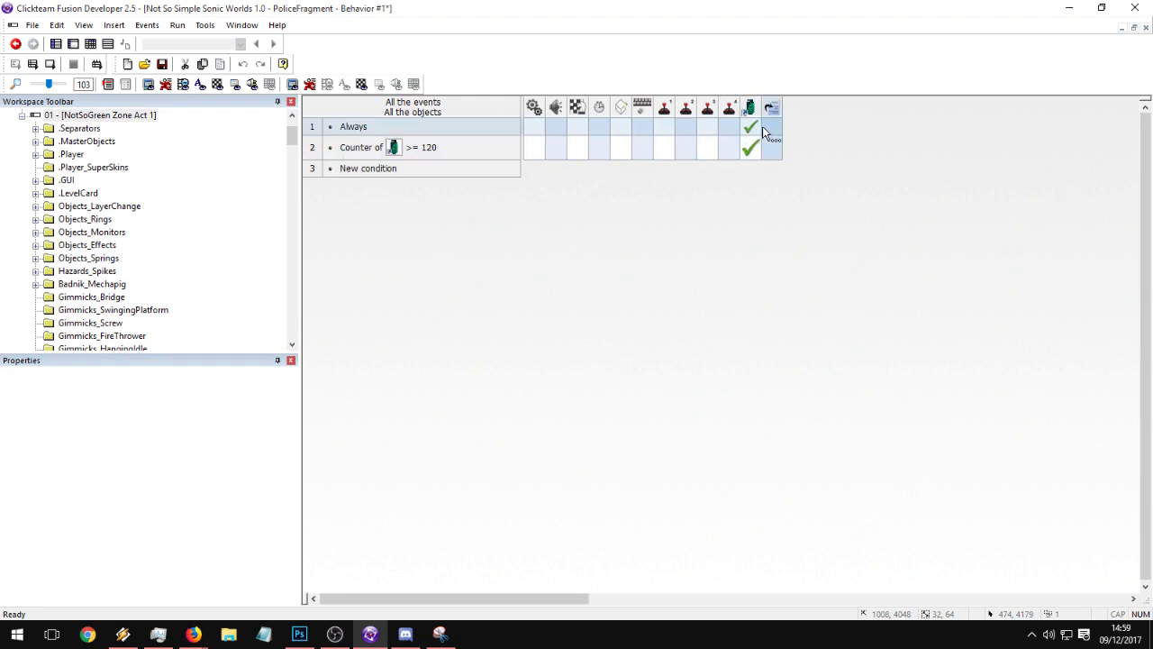
pyautogui.doubleClick(755, 127)
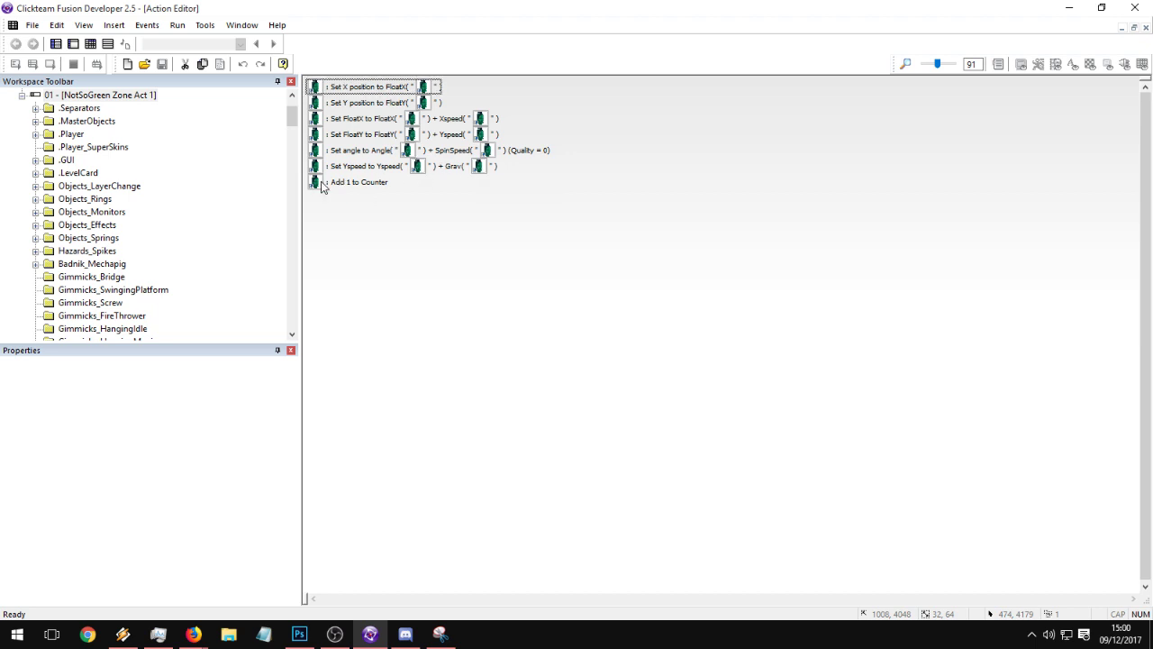
pyautogui.click(73, 44)
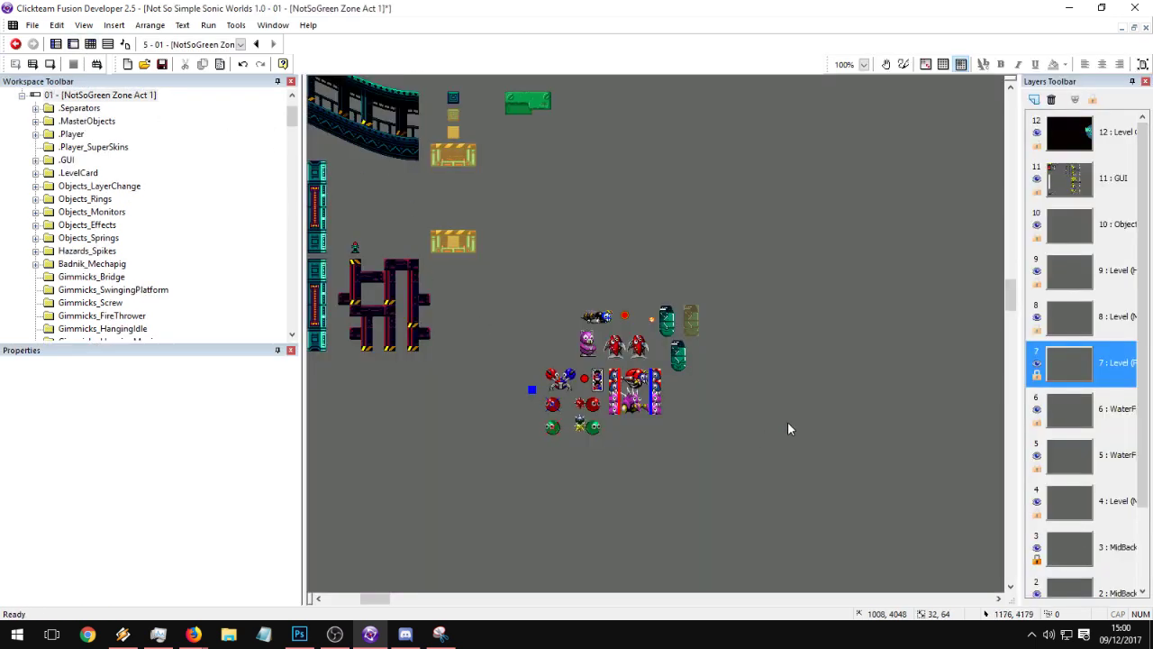
# - Open the PoliceBot object's animations and preview Stopped, Walking and Running
pyautogui.doubleClick(666, 325)
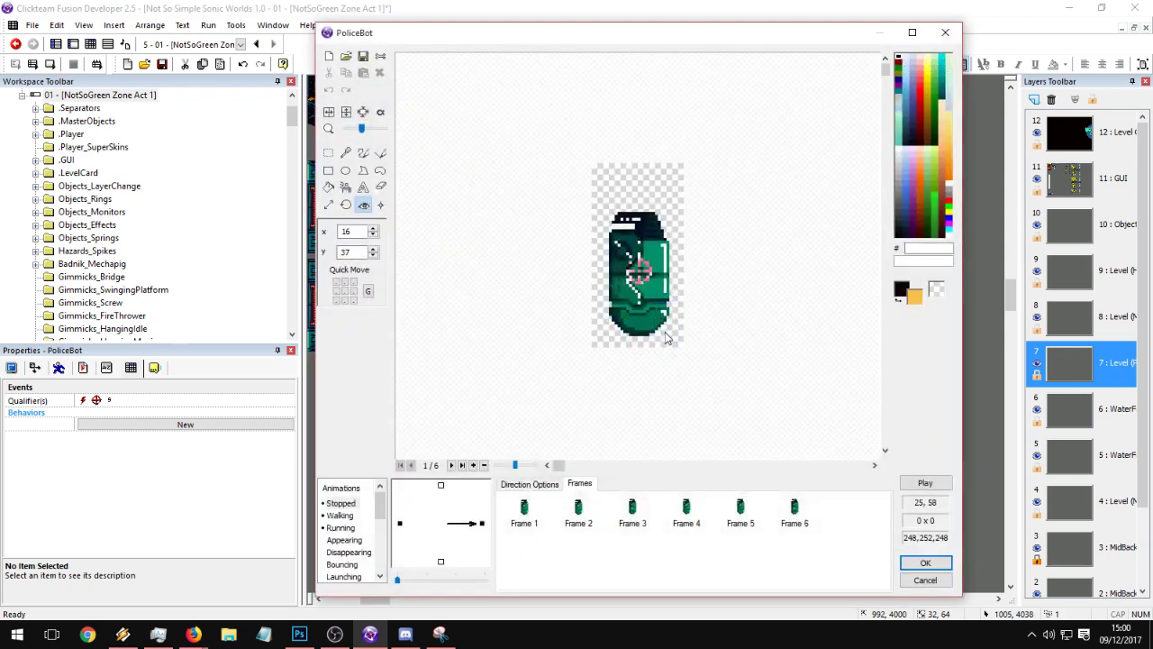
pyautogui.click(925, 483)
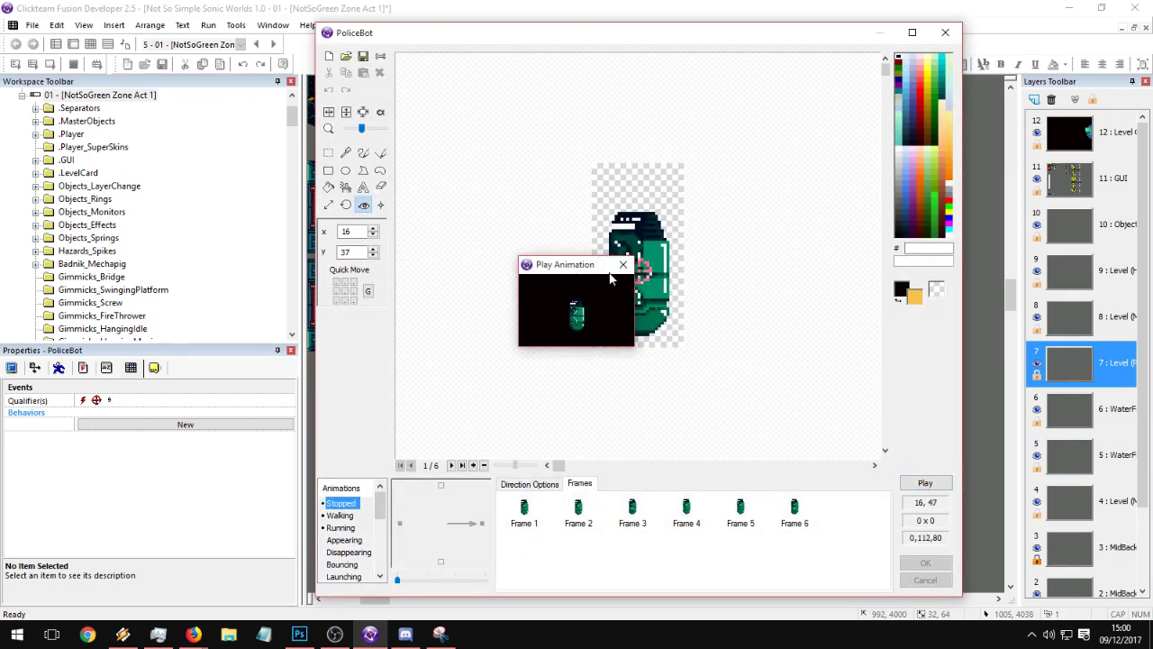
pyautogui.click(623, 265)
pyautogui.click(340, 515)
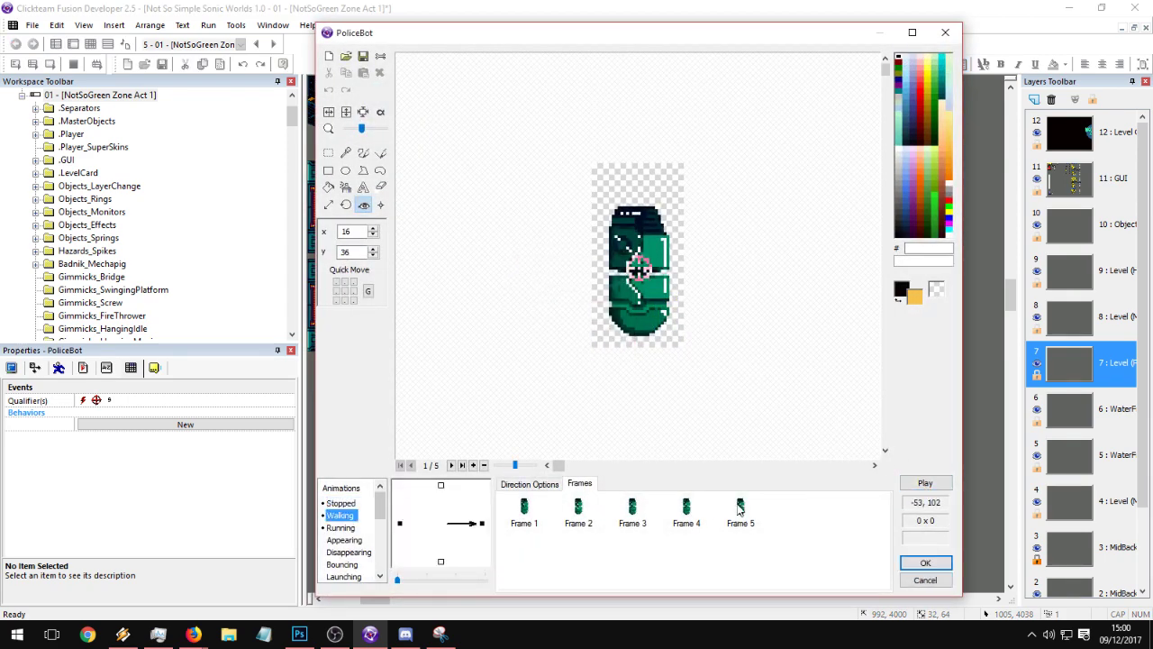
pyautogui.click(925, 483)
pyautogui.click(341, 528)
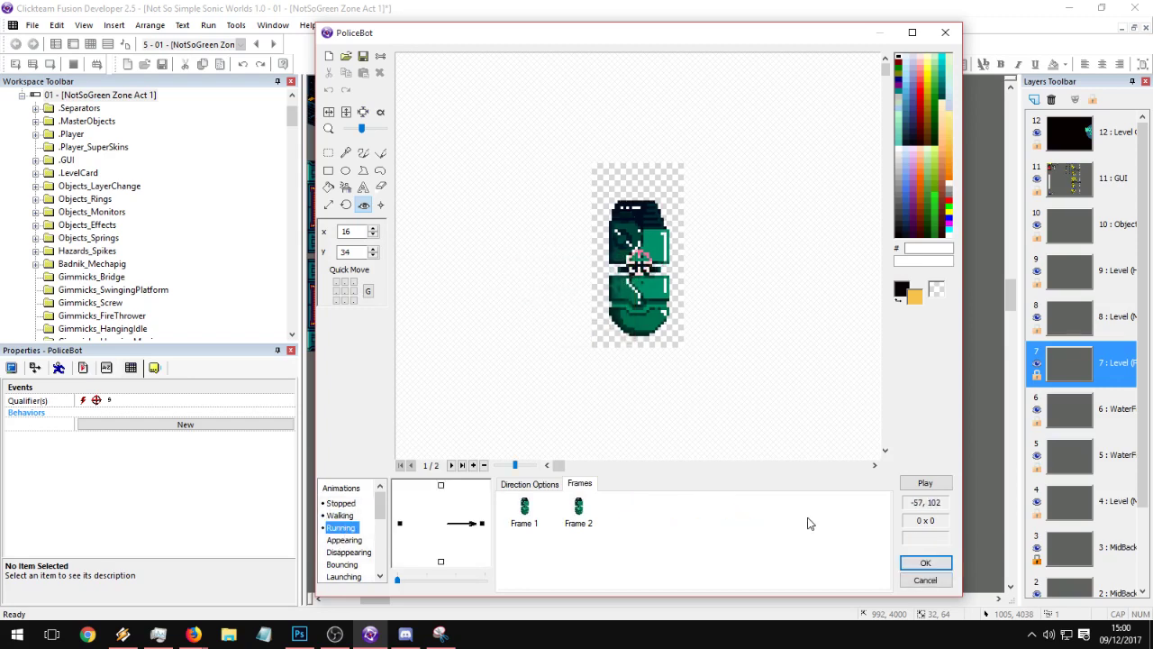
pyautogui.click(925, 483)
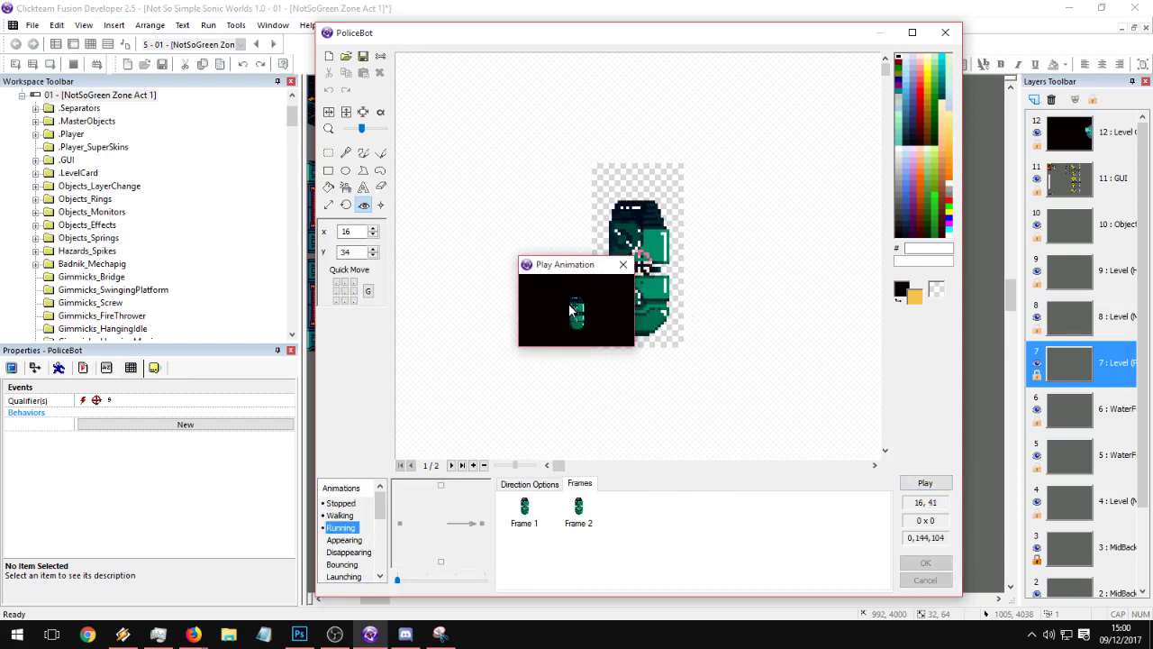
pyautogui.click(624, 265)
# - Examine PoliceBot's collider animations Right_Col, Left_Col, Bot_Col and Top_Col
pyautogui.scroll(-2, 344, 554)
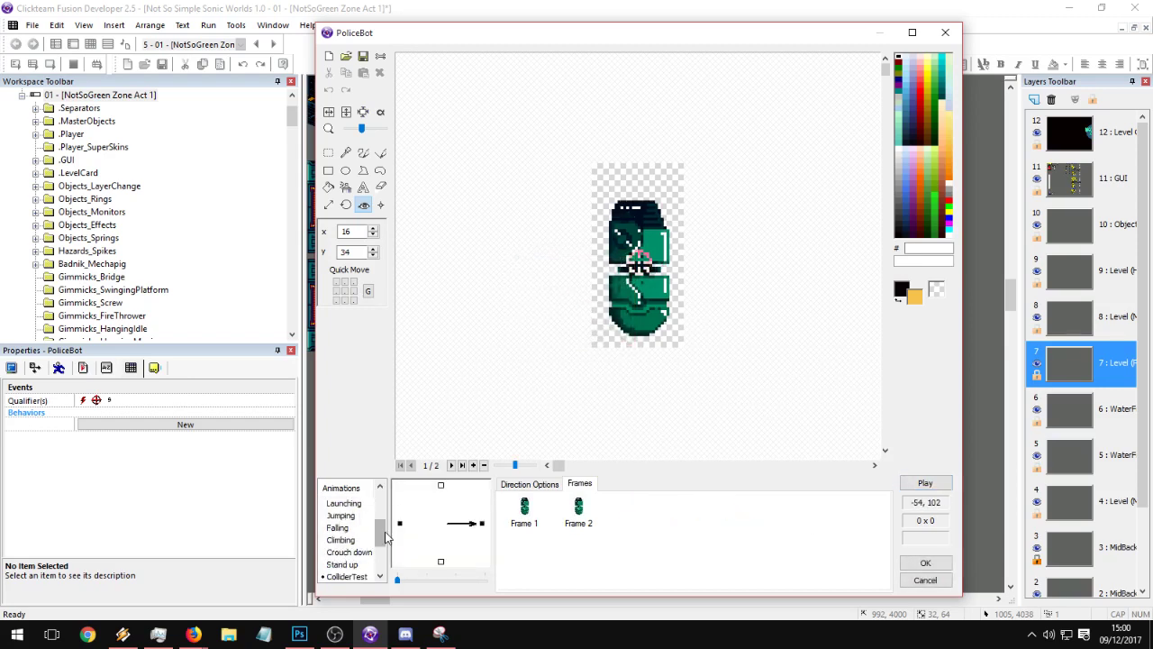
pyautogui.moveTo(384, 538); pyautogui.dragTo(369, 569)
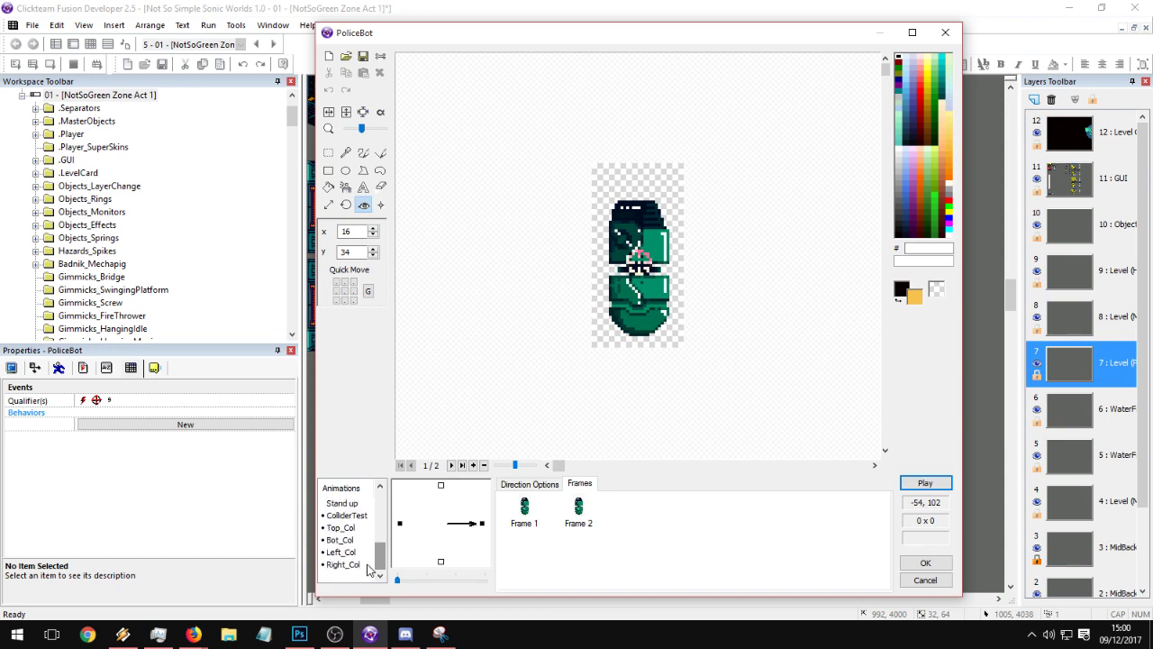
pyautogui.click(345, 564)
pyautogui.click(342, 552)
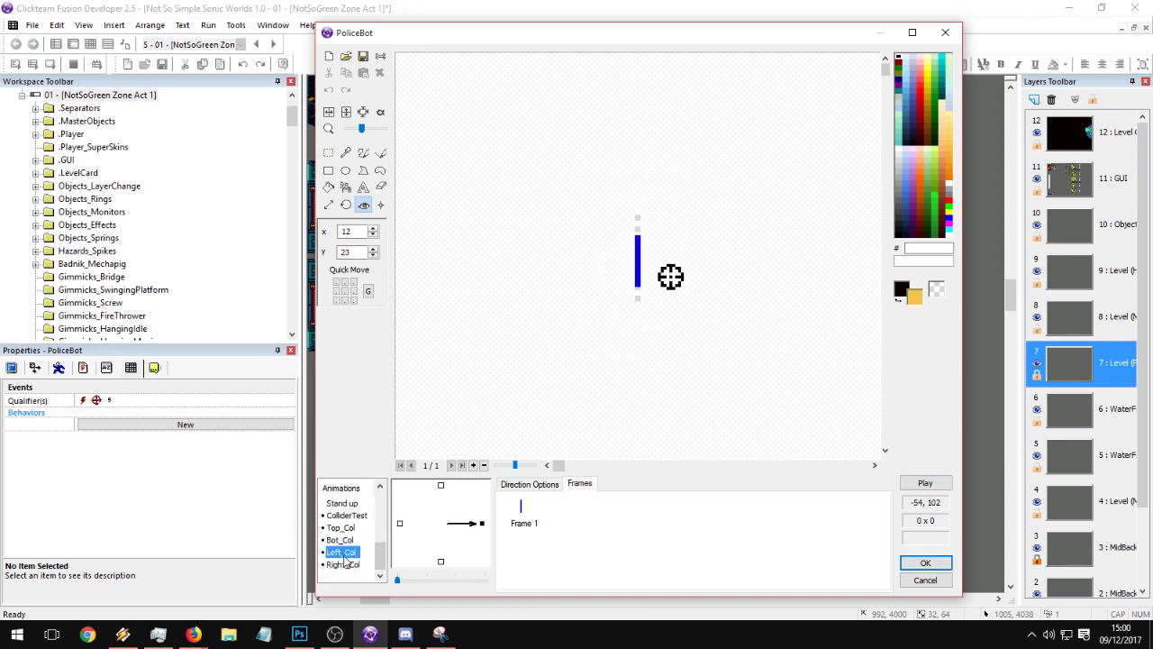
pyautogui.click(341, 540)
pyautogui.click(342, 528)
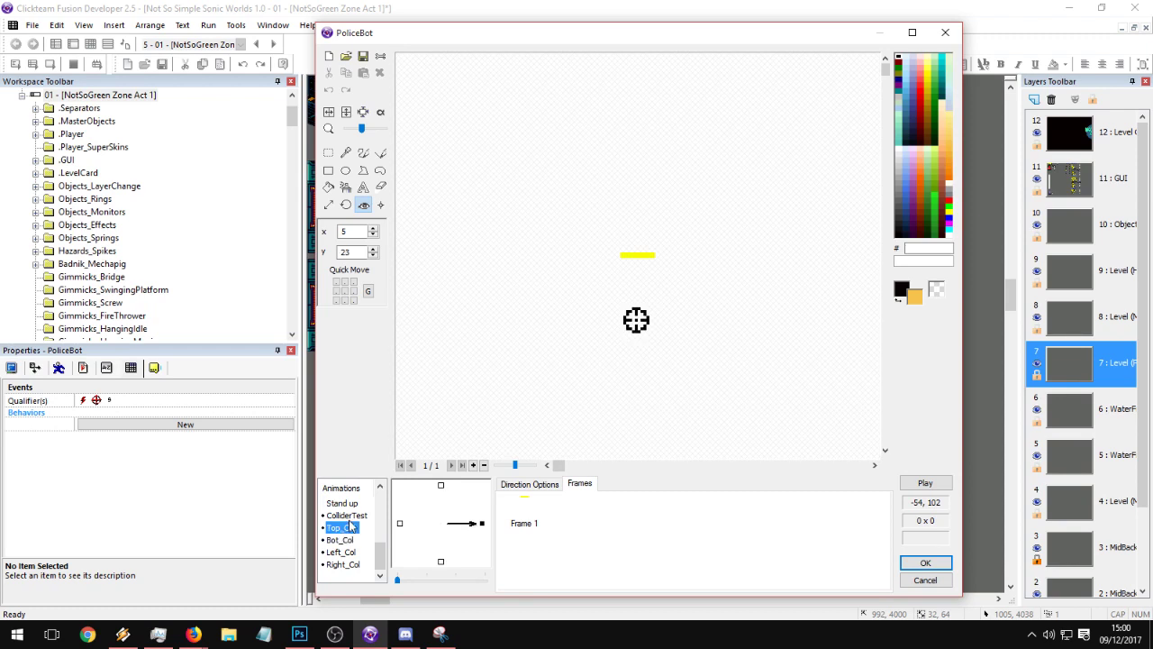
# - Read the instruction image in frame 6 of the ColliderTest animation, zoomed out to show it whole
pyautogui.click(350, 515)
pyautogui.click(795, 514)
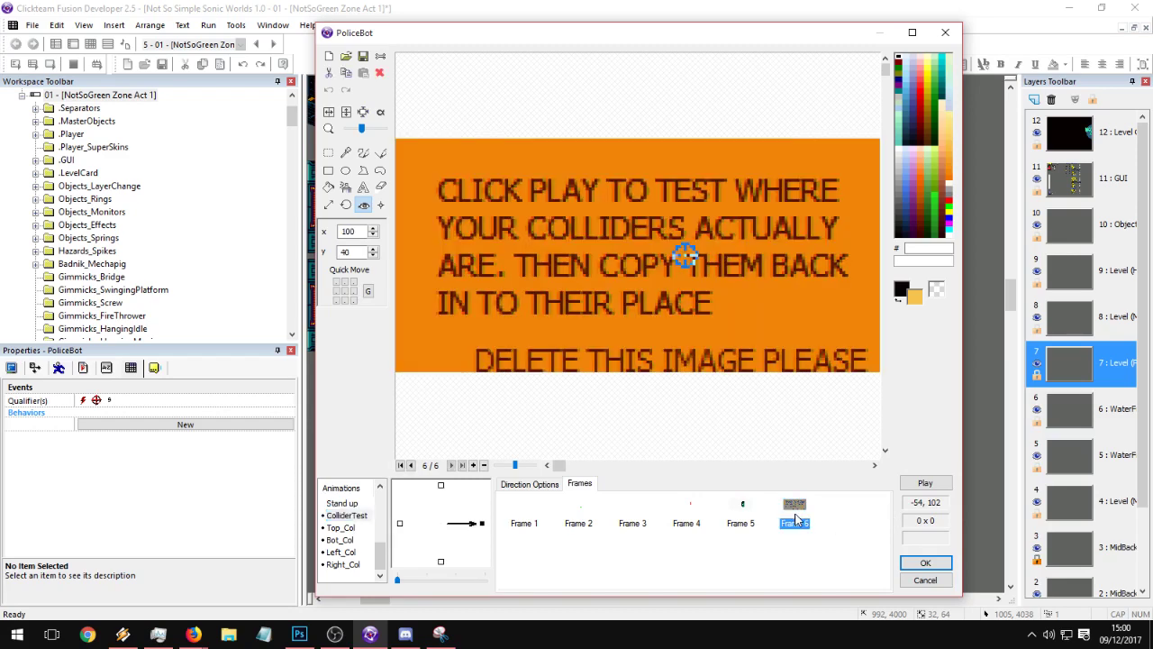
pyautogui.click(352, 128)
pyautogui.click(359, 129)
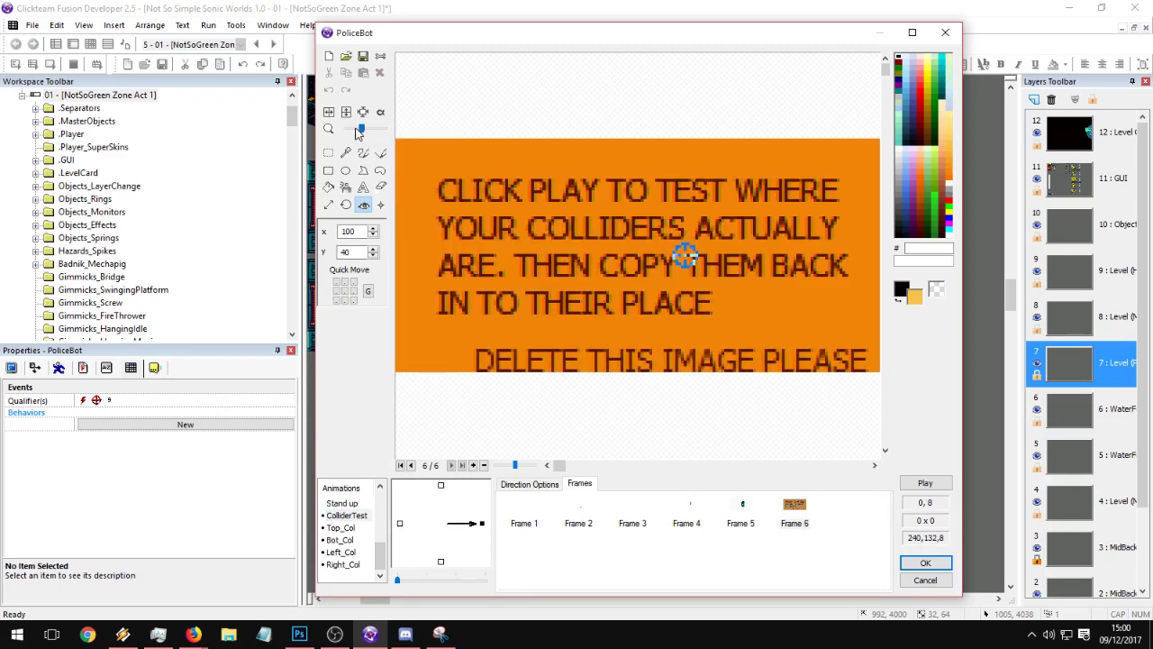
pyautogui.moveTo(357, 129); pyautogui.dragTo(354, 128)
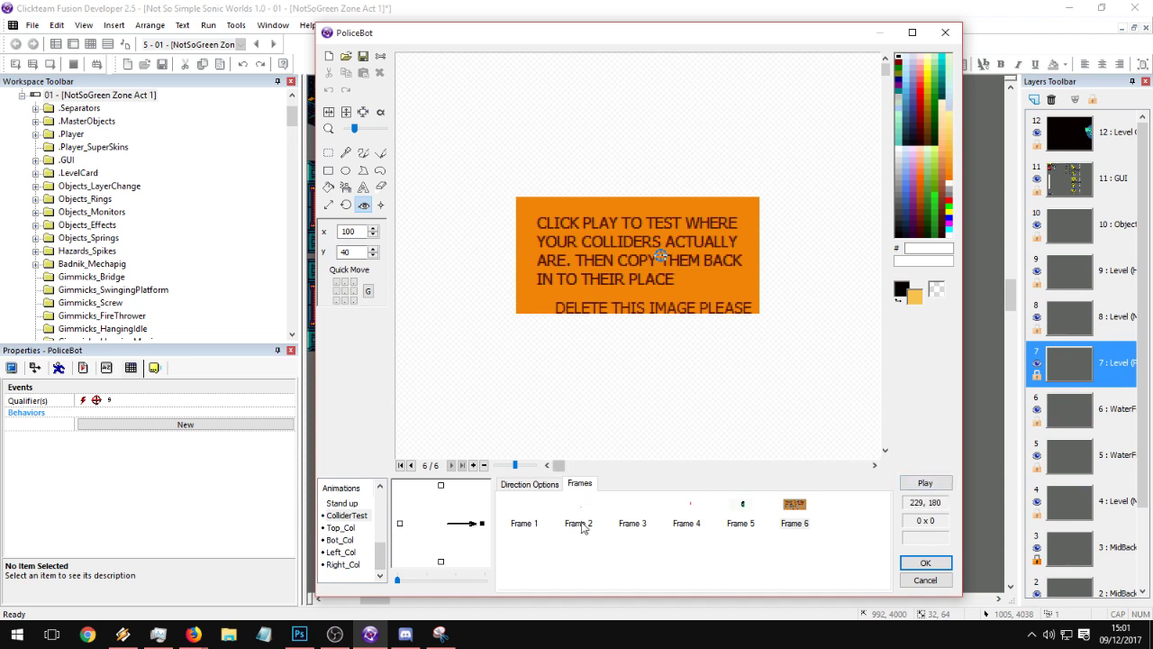
# - Preview the ColliderTest animation from frame 1, and select its instruction image in frame 6
pyautogui.click(518, 521)
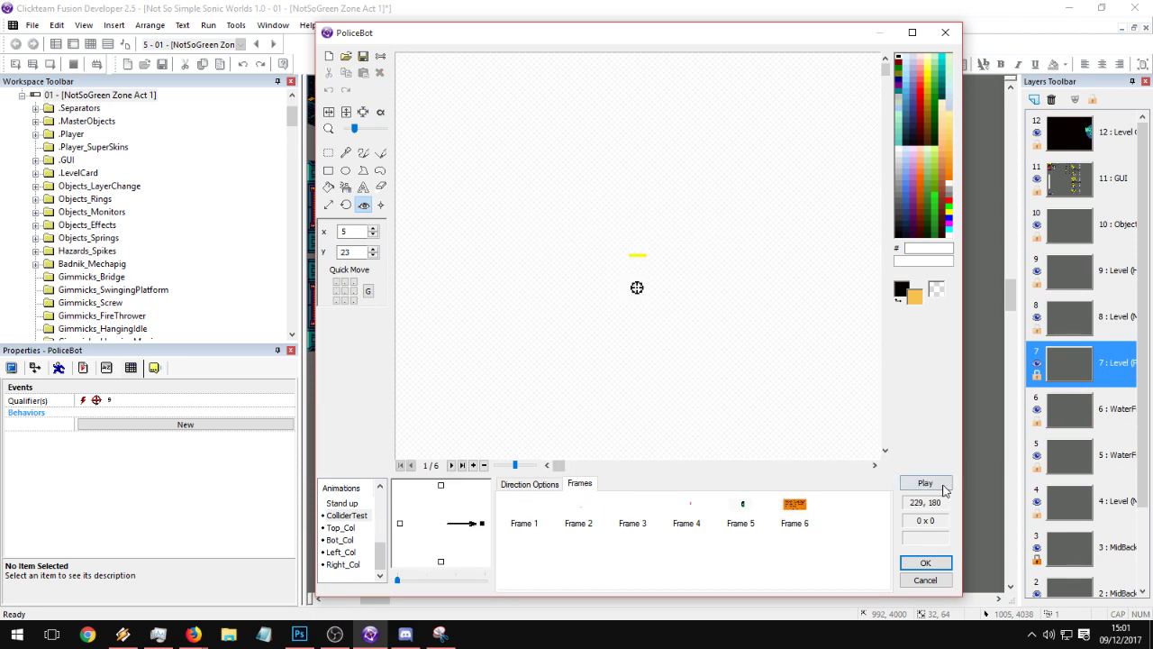
pyautogui.click(937, 485)
pyautogui.click(626, 264)
pyautogui.click(793, 510)
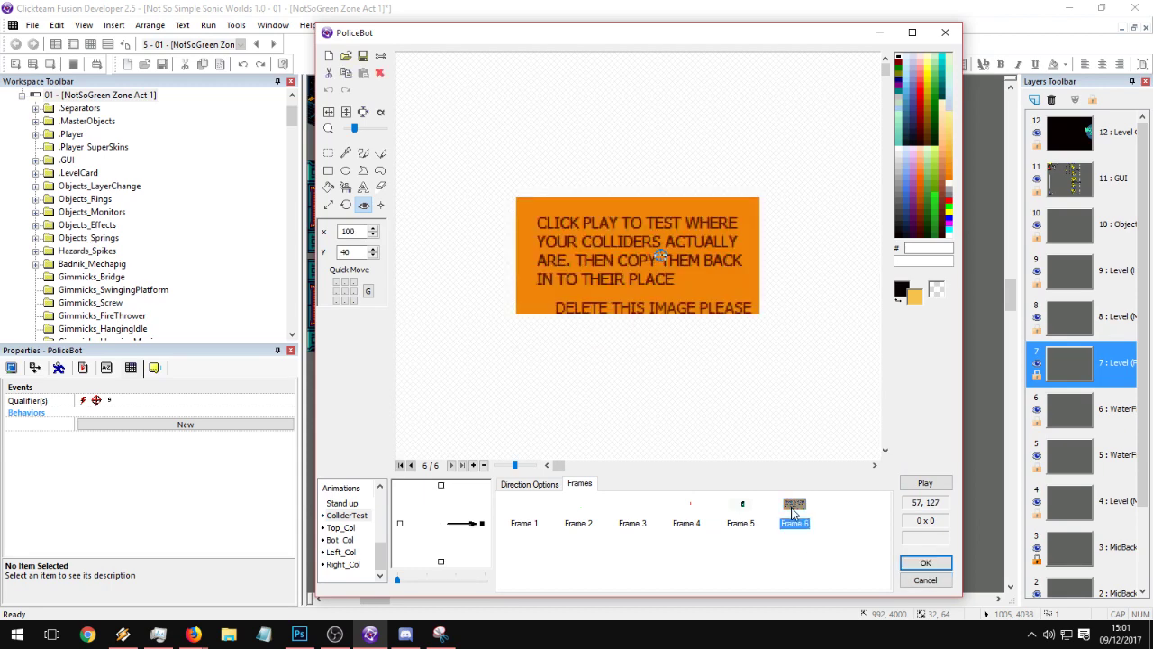
# - Delete the instruction image in frame 6 of the ColliderTest animation and preview the remaining frames
pyautogui.press('Delete')
pyautogui.click(925, 483)
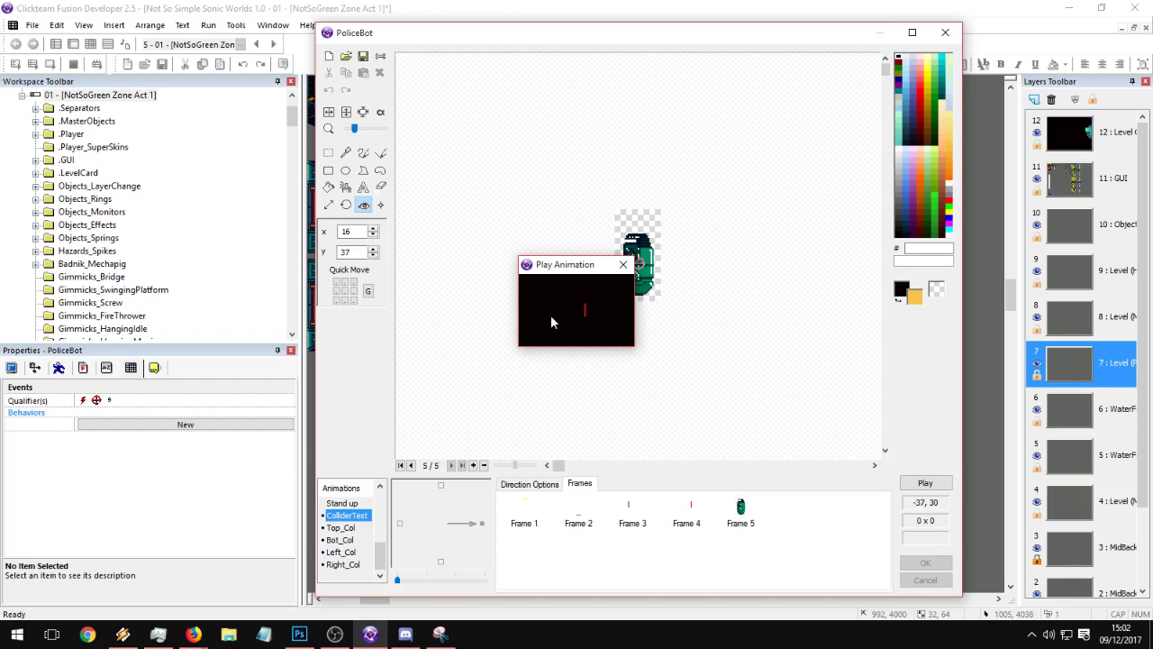
pyautogui.click(623, 267)
# - Check the collider images in ColliderTest frames 1 to 4, and accept the PoliceBot animation changes
pyautogui.click(583, 502)
pyautogui.click(626, 502)
pyautogui.click(682, 504)
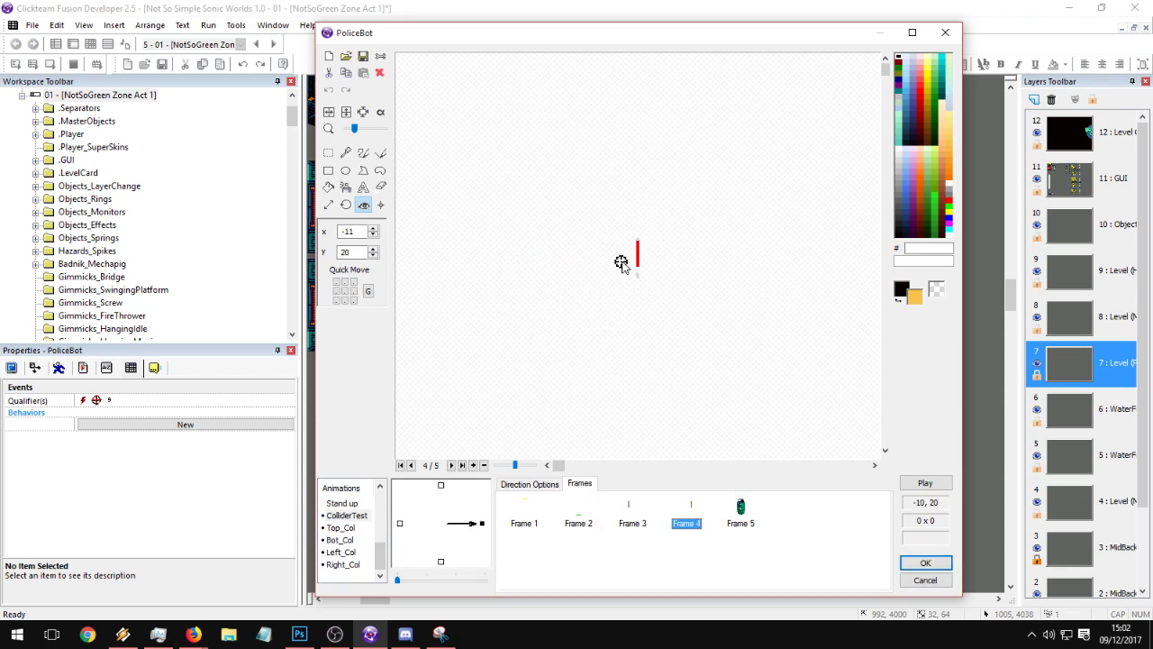
pyautogui.click(633, 513)
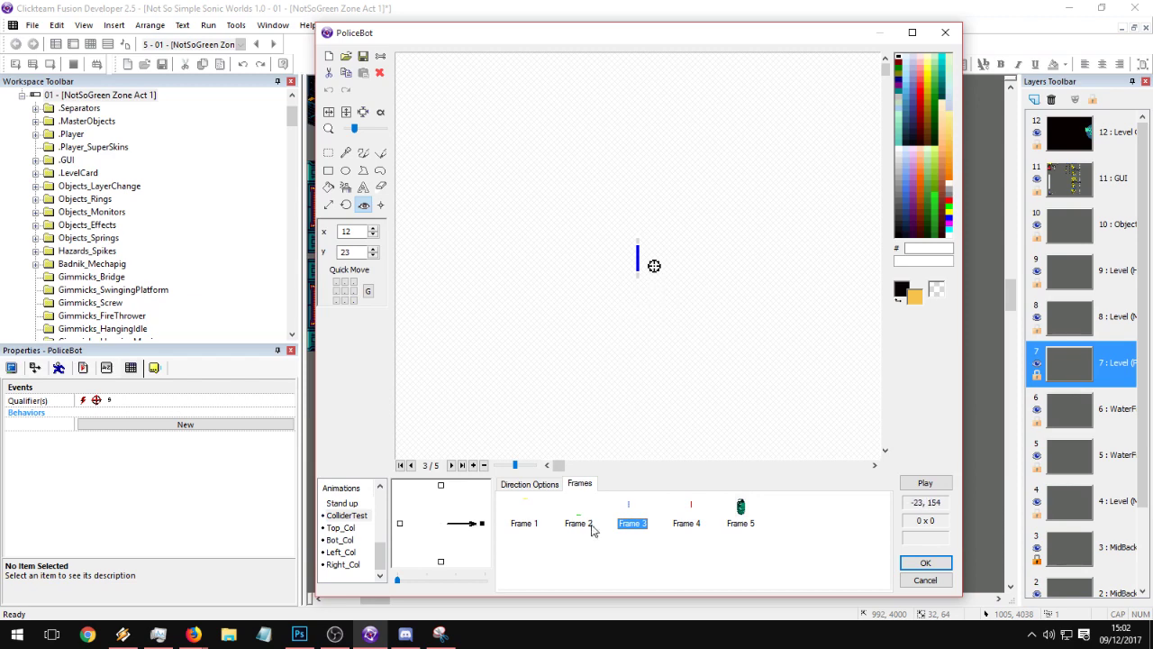
pyautogui.click(582, 513)
pyautogui.click(527, 521)
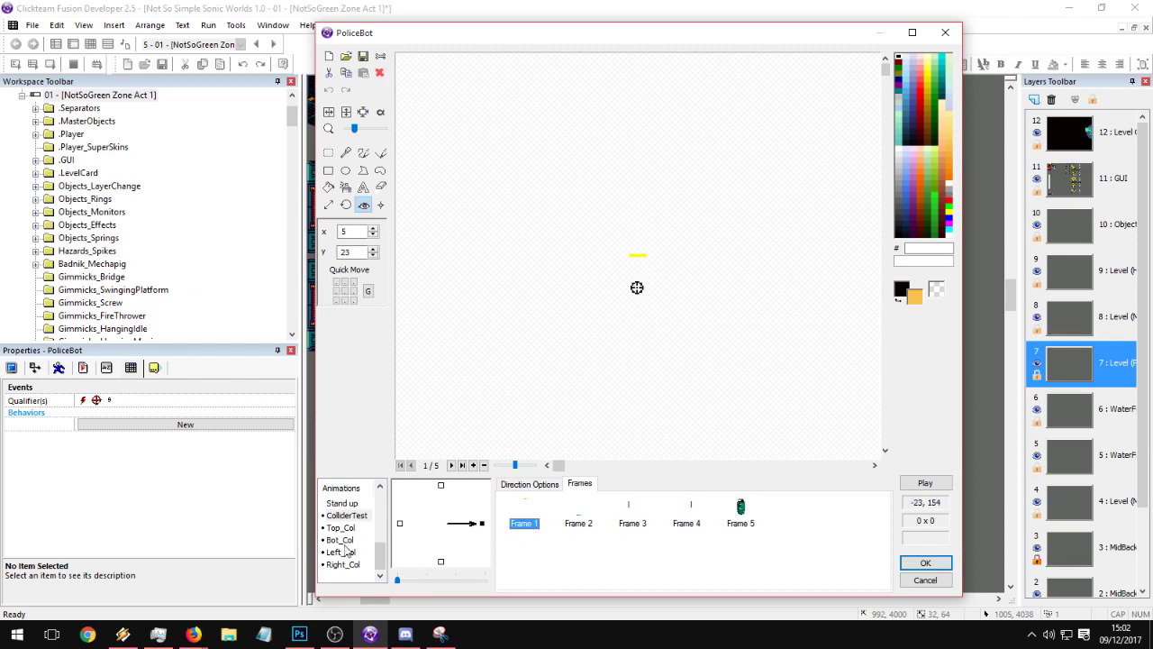
pyautogui.click(349, 528)
pyautogui.click(349, 517)
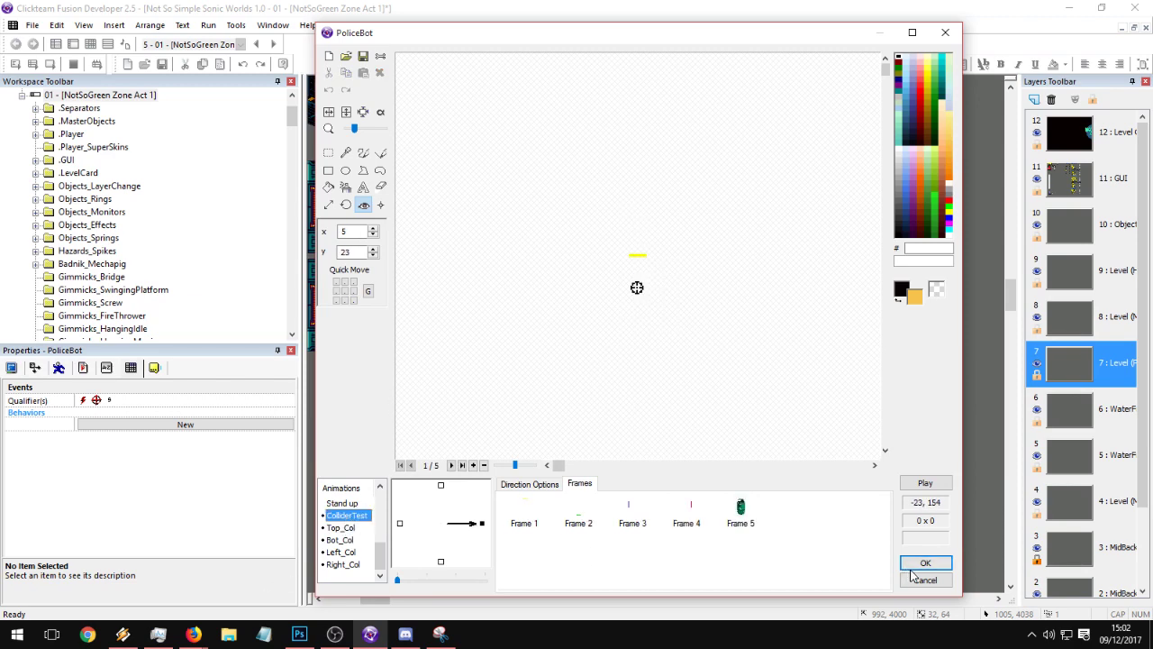
pyautogui.click(925, 562)
# - Open the event list of NotSoGreen Zone Act 1 and collapse the Special Objects and Special Actions groups
pyautogui.click(108, 45)
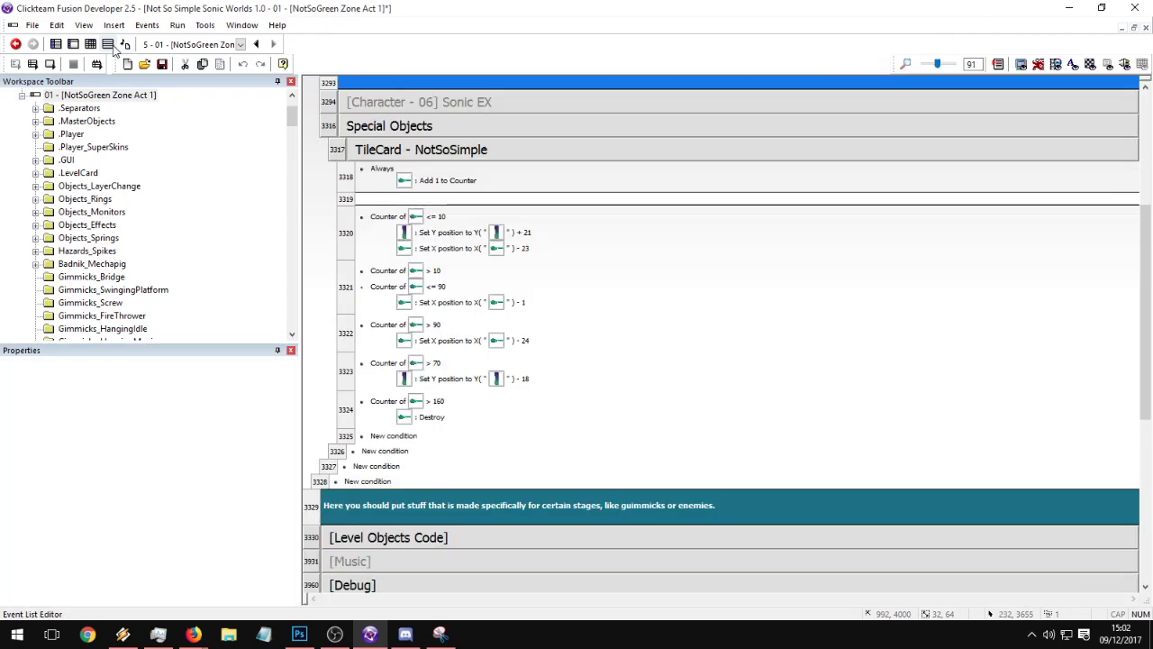
pyautogui.doubleClick(421, 127)
pyautogui.scroll(3, 429, 149)
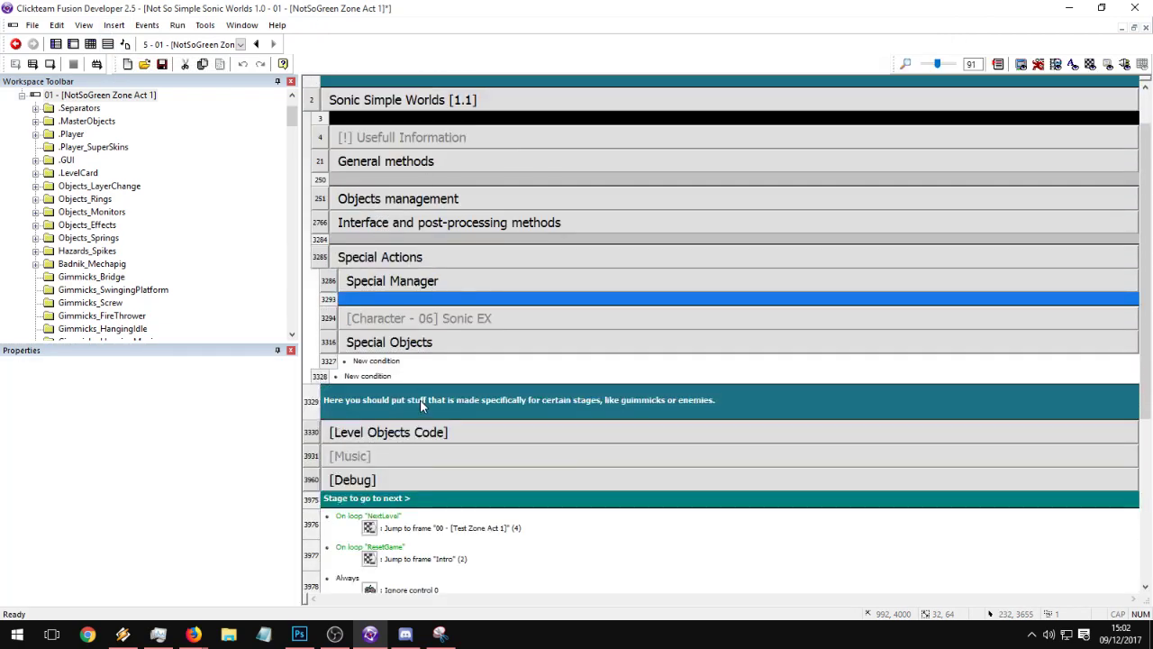
pyautogui.doubleClick(379, 262)
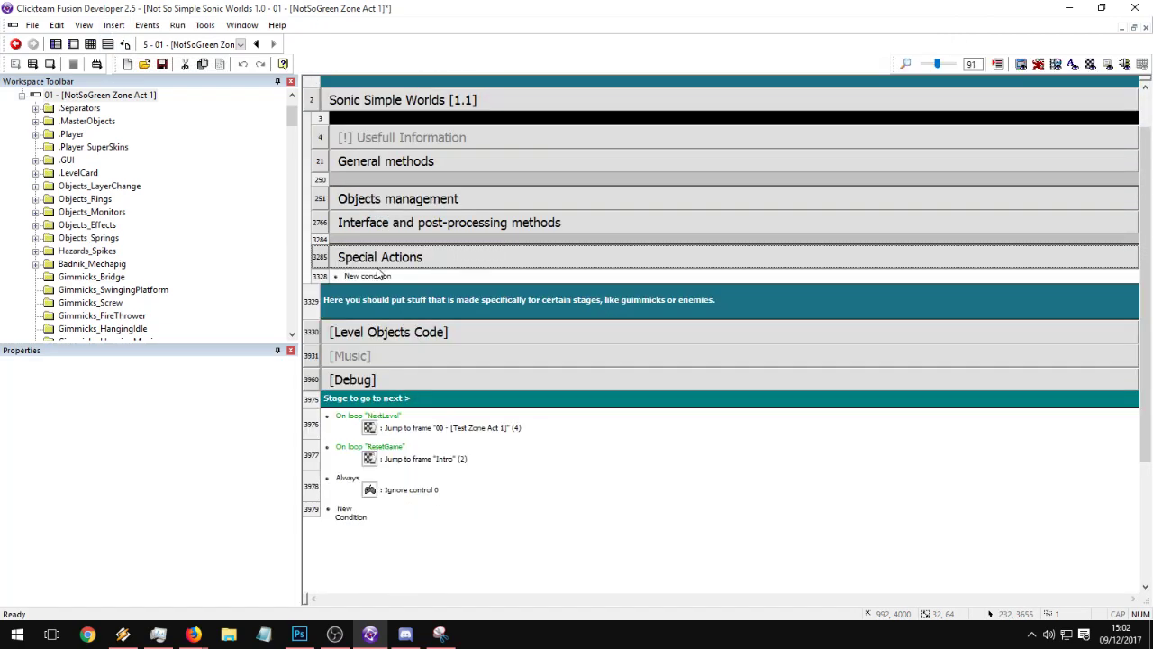
# - Expand the Level Objects Code group down to Enemies and its Police Bot events, with Bosses collapsed
pyautogui.doubleClick(382, 331)
pyautogui.doubleClick(387, 357)
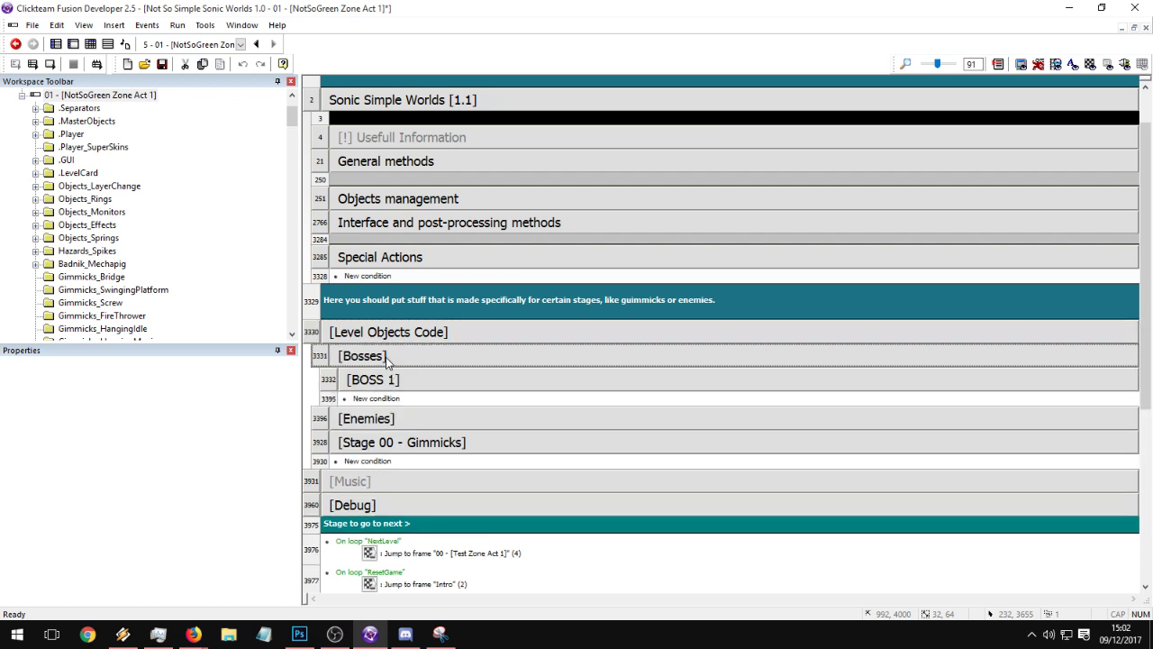
pyautogui.doubleClick(387, 356)
pyautogui.doubleClick(370, 380)
pyautogui.scroll(-3, 482, 342)
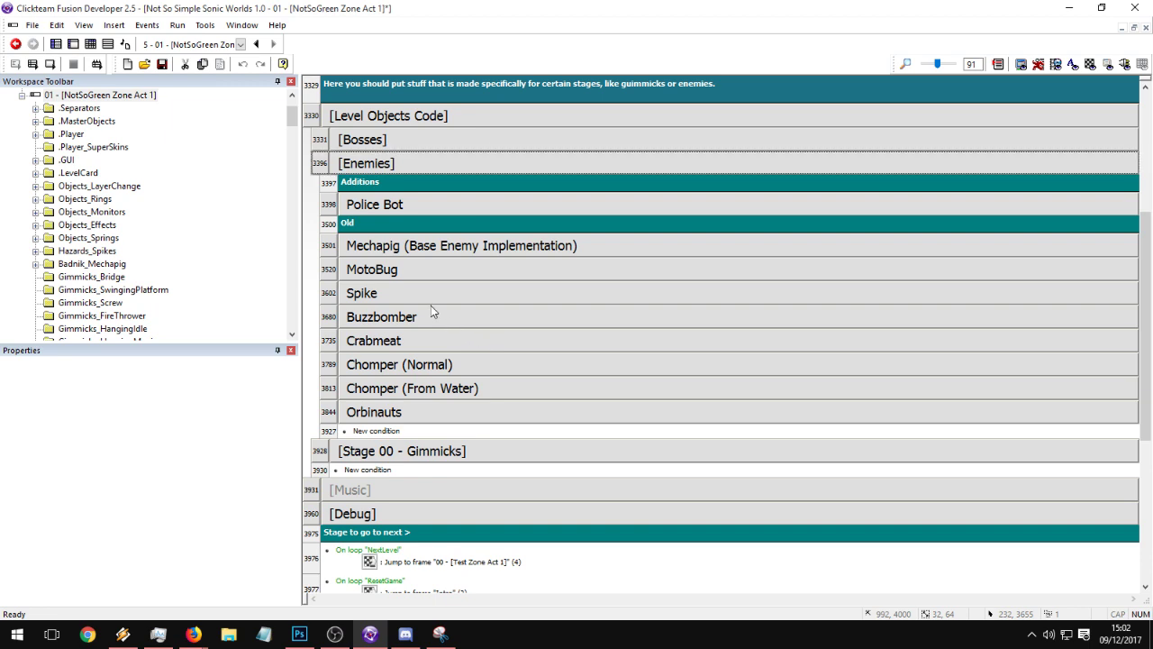
pyautogui.doubleClick(380, 205)
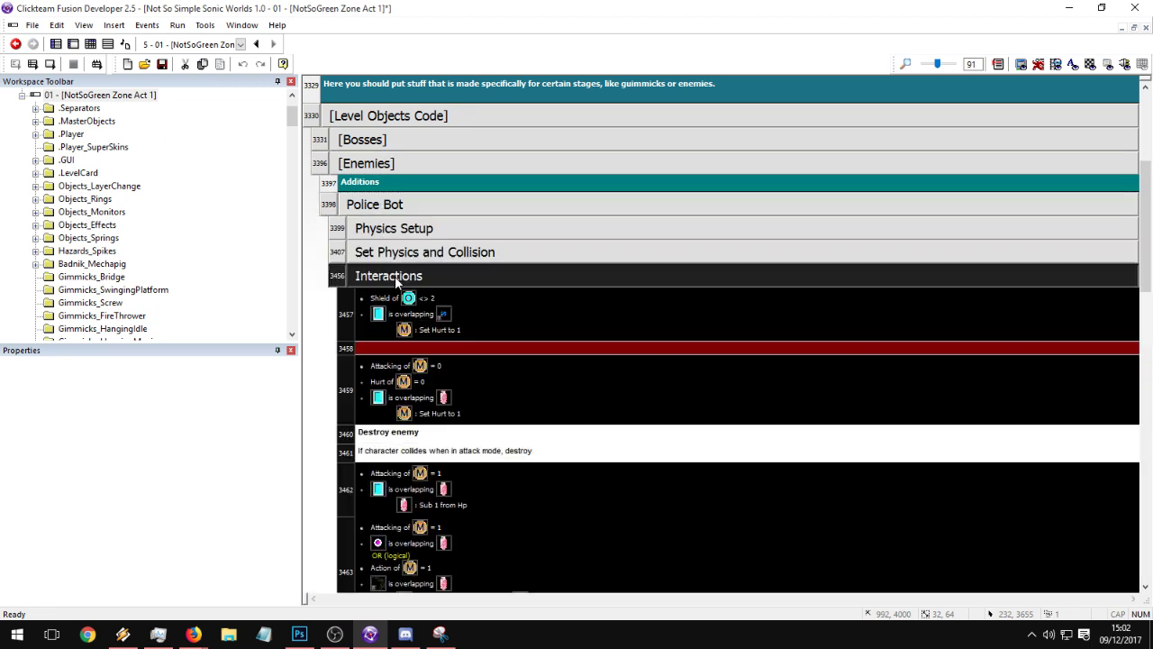
# - Collapse Police Bot's Interactions group, read its End Actions events, and expand the Physics Setup group to read it
pyautogui.doubleClick(395, 276)
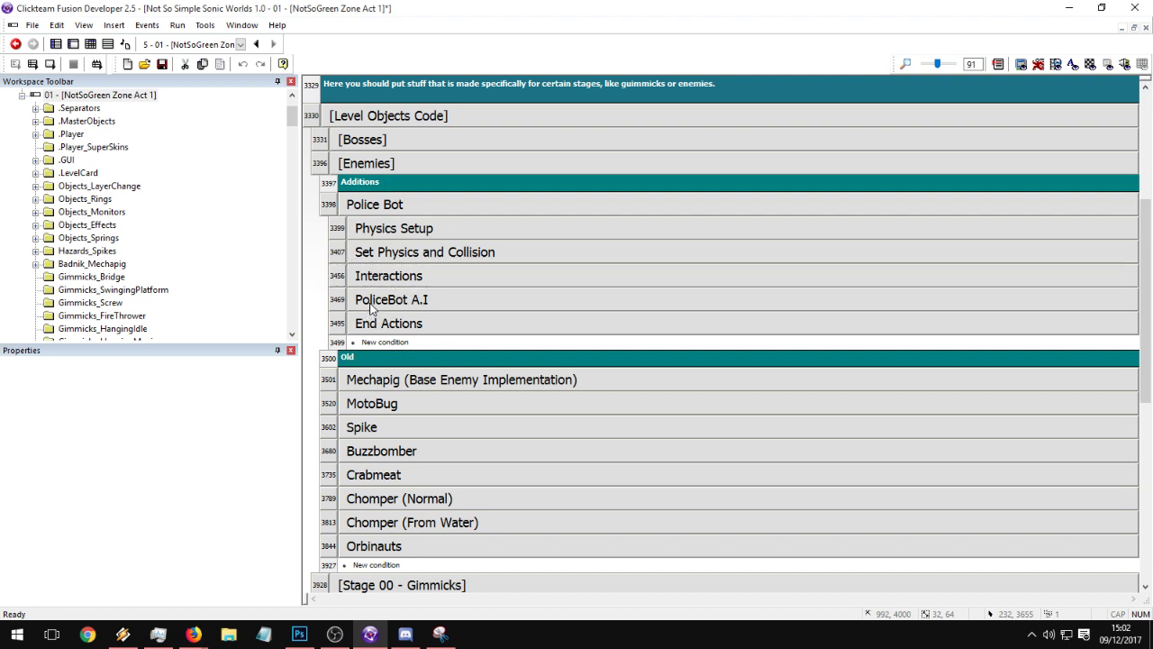
pyautogui.doubleClick(386, 325)
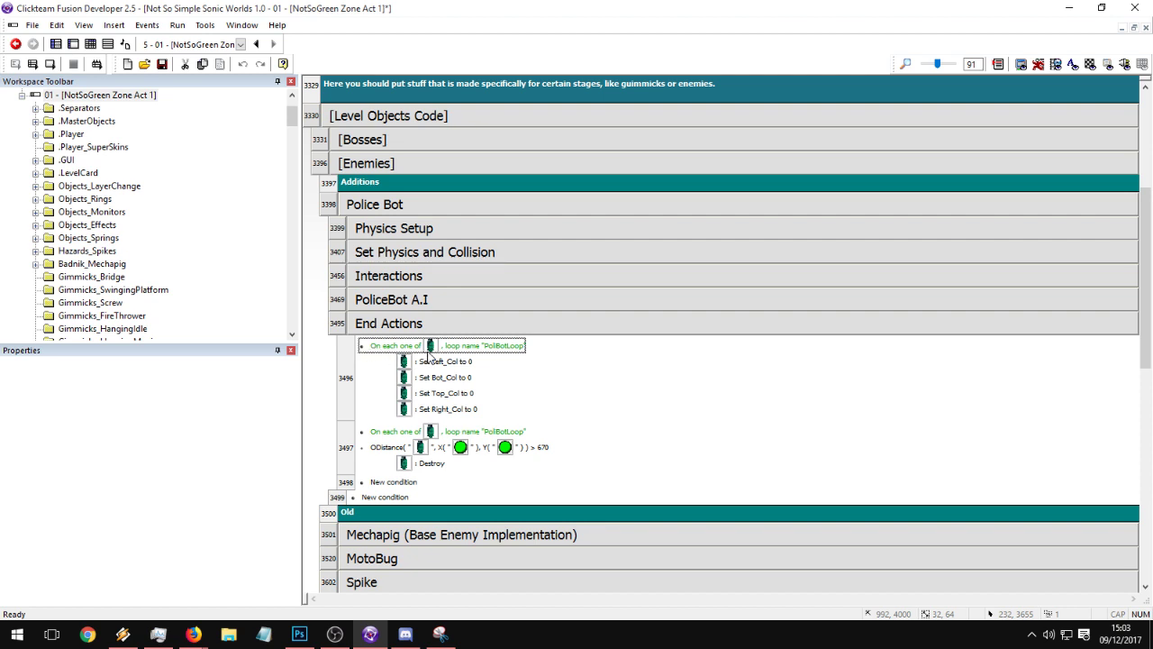
pyautogui.click(378, 325)
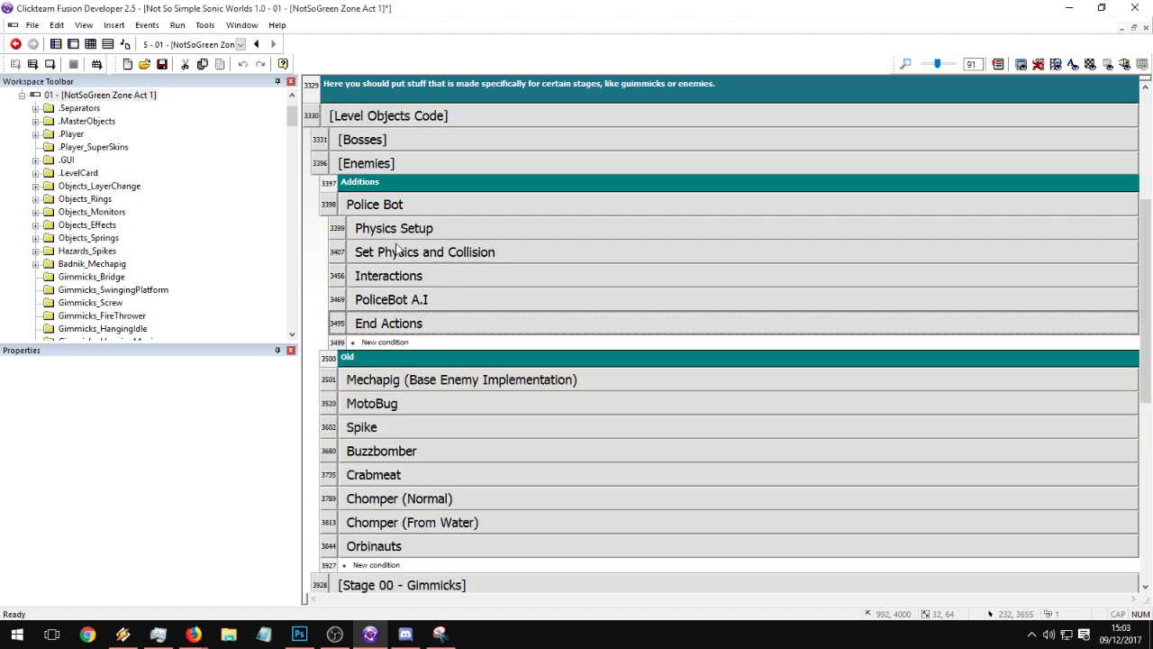
pyautogui.click(403, 235)
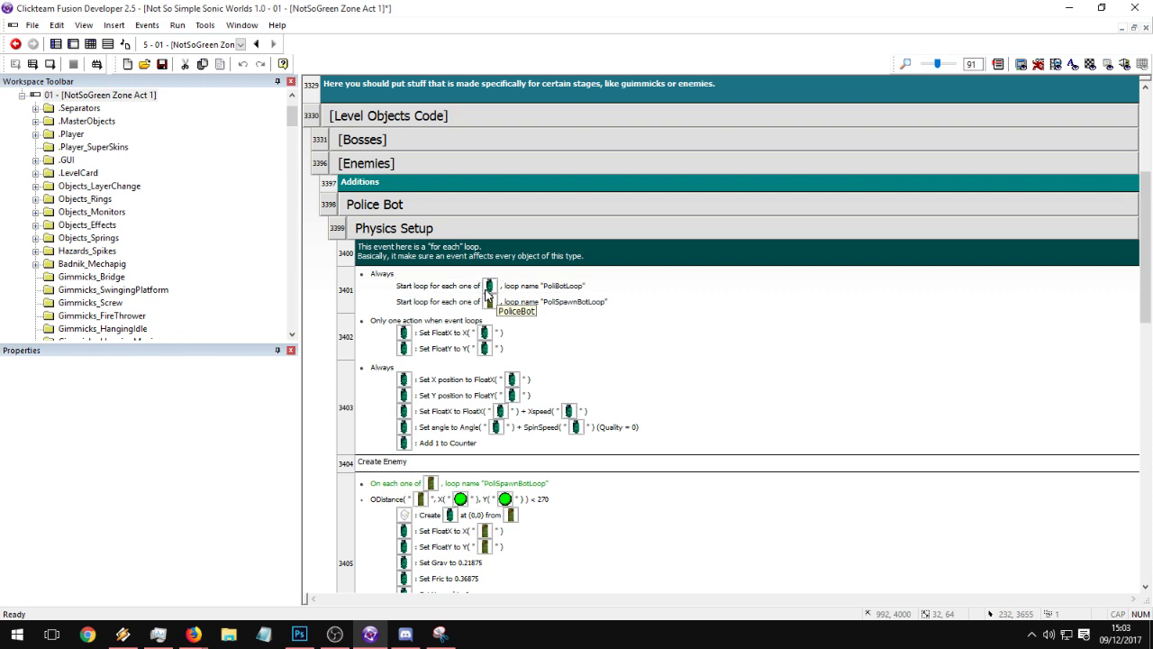
# - Switch to Ferramenta de Captura, capture a blank area beside the Physics Setup events, and move the capture window off that area
pyautogui.click(439, 633)
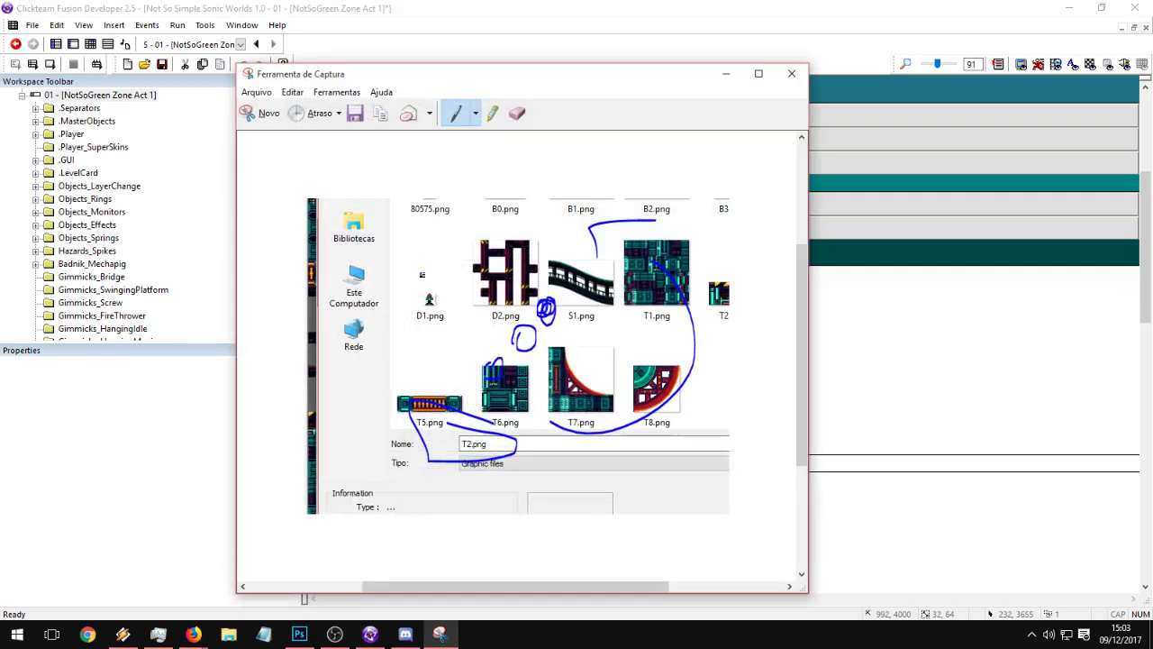
pyautogui.click(268, 113)
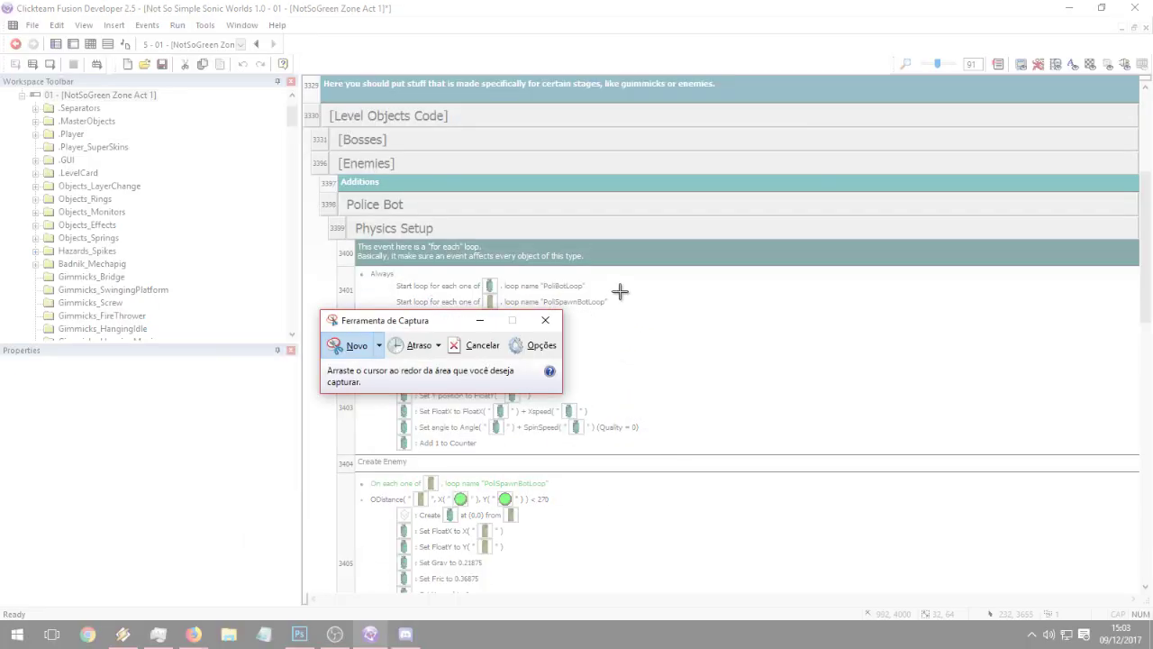
pyautogui.moveTo(629, 283); pyautogui.dragTo(1112, 414)
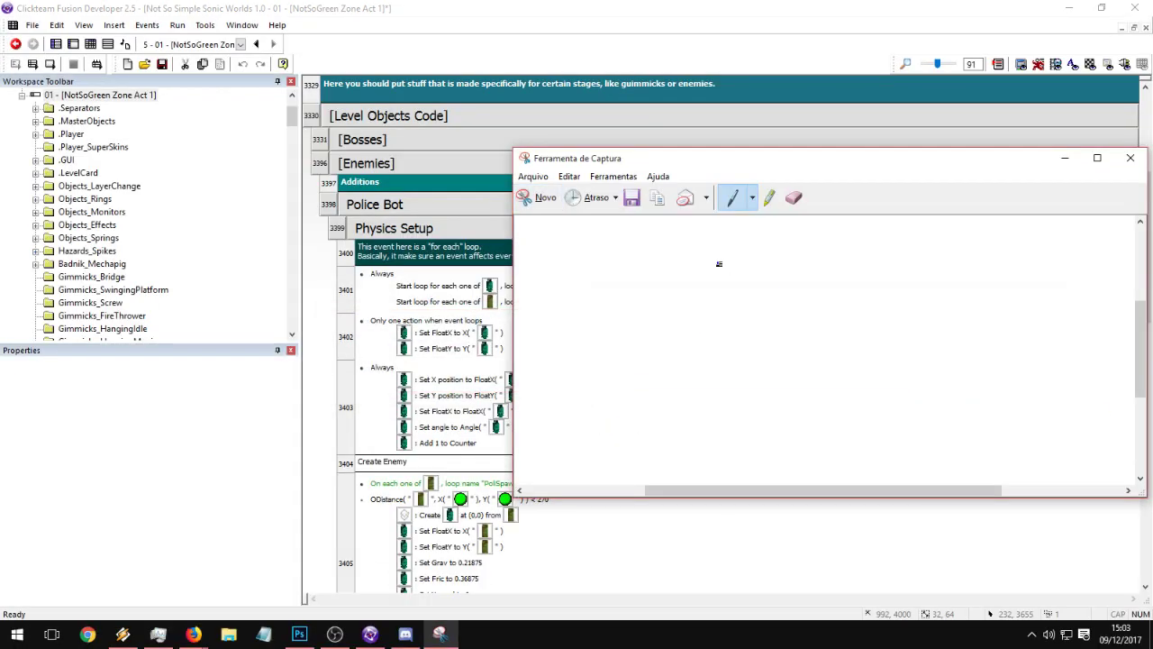
pyautogui.moveTo(665, 161); pyautogui.dragTo(203, 142)
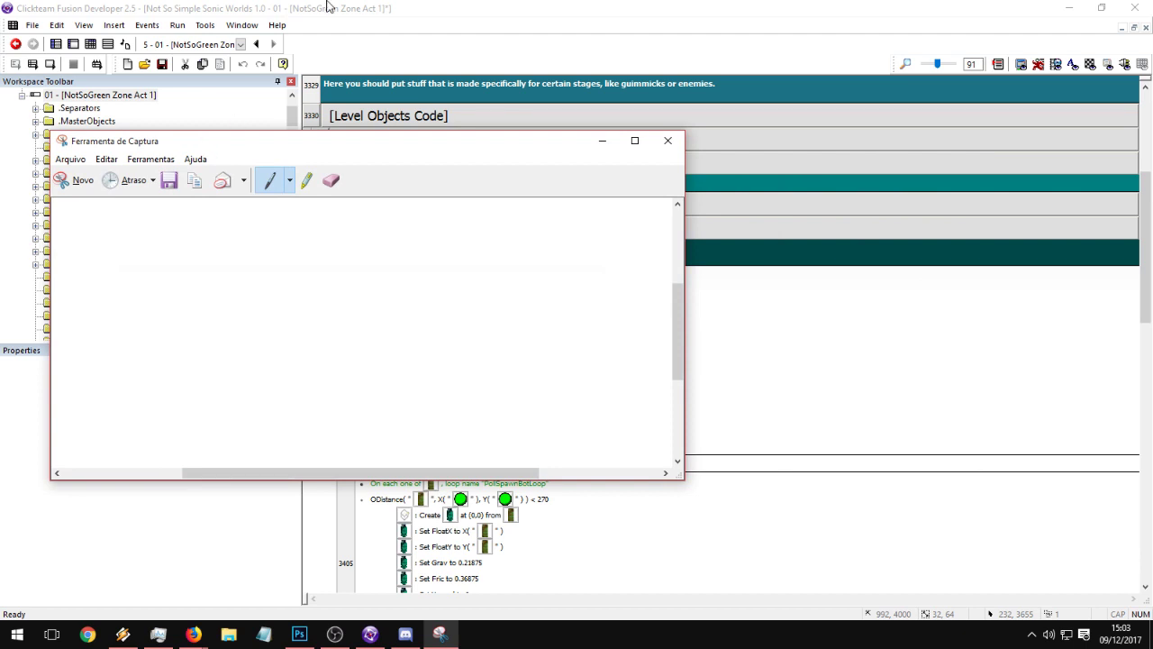